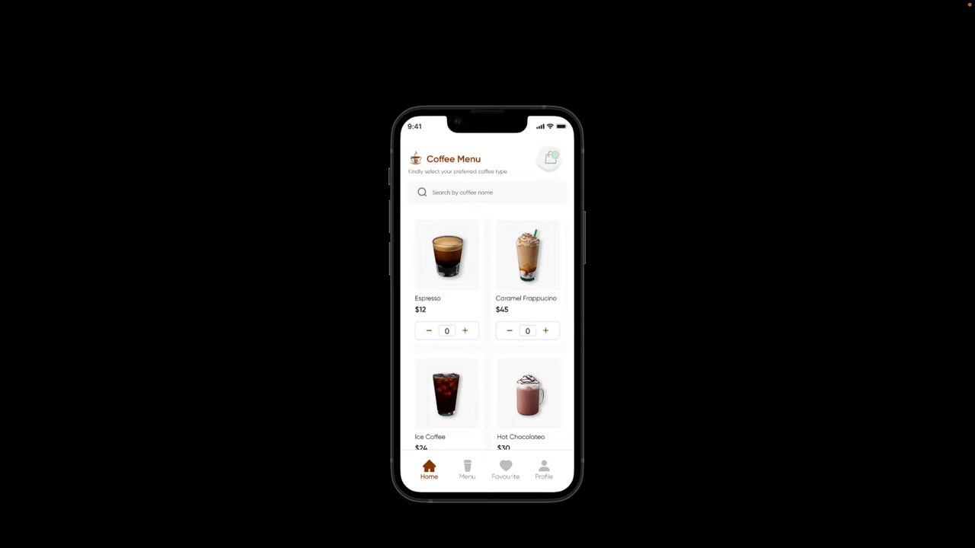
- Preview the empty cart, return to the coffee menu, and add three Espressos and one Caramel Frappuccino in the prototype
click(550, 158)
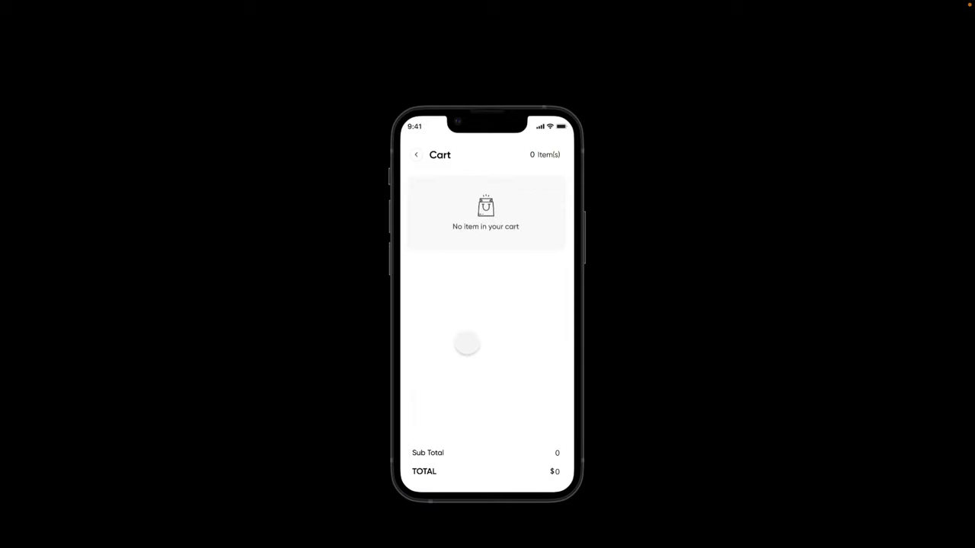
click(416, 155)
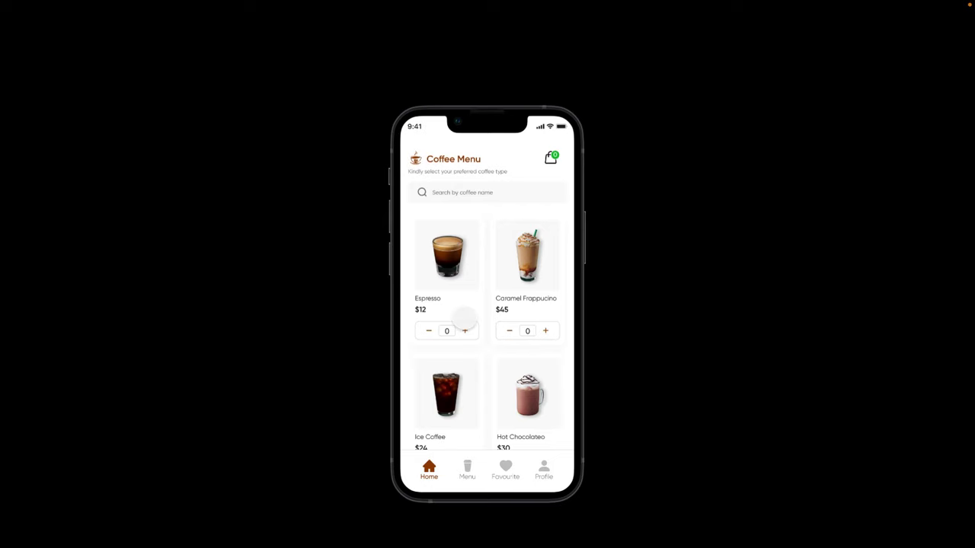
click(464, 332)
click(465, 331)
click(465, 331)
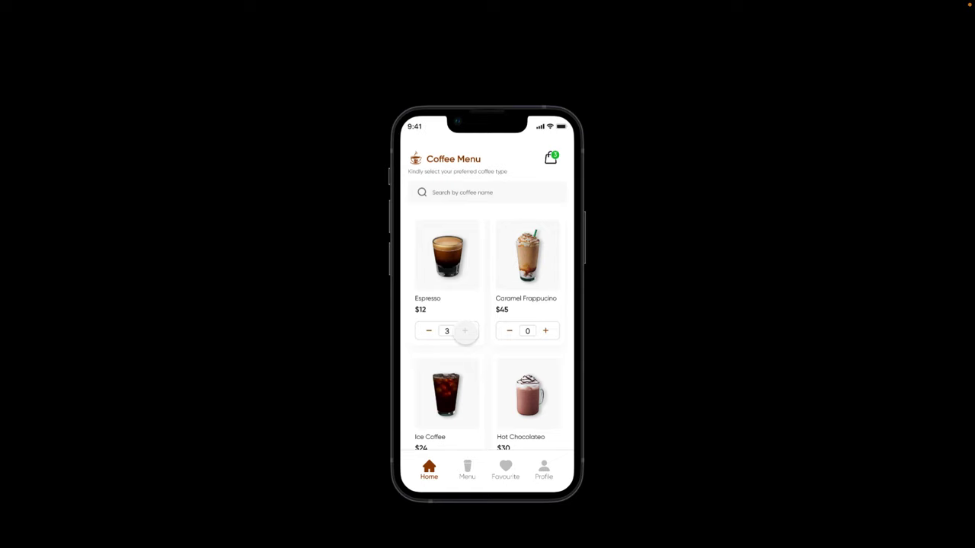
click(545, 330)
- In the prototype's cart, reduce Espresso to 2, remove the Caramel Frappuccino, and return to the coffee menu
click(551, 157)
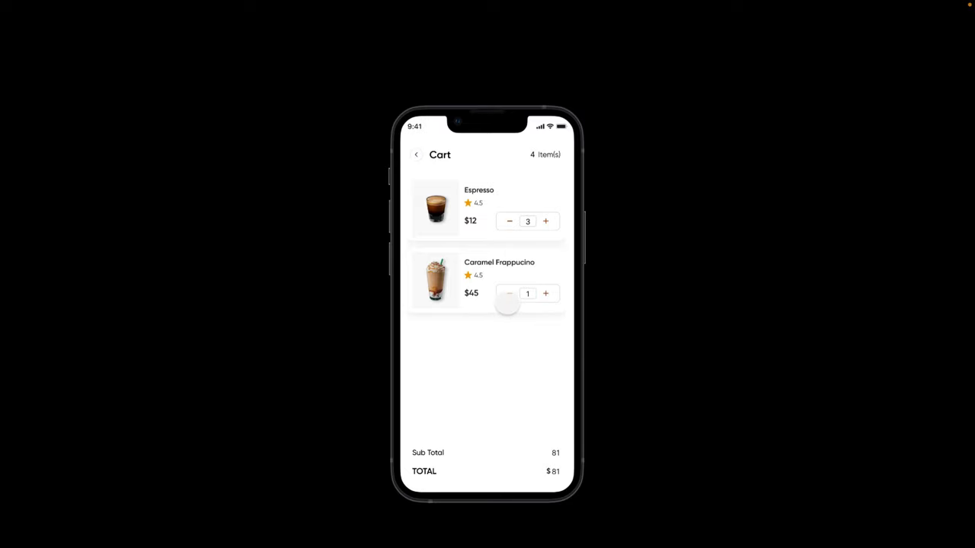
click(509, 221)
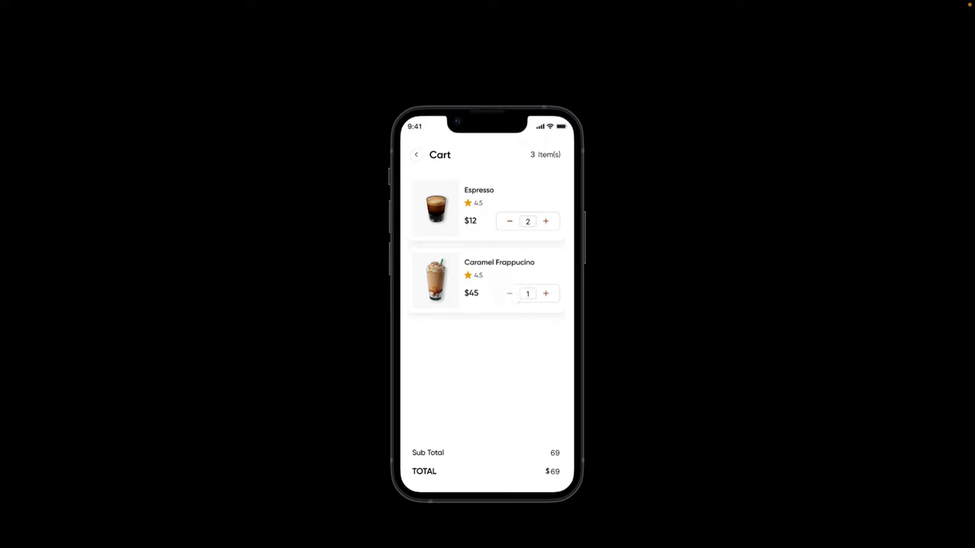
click(508, 294)
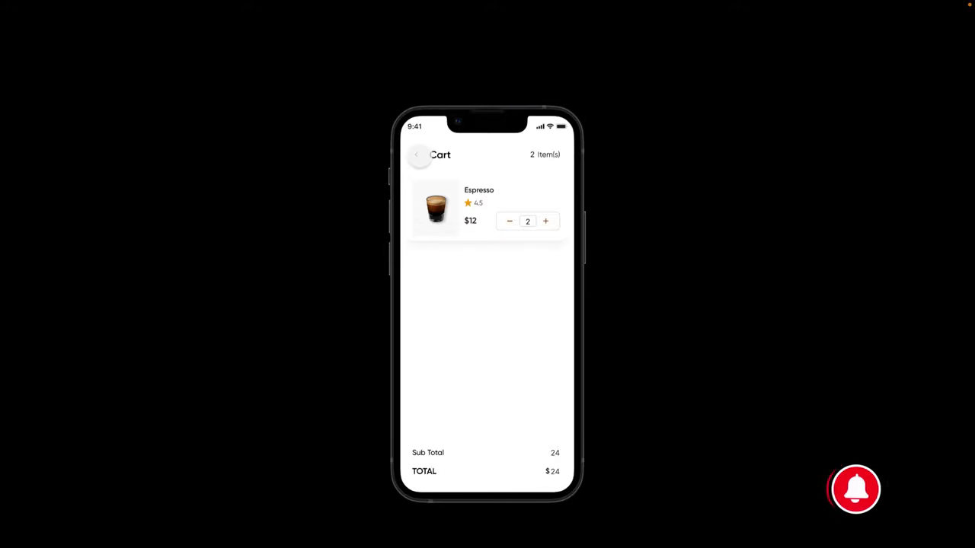
click(416, 154)
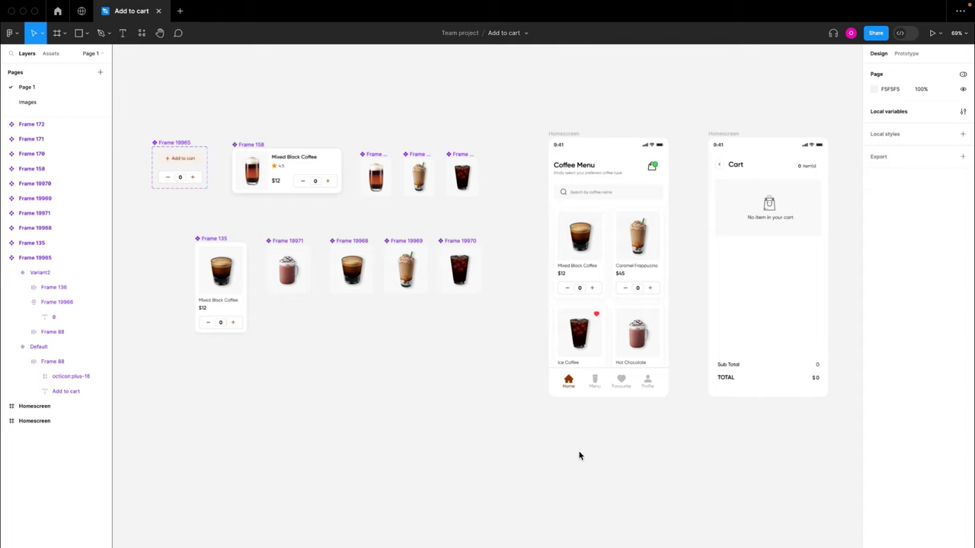
- Review the screens' prototype connections and the local variables in the Cart and Products collections
click(905, 54)
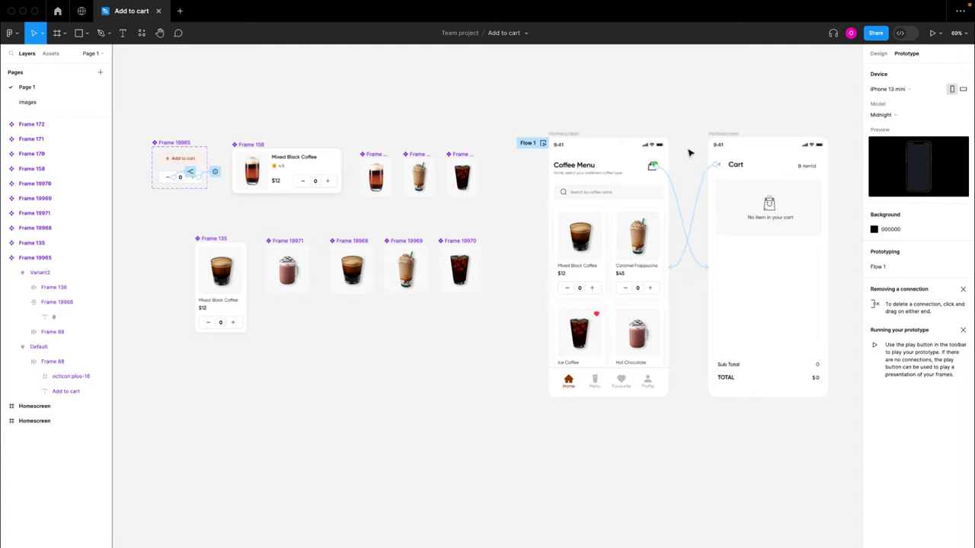
click(867, 60)
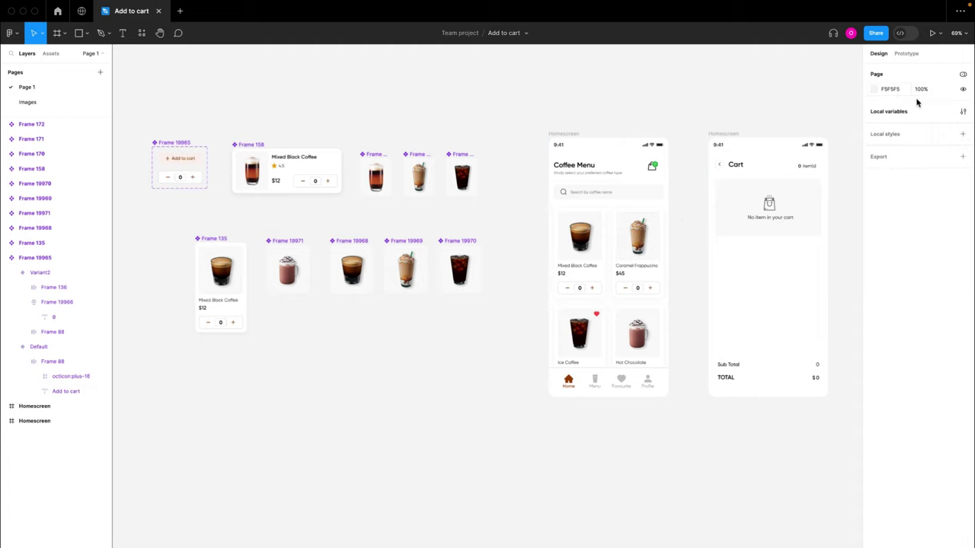
click(962, 111)
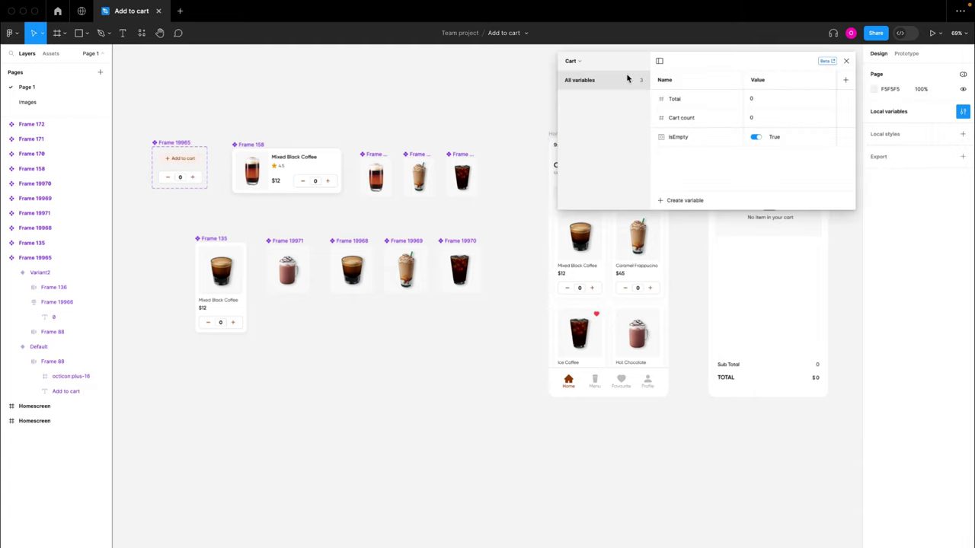
click(581, 62)
click(550, 100)
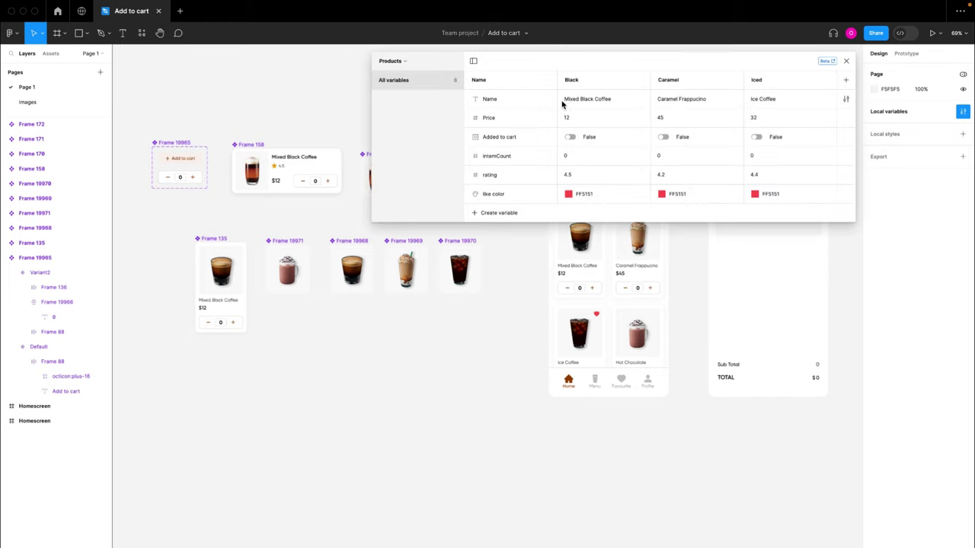
click(846, 61)
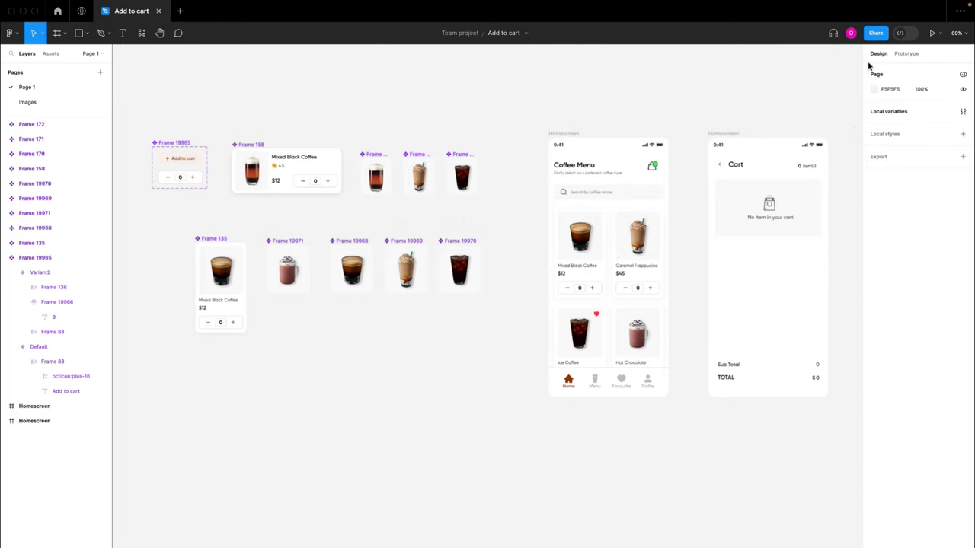
- Inspect the tap interactions assigned to the plus and minus controls of the Add to cart component
click(906, 55)
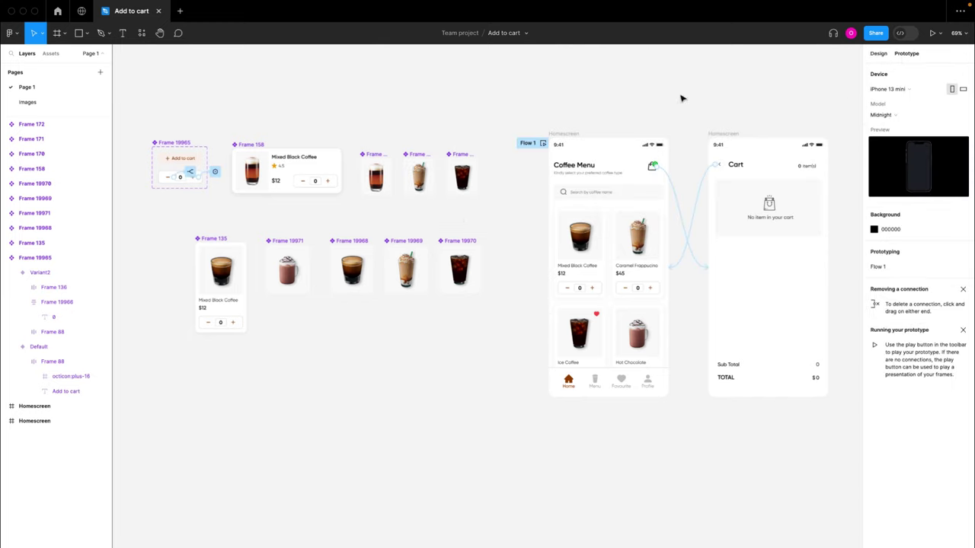
click(215, 172)
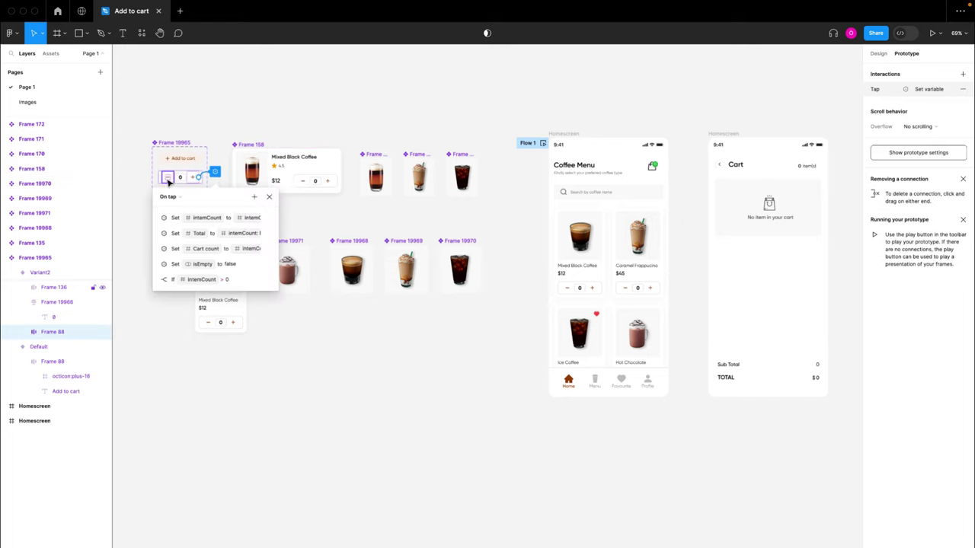
click(193, 178)
click(192, 175)
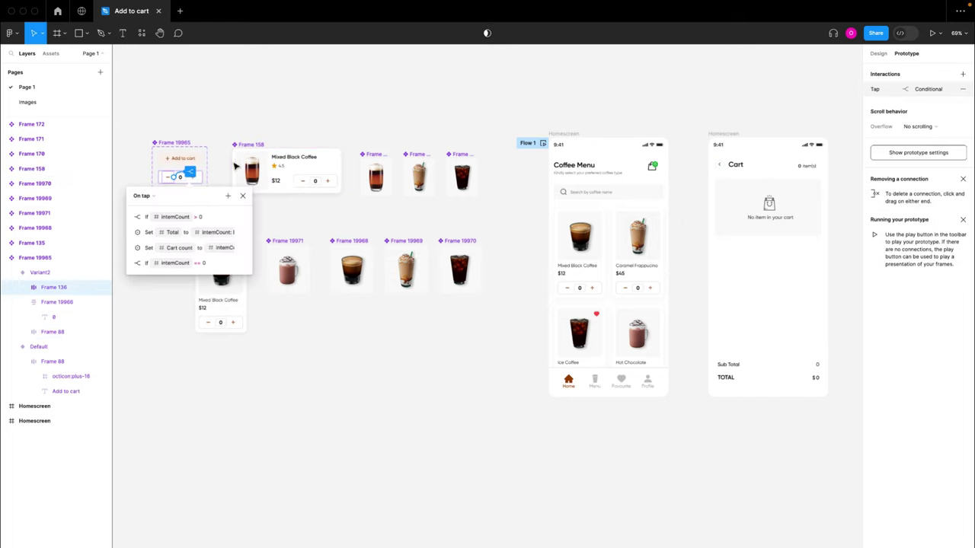
click(242, 196)
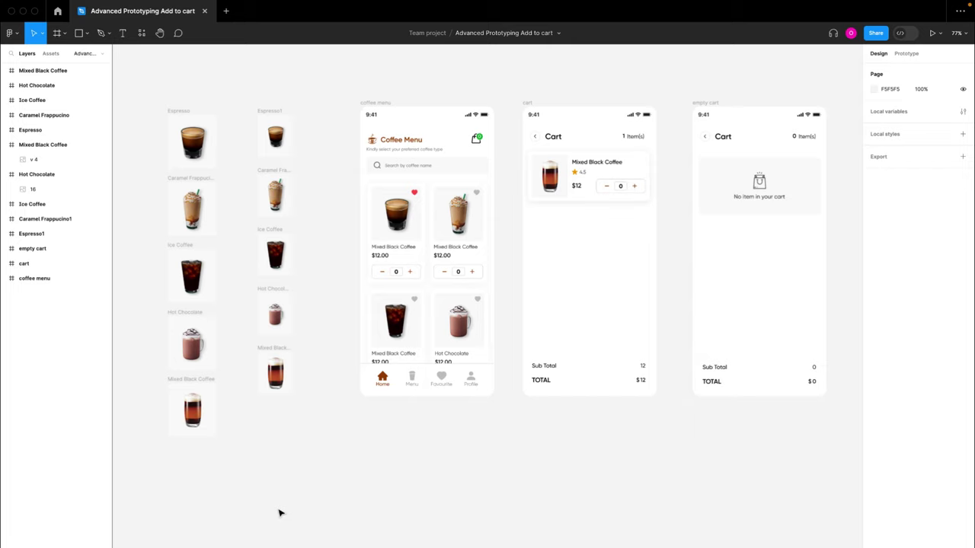
- Move all the loose coffee image frames farther left, away from the coffee menu screen
scroll(280, 513, left, 5)
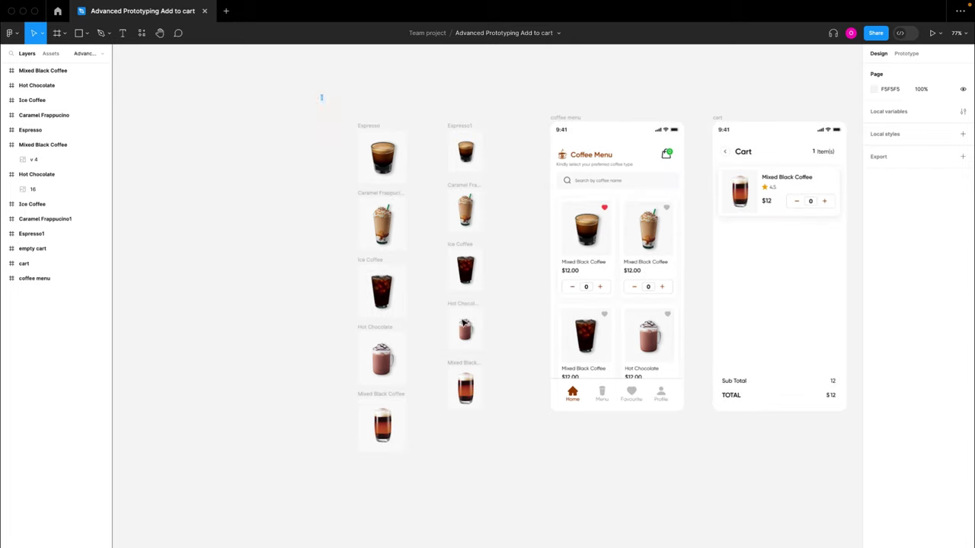
drag(322, 95, 492, 455)
drag(461, 380, 224, 384)
click(359, 392)
- Move the "No item in your cart" box into the cart screen below the product card and delete the empty cart screen
scroll(359, 392, right, 6)
scroll(677, 287, up, 2)
scroll(678, 288, up, 3)
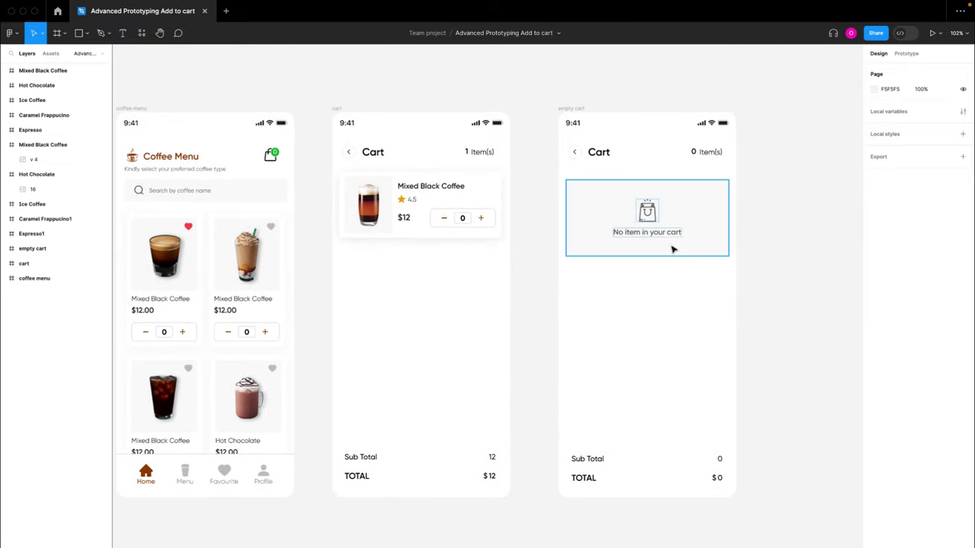
click(668, 239)
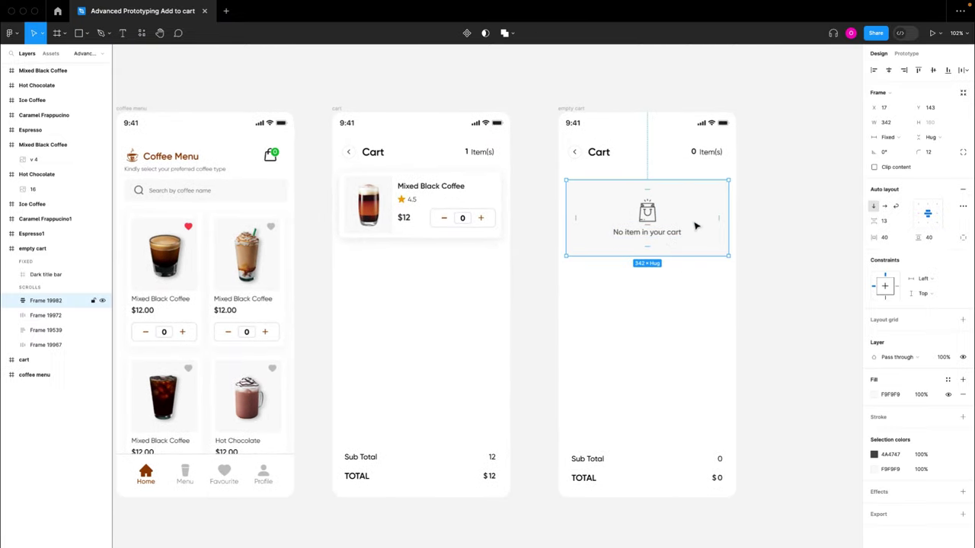
drag(692, 220, 463, 294)
click(573, 109)
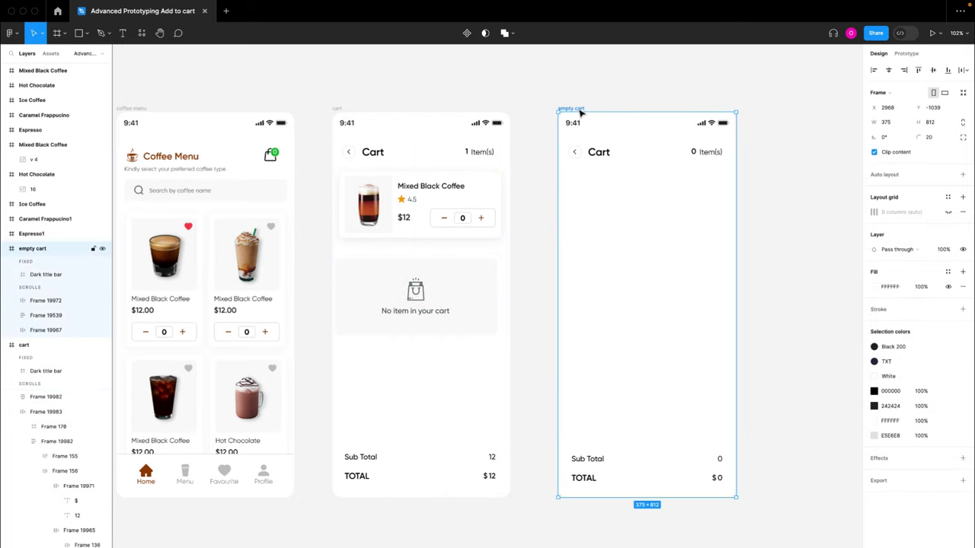
key(Delete)
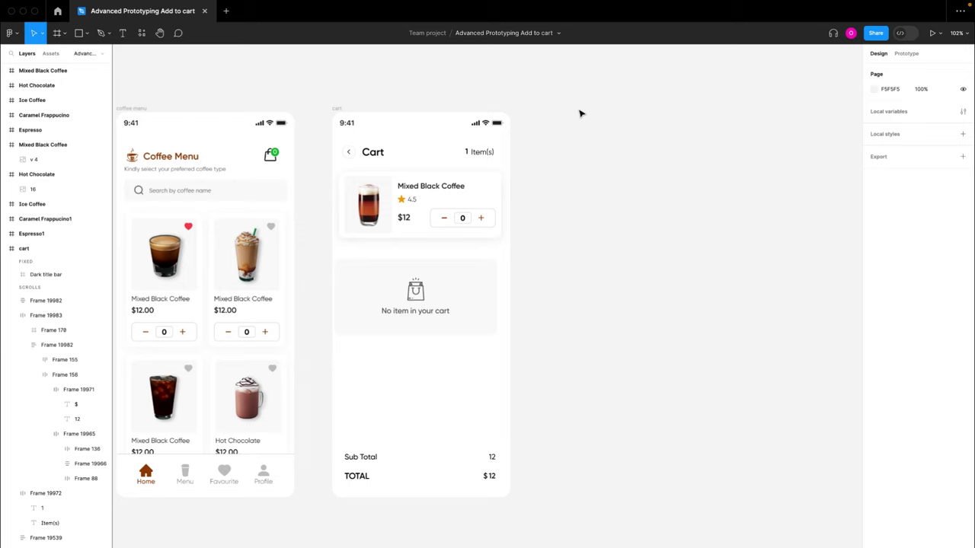
- Move the cart screen to the right to widen its gap from the coffee menu screen
scroll(579, 114, left, 4)
scroll(579, 113, down, 1)
drag(475, 68, 551, 81)
scroll(551, 78, up, 3)
scroll(551, 79, right, 2)
drag(519, 126, 543, 120)
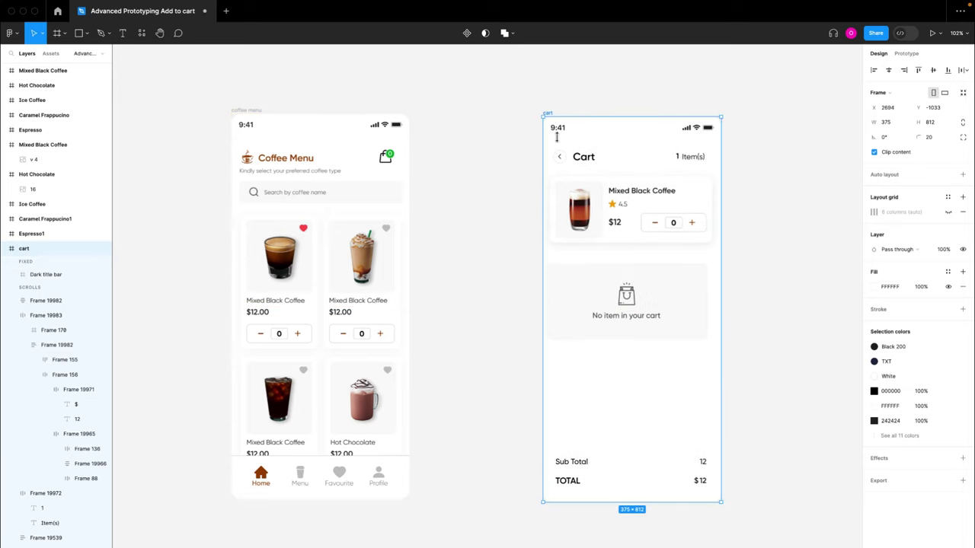
- Shift the "No item in your cart" box slightly up and right beneath the product card
click(635, 283)
drag(668, 287, 669, 283)
click(544, 273)
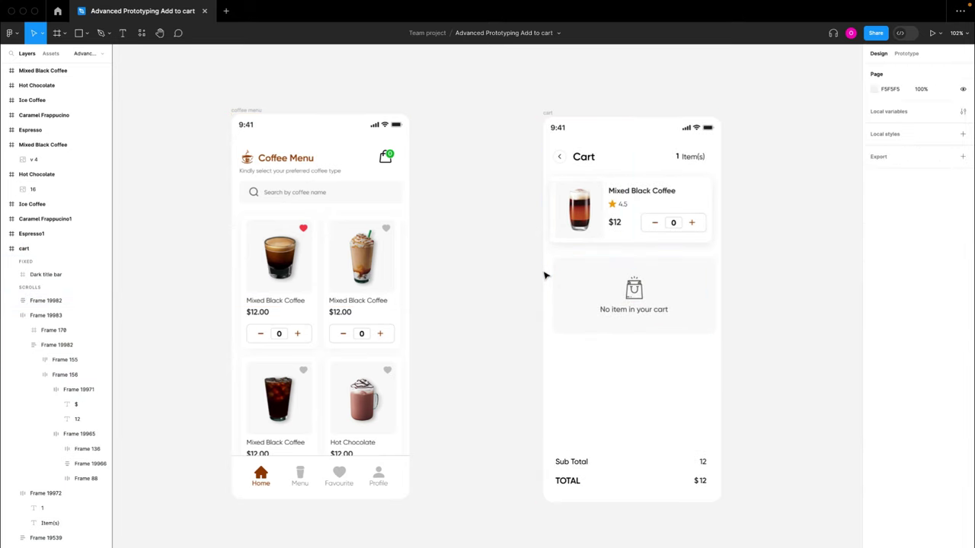
- Place a copy of the coffee menu's first product card on the empty canvas left of the coffee menu screen
scroll(545, 276, down, 3)
scroll(545, 276, left, 3)
scroll(544, 276, right, 3)
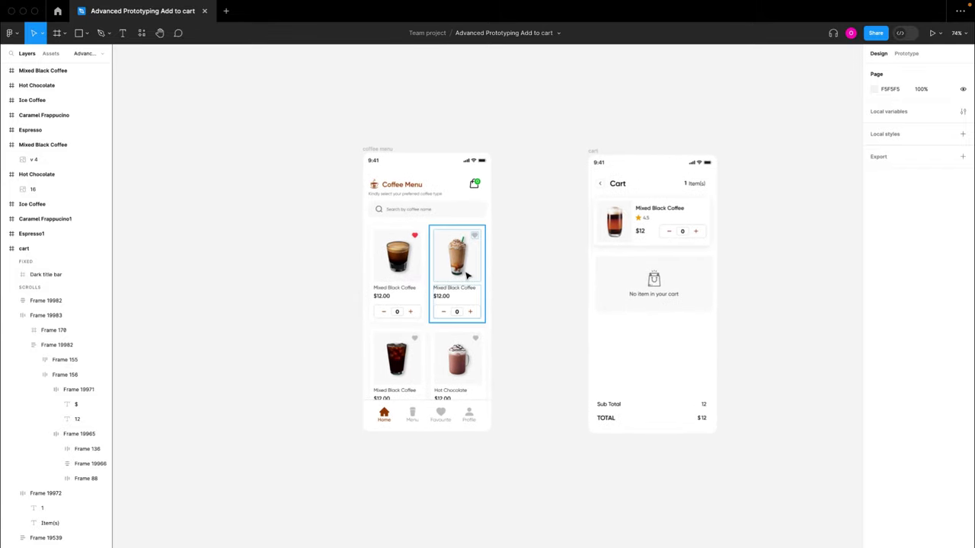
click(406, 285)
click(465, 376)
click(415, 312)
drag(413, 312, 290, 283)
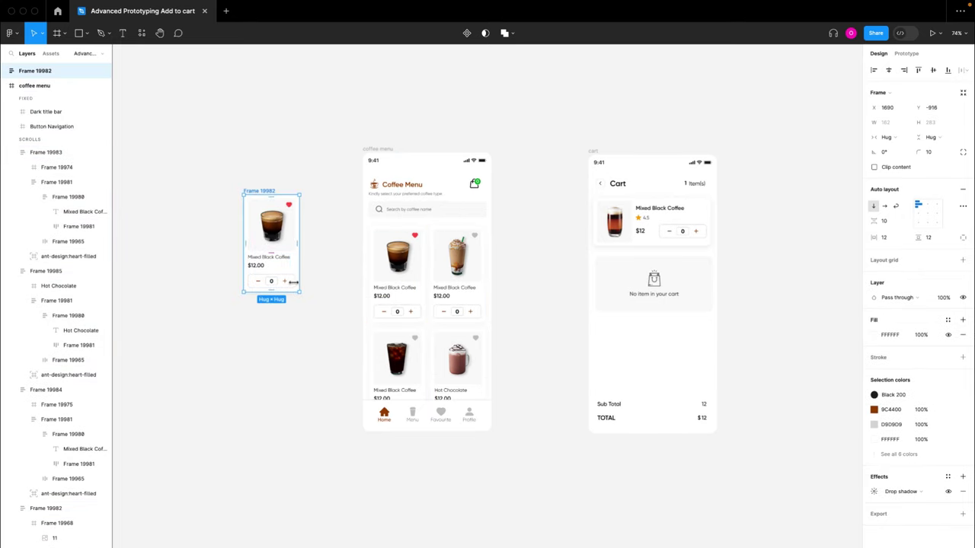
- Copy the quantity stepper out of the duplicated product card, place it above the card, and select its plus and minus parts
click(289, 283)
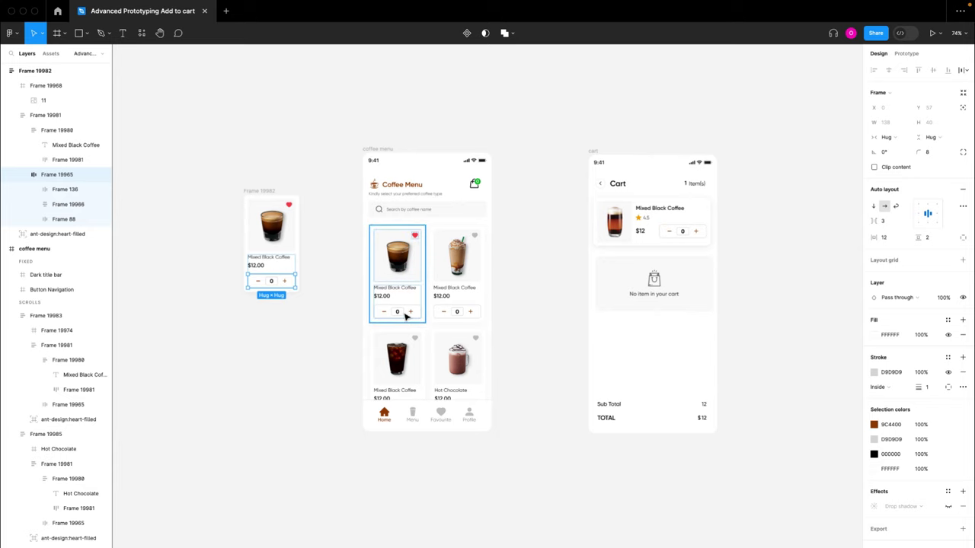
scroll(291, 285, up, 4)
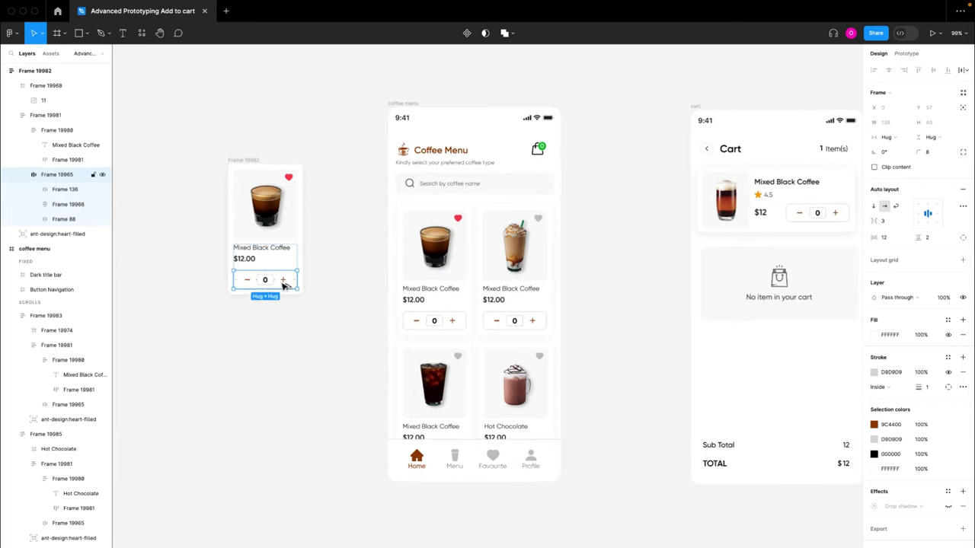
drag(283, 284, 286, 120)
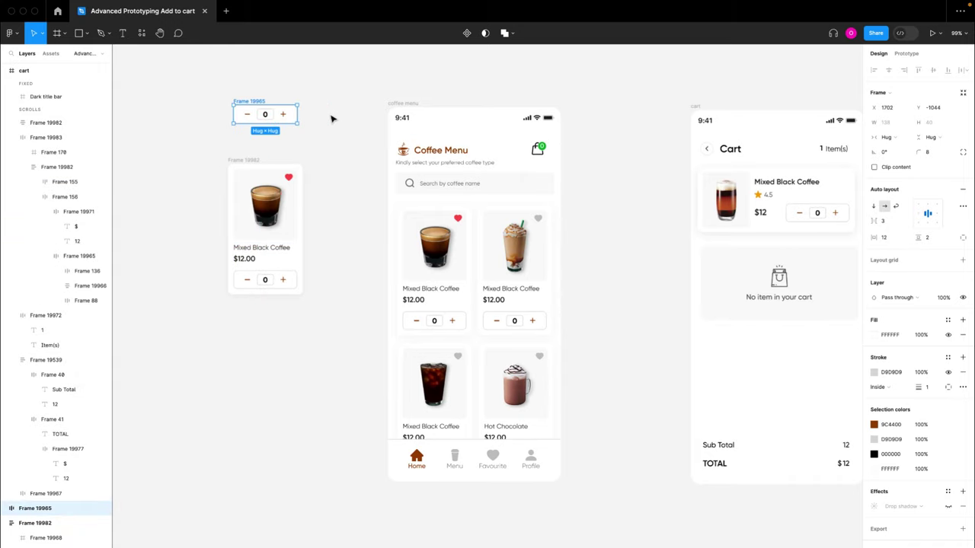
double_click(286, 115)
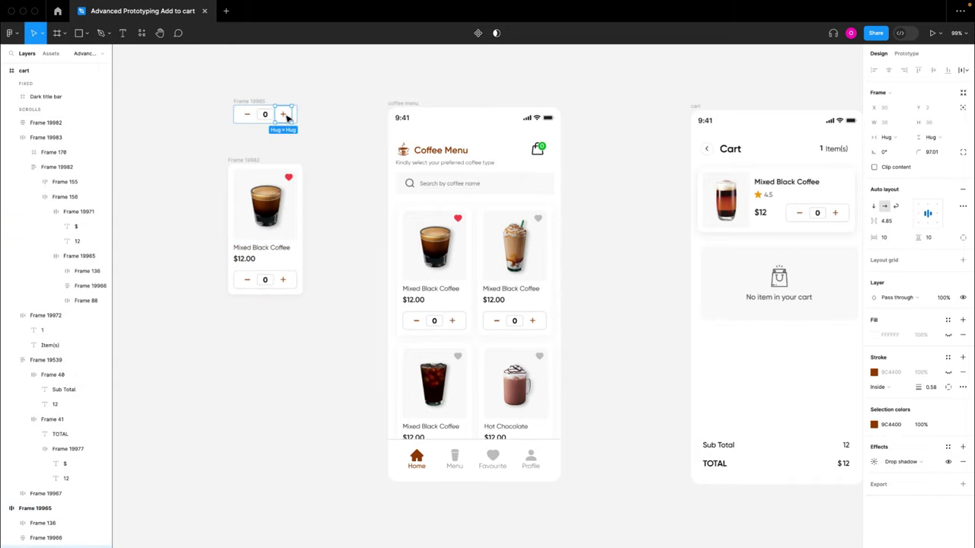
click(249, 115)
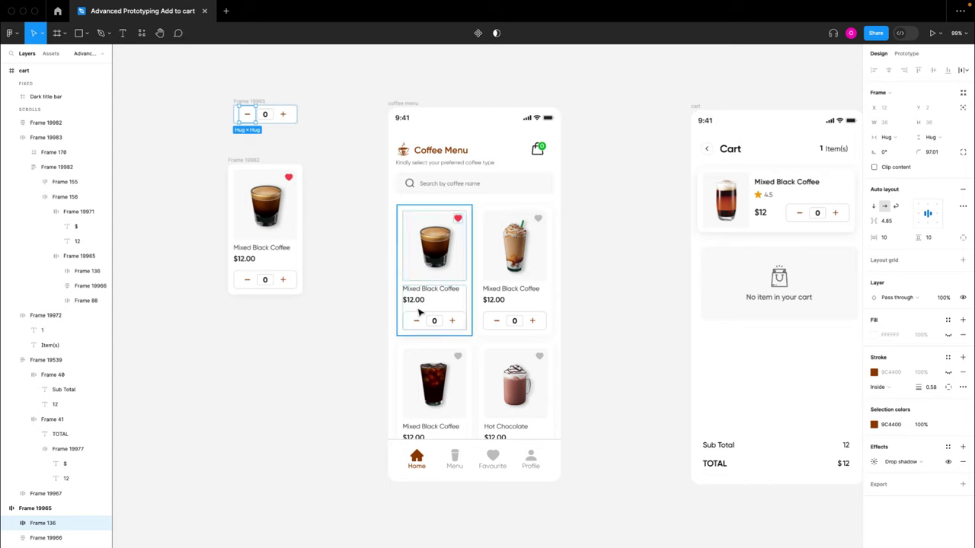
- Place a copy of the cart screen's Mixed Black Coffee card on the canvas below the duplicated menu product card
scroll(411, 314, right, 2)
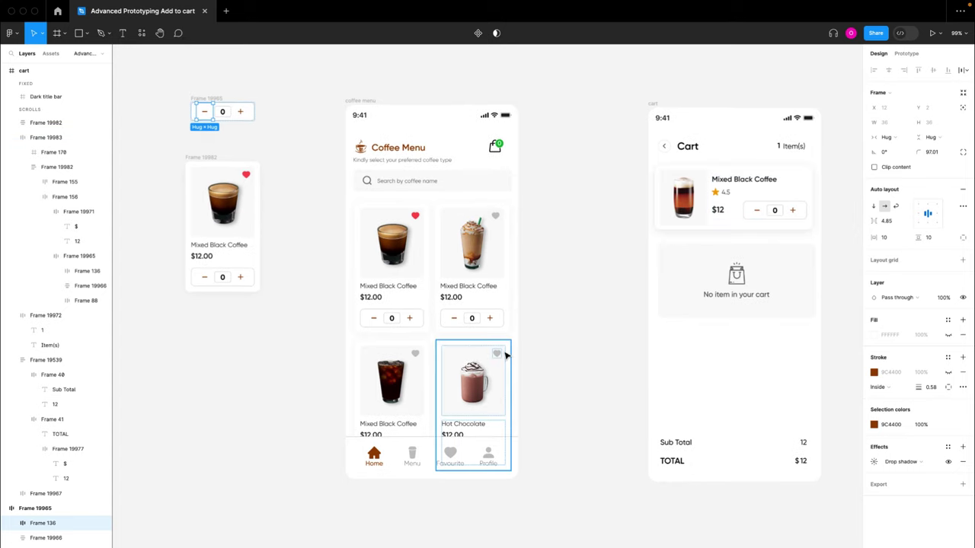
click(321, 278)
click(740, 204)
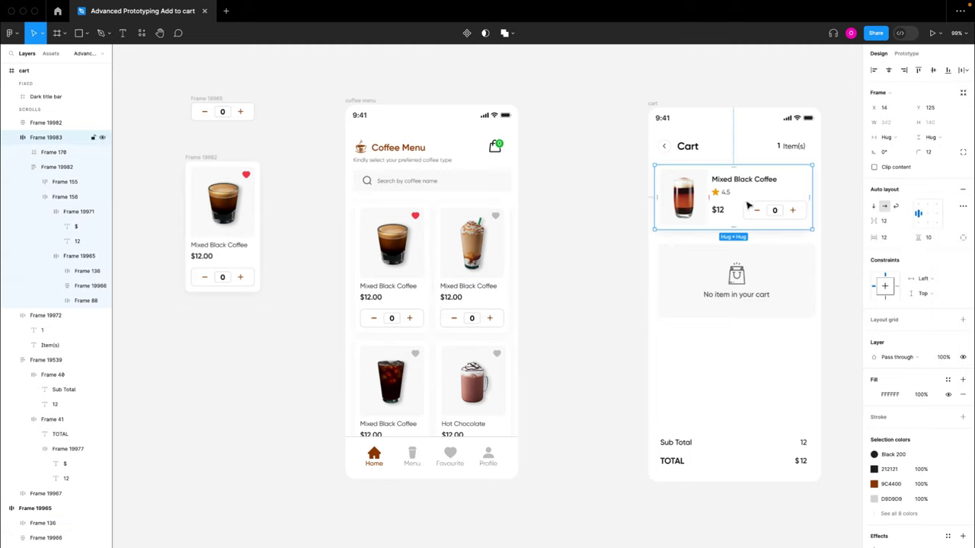
drag(765, 197, 282, 359)
right_click(278, 354)
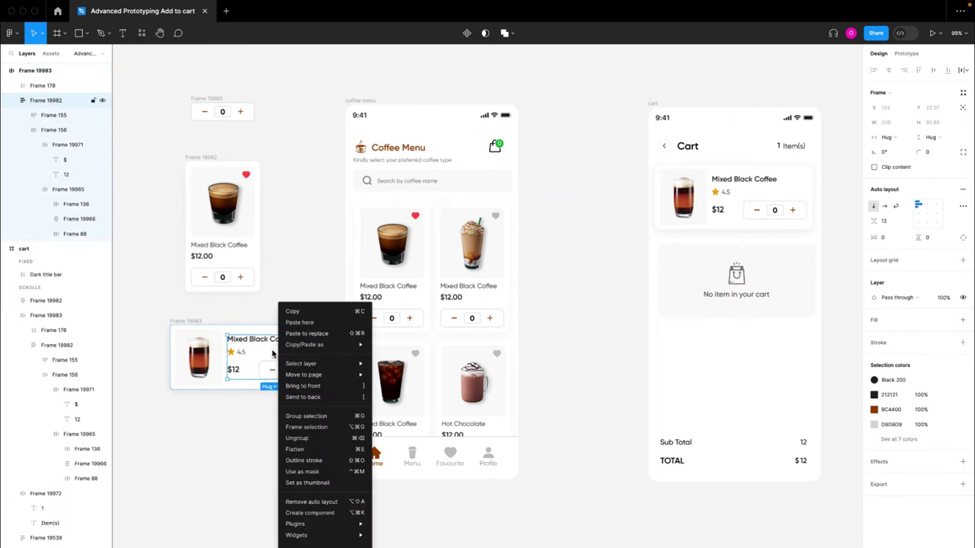
key(Escape)
- Move the coffee menu screen closer to the cart screen and shift the duplicated menu product card slightly up and left
click(353, 101)
drag(353, 102, 436, 108)
click(214, 168)
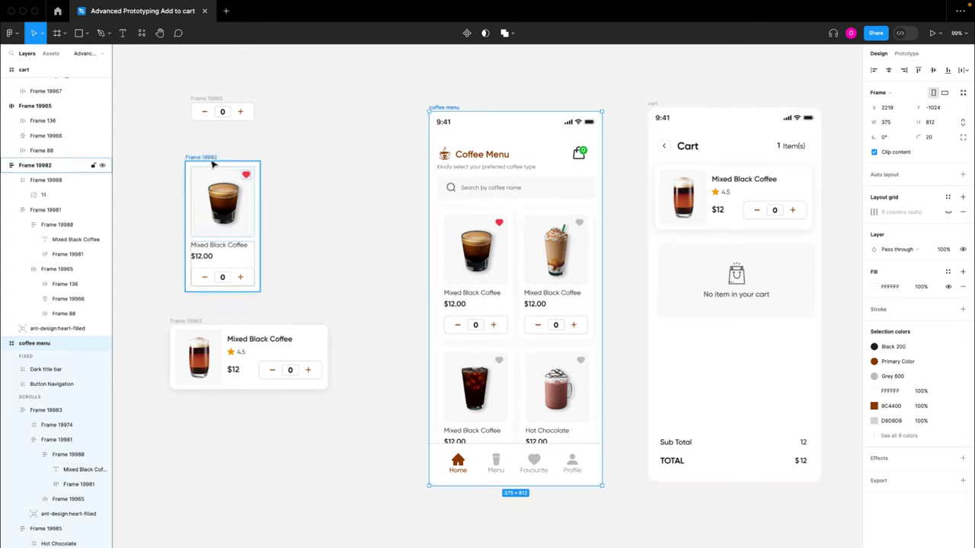
key(shift+a)
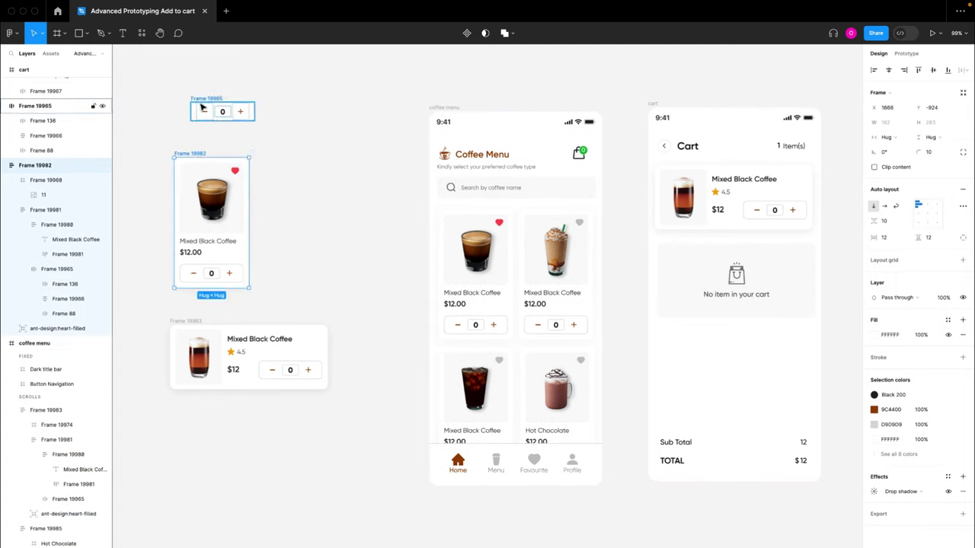
- Align the standalone quantity stepper with the edge of the product card below it and turn it into a component
drag(202, 102, 185, 101)
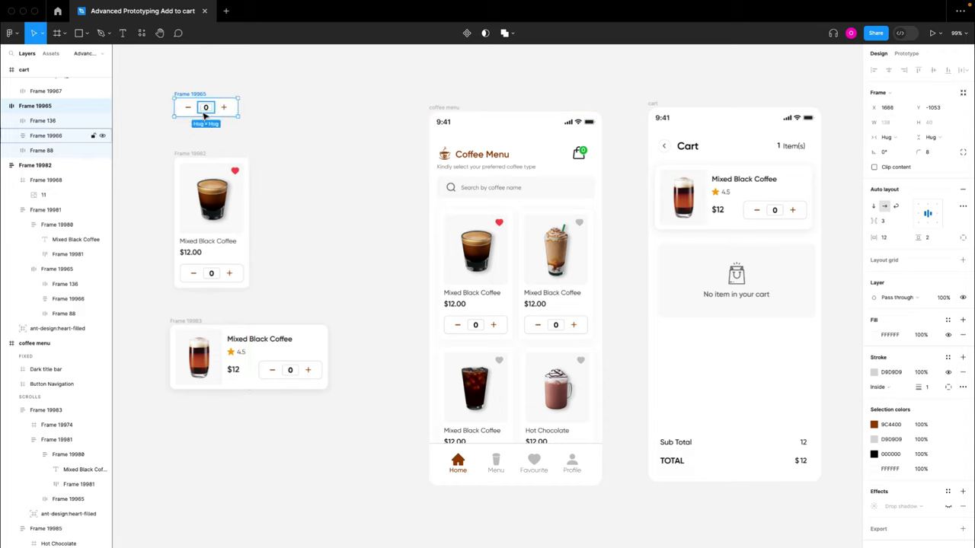
click(467, 33)
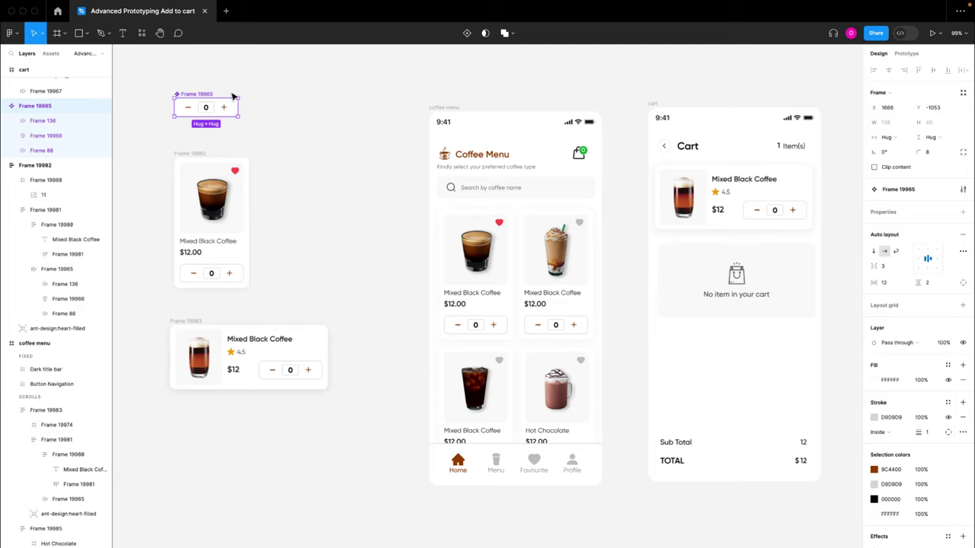
- Replace the quantity stepper inside the duplicated menu product card with an instance of the stepper component
drag(223, 107, 324, 107)
click(337, 89)
click(318, 107)
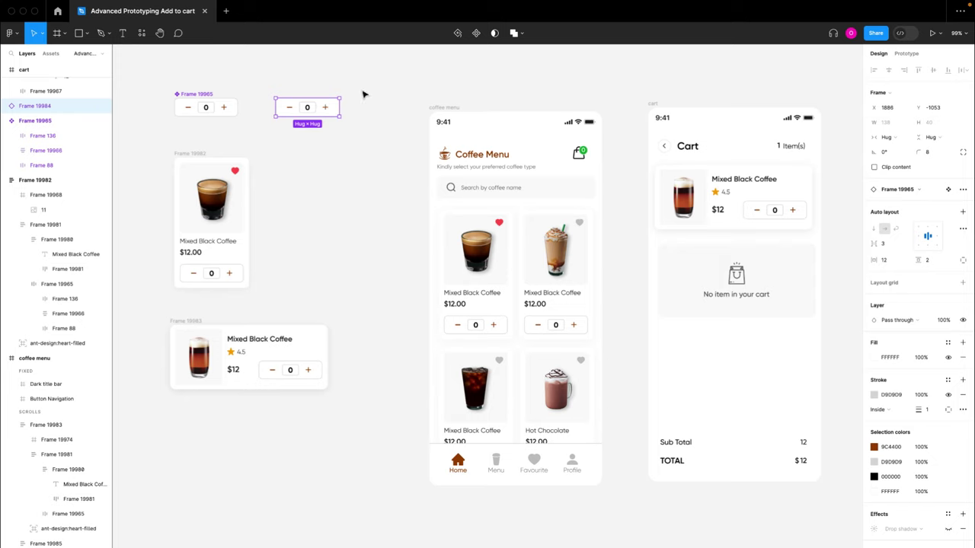
key(Delete)
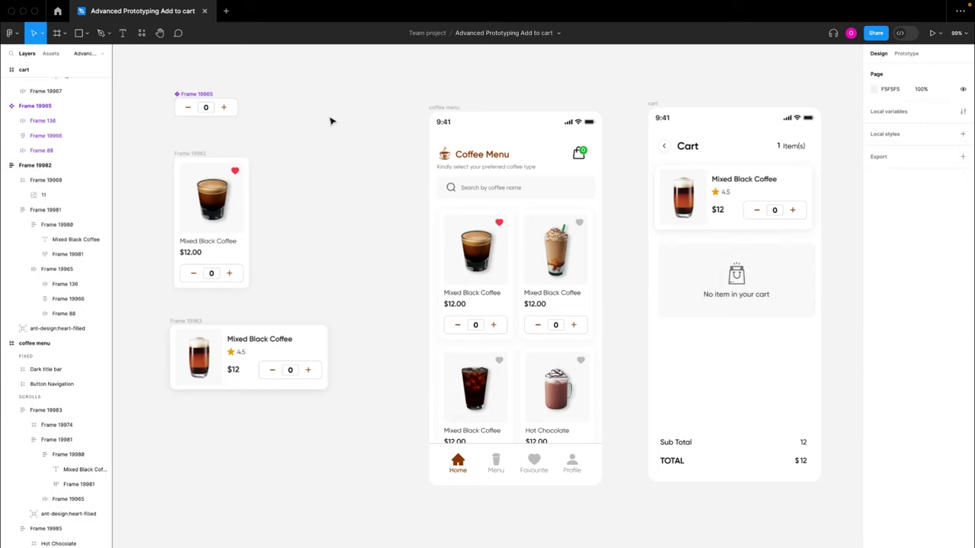
click(227, 232)
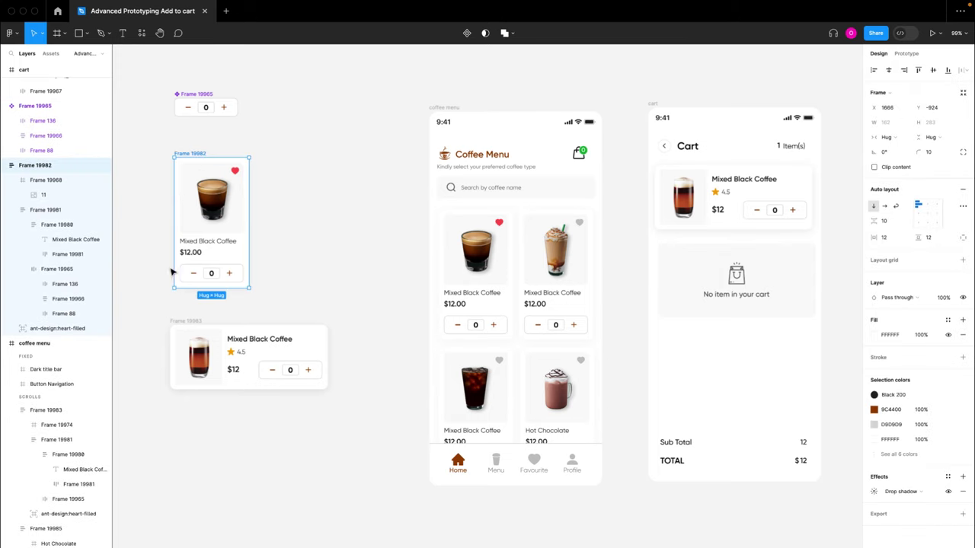
double_click(225, 276)
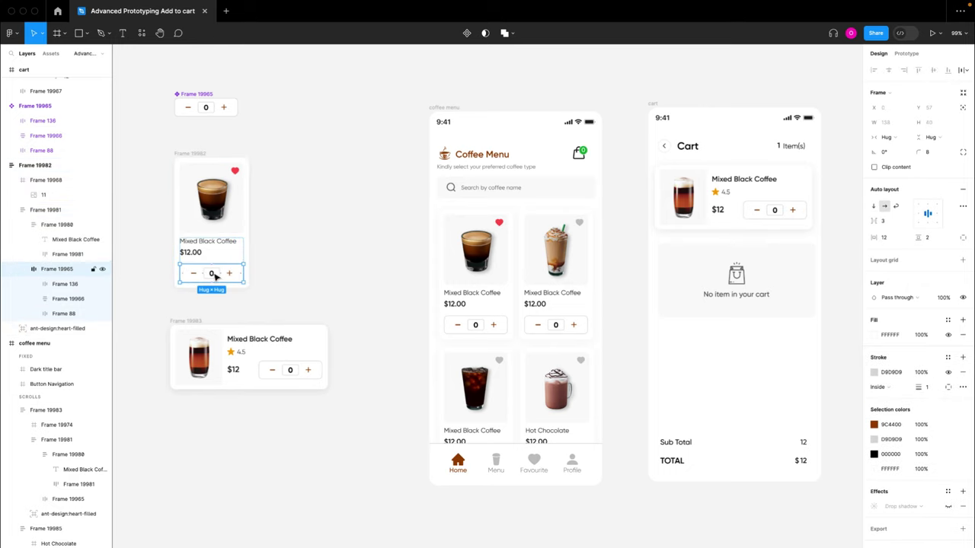
right_click(216, 277)
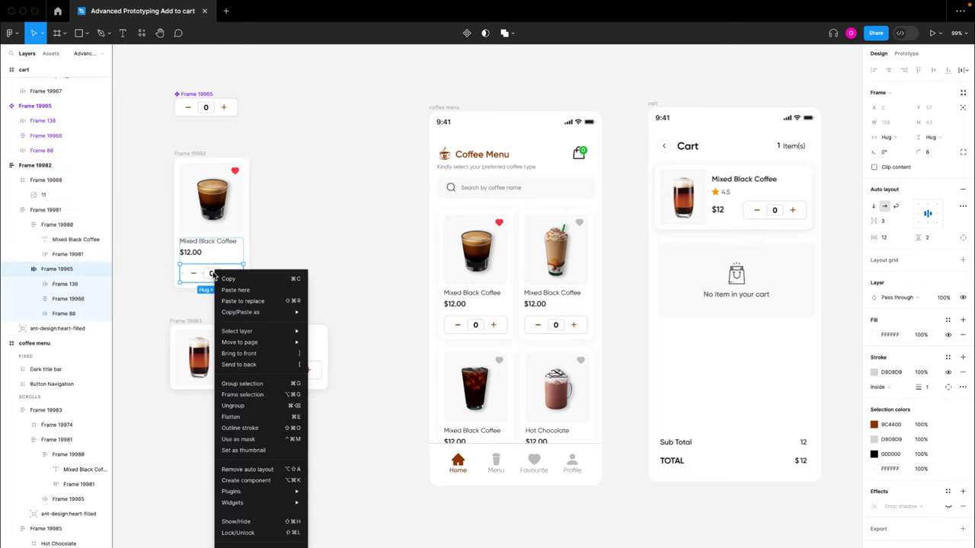
click(257, 305)
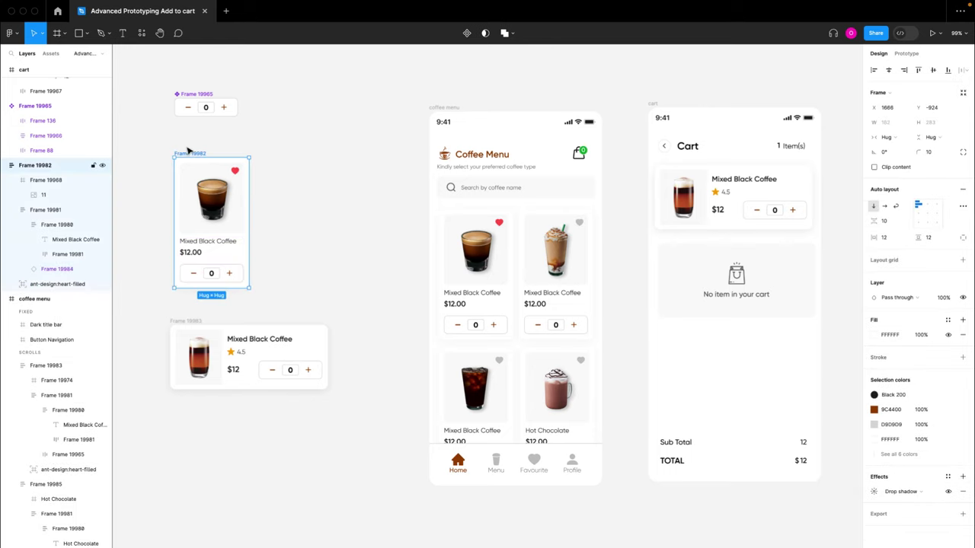
click(187, 102)
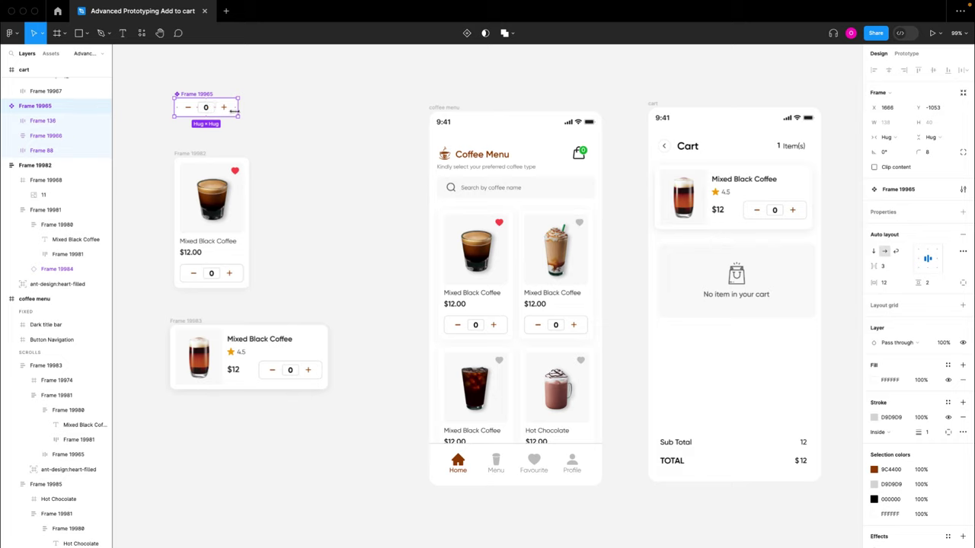
double_click(218, 274)
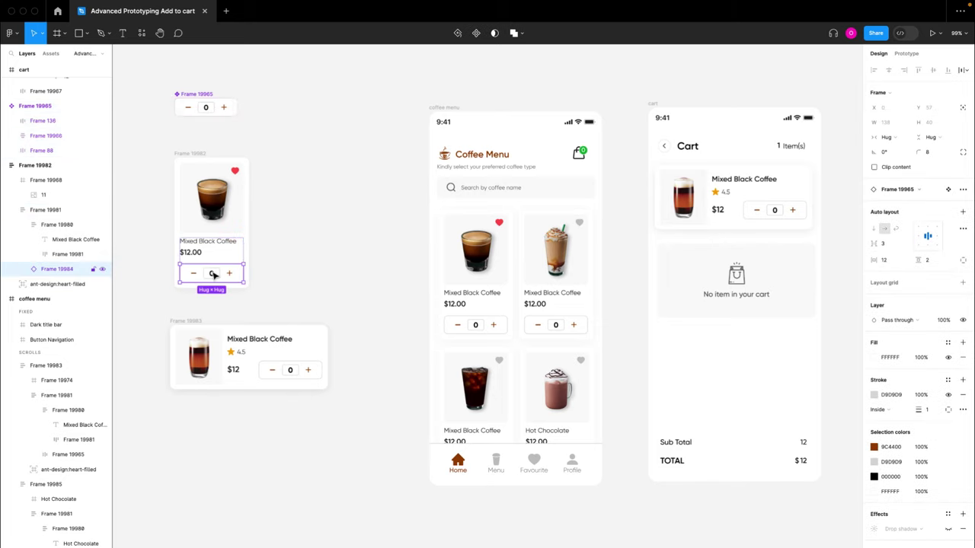
click(282, 279)
- Turn the duplicated menu product card into a component
scroll(283, 279, left, 2)
click(225, 164)
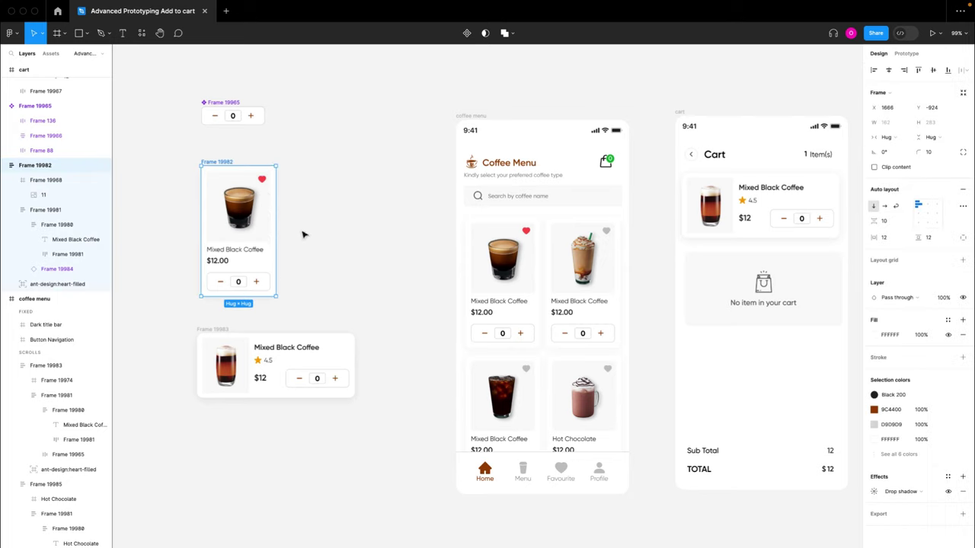
click(468, 35)
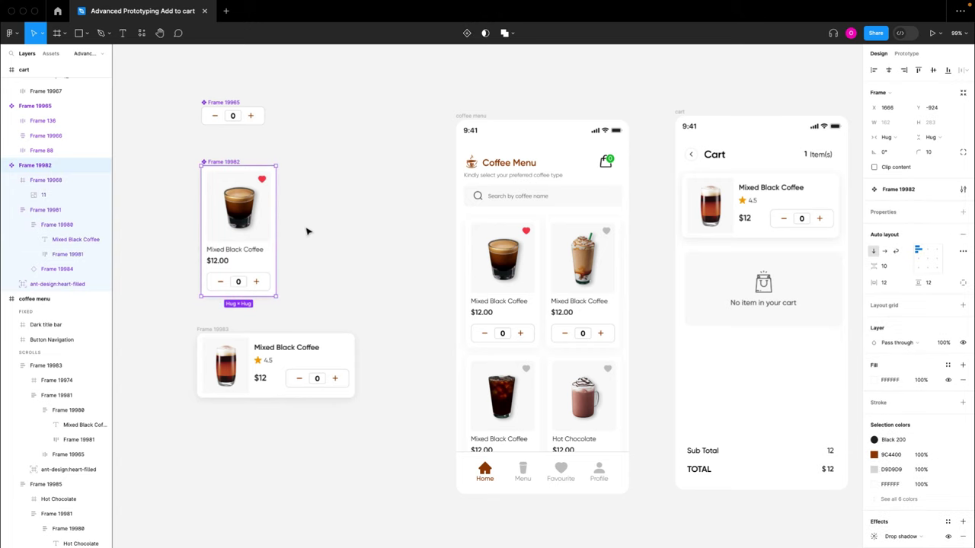
scroll(285, 244, left, 1)
scroll(286, 243, left, 2)
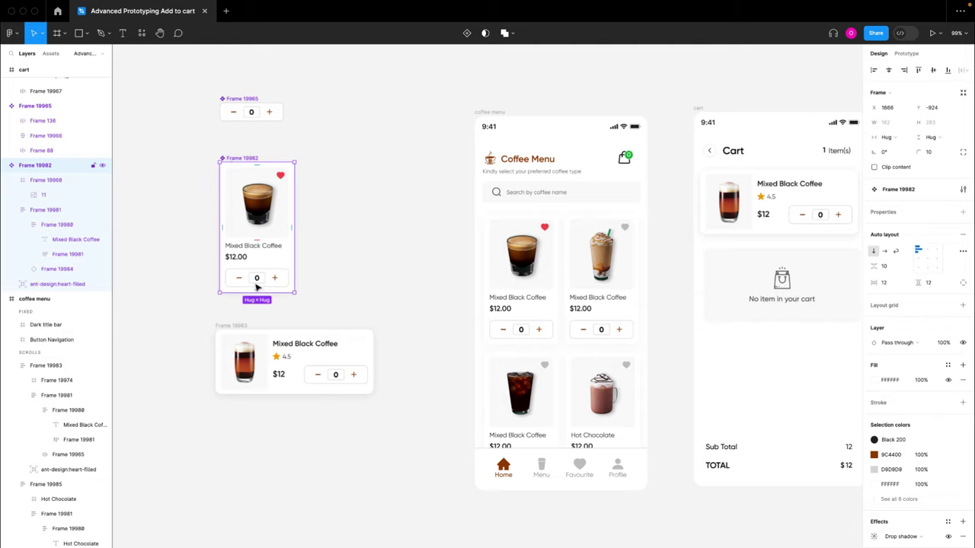
- Create a new local variable collection named Products
click(403, 259)
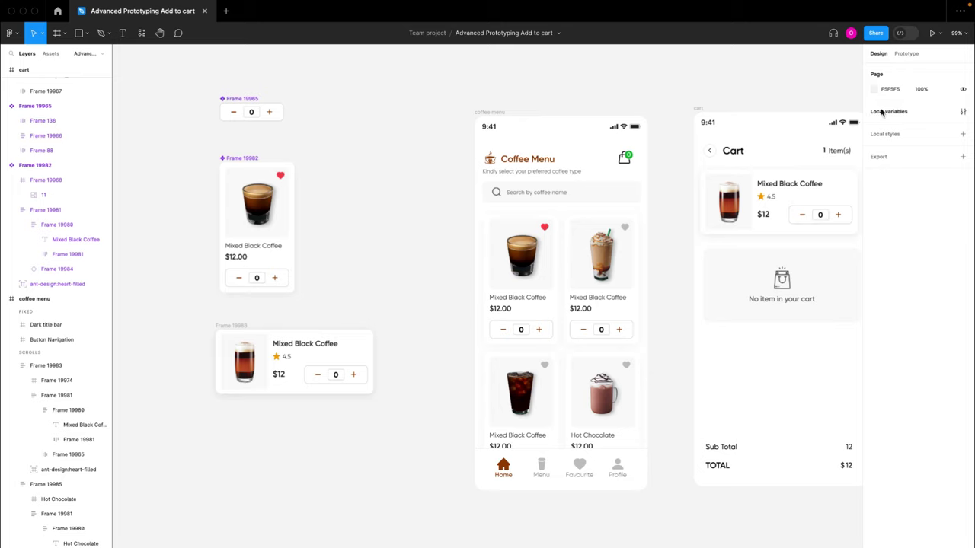
click(963, 111)
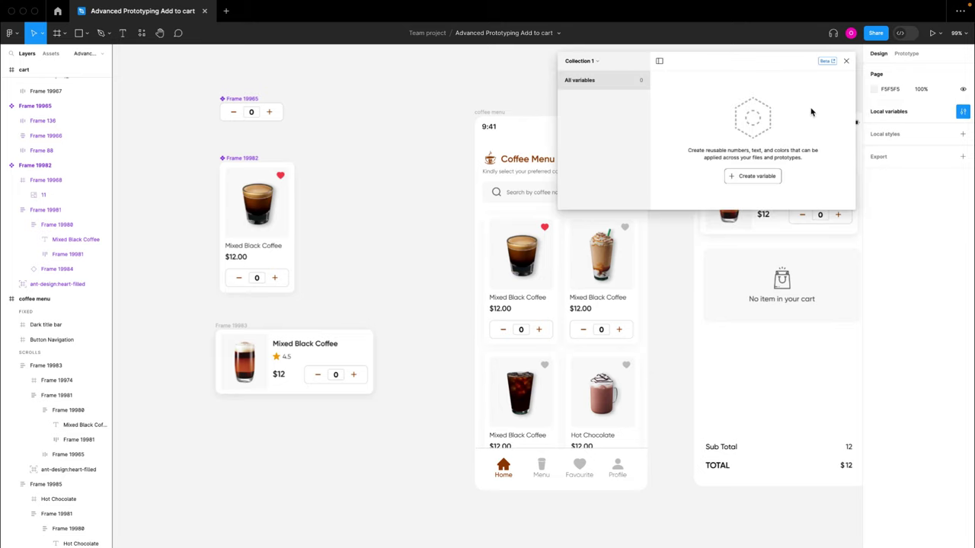
click(587, 62)
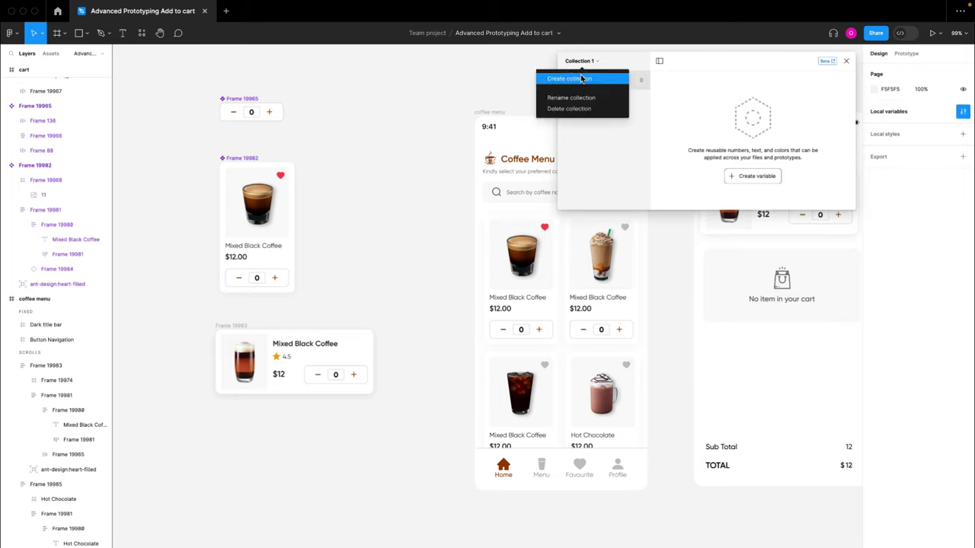
click(568, 79)
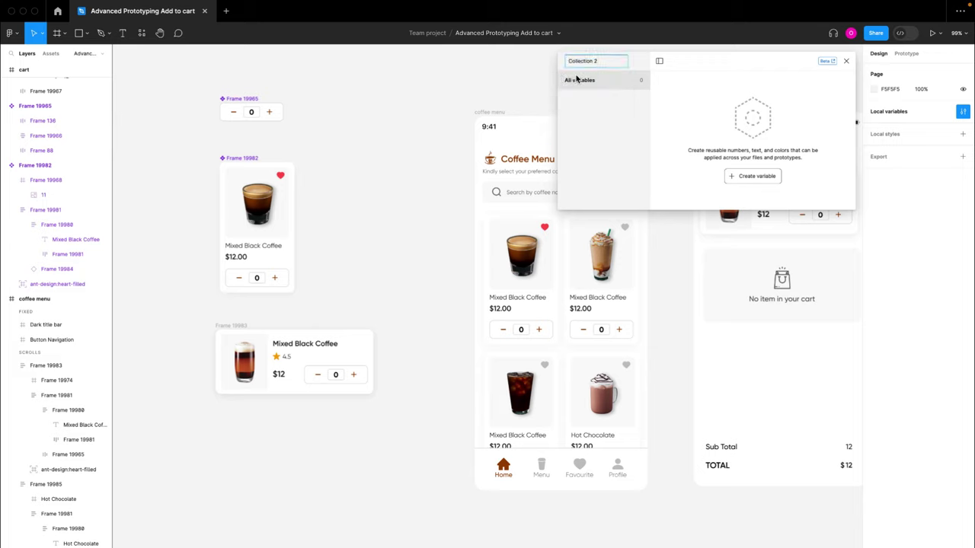
key(ctrl+a)
key(BackSpace)
key(Return)
- Create a string variable named Product Name in the Products collection
click(239, 202)
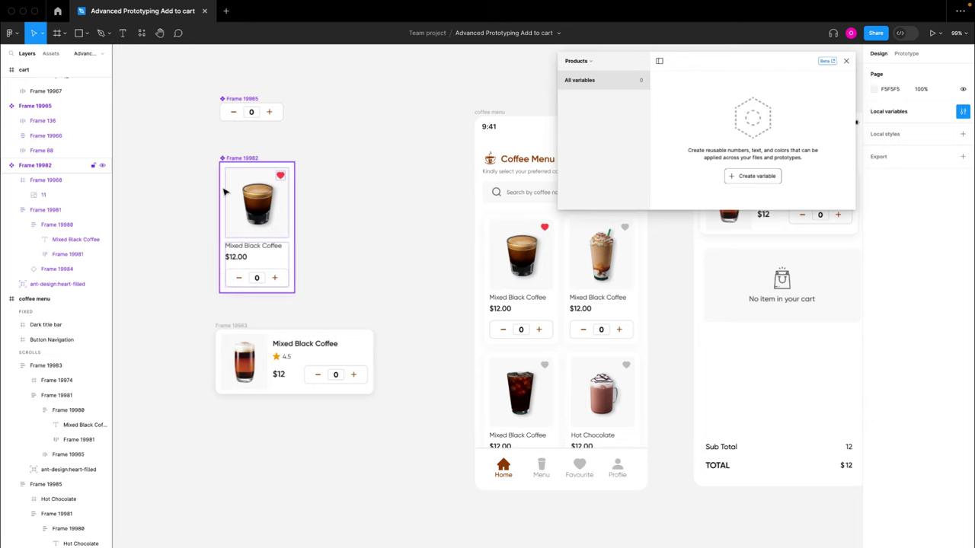
scroll(250, 181, up, 3)
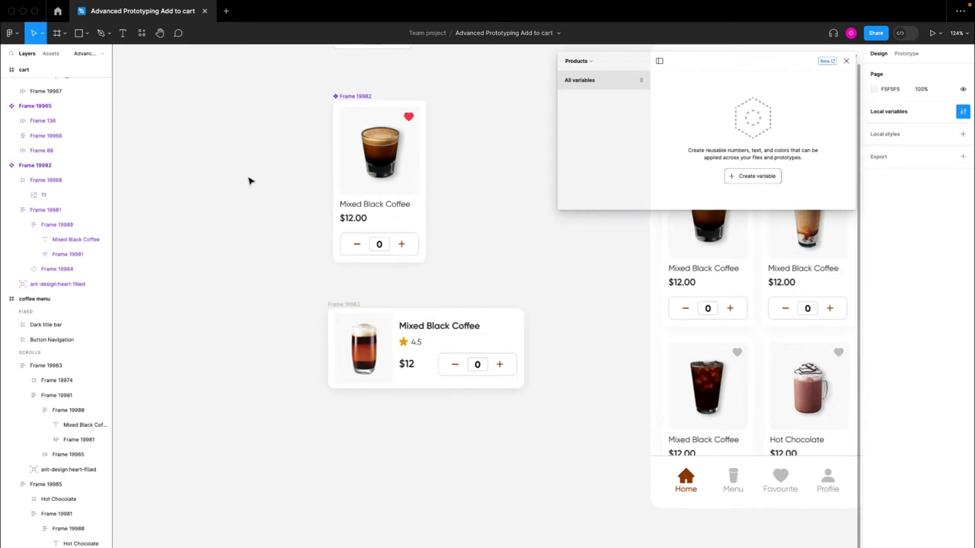
click(369, 201)
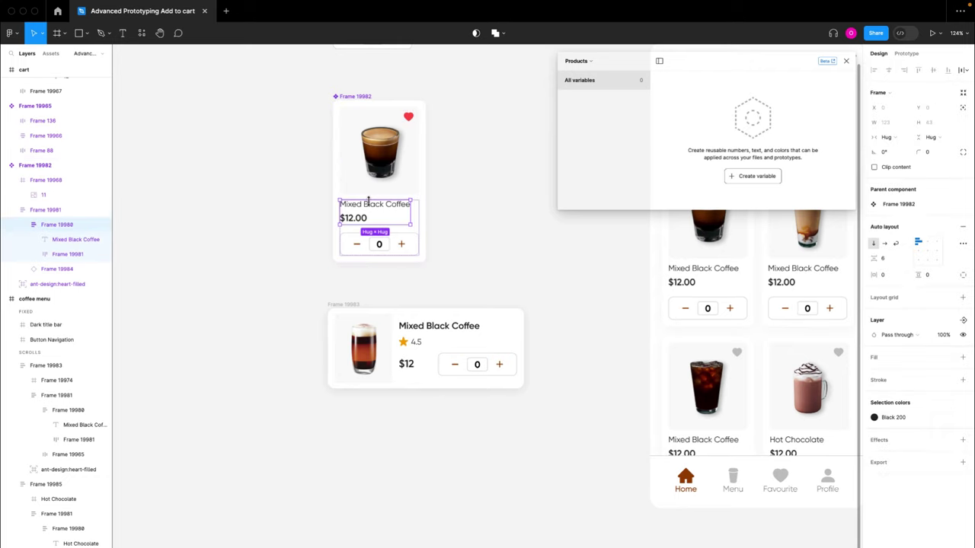
click(516, 249)
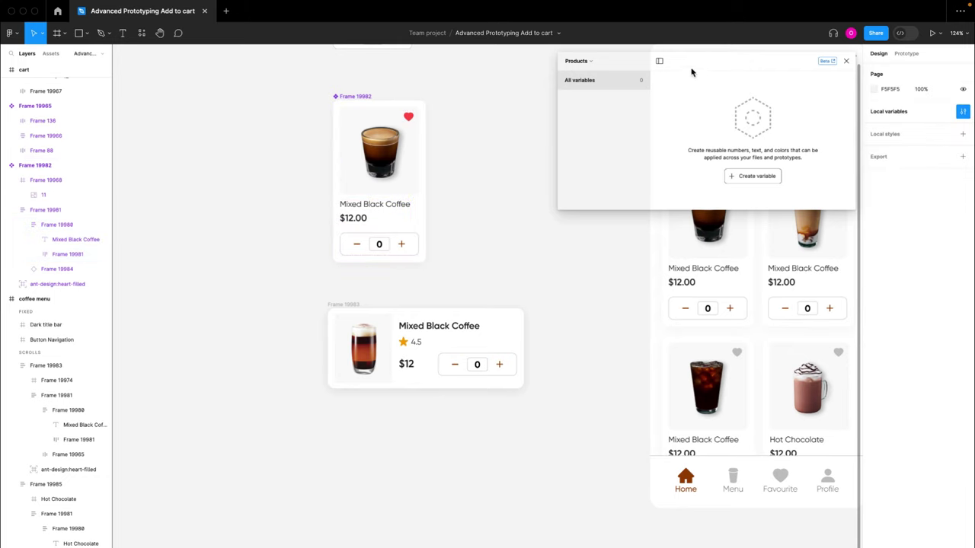
click(353, 98)
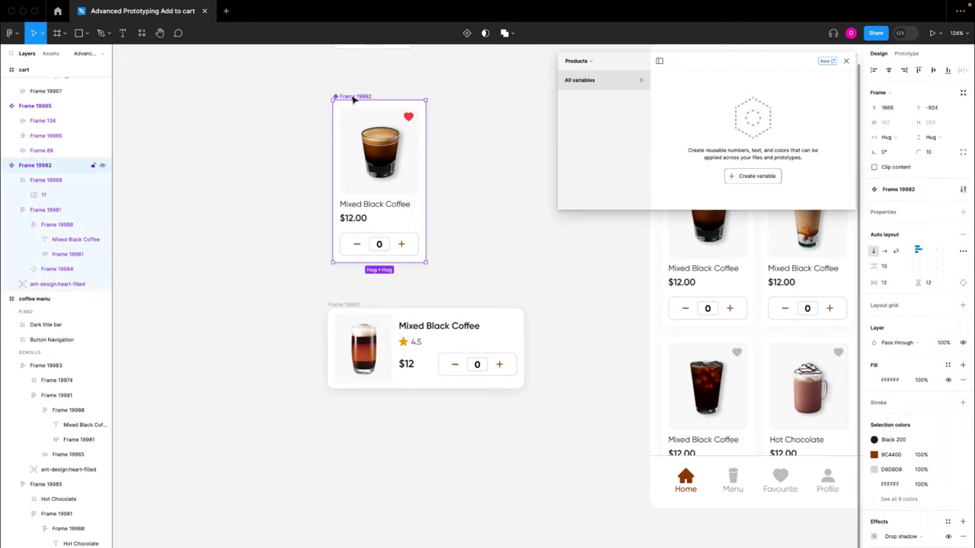
click(748, 177)
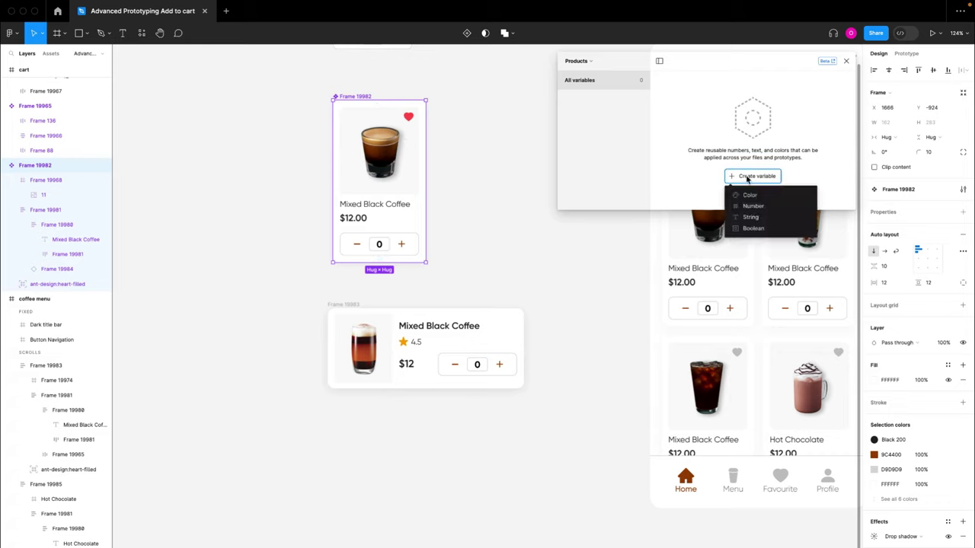
click(766, 221)
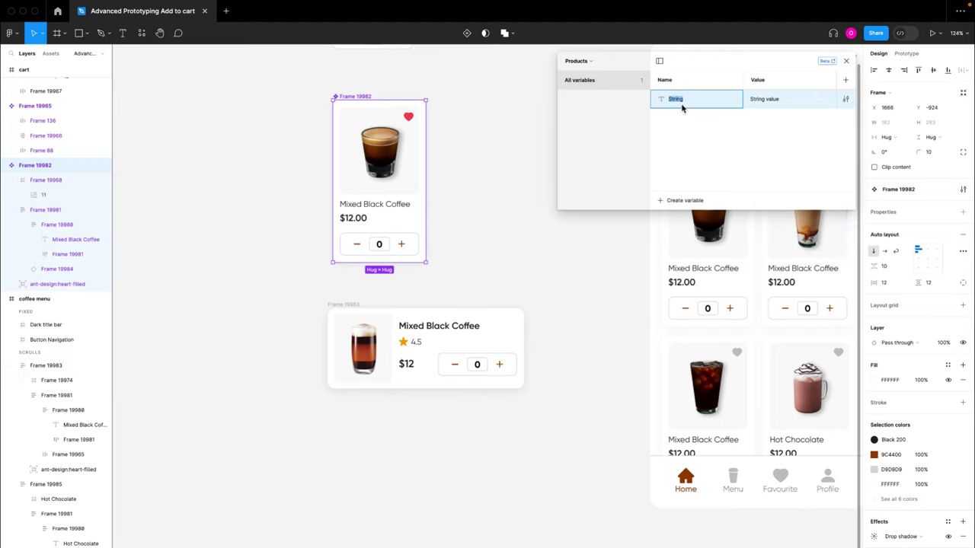
text(Product Name)
- Set the Product Name variable's value to Mixed Black Coffee, matching the title text on the product card component
click(764, 98)
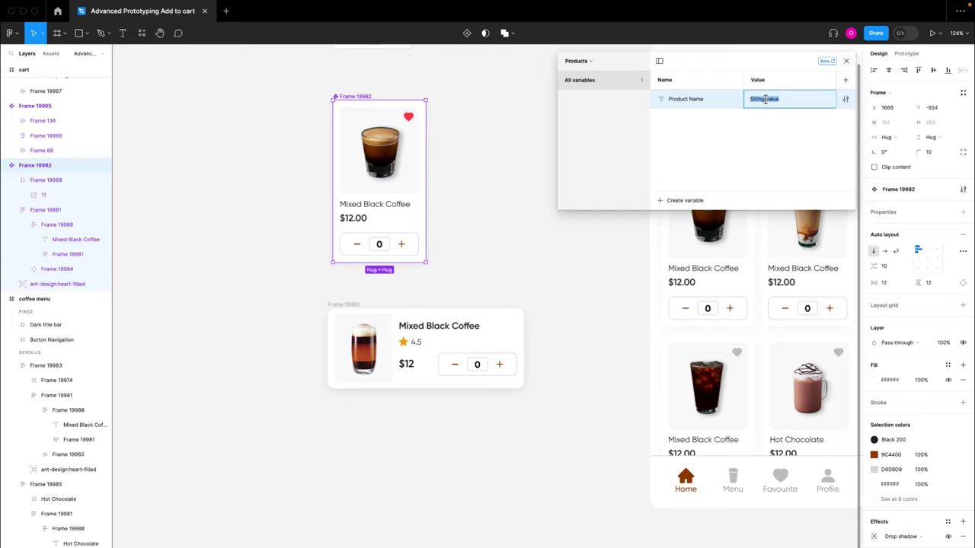
click(394, 205)
double_click(394, 206)
double_click(390, 205)
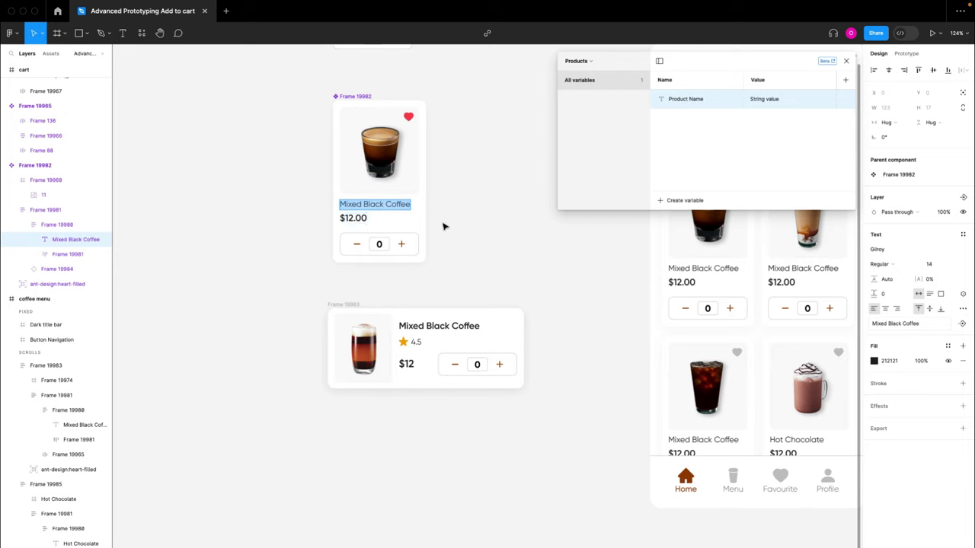
key(Escape)
click(779, 100)
text(Mixed Black Coffee)
key(Return)
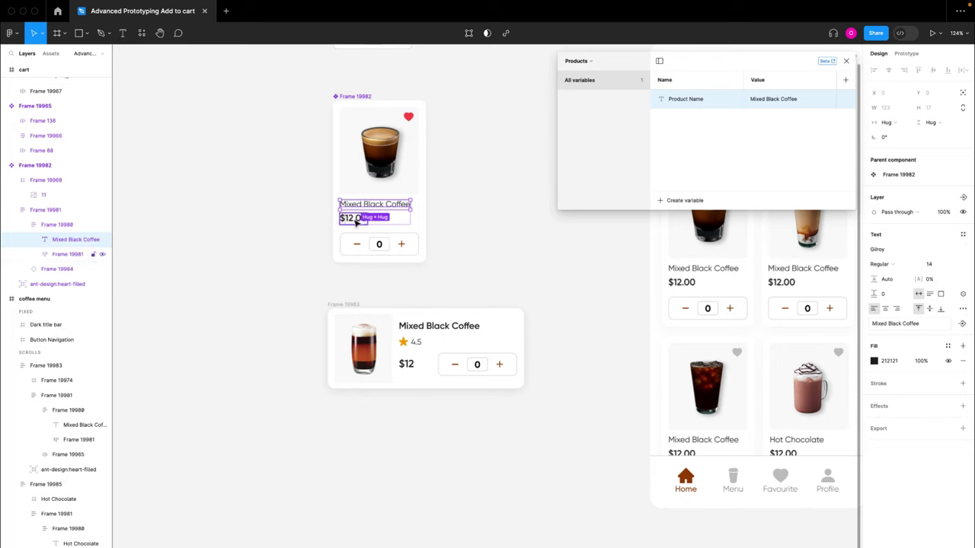
- Add a number variable named Price to the Products collection
click(683, 201)
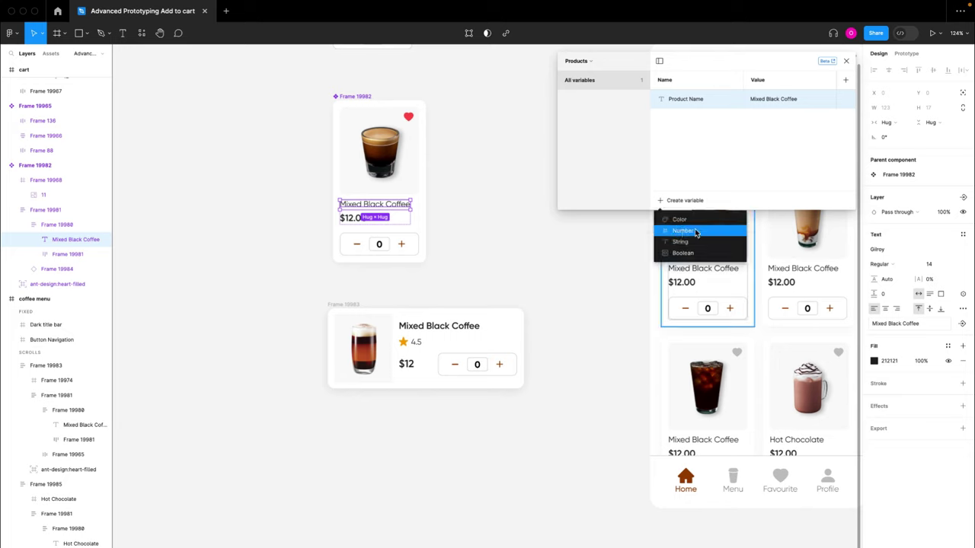
click(690, 232)
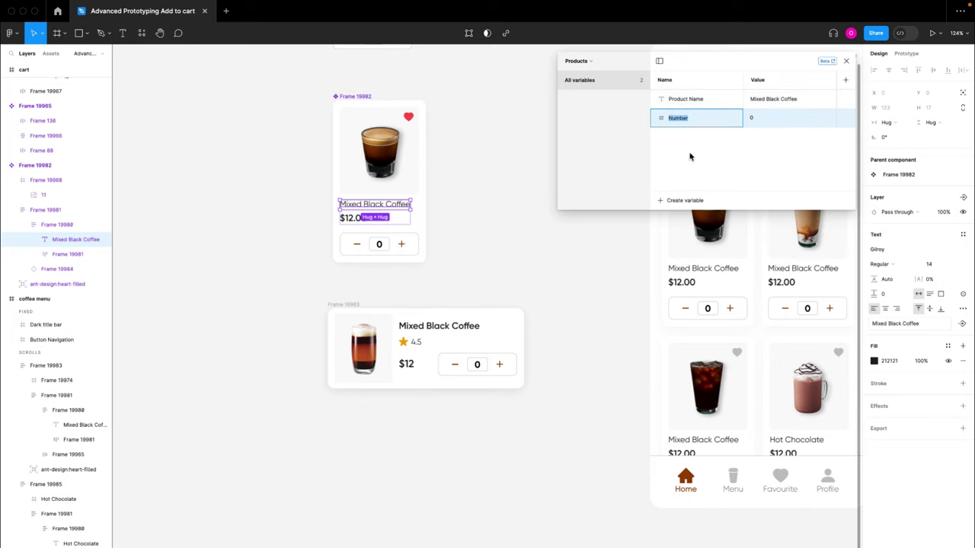
text(P)
key(Return)
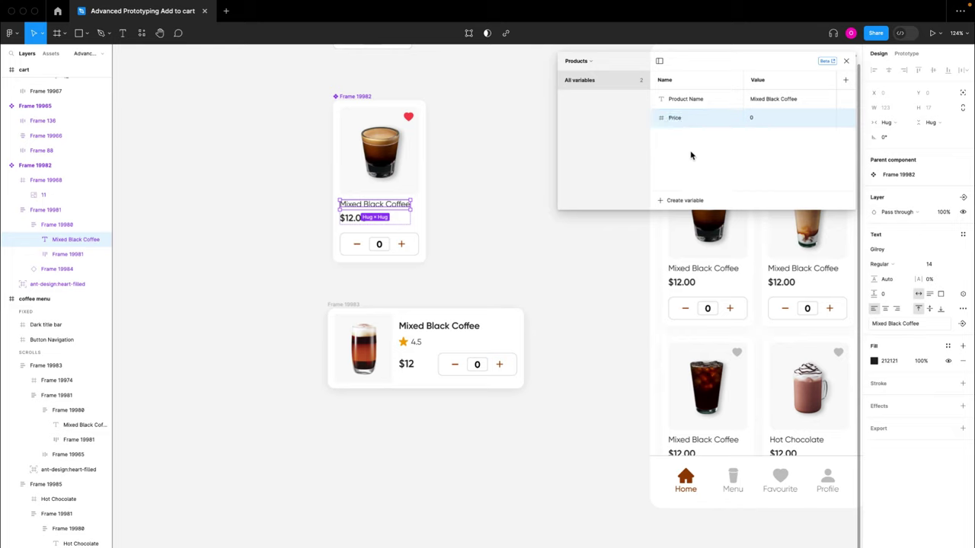
click(526, 169)
click(678, 102)
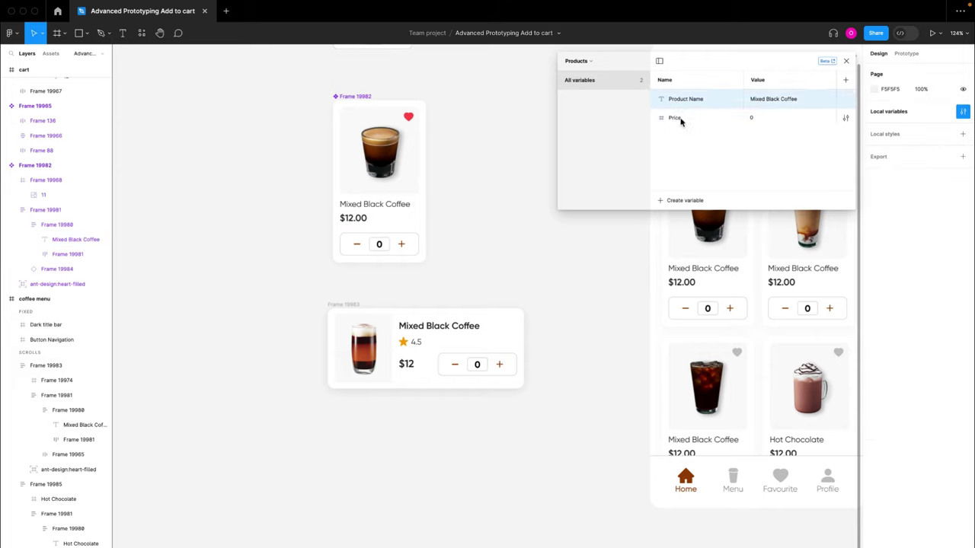
click(679, 119)
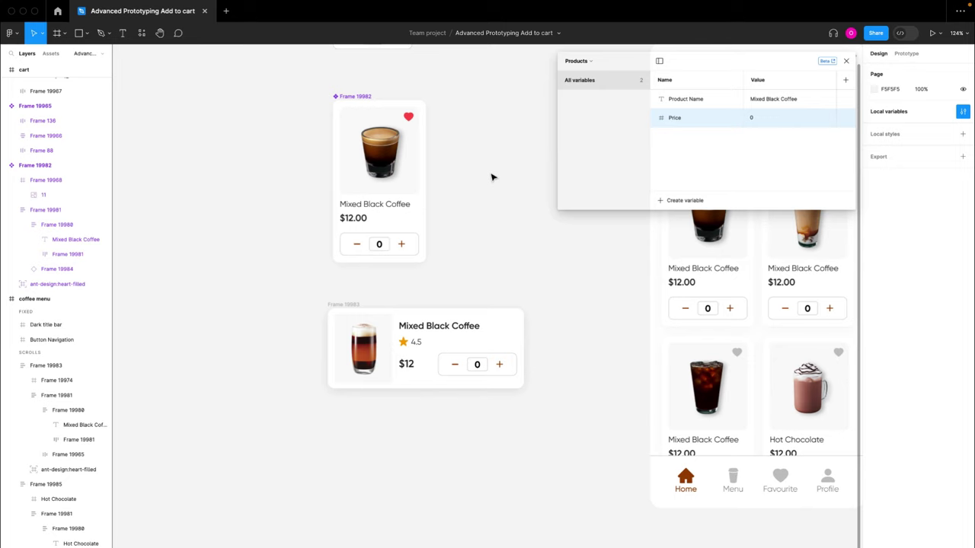
scroll(492, 177, down, 5)
scroll(492, 177, up, 3)
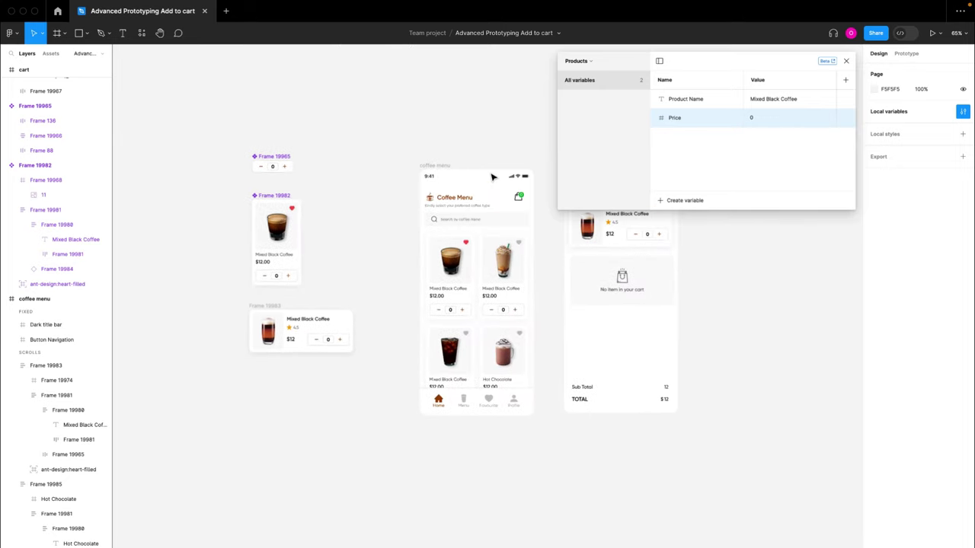
click(266, 229)
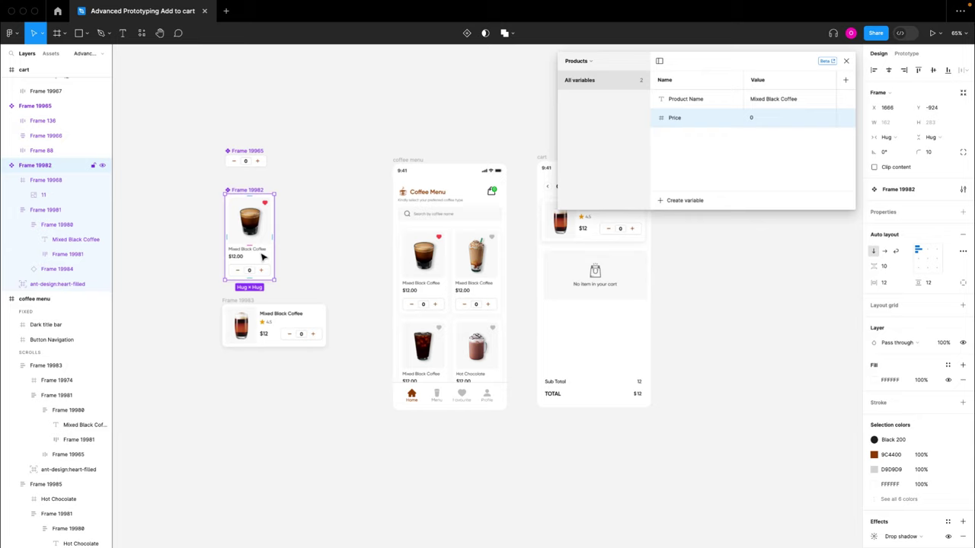
scroll(262, 258, up, 6)
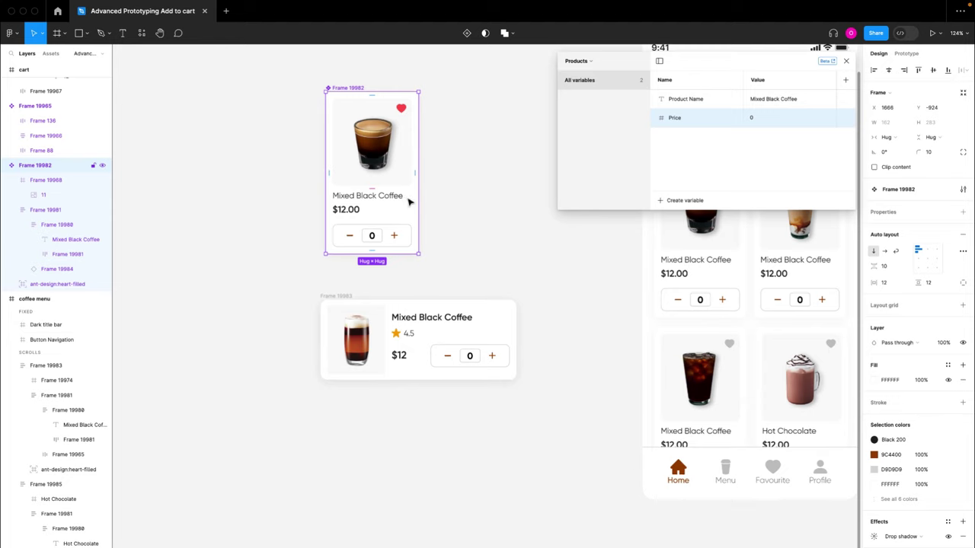
- Add a number variable named itemCount to the Products collection
click(678, 201)
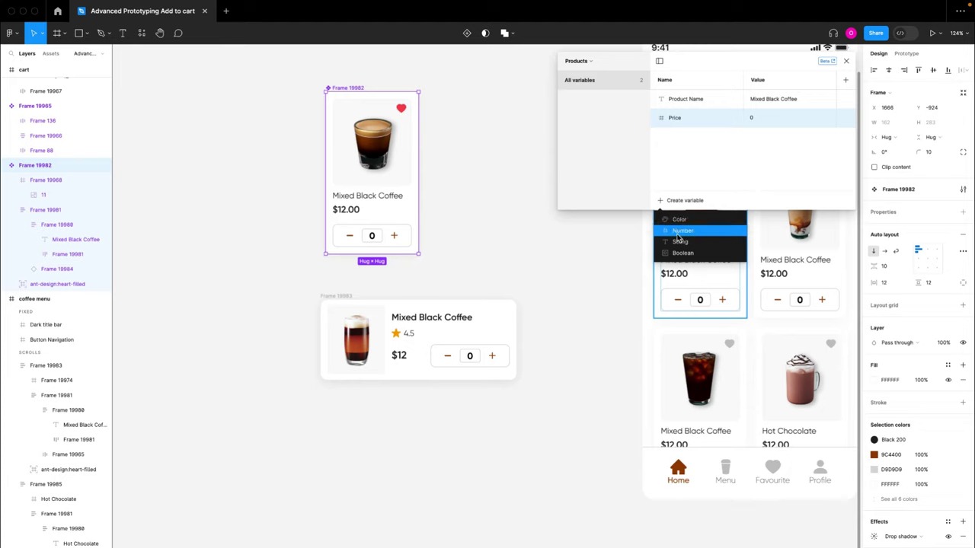
click(681, 232)
key(BackSpace)
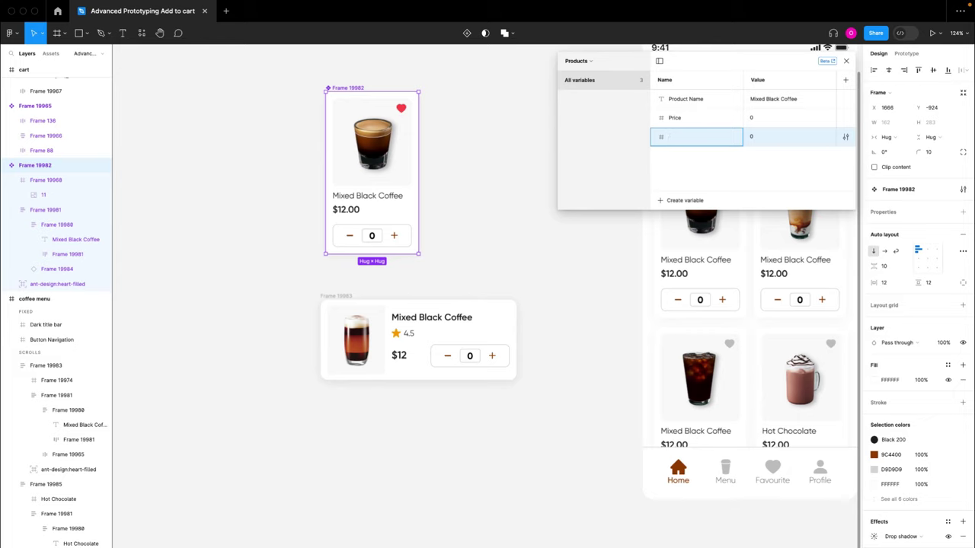
text(itemCount)
click(763, 137)
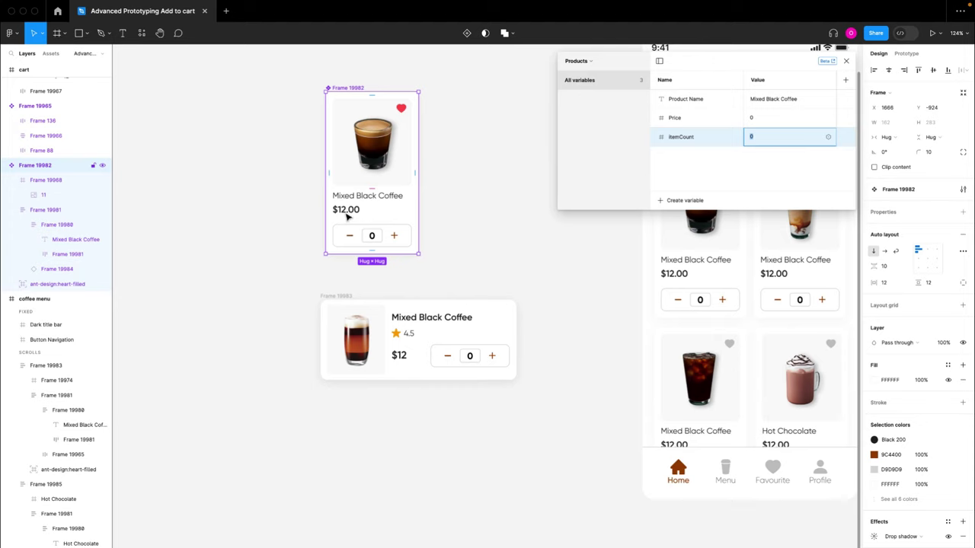
- Set the Price variable's value to 12 to match the price on the product card component
click(758, 118)
text(12)
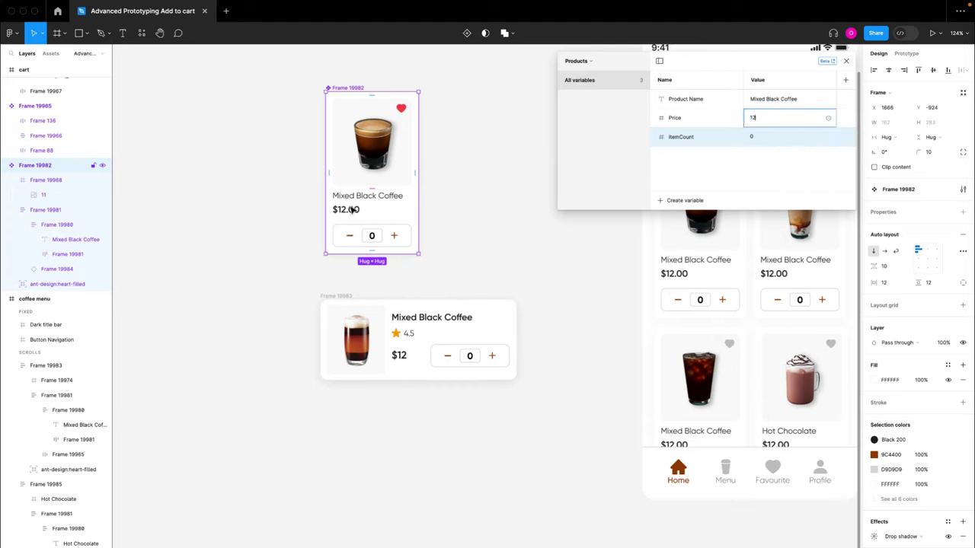
key(Return)
- Add a boolean variable named Added to cart to the Products collection and close the local variables window
click(681, 201)
key(Escape)
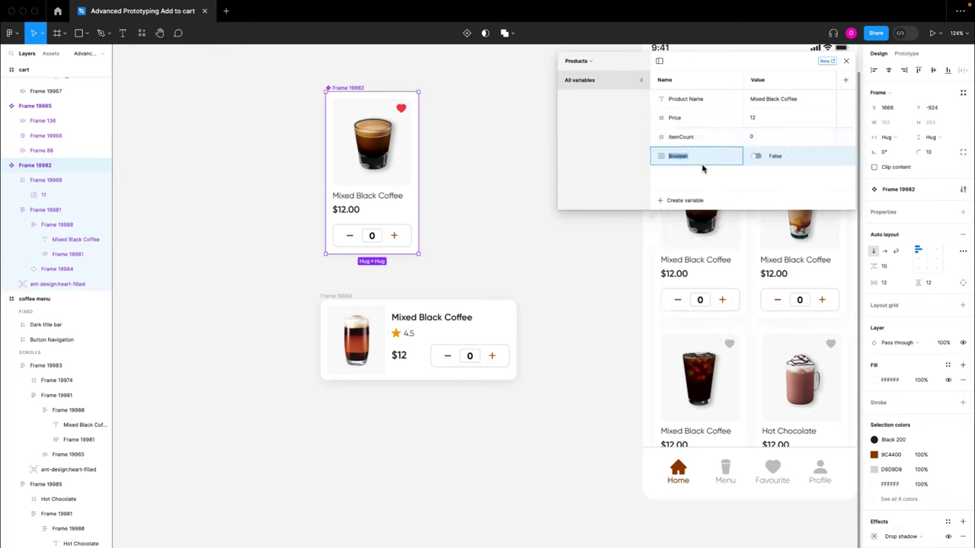
text(Added to cart)
key(Return)
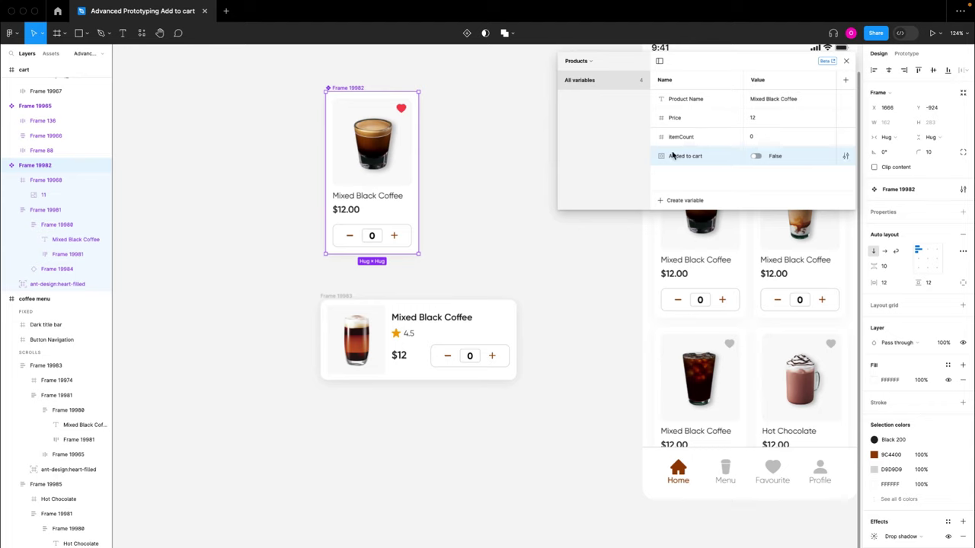
click(846, 61)
- Delete the loose horizontal cart item card below the product card component
key(shift+1)
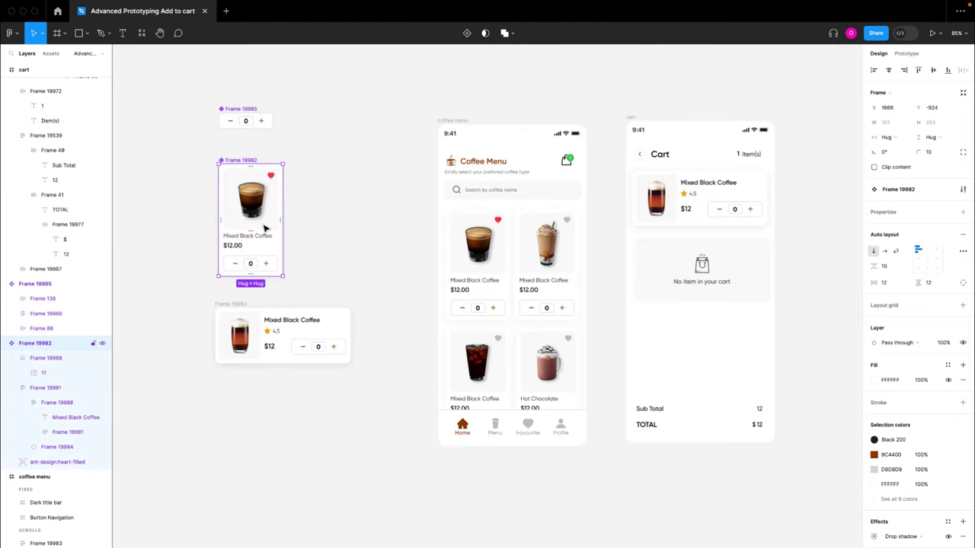
click(242, 307)
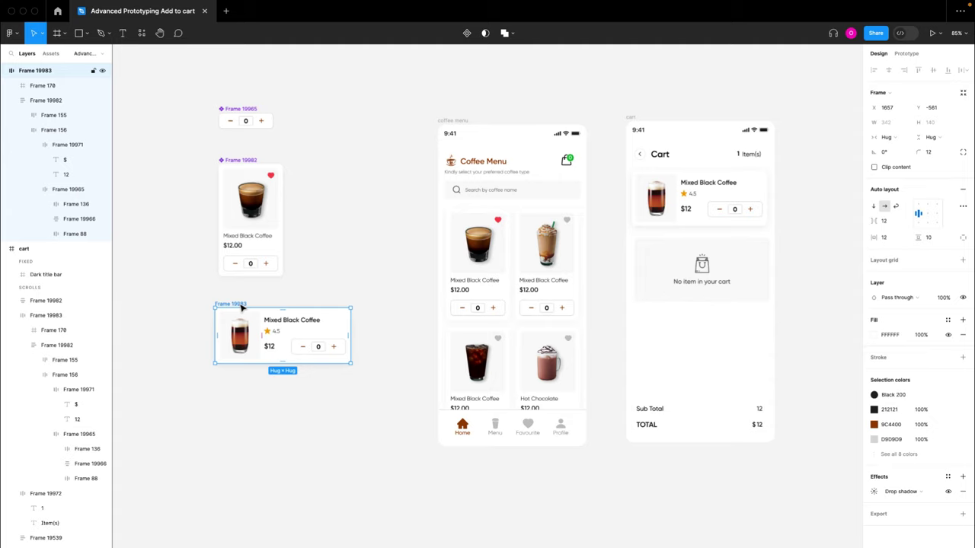
key(Delete)
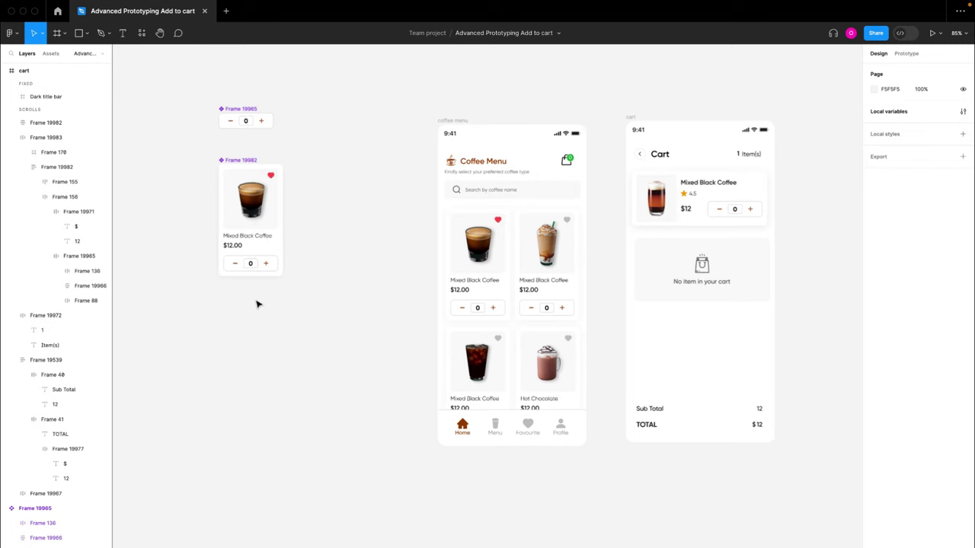
- Move the product card component and the stepper component closer to the coffee menu screen, keeping the stepper above the card
scroll(287, 205, right, 3)
scroll(287, 205, up, 2)
scroll(285, 224, up, 2)
click(190, 195)
drag(187, 180, 306, 180)
drag(192, 125, 314, 134)
scroll(313, 131, down, 1)
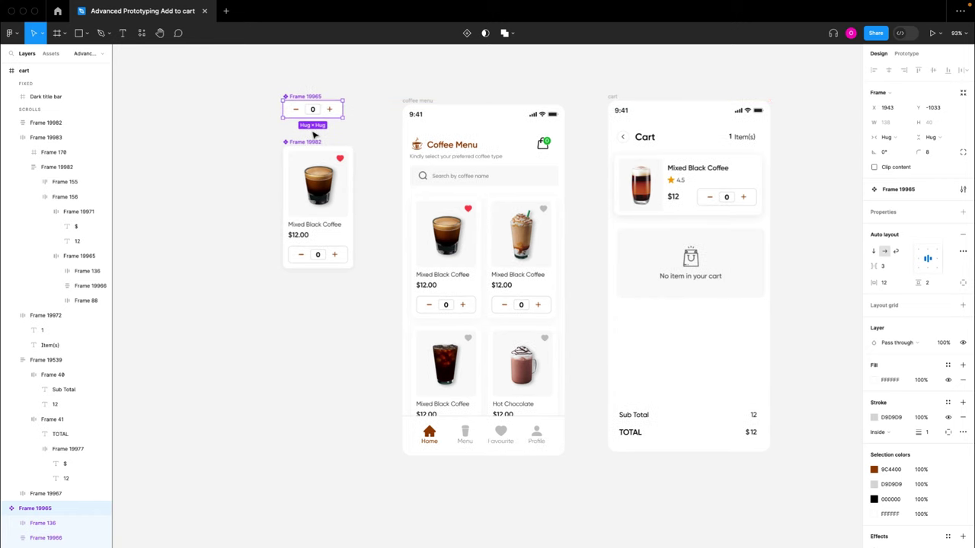
- Inspect the four product cards on the coffee menu screen by selecting each one
scroll(316, 135, up, 5)
click(476, 276)
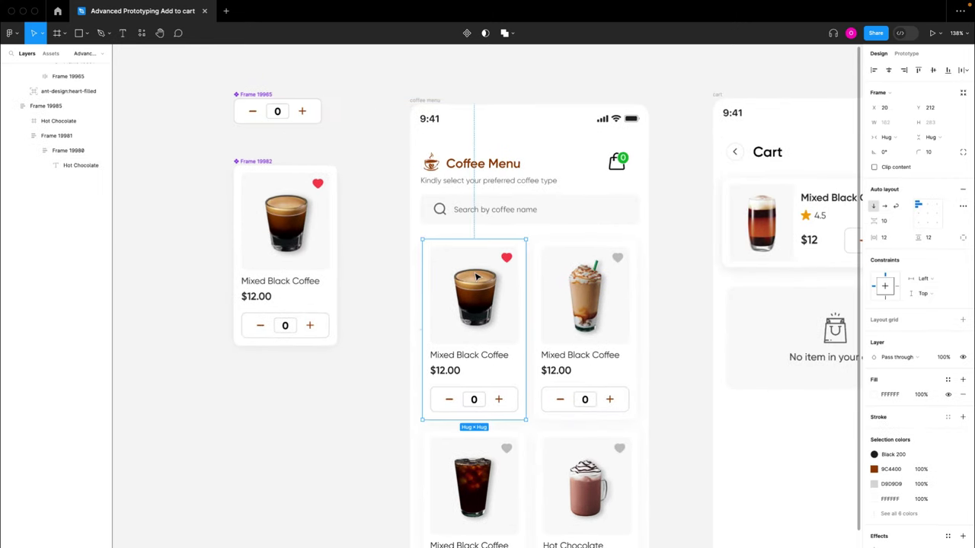
click(582, 301)
click(585, 487)
click(499, 489)
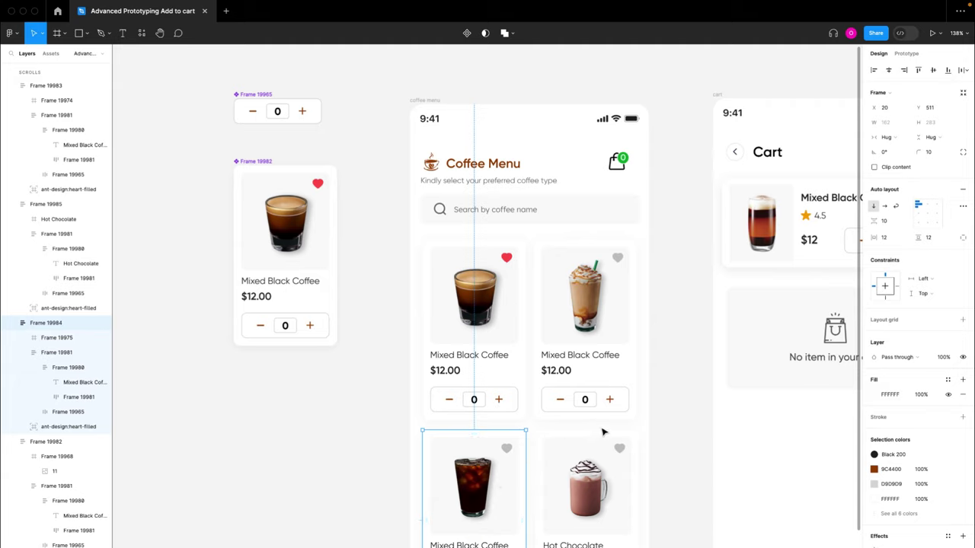
click(658, 377)
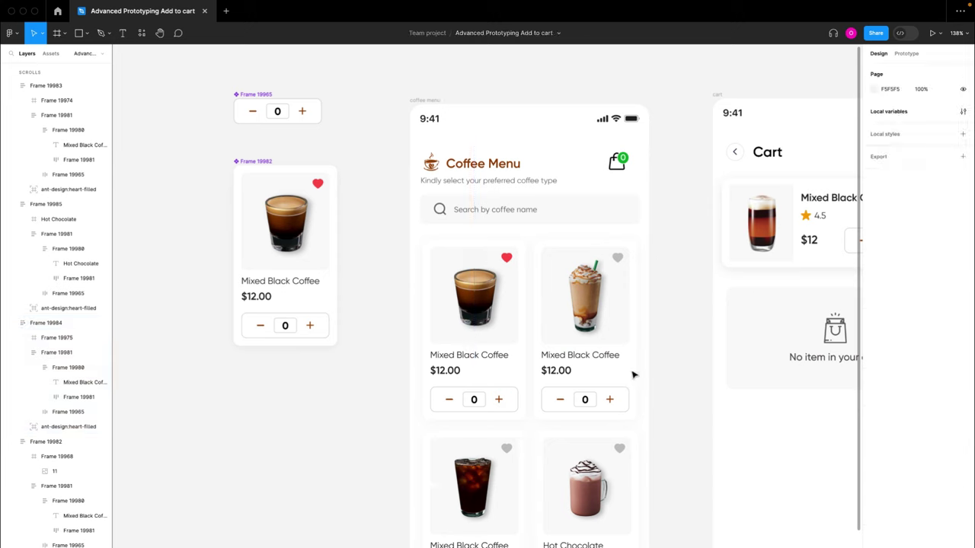
click(487, 322)
- Duplicate the product card component as an instance beside it and cut that instance from the canvas
click(254, 161)
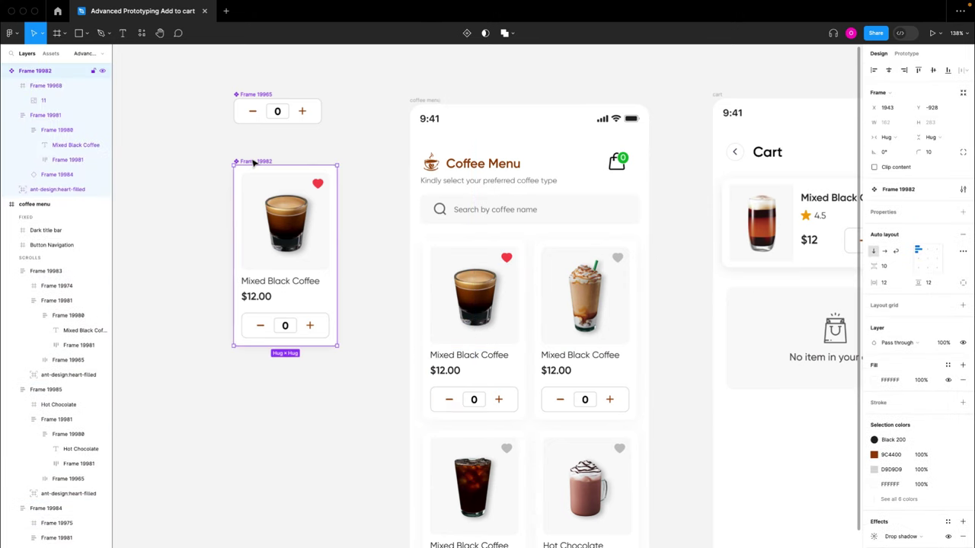
scroll(254, 161, left, 3)
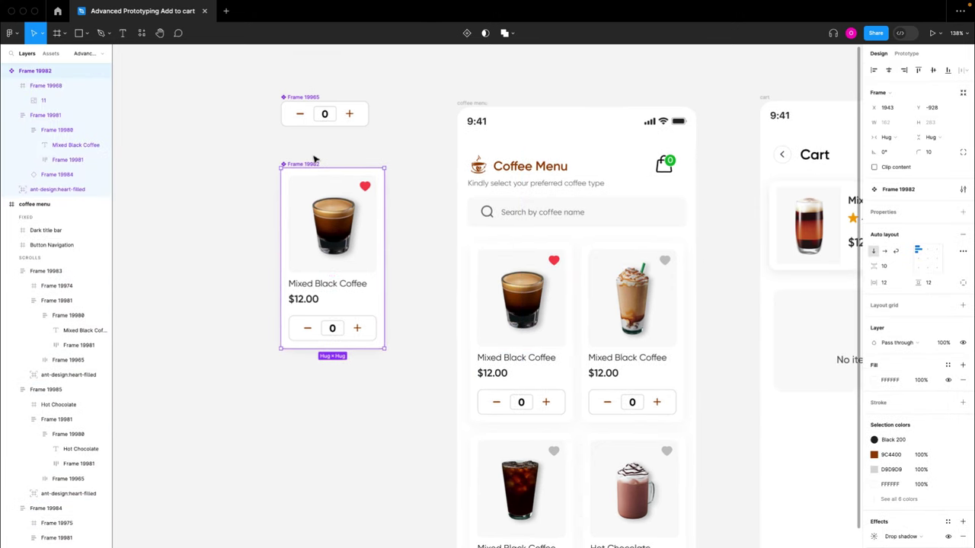
drag(312, 163, 175, 165)
click(233, 146)
click(227, 226)
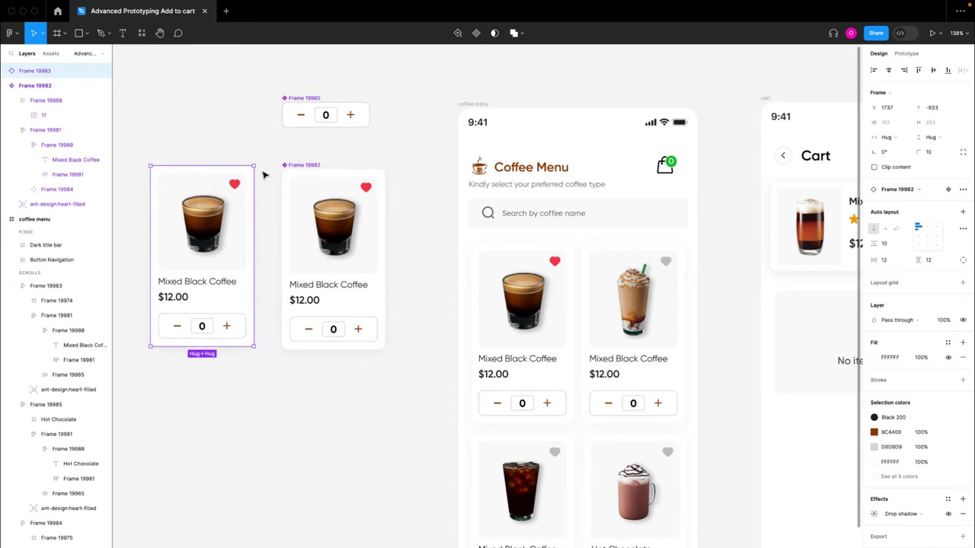
key(Delete)
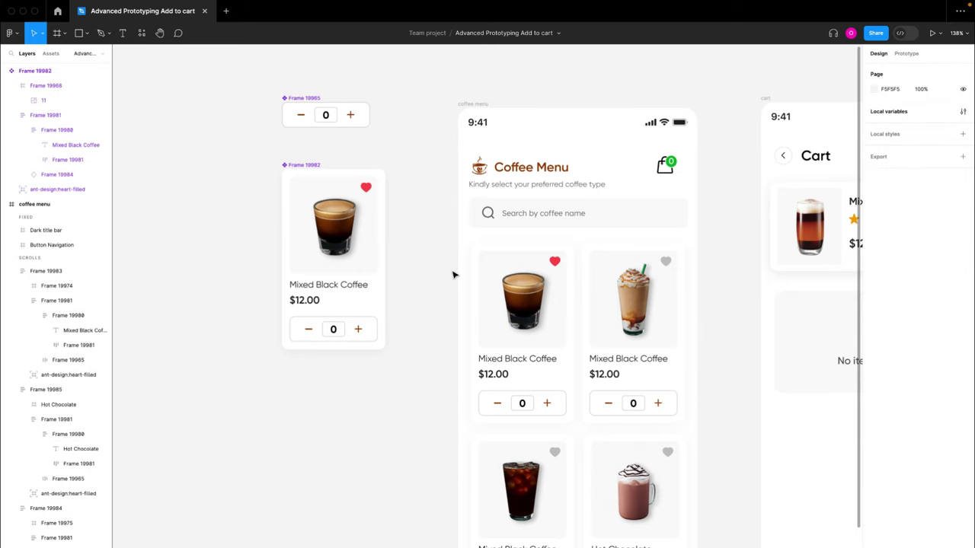
- Replace the four product cards on the coffee menu screen with instances of the product card component using Paste to replace
click(519, 286)
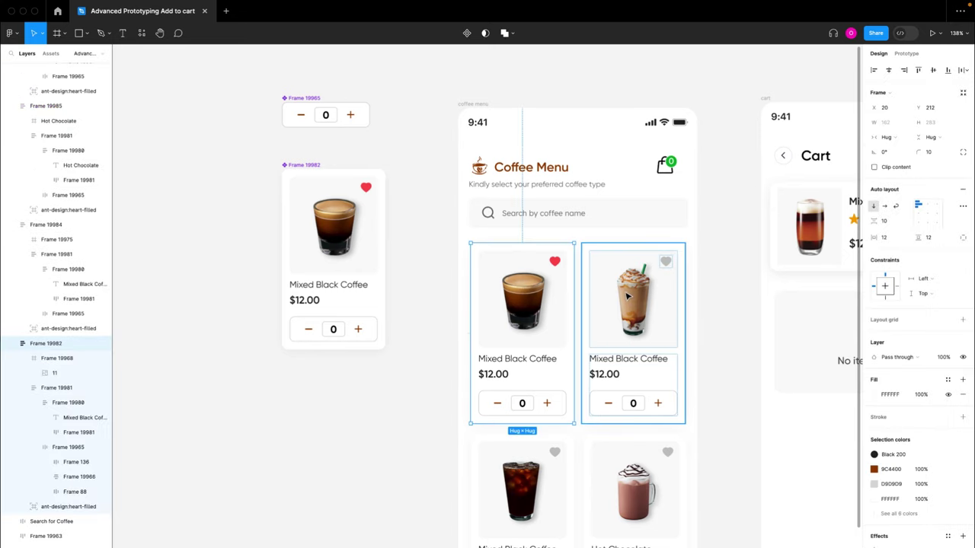
shift+click(626, 296)
shift+click(623, 472)
shift+click(556, 474)
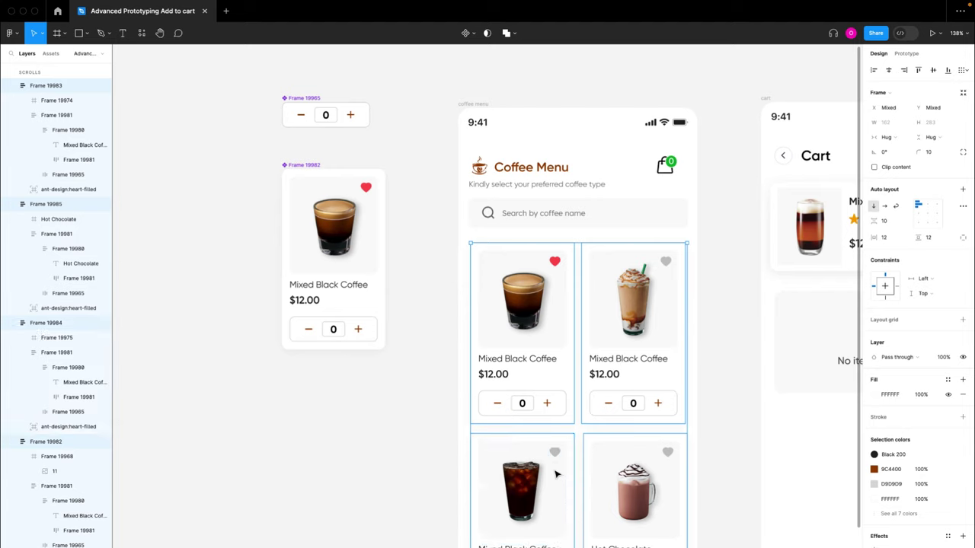
right_click(539, 476)
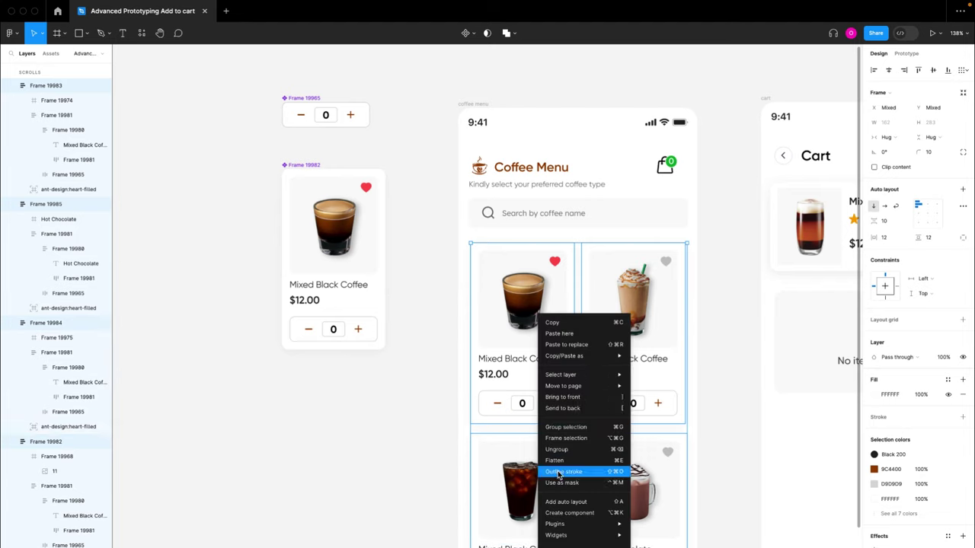
click(579, 347)
click(710, 330)
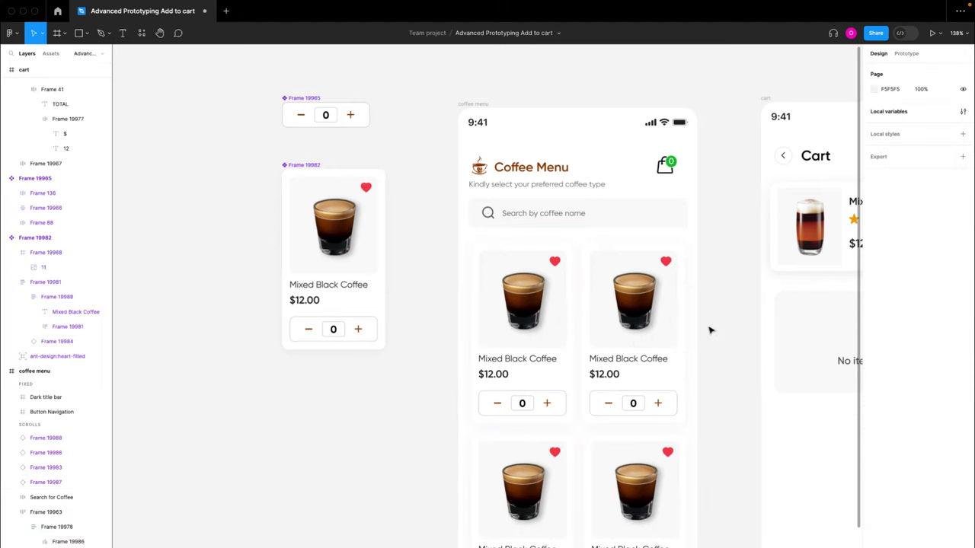
- Check the replaced product cards on the coffee menu screen by selecting them individually
scroll(710, 331, down, 2)
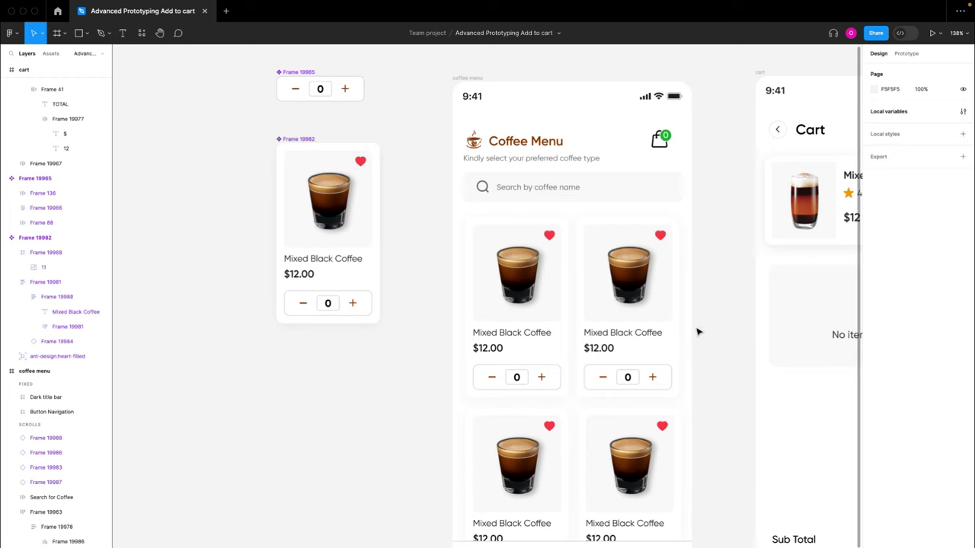
click(567, 326)
click(618, 333)
click(632, 451)
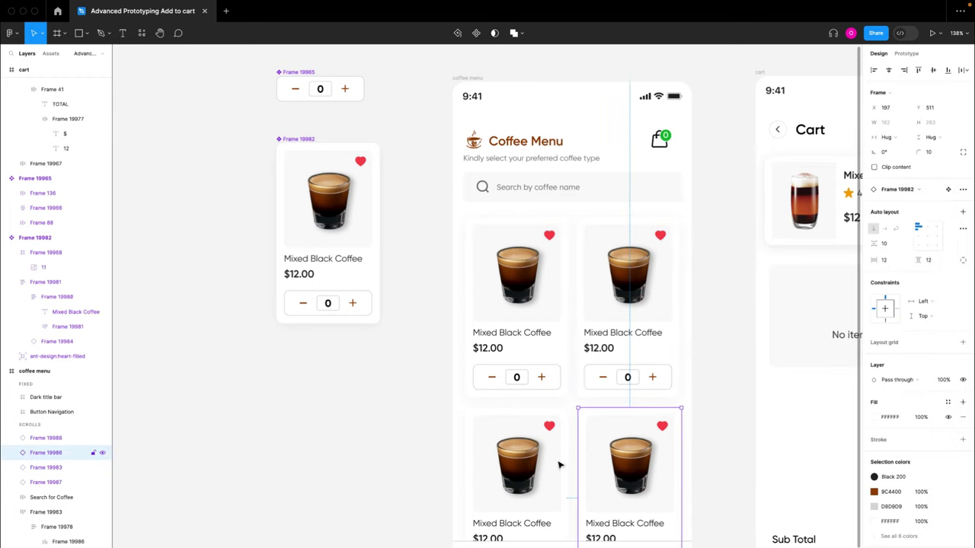
click(557, 465)
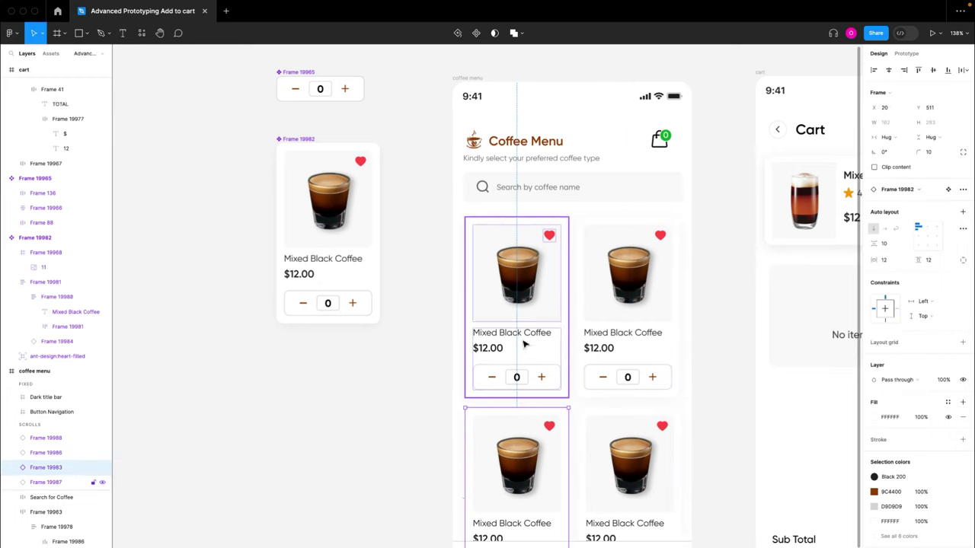
click(404, 168)
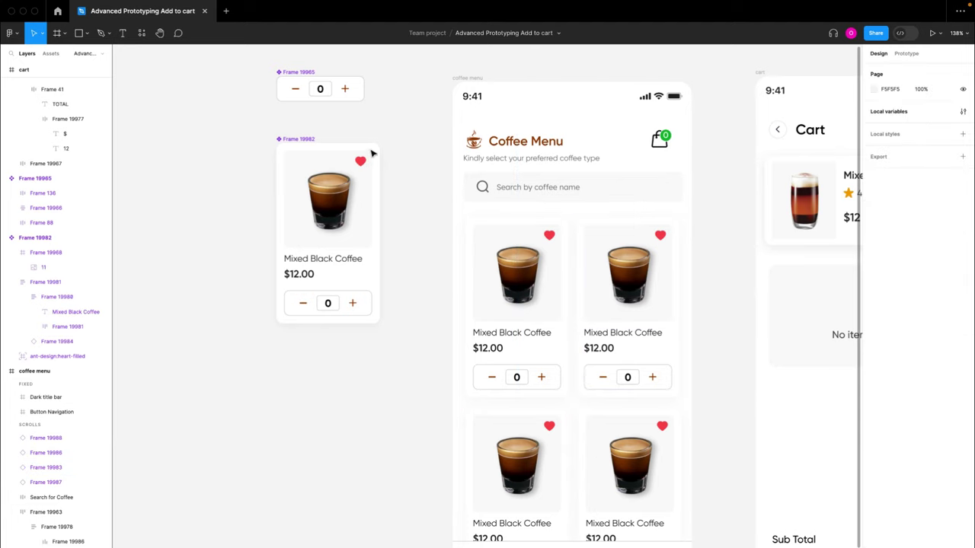
- Reopen the local variables of the Products collection and select the second product card in the first row
click(307, 140)
click(785, 72)
click(963, 111)
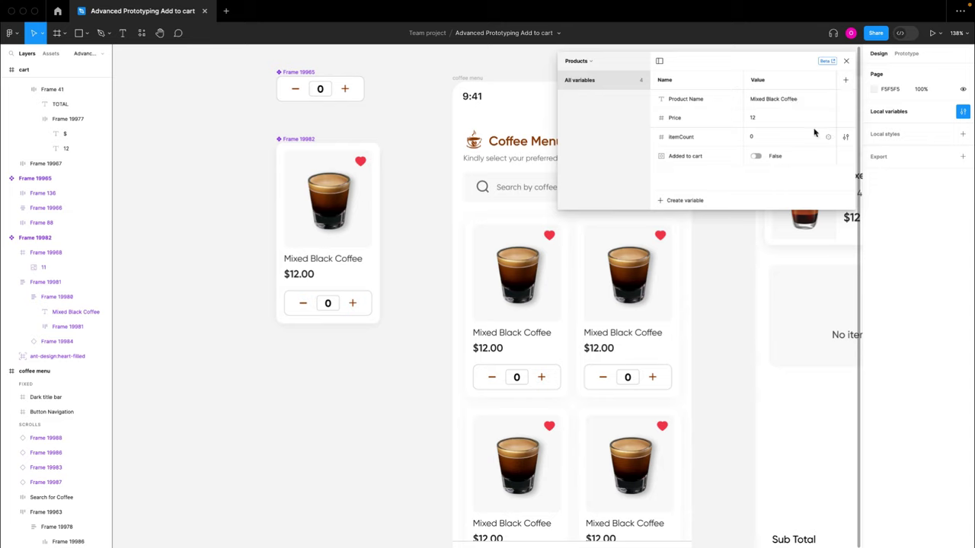
click(657, 342)
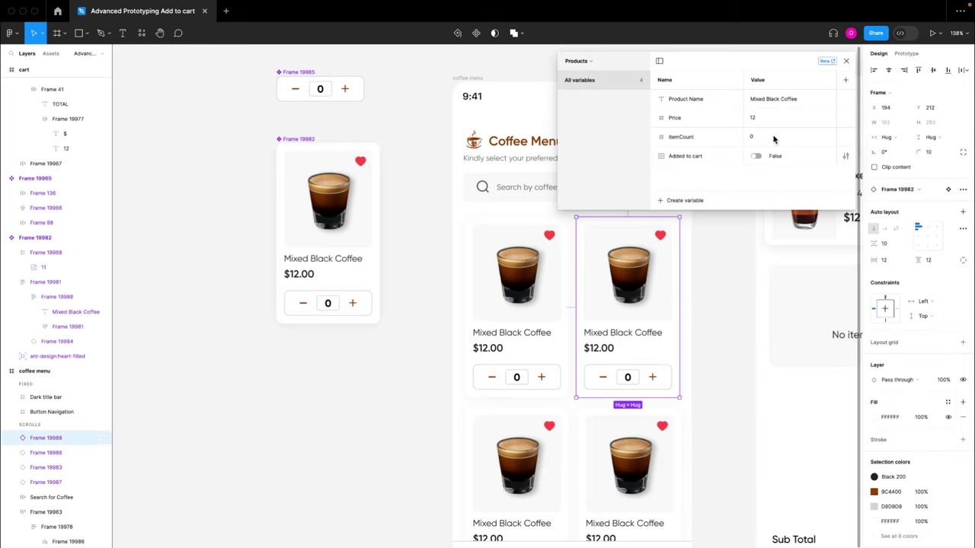
- Move the column of five larger coffee image frames, from Espresso to Mixed Black Coffee, next to the product card component
scroll(650, 289, down, 5)
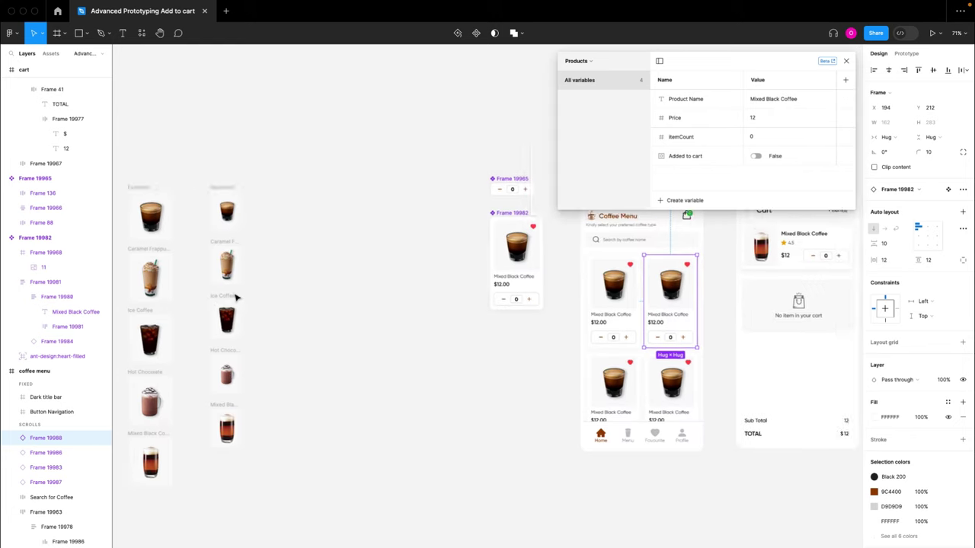
scroll(231, 280, left, 2)
drag(150, 172, 221, 488)
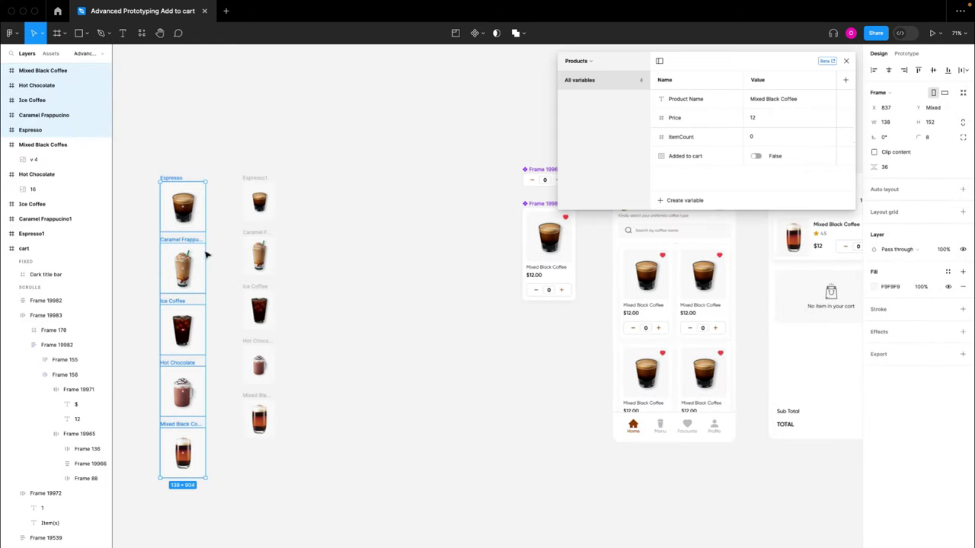
drag(181, 219, 483, 245)
scroll(483, 246, right, 5)
scroll(579, 251, up, 2)
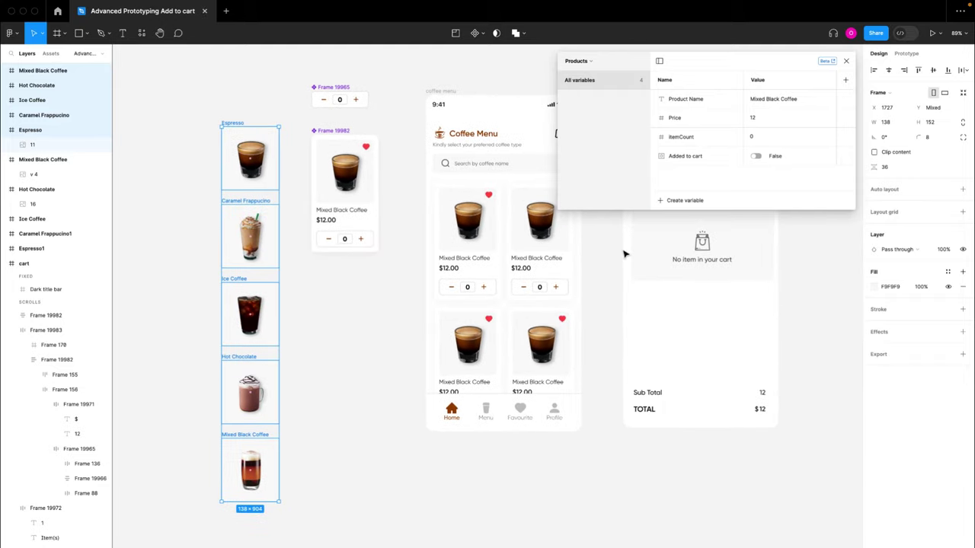
scroll(625, 253, up, 1)
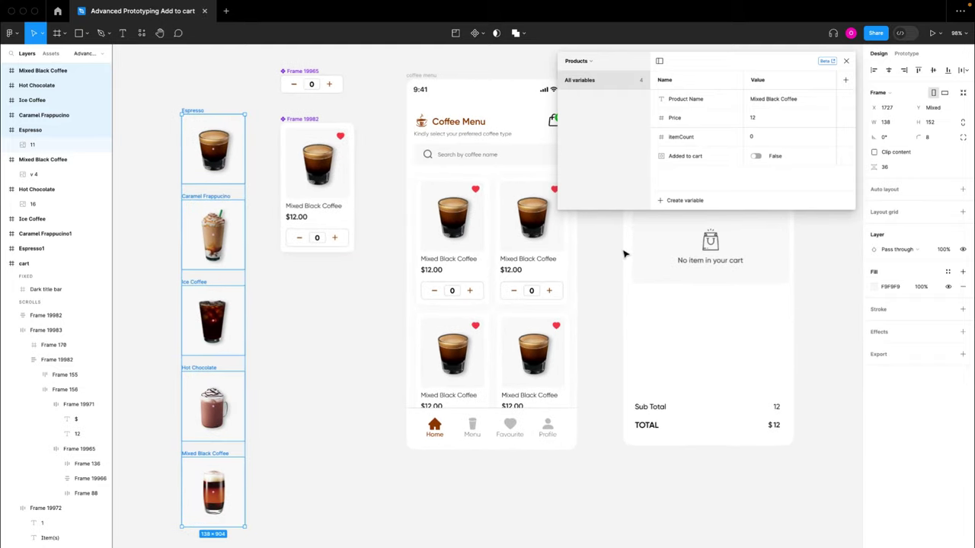
- Select the Espresso image frame and set the Product Name variable's value to Espresso in the Products collection
click(358, 288)
click(320, 210)
click(193, 111)
scroll(201, 113, up, 2)
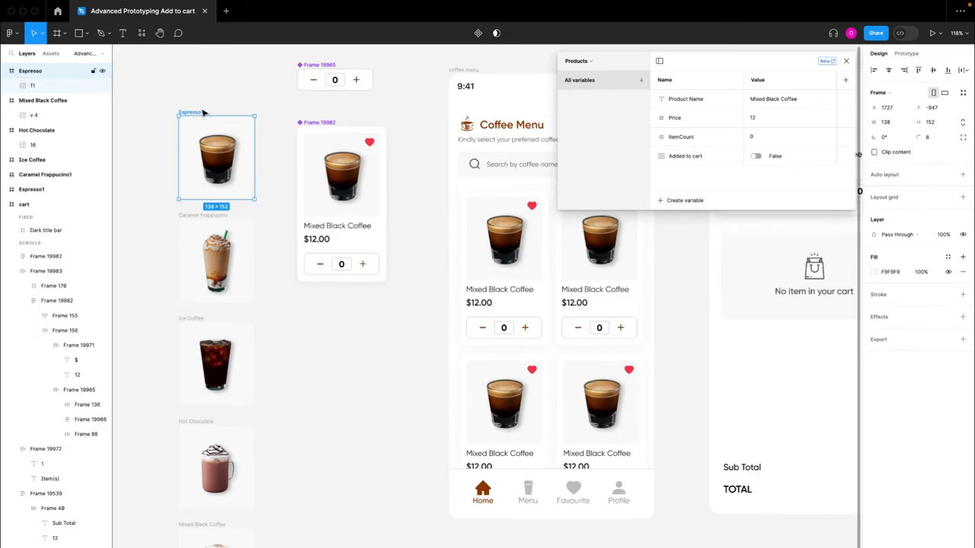
scroll(197, 112, up, 3)
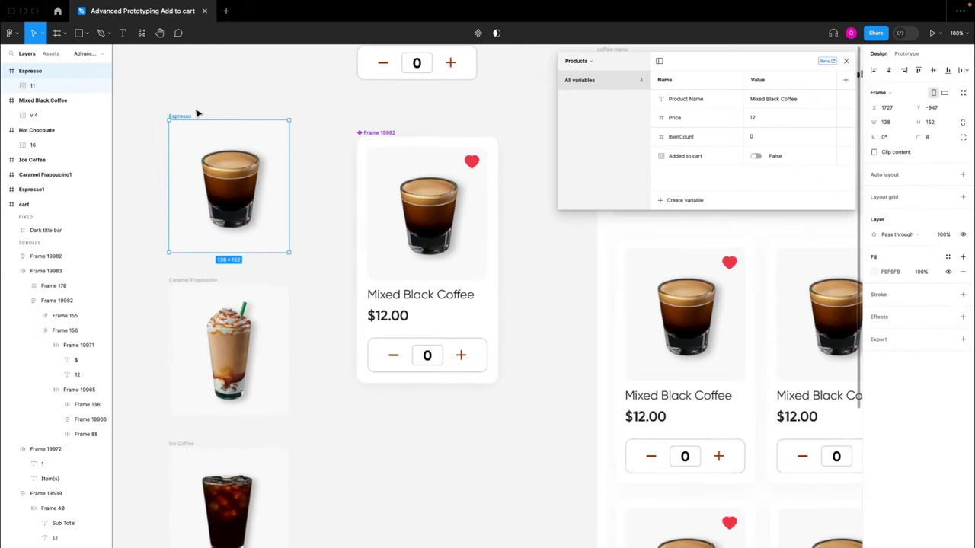
scroll(196, 112, down, 3)
click(206, 107)
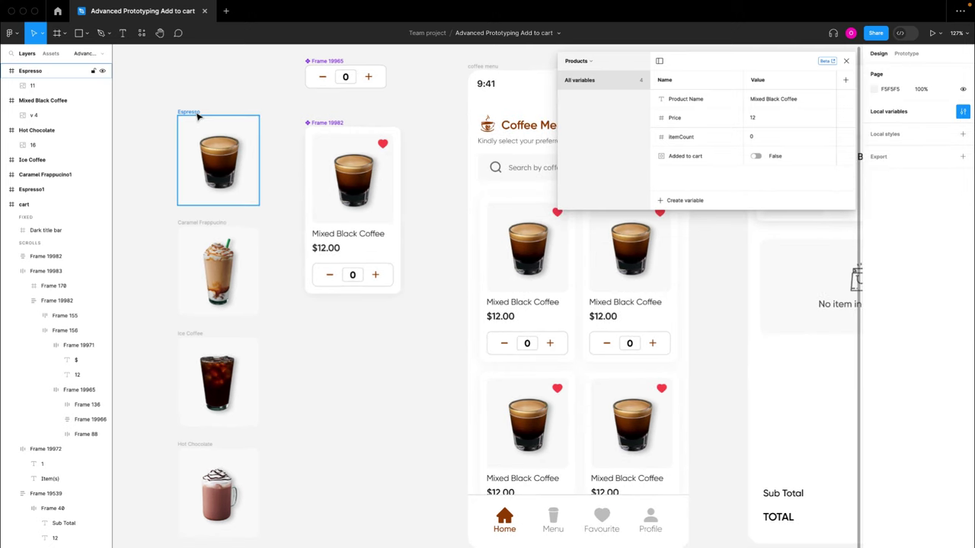
click(196, 112)
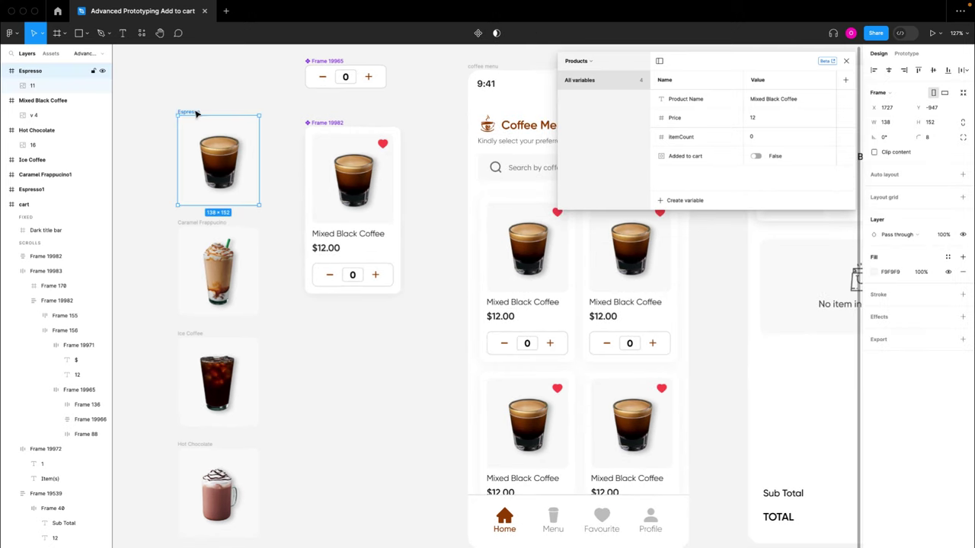
double_click(767, 96)
text(Espresso)
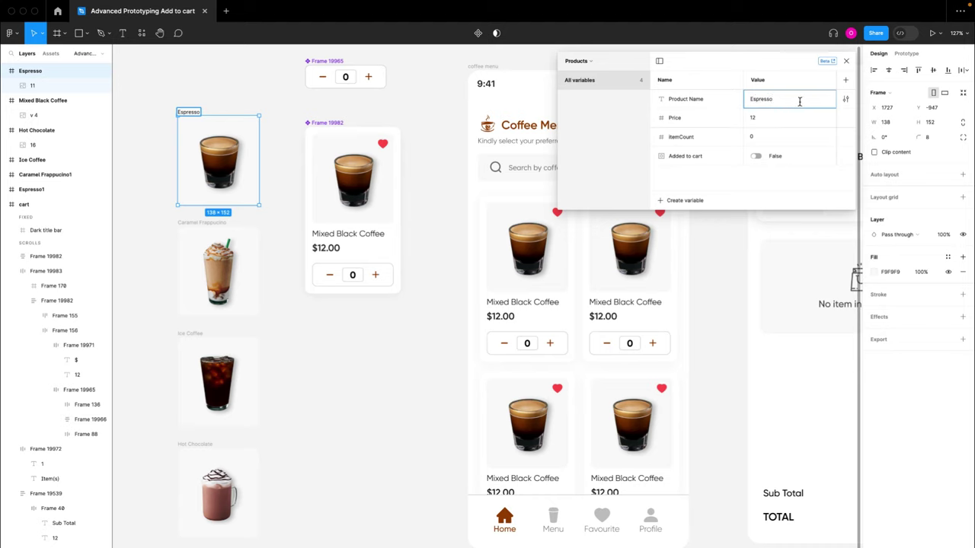
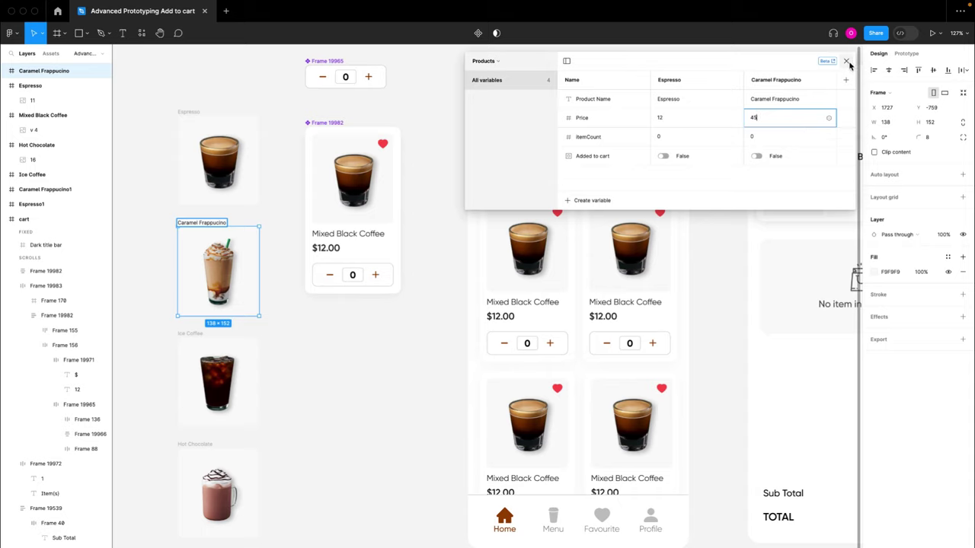
- Add a third mode to the Products collection and name it Ice Coffee, matching the Ice Coffee image frame
click(264, 387)
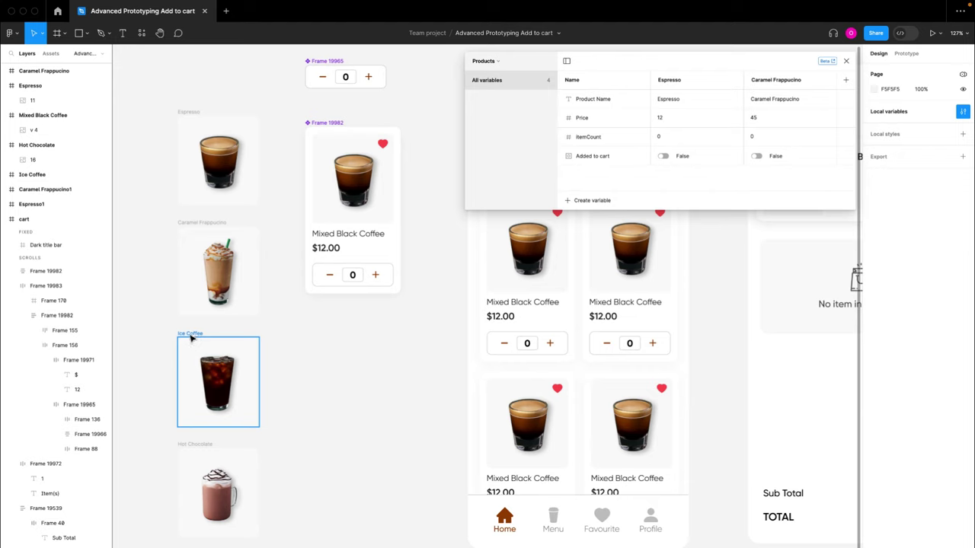
click(191, 339)
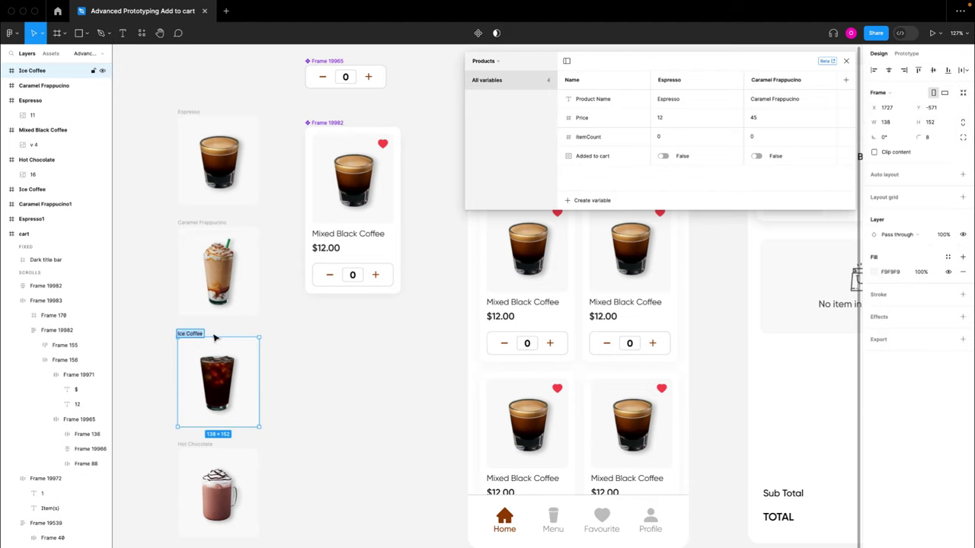
click(846, 80)
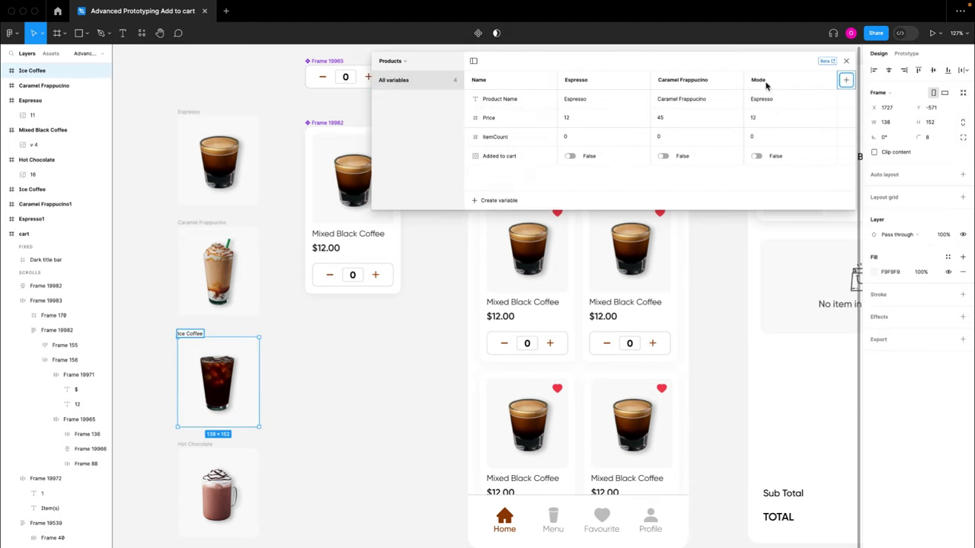
double_click(765, 82)
text(Ice Coffee)
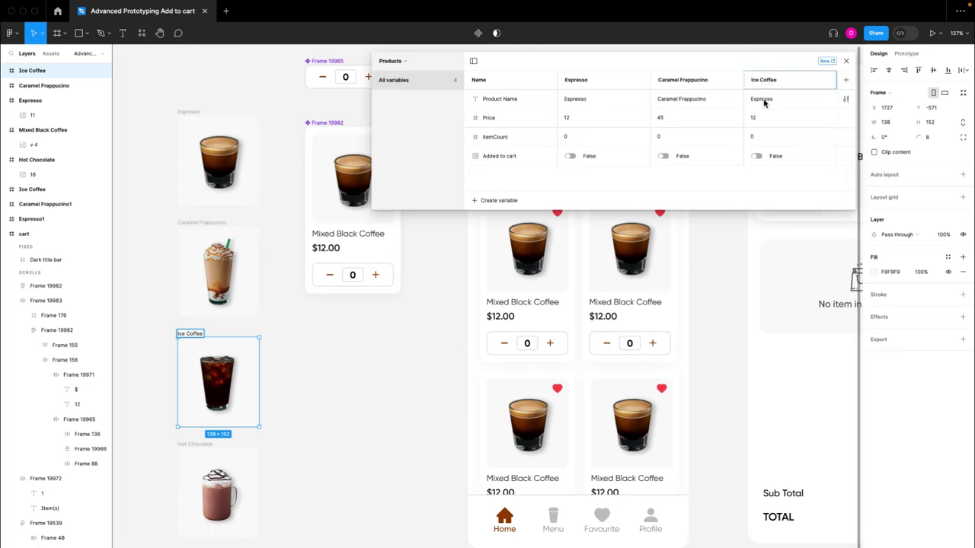
- Set the Ice Coffee mode's Product Name to Ice Coffee and its Price to 24
double_click(764, 100)
text(Ice Coffee)
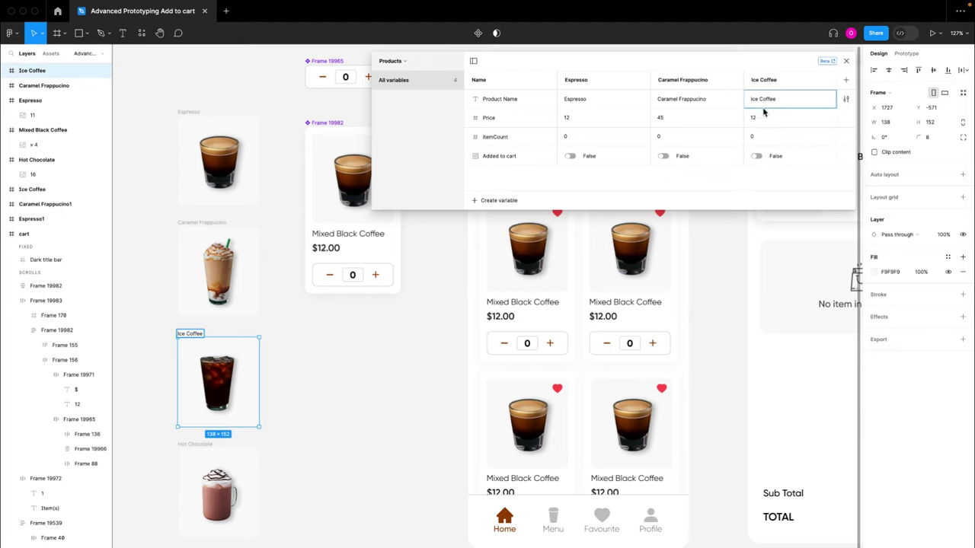
double_click(756, 118)
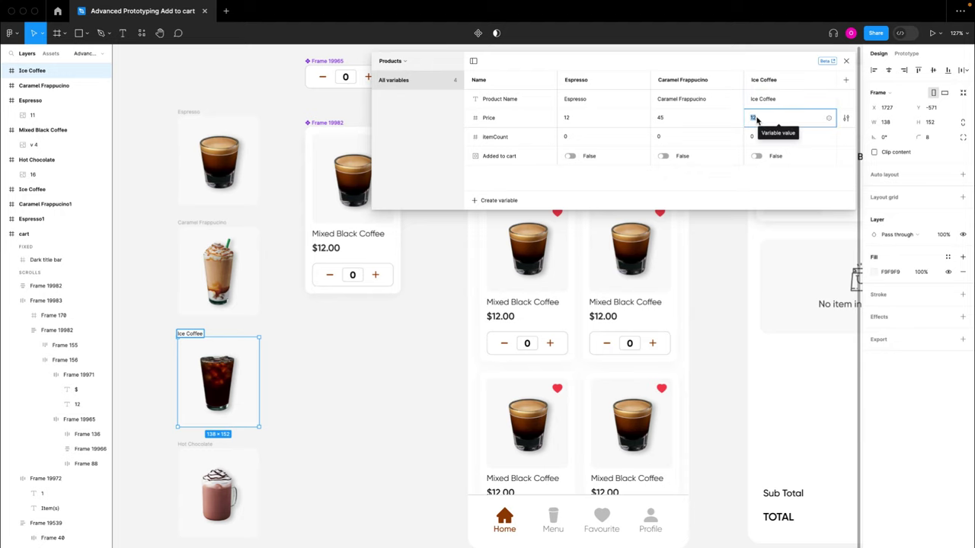
text(24)
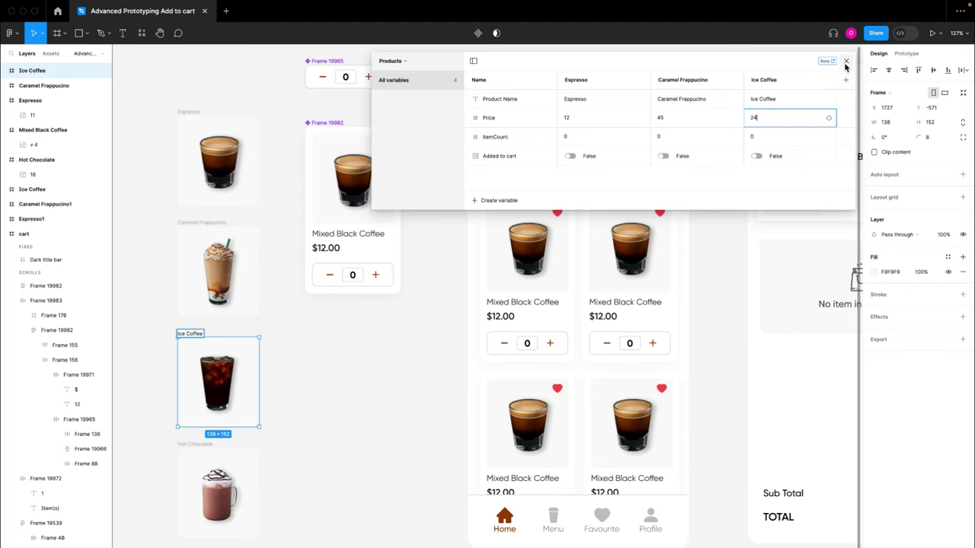
- Copy the Hot Chocolate frame's name and add a fourth Products mode named Hot Chocolate
double_click(204, 444)
key(ctrl+c)
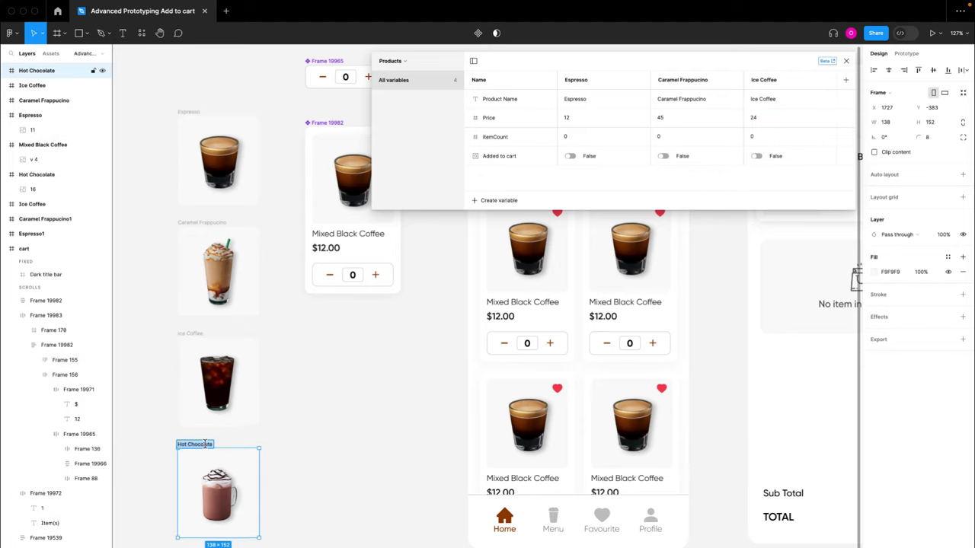
key(Return)
click(847, 80)
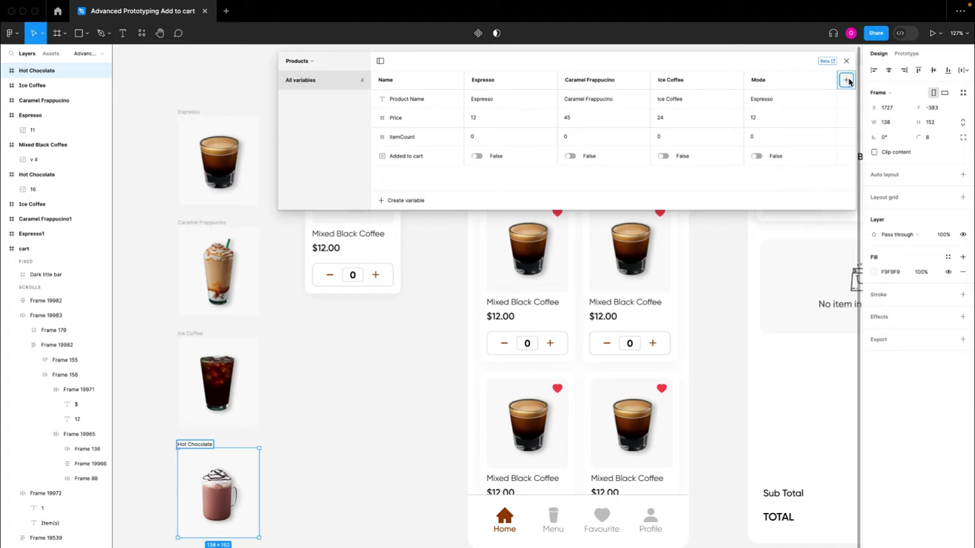
double_click(758, 80)
text(Hot Chocolate)
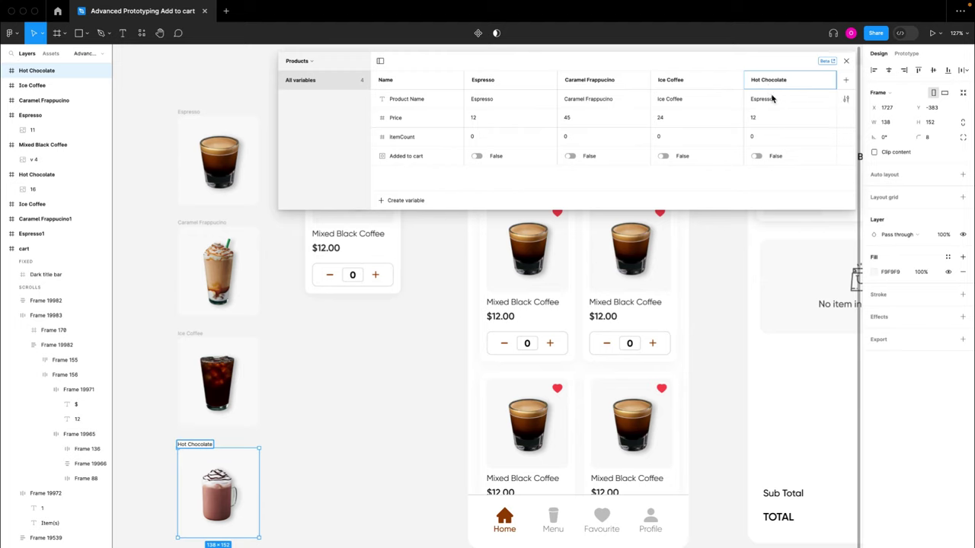
- Set the Hot Chocolate mode's Product Name to Hot Chocolateo and Price to 30, and close the variables window
double_click(770, 99)
key(ctrl+v)
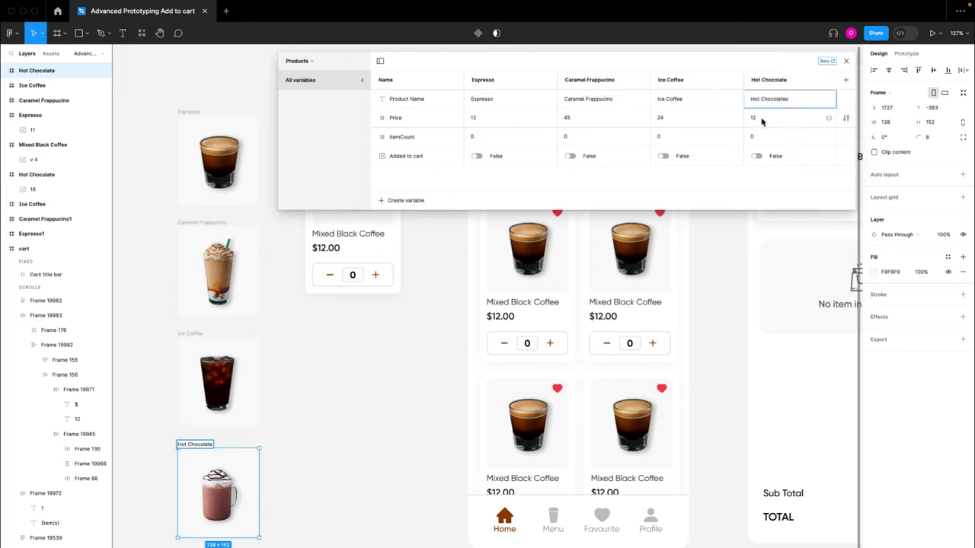
double_click(762, 119)
text(30)
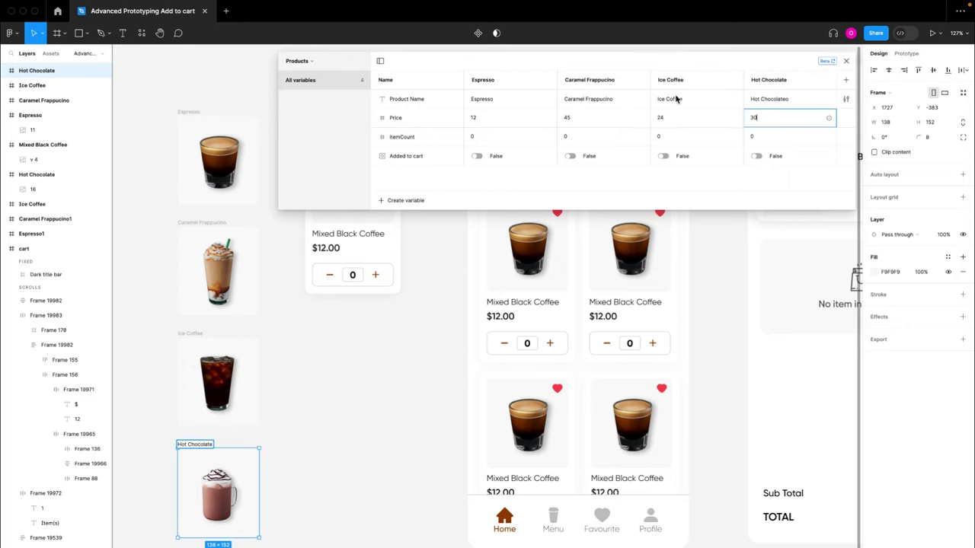
click(845, 63)
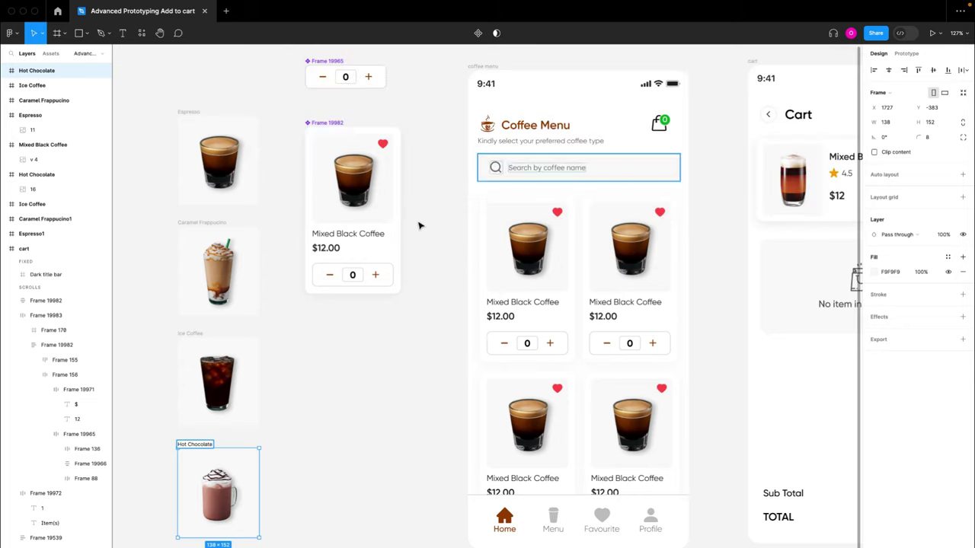
- Examine the product card component and its four instances on the coffee menu screen by selecting them individually
click(355, 172)
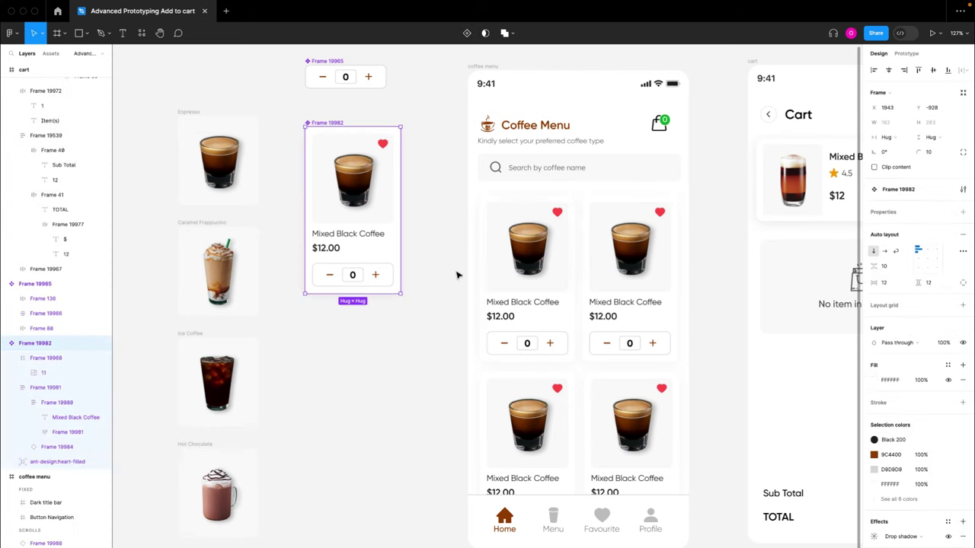
click(536, 303)
click(632, 301)
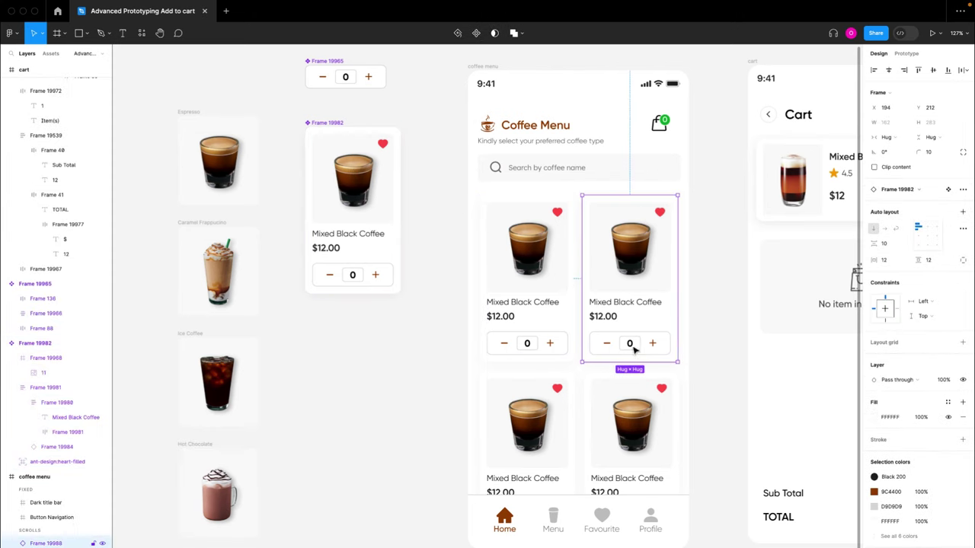
click(644, 457)
click(561, 432)
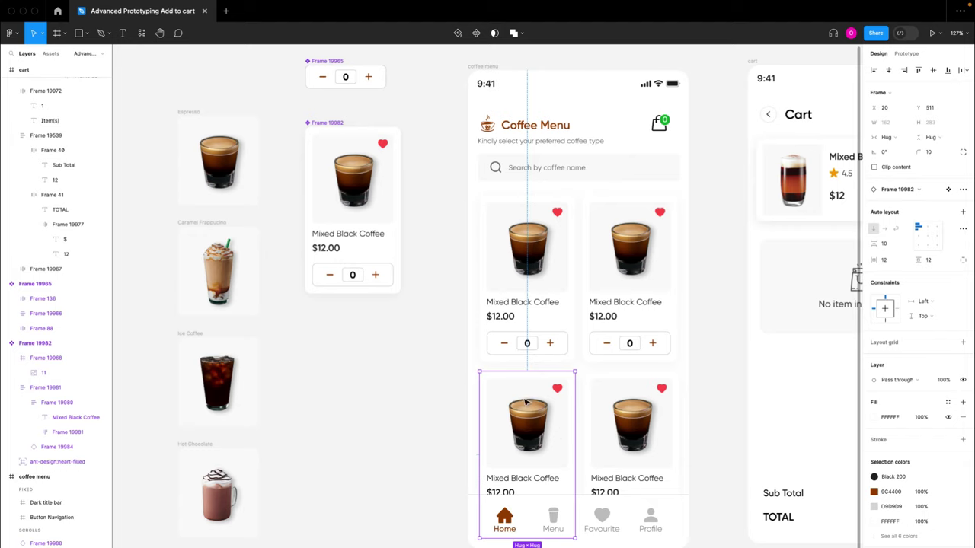
click(516, 333)
click(630, 313)
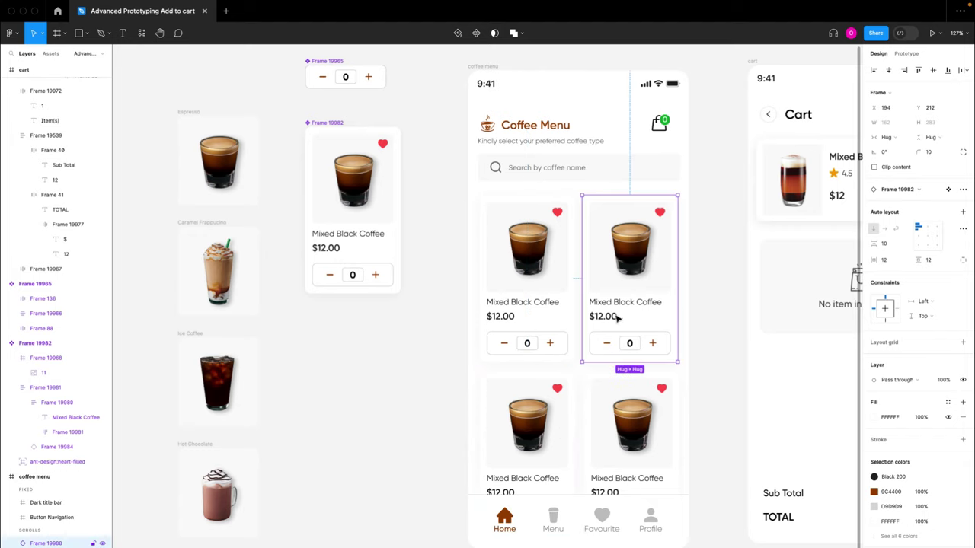
click(626, 448)
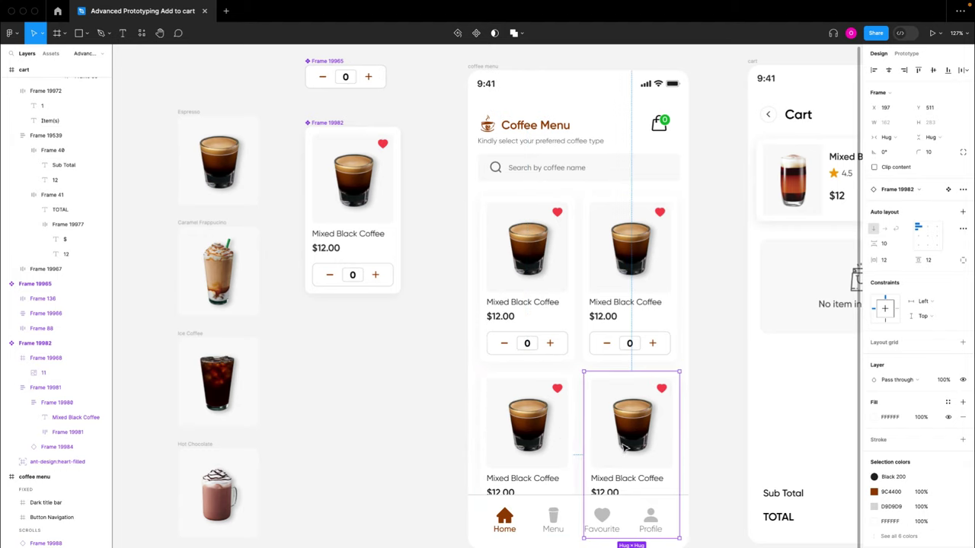
click(546, 442)
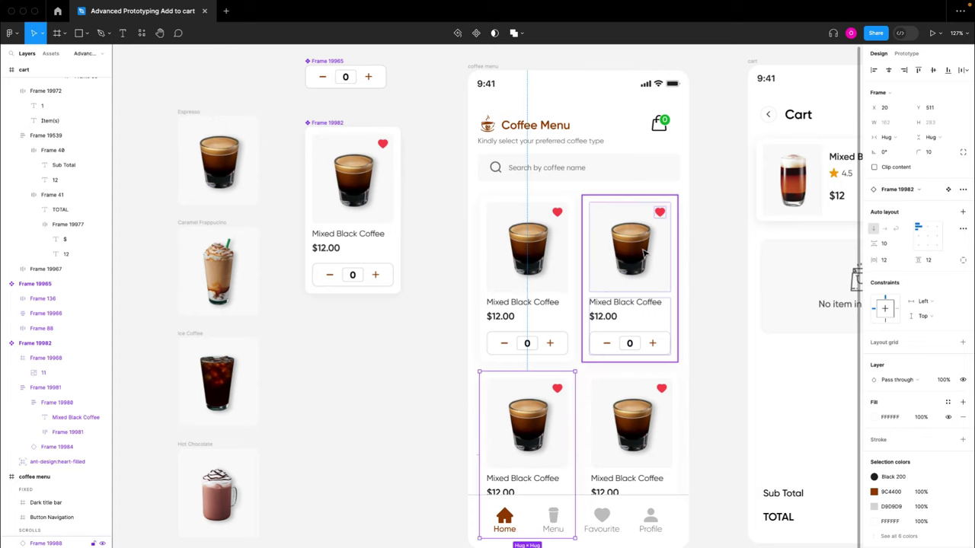
click(555, 261)
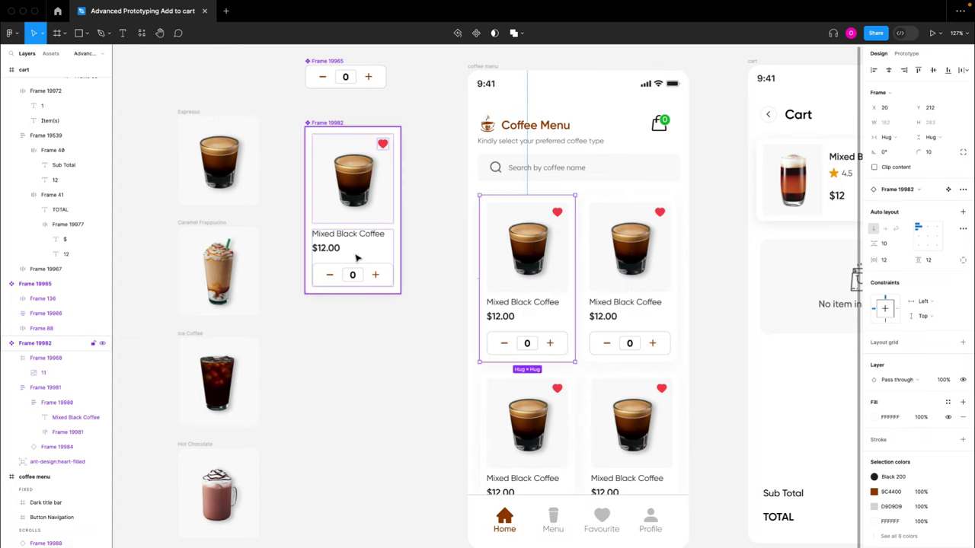
- Link the Mixed Black Coffee title text in the product card component to the Product Name variable
scroll(338, 239, up, 3)
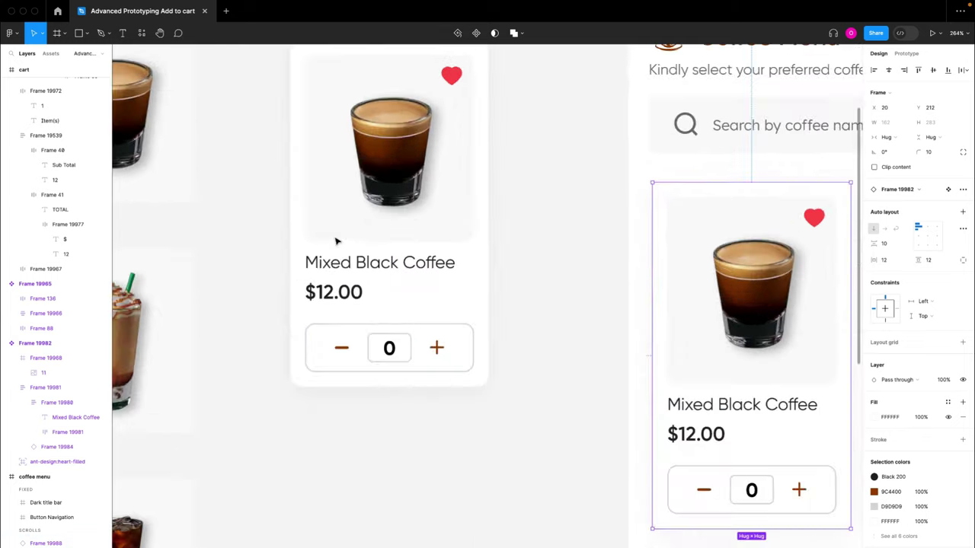
scroll(337, 239, down, 4)
click(336, 241)
double_click(361, 276)
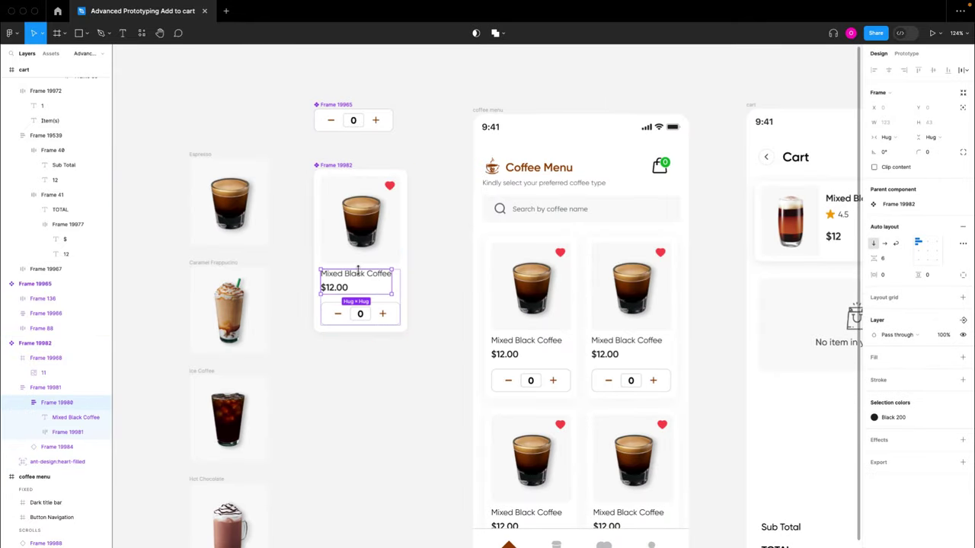
double_click(367, 280)
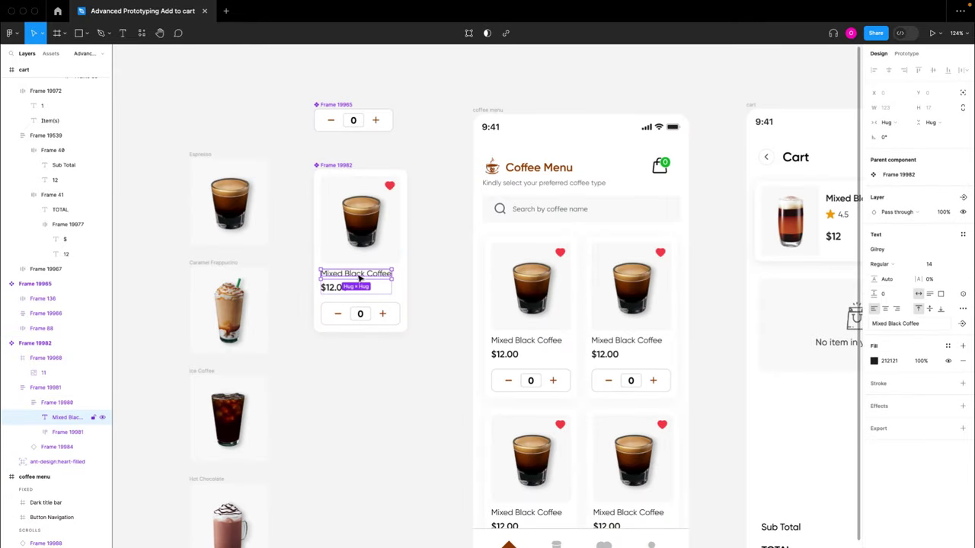
click(963, 296)
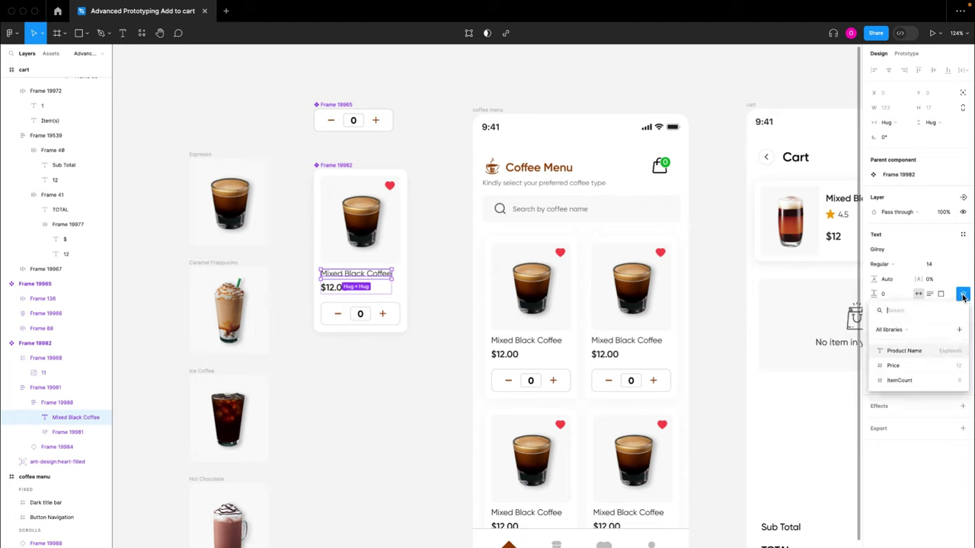
click(905, 352)
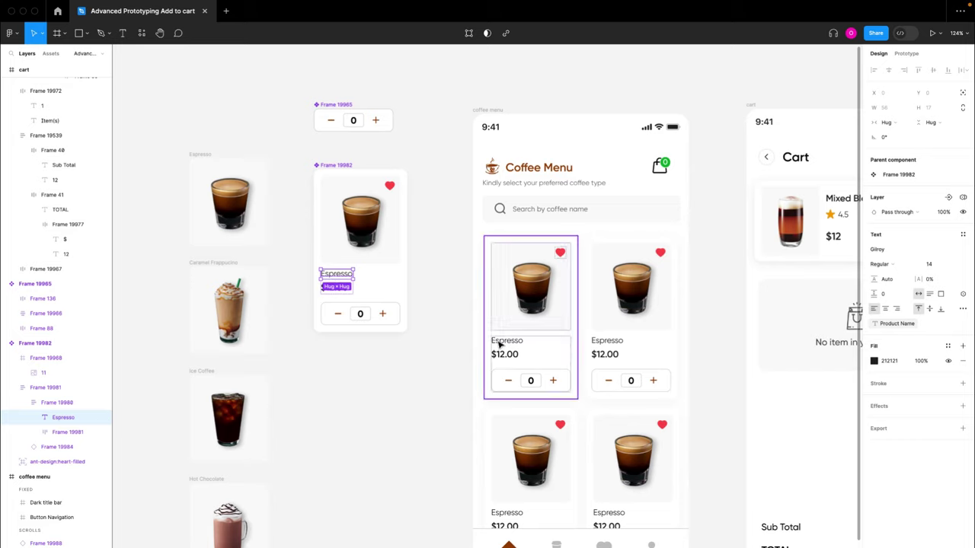
- Link the 12.00 price text in the product card component to the Price variable, keeping the dollar sign as separate text
click(361, 424)
double_click(333, 289)
click(332, 290)
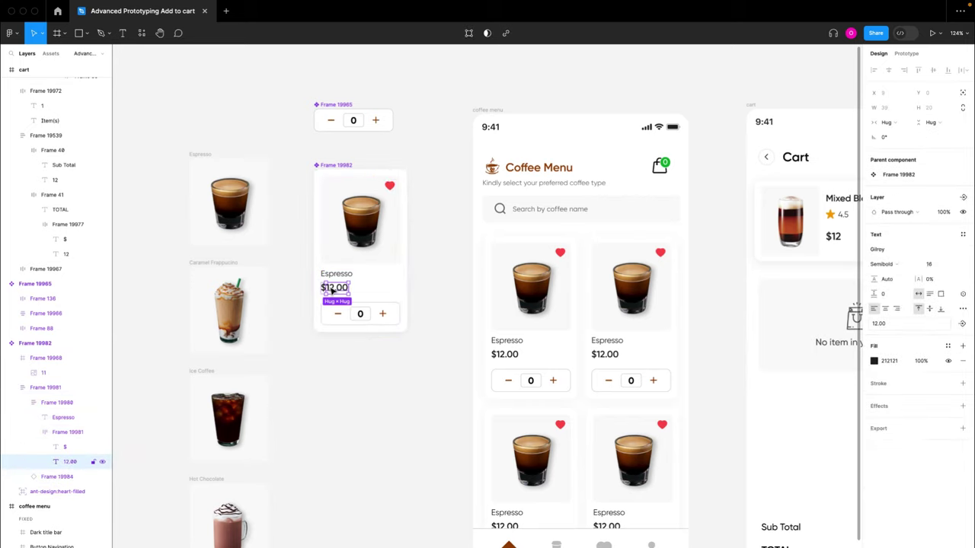
scroll(333, 290, up, 5)
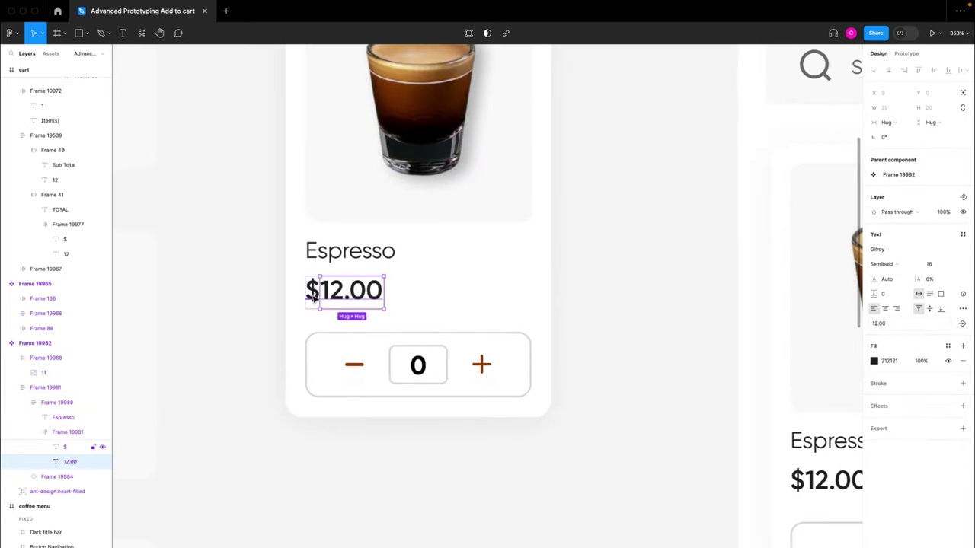
click(312, 297)
click(338, 296)
click(312, 296)
click(341, 296)
scroll(352, 300, down, 5)
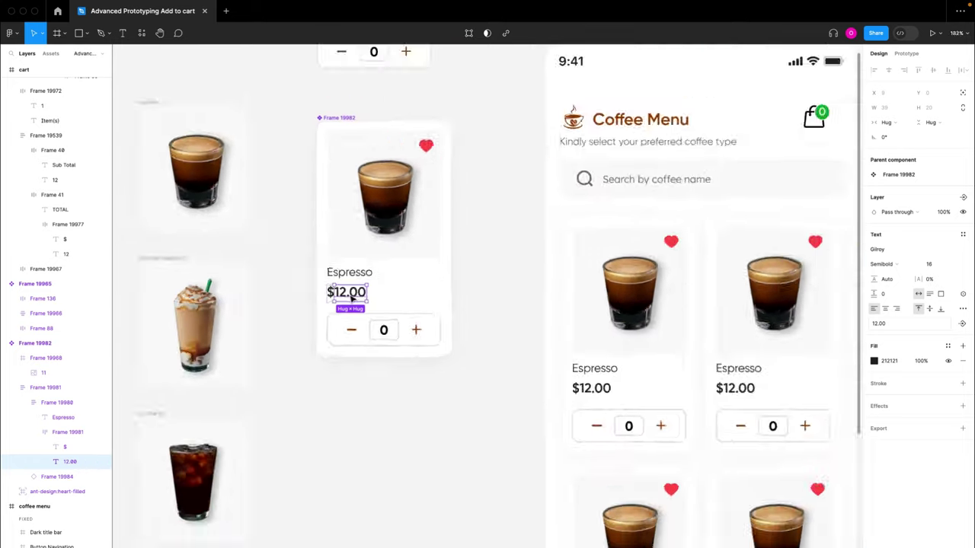
click(964, 295)
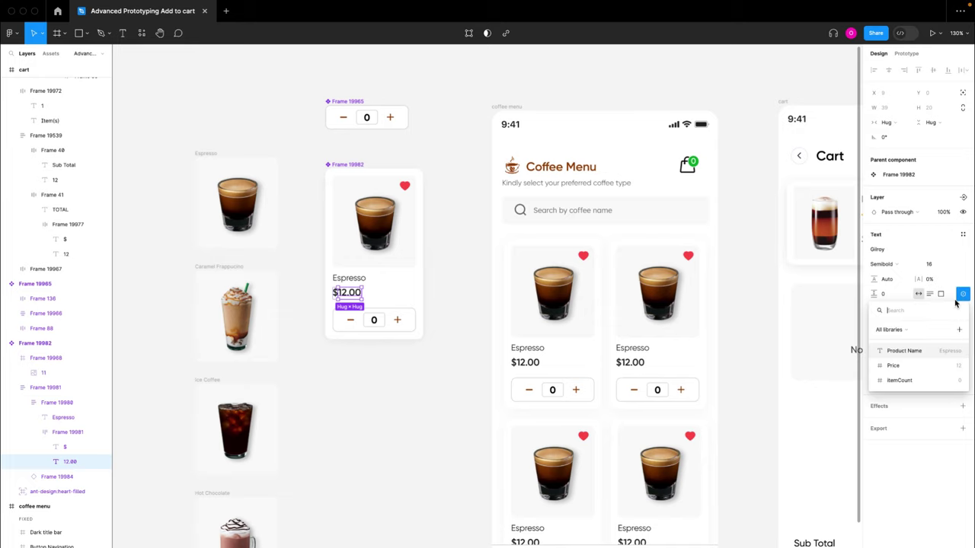
click(901, 366)
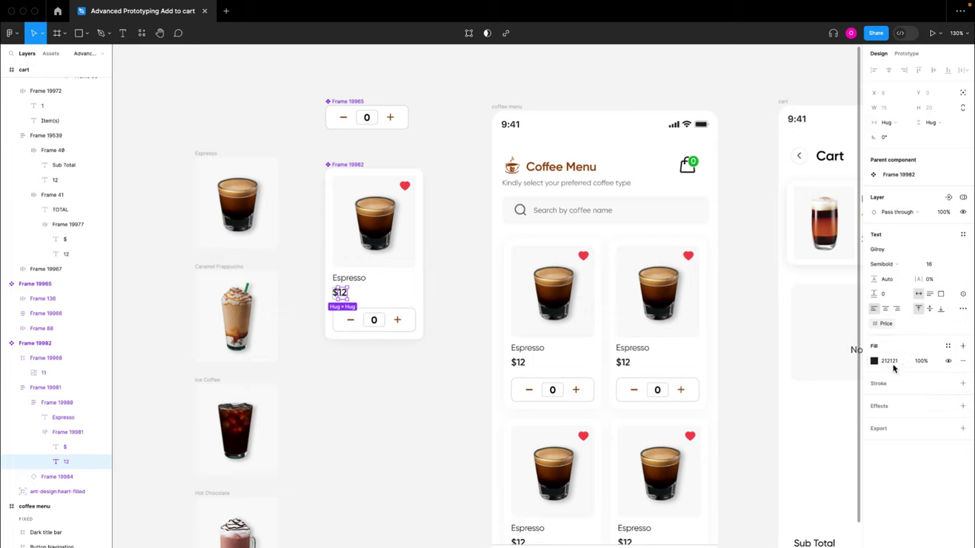
click(424, 352)
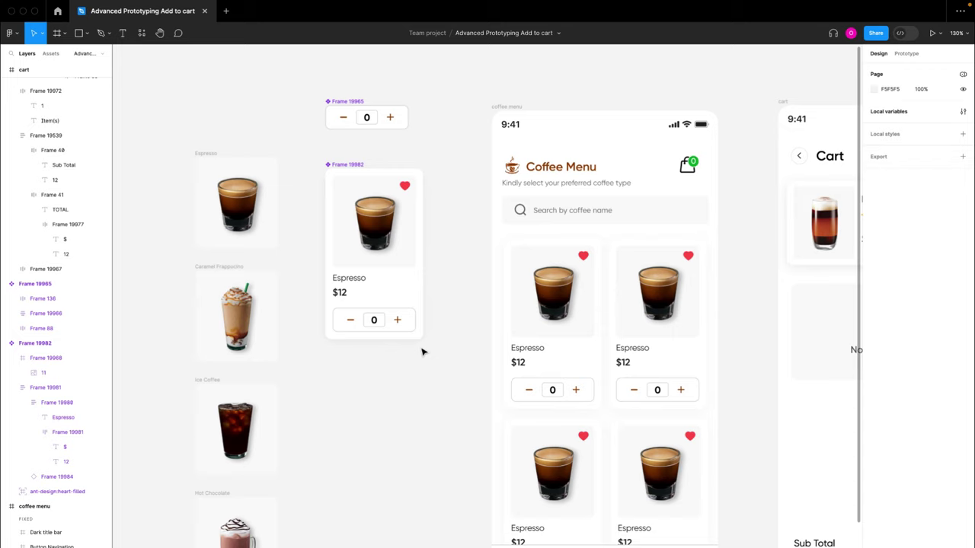
- Examine the product cards on the coffee menu screen and the per-coffee mode values in the Products variables
click(345, 295)
click(447, 294)
click(587, 364)
click(635, 358)
click(644, 435)
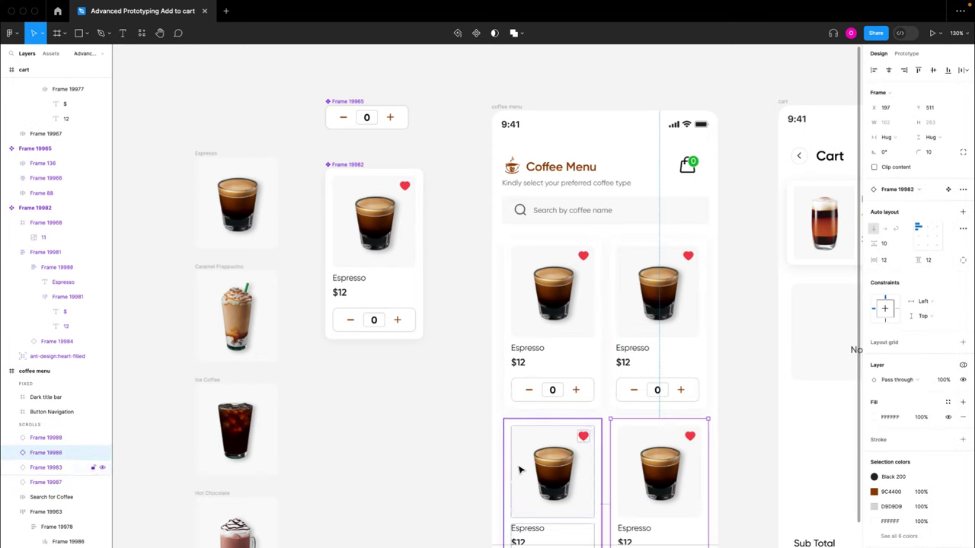
click(521, 466)
click(792, 91)
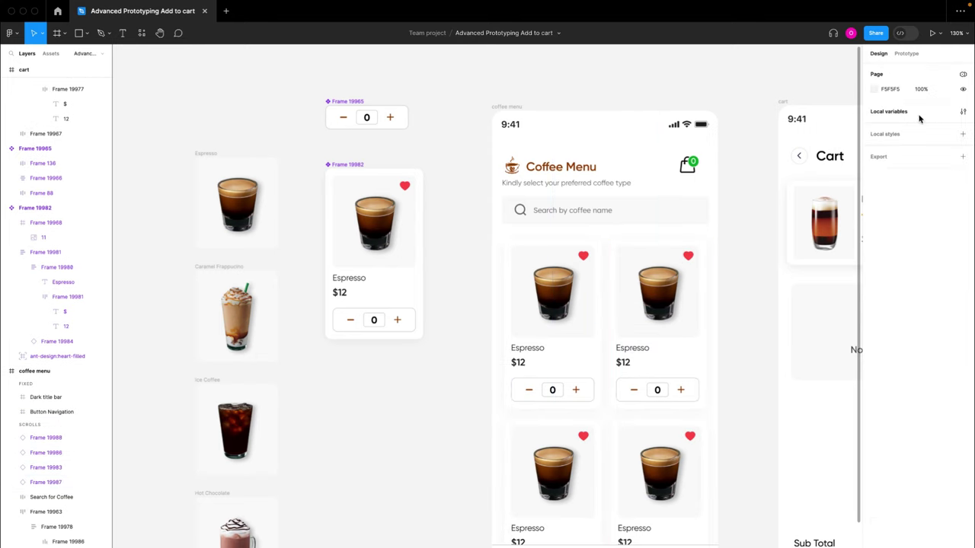
click(962, 111)
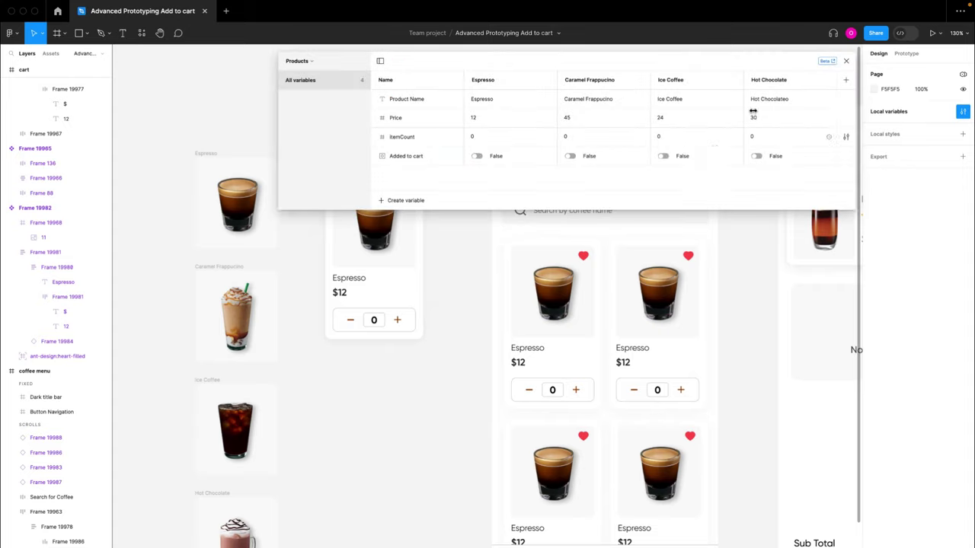
click(846, 60)
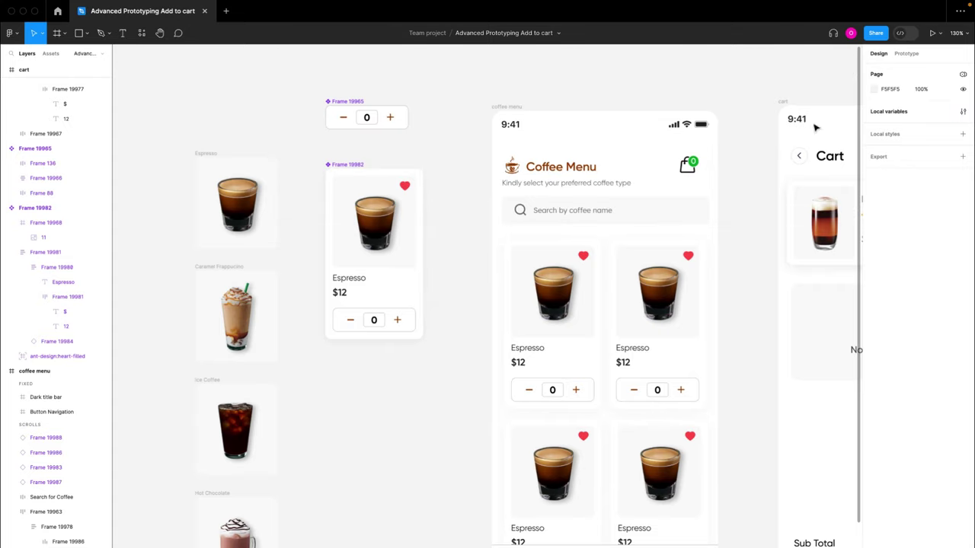
- Apply the Espresso mode of the Products variables to the first product card in the coffee menu's upper row
click(567, 332)
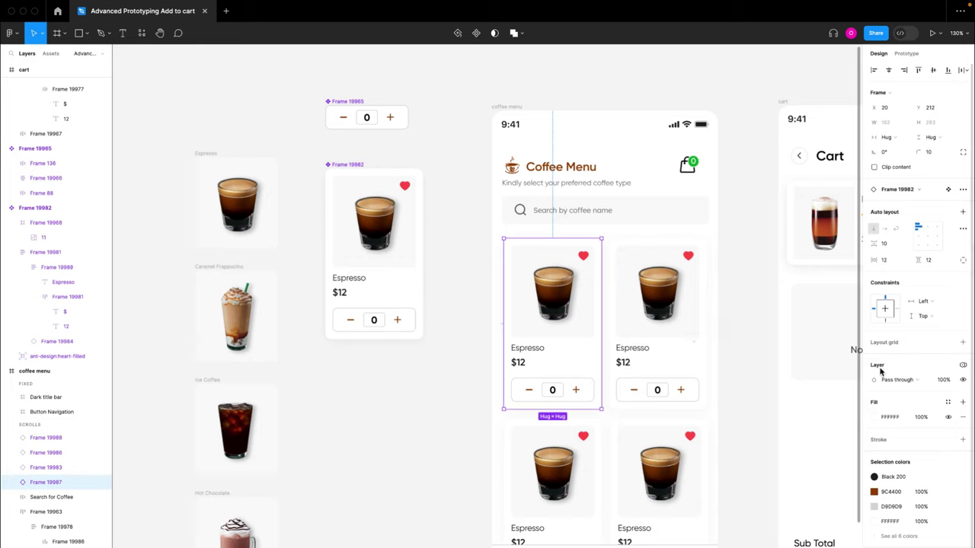
click(964, 367)
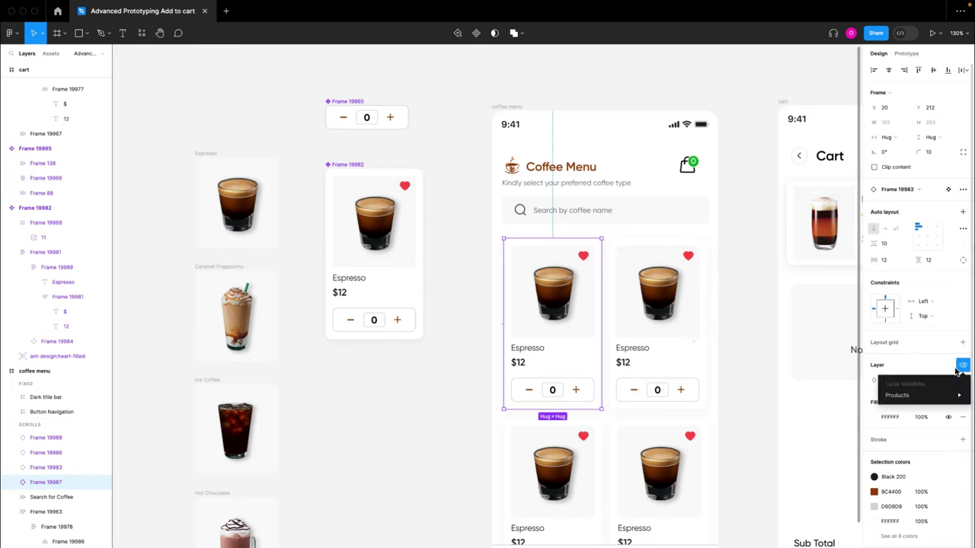
mouse_move(905, 397)
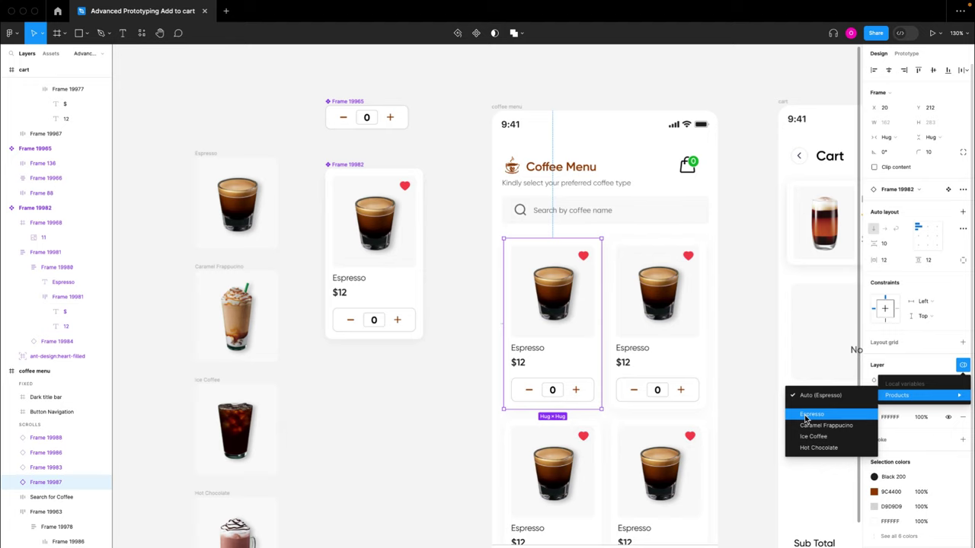
click(806, 418)
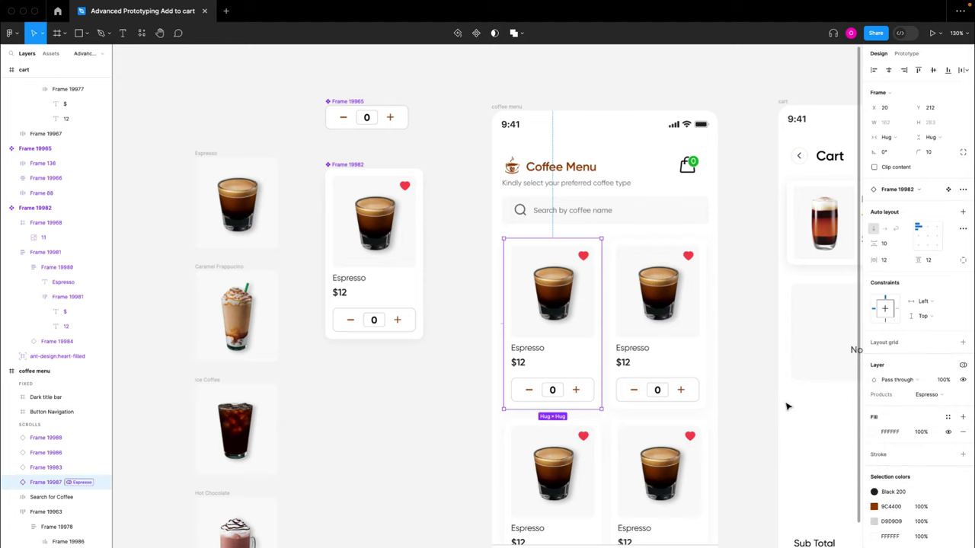
- Apply the Caramel Frappucino mode of the Products variables to the second product card in the coffee menu's upper row
click(695, 356)
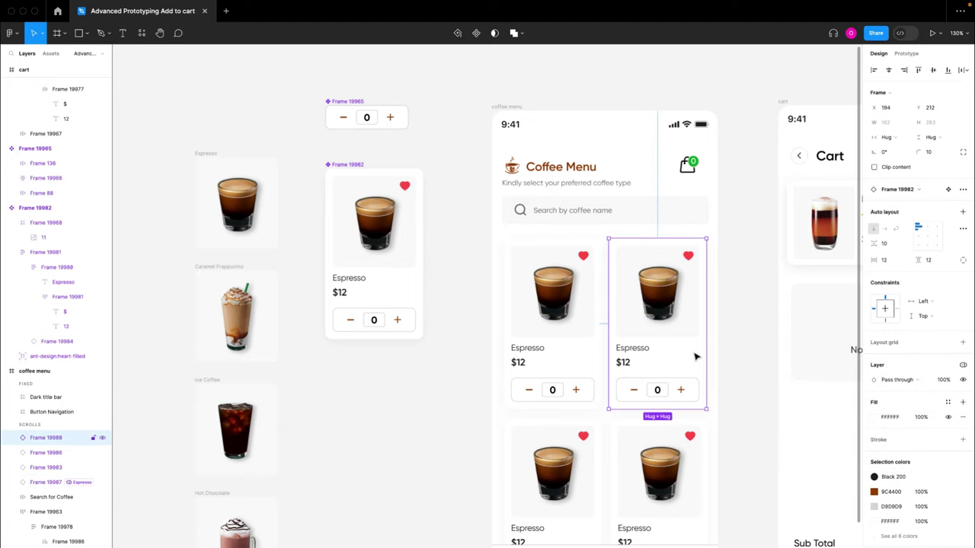
click(963, 366)
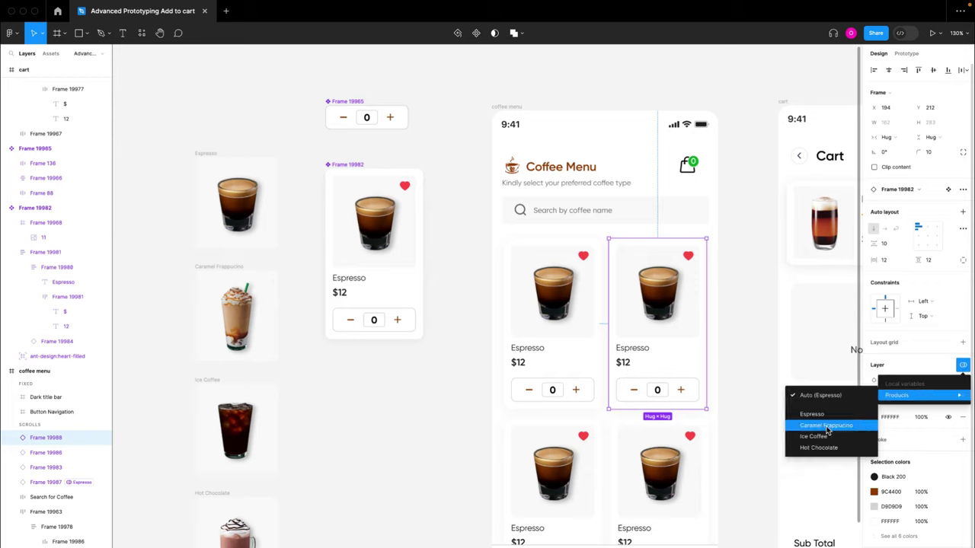
click(824, 427)
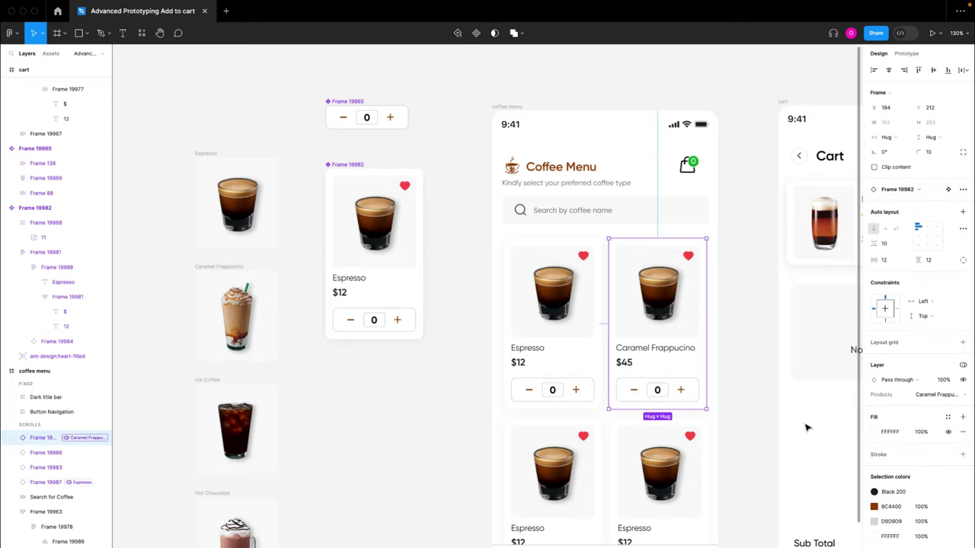
click(766, 415)
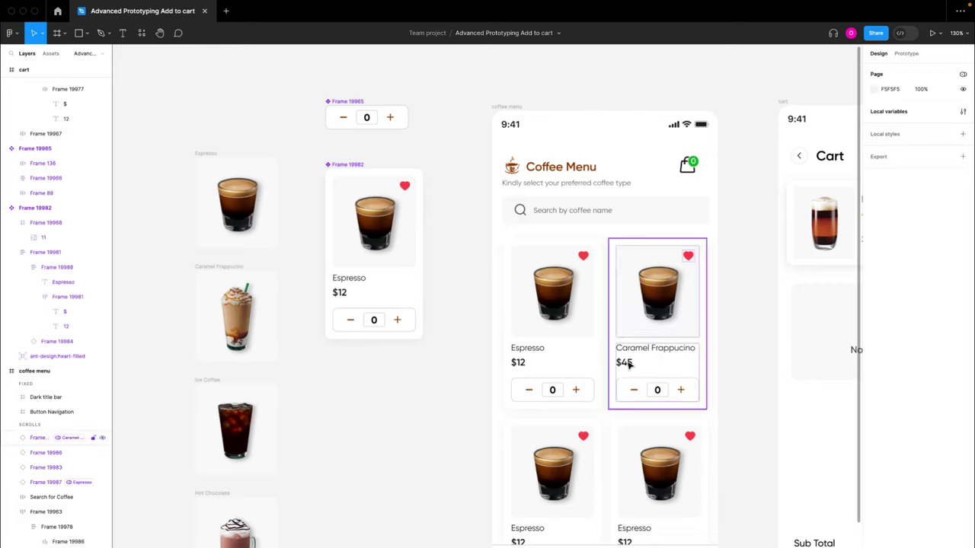
- Apply the Ice Coffee mode of the Products variables to the first product card in the coffee menu's lower row
click(584, 470)
click(964, 369)
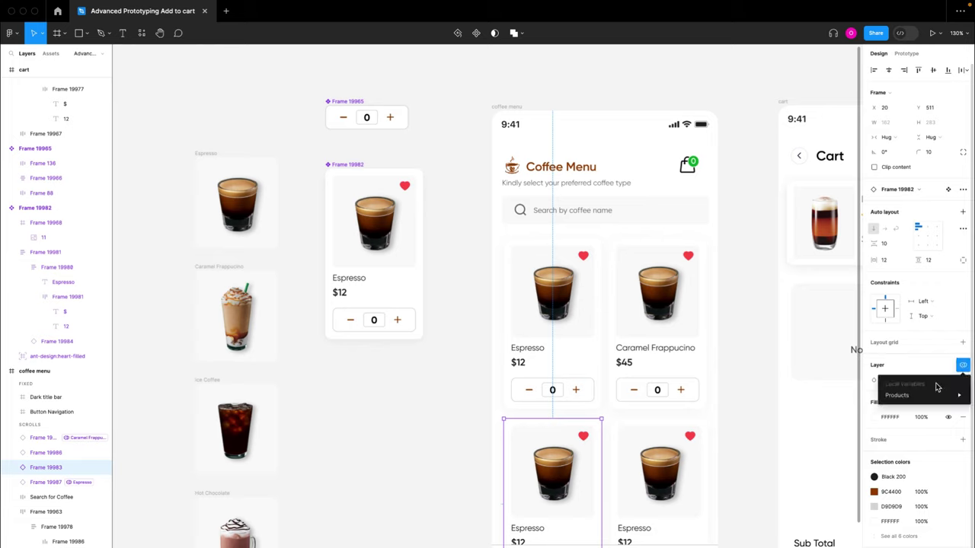
mouse_move(904, 397)
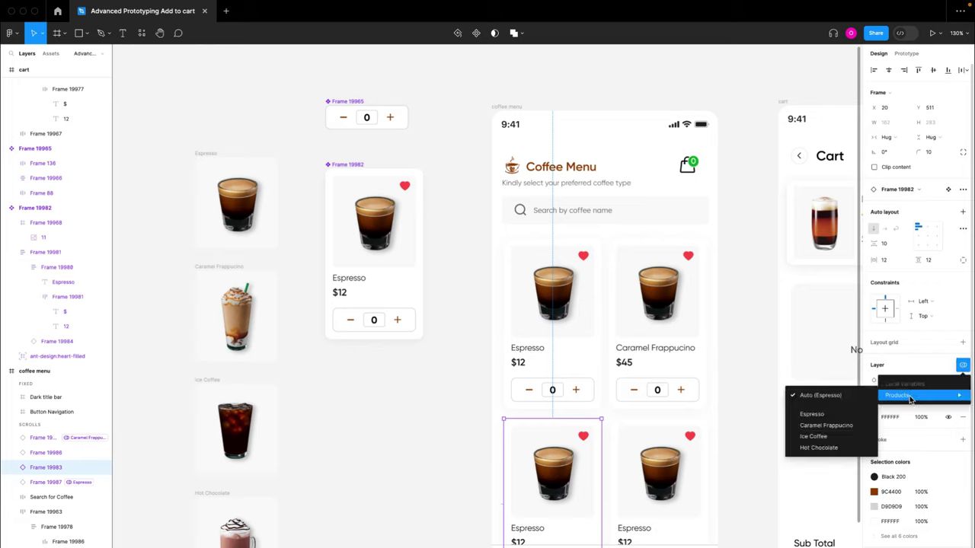
click(814, 436)
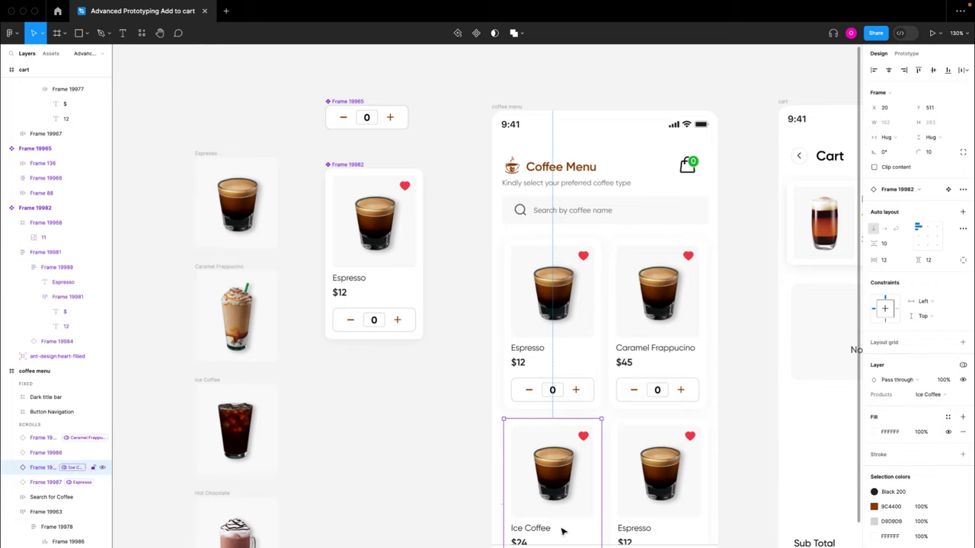
- Apply the Hot Chocolate mode of the Products variables to the second product card in the coffee menu's lower row
click(661, 507)
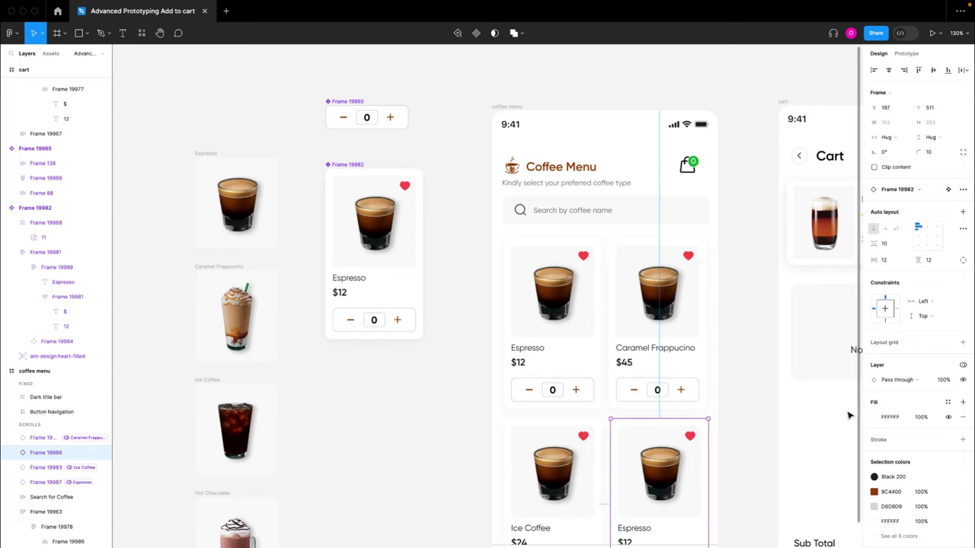
click(964, 367)
mouse_move(903, 396)
click(822, 448)
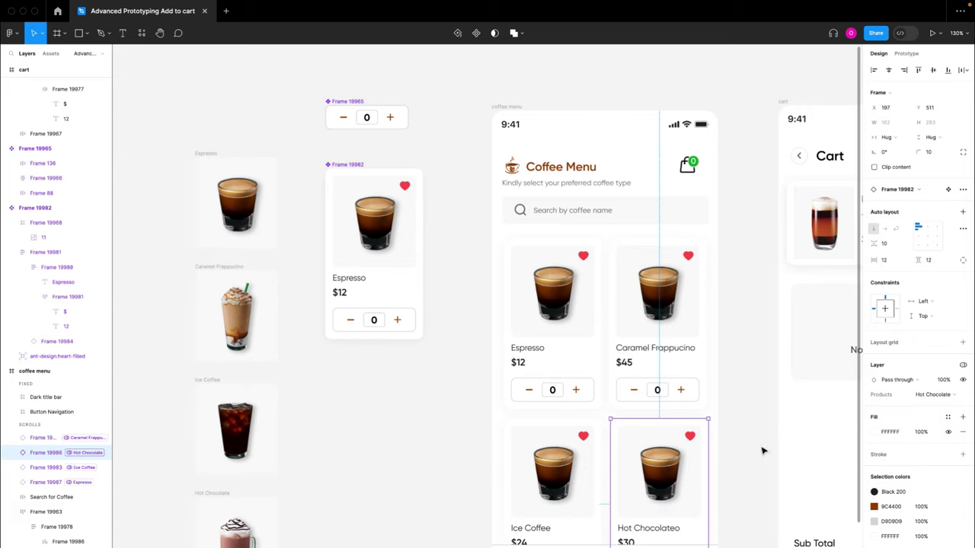
click(734, 447)
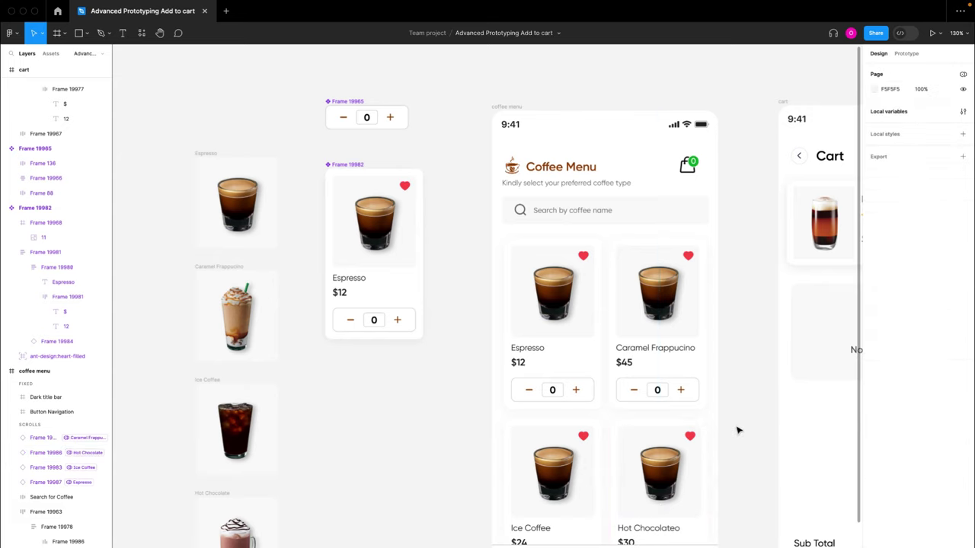
- Examine the names, prices and images of the coffee menu's product cards by selecting them one after another
click(637, 352)
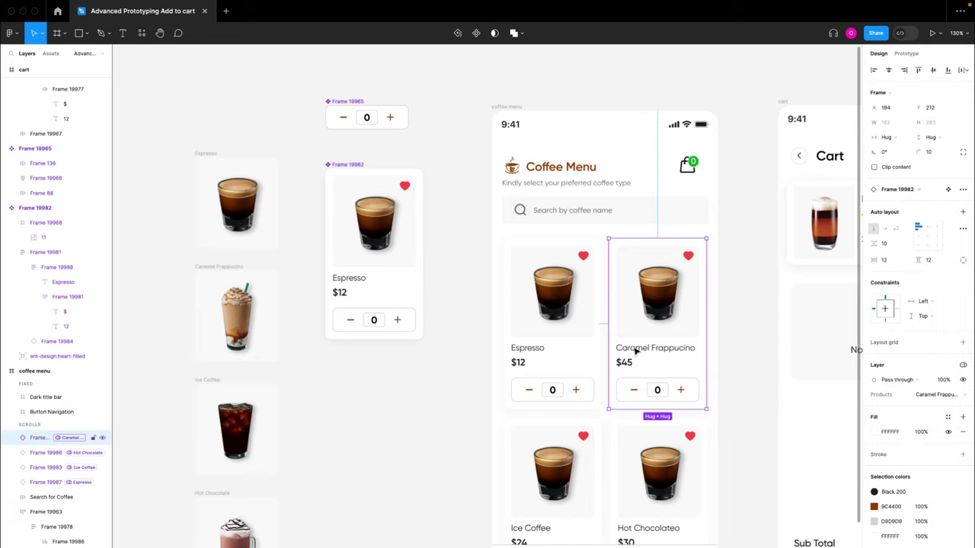
click(636, 466)
click(590, 478)
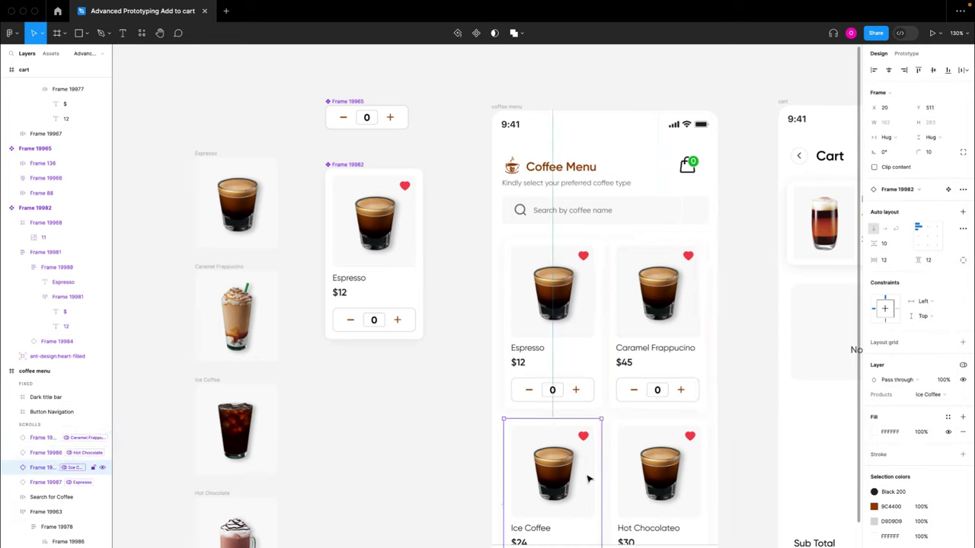
click(644, 344)
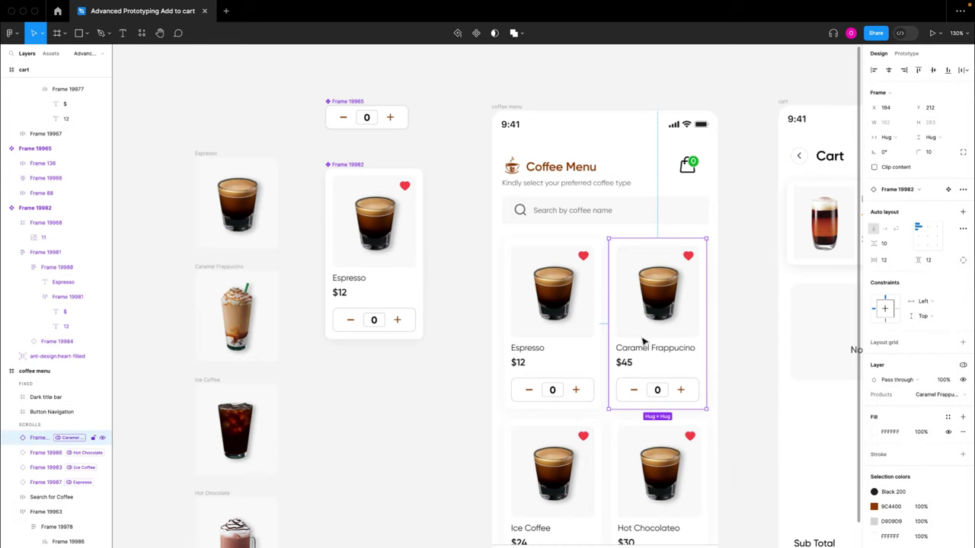
click(598, 316)
click(660, 319)
click(667, 449)
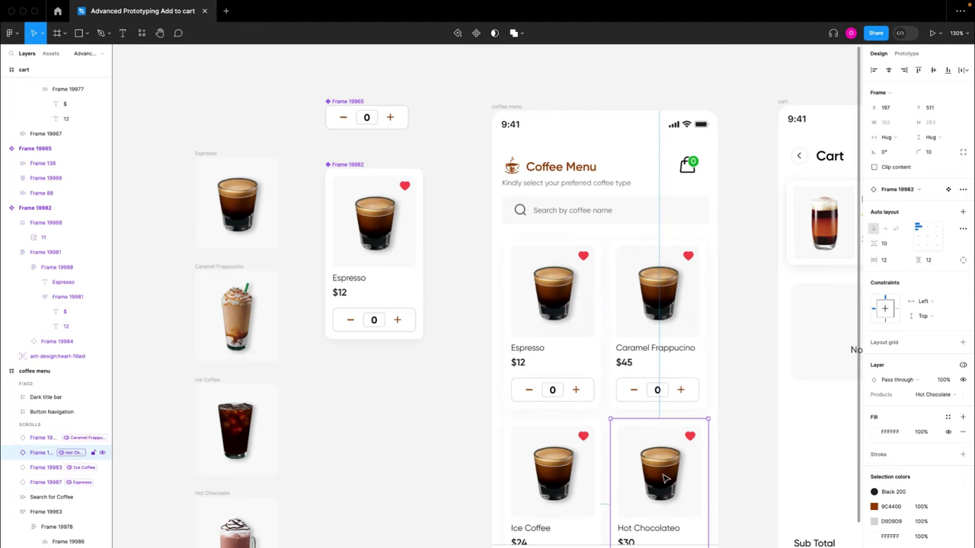
scroll(734, 415, down, 2)
click(734, 412)
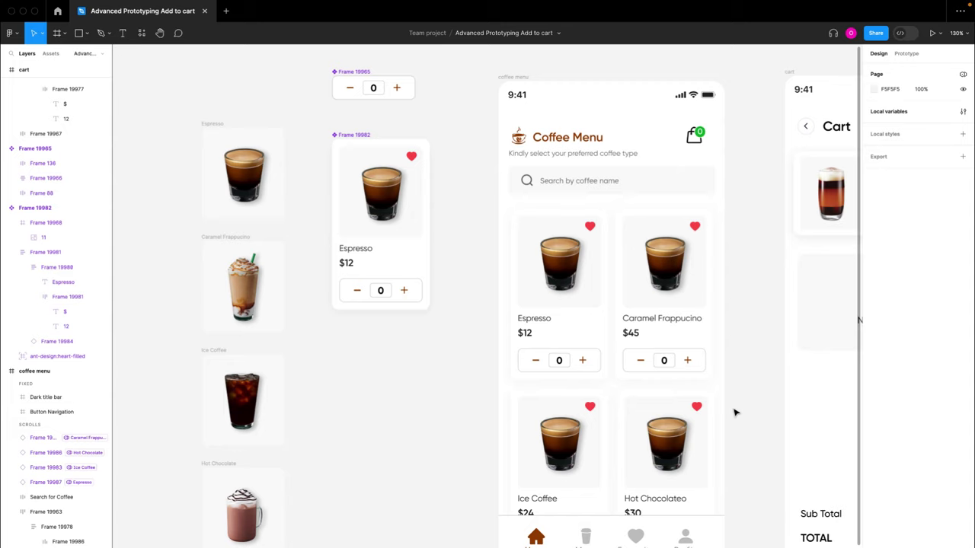
- Turn the standalone Espresso image frame into a component
click(379, 202)
scroll(429, 240, down, 2)
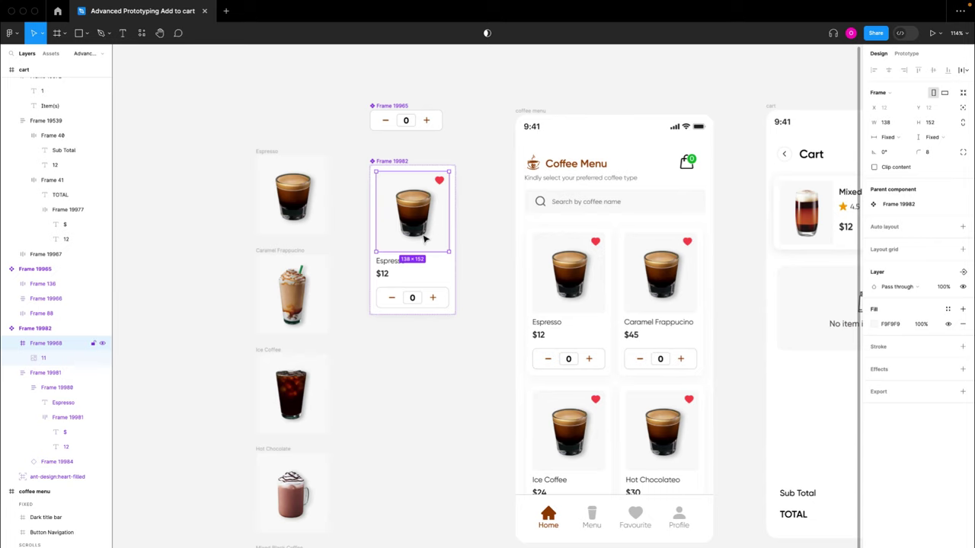
click(268, 151)
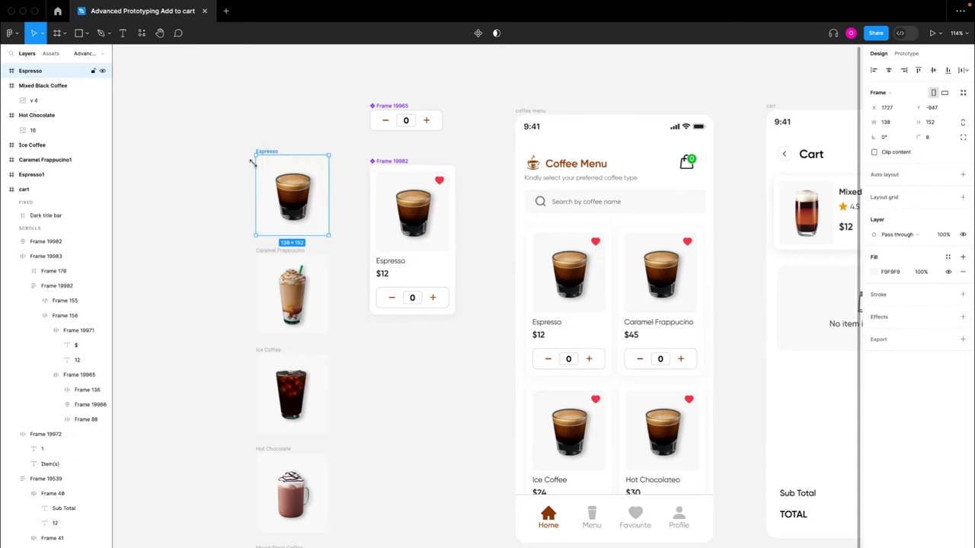
click(478, 33)
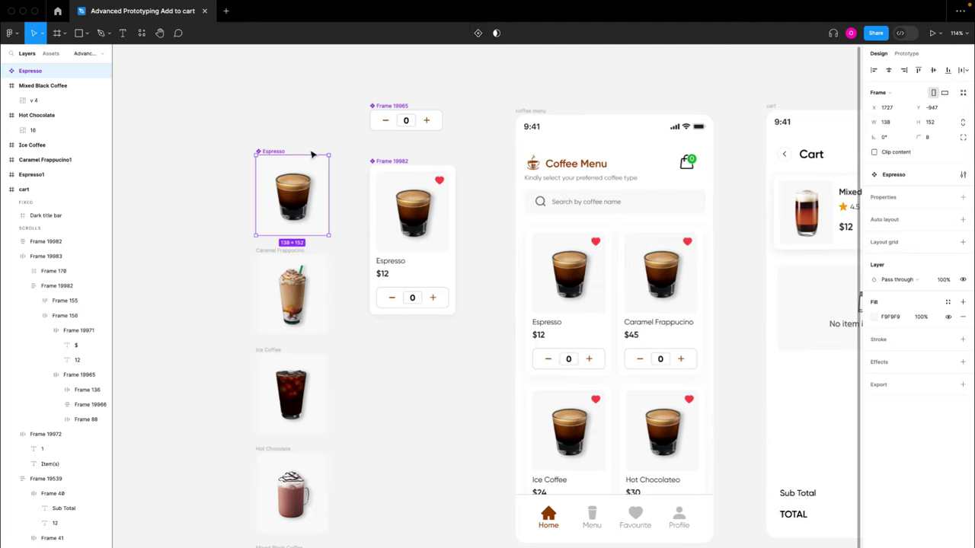
- Create an instance of the Espresso image component and use it to replace the image frame inside the product card component
alt+drag(283, 202, 403, 405)
key(Delete)
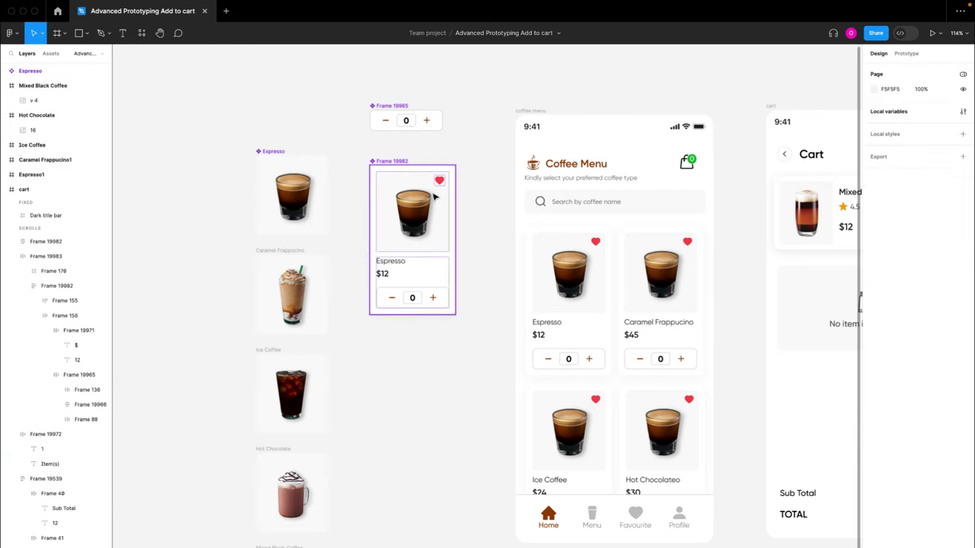
double_click(432, 199)
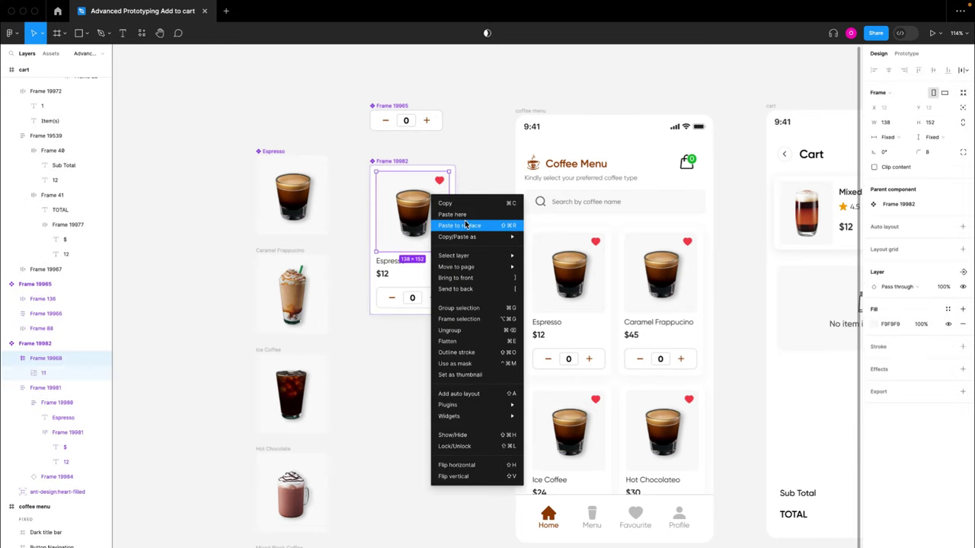
click(460, 225)
click(260, 168)
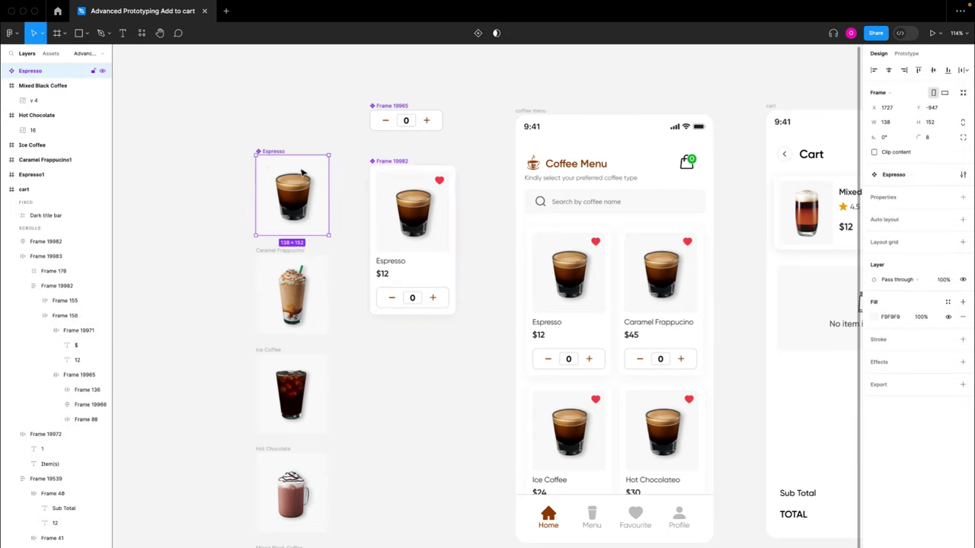
- Turn the Caramel Frappucino, Ice Coffee, Hot Chocolate and Mixed Black Coffee image frames into separate components
double_click(436, 212)
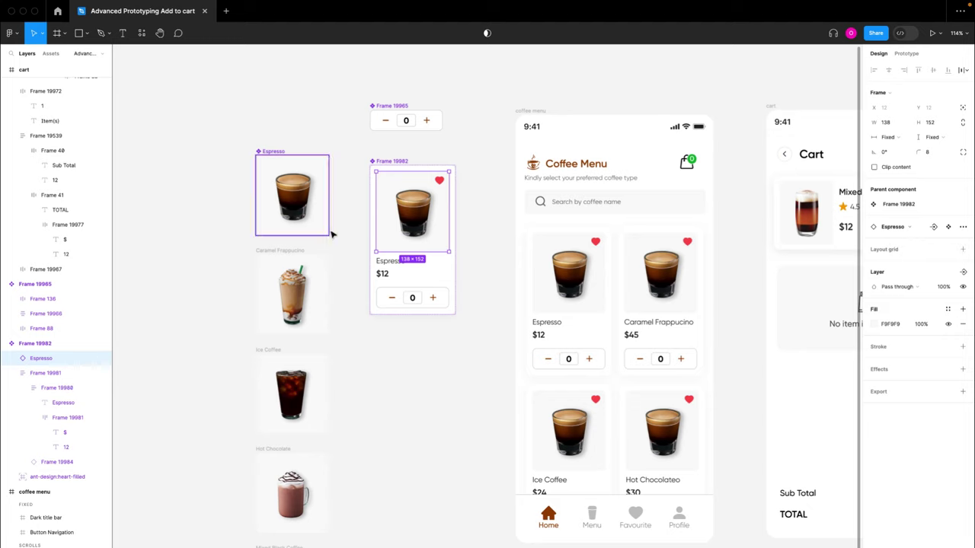
scroll(359, 266, down, 2)
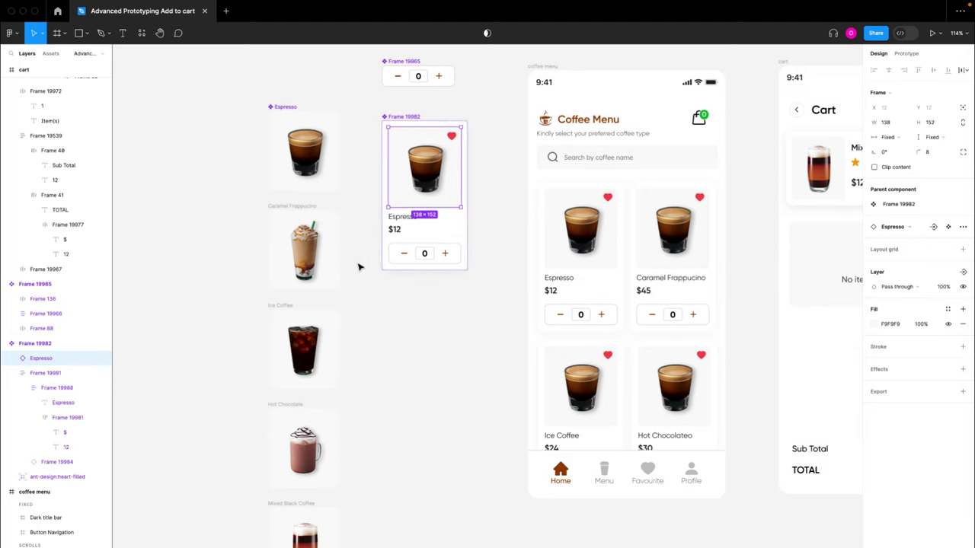
scroll(359, 266, down, 1)
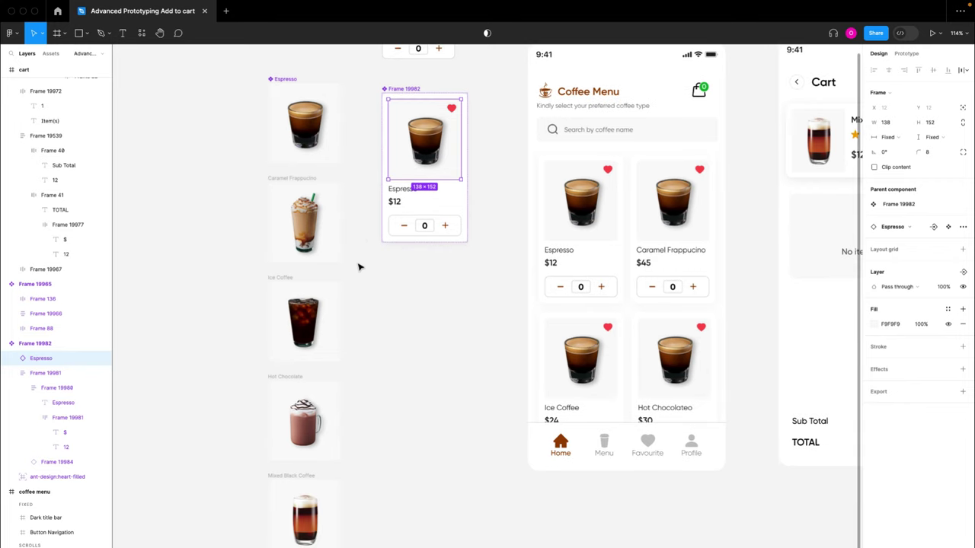
drag(257, 174, 295, 248)
drag(342, 445, 344, 537)
click(483, 35)
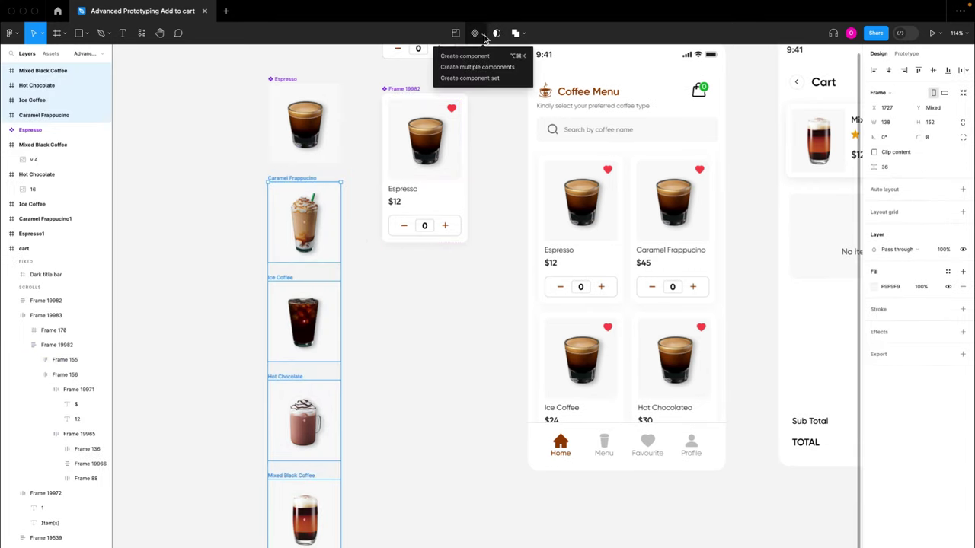
click(466, 72)
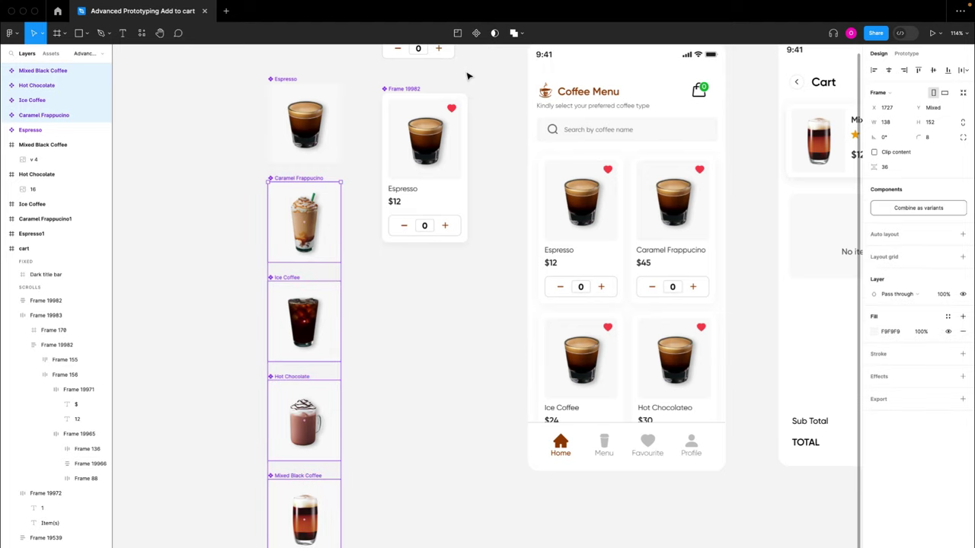
click(373, 329)
click(321, 257)
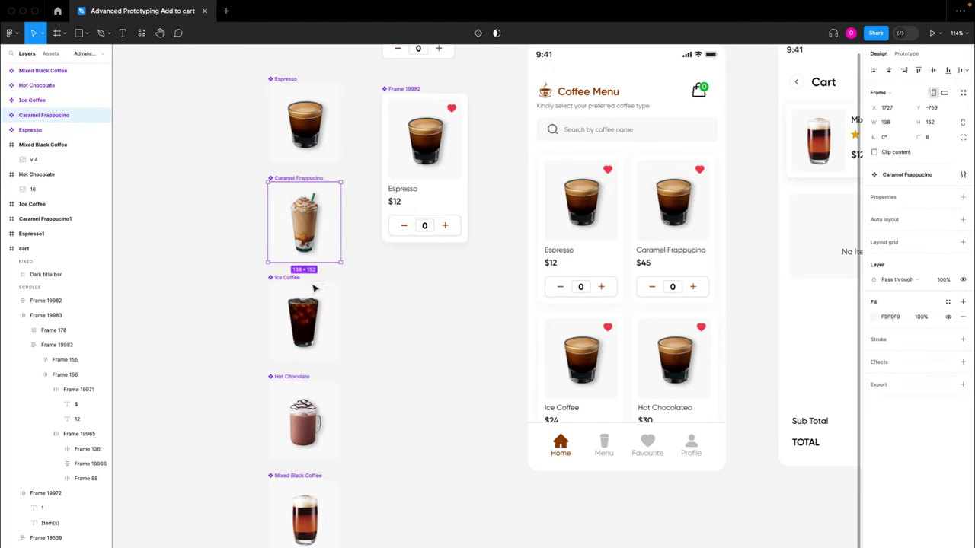
click(314, 296)
click(311, 392)
- Start an instance swap property for the Espresso image inside the product card component and name it Image
scroll(429, 316, up, 3)
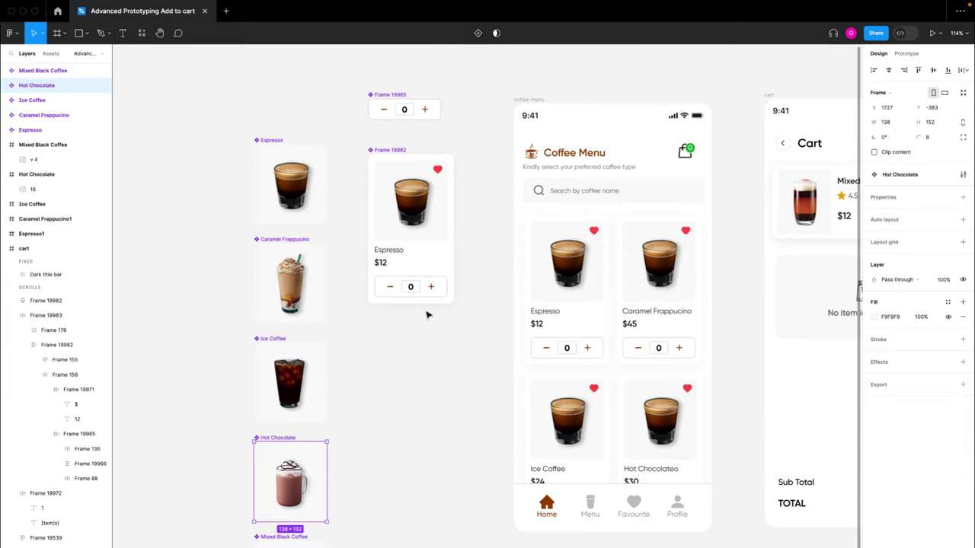
ctrl+scroll(429, 312, up, 1)
ctrl+scroll(429, 310, up, 3)
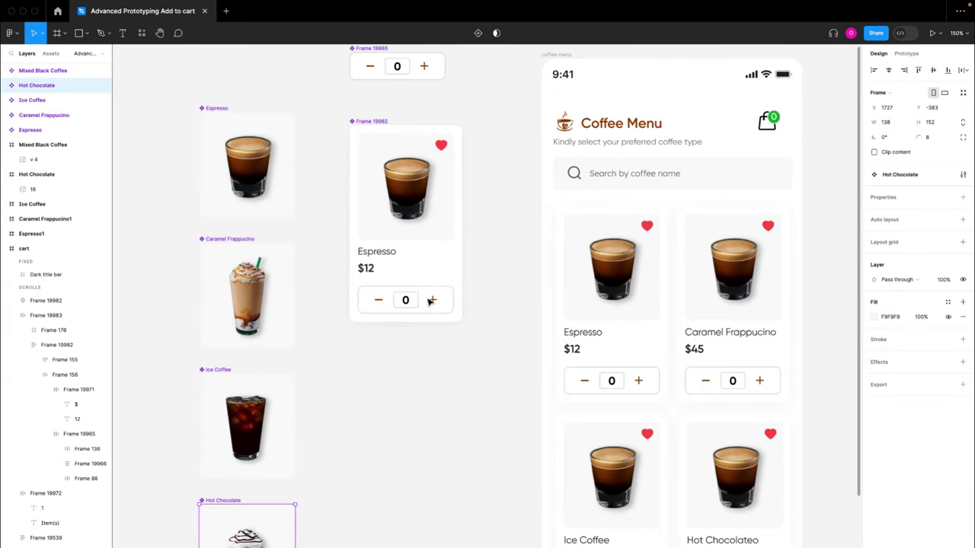
click(429, 232)
click(430, 229)
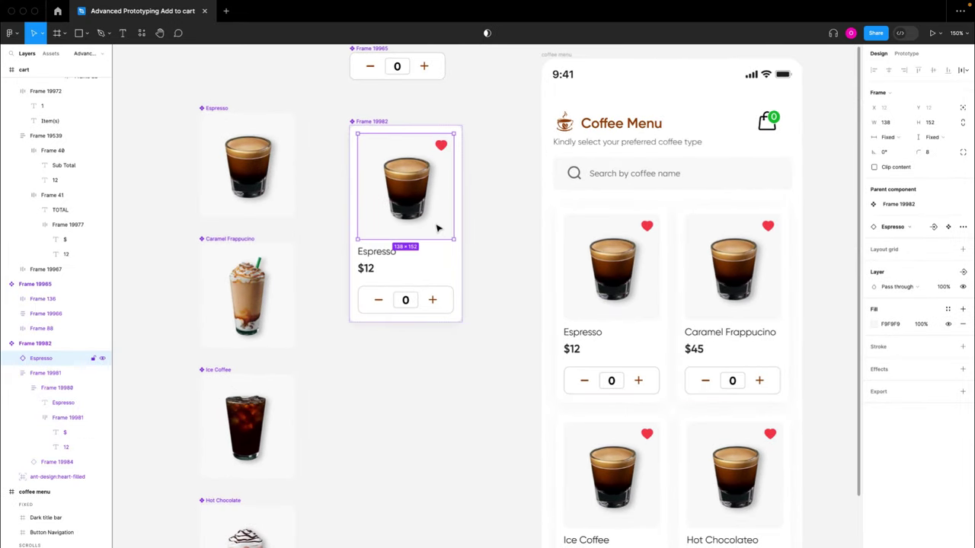
click(934, 227)
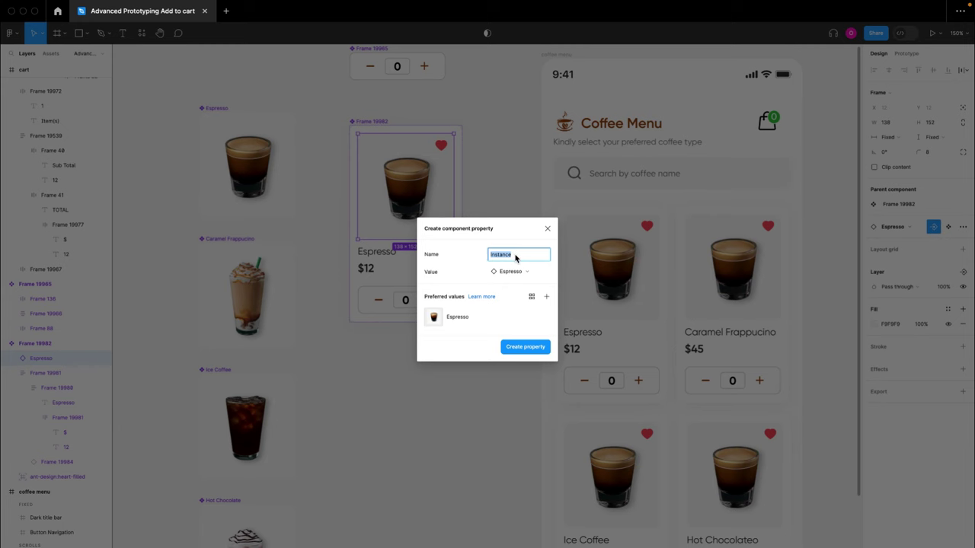
text(In)
- Add Hot Chocolate, Ice Coffee, Mixed Black Coffee and Caramel Frappucino as preferred values and create the Image property
click(546, 297)
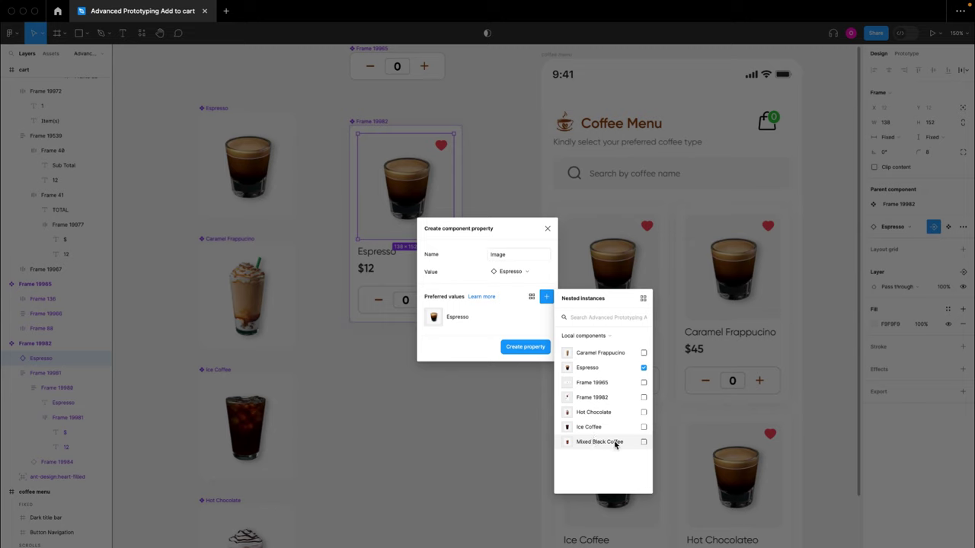
click(645, 413)
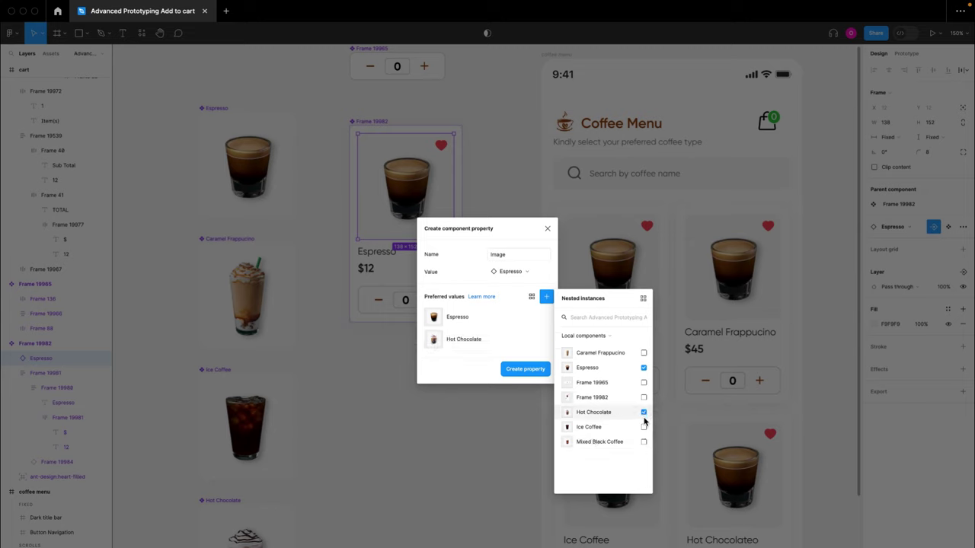
click(644, 428)
click(644, 443)
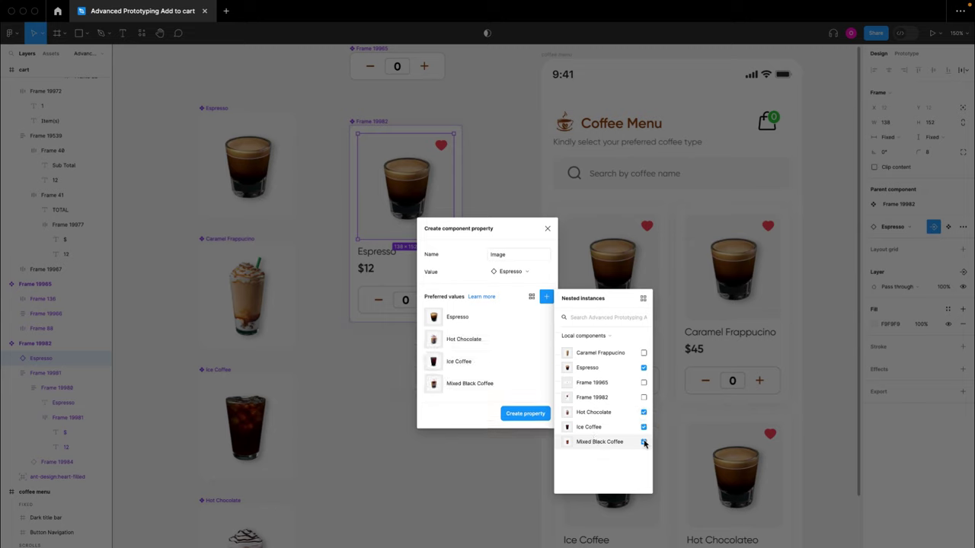
click(644, 354)
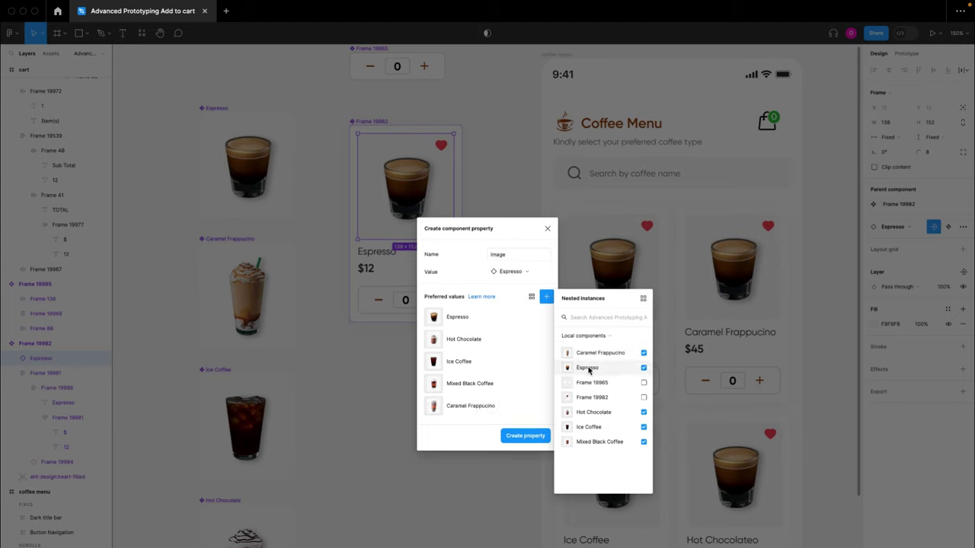
click(546, 297)
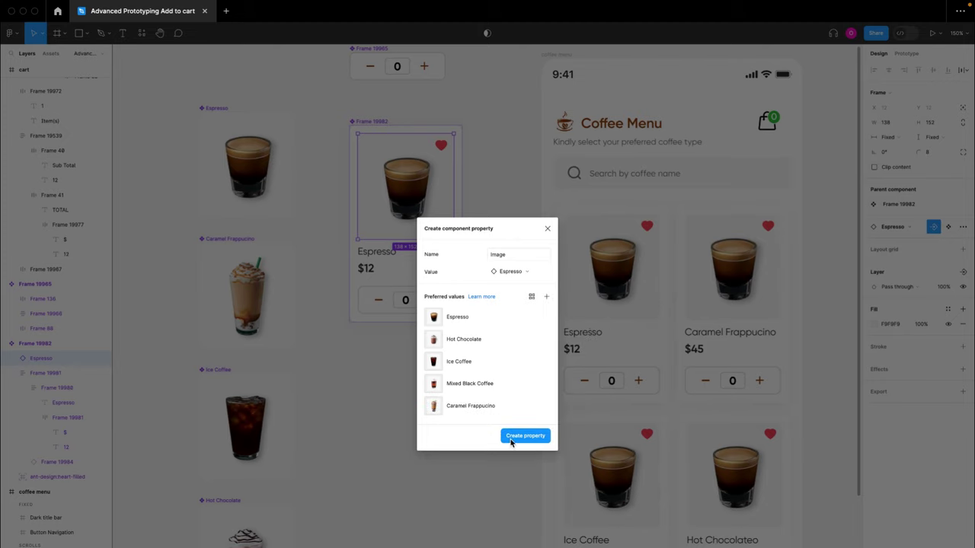
click(525, 436)
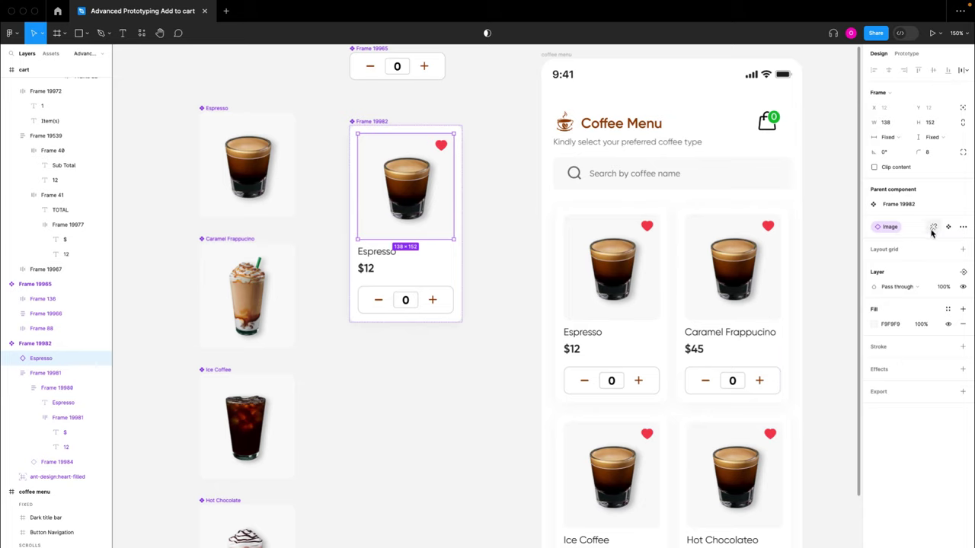
click(501, 229)
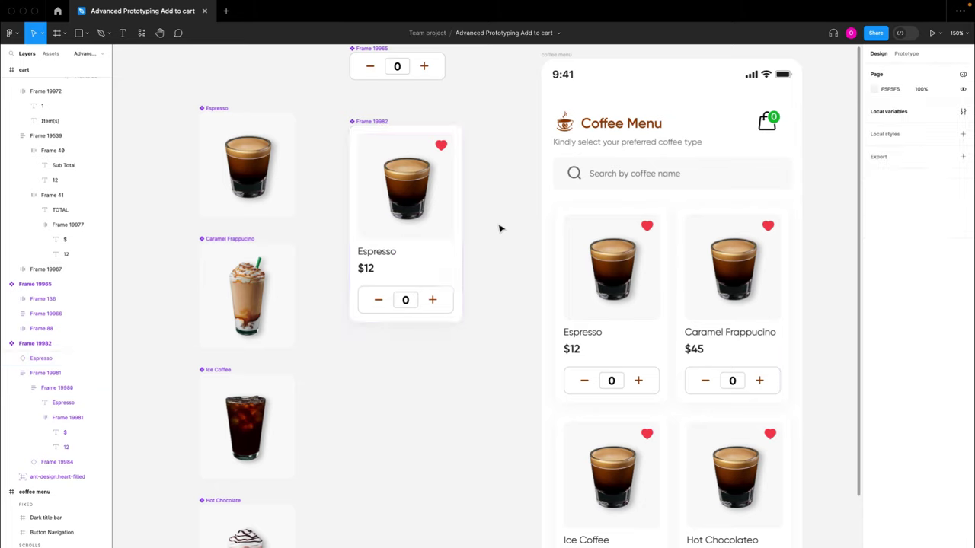
- Try the Hot Chocolate and Ice Coffee images on the coffee menu's Espresso card and switch it back to the Espresso image
click(373, 121)
click(621, 258)
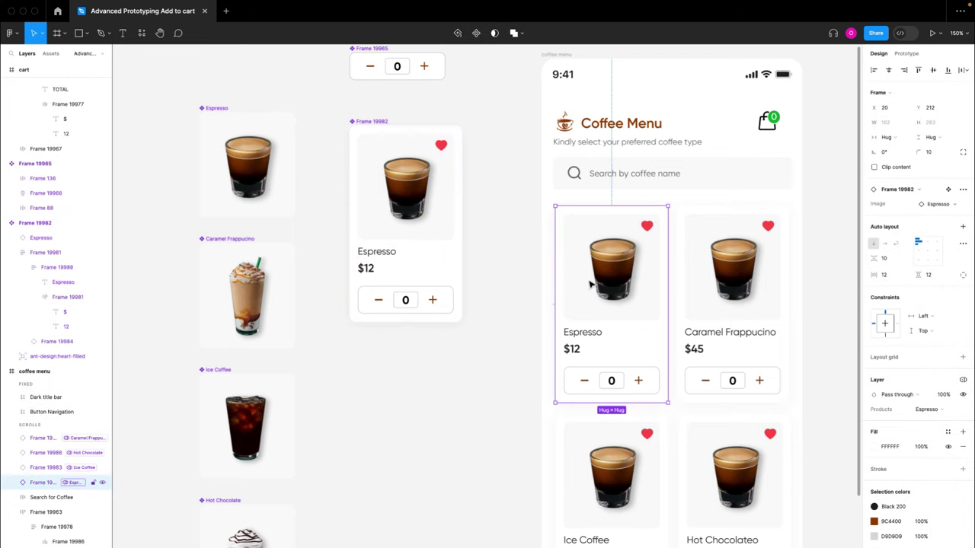
scroll(671, 294, up, 2)
scroll(672, 294, right, 1)
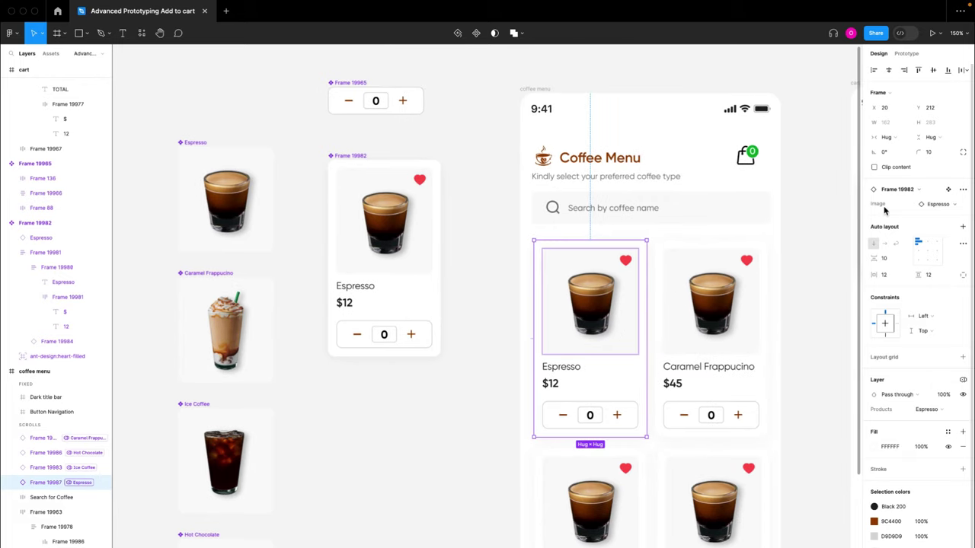
click(939, 205)
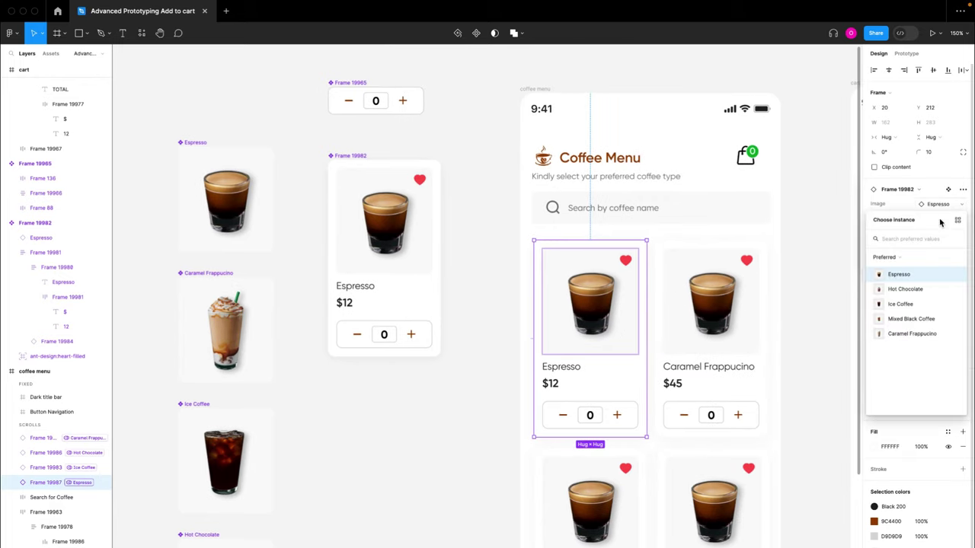
click(905, 290)
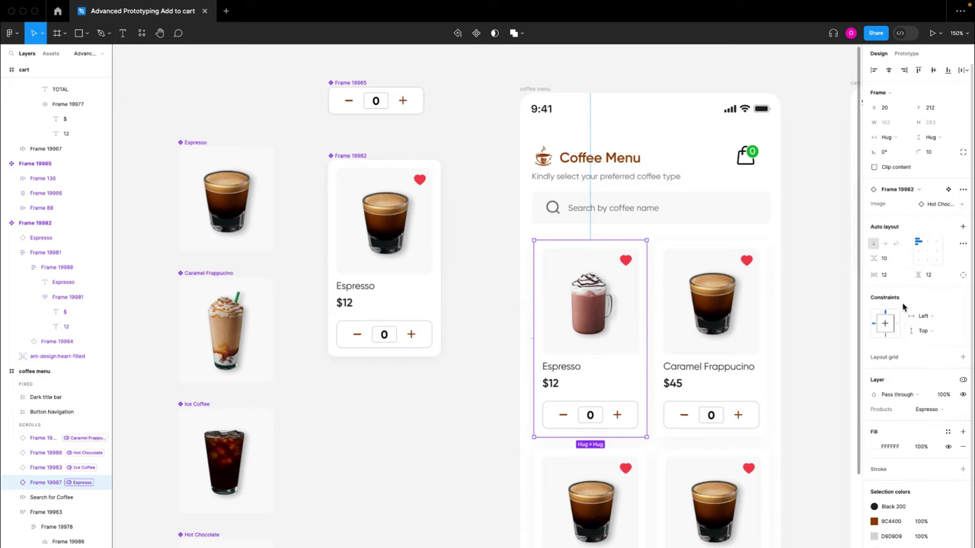
click(937, 204)
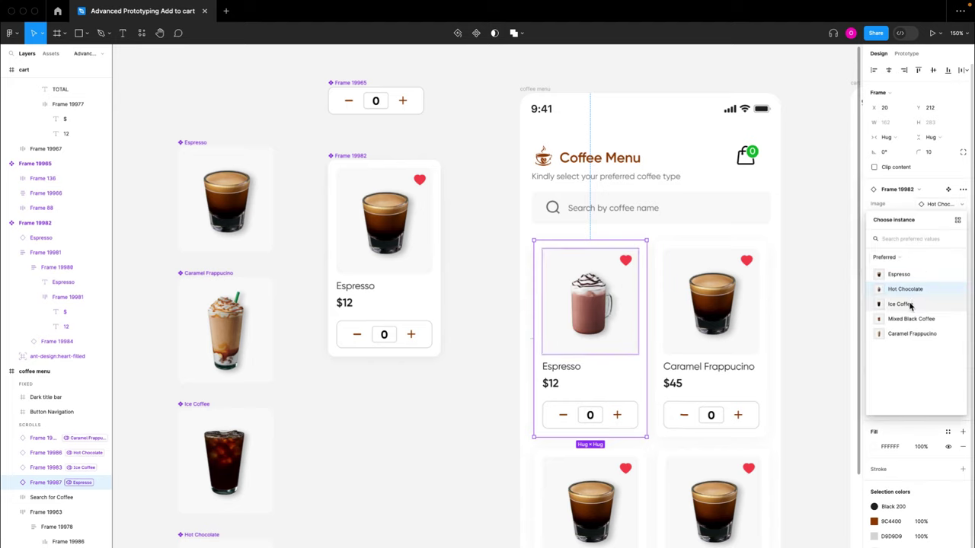
click(901, 304)
click(959, 205)
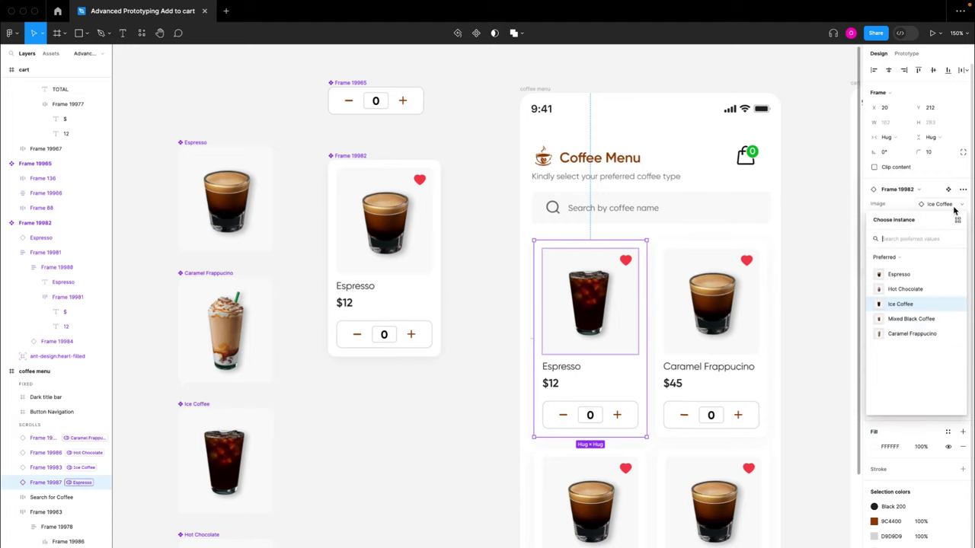
click(900, 275)
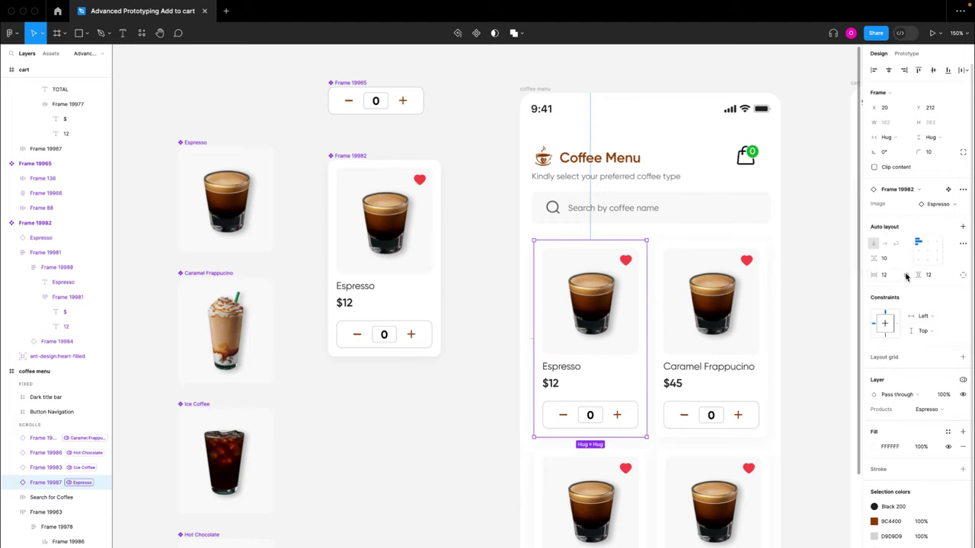
- Set the Image property of the coffee menu's Caramel Frappucino card to Caramel Frappucino
click(727, 304)
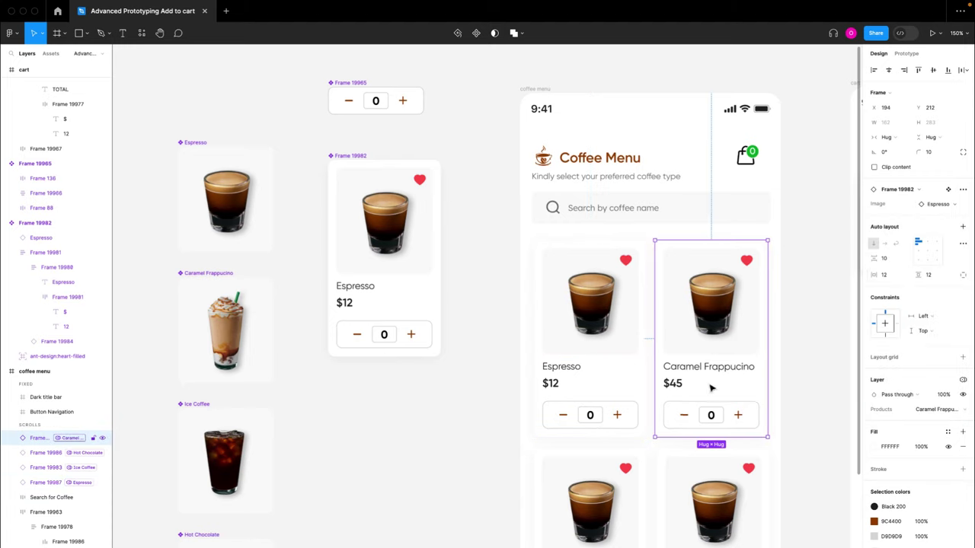
click(945, 205)
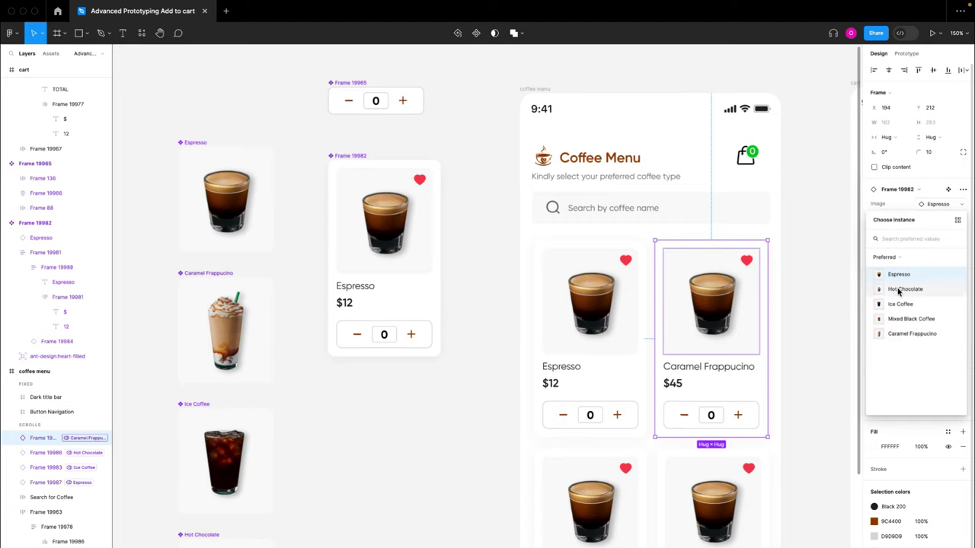
click(898, 335)
- Set the Image property of the coffee menu's Ice Coffee card to Ice Coffee
scroll(781, 333, down, 3)
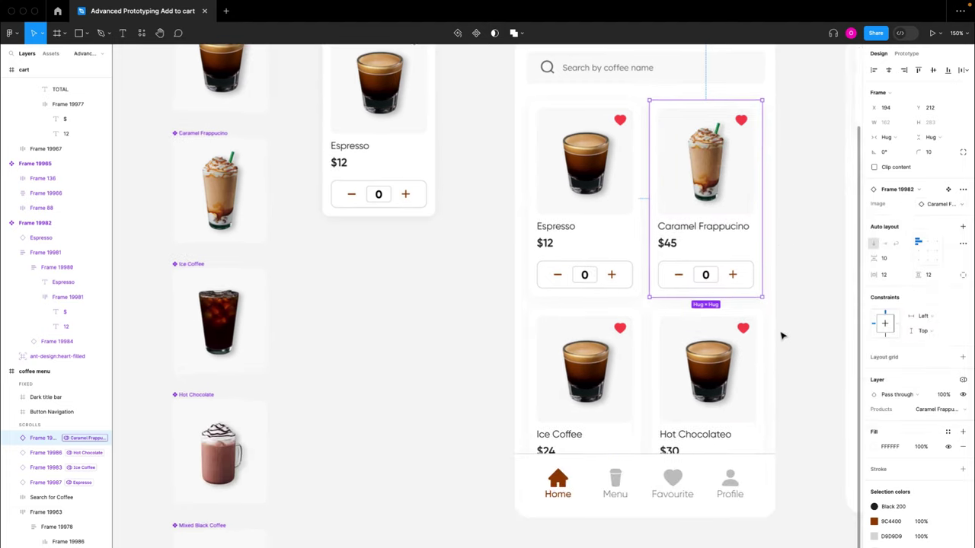
click(584, 367)
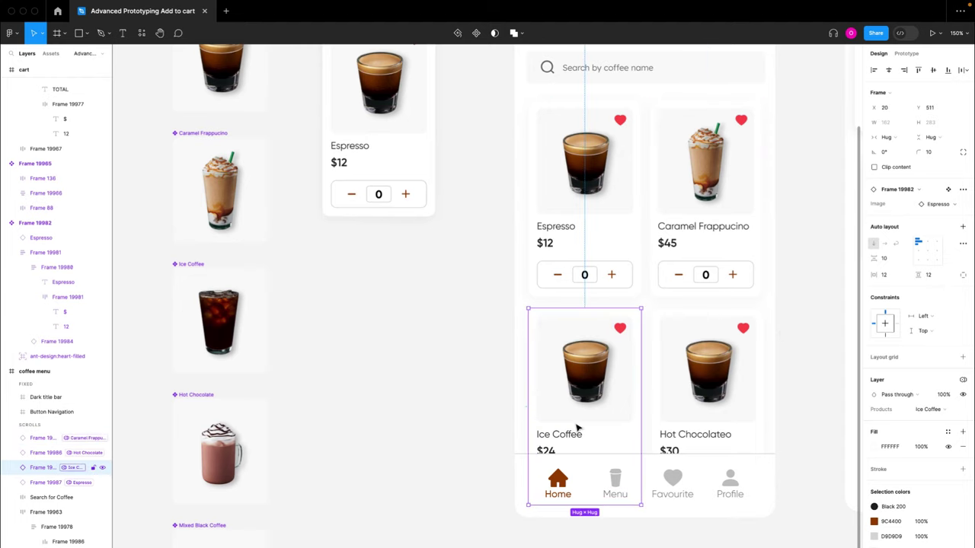
click(934, 205)
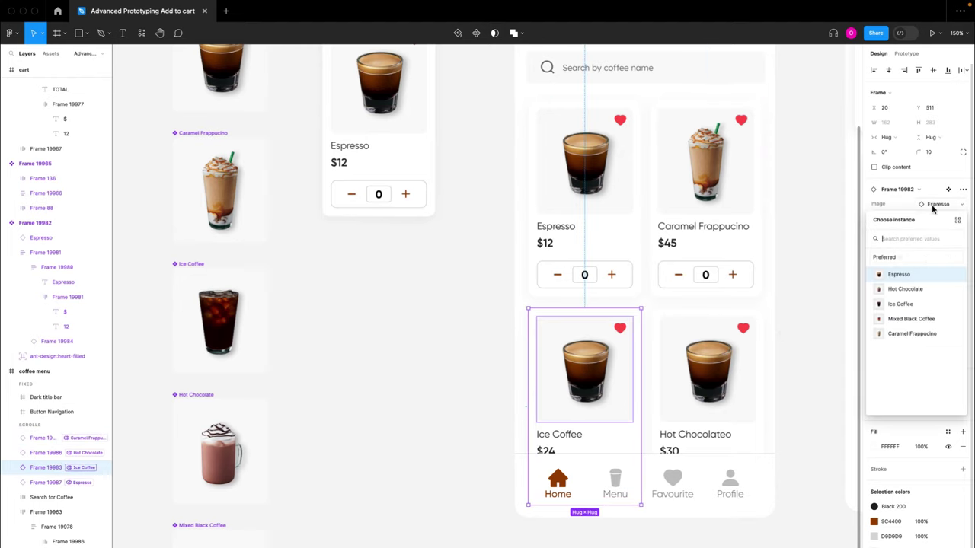
click(900, 303)
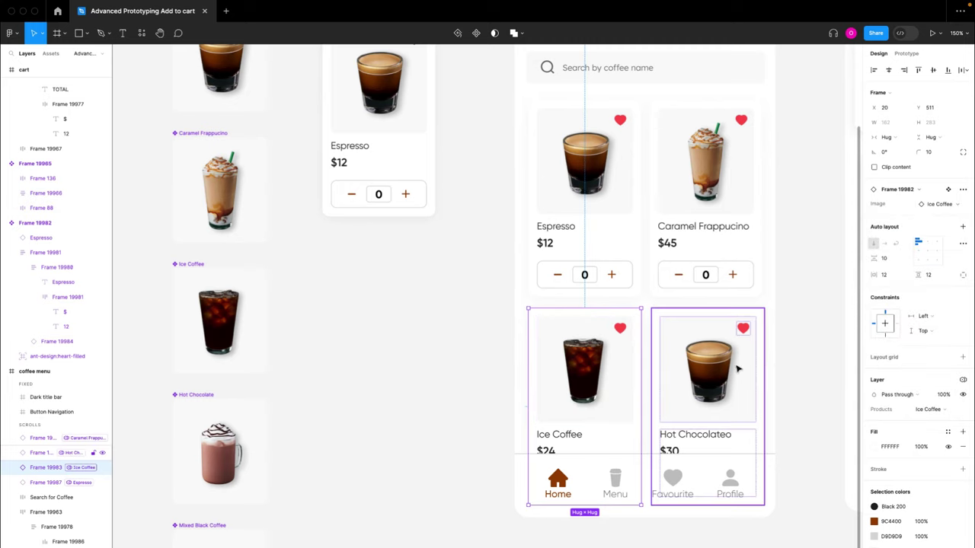
- Set the Image property of the coffee menu's Hot Chocolate card to Hot Chocolate
click(743, 363)
scroll(720, 376, down, 3)
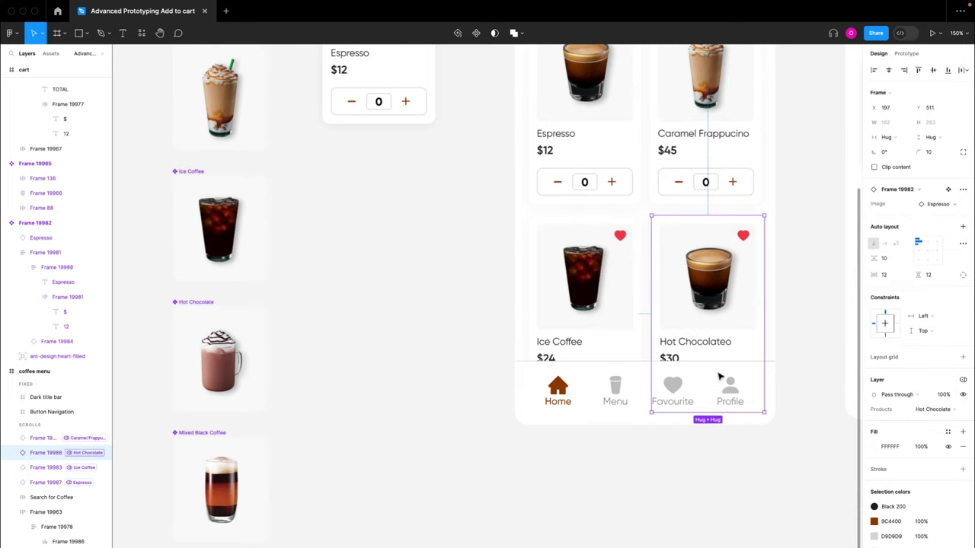
click(931, 205)
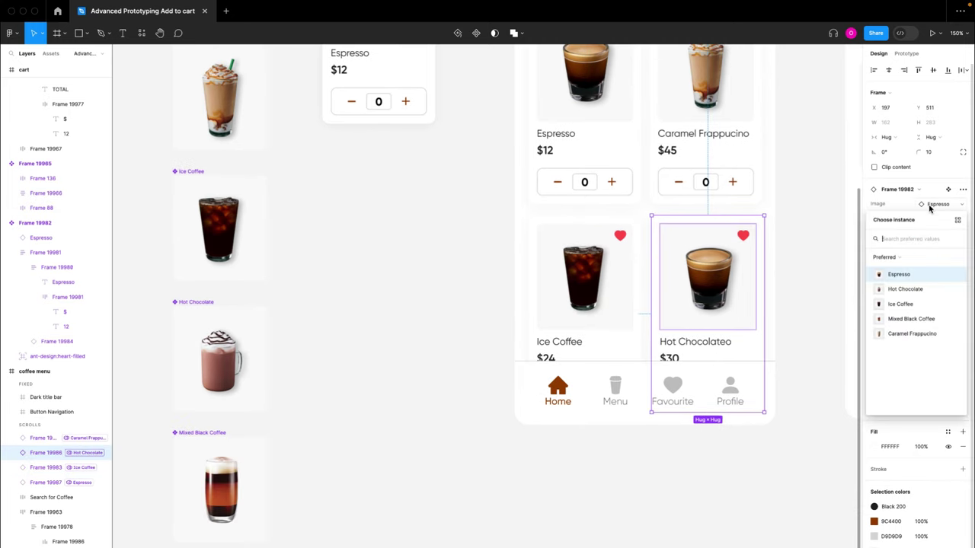
click(907, 290)
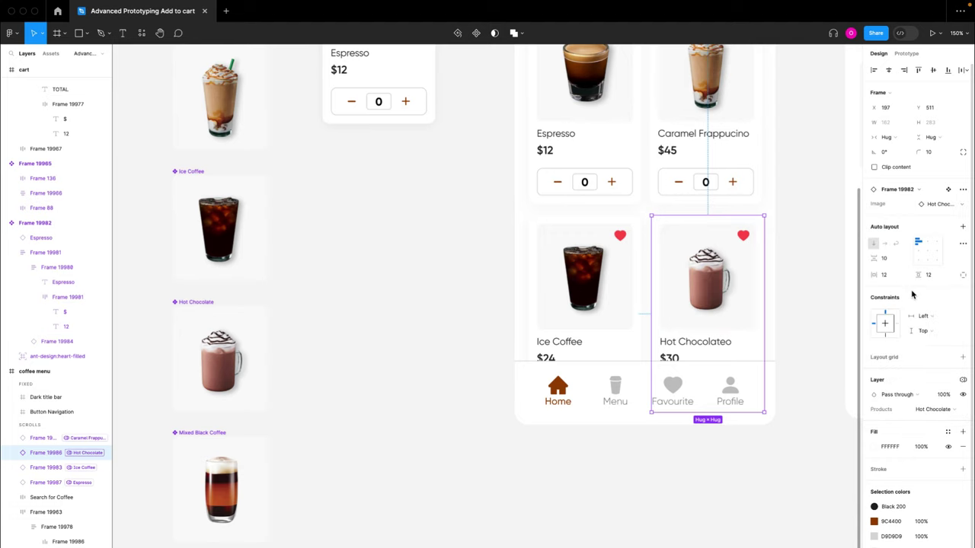
click(790, 294)
scroll(790, 293, up, 2)
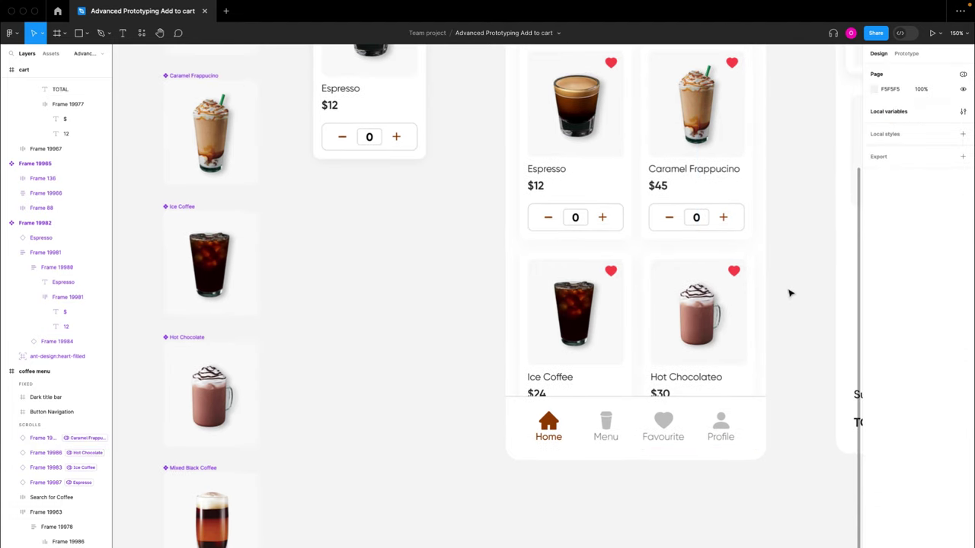
scroll(438, 352, down, 3)
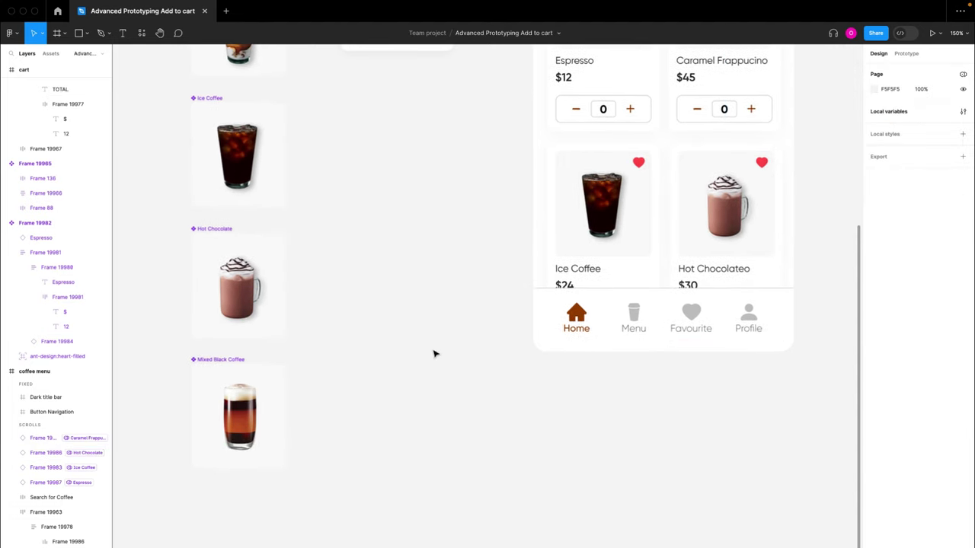
click(233, 361)
click(445, 275)
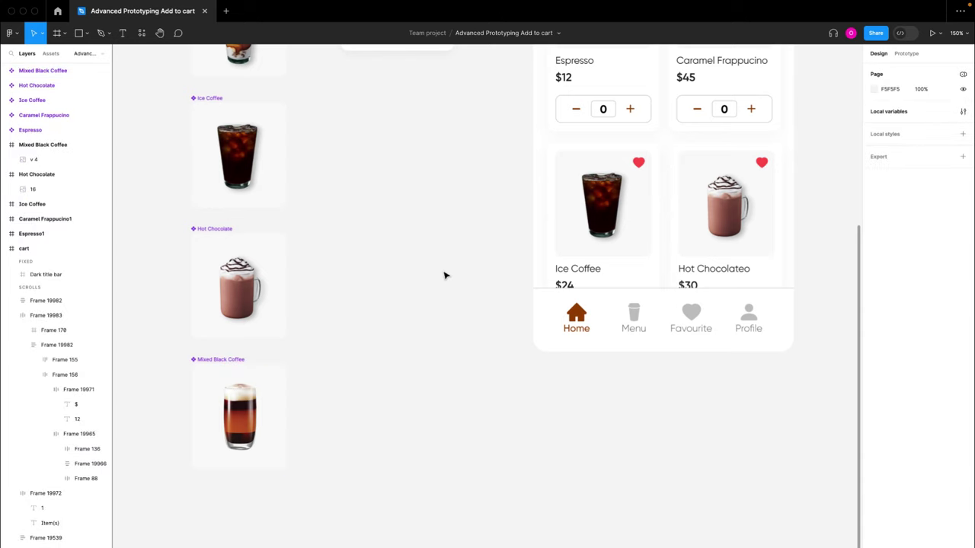
scroll(445, 276, down, 5)
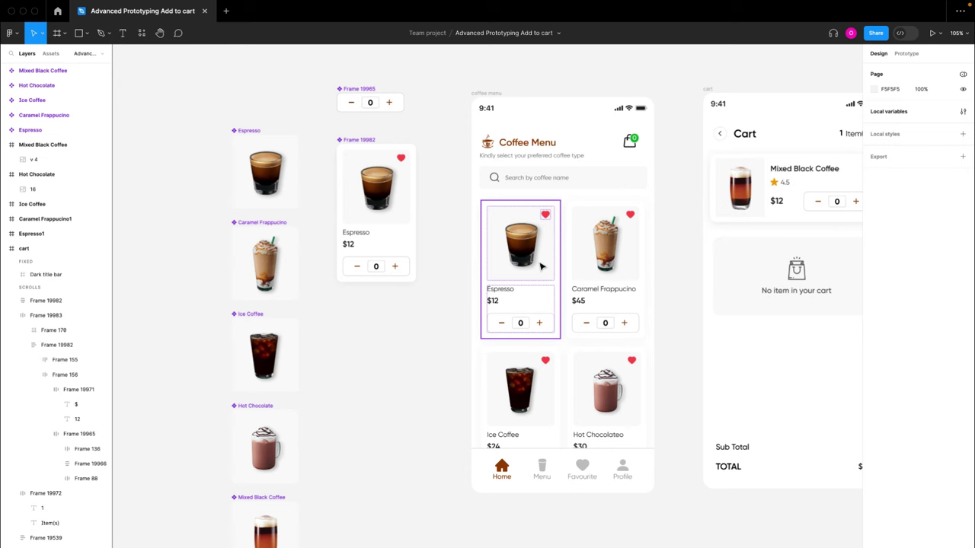
click(606, 244)
click(602, 384)
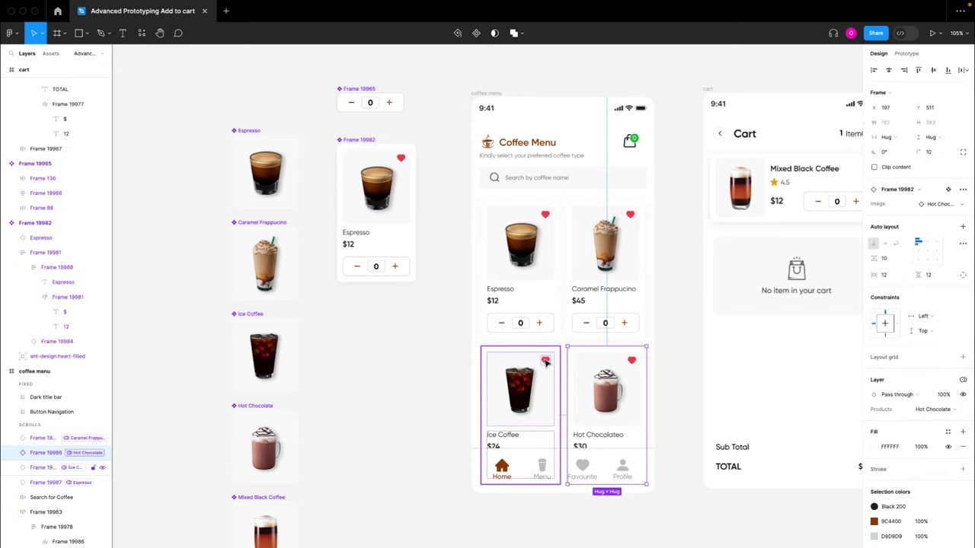
- Set the layer opacity of the heart icon in the Frame 19982 product card component to 0%
scroll(546, 363, up, 3)
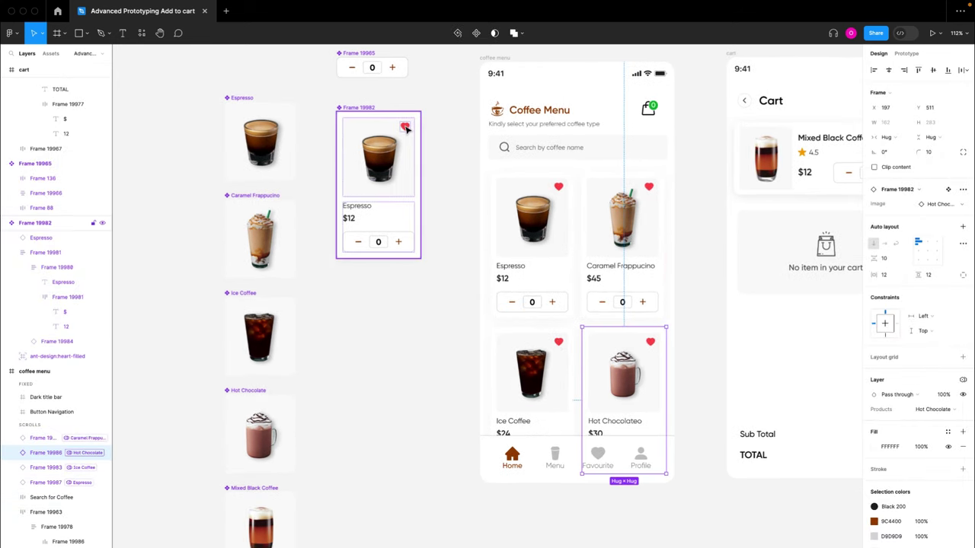
click(406, 128)
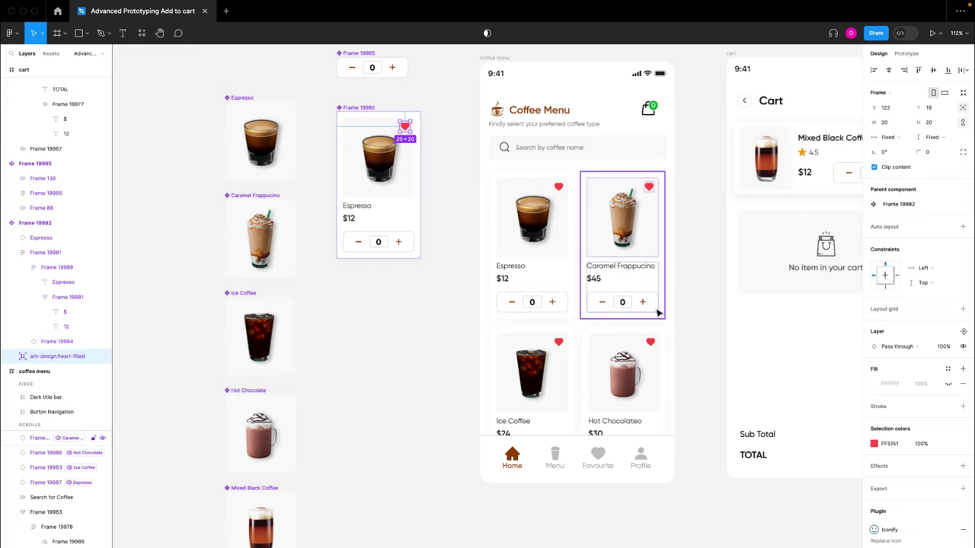
click(946, 348)
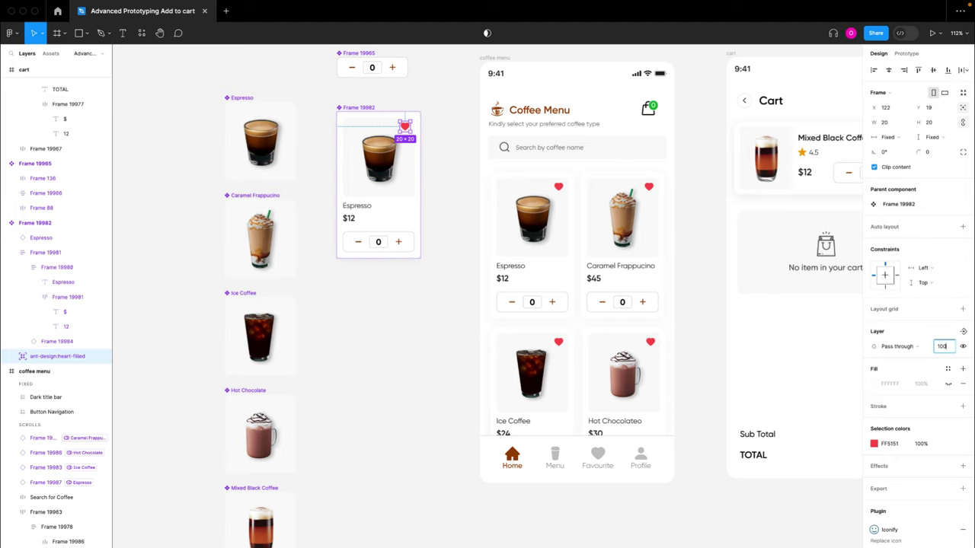
key(Return)
click(944, 347)
text(0)
key(Return)
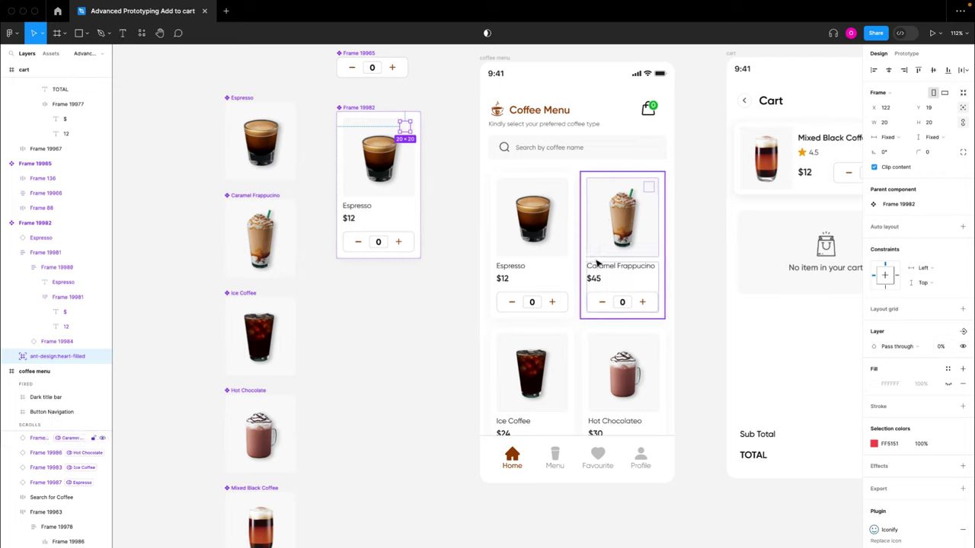
click(457, 320)
- Review the product cards on the coffee menu screen and the Mixed Black Coffee item on the cart screen
scroll(592, 331, right, 2)
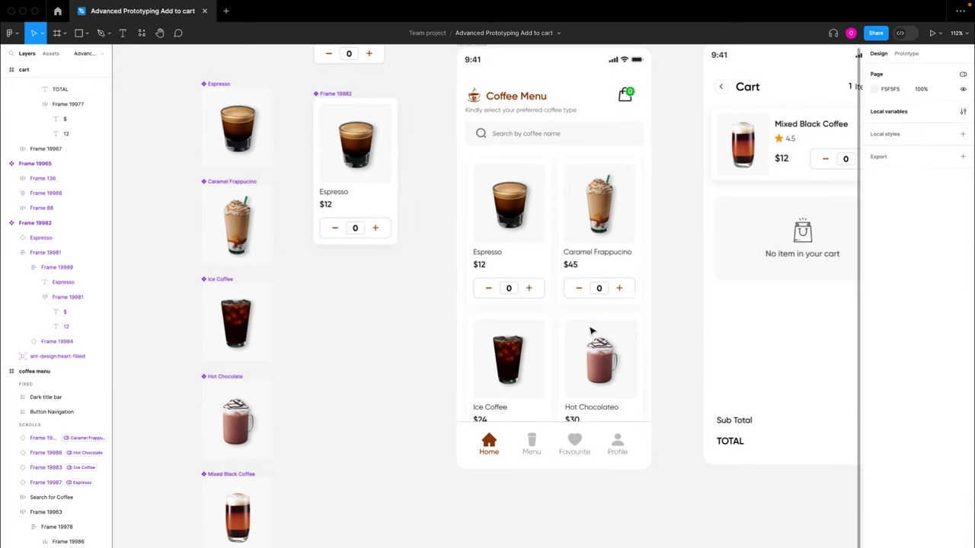
scroll(592, 332, right, 3)
scroll(592, 332, up, 1)
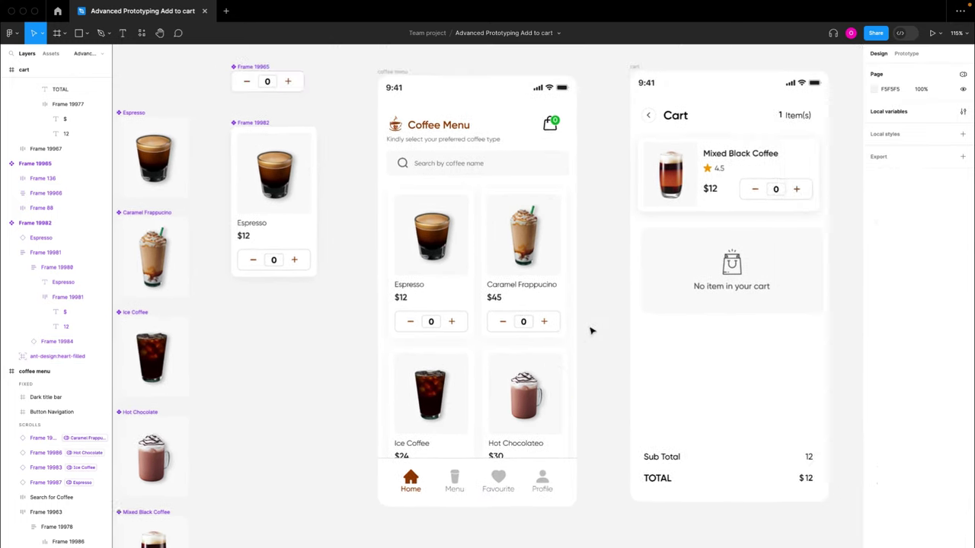
scroll(592, 331, down, 4)
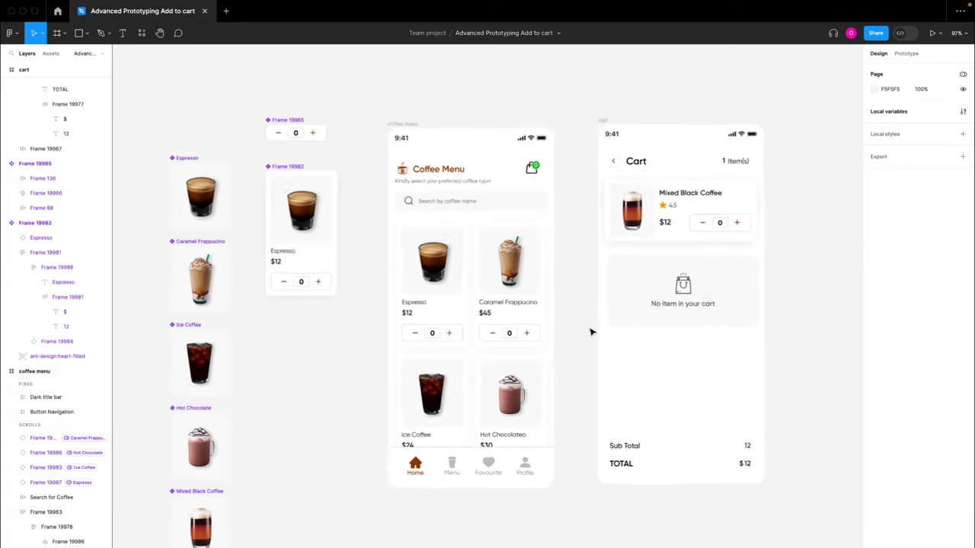
click(446, 257)
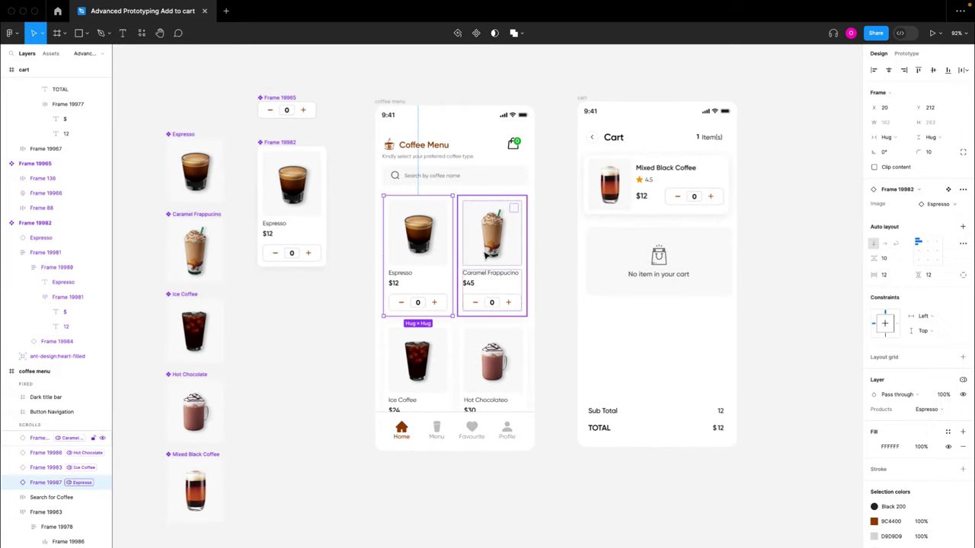
click(486, 257)
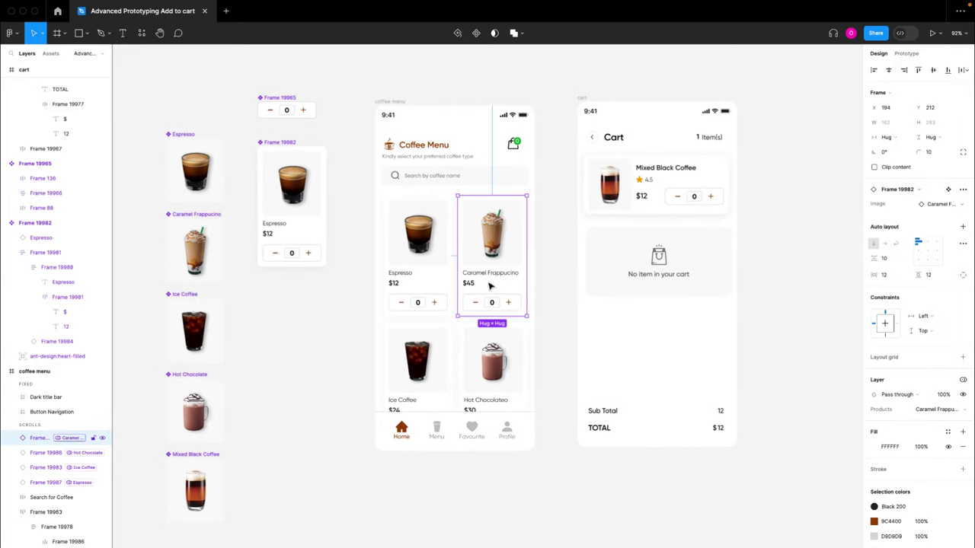
click(424, 350)
click(434, 256)
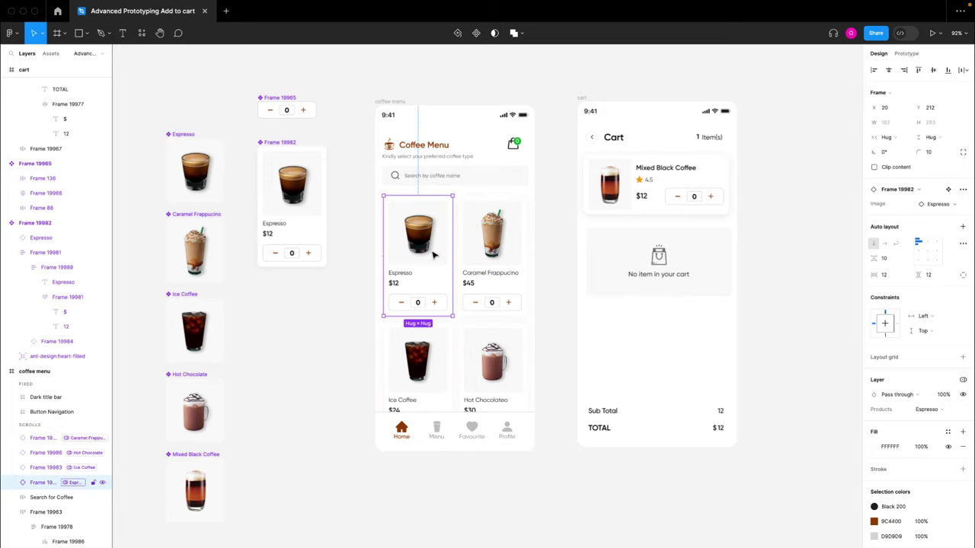
click(652, 204)
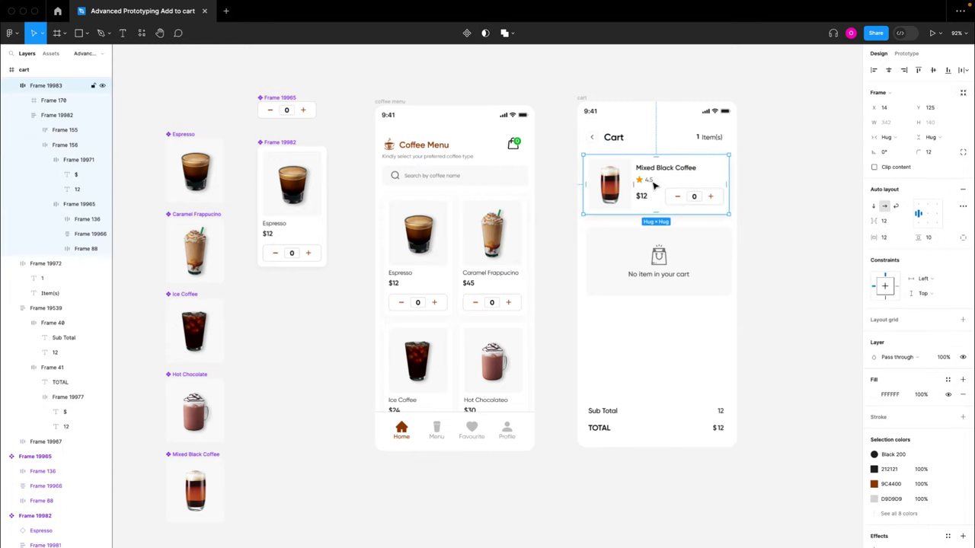
- Move the five coffee image components left of the plain image frames, and shift the five plain frames right toward the Frame 19982 component
scroll(544, 202, left, 5)
ctrl+scroll(508, 190, down, 3)
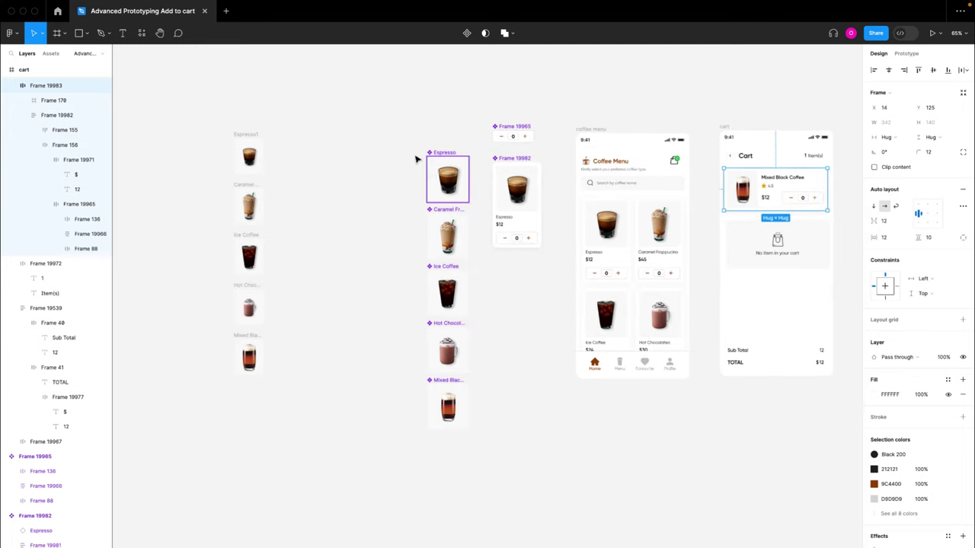
drag(416, 157, 399, 138)
drag(473, 246, 477, 427)
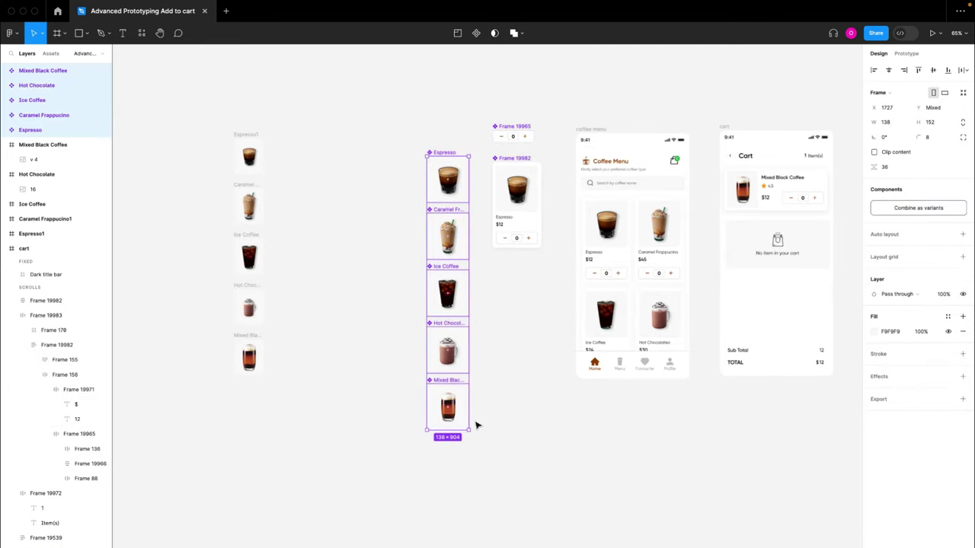
drag(457, 367, 183, 357)
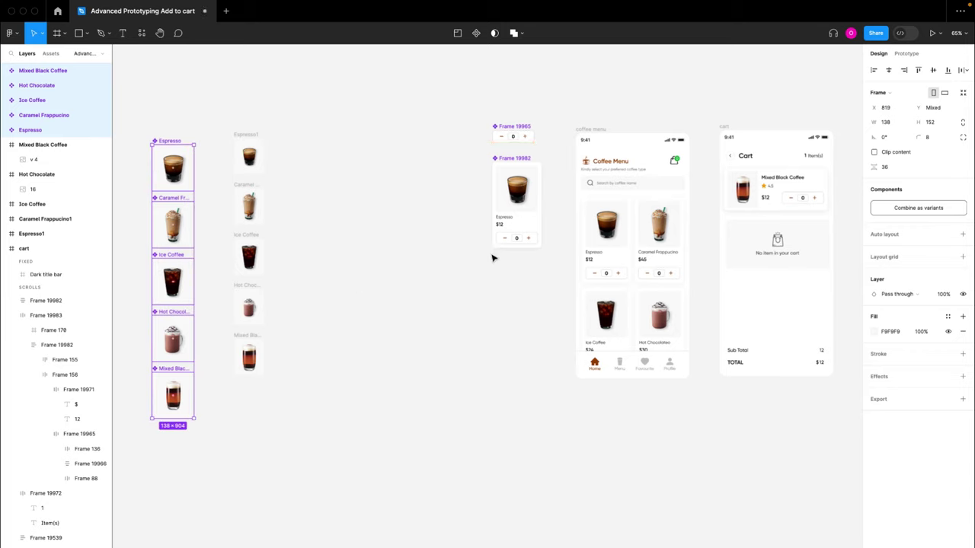
click(482, 121)
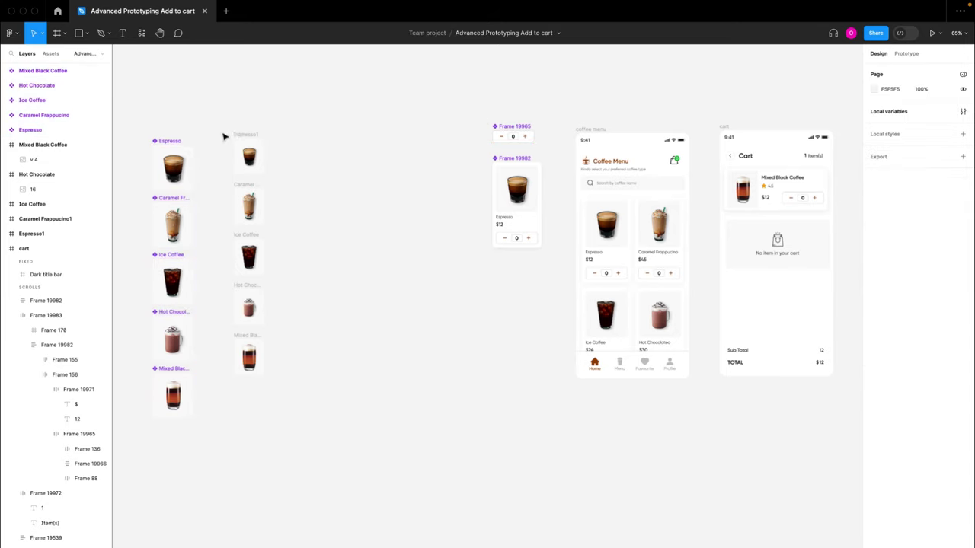
drag(223, 136, 309, 440)
drag(262, 317, 452, 403)
- Duplicate the cart screen's Mixed Black Coffee item card onto the empty canvas left of the plain image frames
click(759, 191)
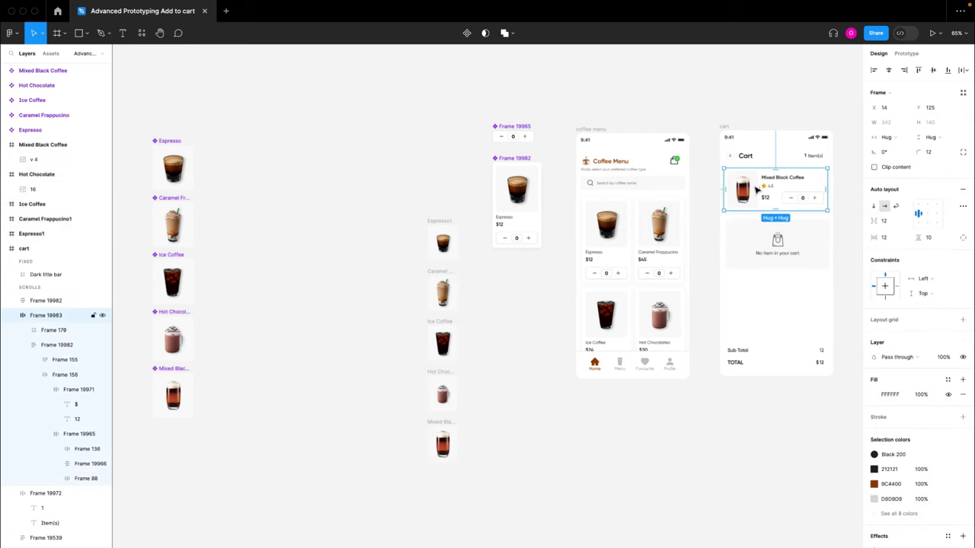
scroll(757, 190, up, 3)
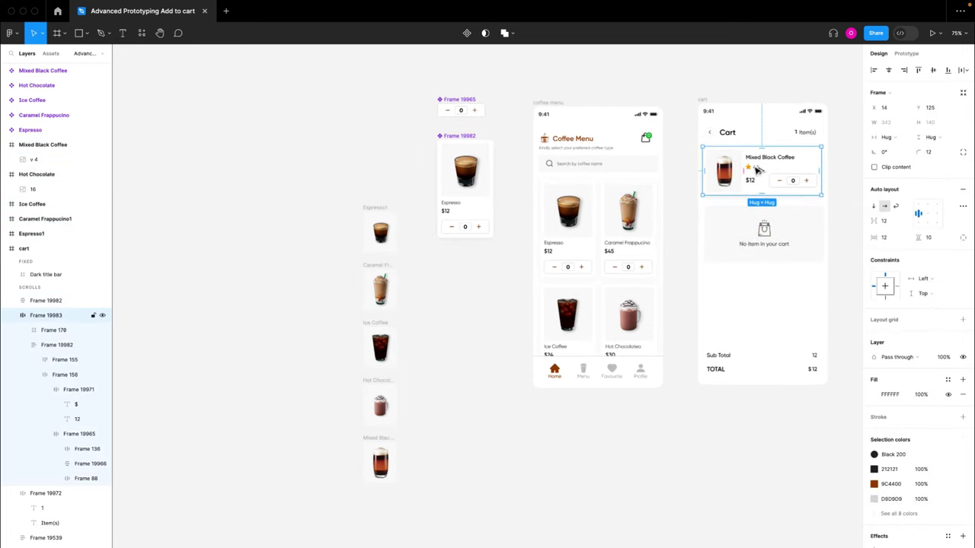
drag(757, 169, 235, 259)
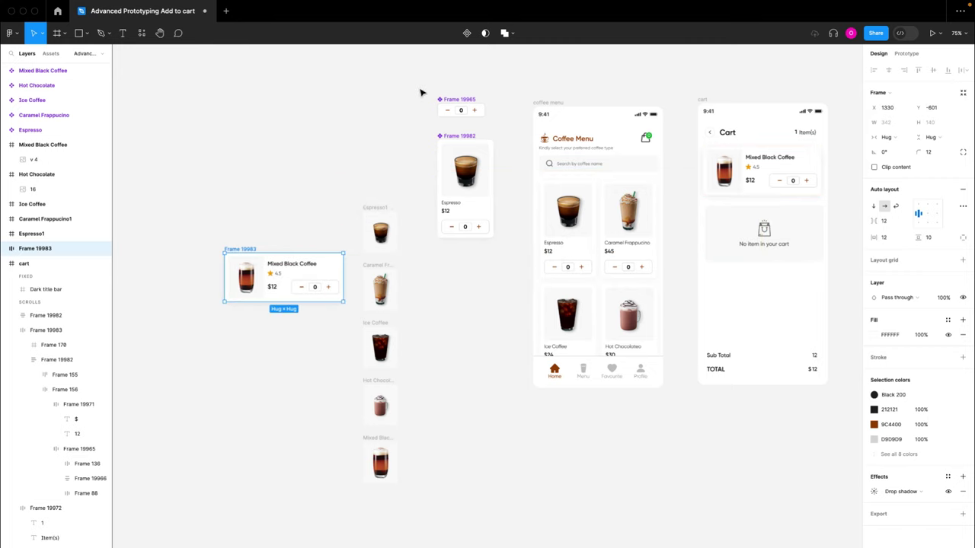
- Move the Frame 19965 quantity stepper and Frame 19982 product card components together beside the five coffee image components
drag(420, 92, 507, 274)
scroll(507, 275, down, 5)
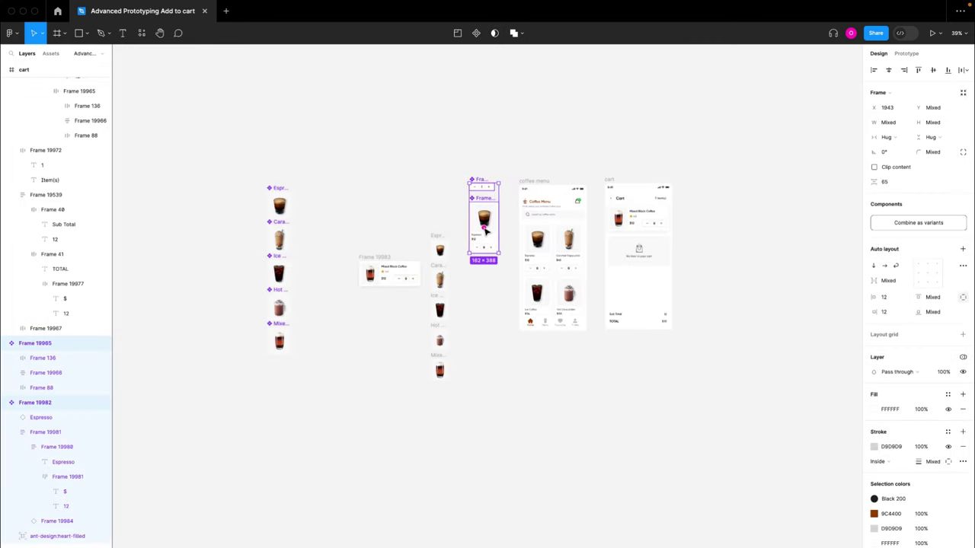
drag(485, 230, 331, 241)
key(Escape)
drag(464, 172, 332, 241)
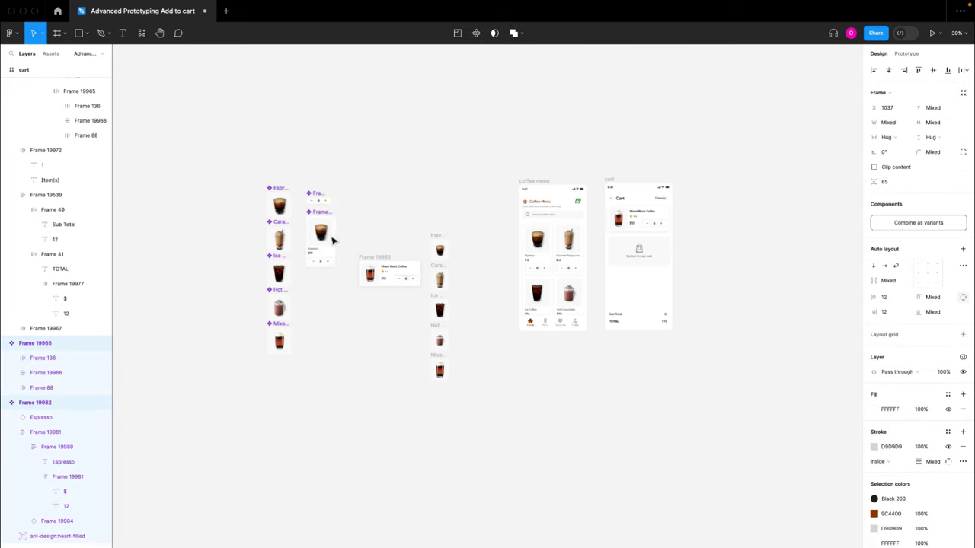
scroll(318, 195, up, 10)
click(358, 250)
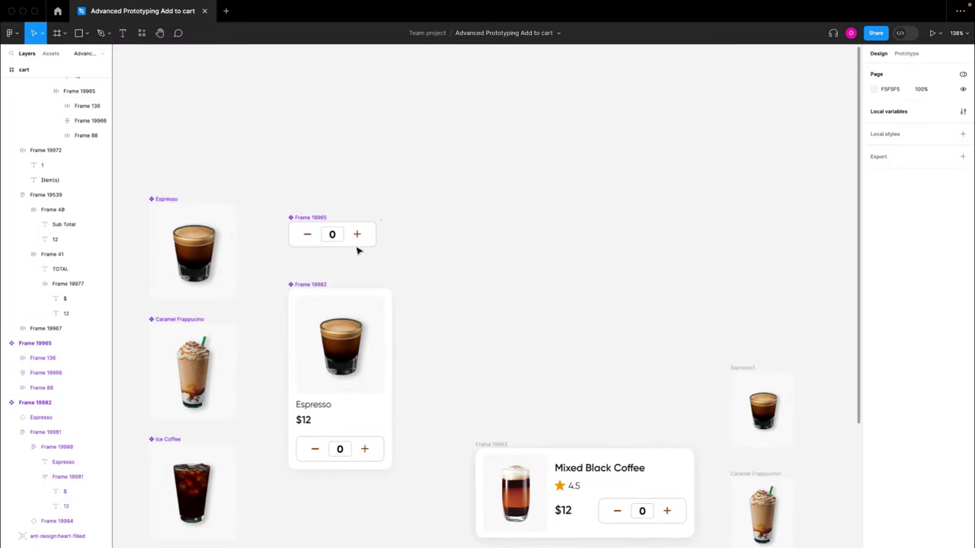
- Place the copied Mixed Black Coffee card to the right of the five plain image frames and move those frames up and left
scroll(355, 248, down, 2)
scroll(467, 340, down, 3)
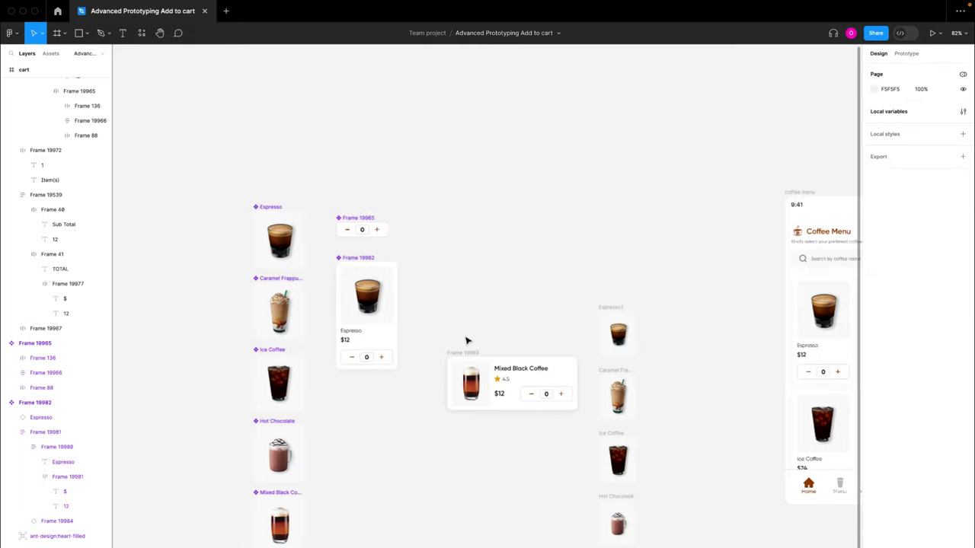
scroll(402, 341, right, 2)
drag(385, 338, 559, 214)
drag(499, 282, 602, 545)
drag(546, 442, 502, 341)
click(453, 339)
scroll(453, 338, up, 1)
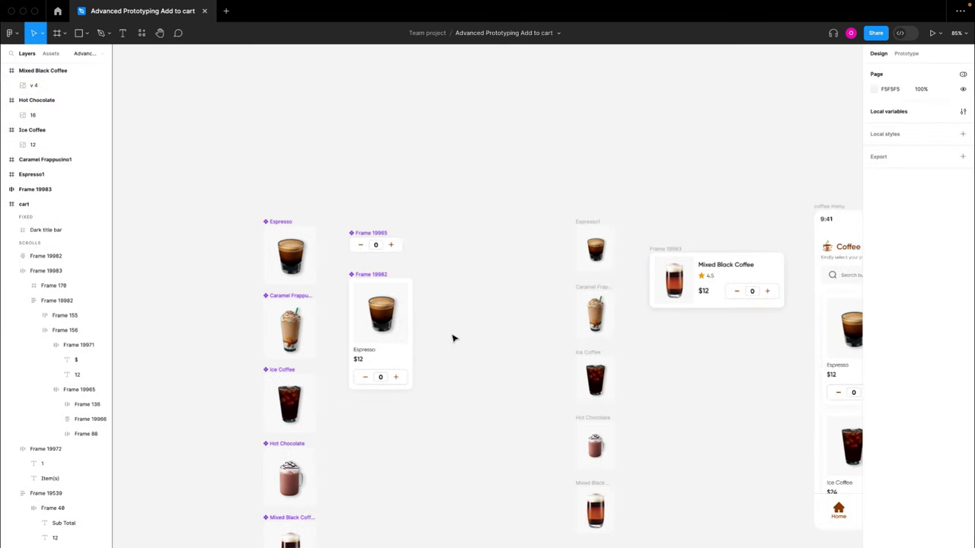
- Examine the rearranged components and compare the cart screen's Mixed Black Coffee item with its copy on the canvas
scroll(246, 208, up, 5)
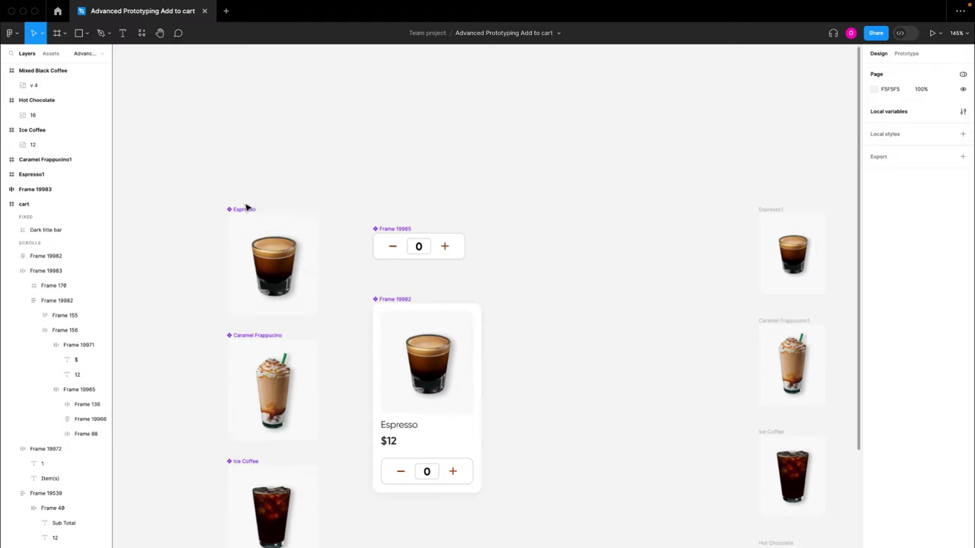
scroll(459, 379, down, 5)
scroll(459, 379, up, 4)
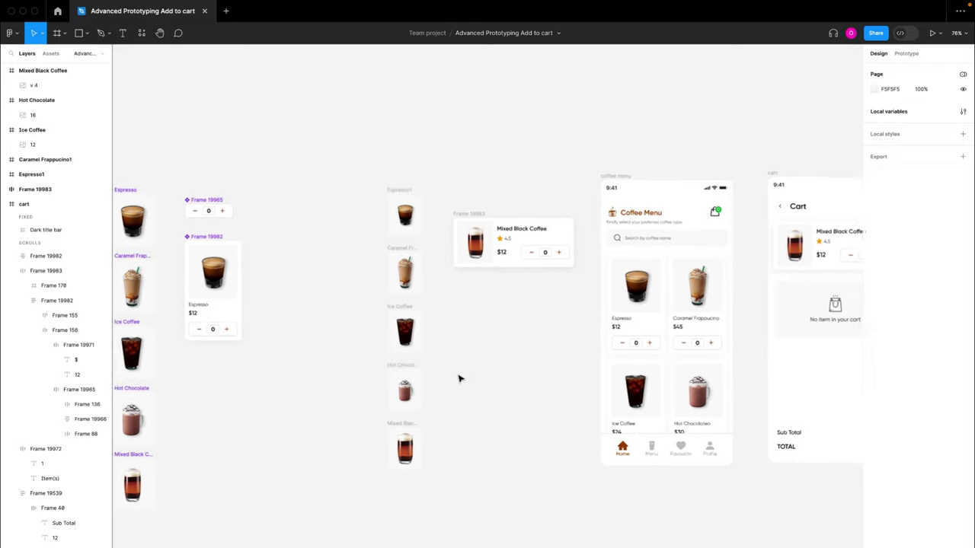
scroll(459, 379, right, 3)
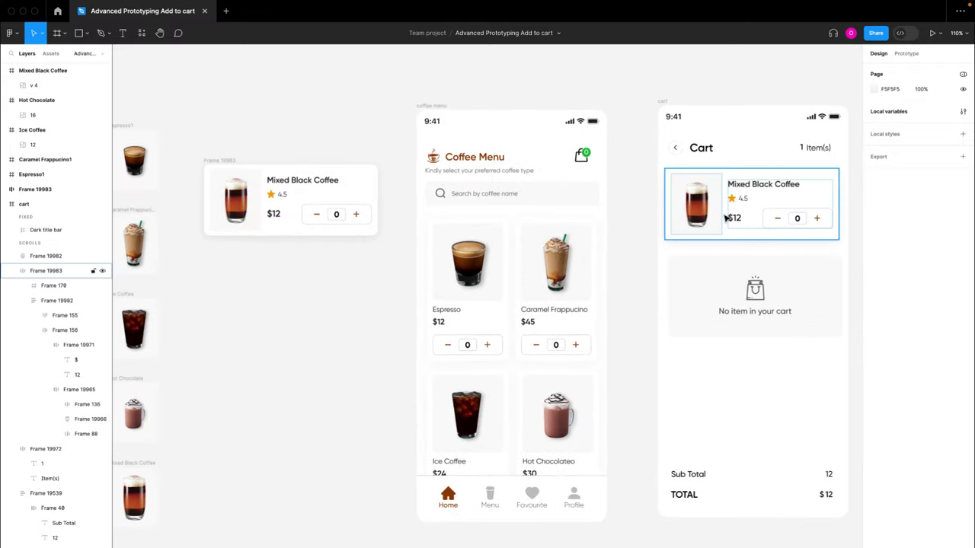
click(715, 177)
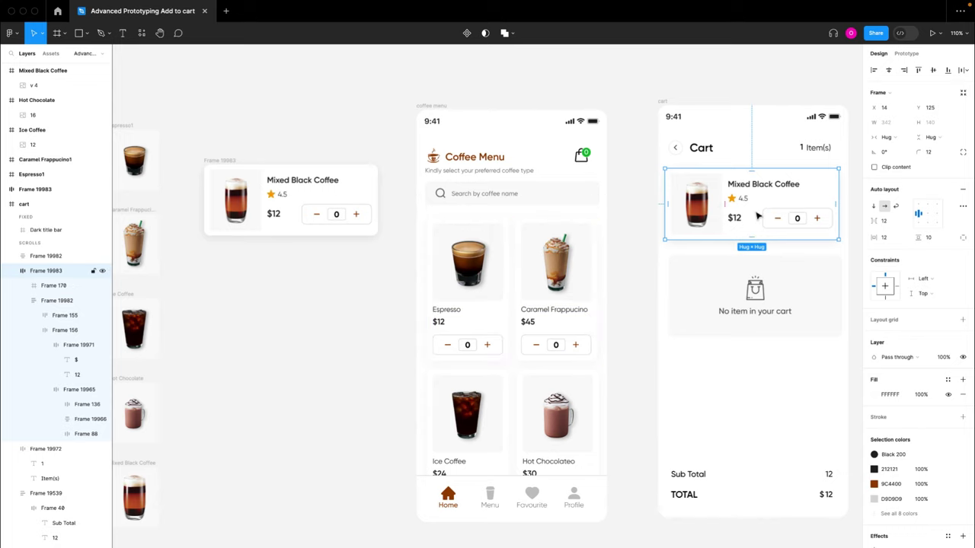
click(662, 102)
click(652, 102)
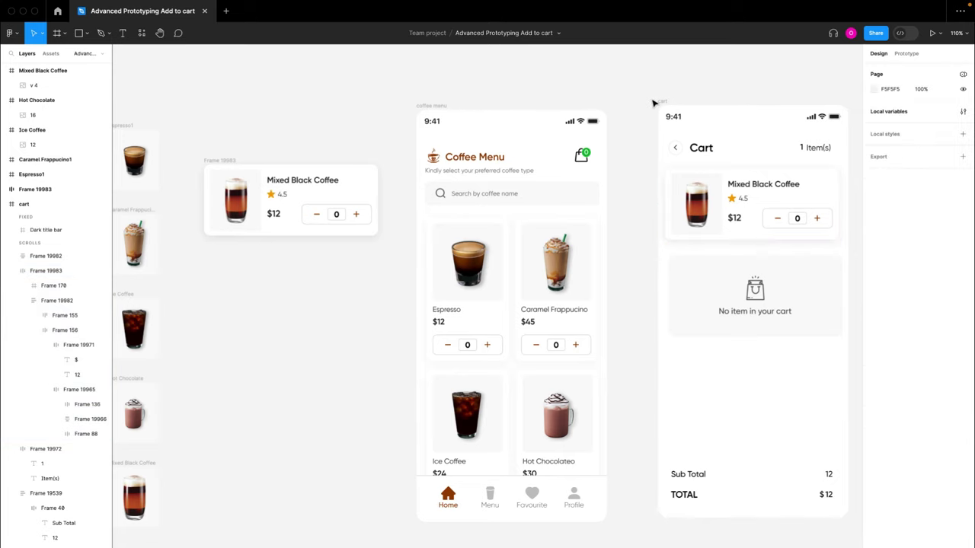
scroll(652, 104, left, 3)
scroll(457, 264, down, 2)
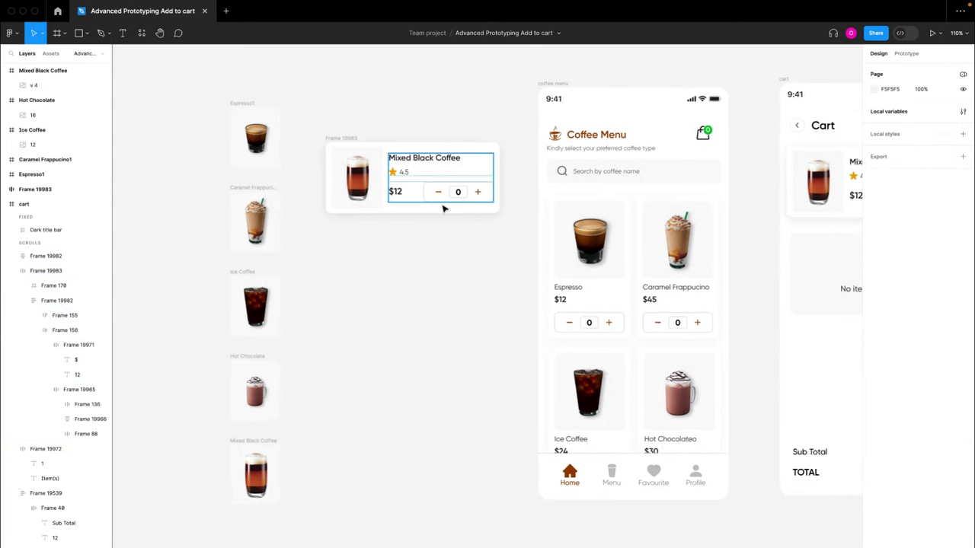
- Create an instance of the Frame 19965 quantity stepper component on the canvas and cut it for reuse in the cart item card
click(467, 192)
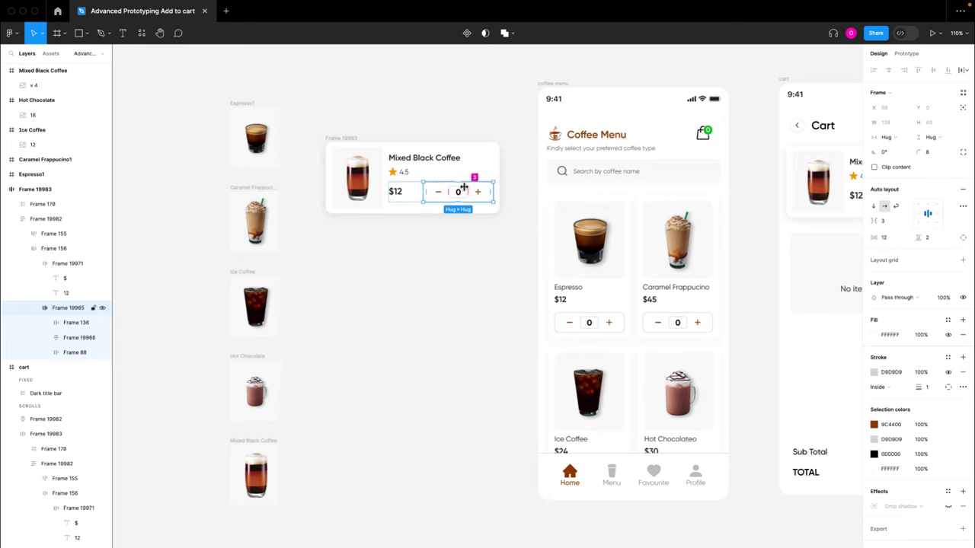
scroll(464, 193, down, 5)
scroll(379, 205, up, 6)
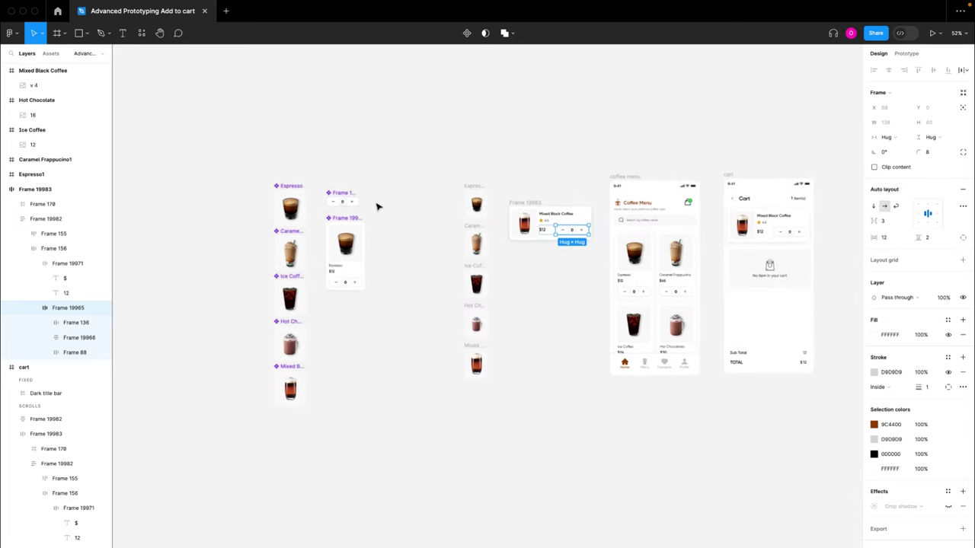
click(352, 202)
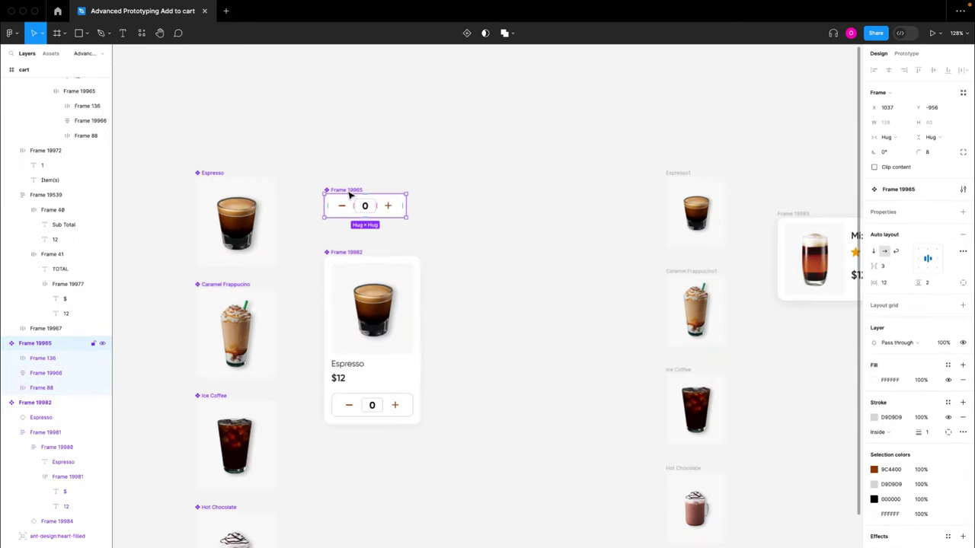
drag(391, 194, 546, 194)
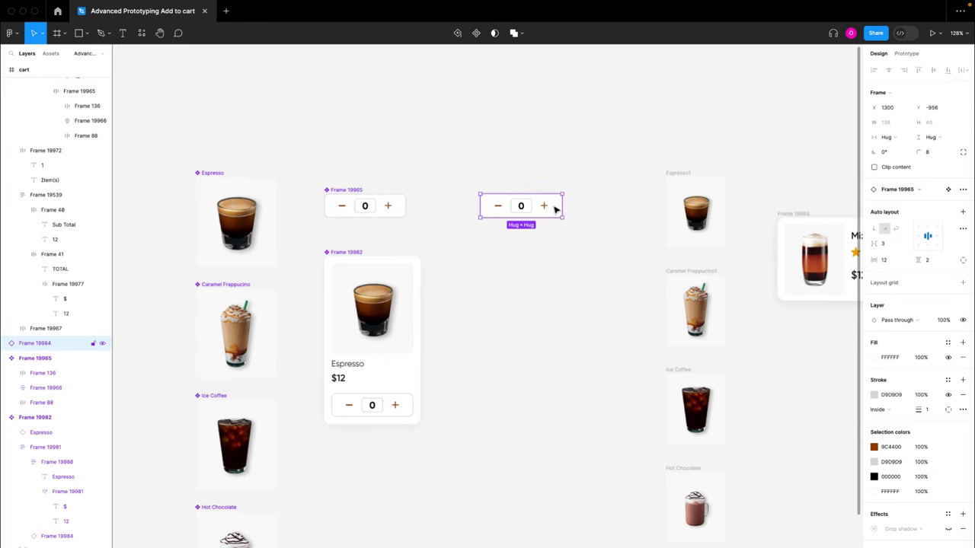
key(Delete)
- Replace the quantity stepper in the Mixed Black Coffee card copy with the cut stepper instance
scroll(555, 211, right, 6)
scroll(555, 211, up, 2)
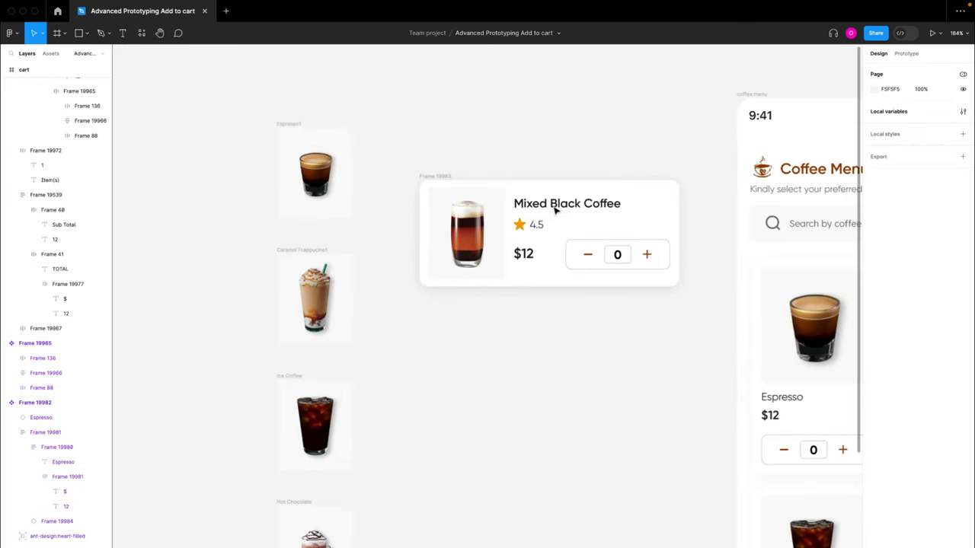
click(628, 264)
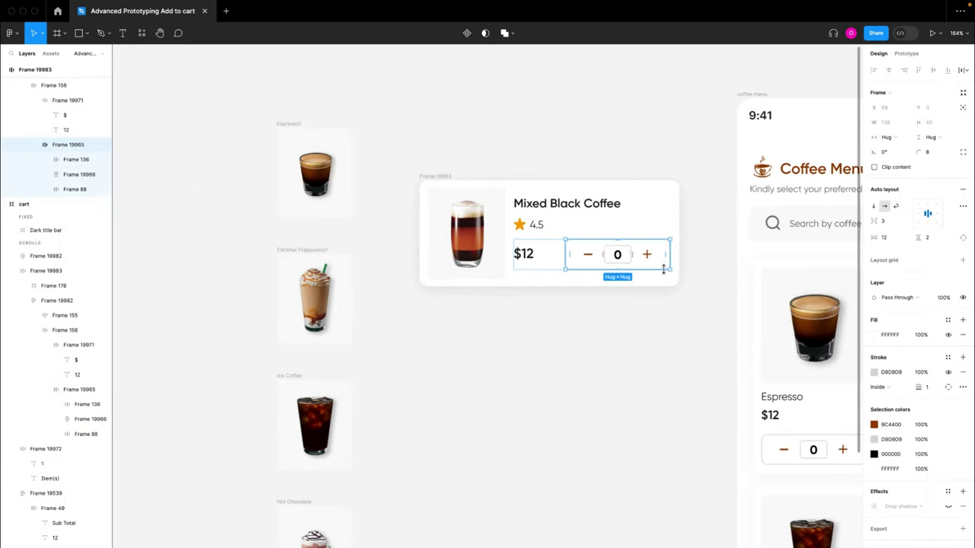
right_click(653, 262)
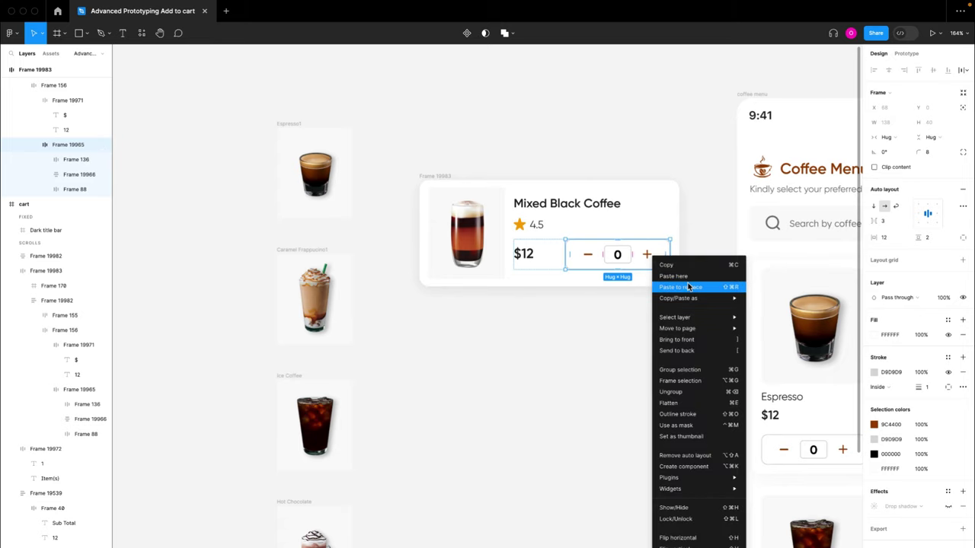
click(655, 282)
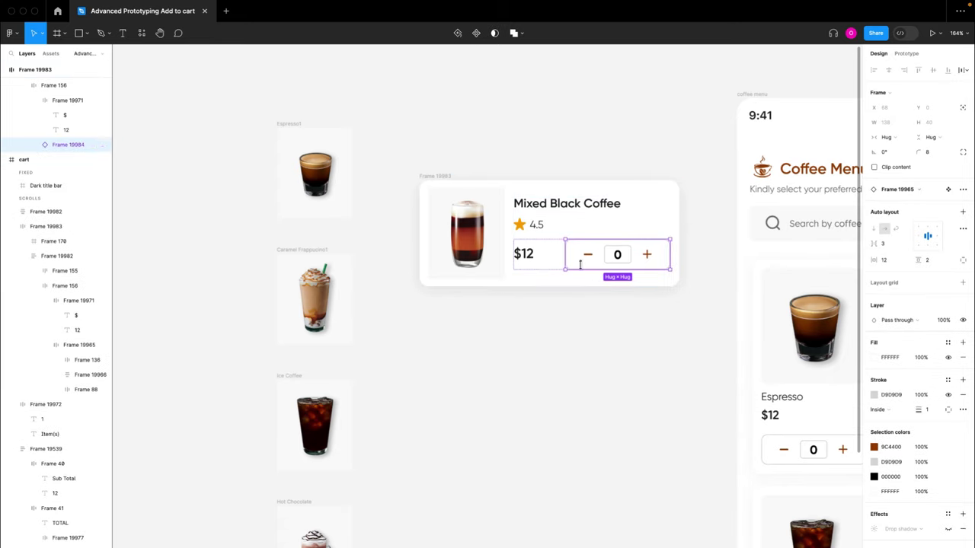
click(588, 333)
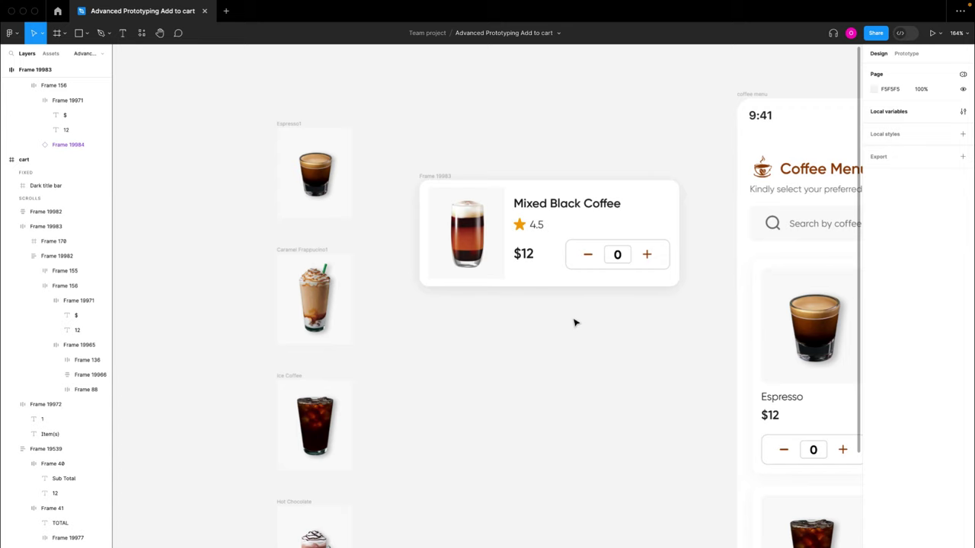
- Convert the Frame 19983 Mixed Black Coffee card on the canvas into a component
click(441, 178)
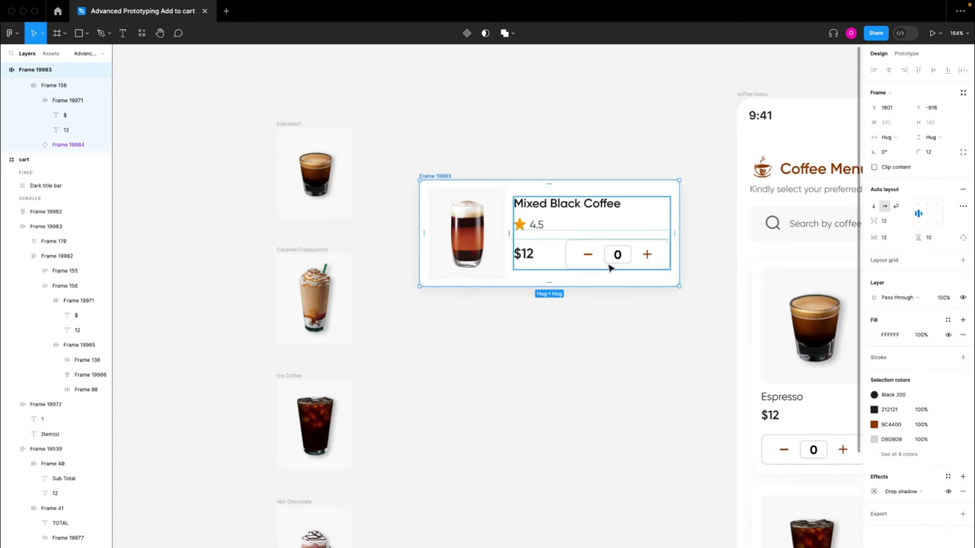
click(466, 33)
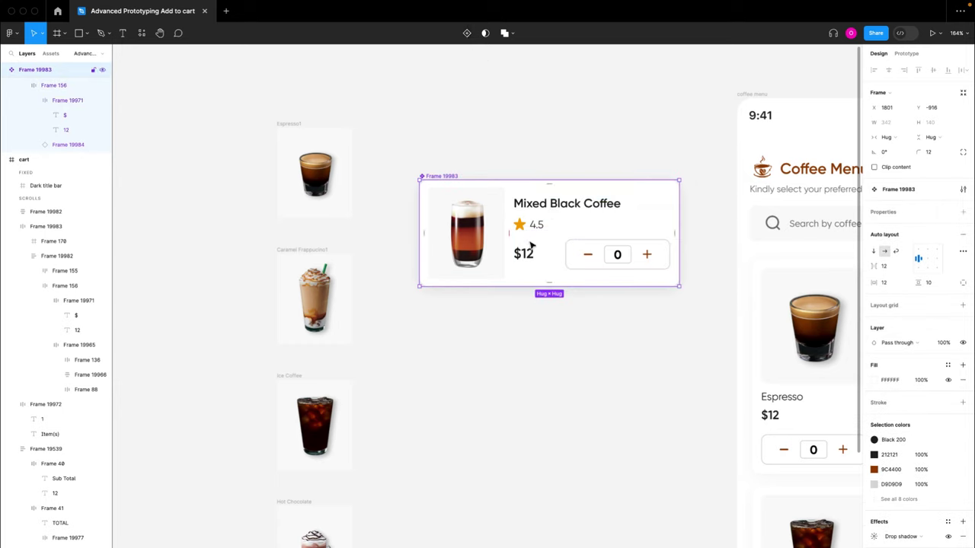
- Bind the Mixed Black Coffee title text in the Frame 19983 component to the Product Name variable
scroll(530, 245, down, 3)
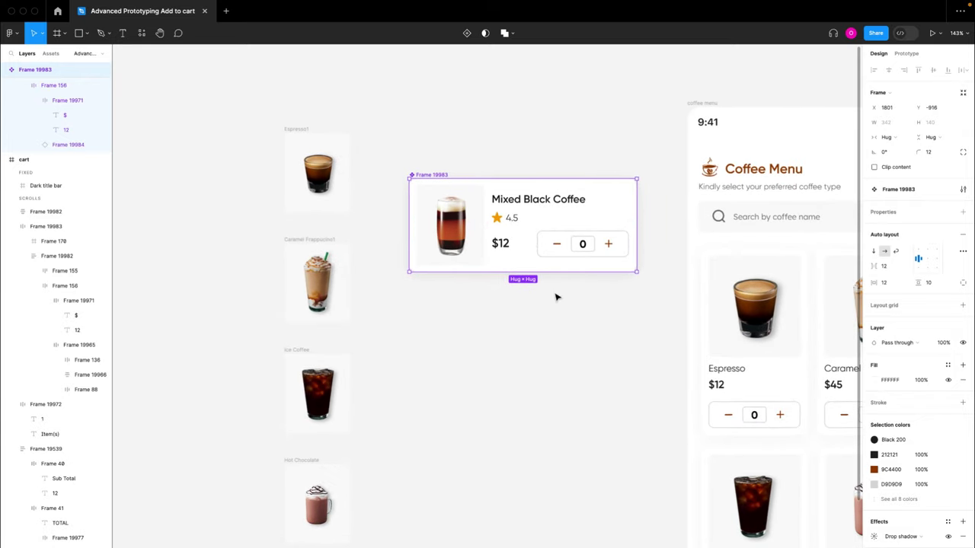
click(544, 201)
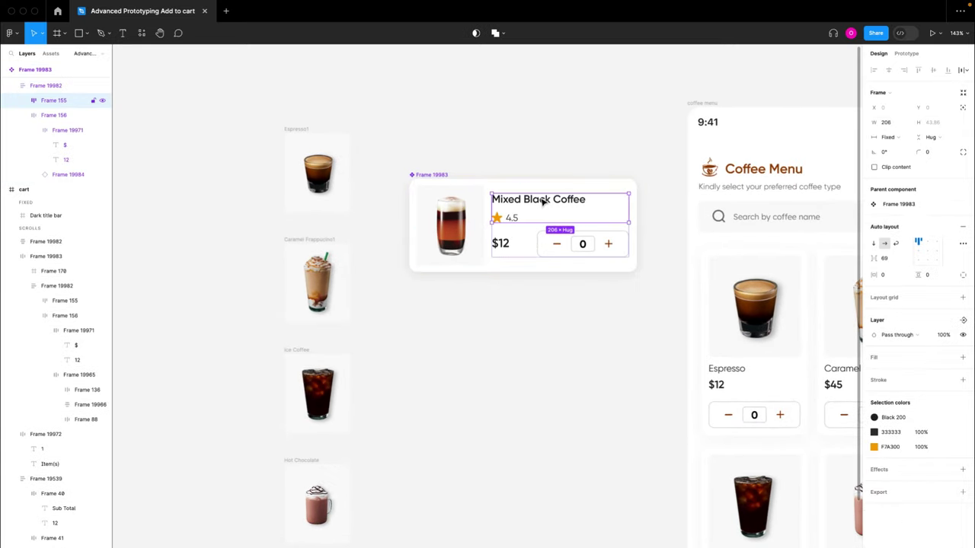
click(564, 177)
double_click(541, 200)
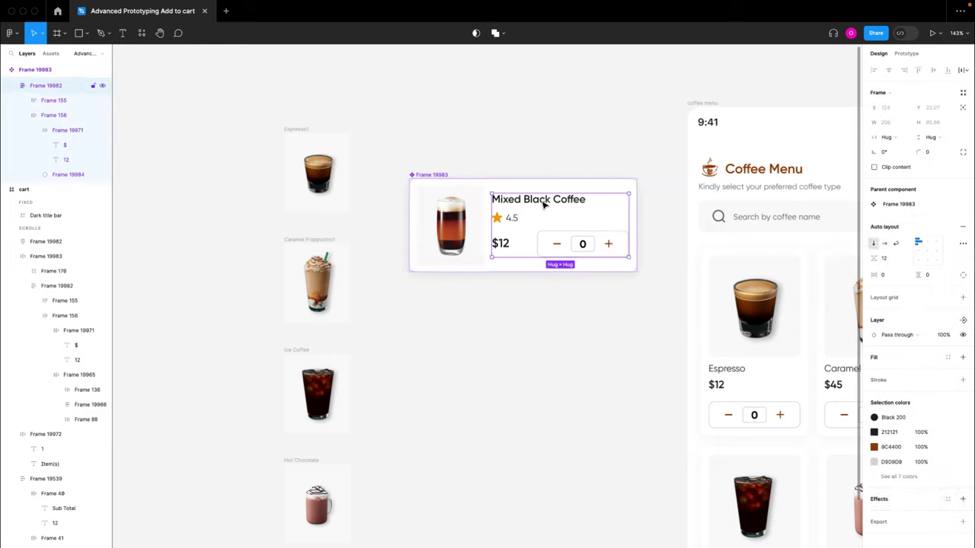
click(543, 203)
click(543, 202)
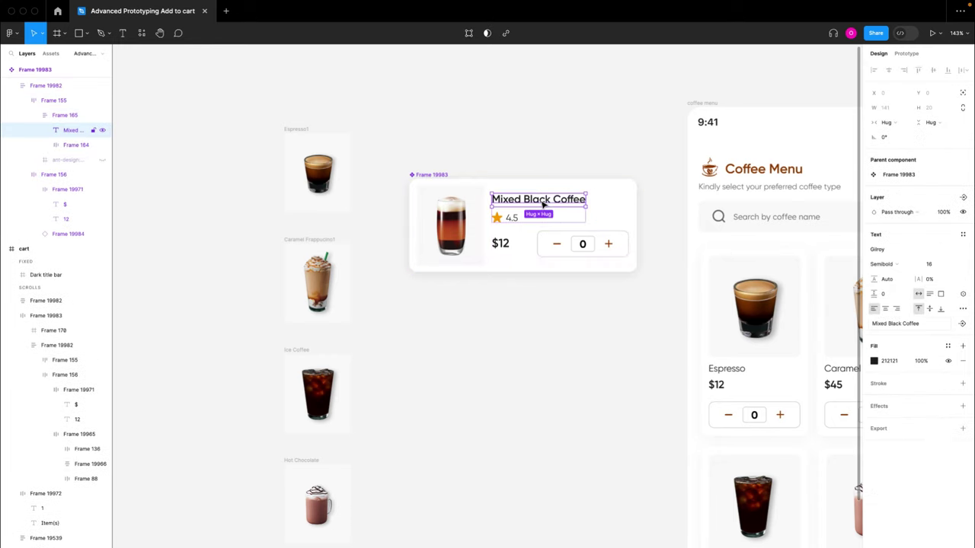
click(964, 296)
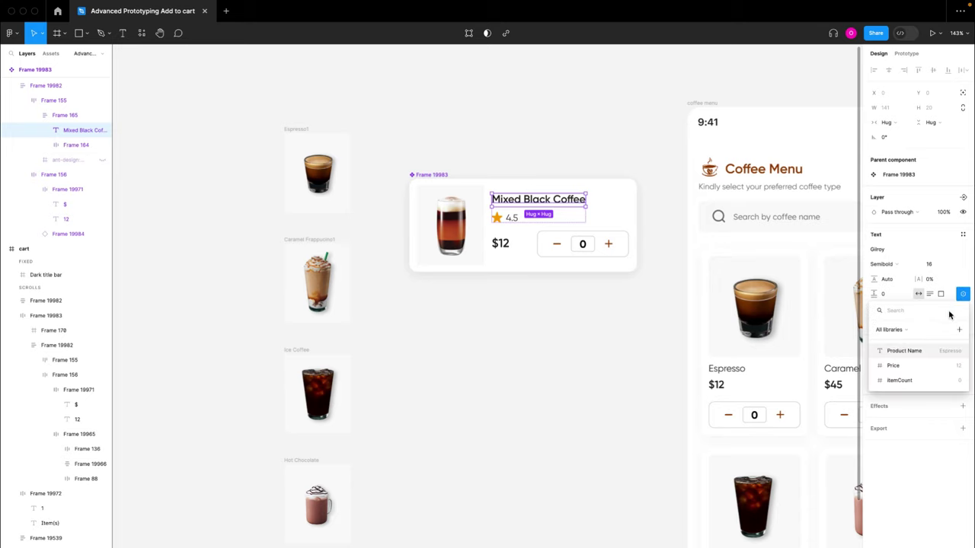
click(912, 353)
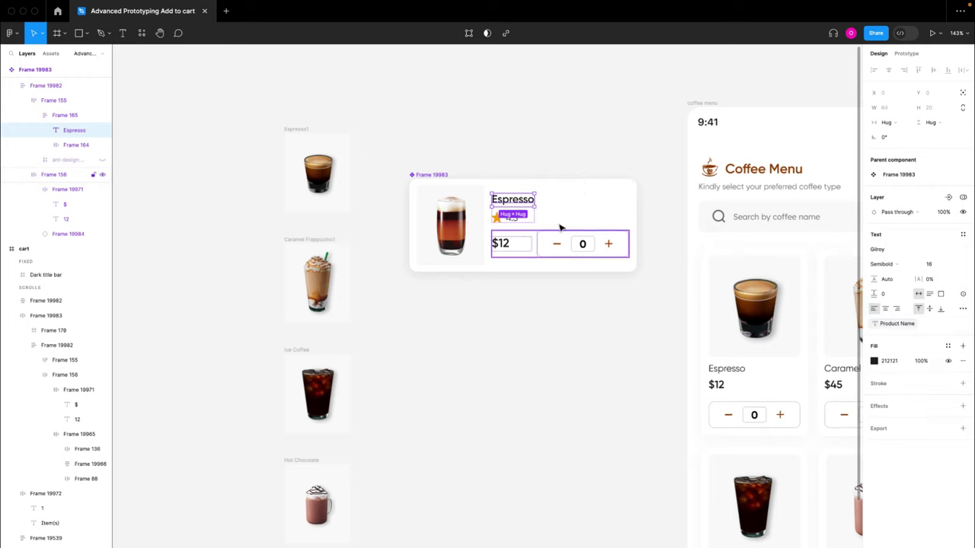
- Bind the price number beside the dollar sign in the Frame 19983 component to the Price variable
click(510, 242)
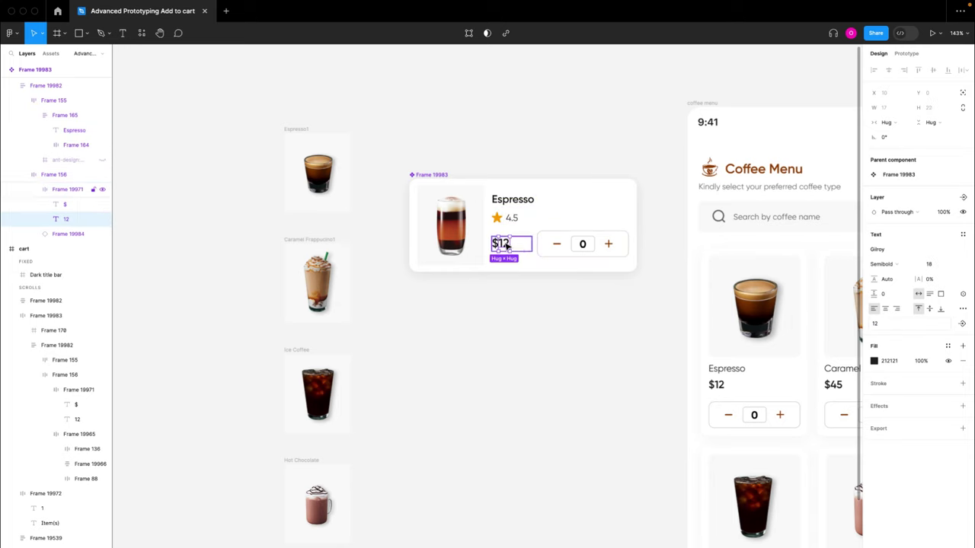
scroll(518, 248, up, 5)
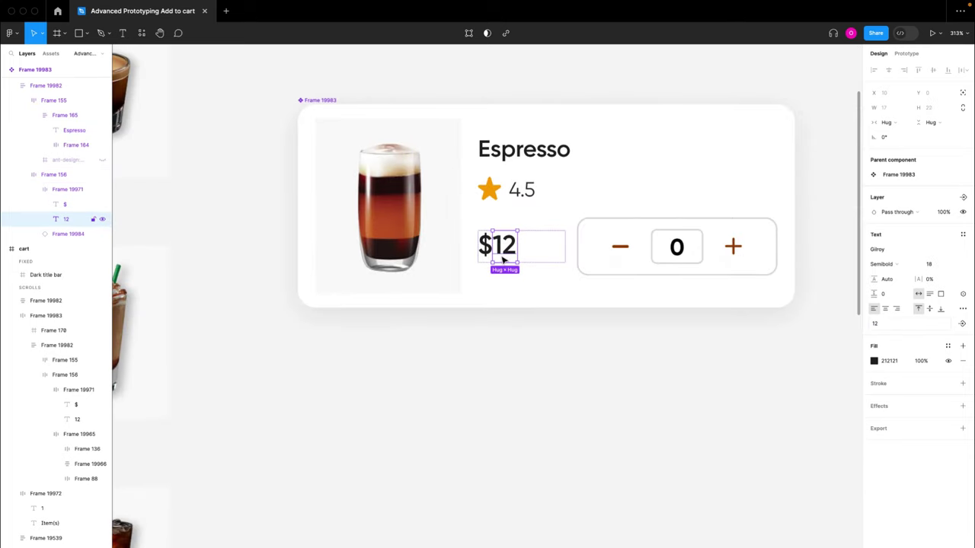
click(487, 254)
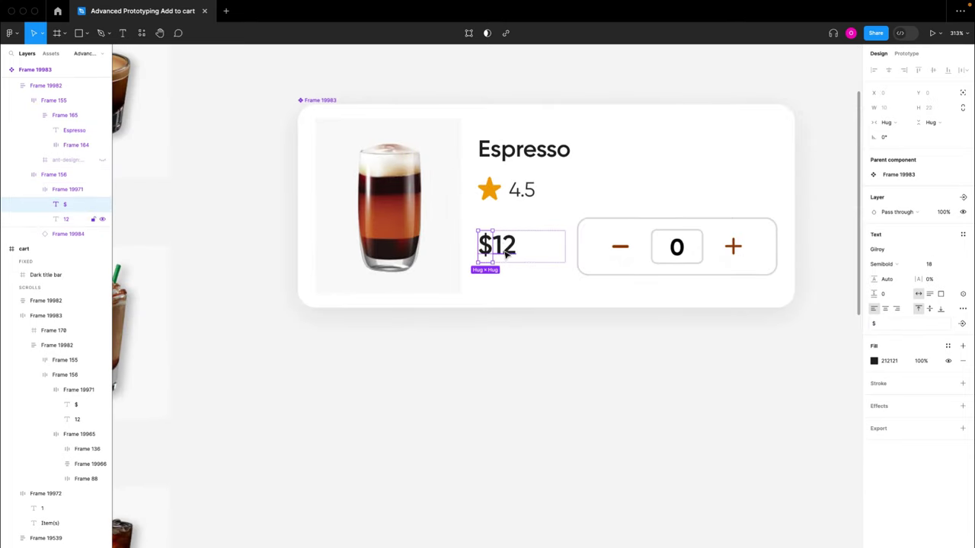
click(508, 255)
click(489, 254)
click(507, 254)
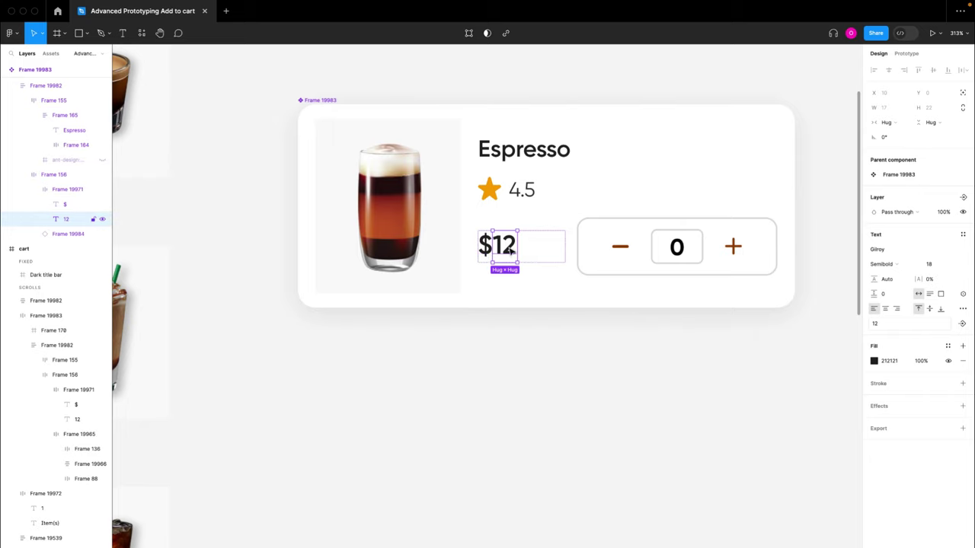
click(962, 294)
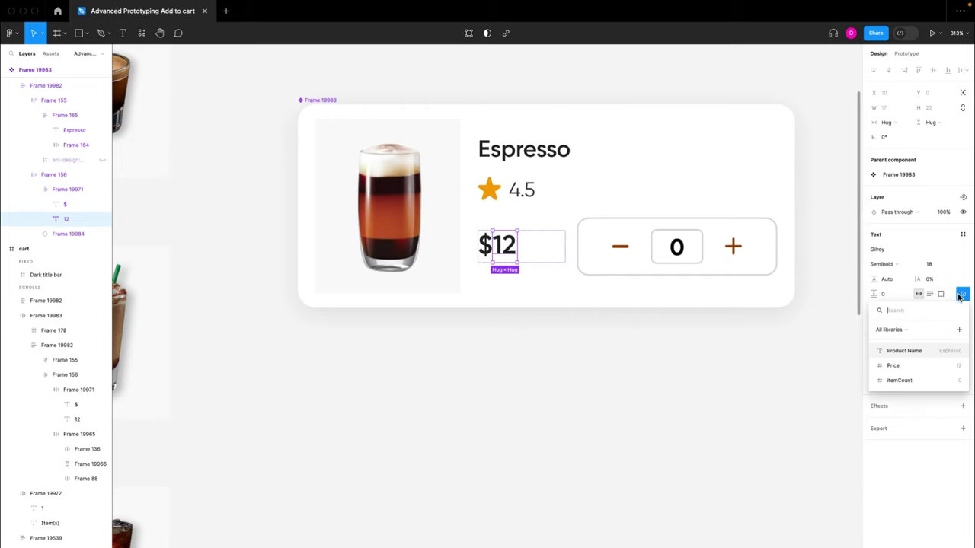
click(910, 367)
click(683, 366)
- Create an instance of the Frame 19983 card component below the original and cut it for use on the cart screen
scroll(682, 366, down, 5)
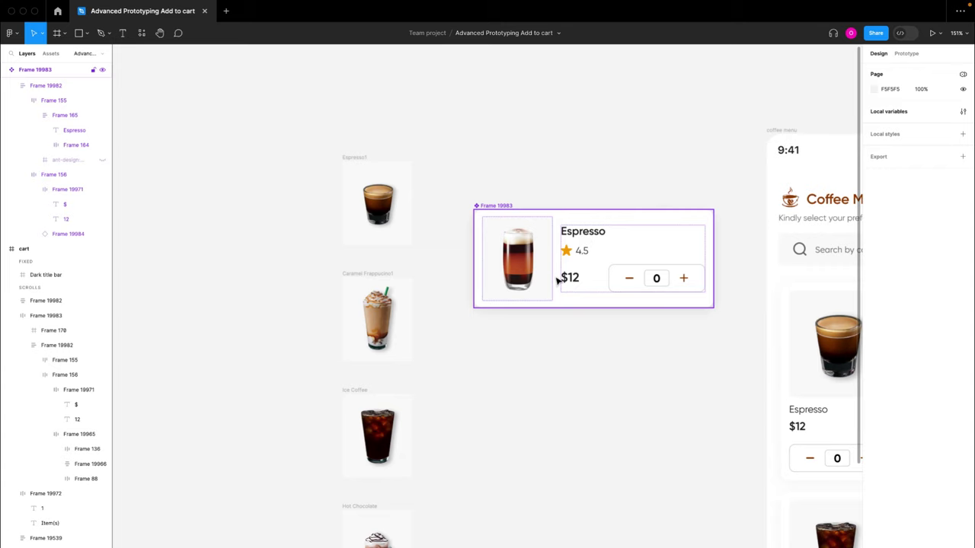
scroll(559, 280, down, 3)
click(550, 249)
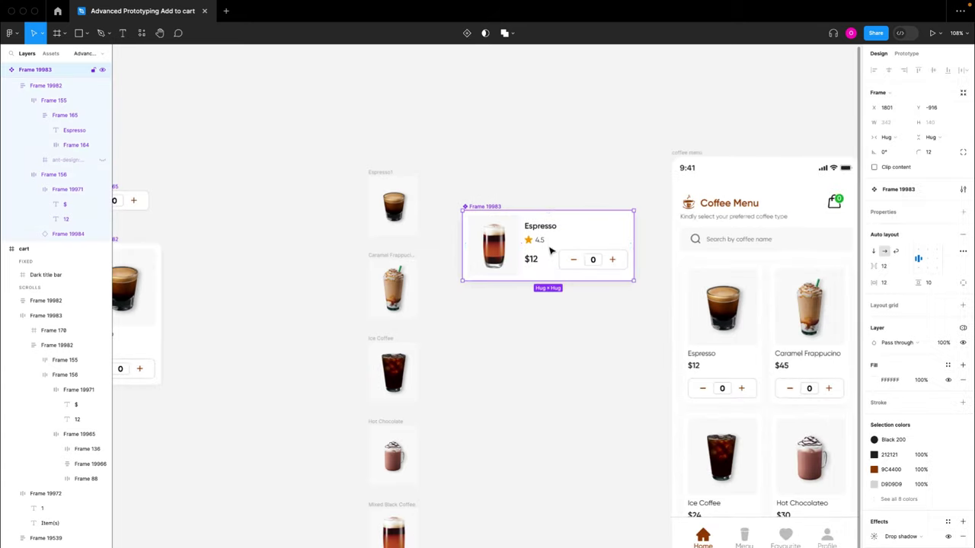
key(ctrl+d)
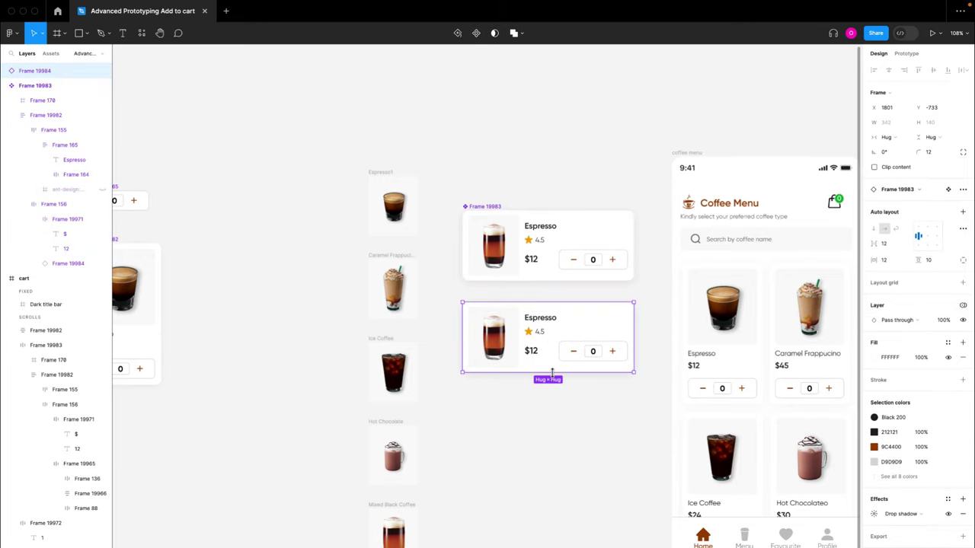
scroll(553, 374, right, 3)
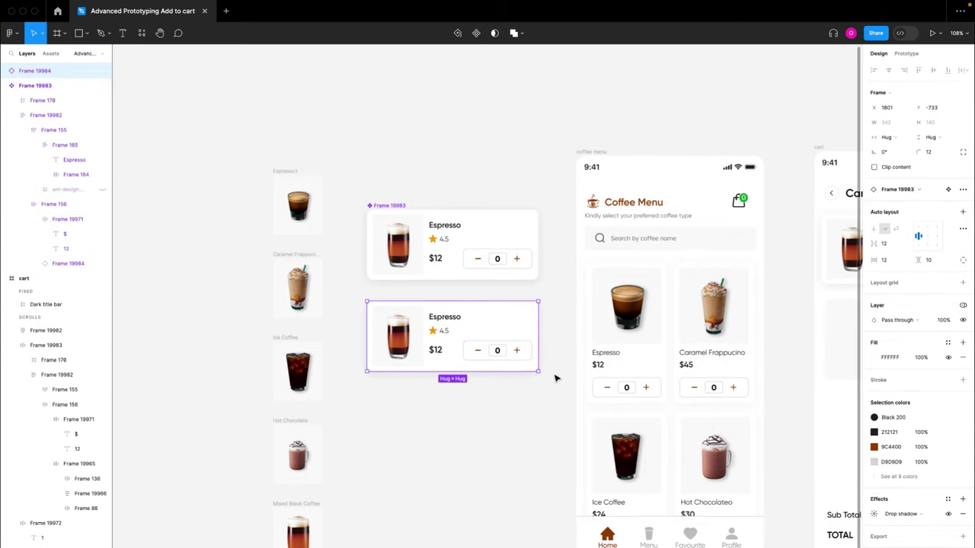
click(483, 422)
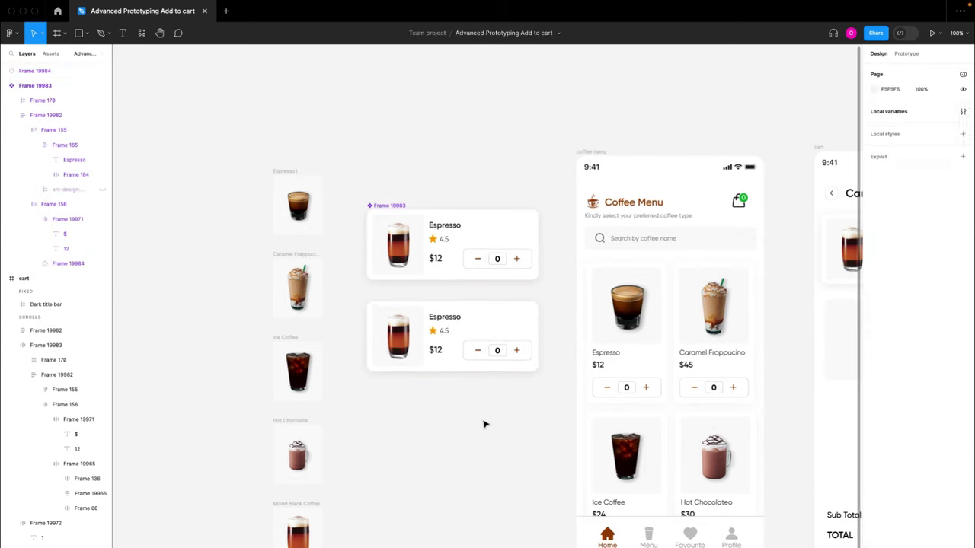
click(485, 333)
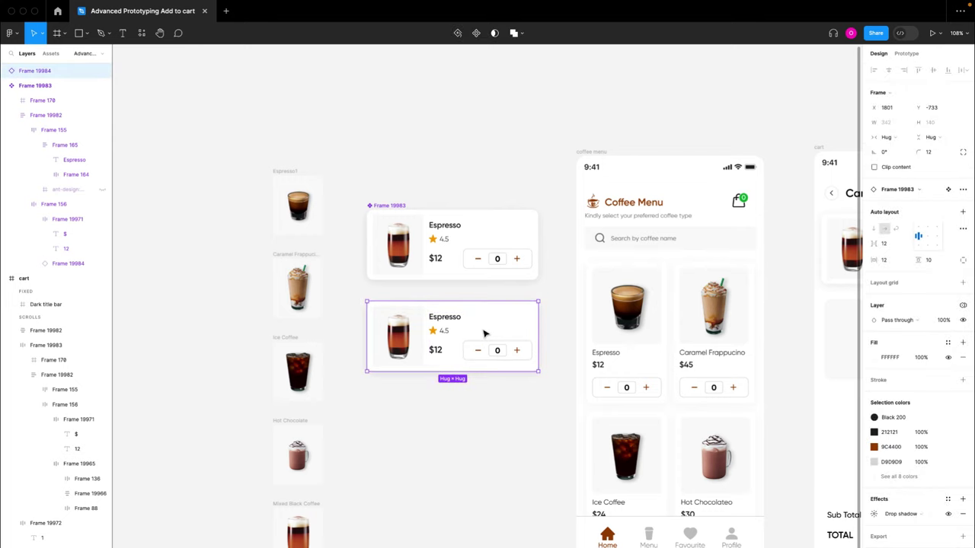
key(Delete)
- Replace the cart screen's Mixed Black Coffee item with the cut Frame 19983 card instance
scroll(518, 345, right, 10)
click(565, 264)
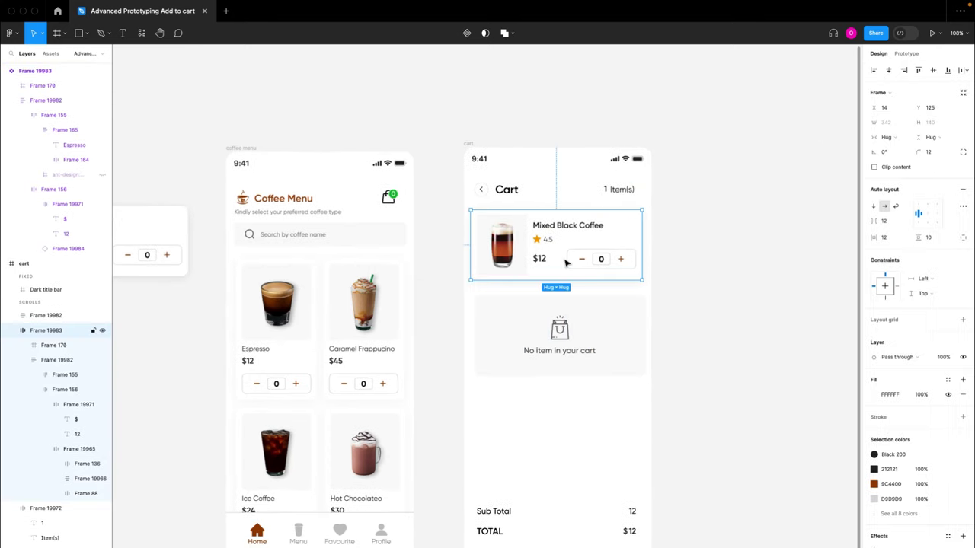
right_click(565, 264)
click(612, 285)
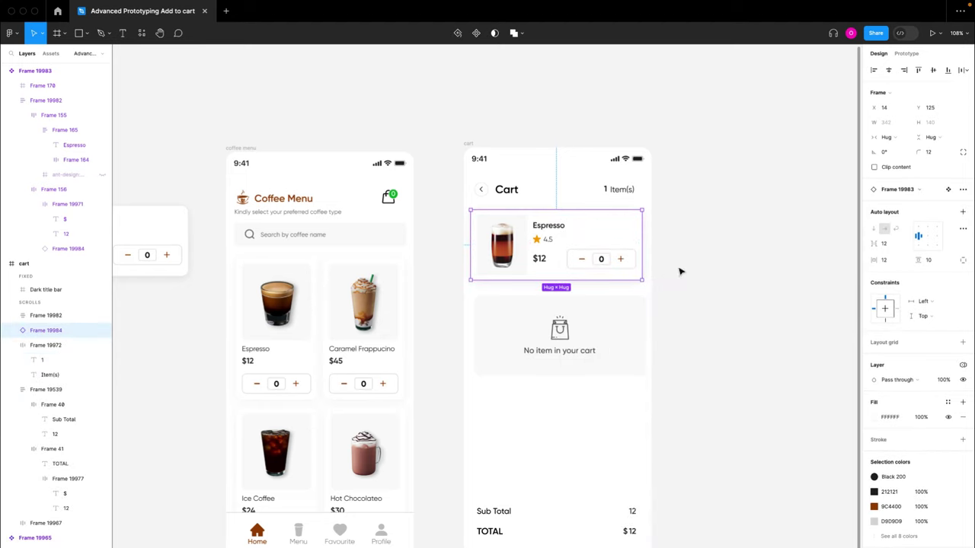
- Move the "No item in your cart" frame out of the cart screen onto the empty canvas to its right
scroll(533, 255, left, 5)
scroll(502, 256, down, 5)
scroll(481, 257, left, 3)
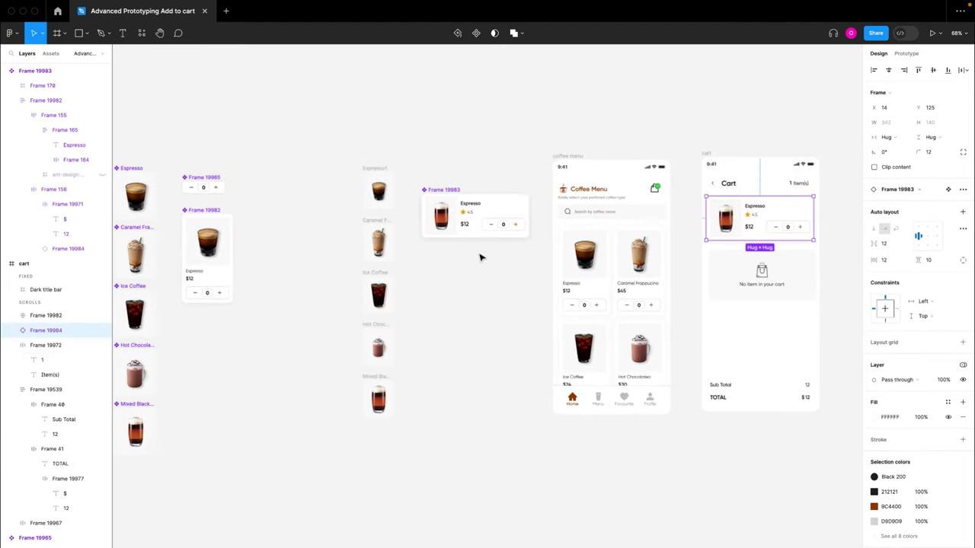
scroll(480, 257, up, 6)
click(450, 196)
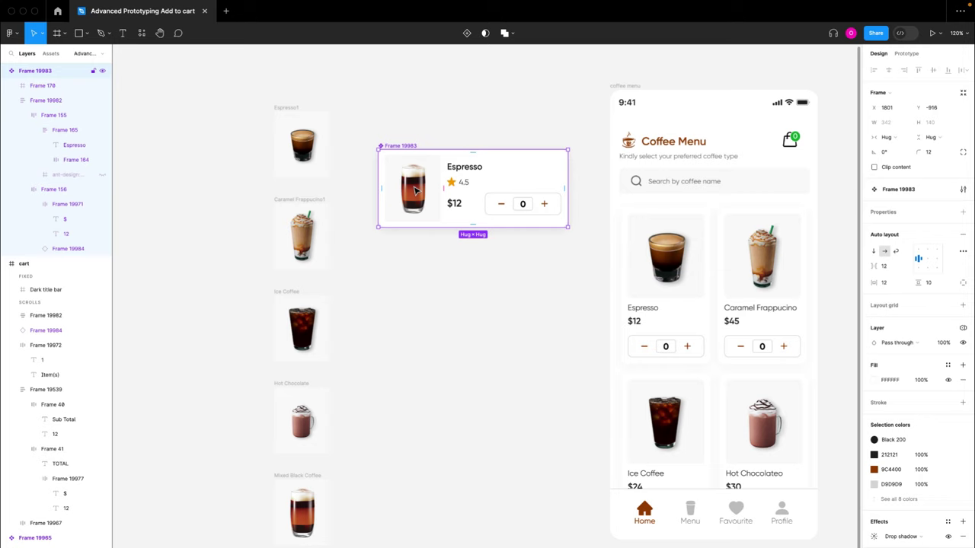
scroll(438, 199, right, 5)
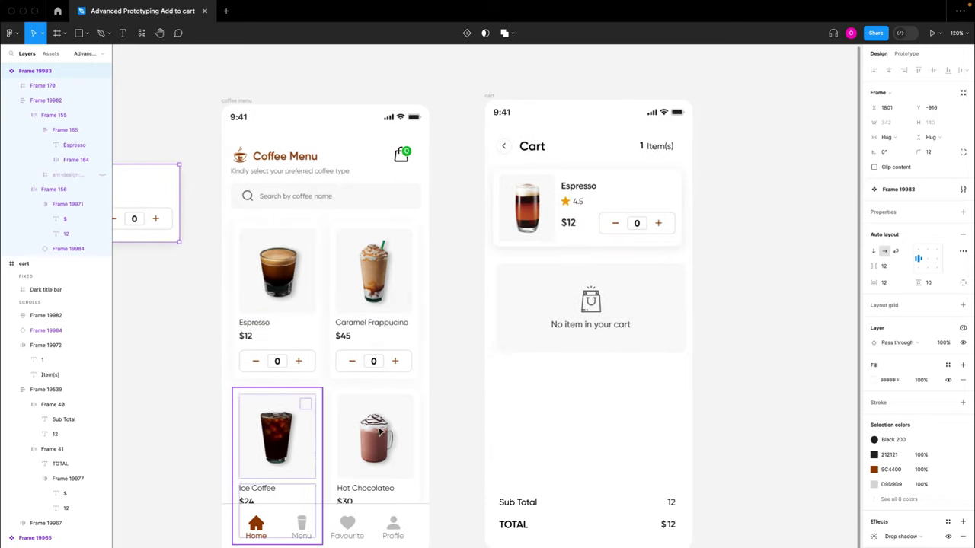
drag(556, 323, 759, 169)
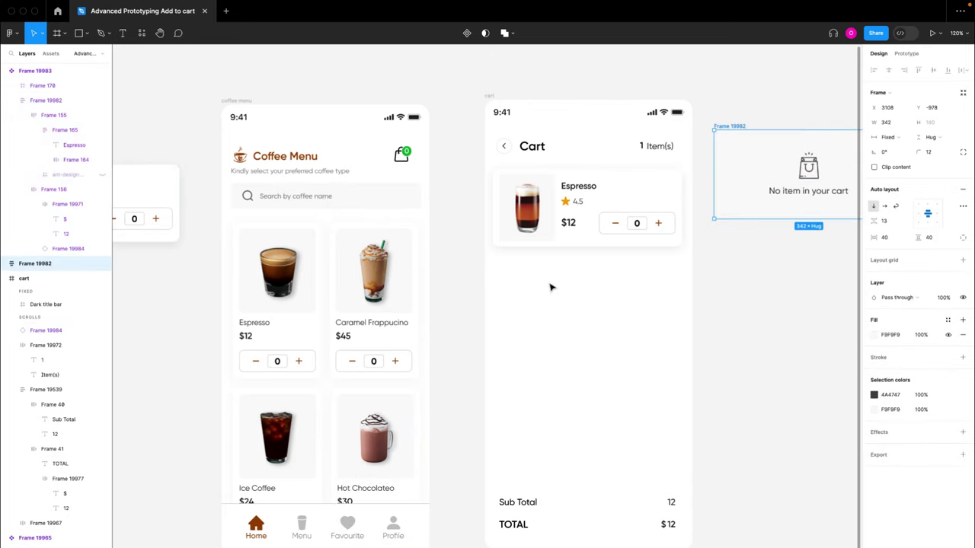
- Duplicate the cart screen's Espresso item card directly below the original
click(563, 232)
drag(585, 231, 585, 303)
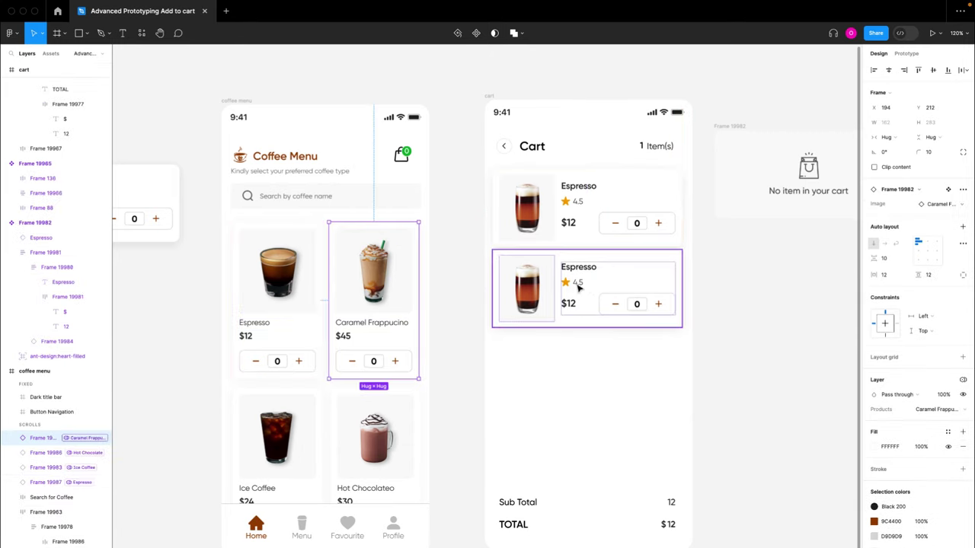
- Add a third Espresso item card to the cart screen and move all three cards onto the empty canvas beside it
key(ctrl+d)
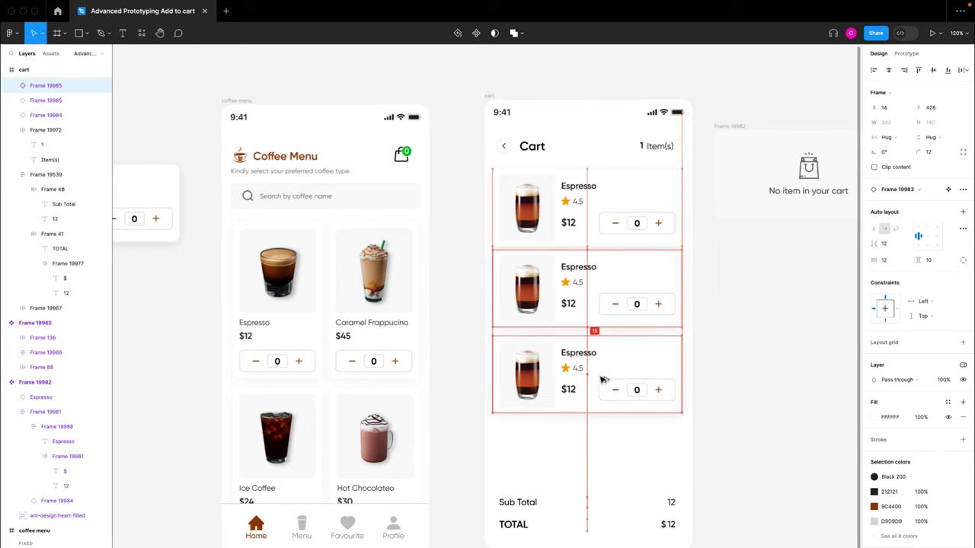
scroll(610, 389, right, 5)
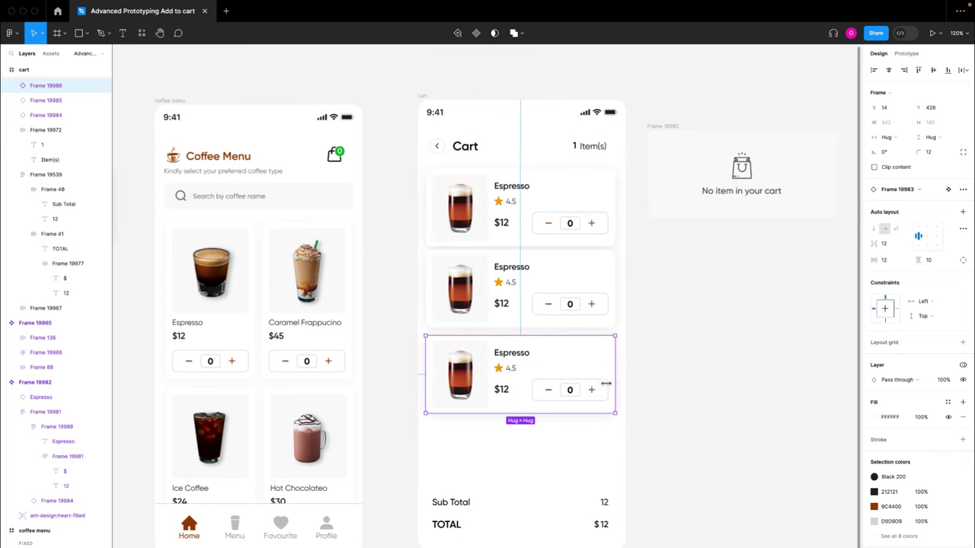
drag(387, 207, 516, 326)
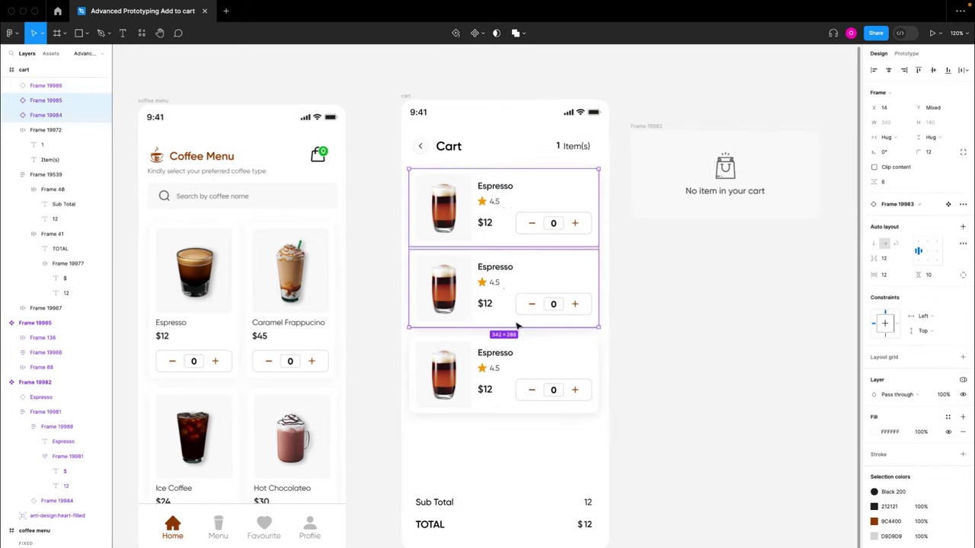
drag(385, 224, 545, 431)
key(ctrl+x)
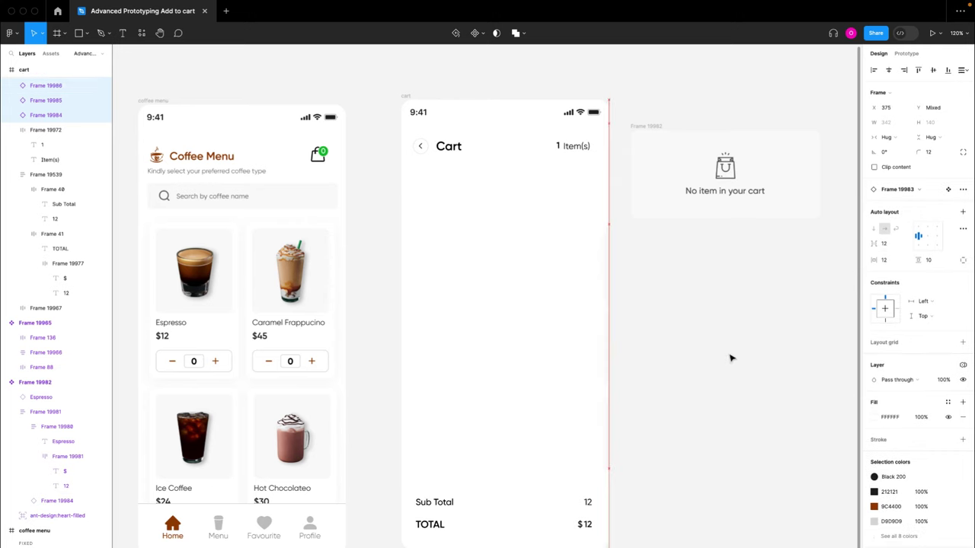
key(ctrl+v)
- Return the "No item in your cart" frame to the cart screen below its header and move the topmost Espresso card farther above the others
drag(650, 133, 430, 174)
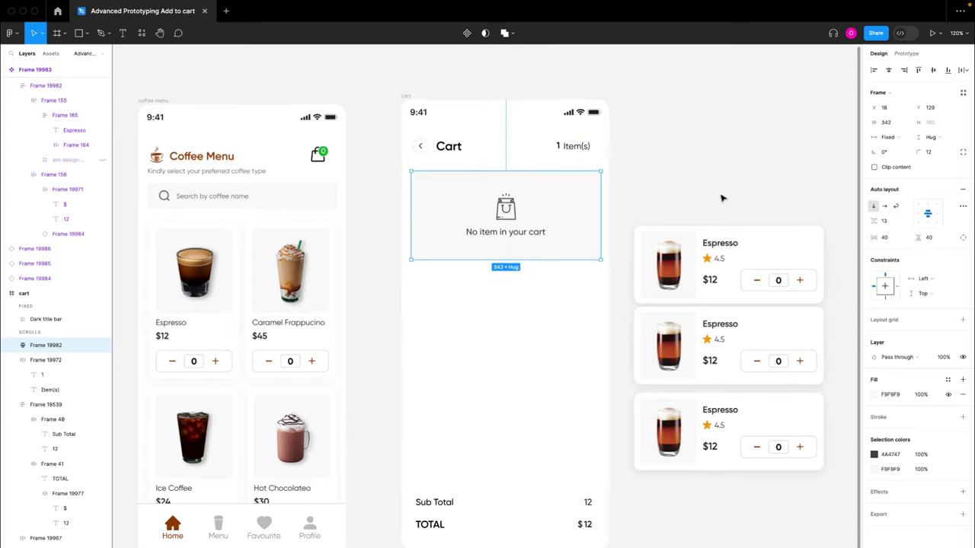
scroll(720, 195, right, 5)
scroll(720, 196, down, 2)
click(598, 204)
drag(598, 203, 598, 186)
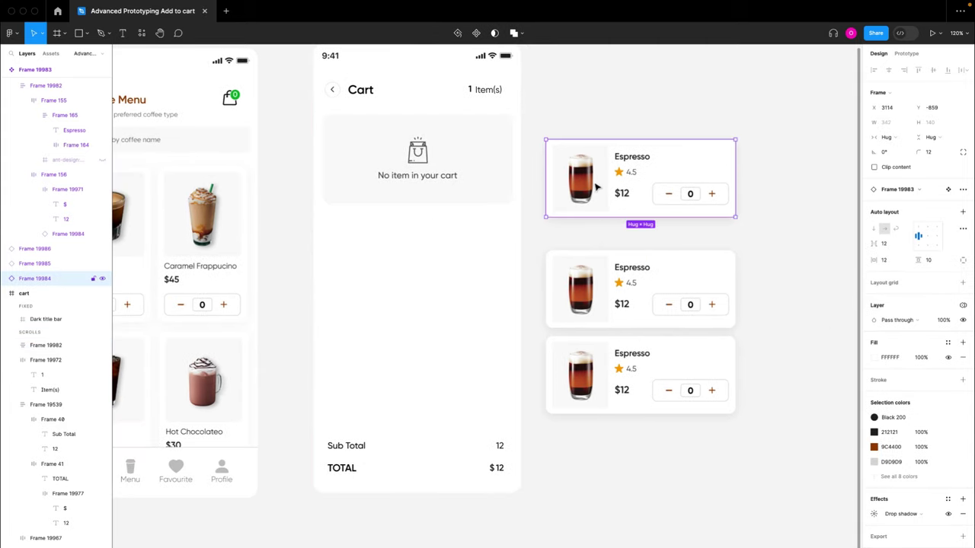
- Stack the three Espresso cards in a vertical auto layout with 38 spacing and release them as separate, evenly spaced cards
shift+click(644, 319)
shift+click(668, 350)
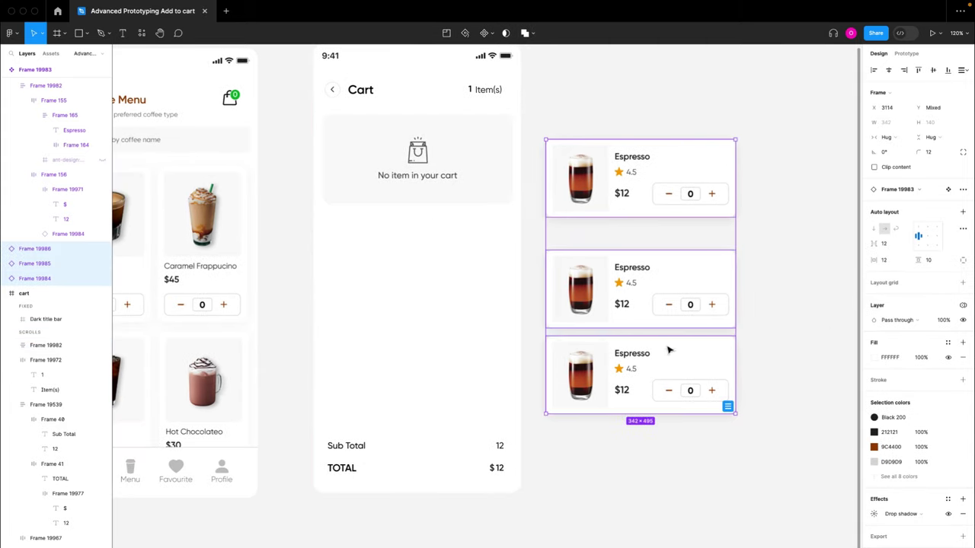
key(shift+a)
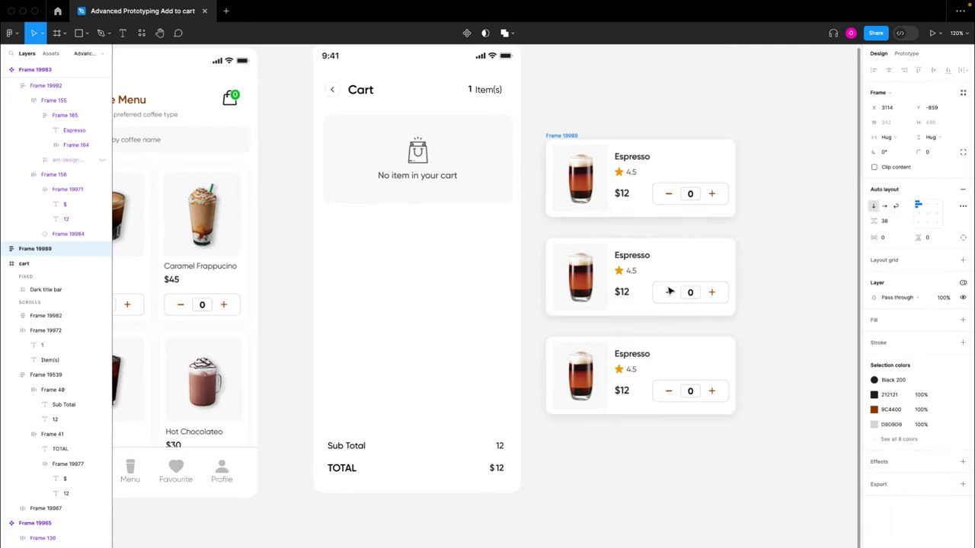
key(ctrl+z)
scroll(696, 281, up, 5)
scroll(696, 281, left, 2)
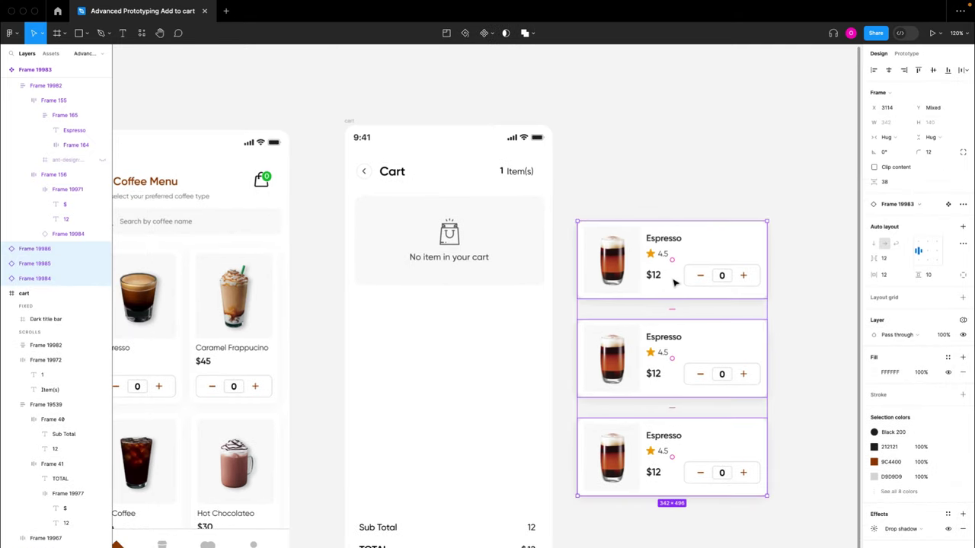
- Duplicate the lowest Espresso card beside the cart screen straight below itself to make a fourth card
drag(674, 283, 675, 197)
scroll(674, 197, down, 4)
scroll(675, 198, left, 1)
click(702, 326)
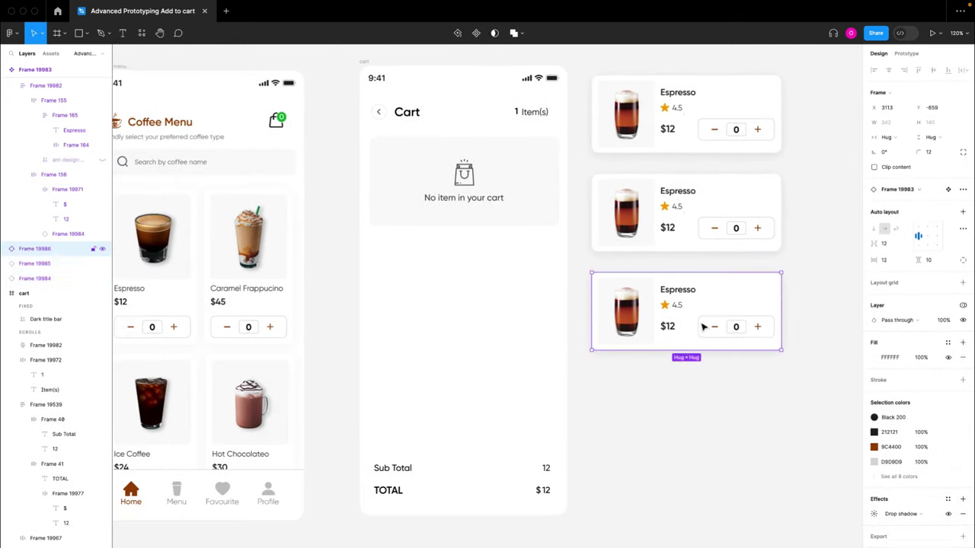
drag(703, 304, 704, 425)
scroll(704, 424, up, 1)
click(790, 403)
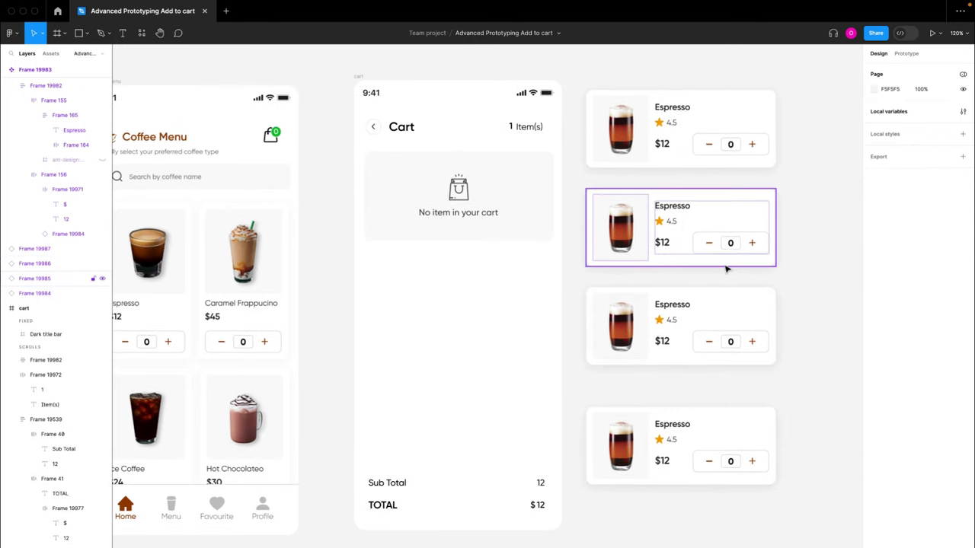
- Set the Products variable mode of the first card beside the cart screen to Espresso
scroll(727, 269, down, 1)
scroll(726, 269, left, 2)
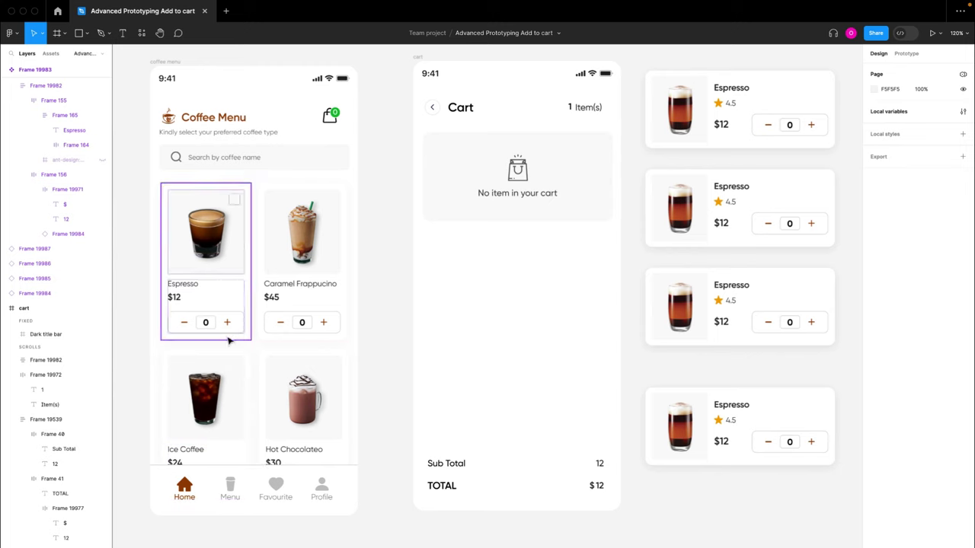
scroll(509, 357, left, 3)
scroll(510, 358, down, 2)
scroll(612, 318, right, 2)
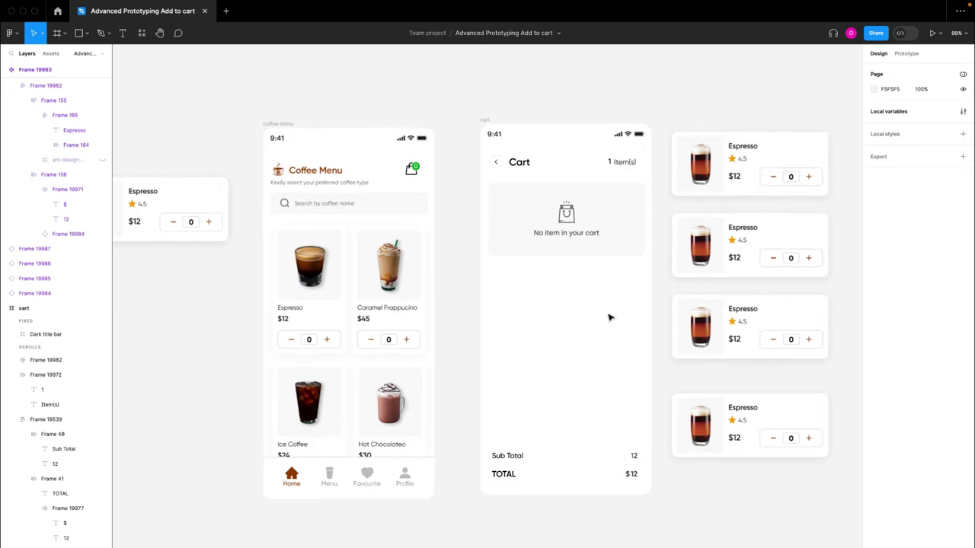
click(744, 180)
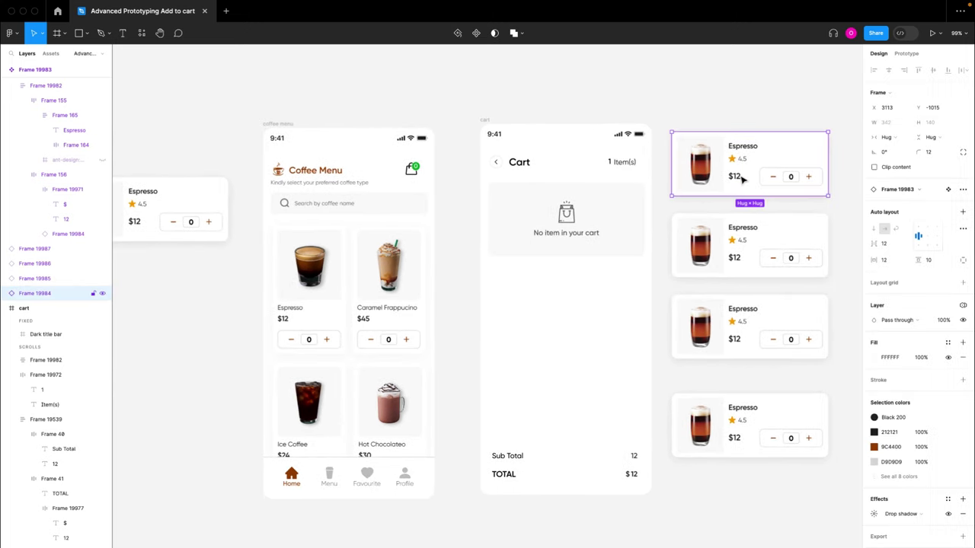
click(963, 305)
mouse_move(908, 336)
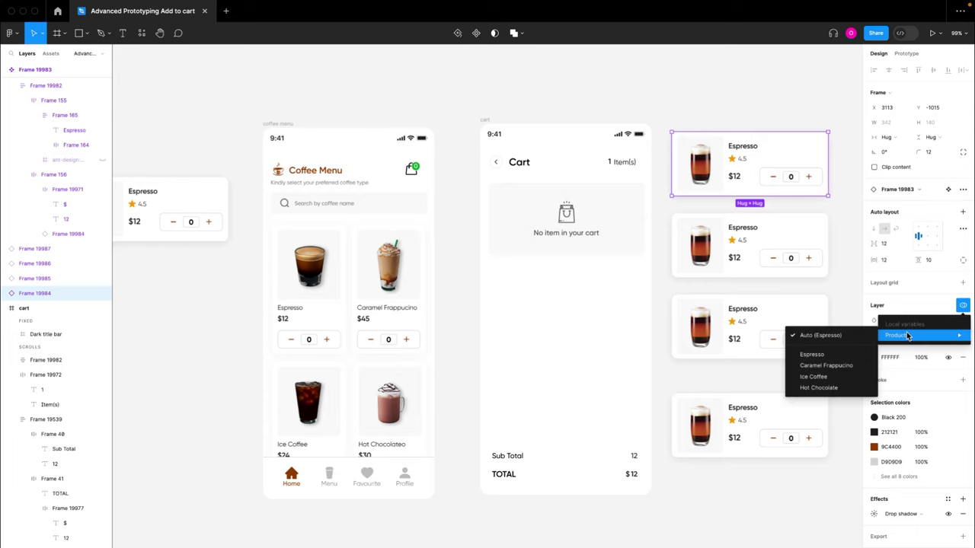
click(829, 355)
- Set the Products variable mode of the second card beside the cart to Caramel Frappucino
click(801, 233)
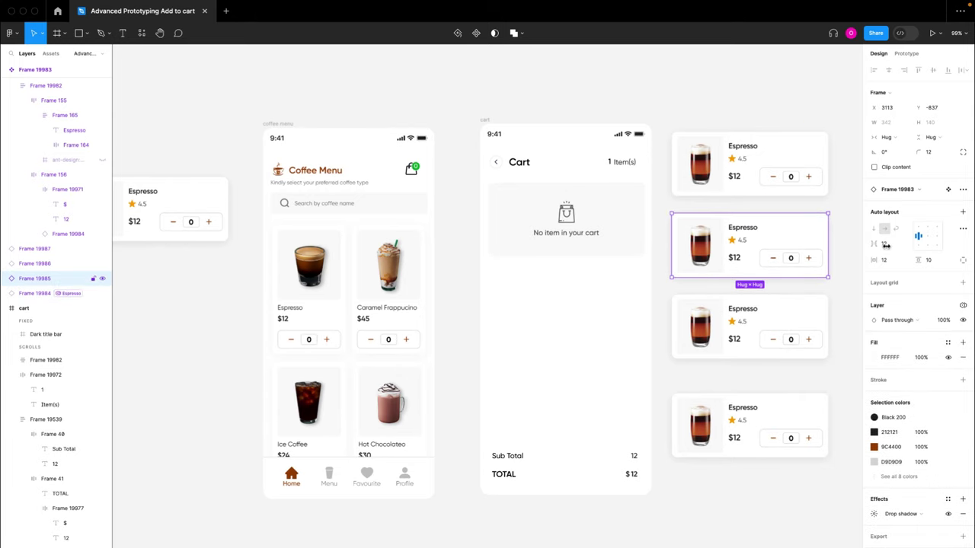
click(963, 304)
mouse_move(918, 335)
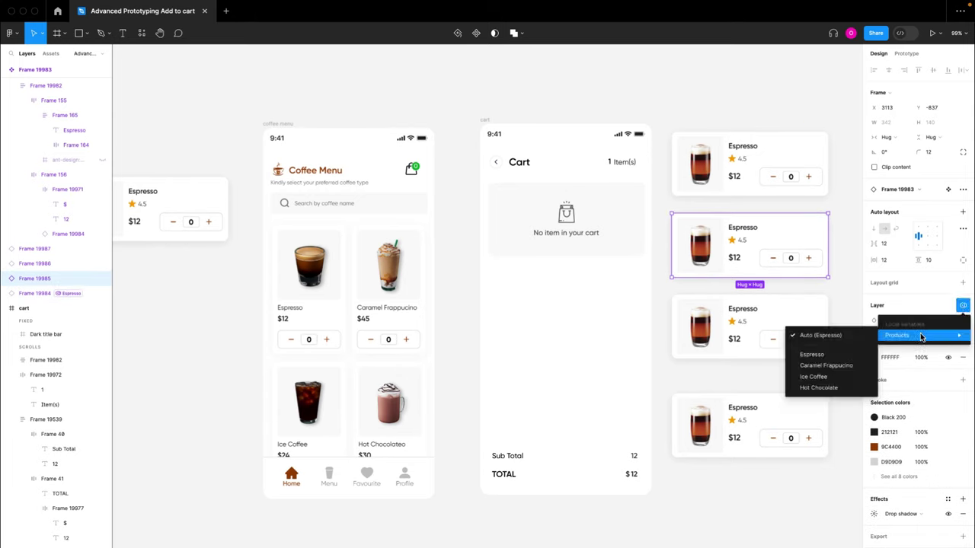
click(827, 367)
- Set the Products variable mode of the third card beside the cart to Ice Coffee
click(770, 319)
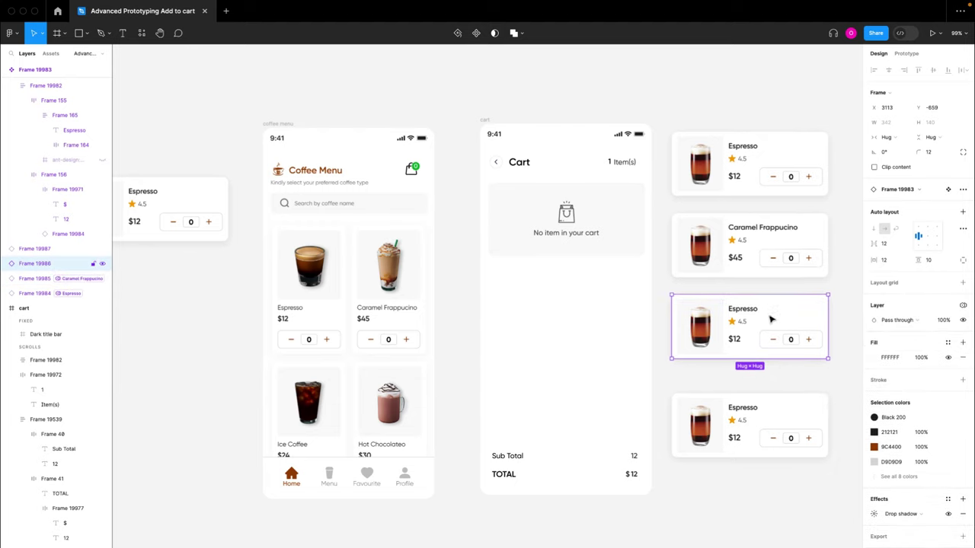
click(962, 305)
mouse_move(896, 335)
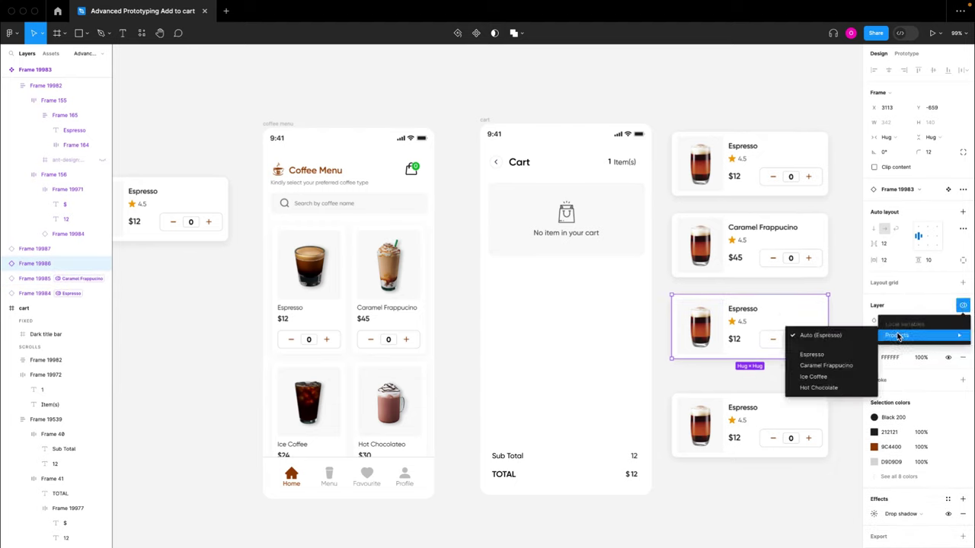
click(826, 378)
- Set the Products variable mode of the fourth card beside the cart to Hot Chocolate
click(771, 420)
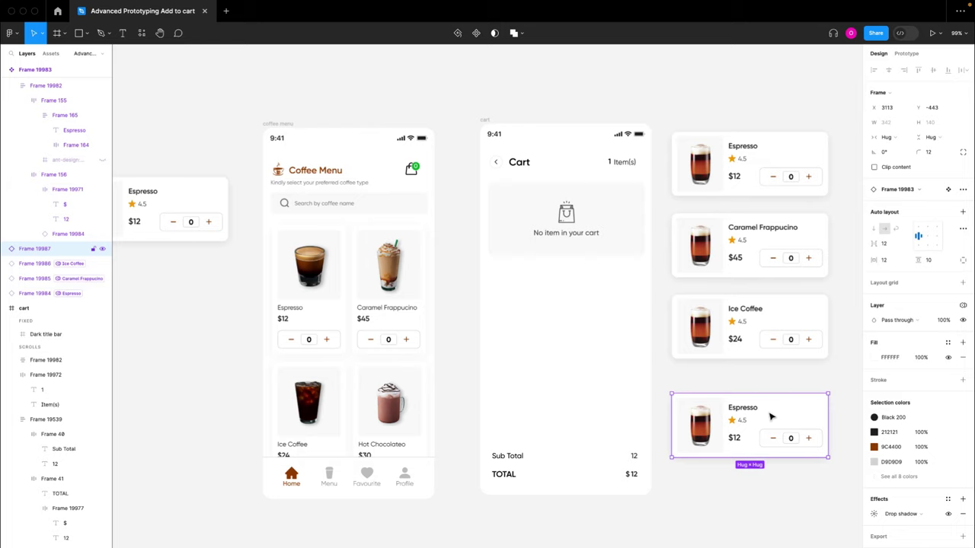
click(964, 305)
mouse_move(914, 336)
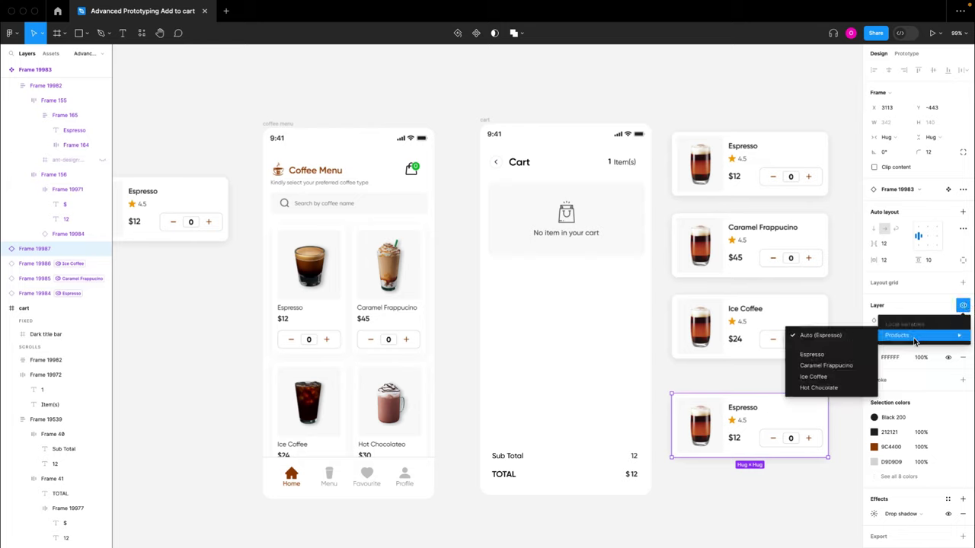
click(838, 388)
click(758, 389)
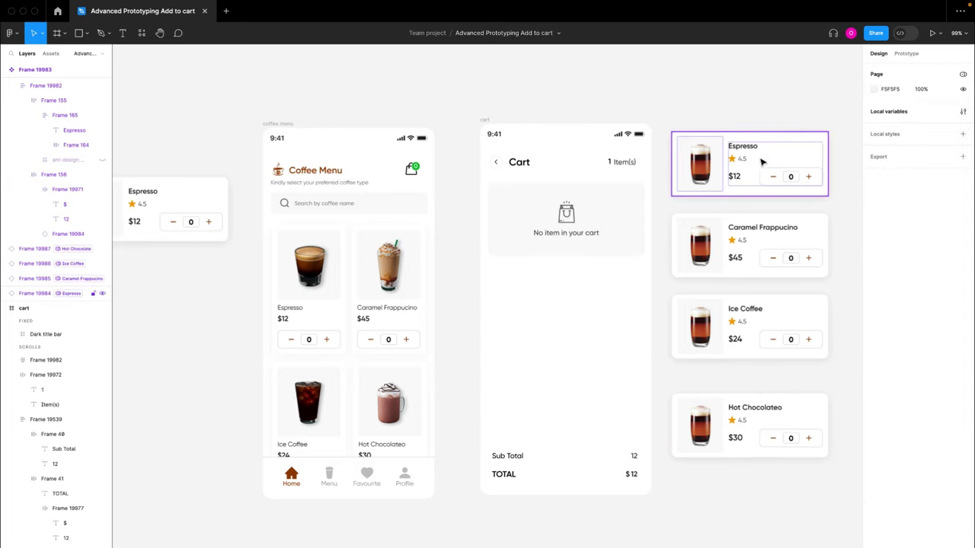
- Turn the Espresso1 image frame beside the main card component into a component
drag(778, 496, 750, 128)
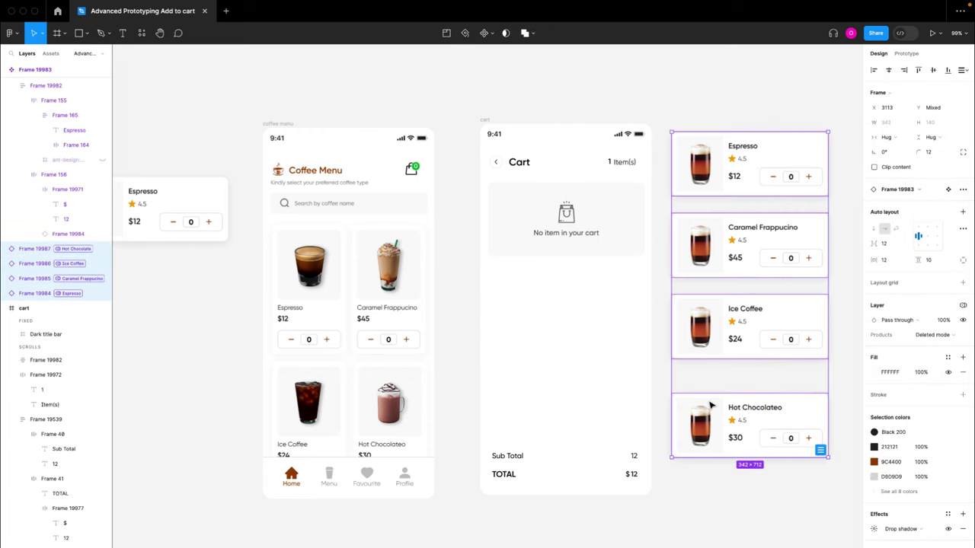
scroll(710, 406, left, 6)
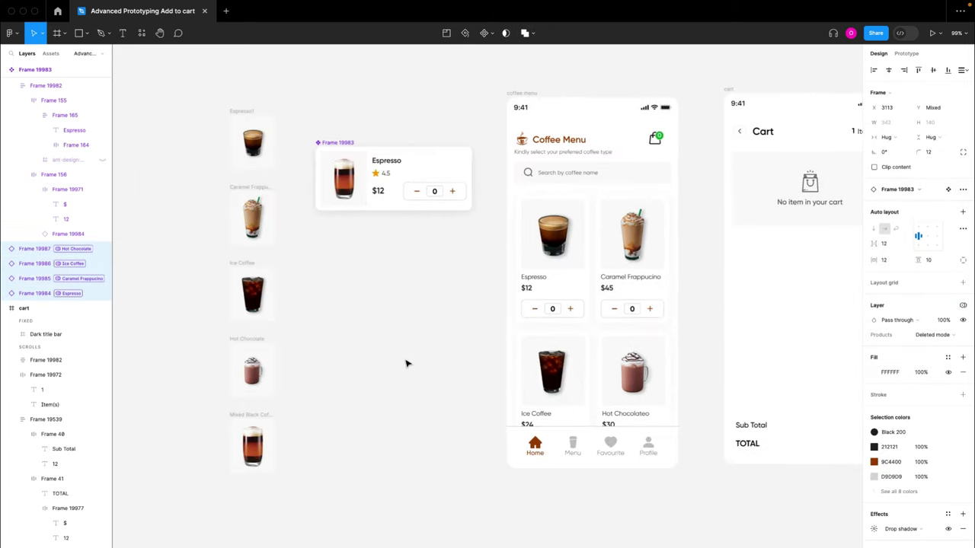
click(406, 363)
scroll(406, 364, up, 1)
click(347, 210)
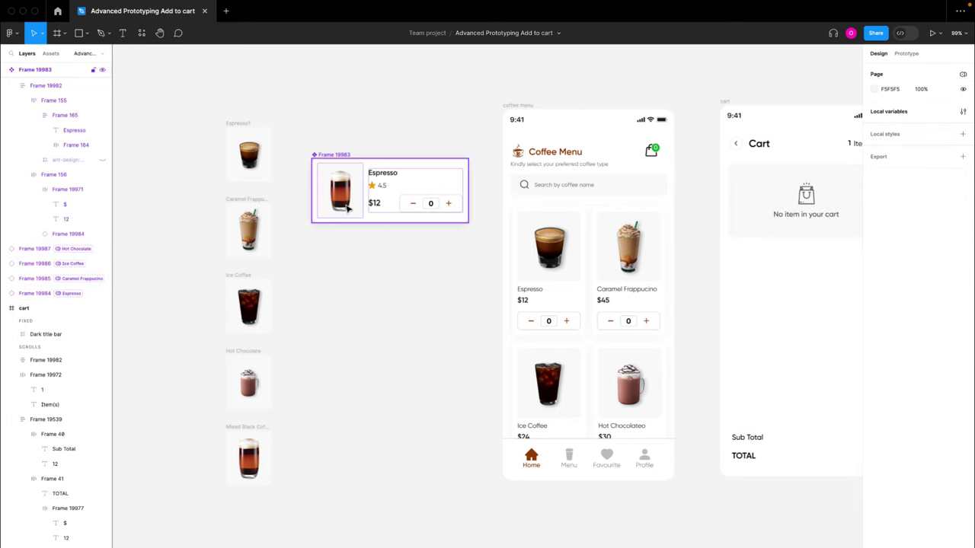
click(347, 209)
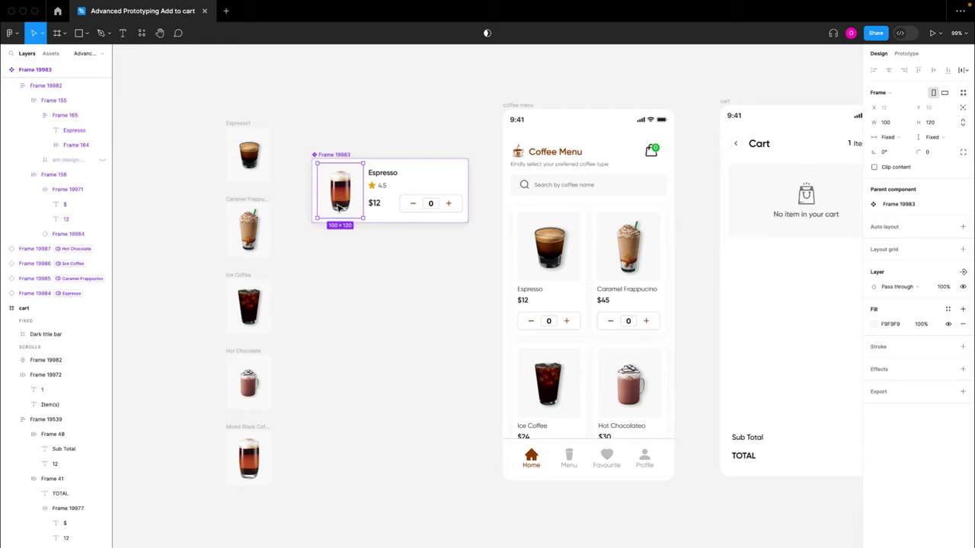
click(236, 123)
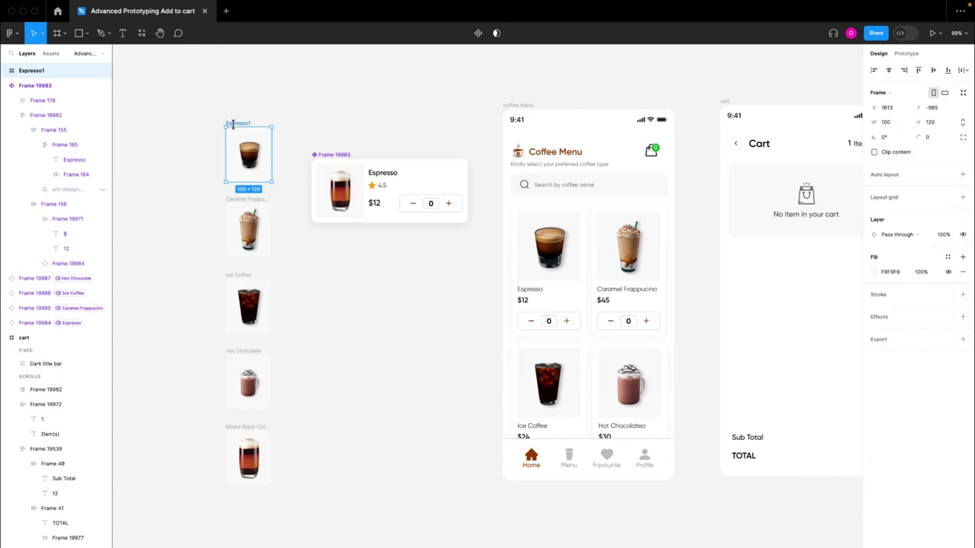
click(477, 33)
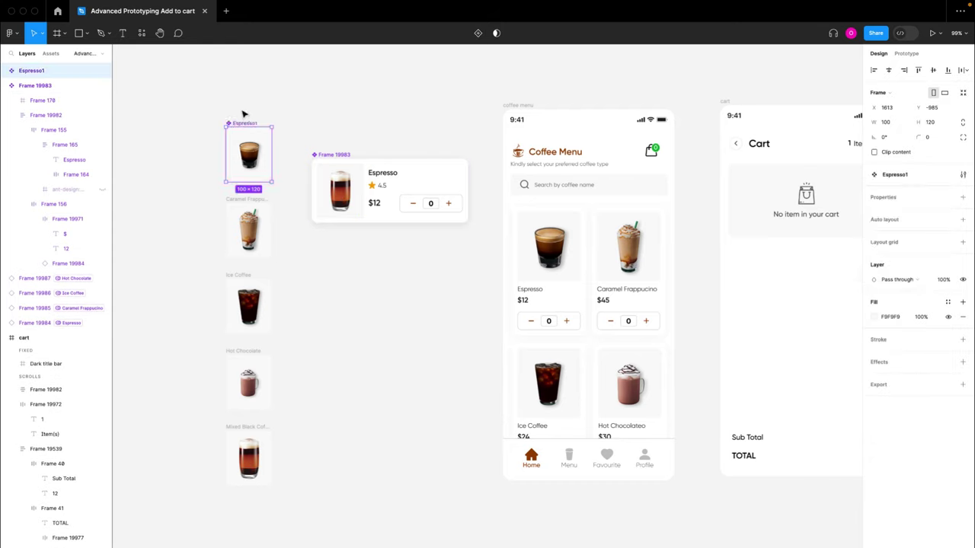
- Replace the drink image inside the main card component Frame 19983 with an instance of the Espresso1 component
click(339, 183)
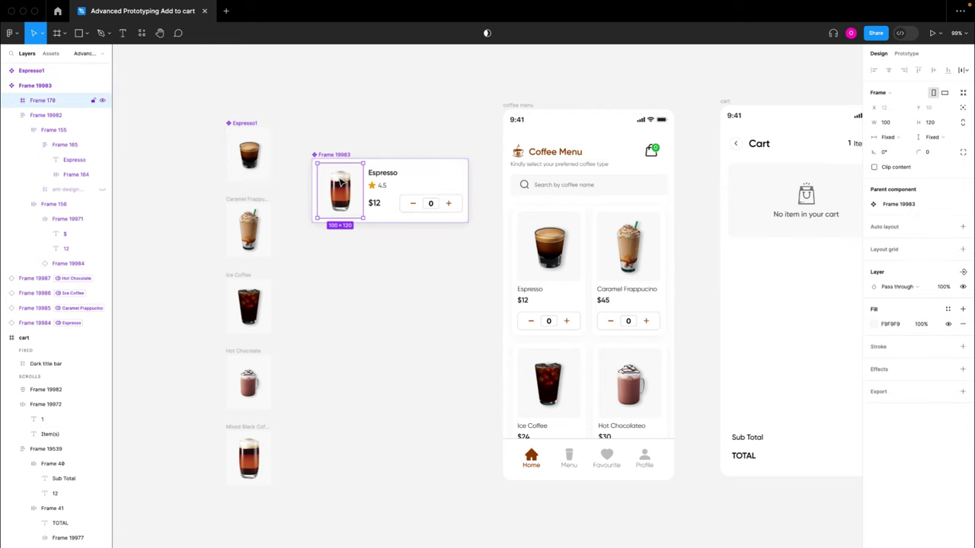
scroll(339, 183, up, 3)
scroll(340, 182, up, 1)
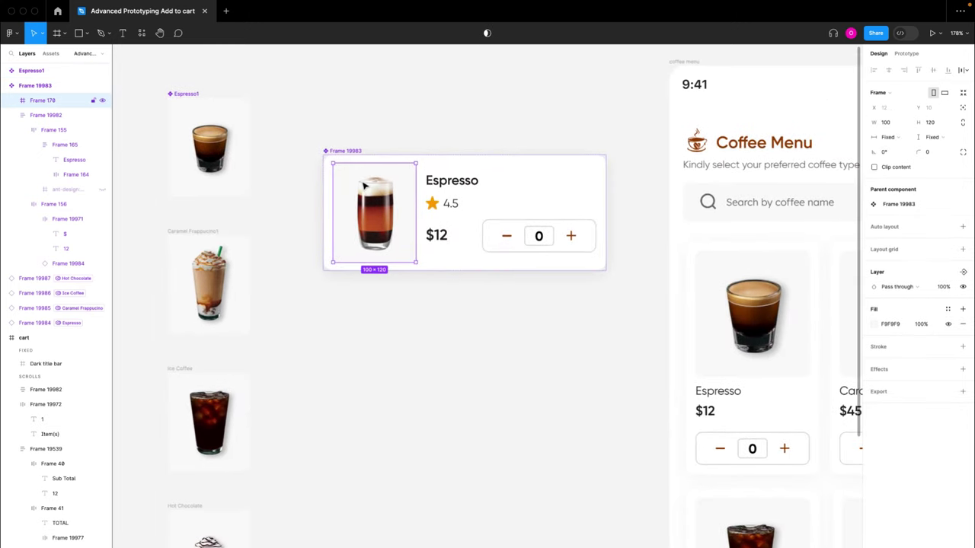
right_click(364, 182)
click(401, 207)
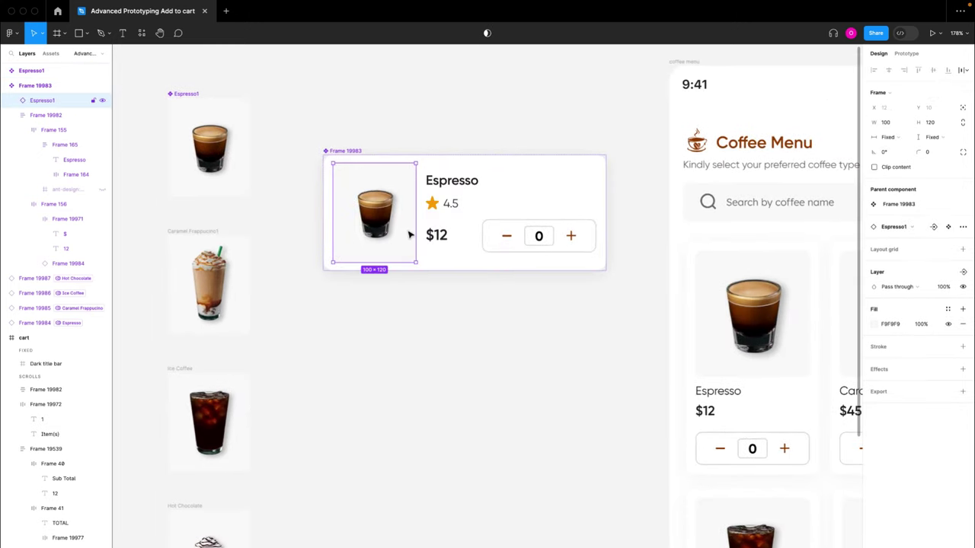
click(423, 288)
click(328, 171)
click(358, 191)
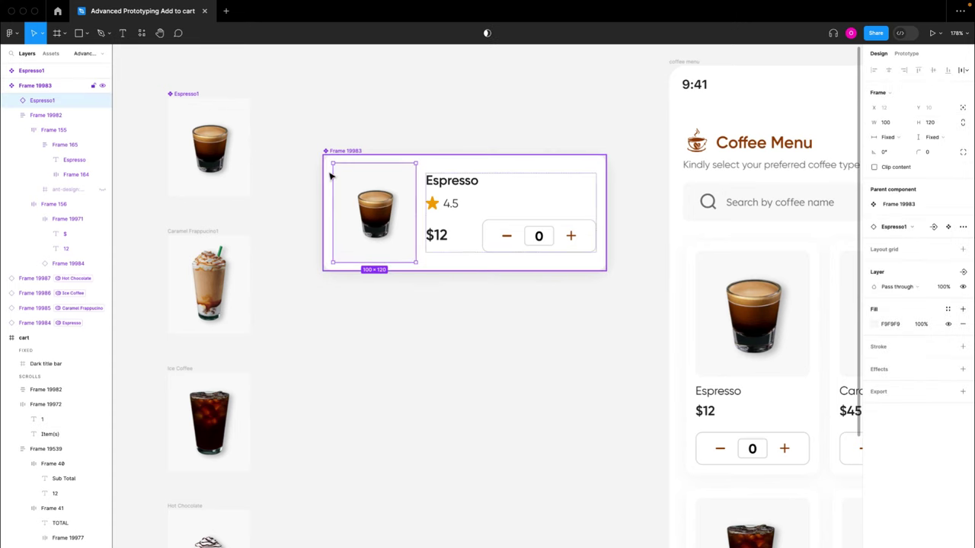
- Convert the Caramel Frappucino1, Ice Coffee, Hot Chocolate and Mixed Black Coffee image frames into separate components in one operation
scroll(283, 217, down, 5)
click(222, 167)
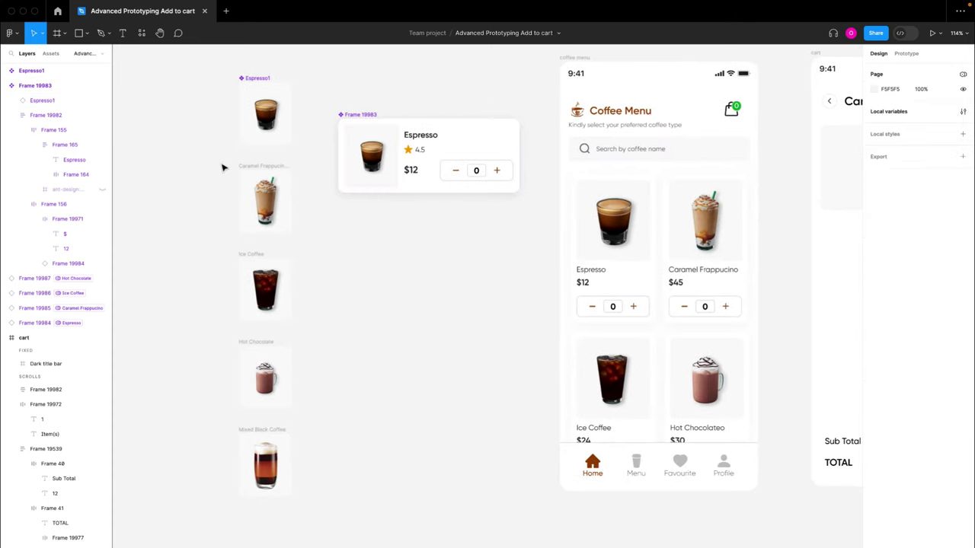
drag(222, 167, 328, 496)
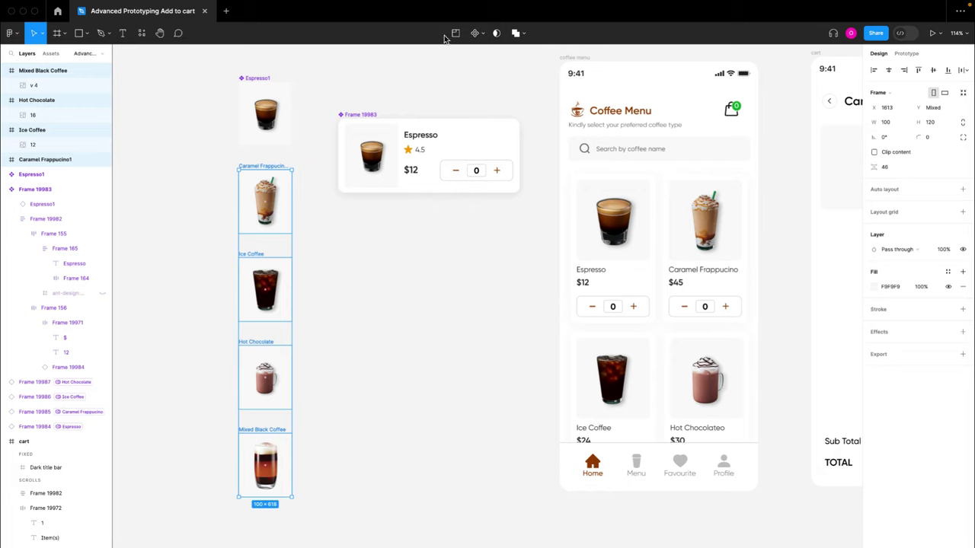
click(483, 38)
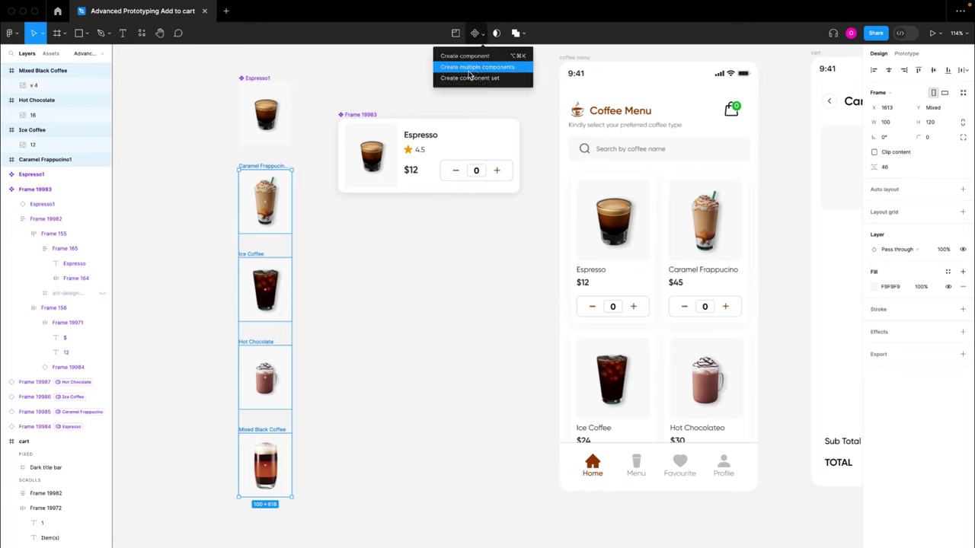
click(474, 68)
click(399, 99)
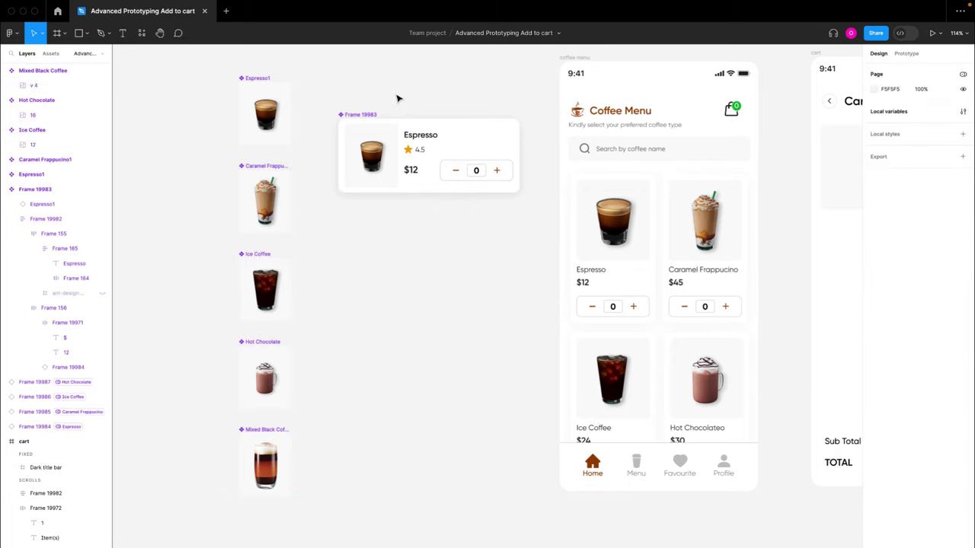
drag(223, 79, 284, 534)
click(329, 446)
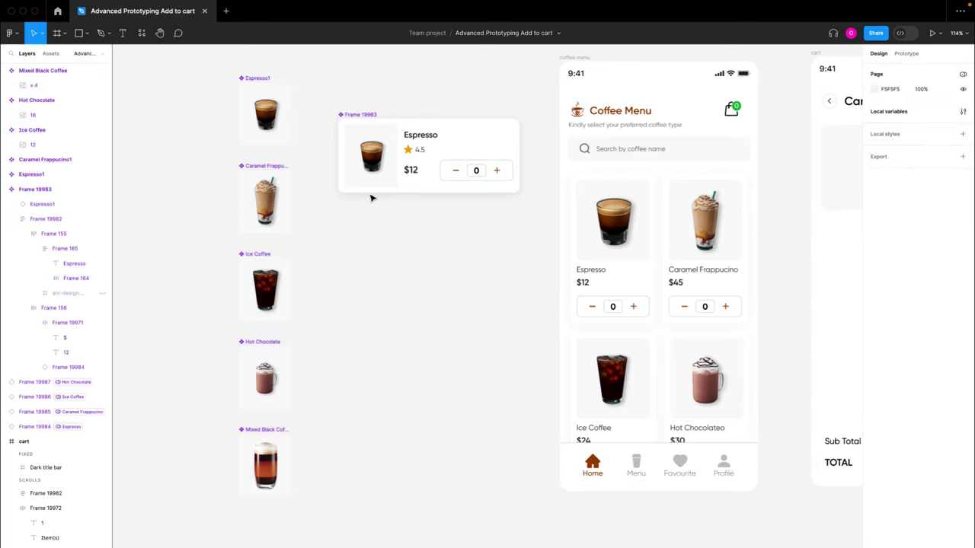
click(390, 153)
scroll(390, 177, up, 5)
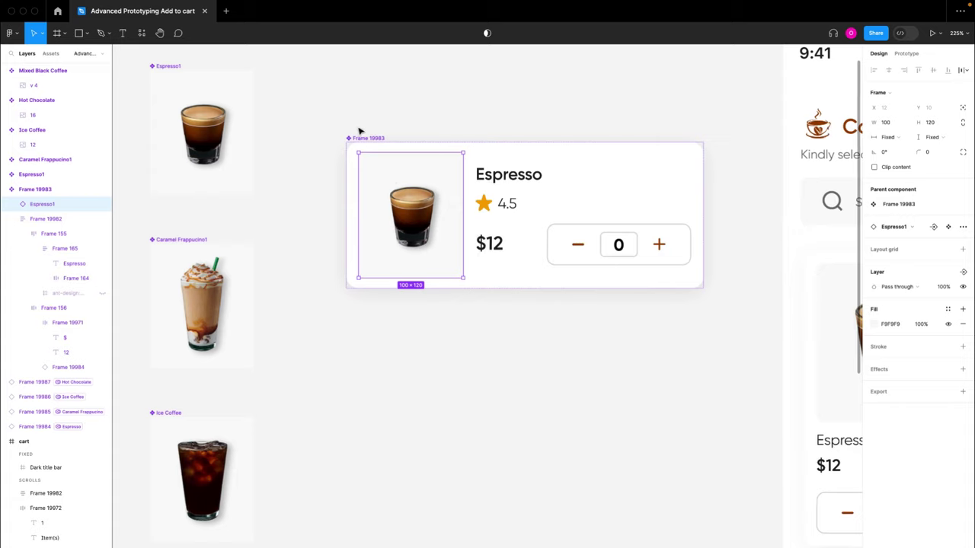
click(934, 230)
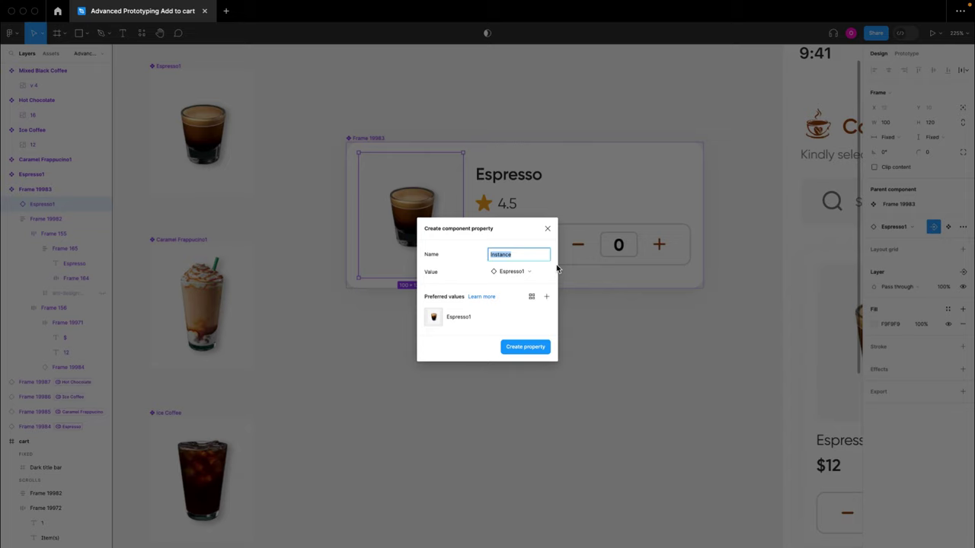
text(In)
click(546, 297)
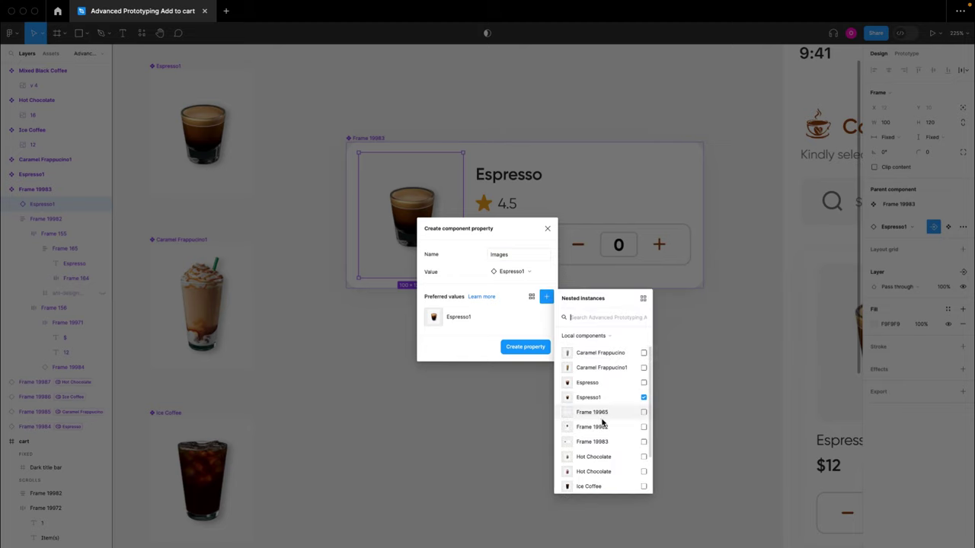
scroll(604, 427, down, 3)
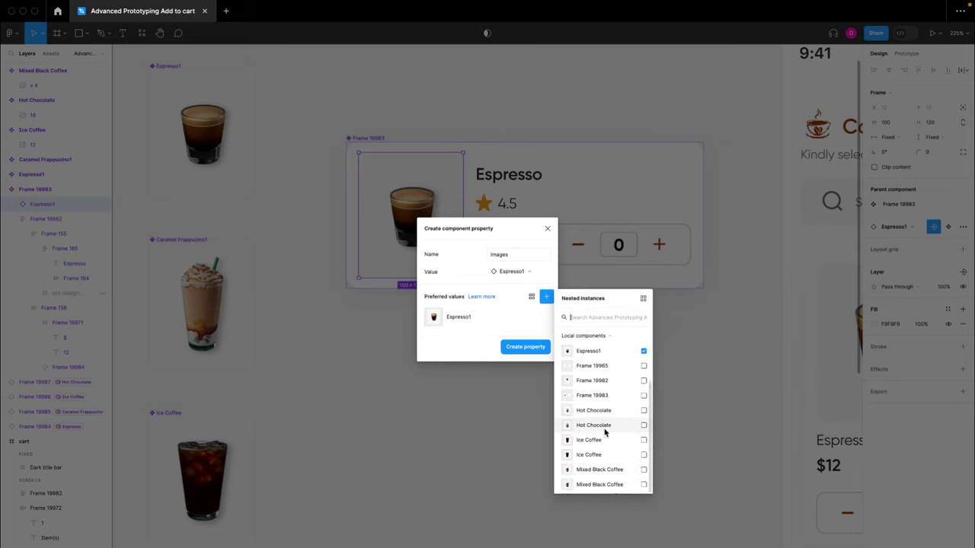
scroll(606, 427, up, 3)
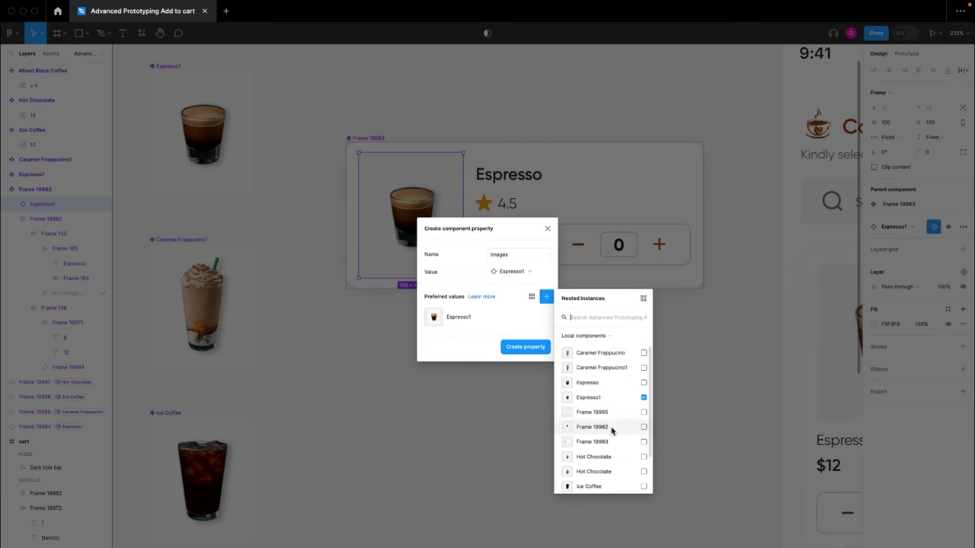
scroll(602, 374, down, 3)
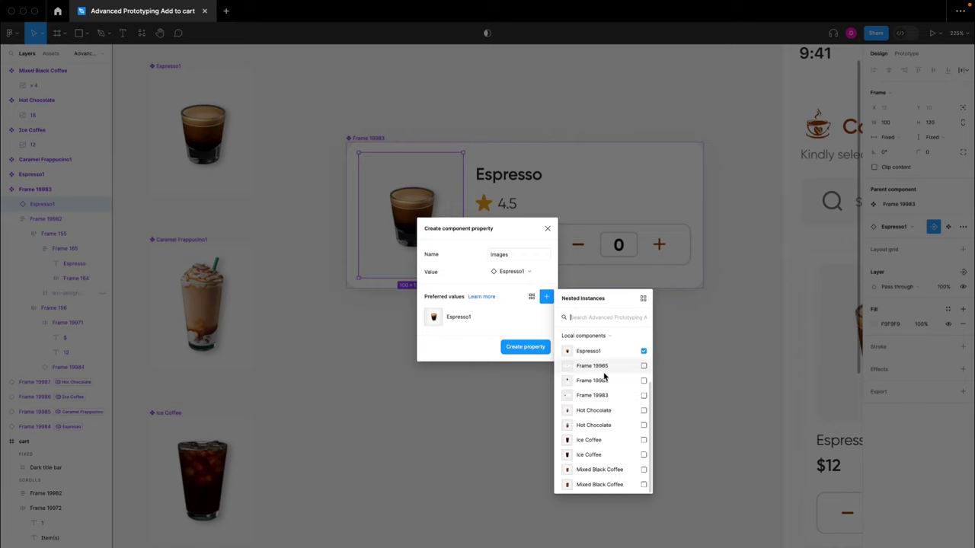
click(546, 229)
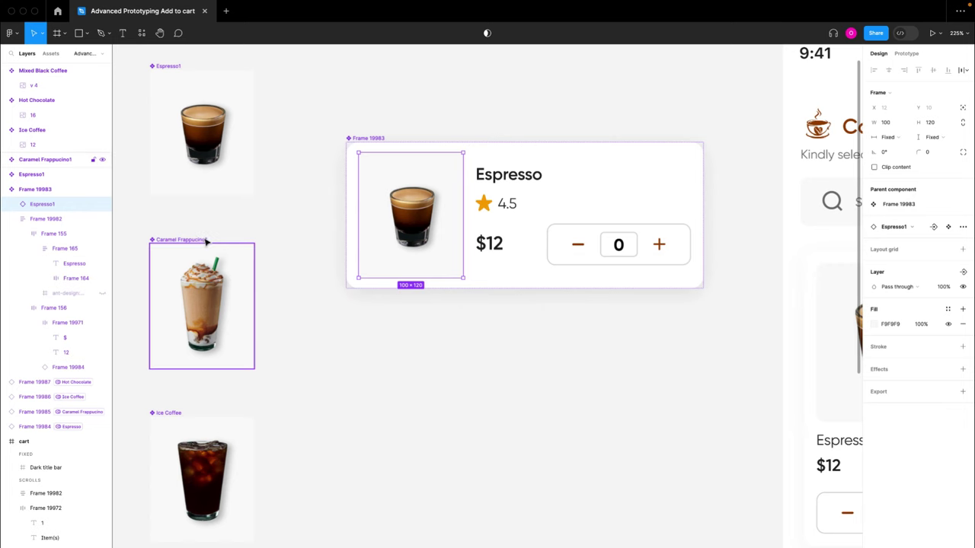
- Rename the Ice Coffee image component to Ice Coffee1
scroll(211, 208, down, 4)
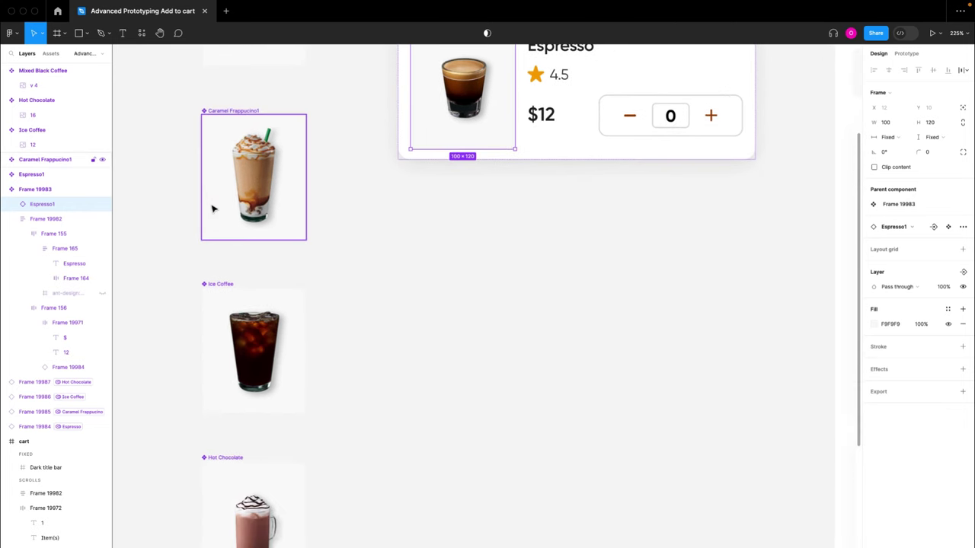
click(220, 284)
double_click(221, 284)
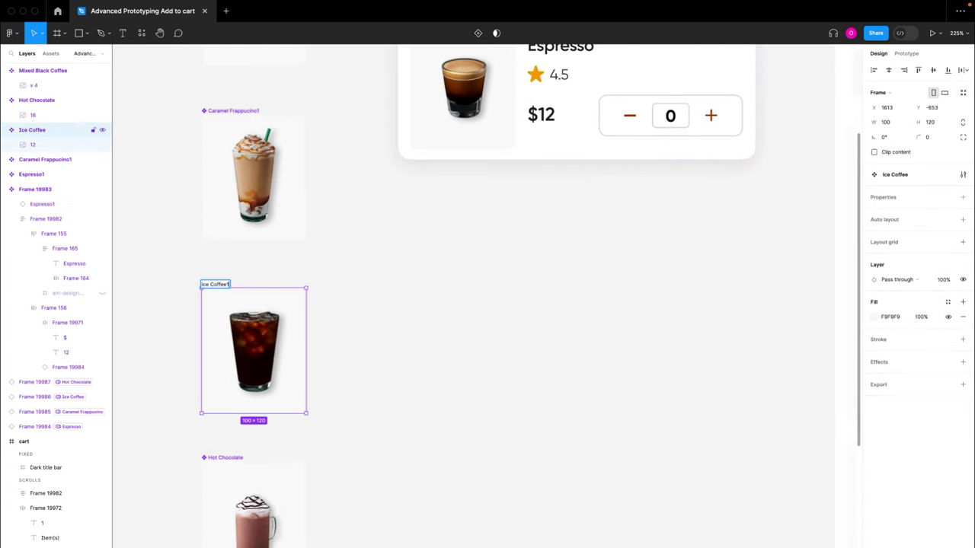
click(338, 293)
scroll(338, 292, down, 4)
- Rename the Hot Chocolate image component to Hot Chocolate1
click(268, 321)
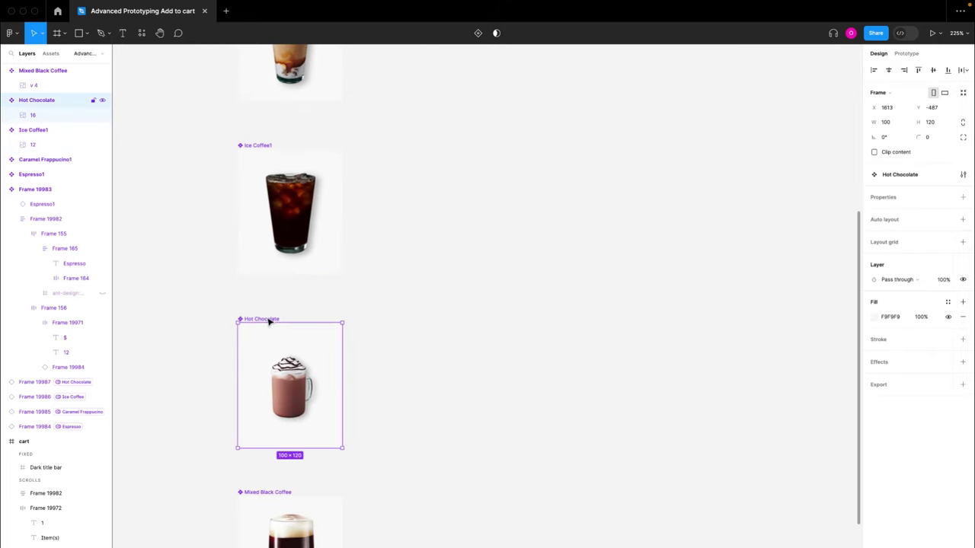
double_click(268, 320)
text(1)
click(390, 320)
scroll(390, 320, down, 3)
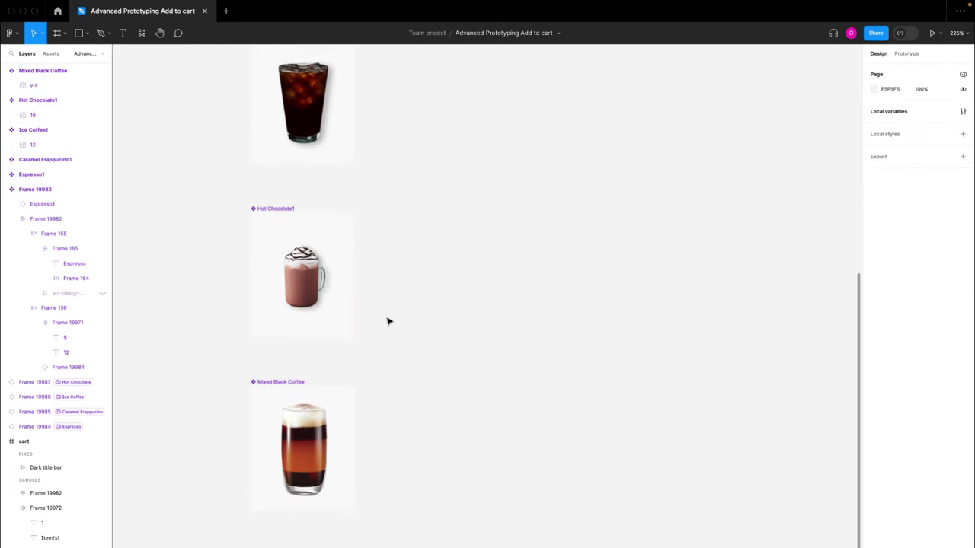
- Rename the Mixed Black Coffee image component to Mixed Black Coffee1
click(289, 371)
double_click(288, 369)
key(Right)
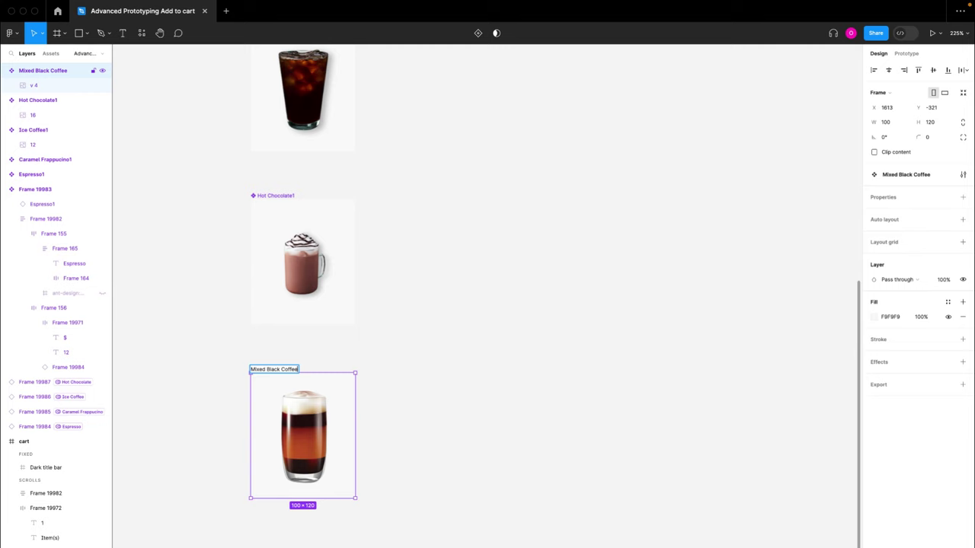
text(1)
click(450, 314)
scroll(451, 314, down, 5)
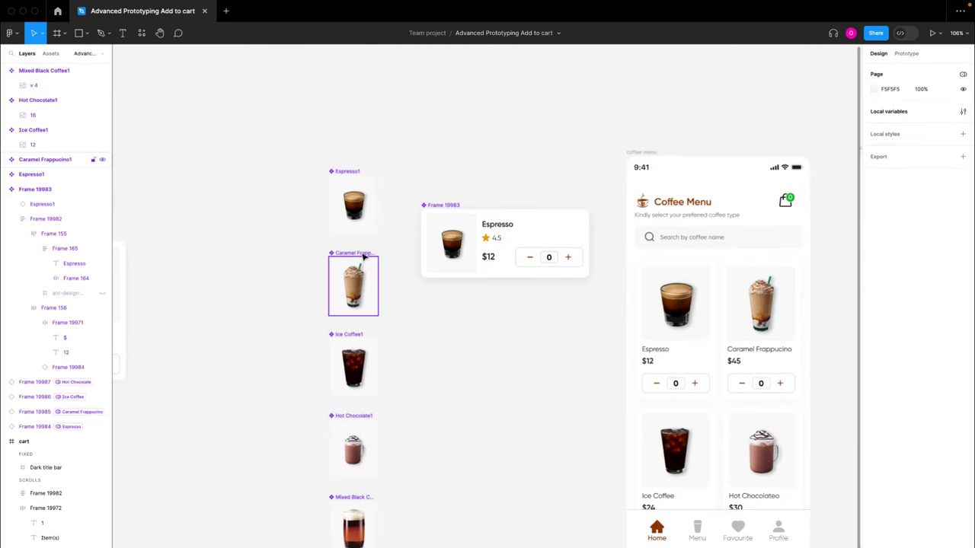
double_click(360, 252)
click(389, 205)
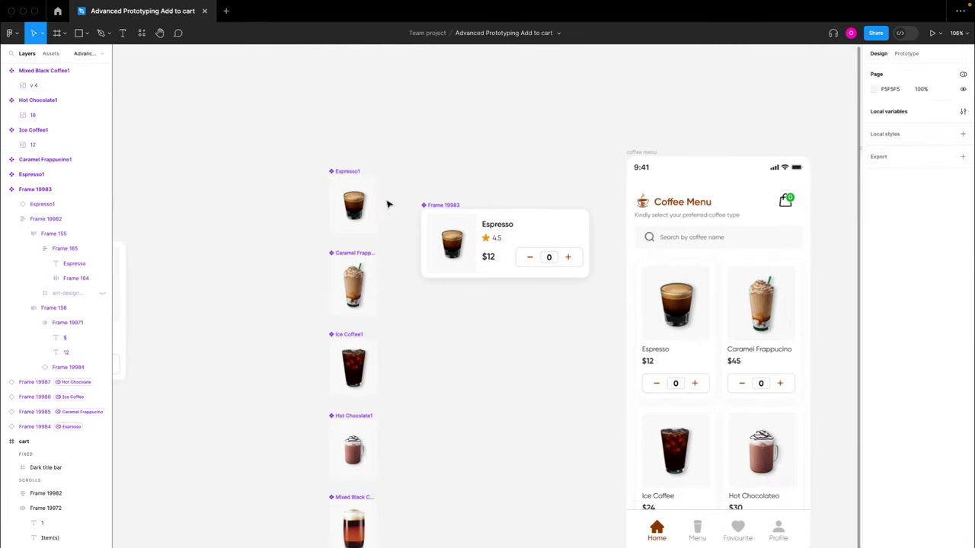
- Start an instance swap property named Images for the Espresso1 drink image inside the main card component Frame 19983
scroll(387, 204, up, 5)
click(470, 298)
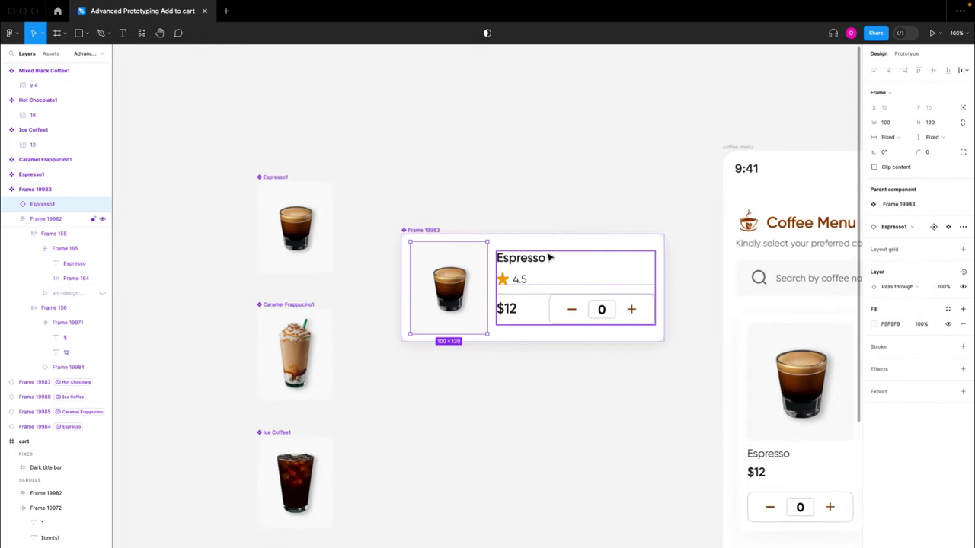
click(933, 226)
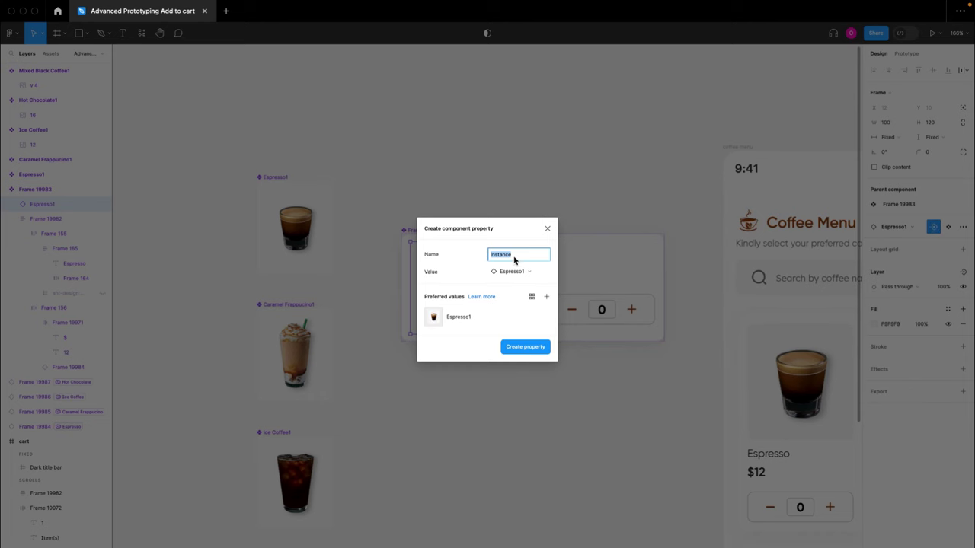
text(Images)
- Add Caramel Frappucino1, Hot Chocolate1, Mixed Black Coffee1 and Ice Coffee1 as preferred values and create the Images property
click(546, 296)
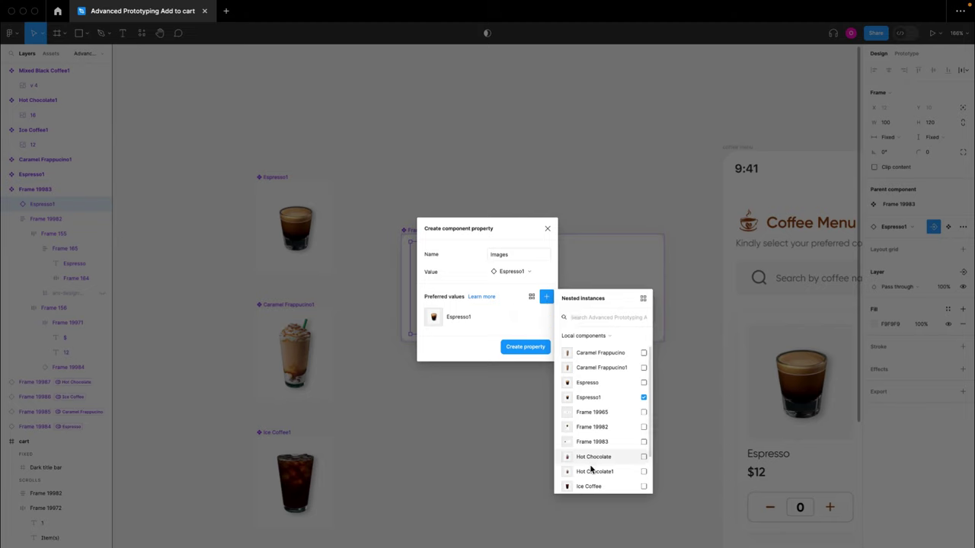
click(644, 369)
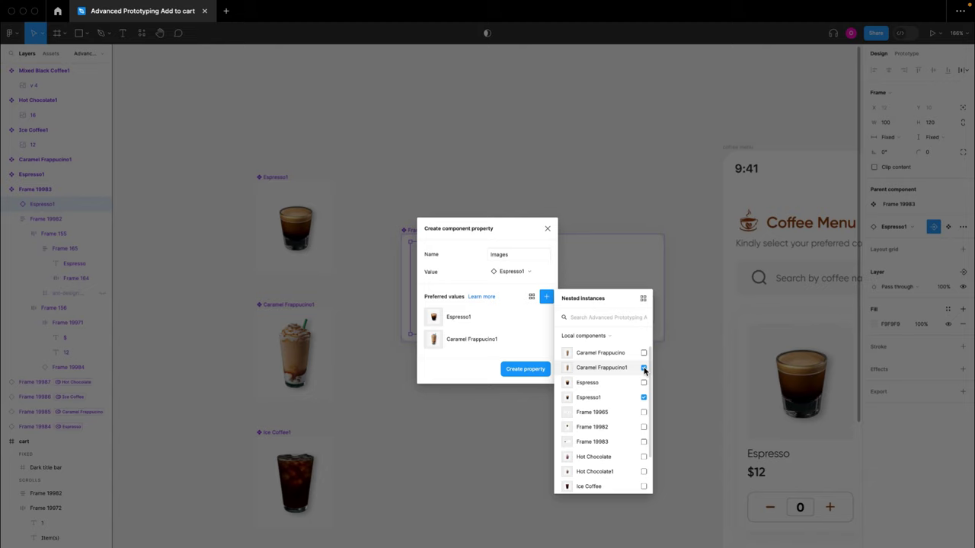
click(644, 472)
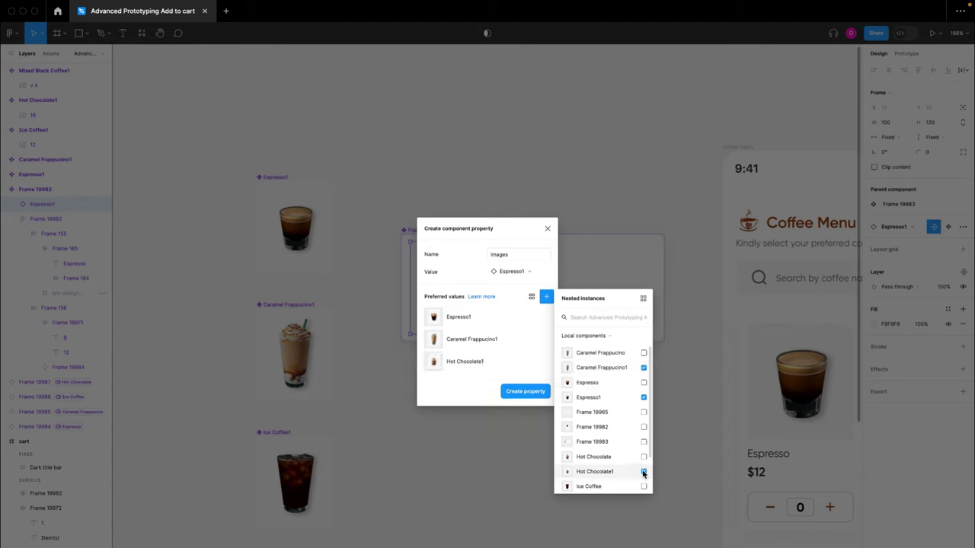
scroll(627, 426, down, 2)
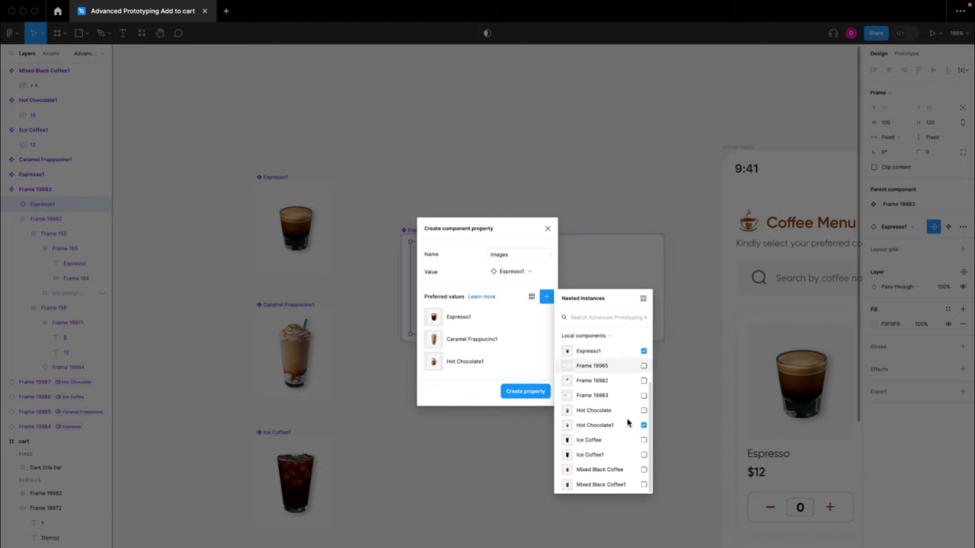
click(644, 485)
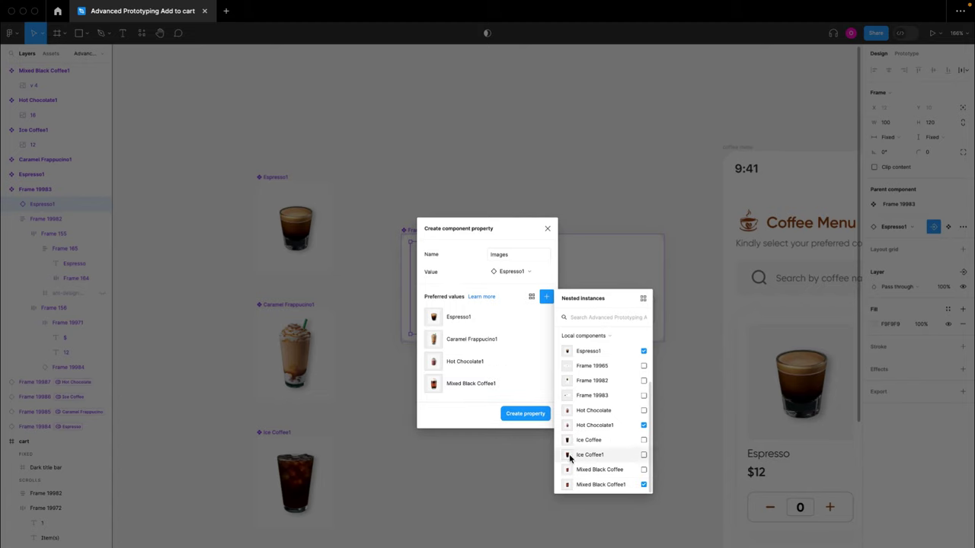
click(644, 455)
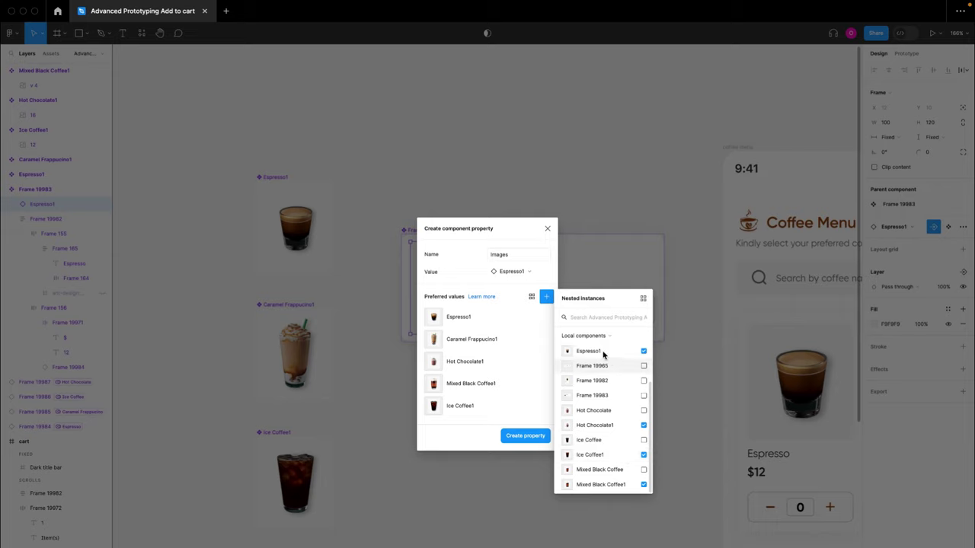
click(533, 288)
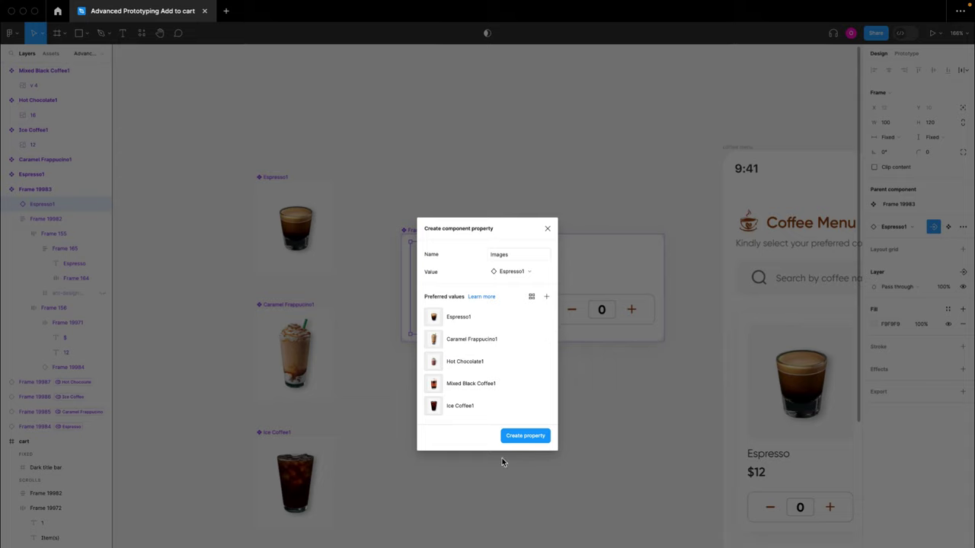
click(524, 439)
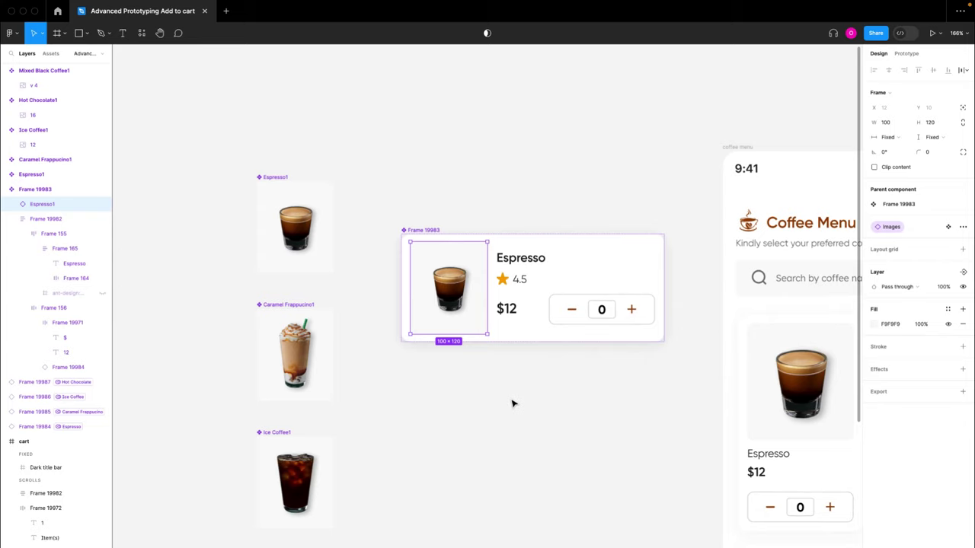
- Examine the Images swap options available on the Espresso card beside the cart screen
scroll(512, 404, down, 2)
scroll(512, 404, down, 3)
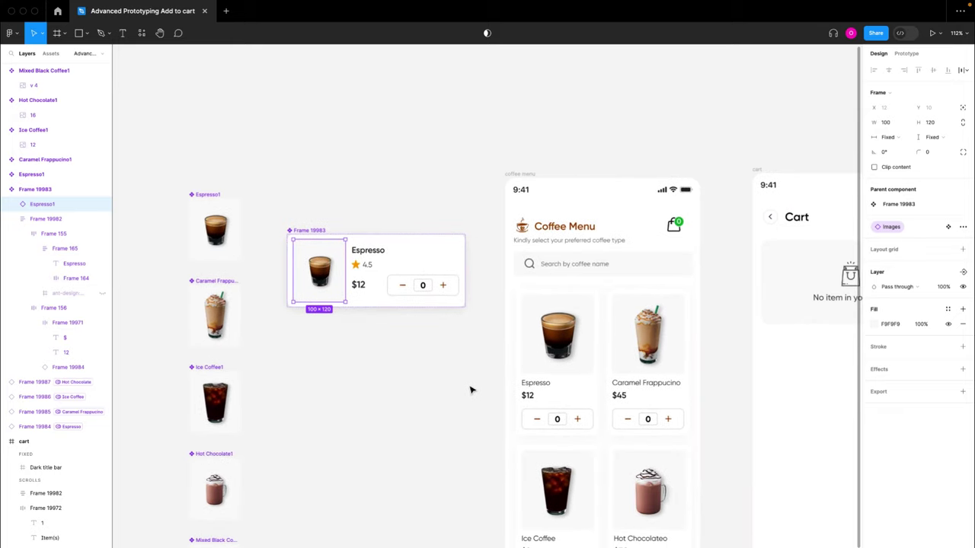
click(472, 389)
scroll(472, 389, right, 5)
click(568, 221)
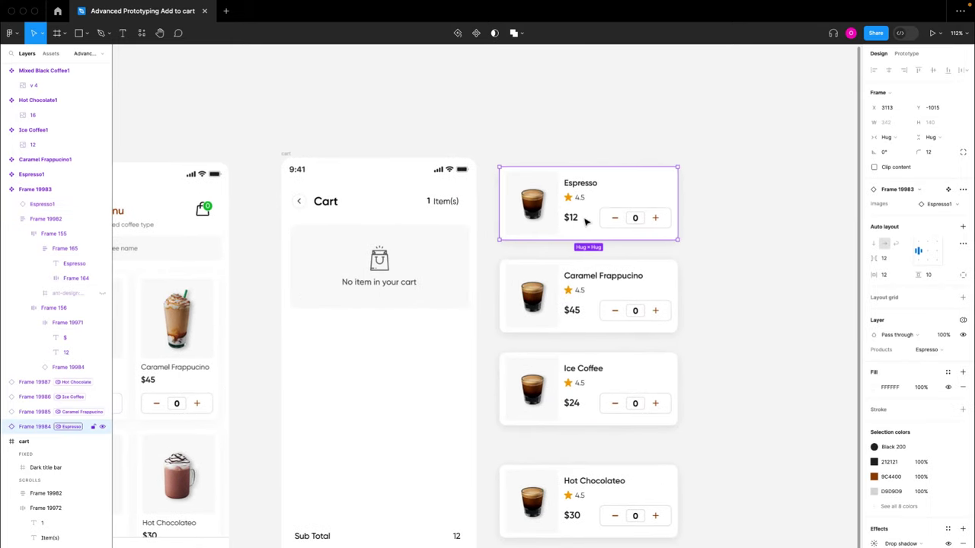
click(939, 204)
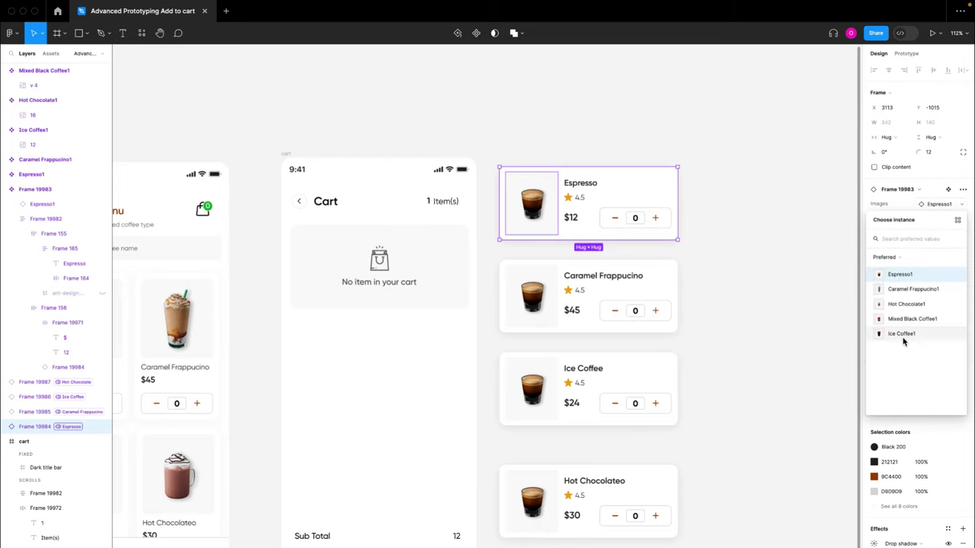
click(785, 292)
- Set the Images property of the Caramel Frappucino card beside the cart to Caramel Frappucino1
click(621, 294)
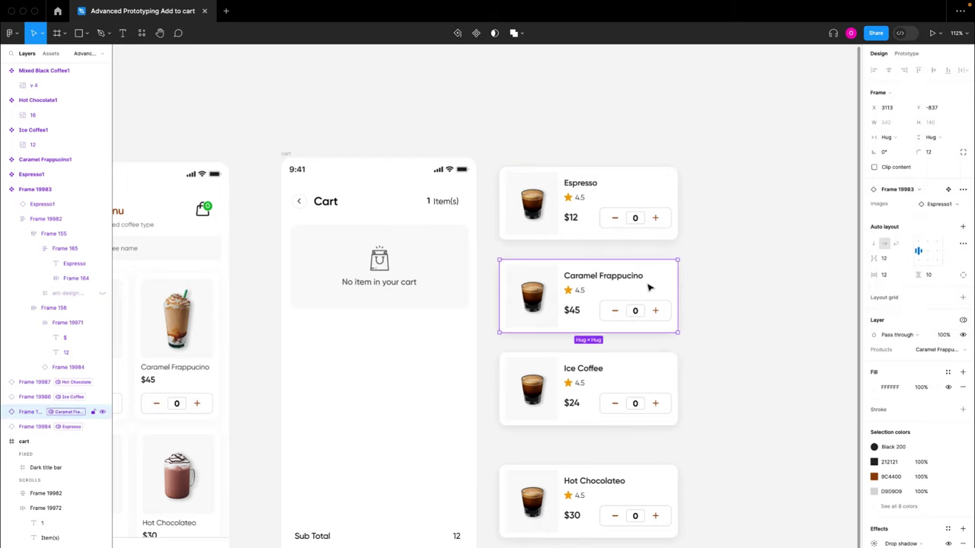
click(952, 206)
click(913, 289)
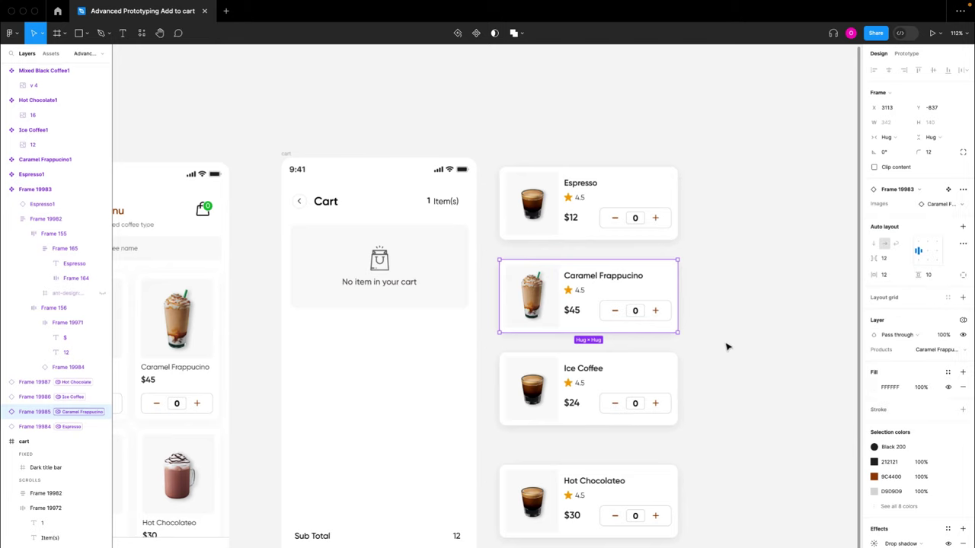
- Set the Images property of the Ice Coffee card beside the cart to Ice Coffee1
click(647, 394)
click(930, 209)
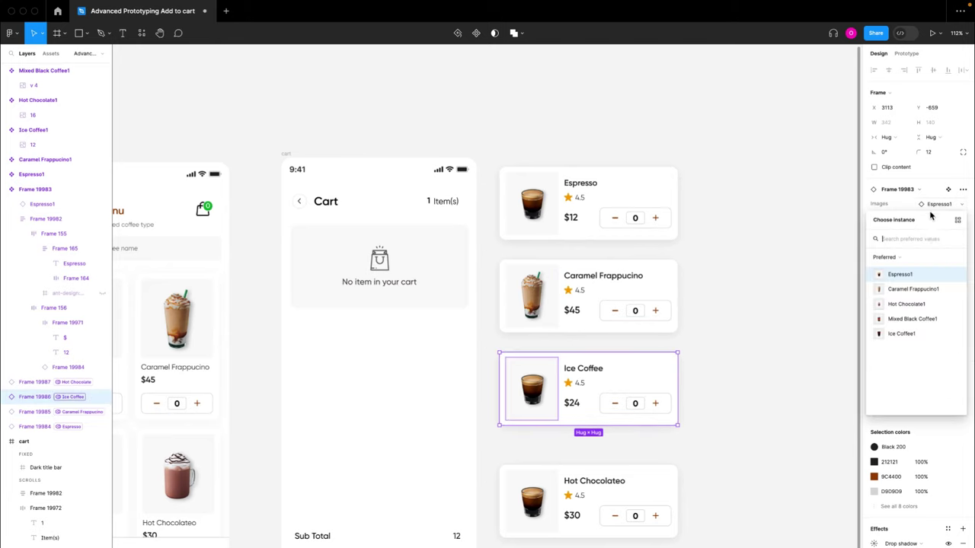
click(902, 335)
scroll(731, 418, down, 3)
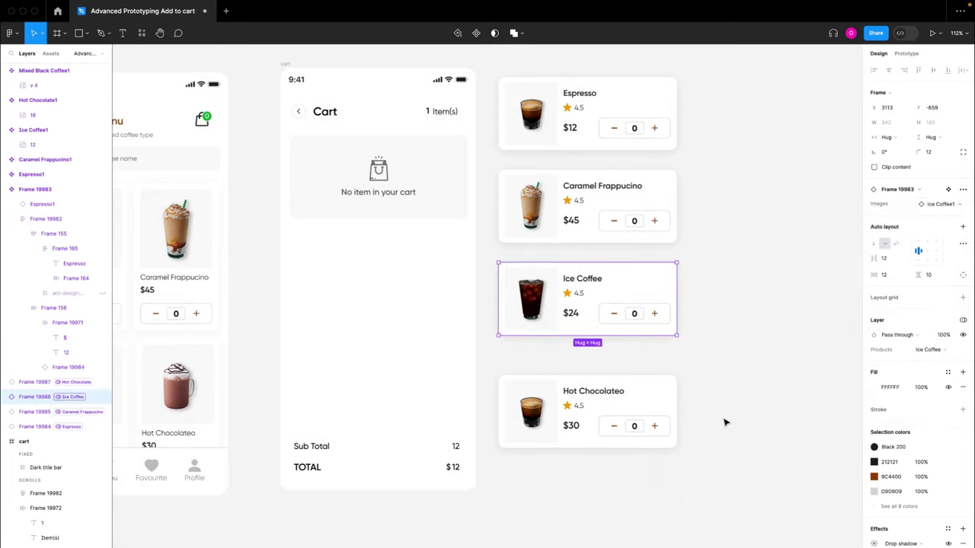
- Set the Images property of the Hot Chocolateo card beside the cart to Hot Chocolate1
click(644, 412)
click(940, 205)
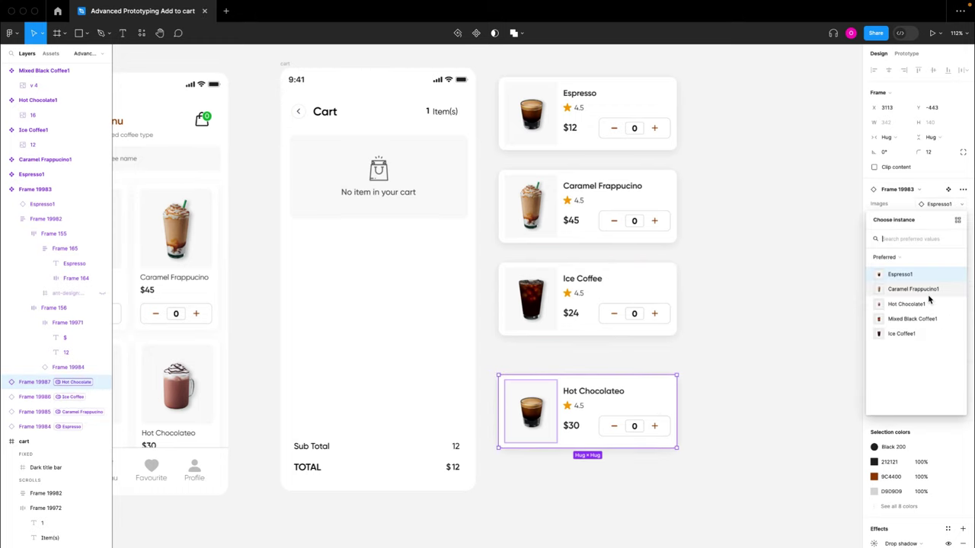
click(914, 333)
click(773, 315)
scroll(770, 313, down, 3)
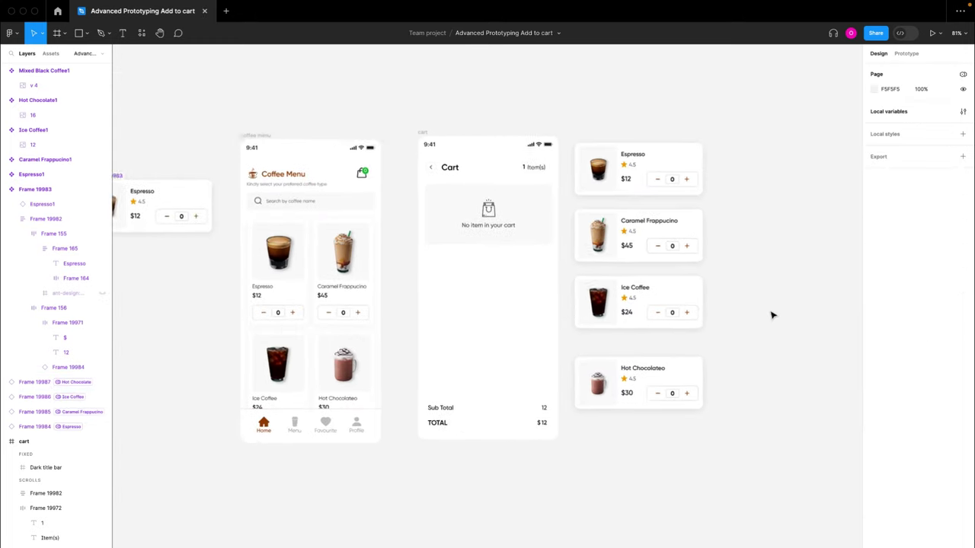
scroll(771, 313, left, 2)
scroll(372, 285, up, 4)
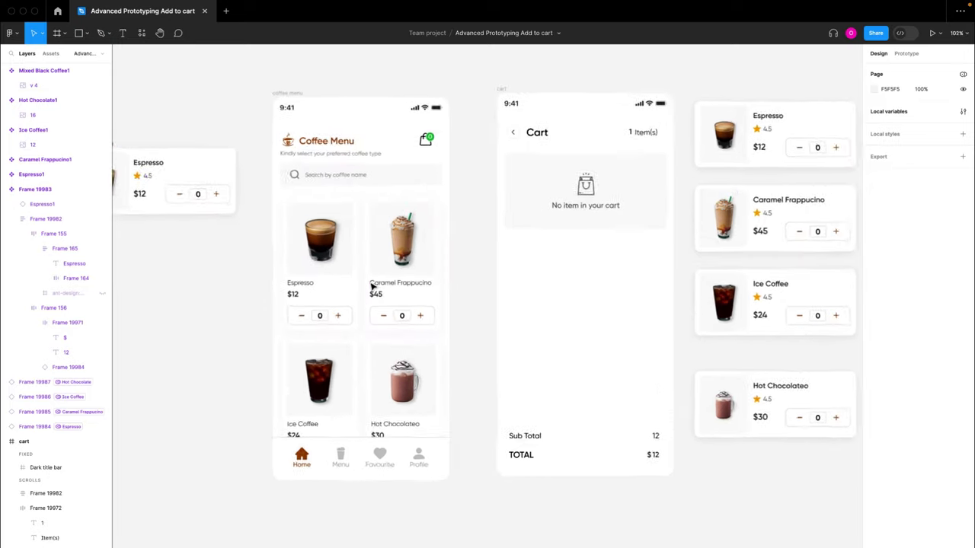
click(372, 284)
click(322, 279)
click(481, 272)
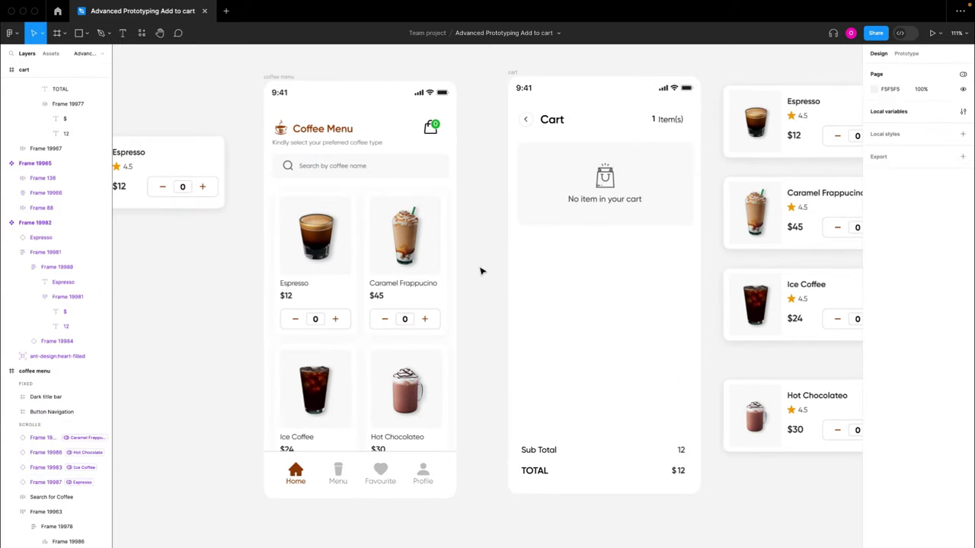
scroll(482, 272, right, 2)
drag(668, 77, 802, 453)
click(783, 515)
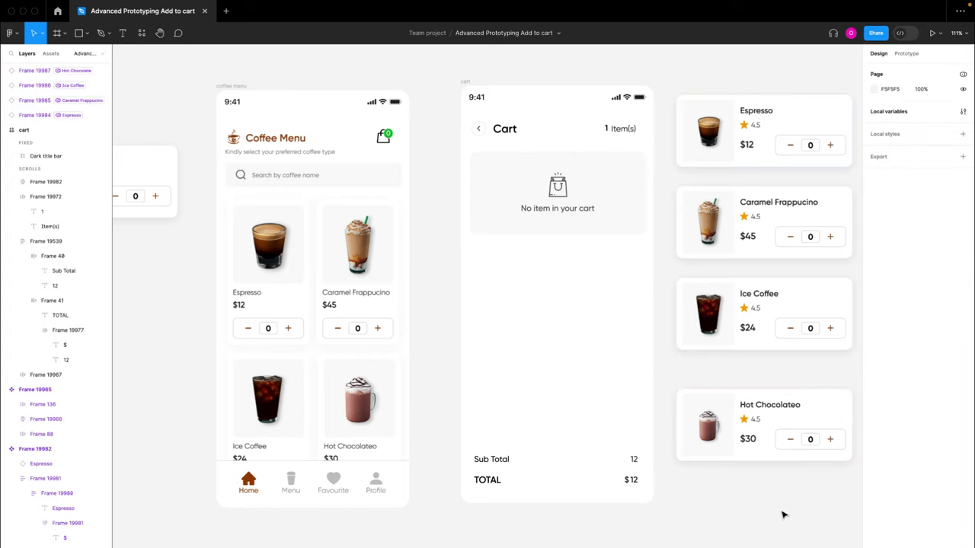
scroll(783, 516, right, 2)
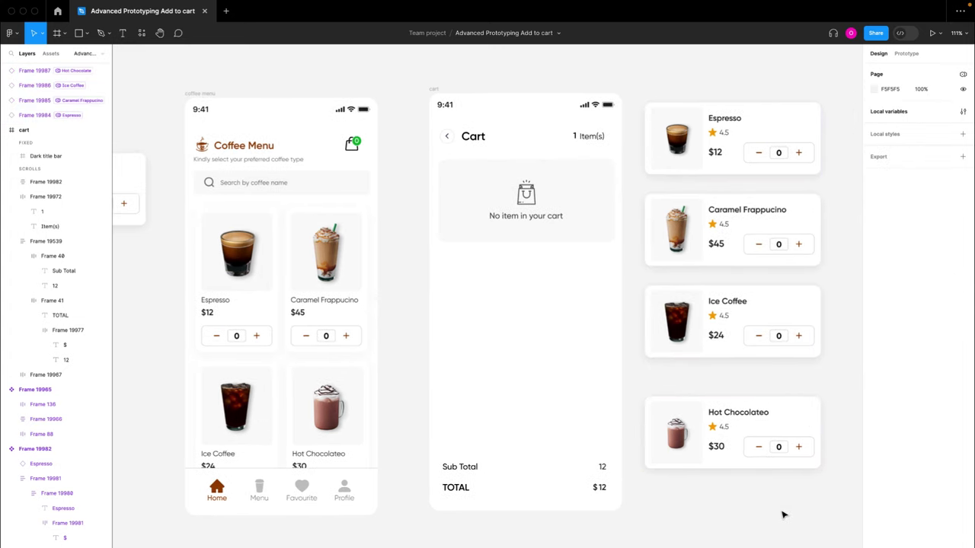
- Move the five small image components, Espresso1 through Mixed Black Coffee1, to the outer side of the larger drink image column
scroll(688, 452, left, 2)
scroll(688, 453, down, 5)
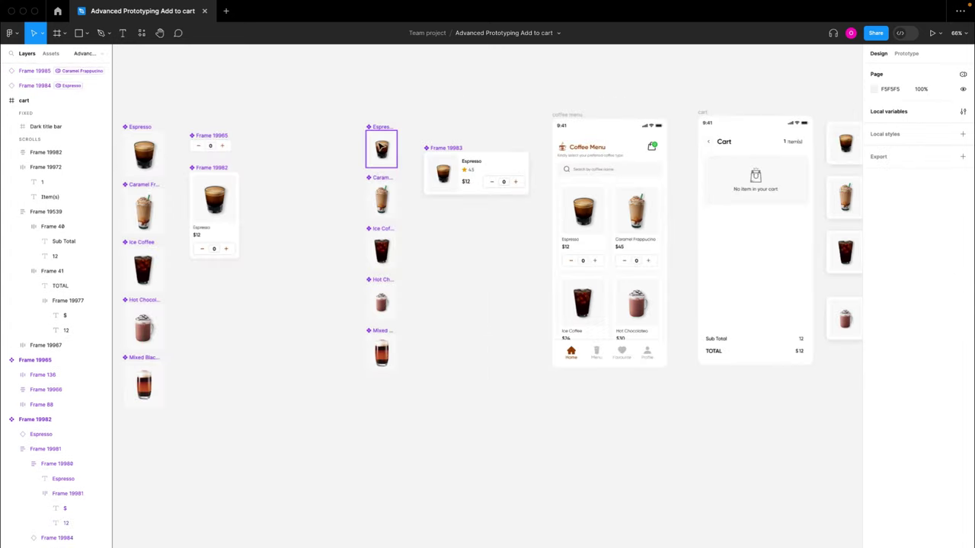
click(357, 117)
drag(407, 352, 409, 401)
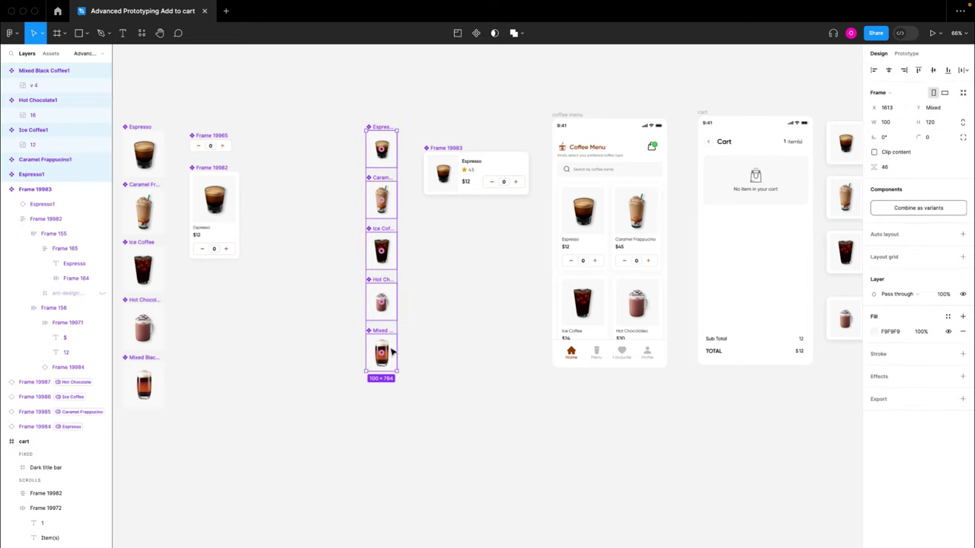
scroll(387, 349, left, 2)
drag(441, 304, 213, 307)
- Move the Frame 19965 and Frame 19982 components next to the coffee menu screen and place Frame 19983 below them
drag(304, 116, 415, 302)
drag(356, 218, 627, 282)
drag(566, 140, 579, 330)
- Move the stacked Frame 19965, Frame 19982 and Frame 19983 components together slightly up and away from the coffee menu screen
drag(556, 189, 659, 403)
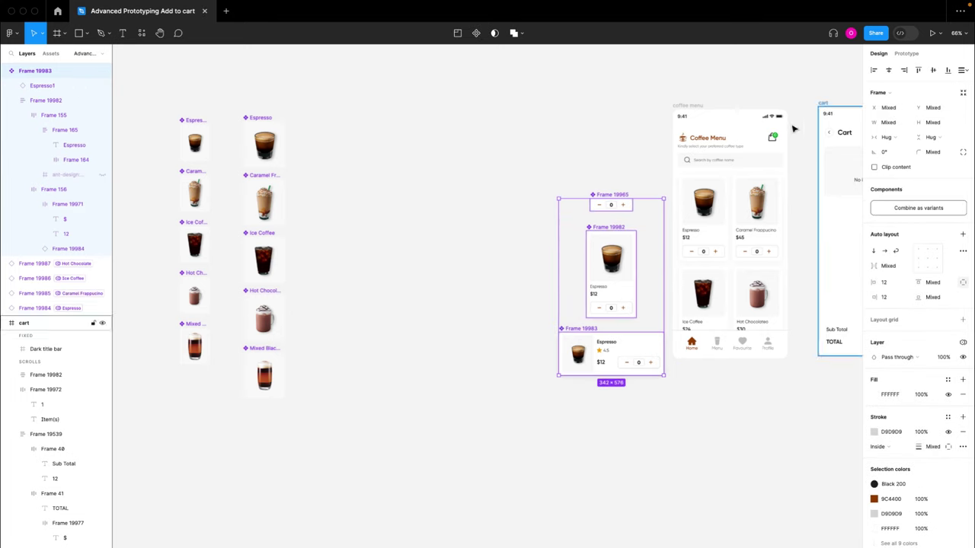
drag(640, 261, 610, 200)
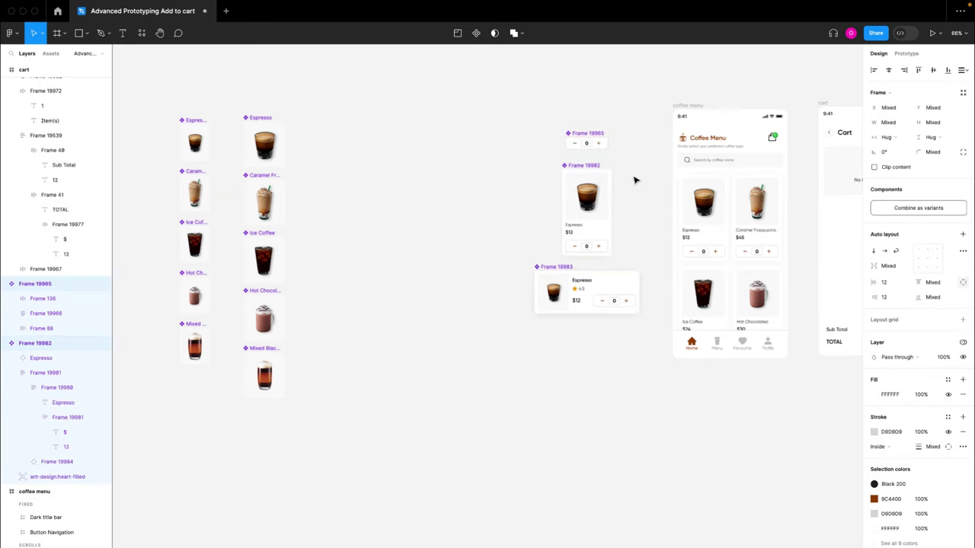
click(635, 179)
scroll(652, 170, right, 5)
scroll(649, 172, right, 5)
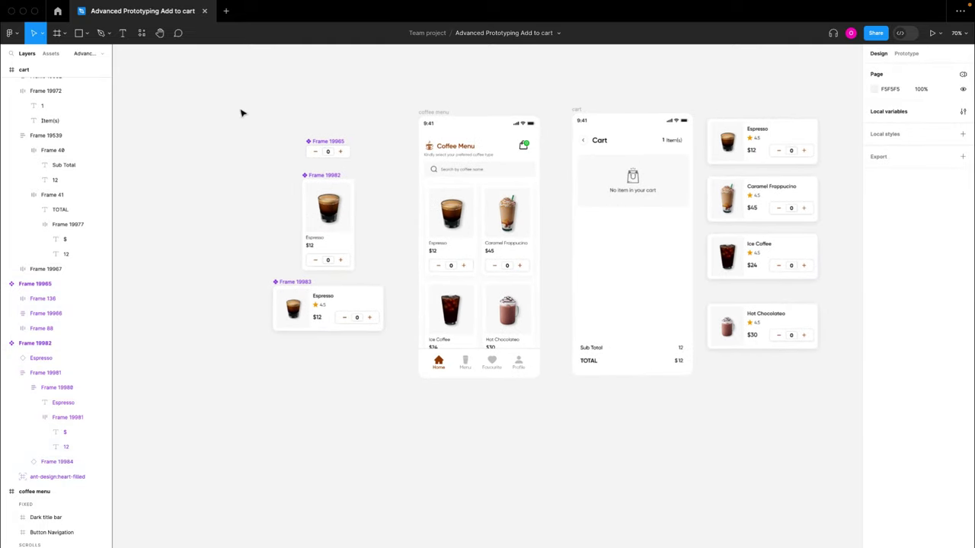
- Align the Frame 19965, Frame 19982 and Frame 19983 components to their shared right edge
drag(242, 111, 390, 354)
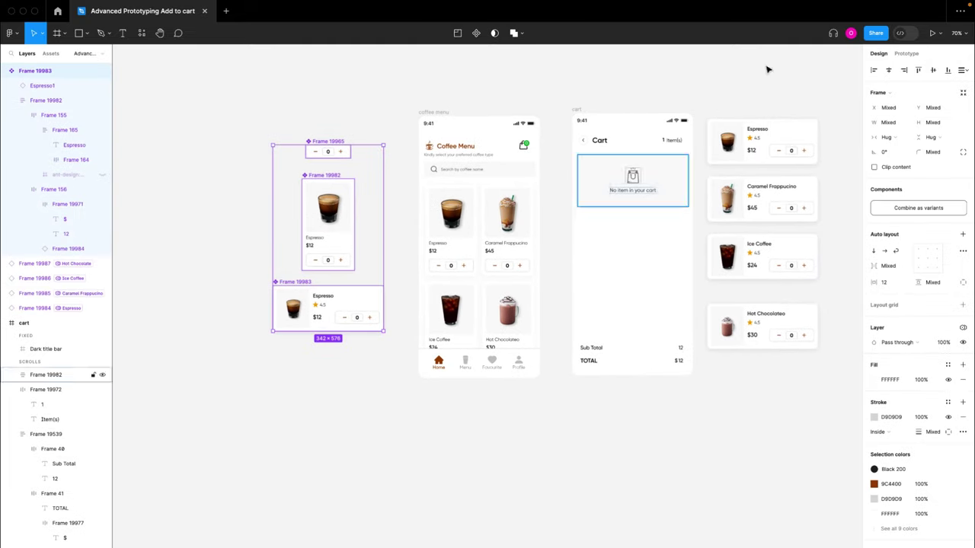
click(904, 70)
scroll(555, 172, up, 4)
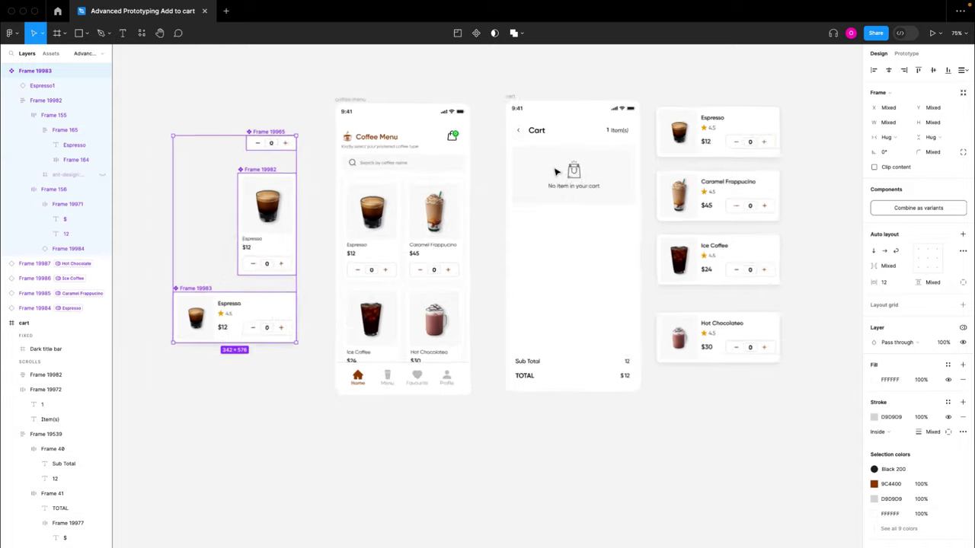
click(482, 171)
- Examine the Espresso card's plus button, the Espresso card's properties and the cart screen frame
scroll(482, 171, left, 2)
scroll(482, 171, down, 1)
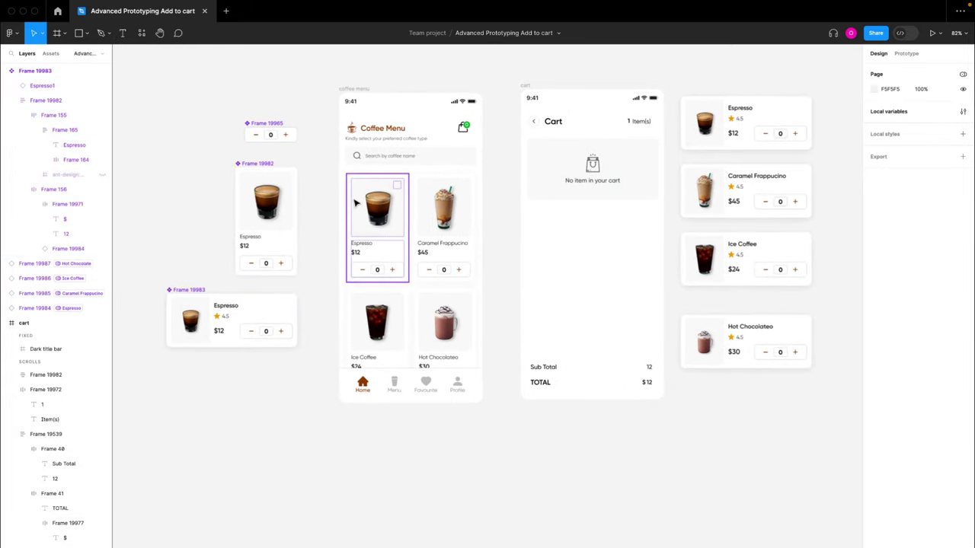
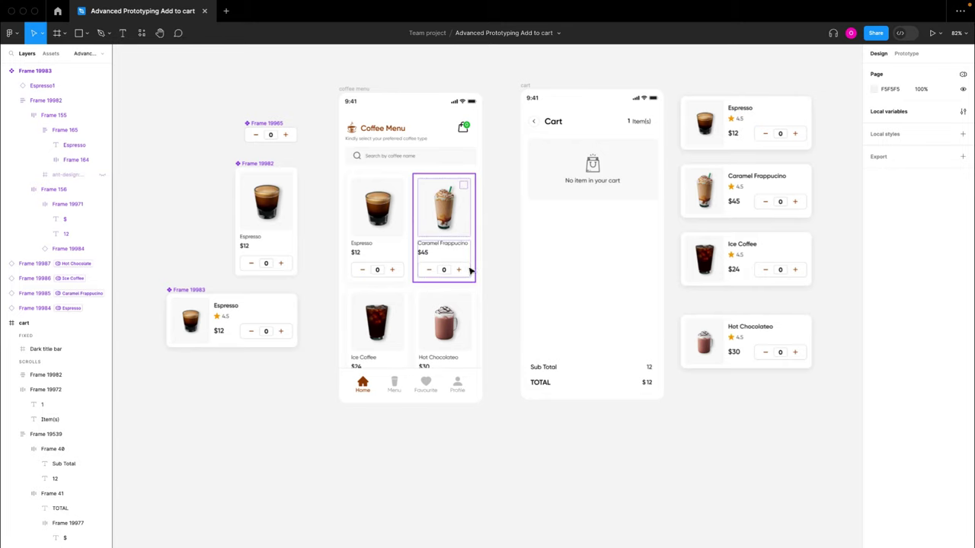
click(394, 274)
double_click(393, 271)
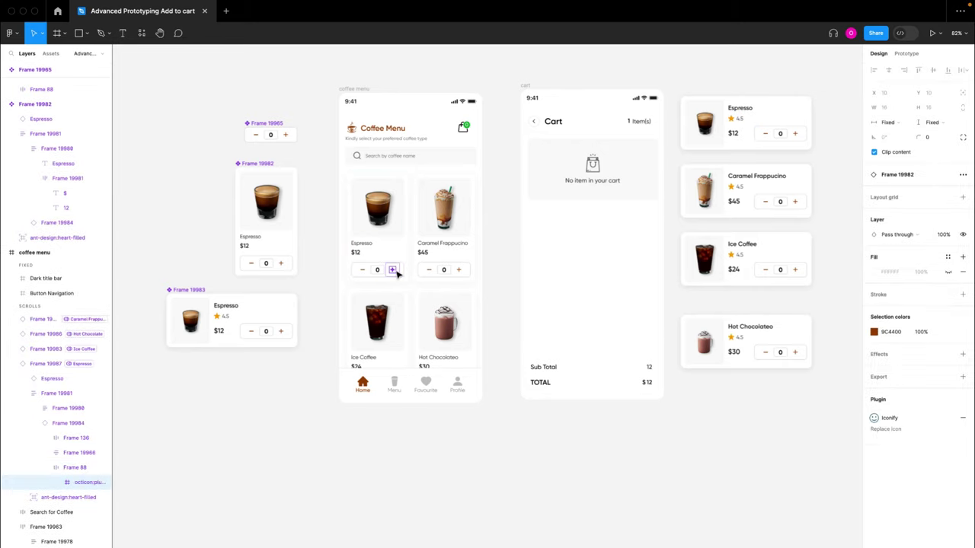
key(shift+Return)
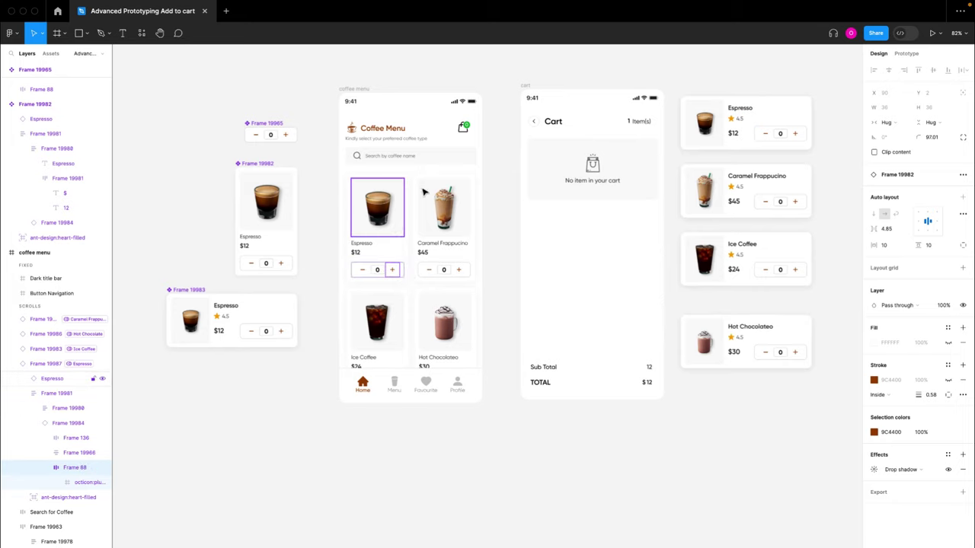
scroll(466, 128, up, 5)
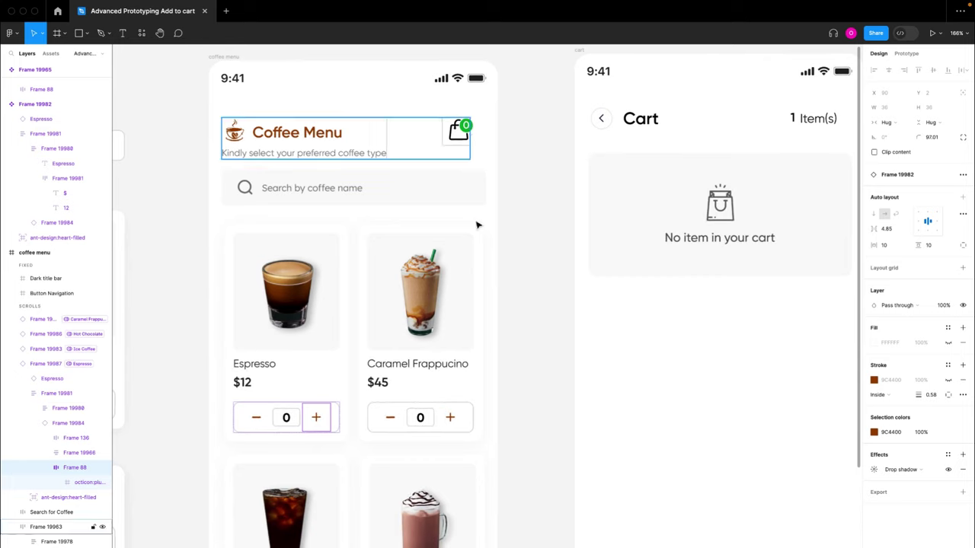
click(297, 361)
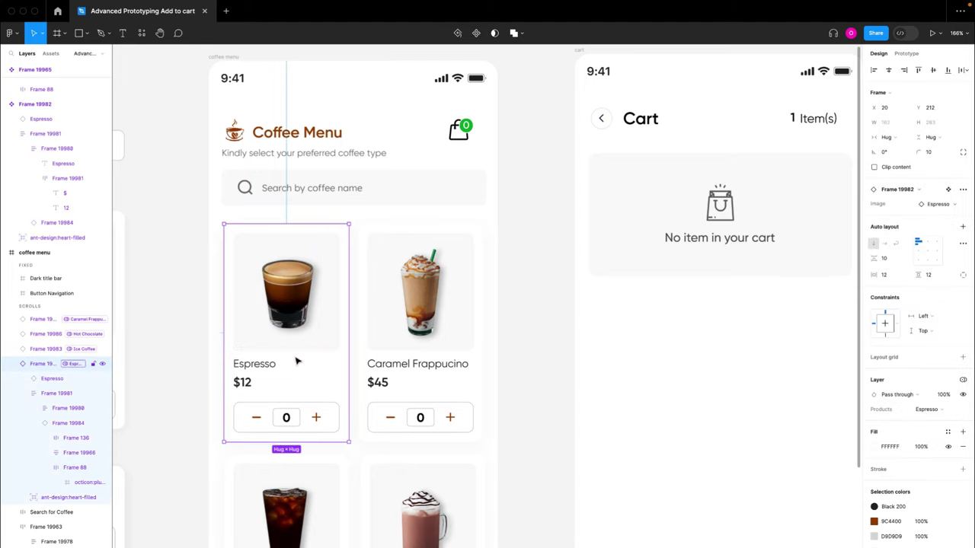
scroll(301, 373, down, 5)
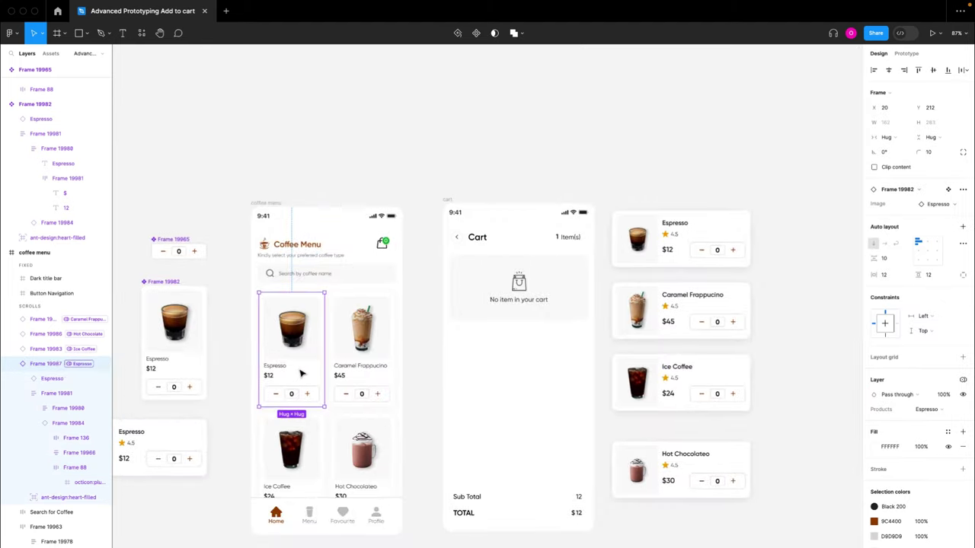
scroll(299, 371, down, 1)
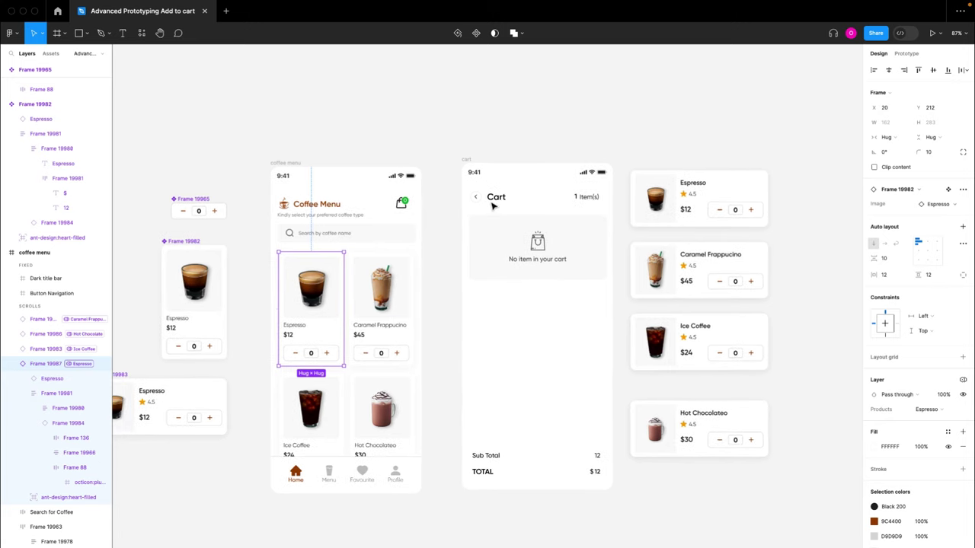
click(464, 161)
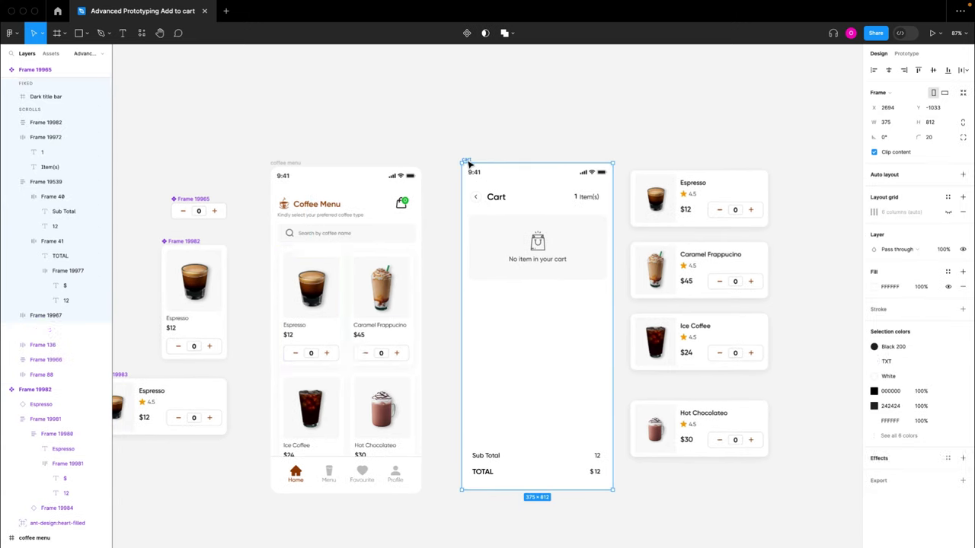
click(313, 318)
click(734, 95)
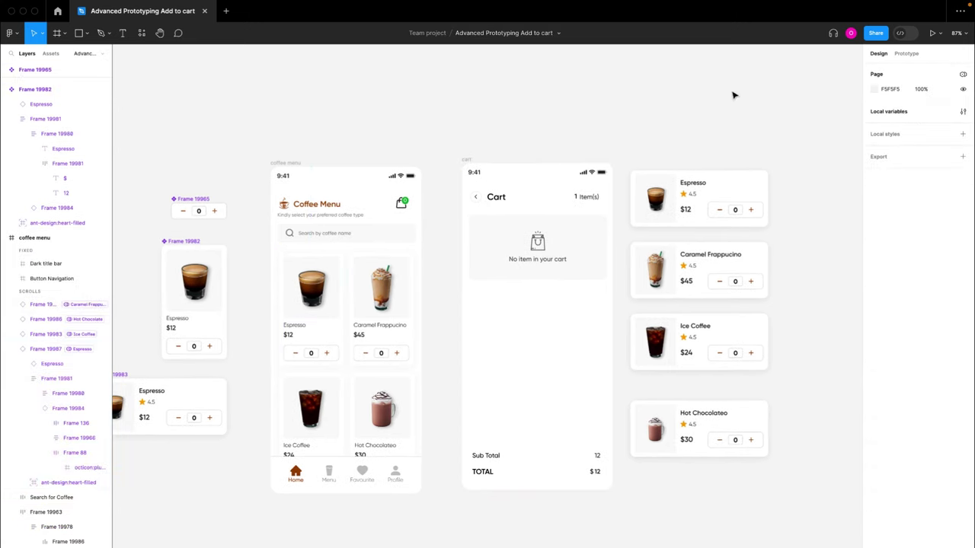
- Create a new local variable collection named Cart
click(963, 111)
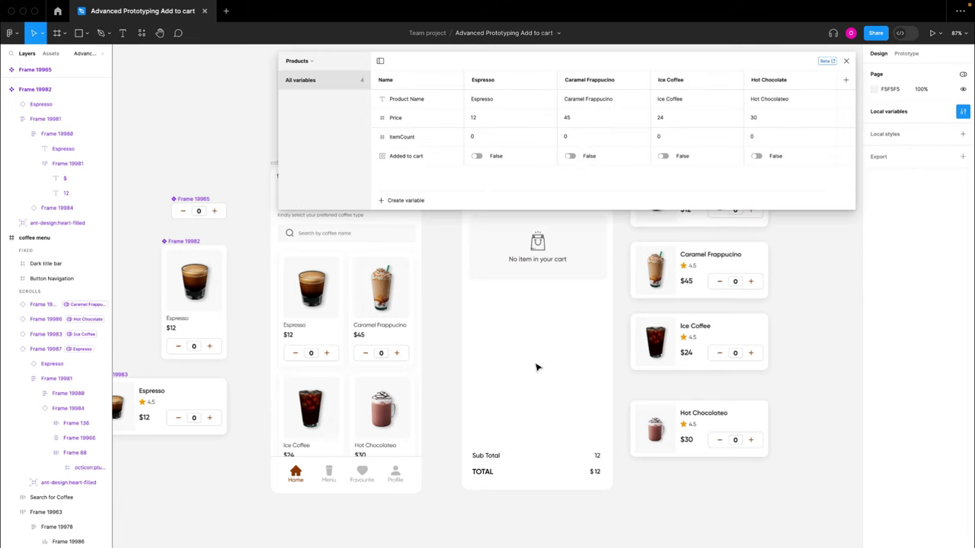
click(495, 478)
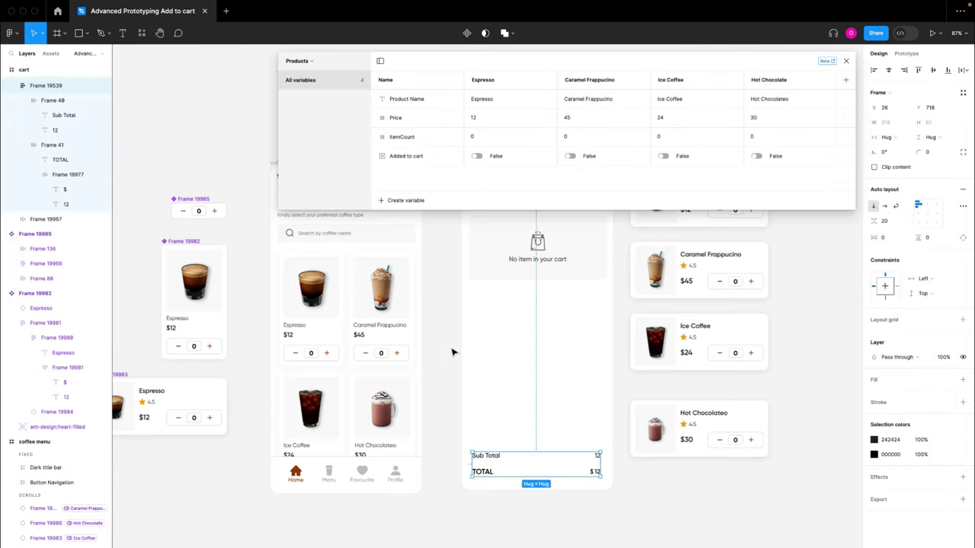
click(550, 341)
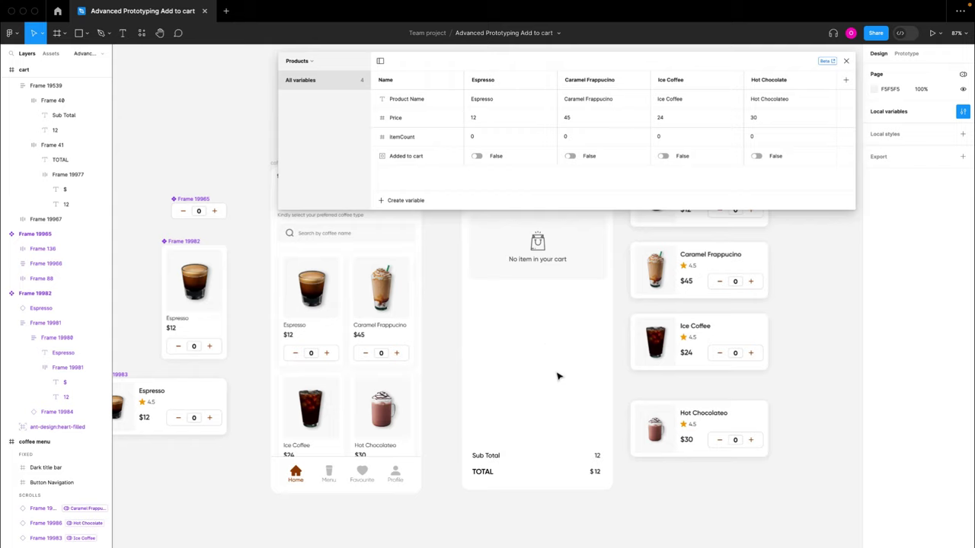
click(298, 61)
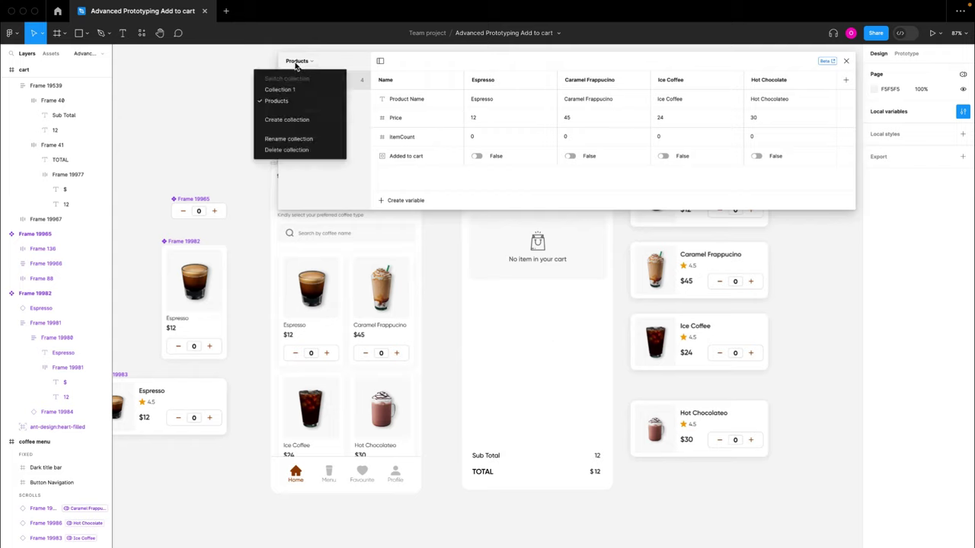
click(297, 63)
click(297, 63)
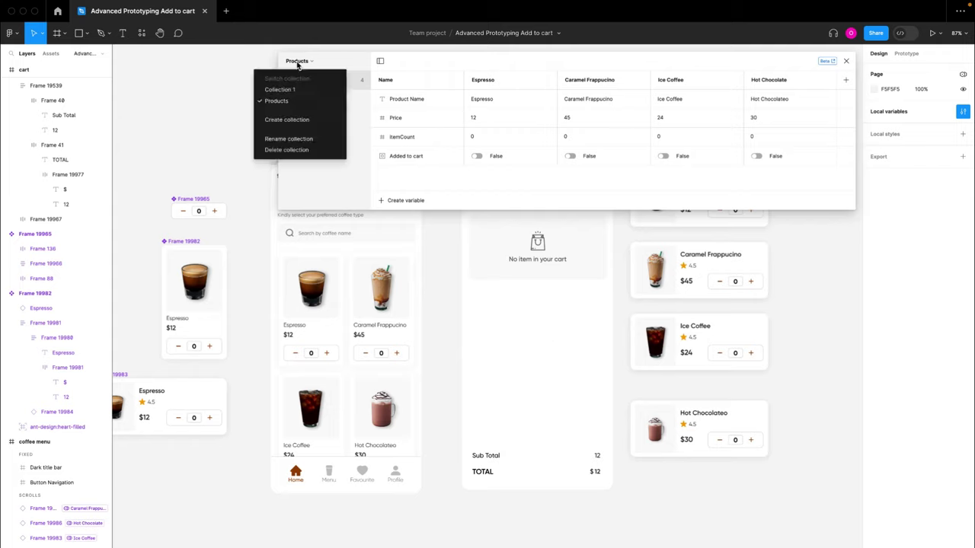
click(288, 124)
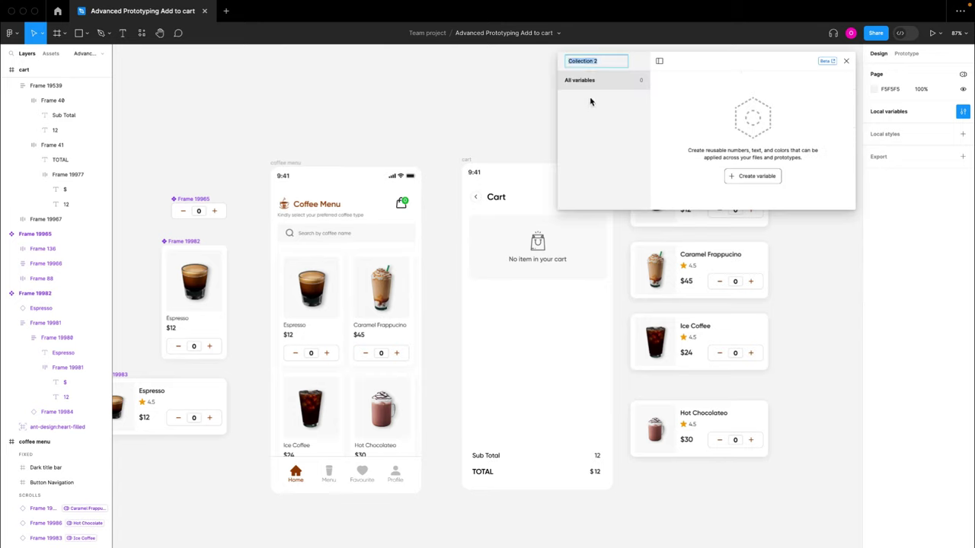
text(Cart)
- Add a number variable named cartCount to the Cart collection
click(744, 178)
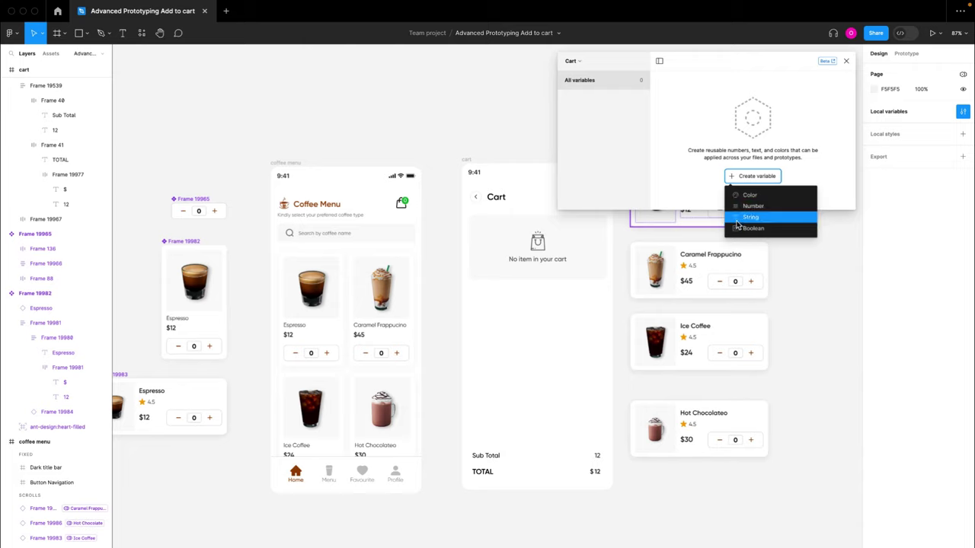
click(739, 206)
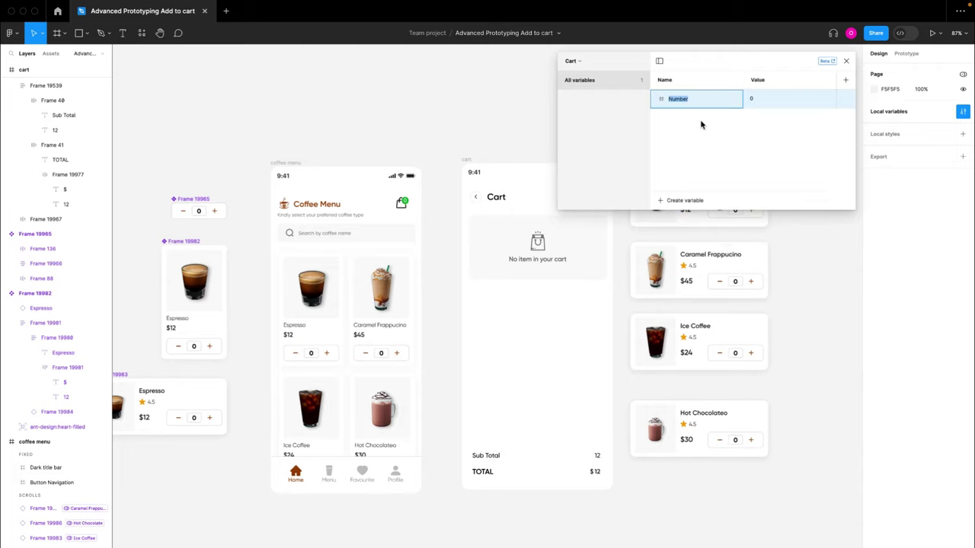
text(cartCount)
key(Return)
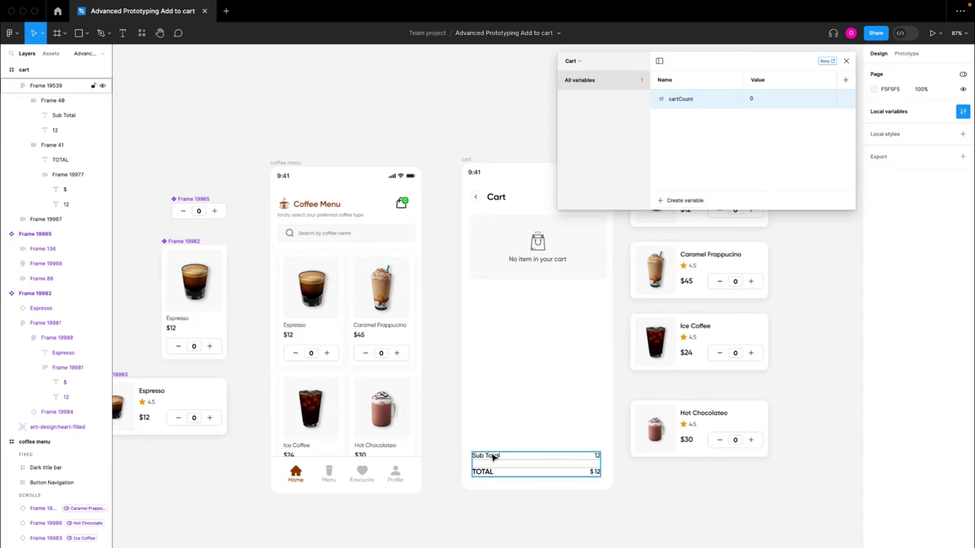
- Add a number variable named Total to the Cart collection
click(683, 201)
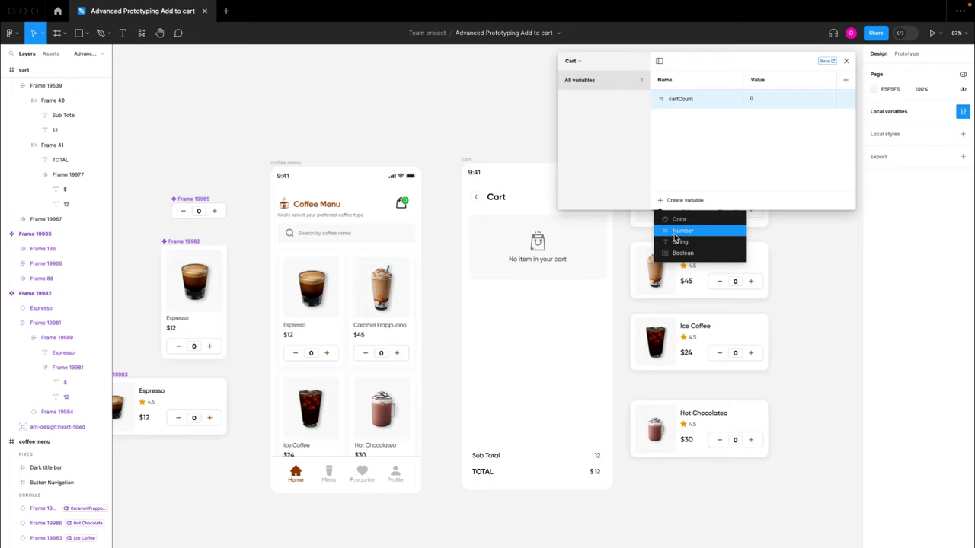
click(677, 232)
text(Total)
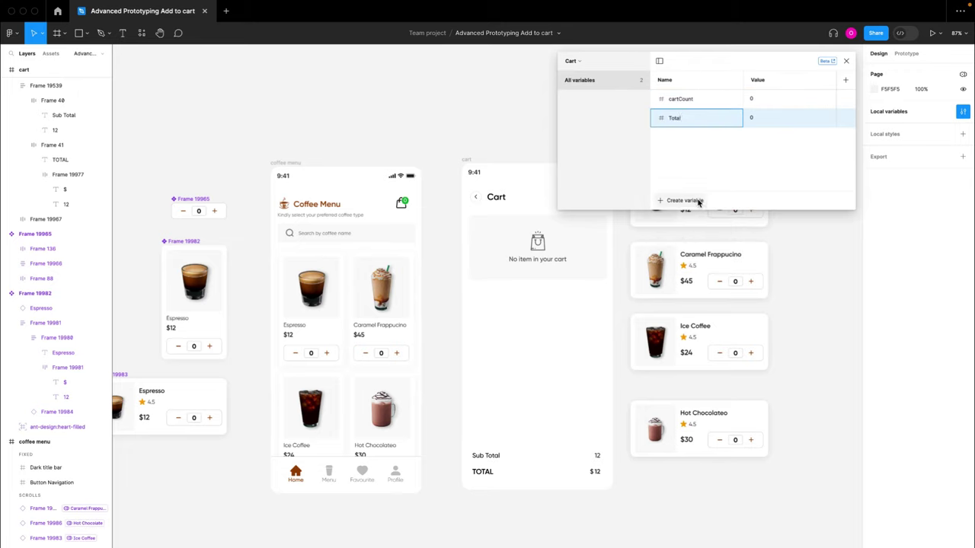
key(Return)
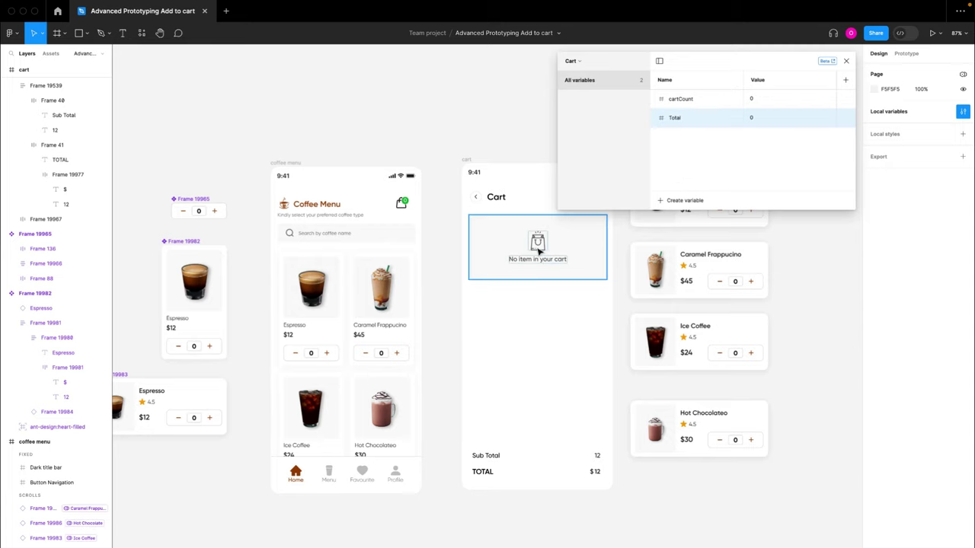
- Add a boolean variable named isEmpty to the Cart collection, set it to True and close the variables window
scroll(523, 257, right, 3)
scroll(523, 257, down, 2)
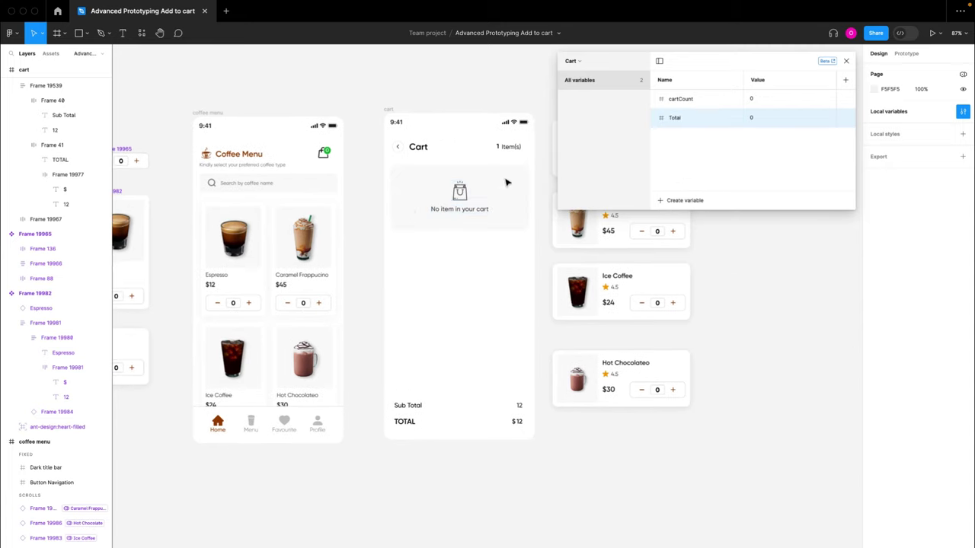
click(491, 217)
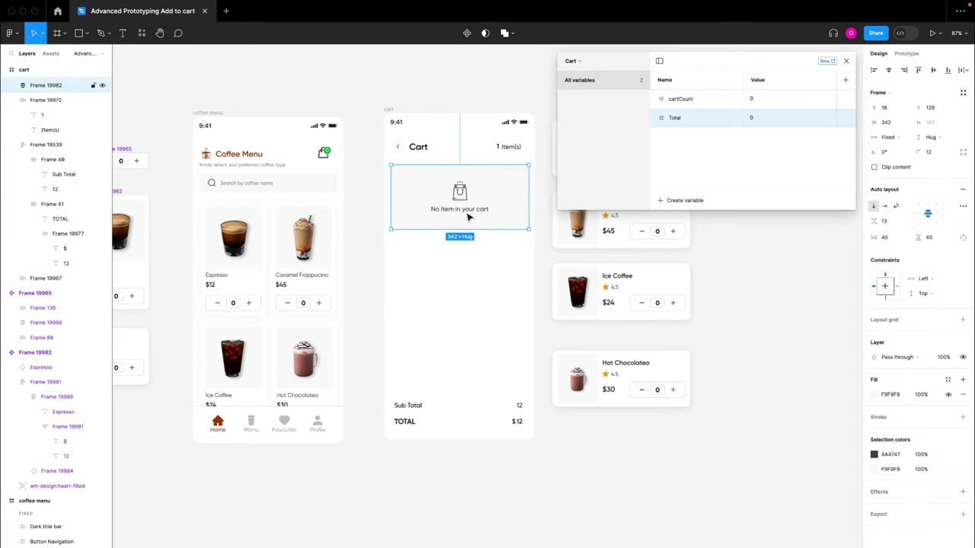
click(482, 265)
click(682, 200)
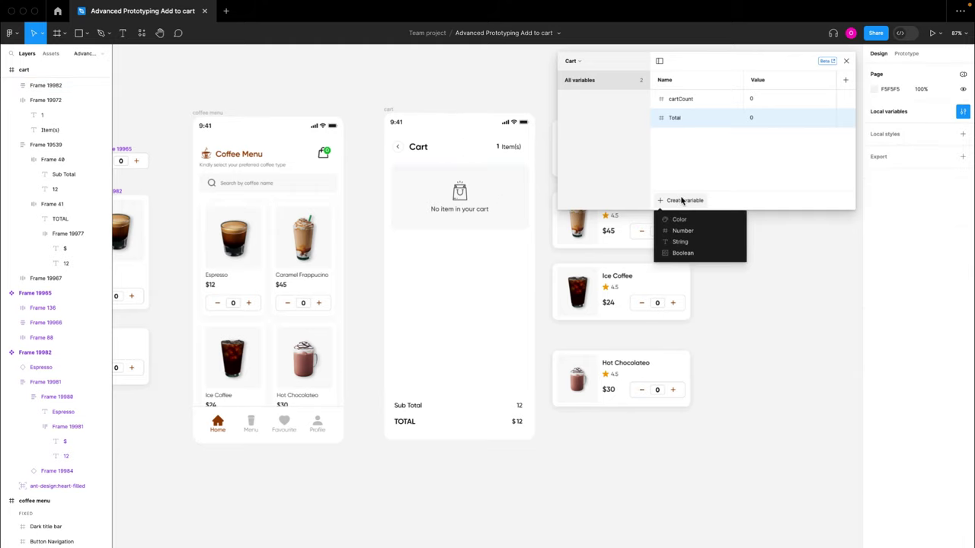
click(680, 253)
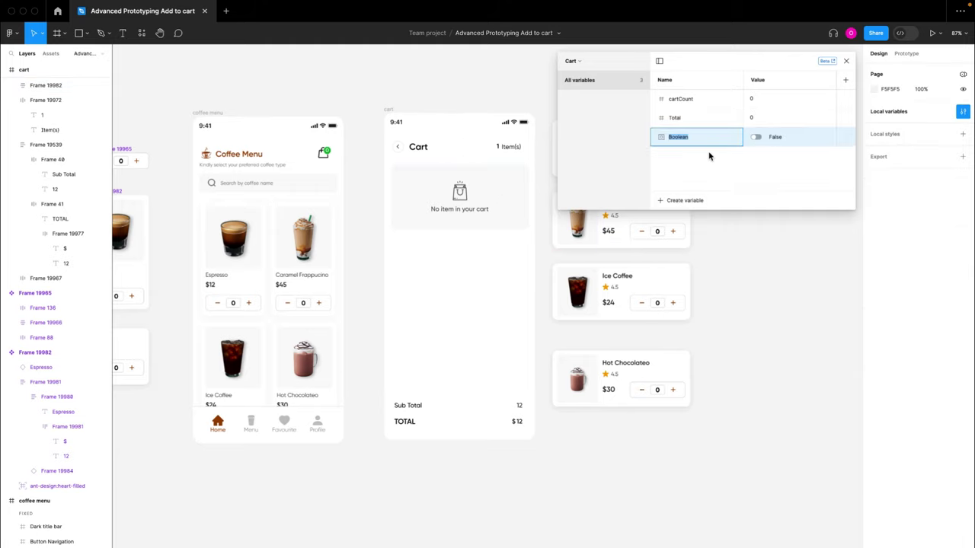
text(isEmpty)
click(756, 138)
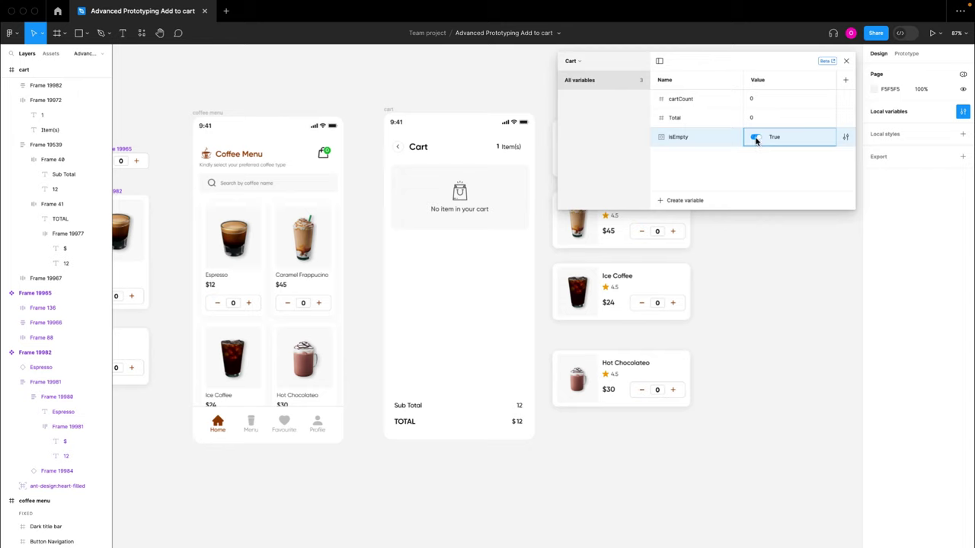
click(845, 61)
- Inspect the plus button frame inside the Espresso card's quantity counter on the coffee menu screen
scroll(578, 171, left, 5)
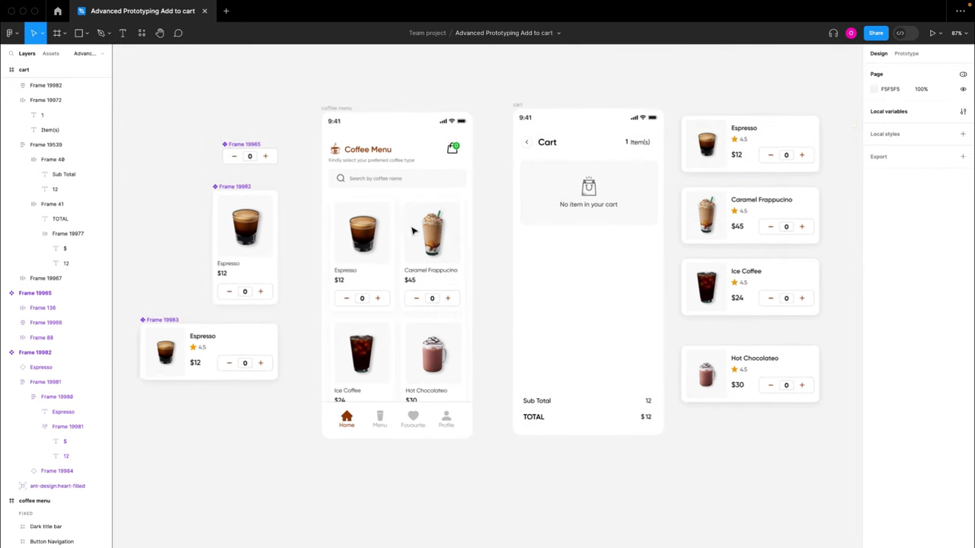
scroll(412, 230, up, 5)
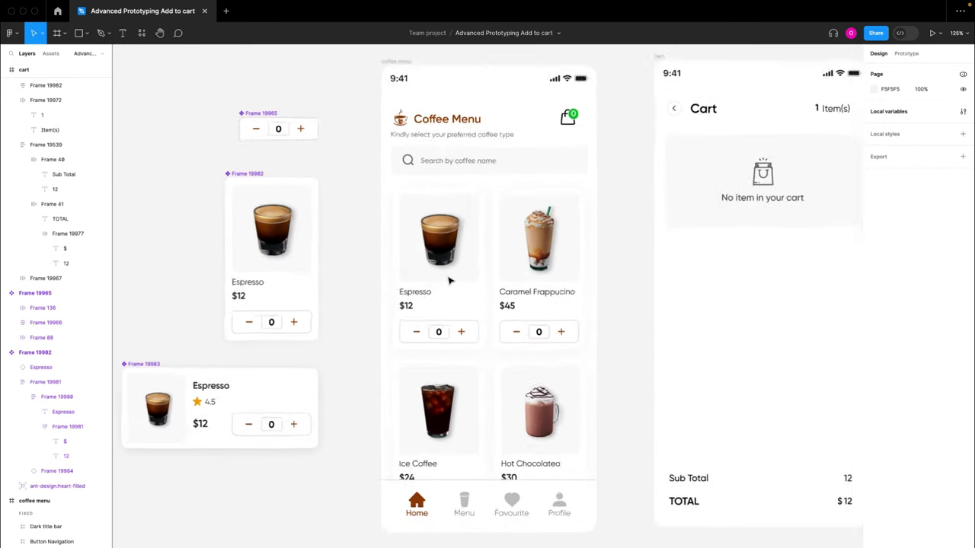
scroll(450, 282, down, 2)
double_click(468, 364)
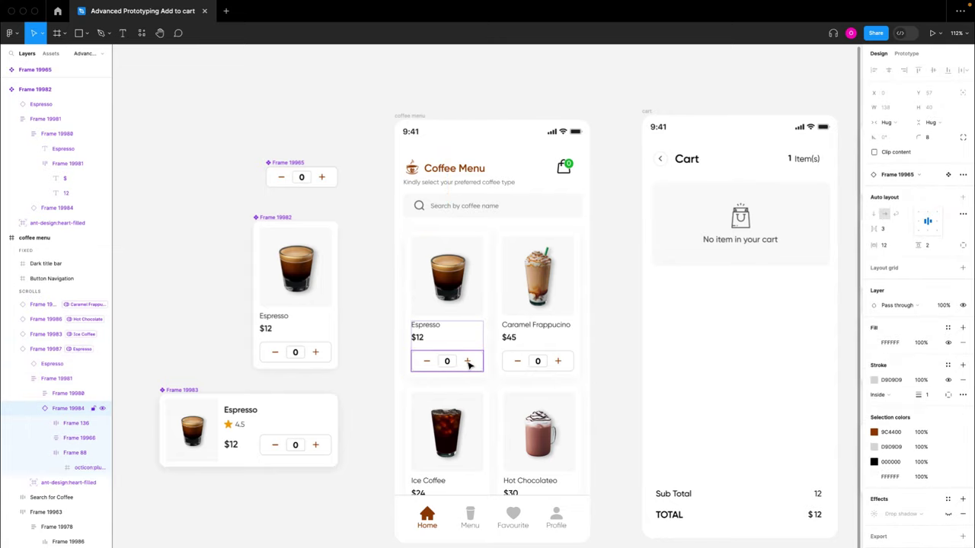
double_click(468, 364)
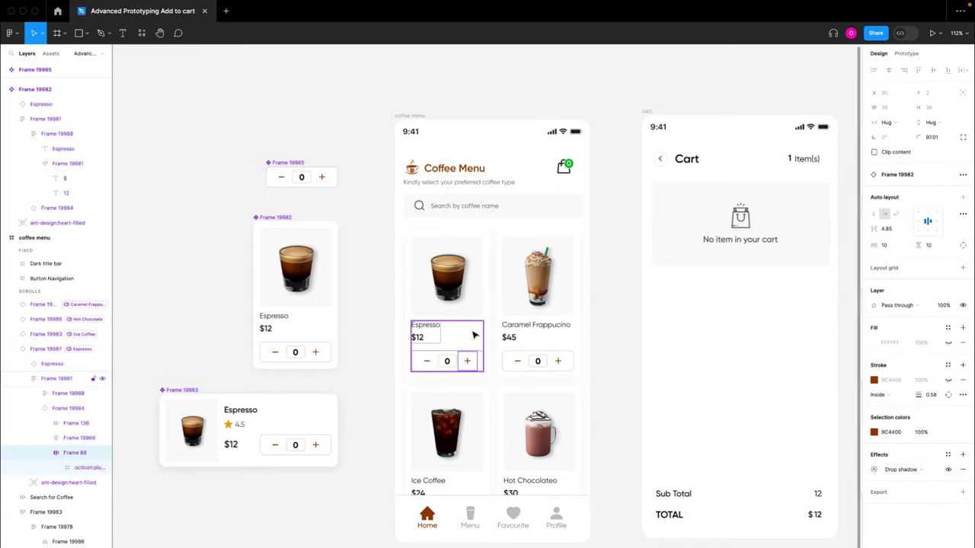
- Bind the number in the green badge on the coffee menu's cart icon to the cartCount variable
click(568, 171)
scroll(569, 170, up, 5)
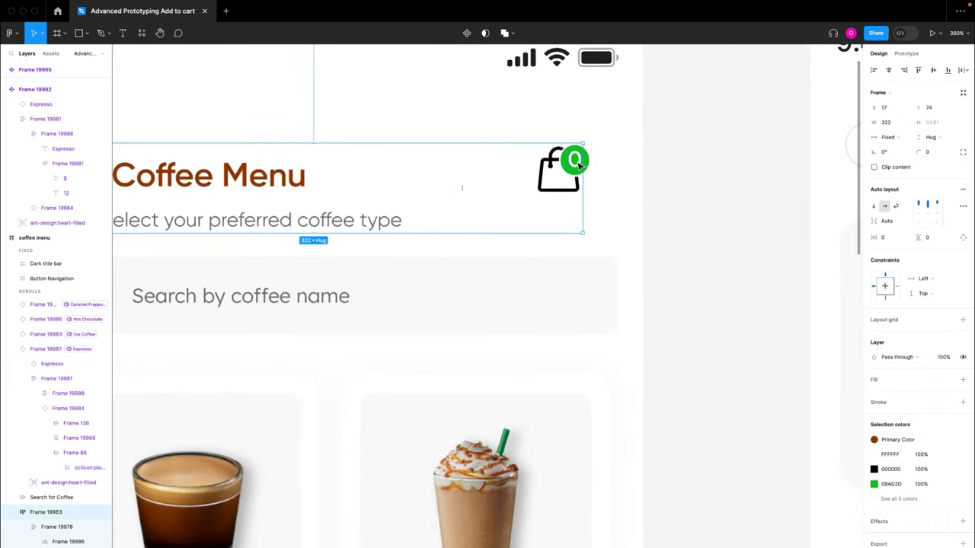
super+click(576, 166)
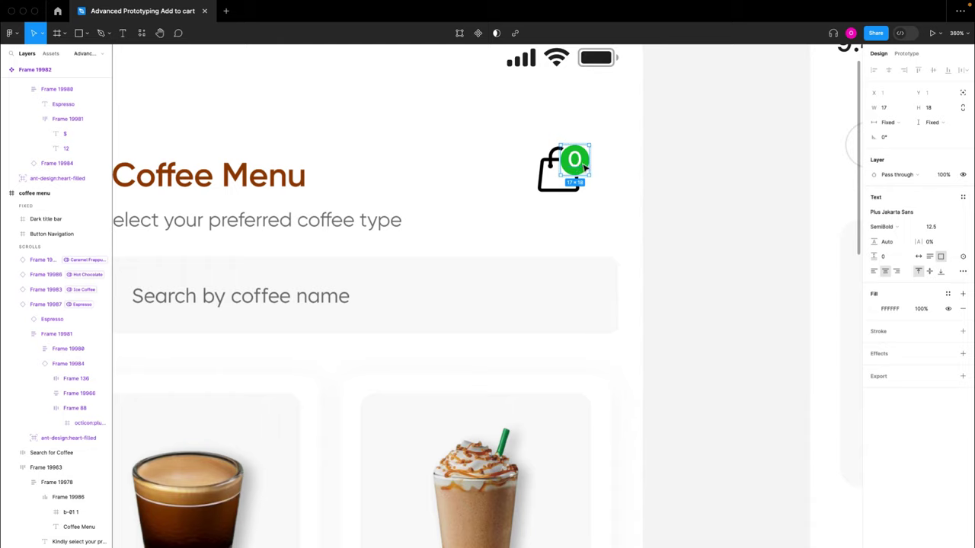
click(963, 256)
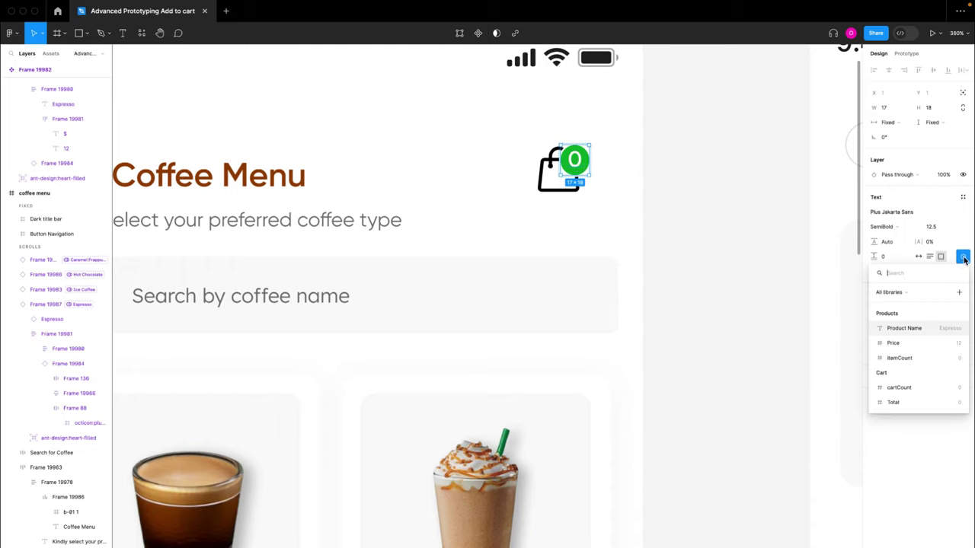
click(911, 391)
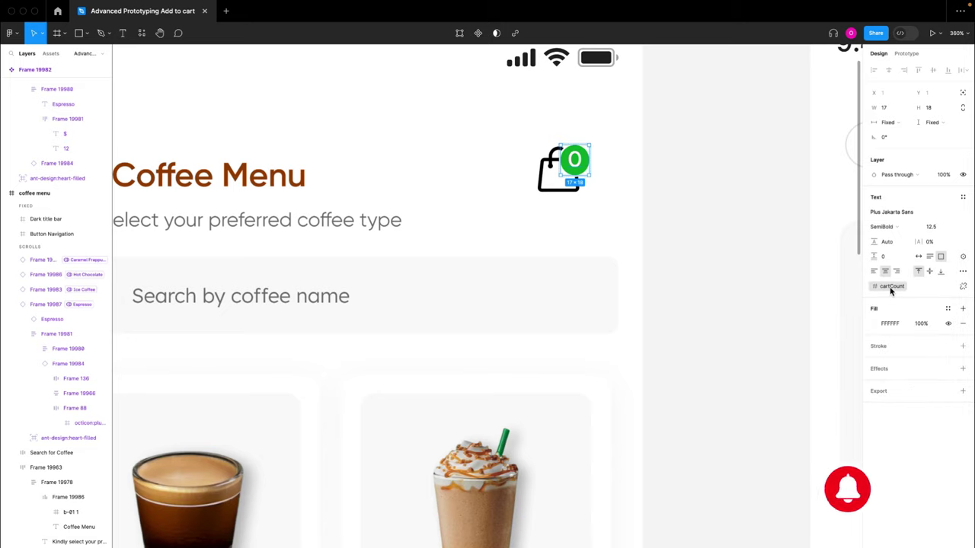
click(725, 276)
scroll(724, 276, down, 8)
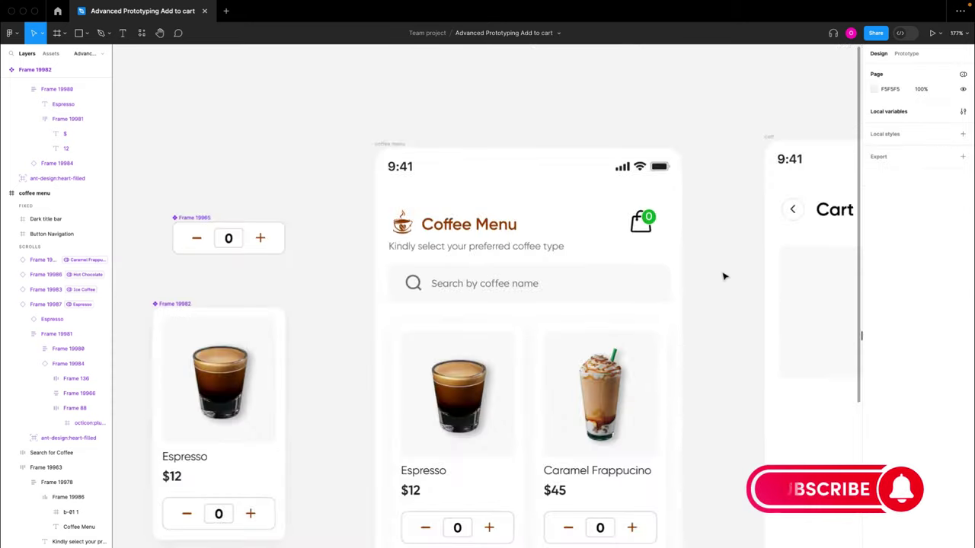
- Inspect the quantity counters and plus buttons inside the product cards on the coffee menu screen
scroll(725, 277, down, 3)
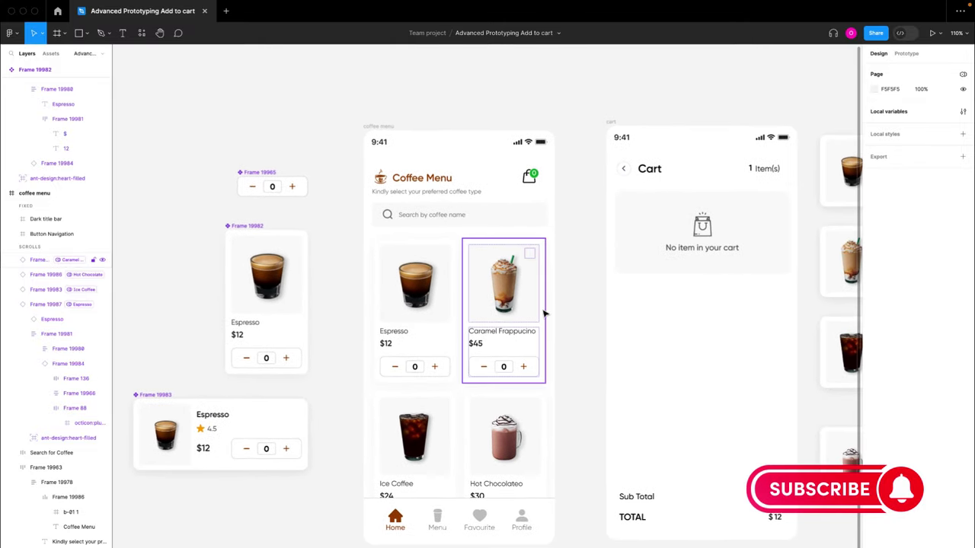
double_click(434, 369)
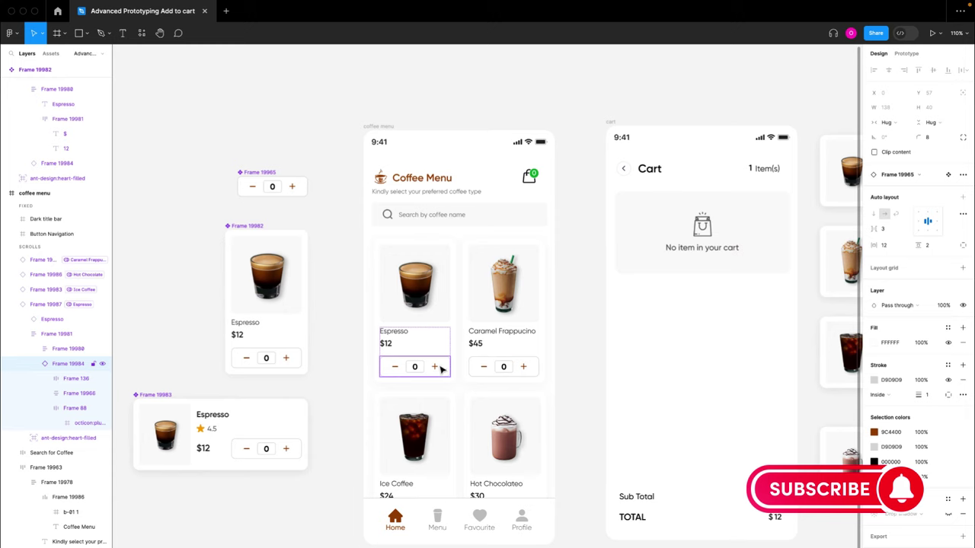
click(507, 366)
double_click(512, 369)
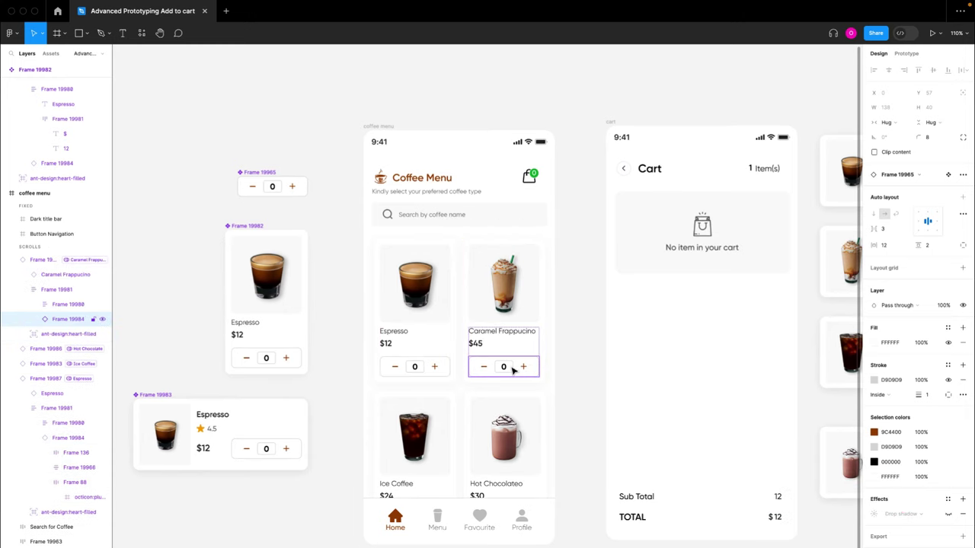
click(429, 370)
double_click(429, 370)
click(504, 366)
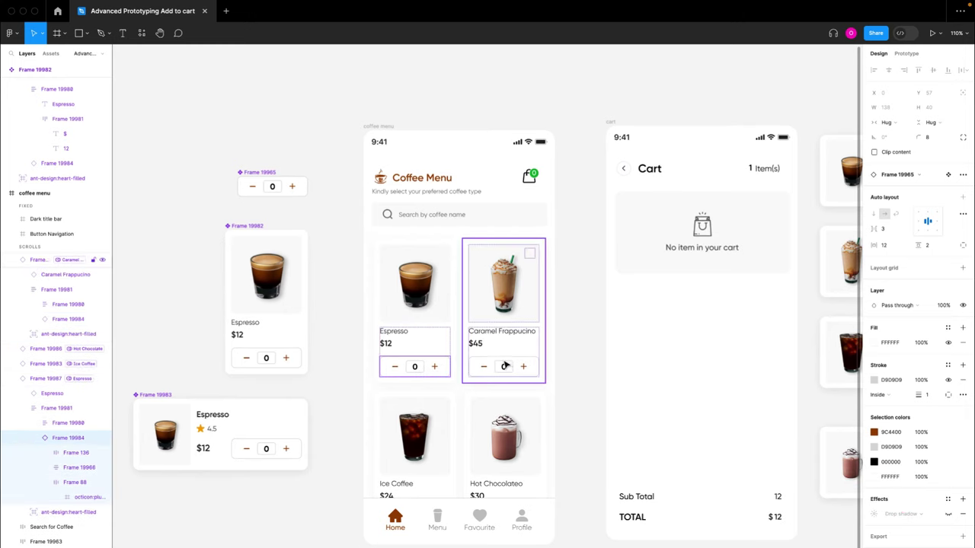
click(505, 438)
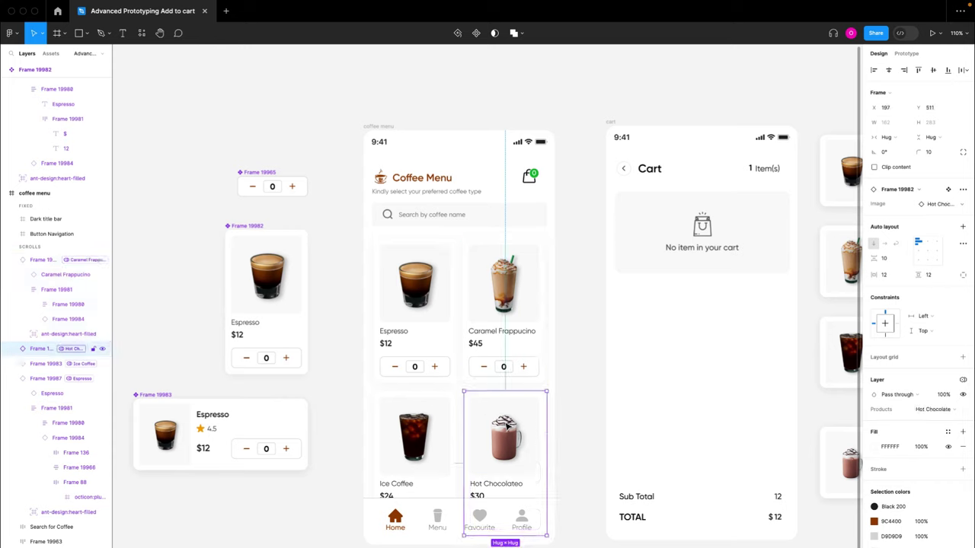
double_click(439, 372)
double_click(439, 372)
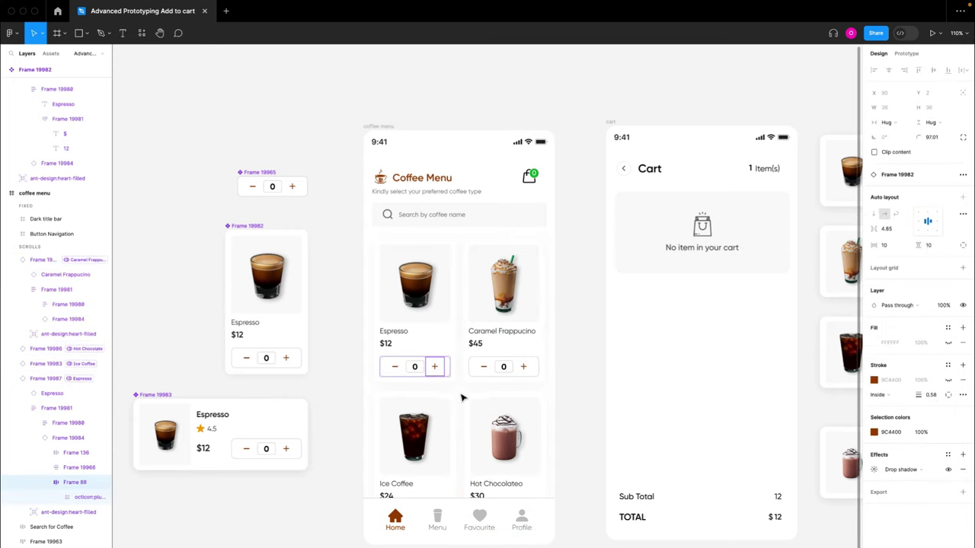
- Go from the Espresso card's quantity counter to its main component, Frame 19965
click(434, 371)
double_click(435, 371)
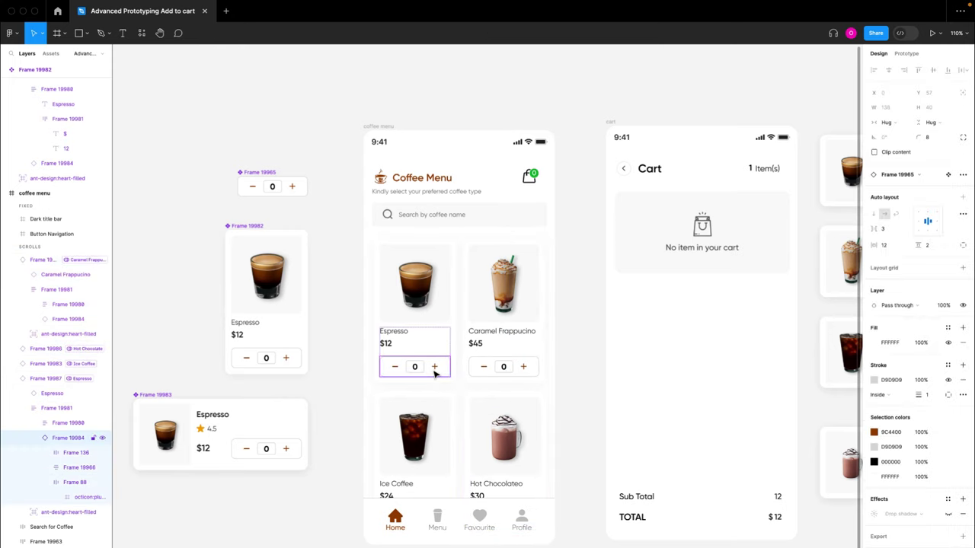
click(949, 176)
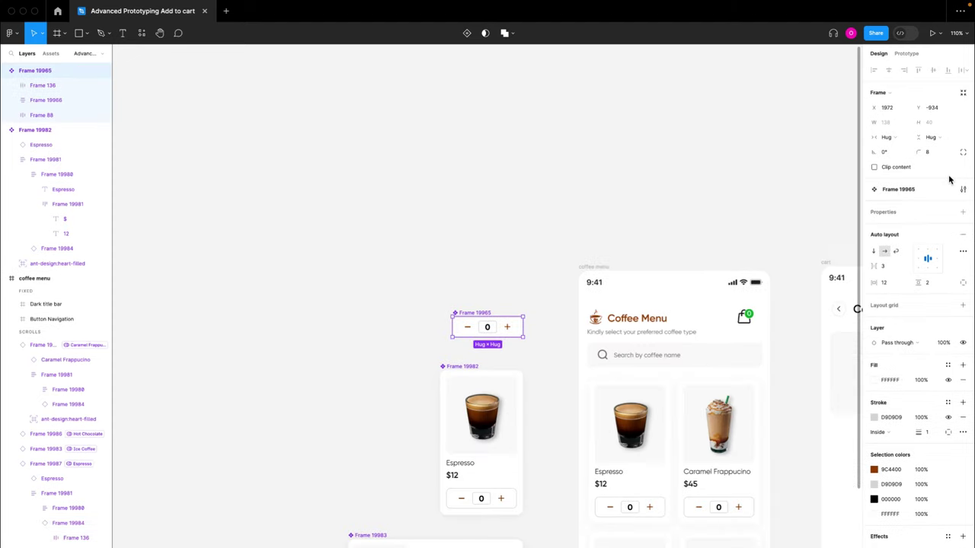
scroll(483, 352, up, 5)
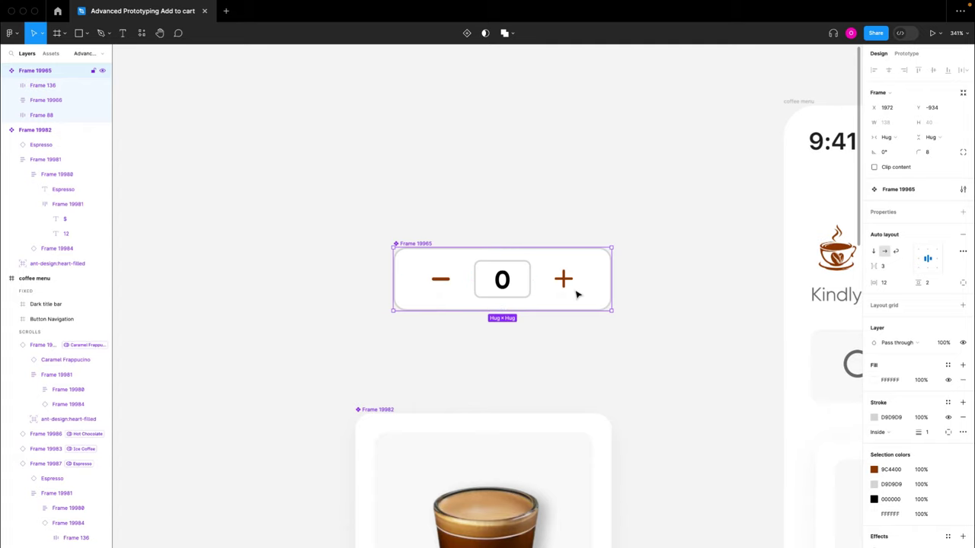
scroll(570, 286, down, 5)
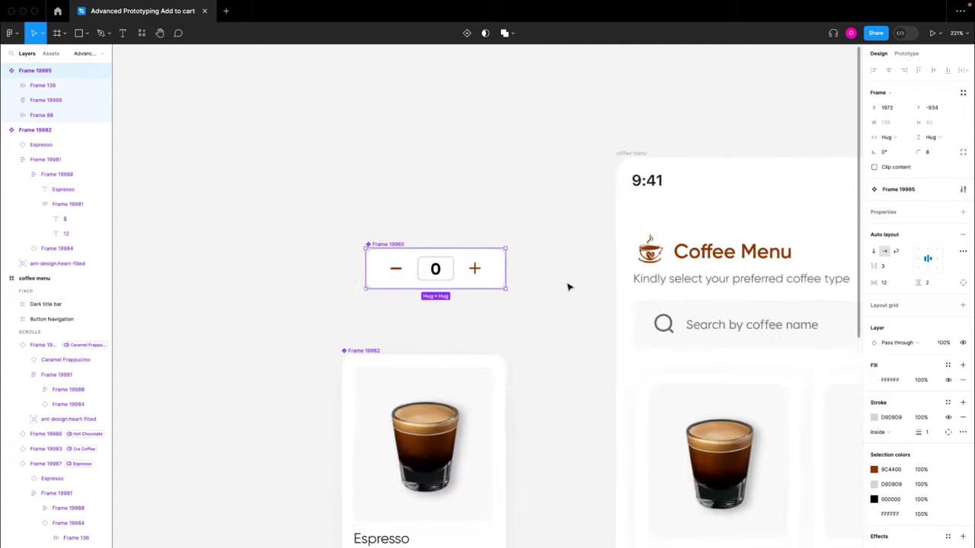
- Add an on-click Set variable interaction to the main counter component's plus button, setting itemCount to itemCount + 1
double_click(435, 251)
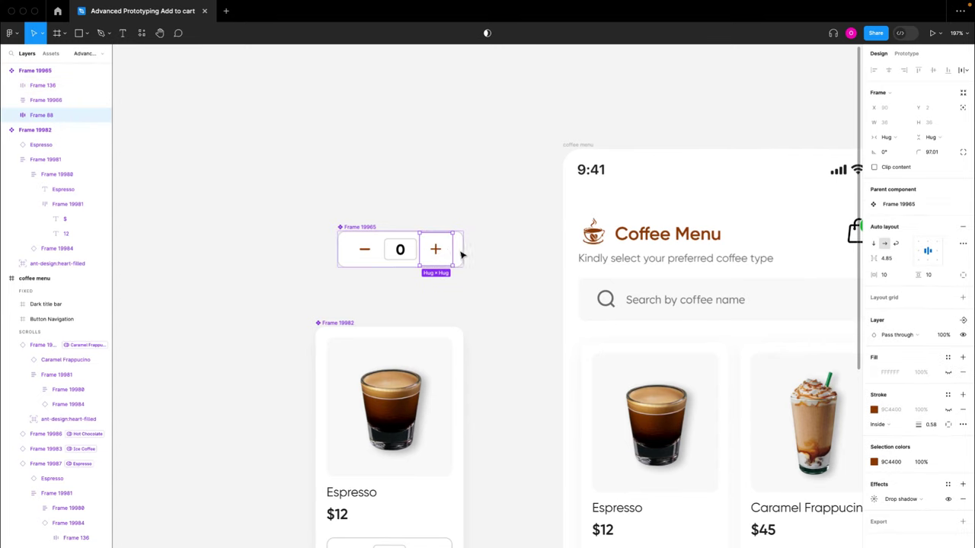
scroll(474, 255, right, 3)
scroll(475, 255, down, 2)
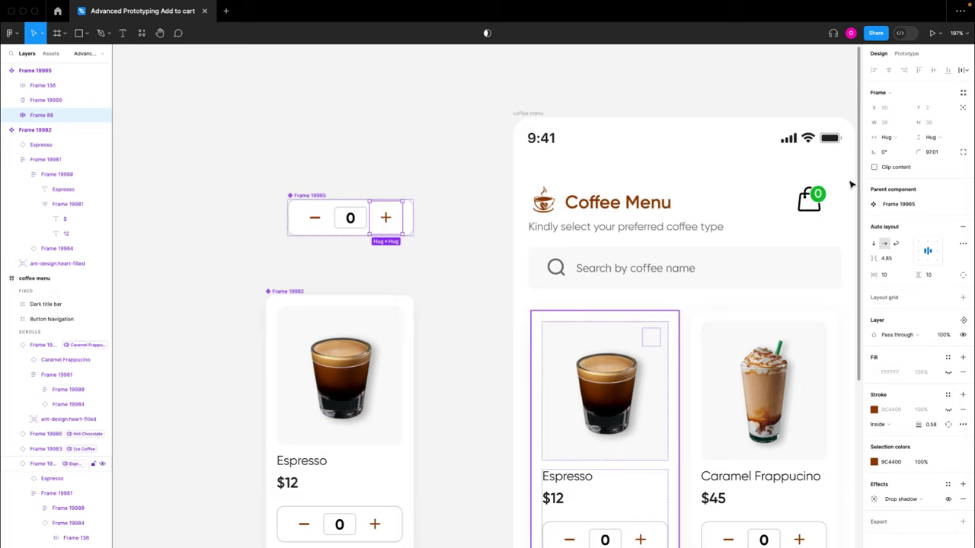
click(908, 54)
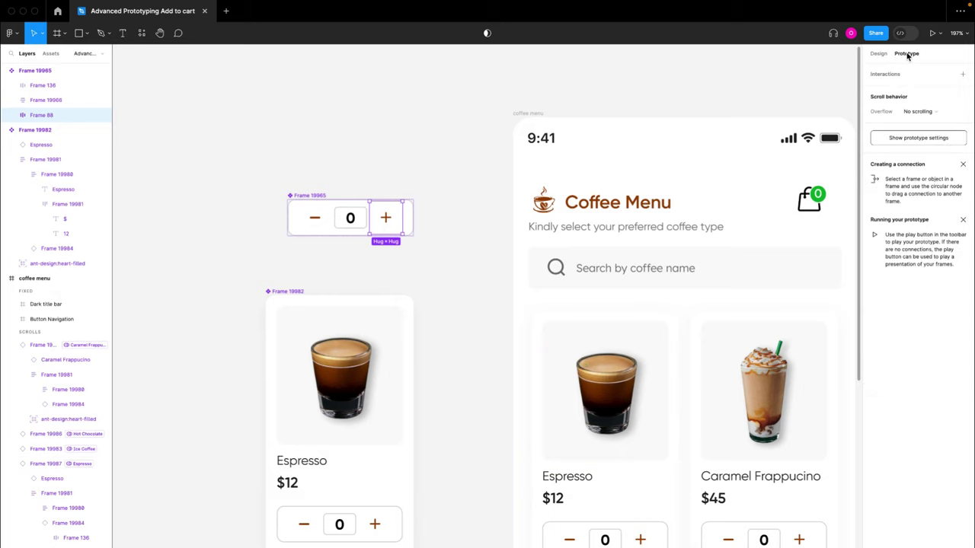
click(963, 74)
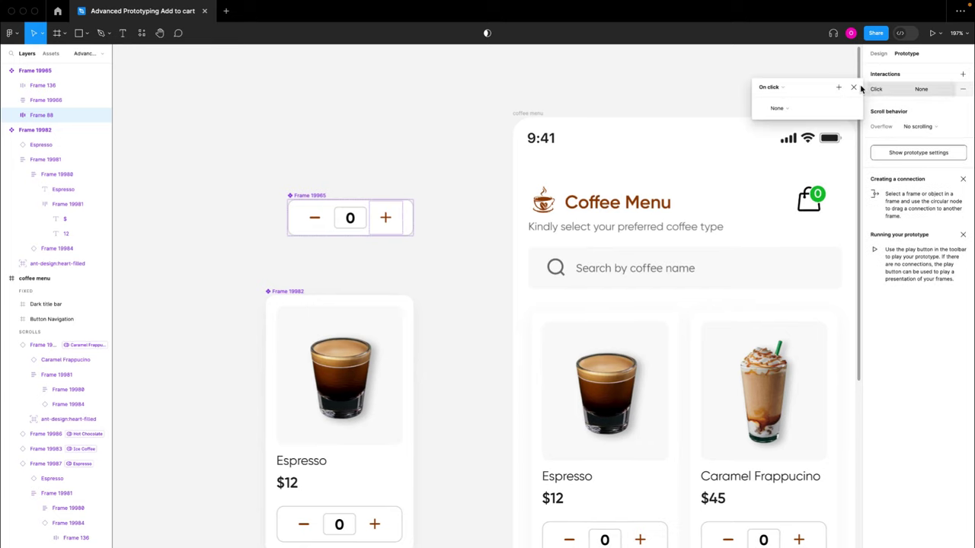
click(782, 110)
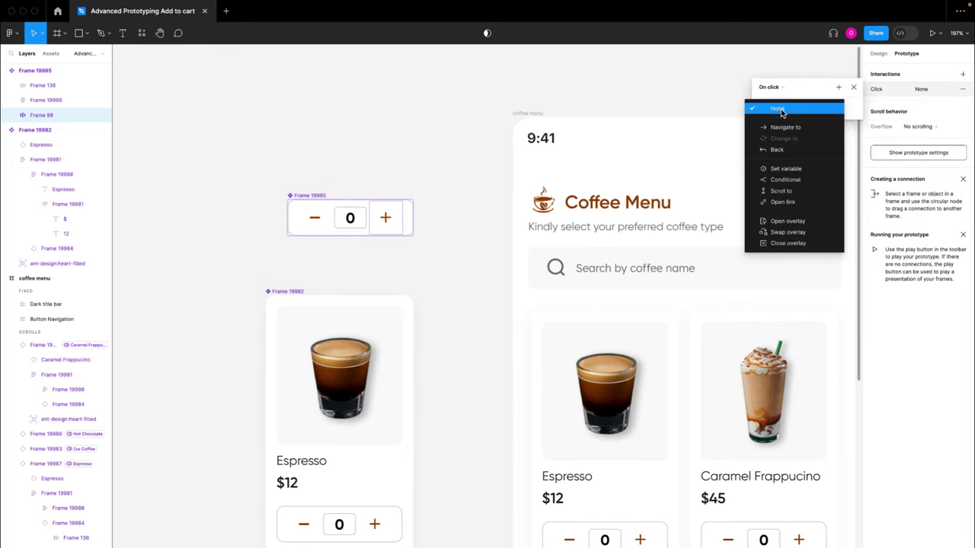
click(795, 169)
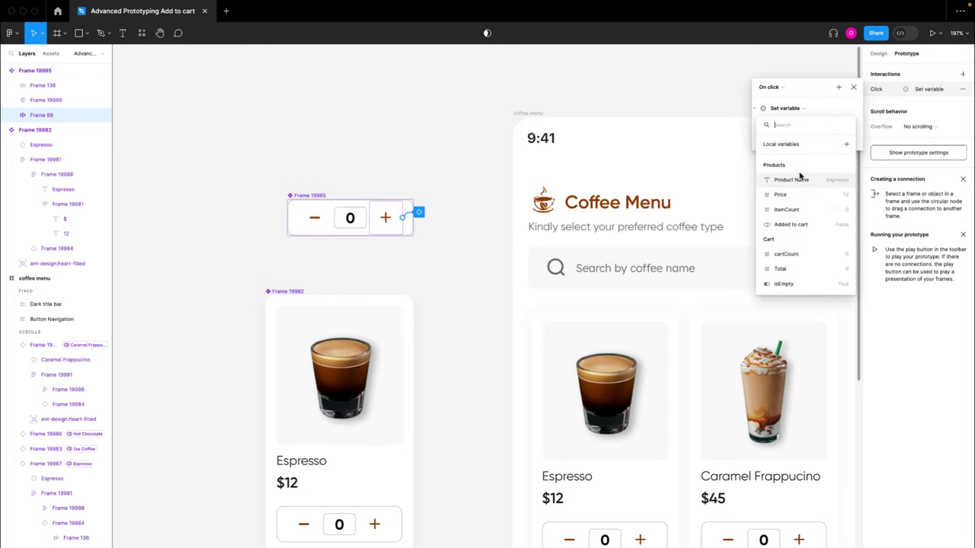
click(793, 214)
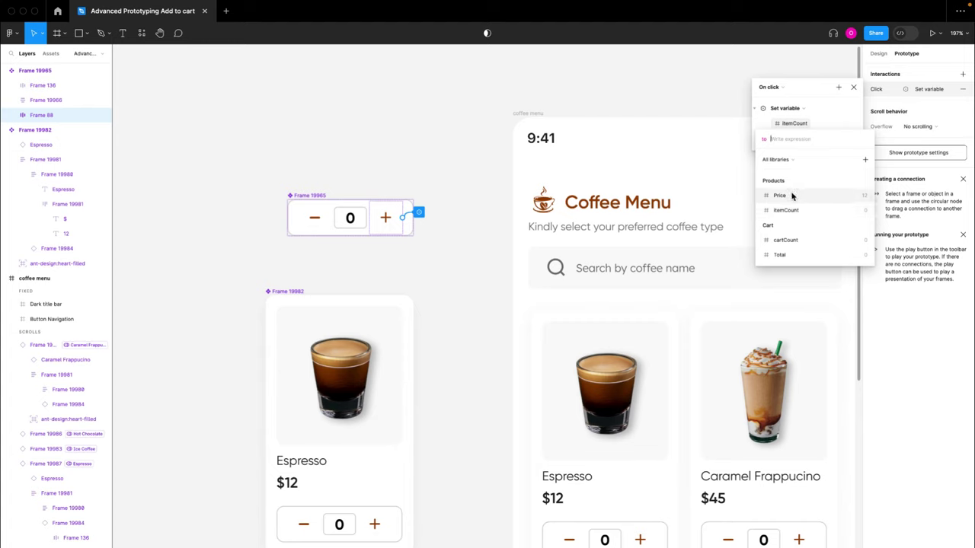
click(792, 210)
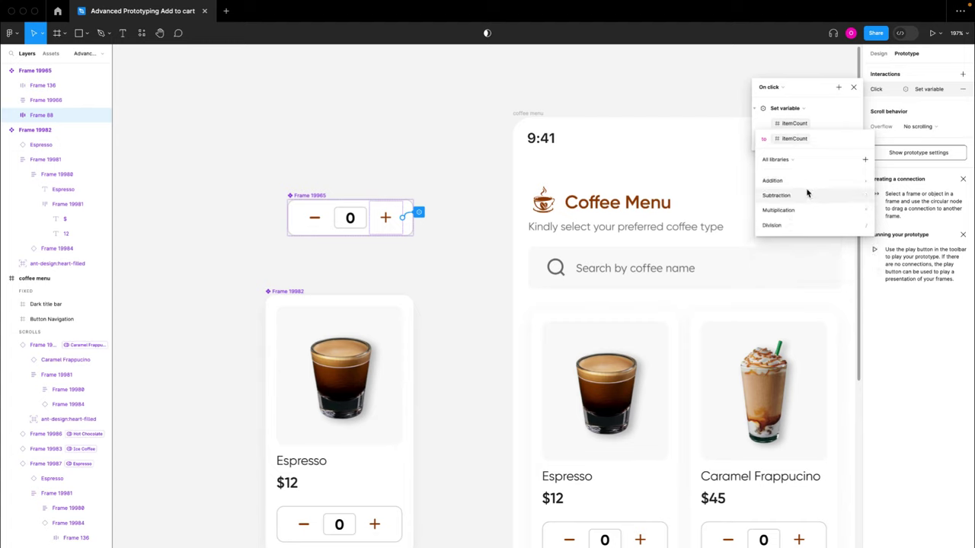
click(785, 183)
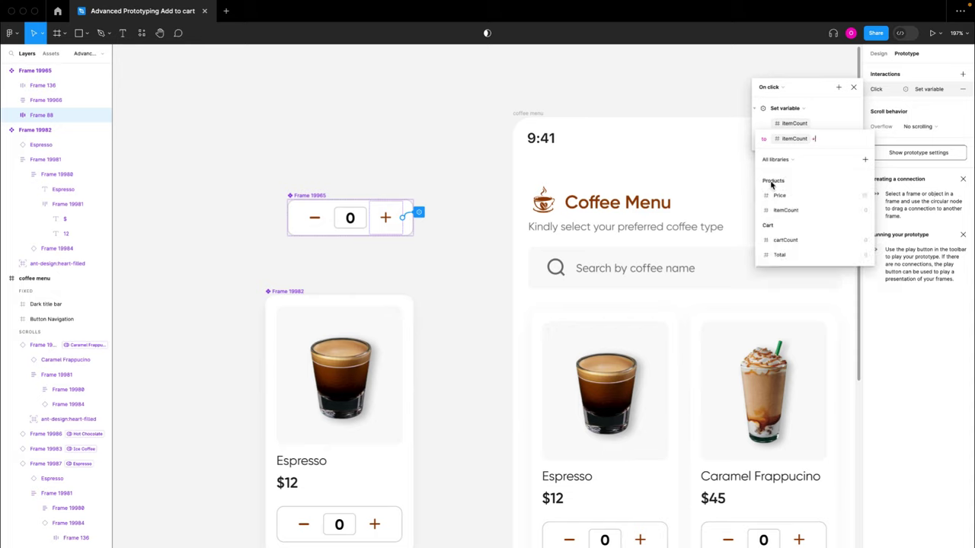
text(1)
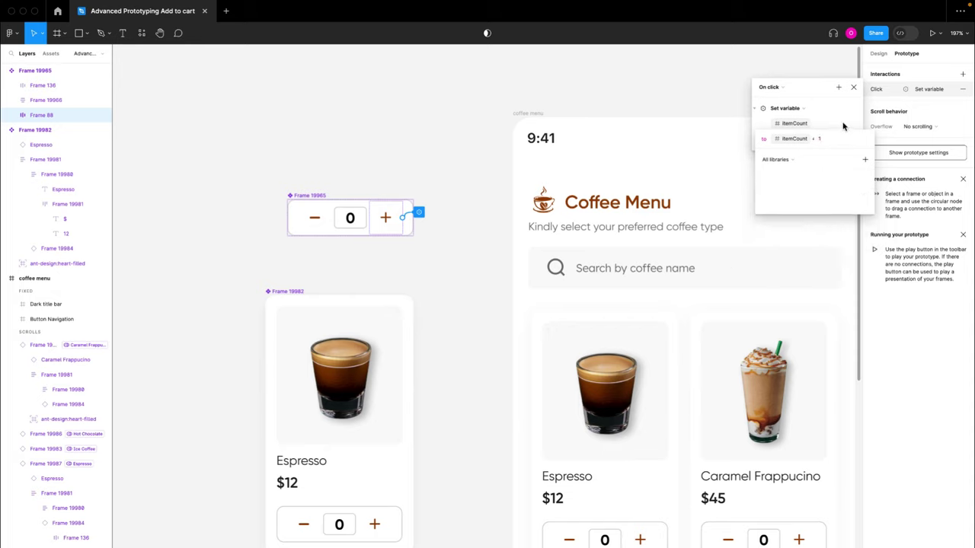
key(Return)
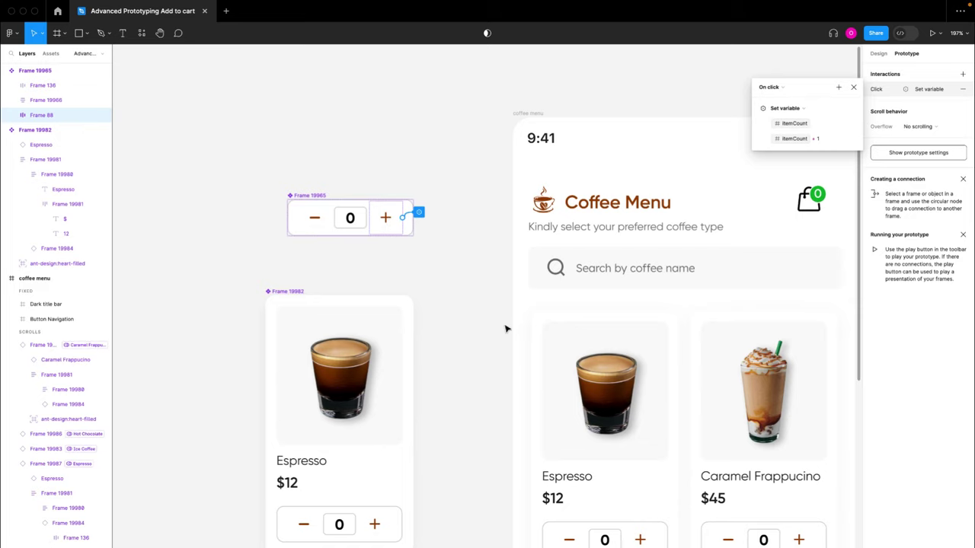
- Bind the number text in the main counter component to the itemCount variable
click(354, 220)
double_click(354, 220)
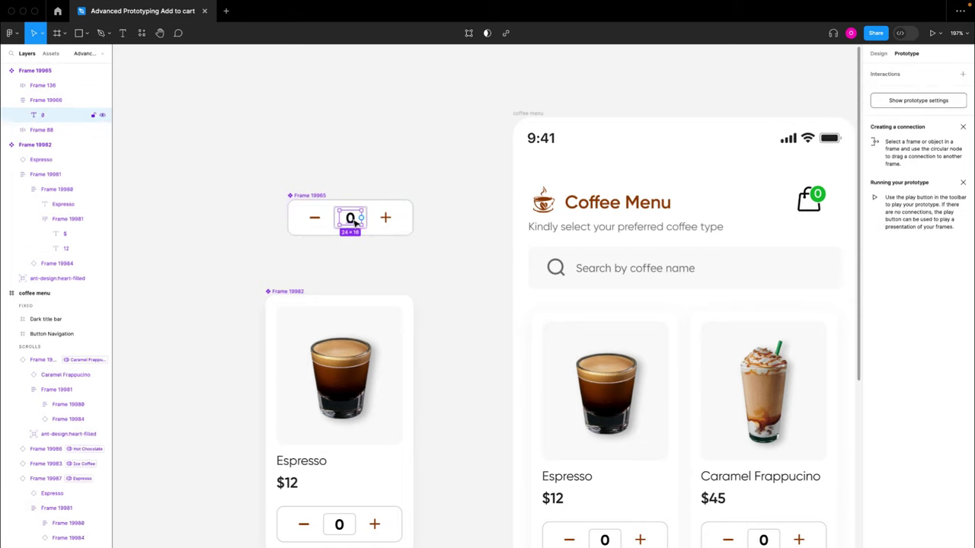
scroll(354, 220, up, 5)
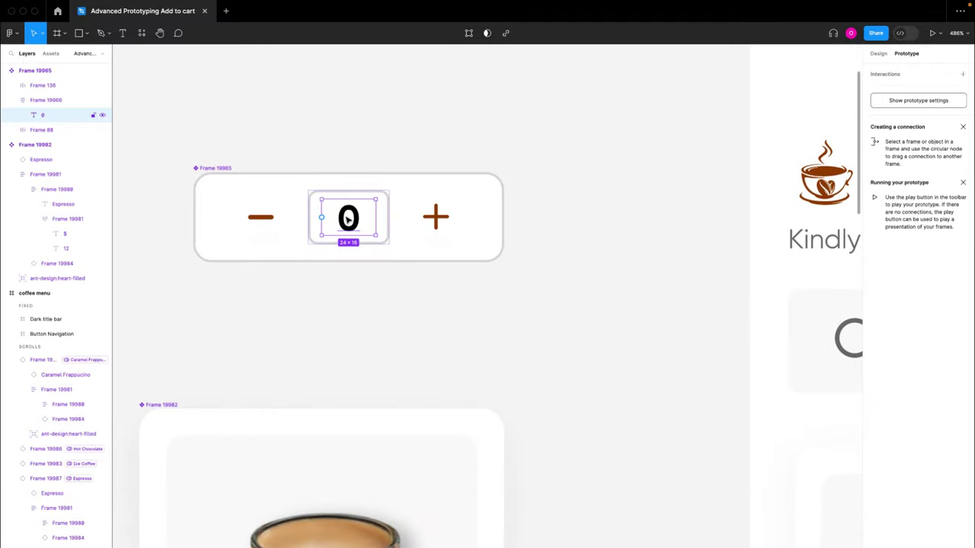
click(542, 144)
click(876, 53)
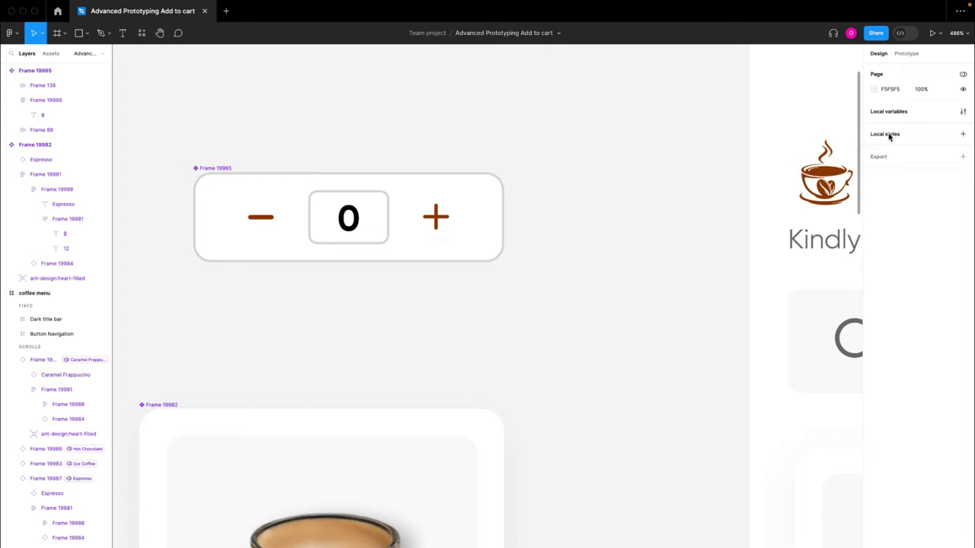
double_click(350, 224)
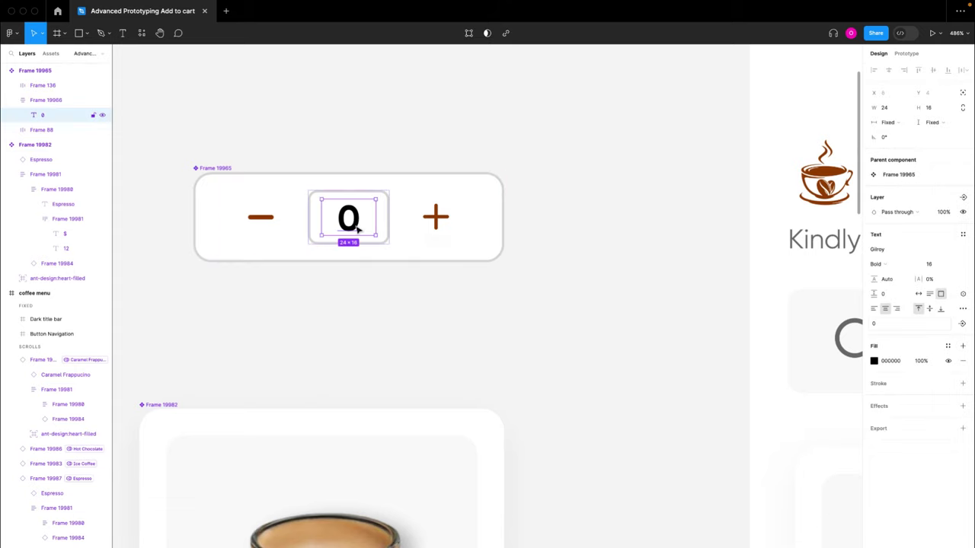
click(963, 296)
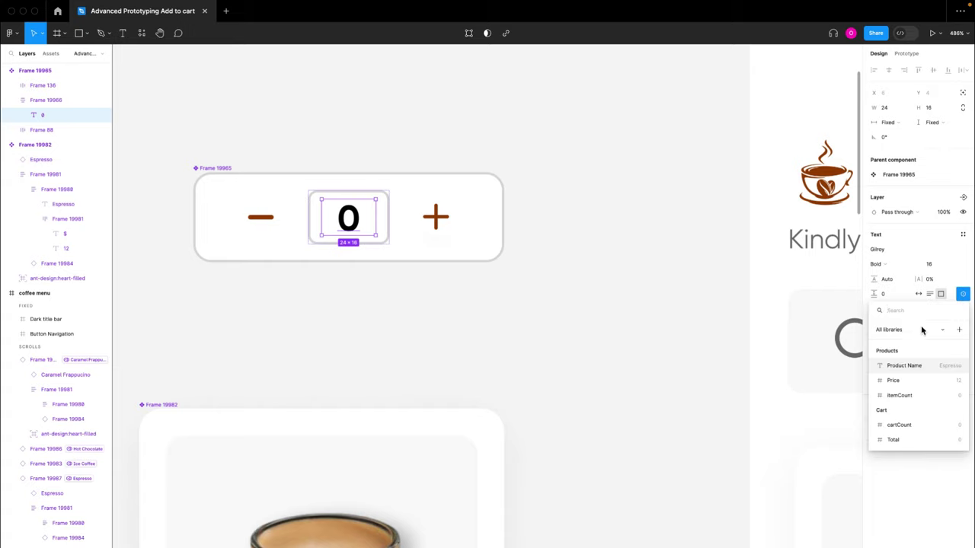
click(900, 396)
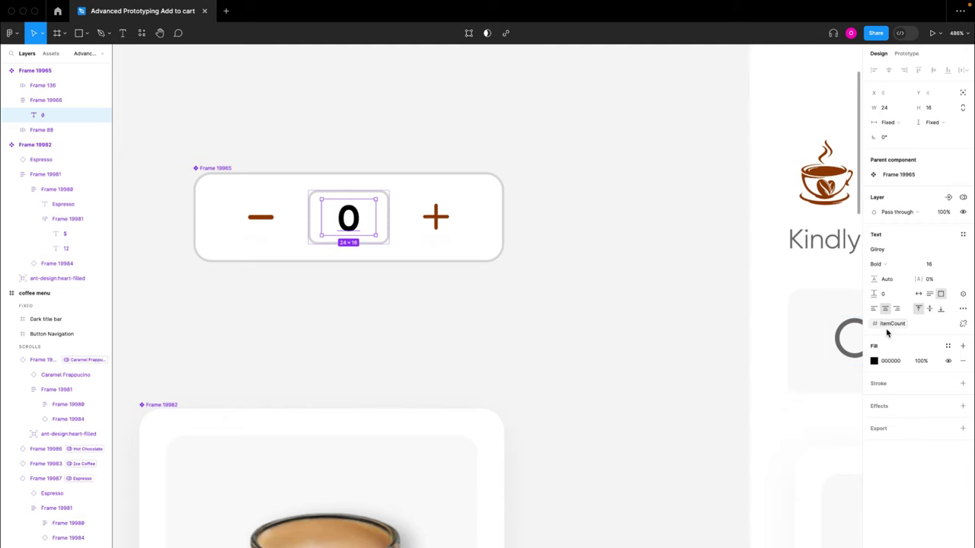
- Review the plus button's on-click Set variable interaction in the main counter component, Frame 19965
scroll(575, 332, down, 3)
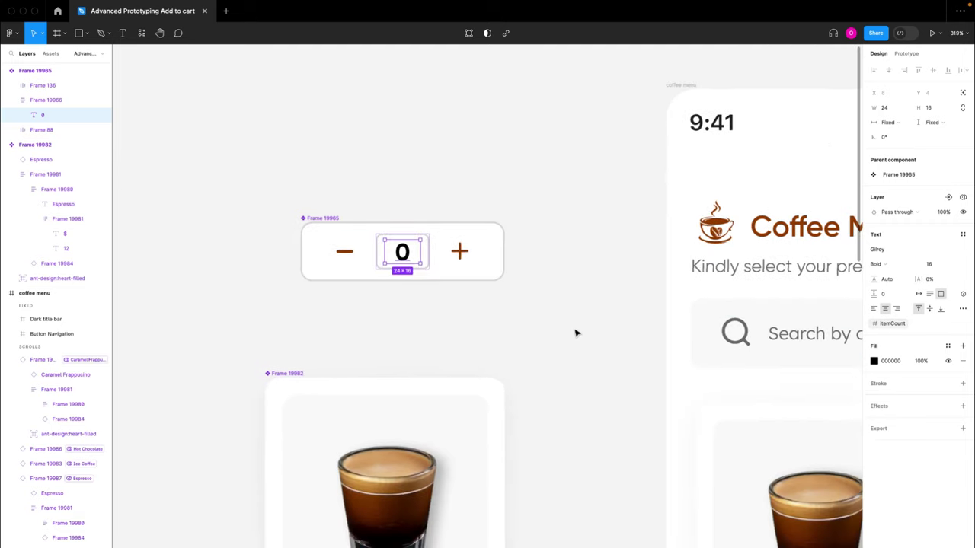
click(465, 259)
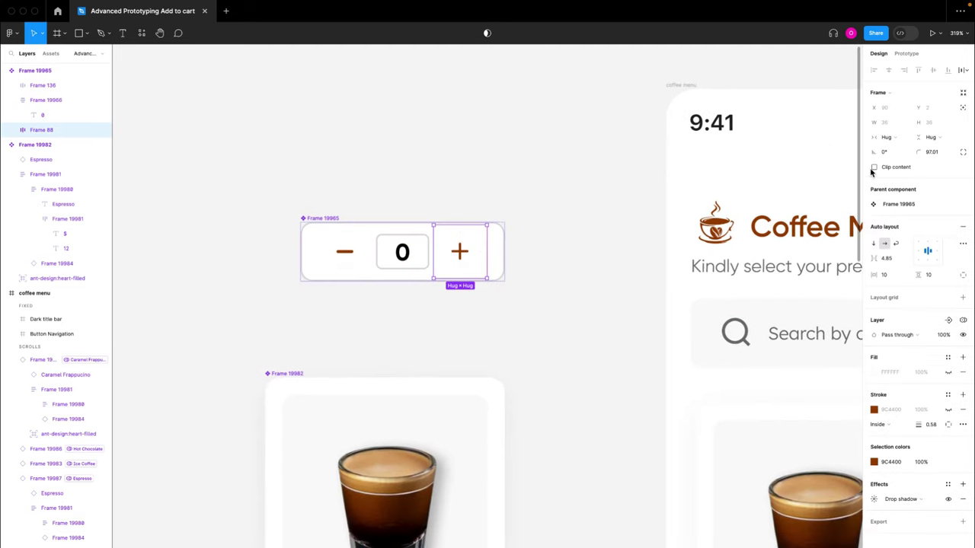
click(906, 53)
click(919, 89)
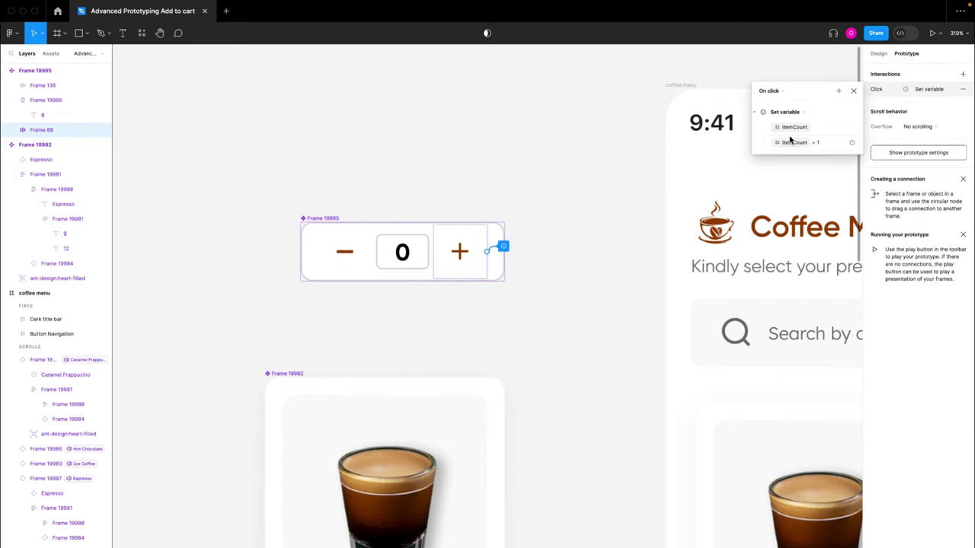
click(577, 228)
scroll(577, 230, down, 5)
scroll(577, 230, right, 5)
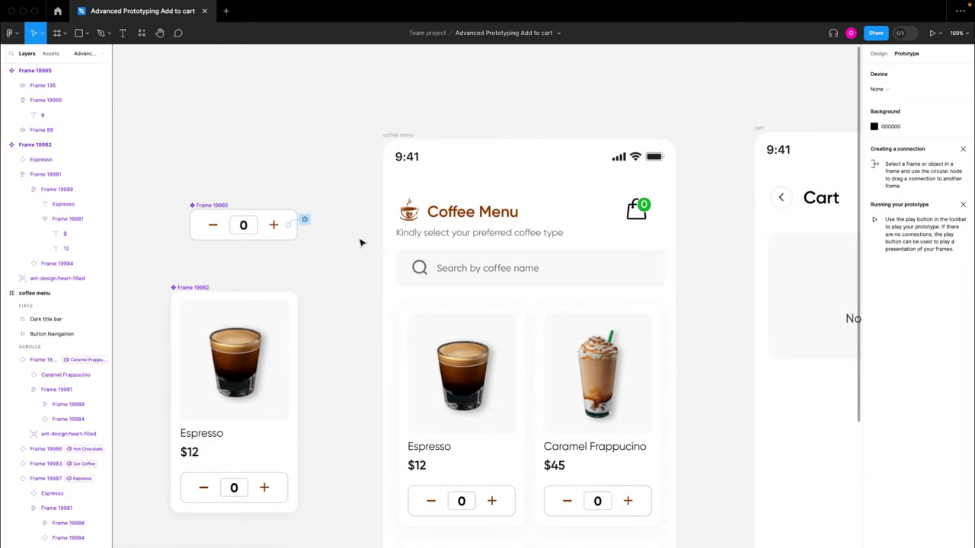
- Set the prototype's preview device to iPhone 13 mini
click(932, 34)
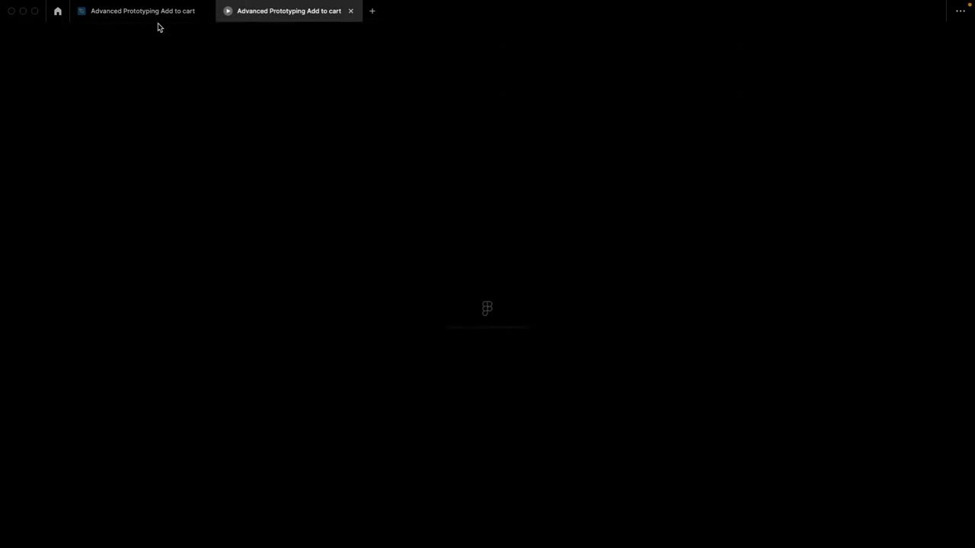
click(149, 17)
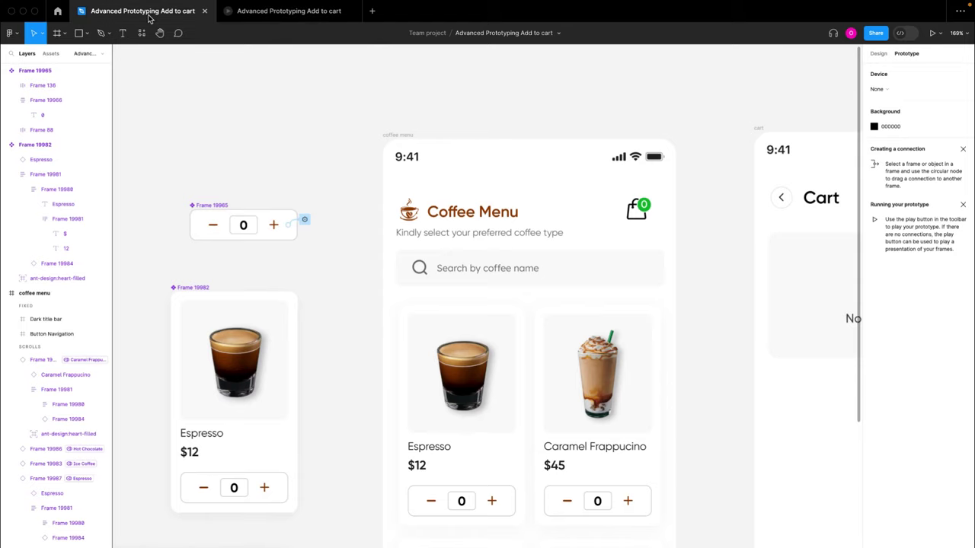
click(874, 90)
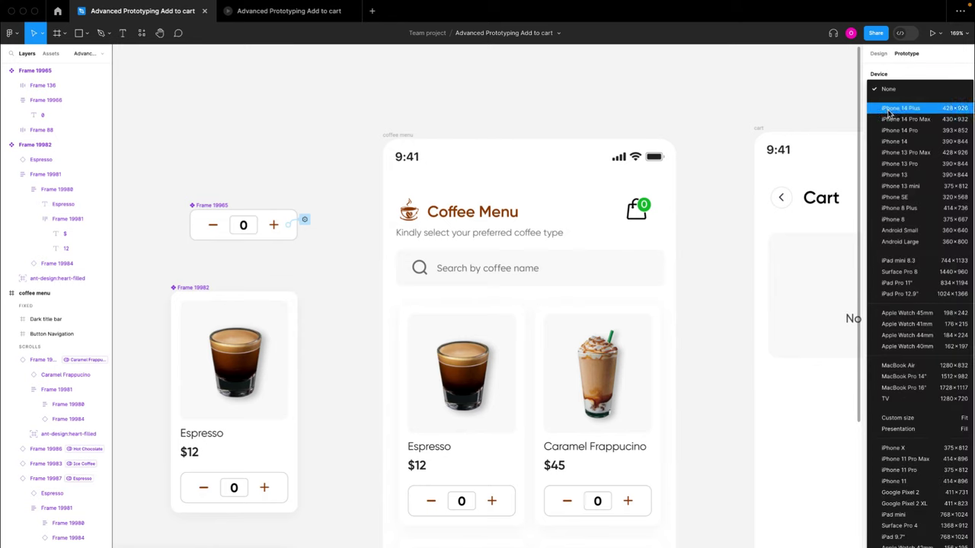
click(904, 188)
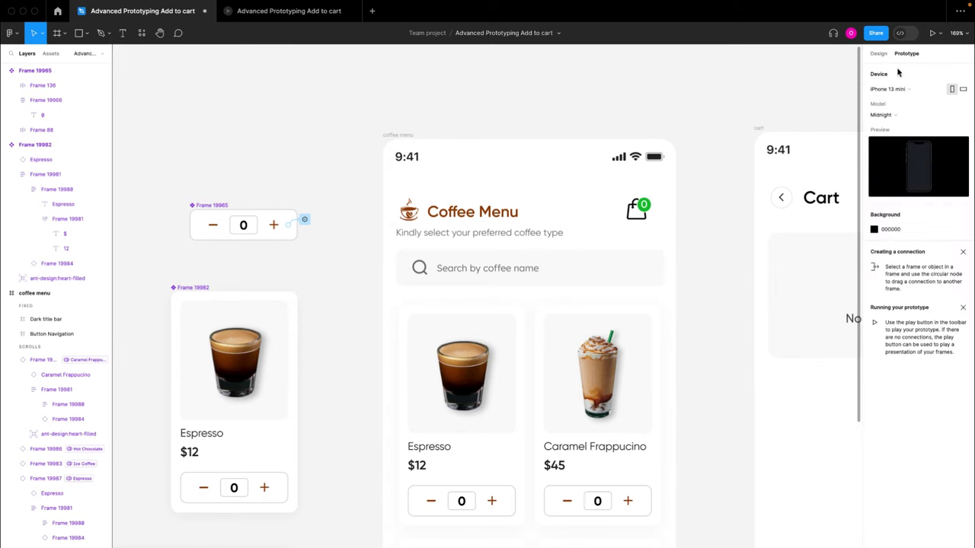
click(932, 33)
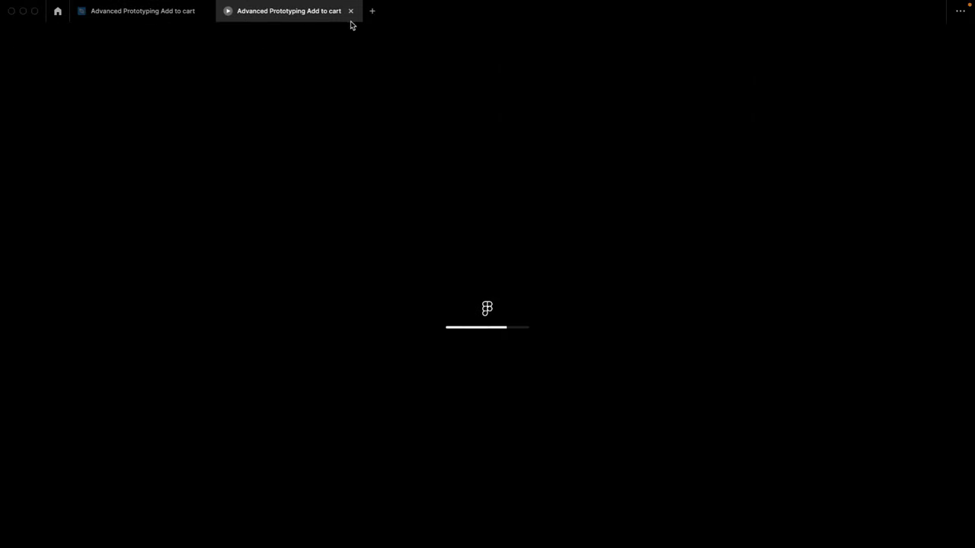
click(350, 10)
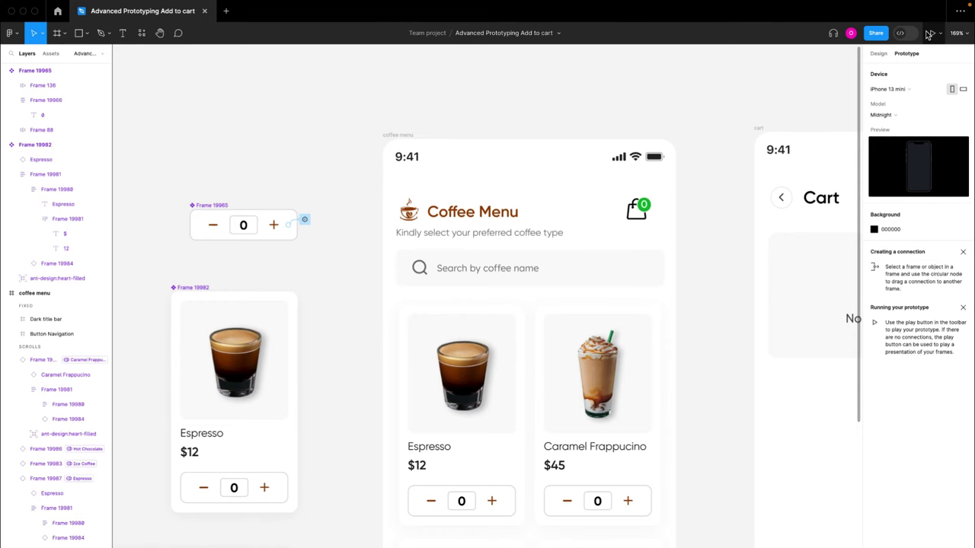
- Run the prototype preview and test the plus and minus buttons on the Espresso card, then return to the design file
click(879, 53)
click(932, 33)
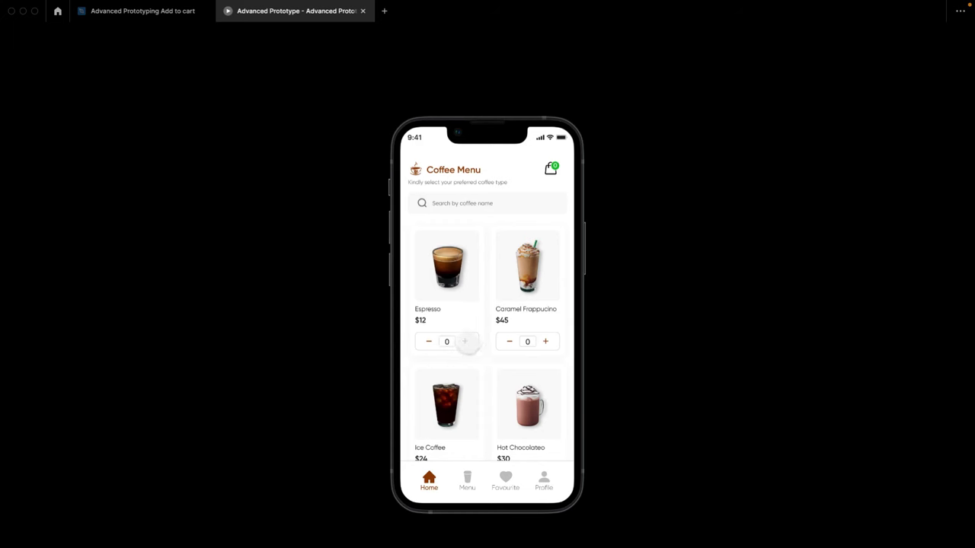
click(465, 341)
click(465, 342)
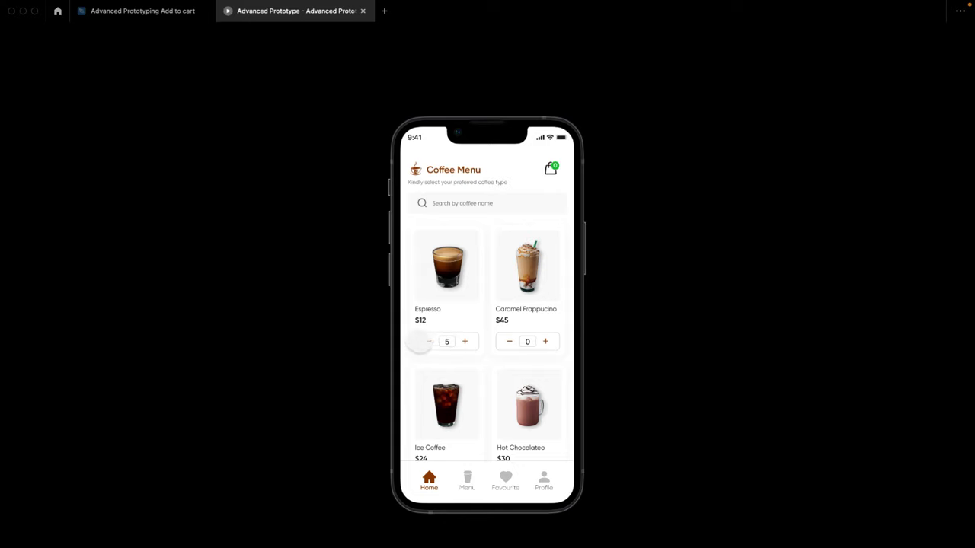
click(428, 342)
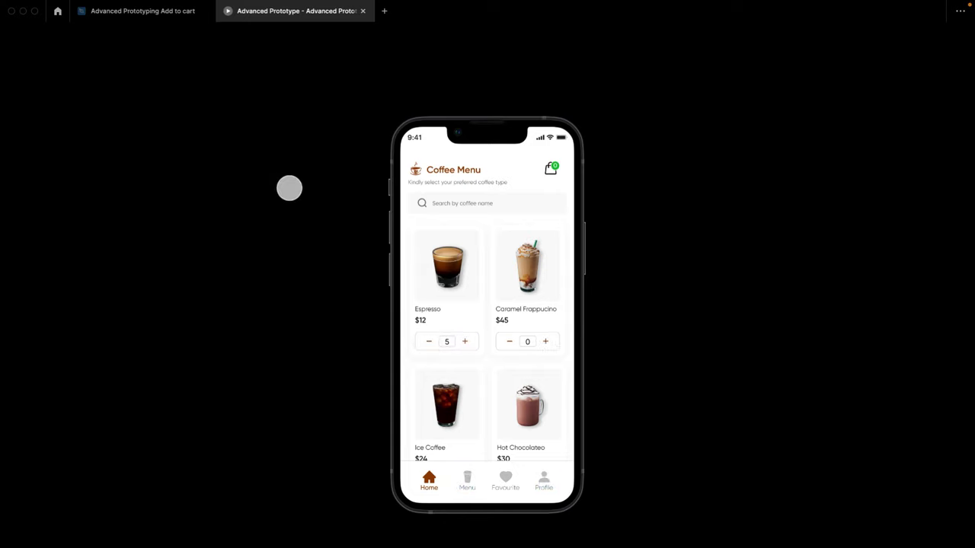
click(145, 11)
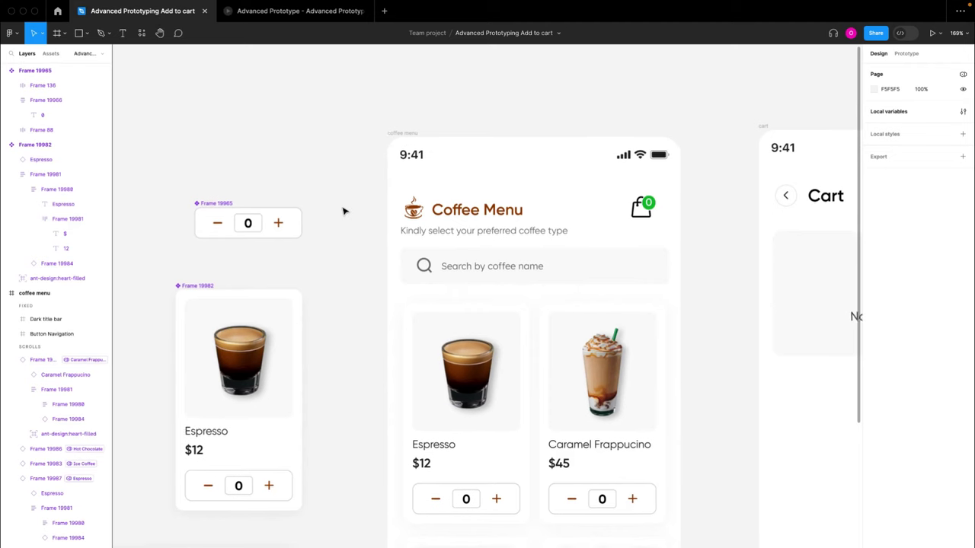
- Add an on-tap Set variable interaction to the main counter component's minus button, setting itemCount to itemCount - 1
scroll(343, 211, left, 2)
double_click(256, 215)
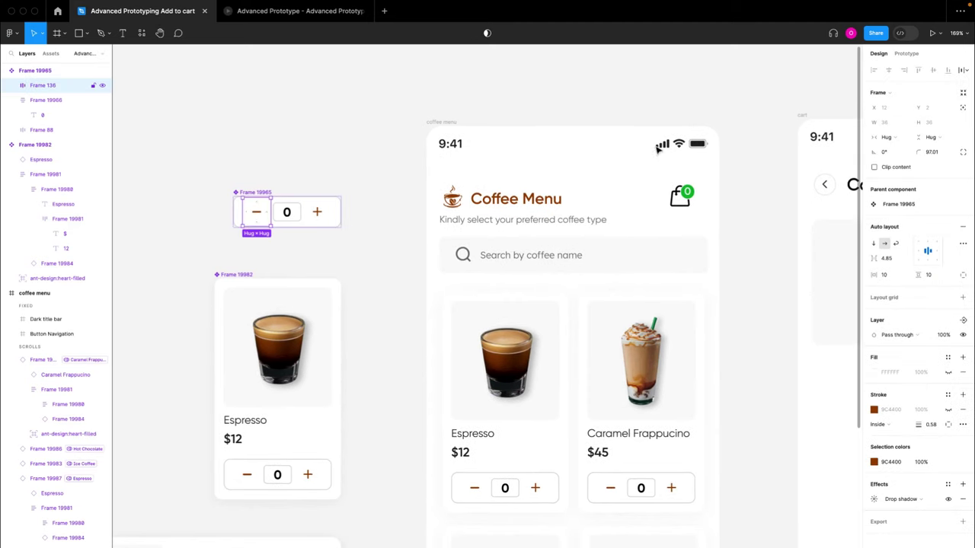
click(906, 53)
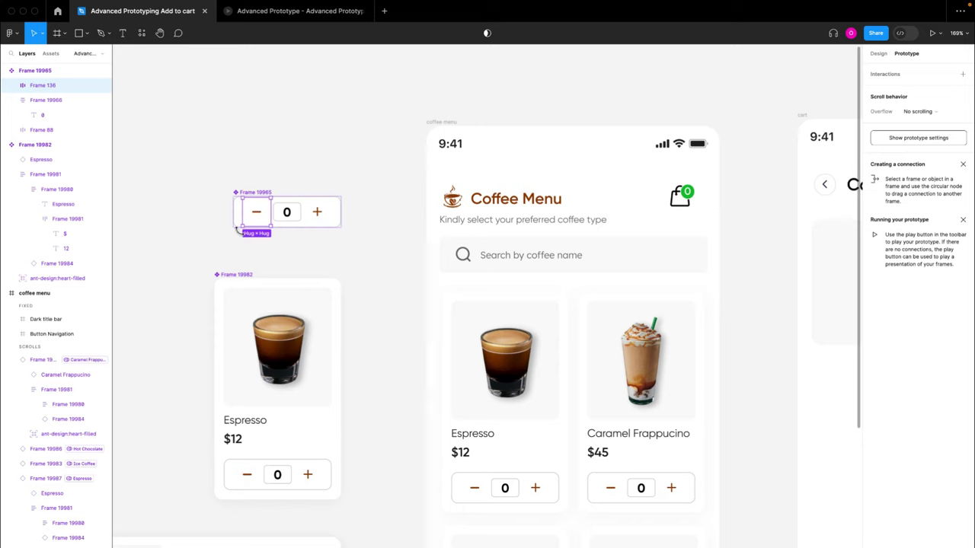
click(890, 74)
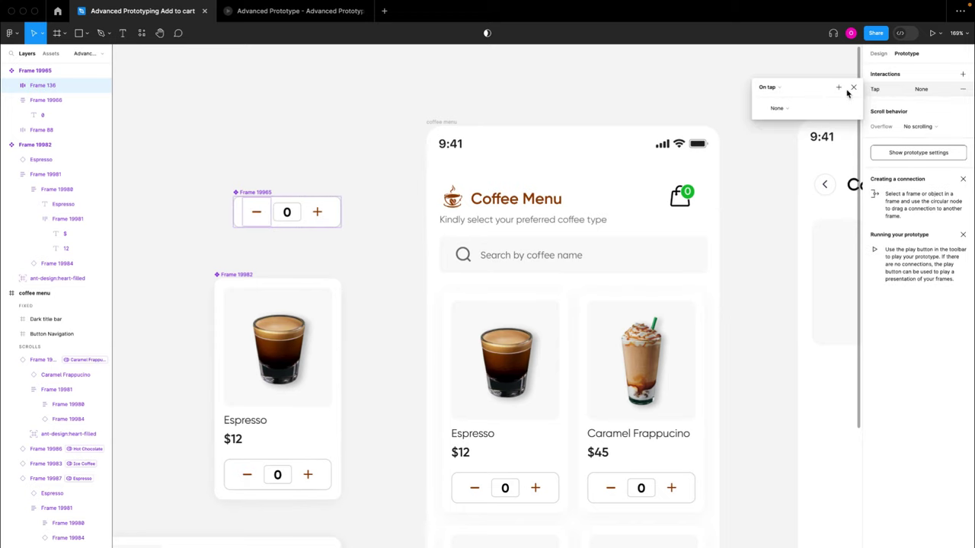
click(787, 109)
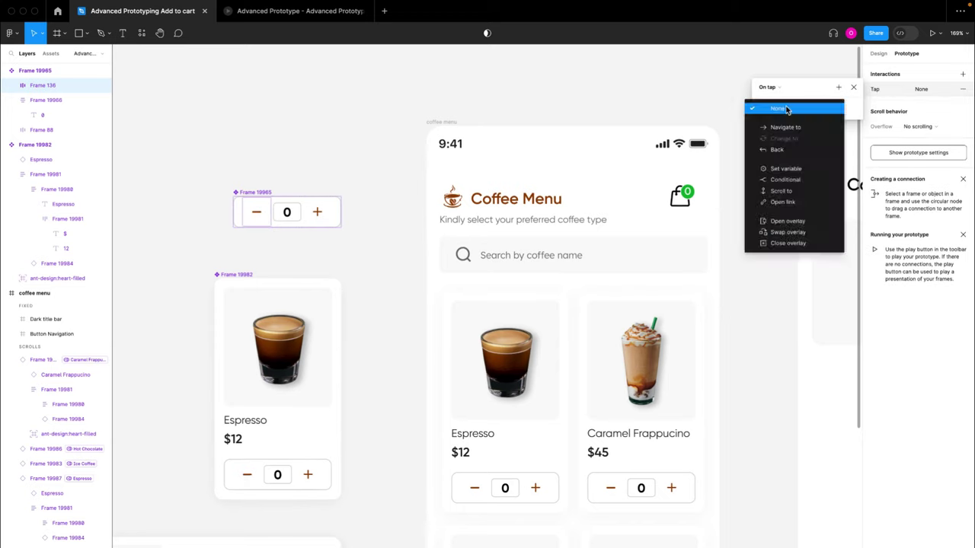
click(781, 168)
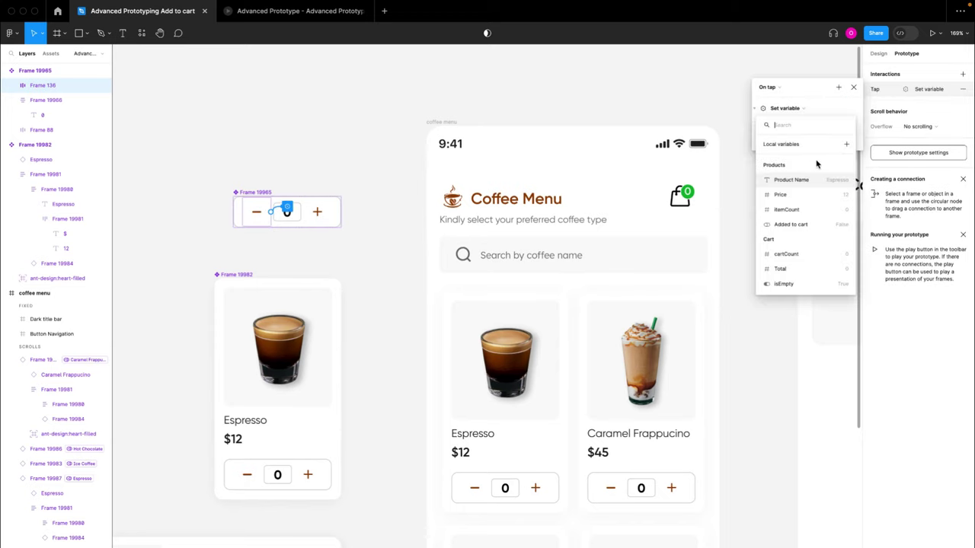
click(791, 211)
click(786, 210)
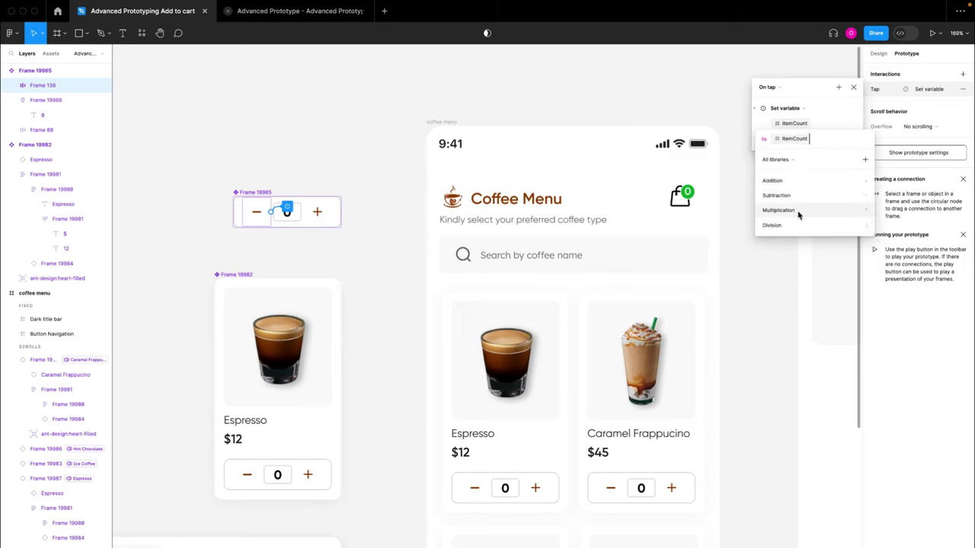
click(791, 201)
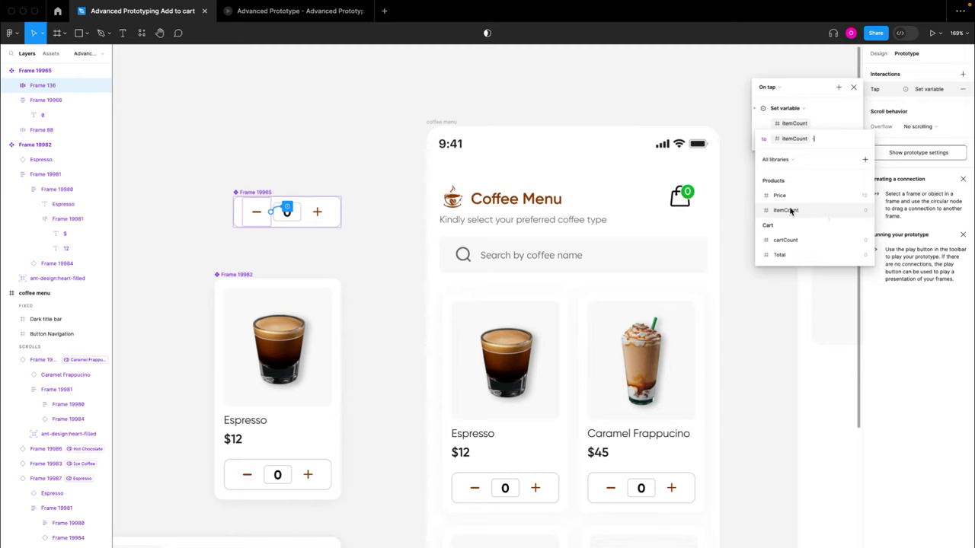
text(1)
key(Return)
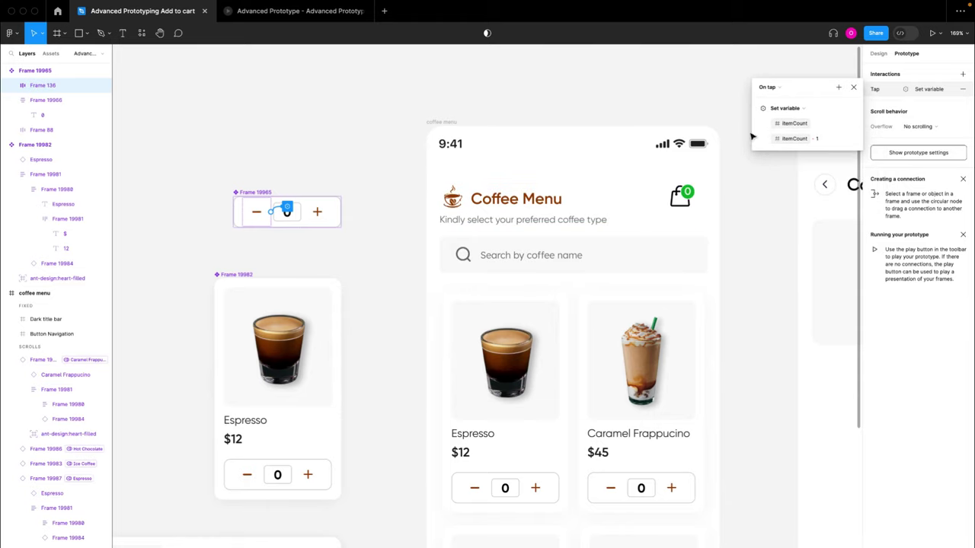
- Preview the prototype again, raising and lowering the Espresso card's count repeatedly to test the minus button, and return to the design file
click(932, 33)
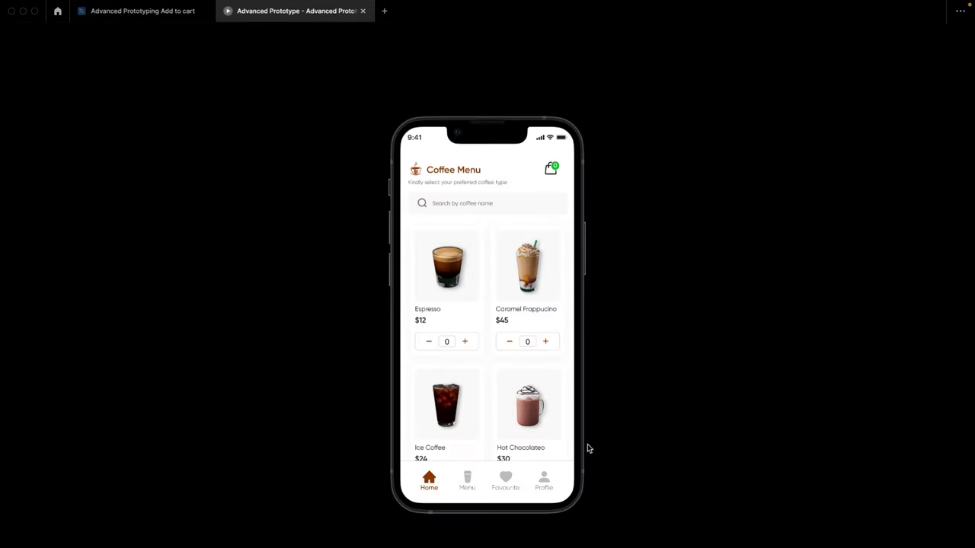
click(465, 341)
click(465, 341)
click(465, 341)
click(465, 341)
click(428, 342)
click(428, 342)
click(428, 342)
click(428, 342)
click(428, 342)
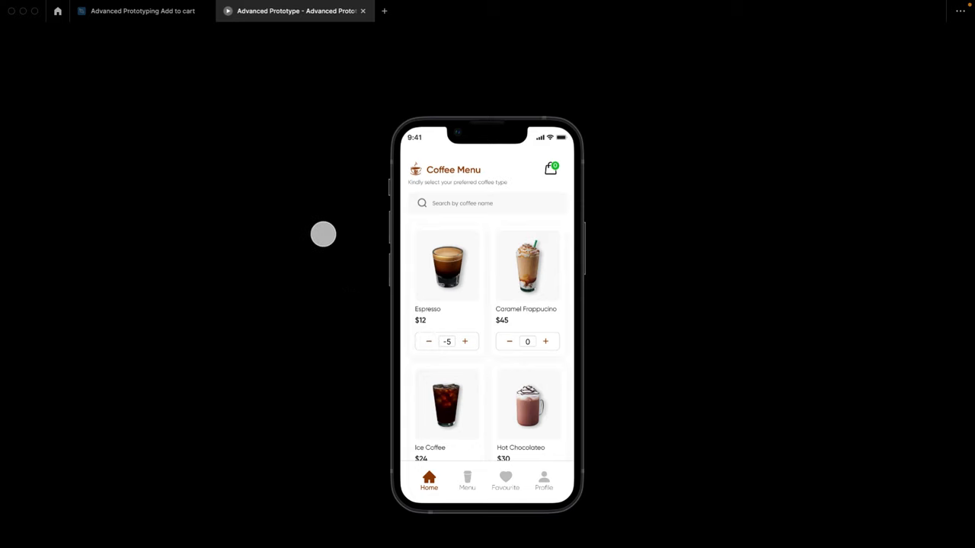
click(147, 20)
- Add a Conditional action to the minus button's on-tap interaction with the condition itemCount > 0
click(279, 190)
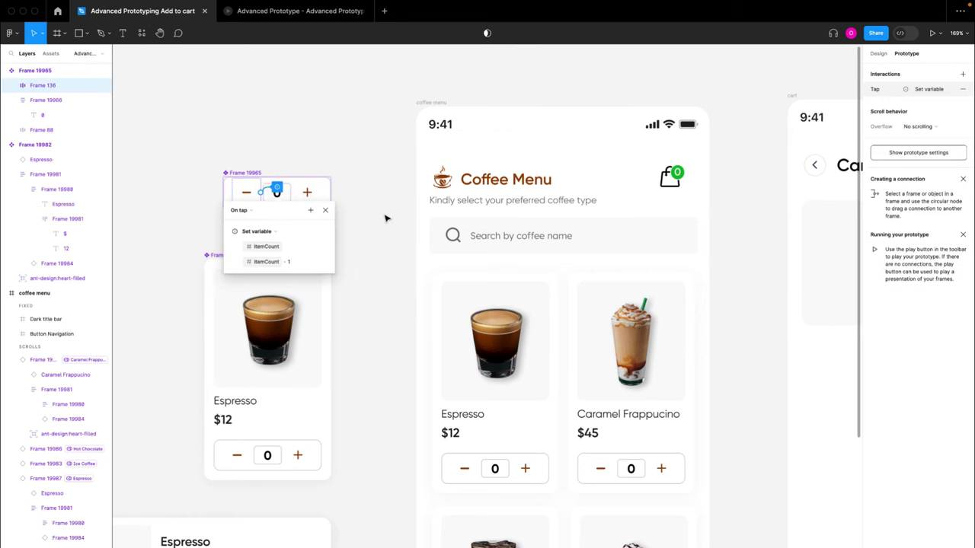
click(310, 211)
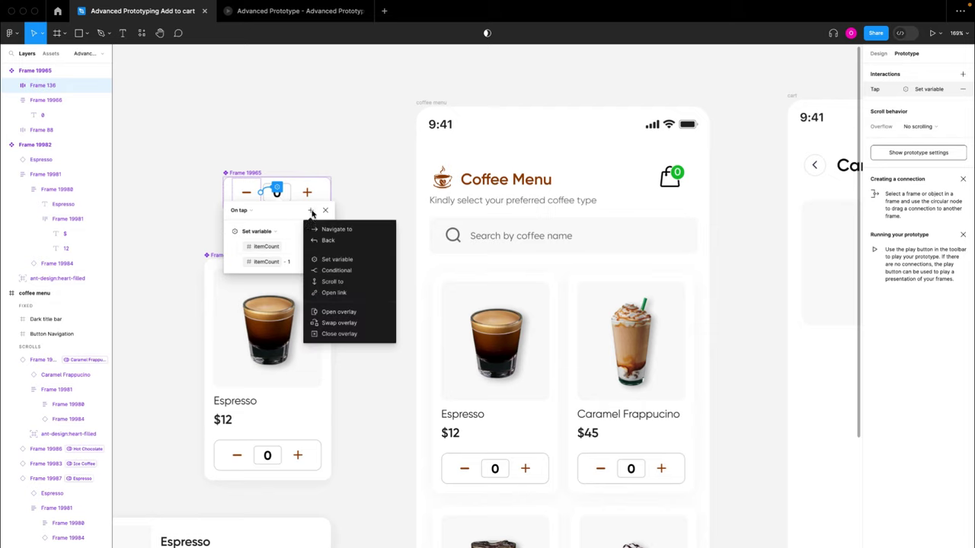
click(336, 272)
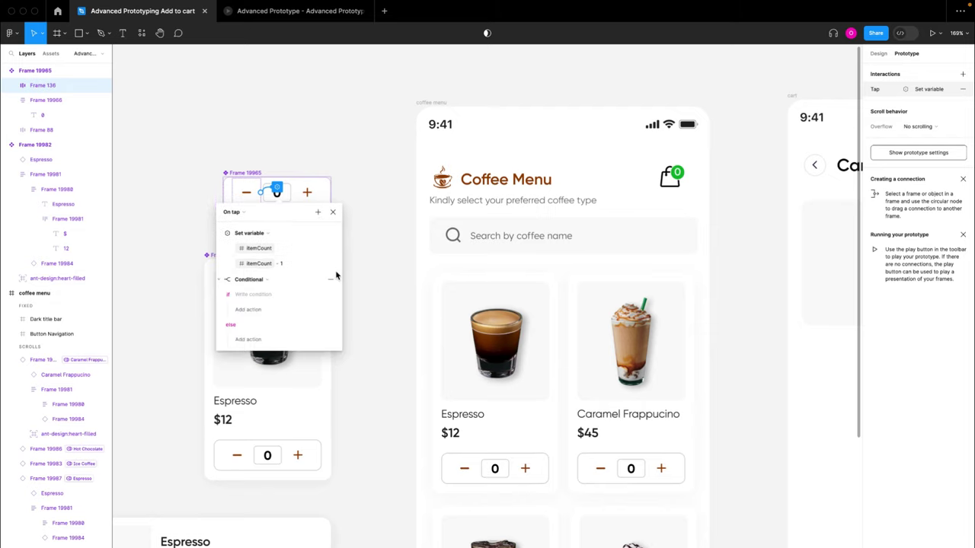
click(262, 294)
text(it)
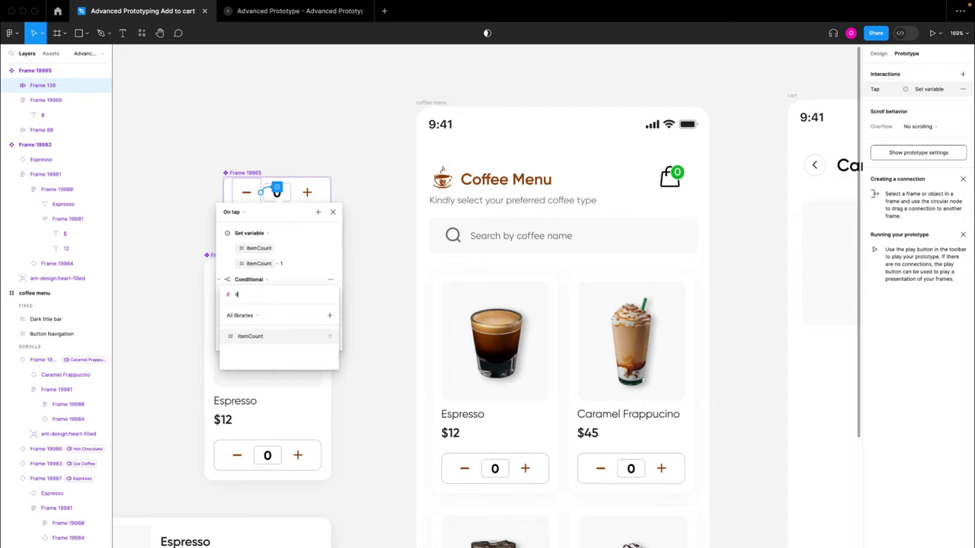
click(273, 340)
text(> )
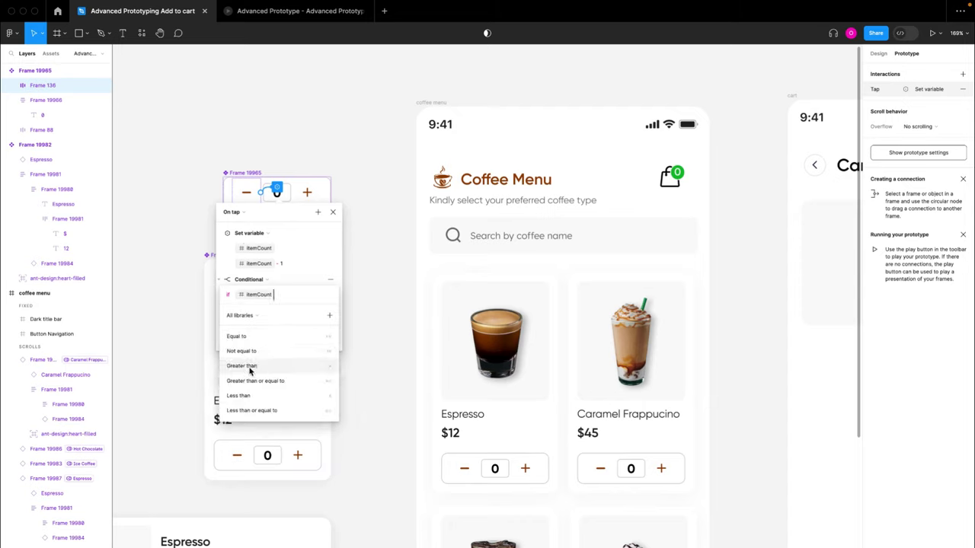
text(0)
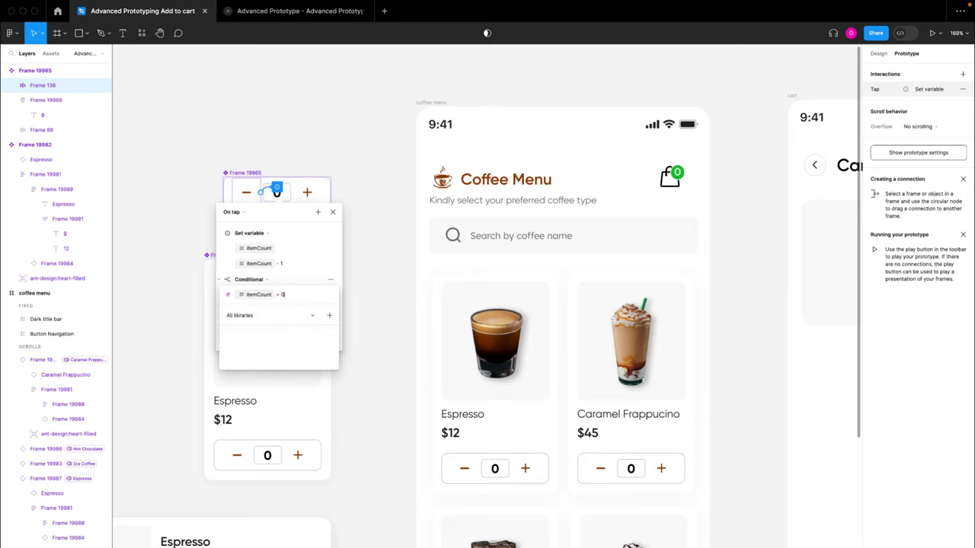
key(Return)
- Move the Set variable action for itemCount - 1 into the if branch of the minus button's conditional
click(226, 235)
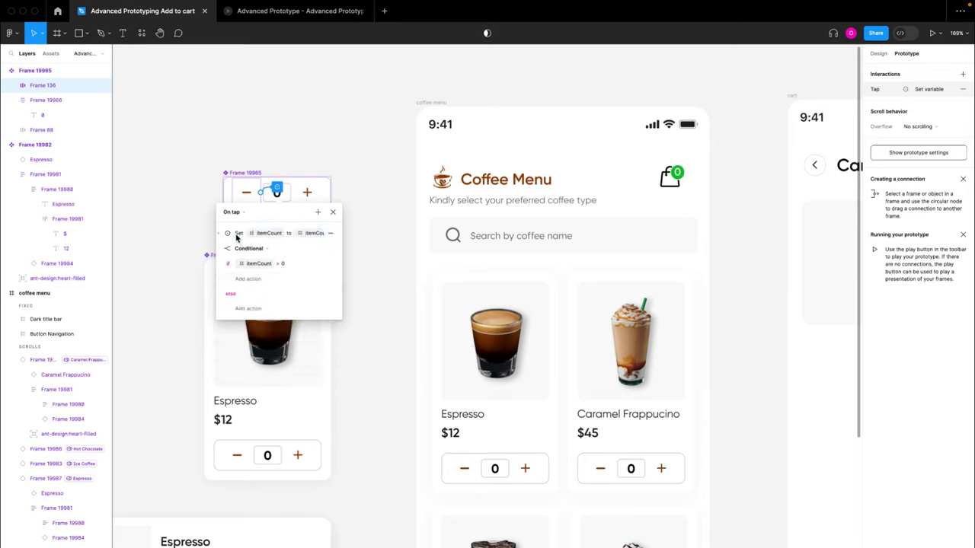
click(236, 236)
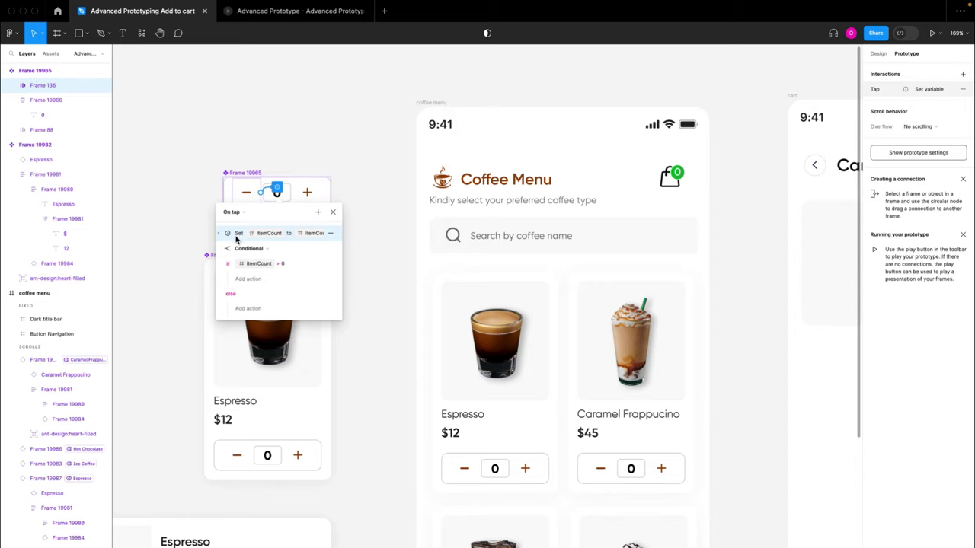
click(247, 280)
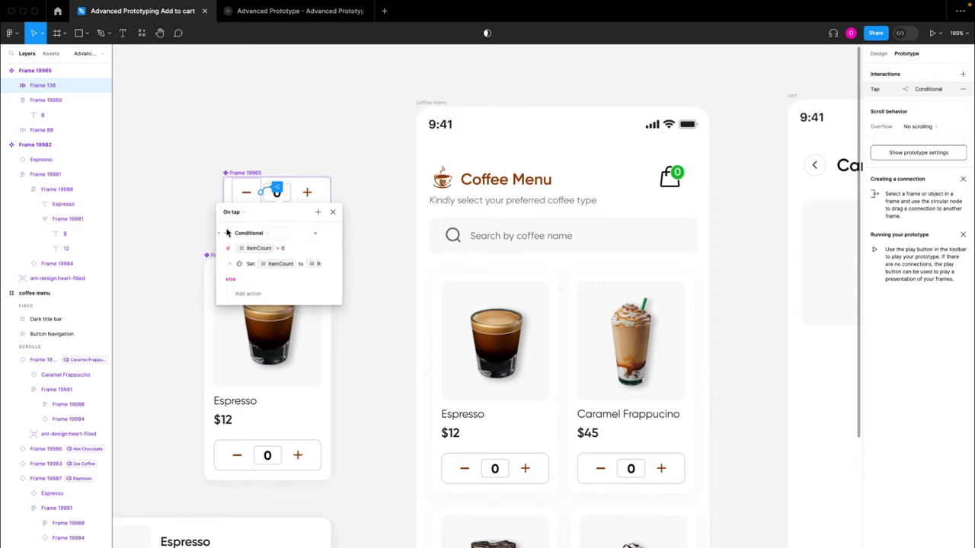
click(231, 264)
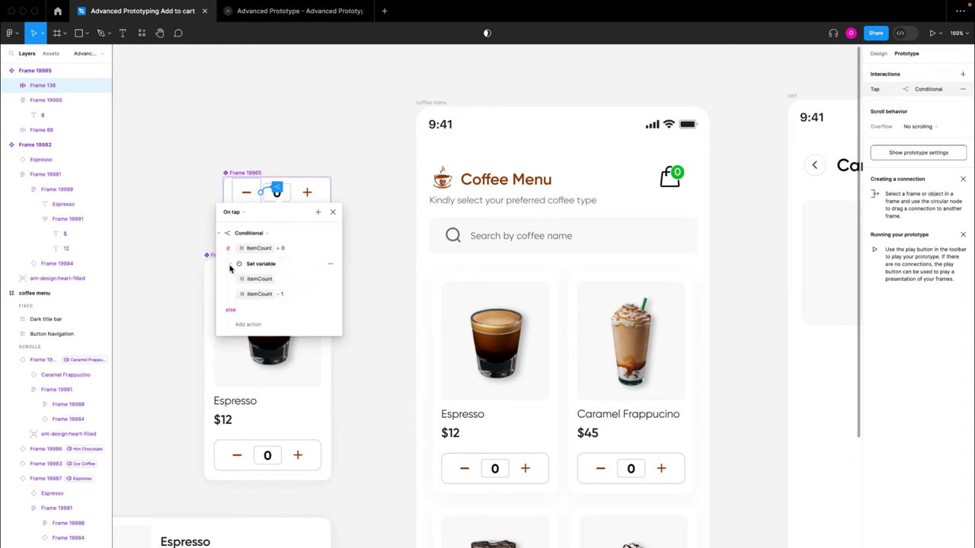
click(231, 265)
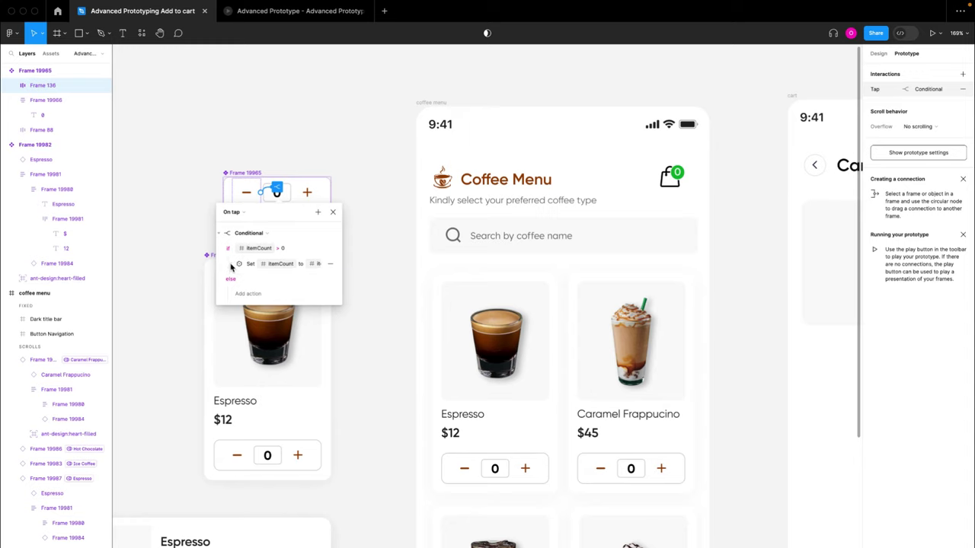
- Review the Set variable action nested in the minus button's conditional, checking its itemCount target and expression, and close the interaction details
click(231, 266)
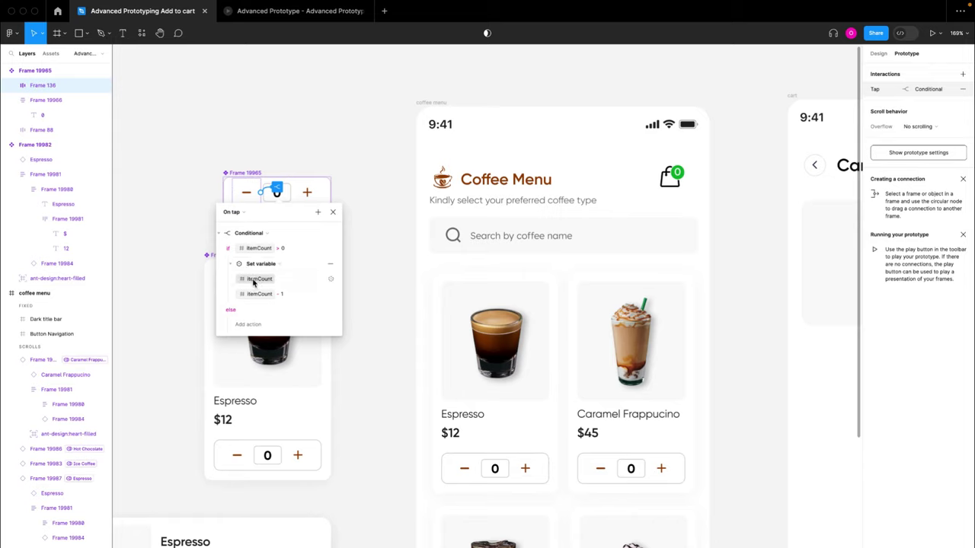
click(256, 279)
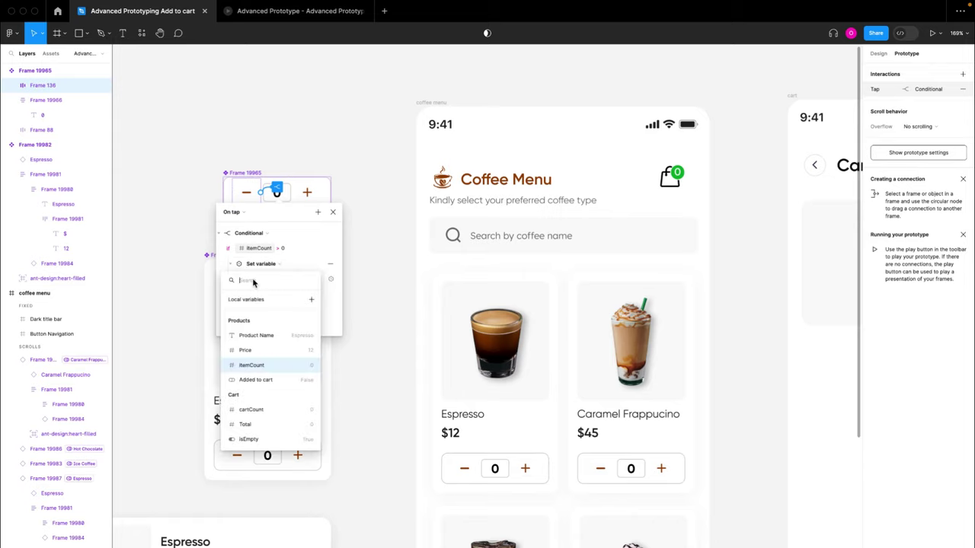
click(309, 255)
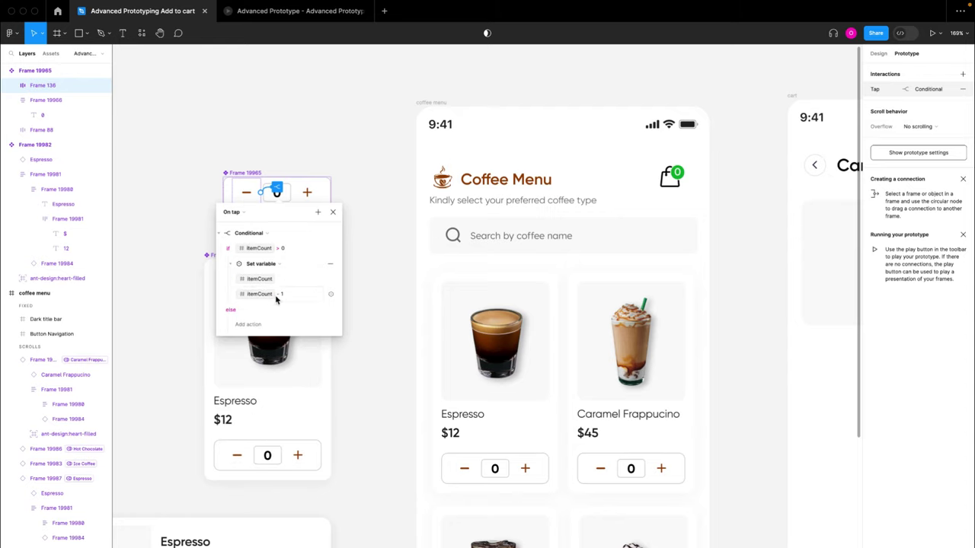
click(332, 213)
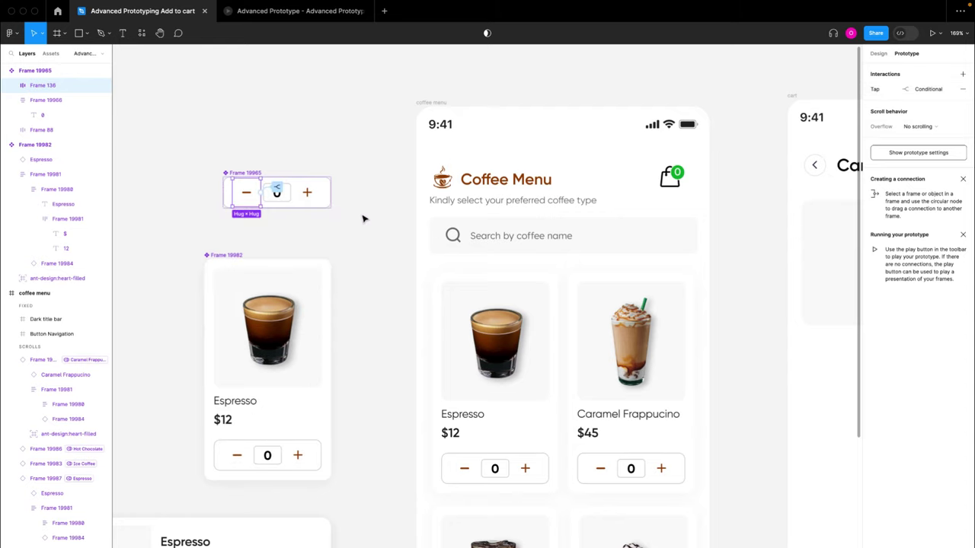
click(371, 219)
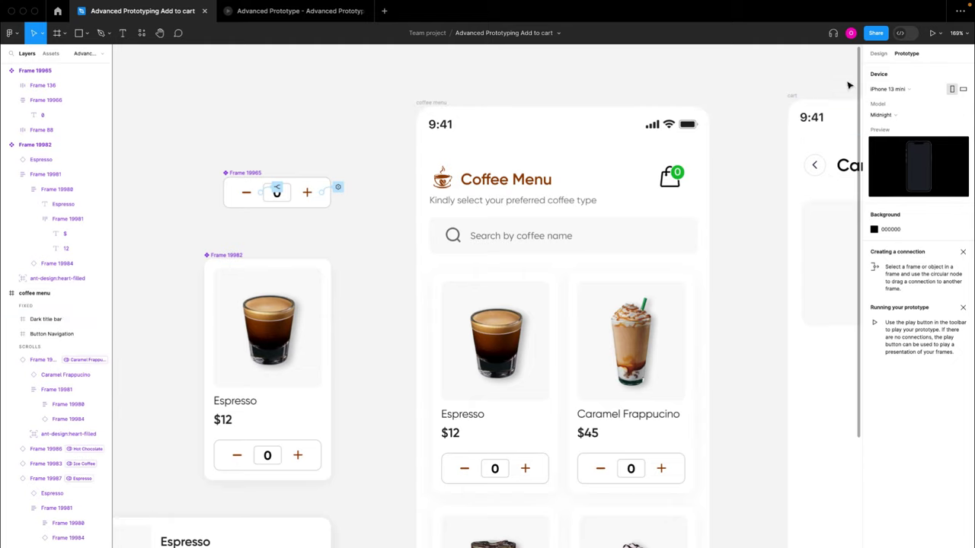
- Preview the prototype and test the Espresso card's counter, trying to go below zero before raising and lowering the count
click(932, 34)
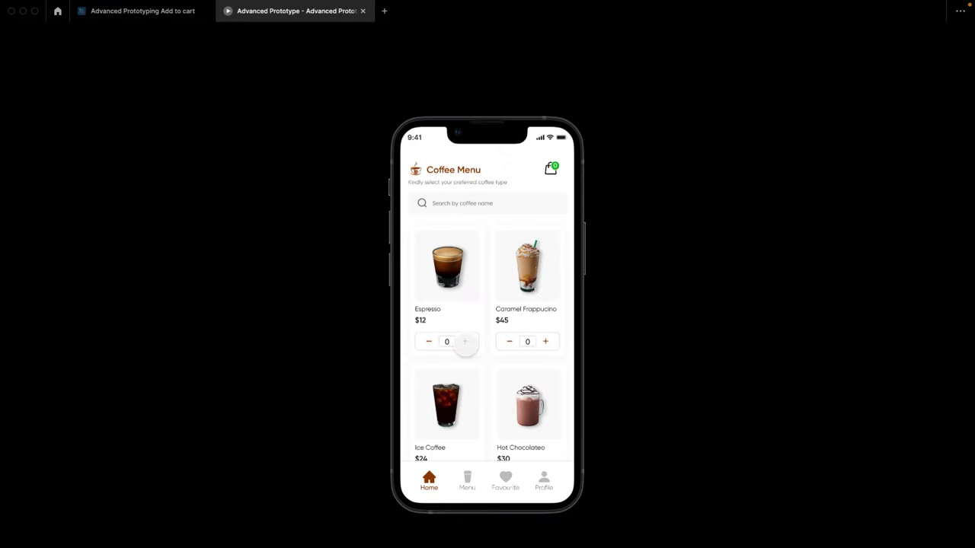
click(428, 342)
click(465, 342)
click(465, 342)
click(464, 341)
click(465, 341)
click(429, 342)
click(428, 342)
click(464, 341)
- Raise the Caramel Frappucino card's count several times in the preview, then lower it back to 0
click(546, 341)
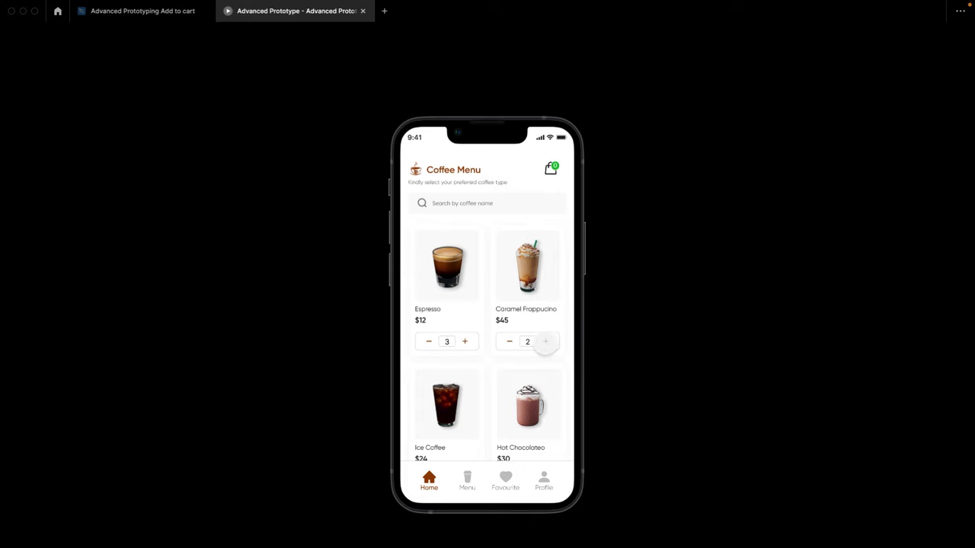
click(545, 341)
click(545, 342)
click(510, 341)
click(509, 341)
click(510, 341)
click(509, 341)
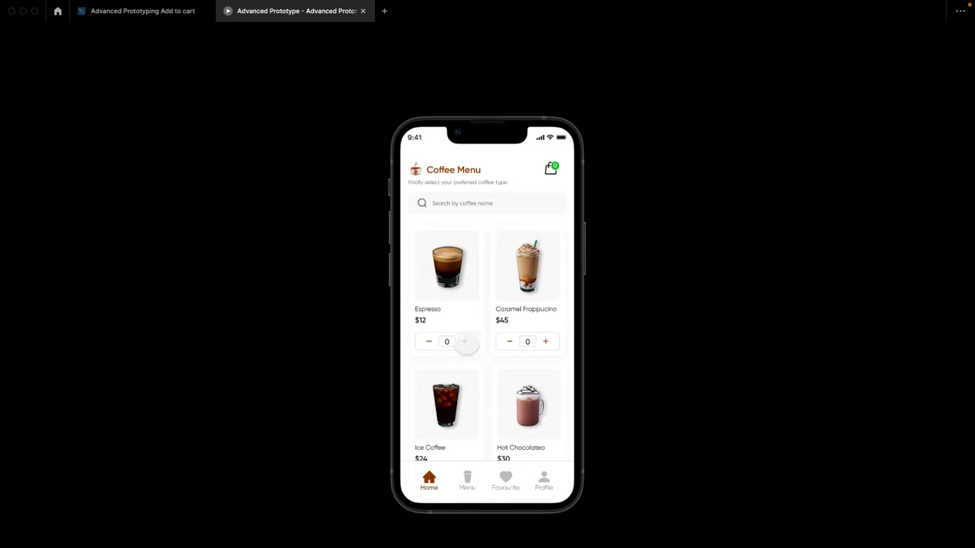
- Raise both the Espresso and Caramel Frappucino counts to 2 in the preview, then return to the design file
click(464, 341)
click(464, 341)
click(546, 341)
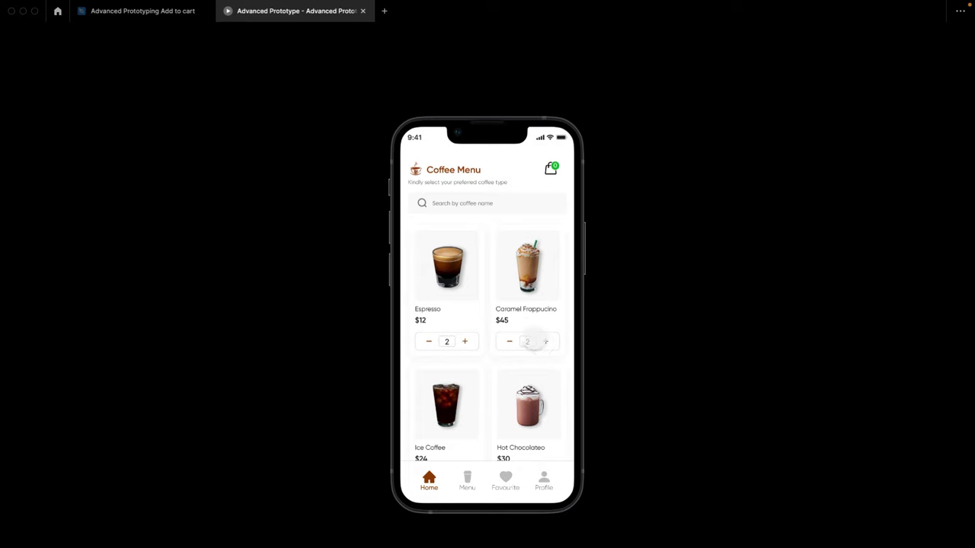
click(545, 341)
click(151, 15)
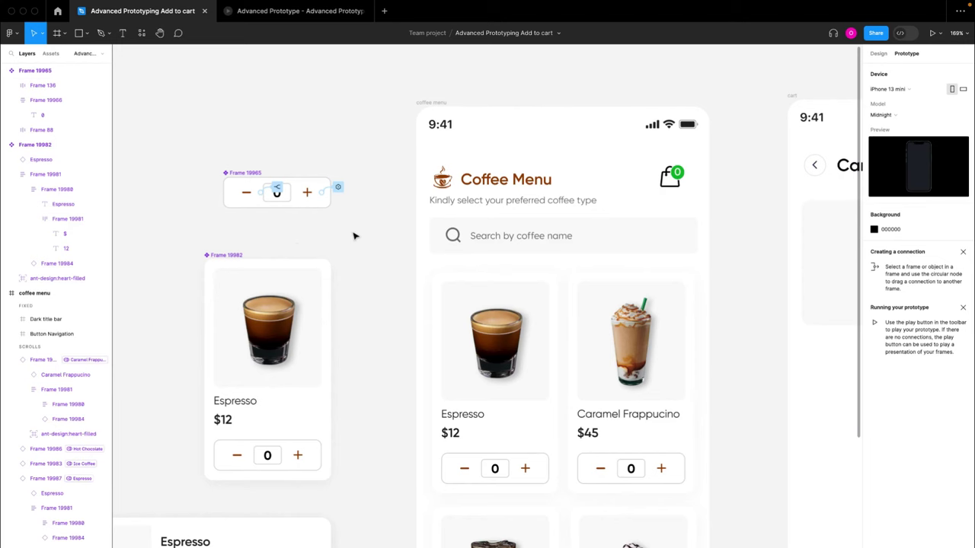
- Add a second Set variable action to the main counter component's plus button on-tap interaction, targeting cartCount
click(326, 190)
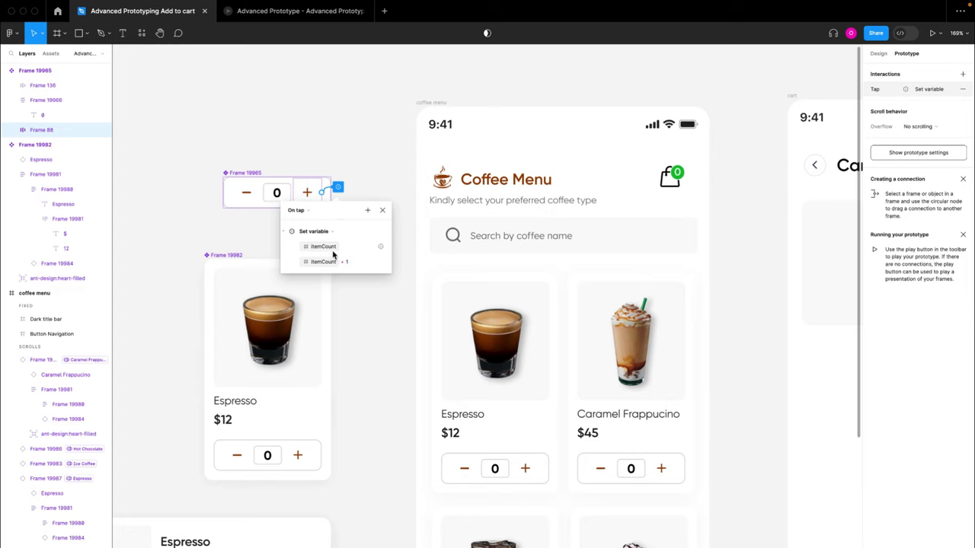
click(288, 232)
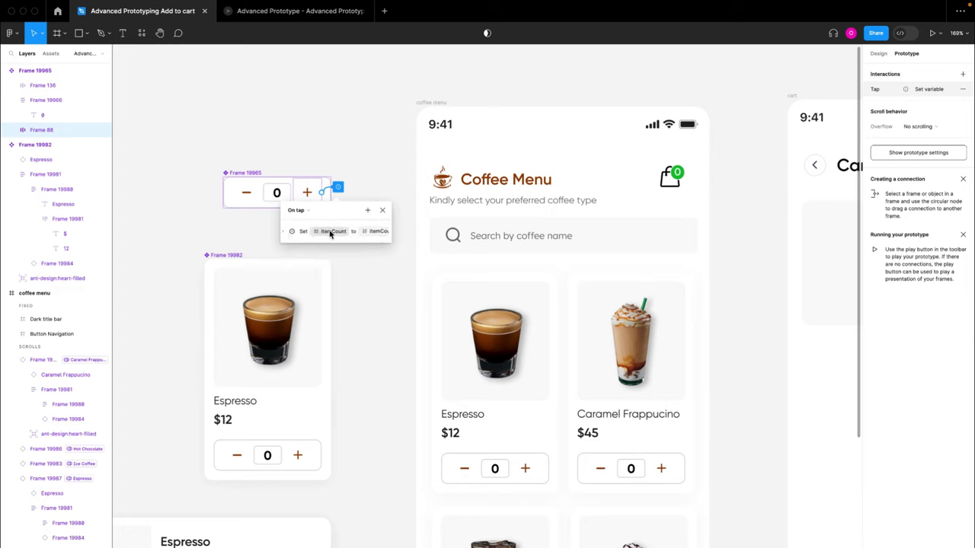
click(368, 215)
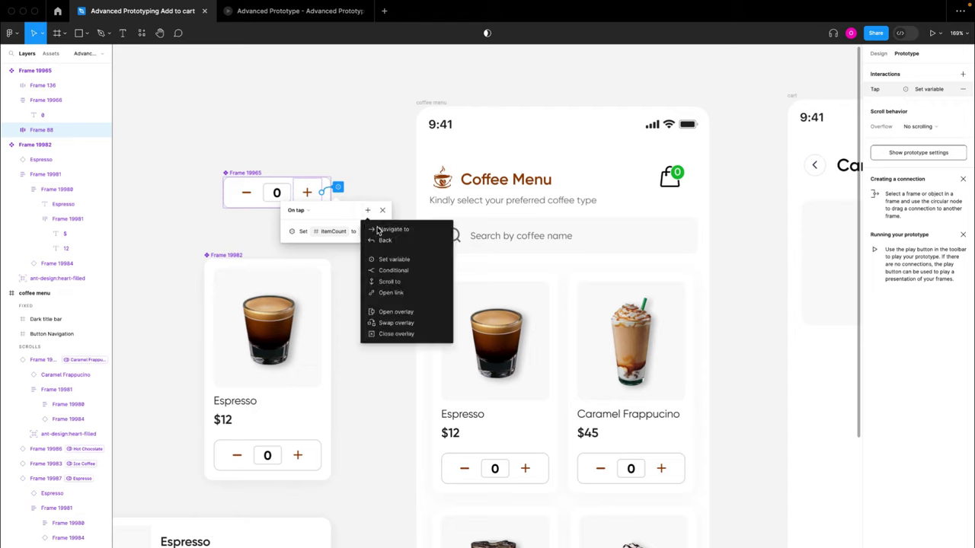
click(394, 260)
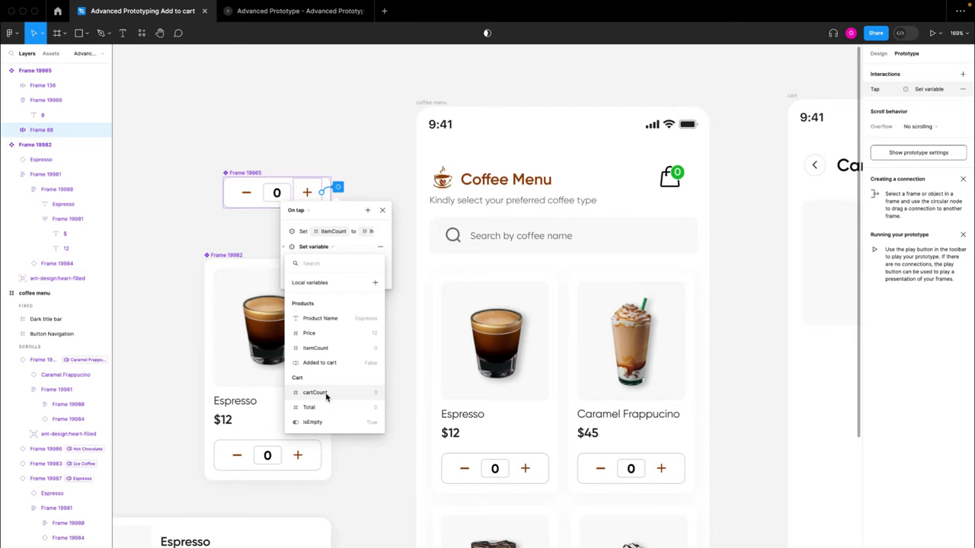
click(327, 394)
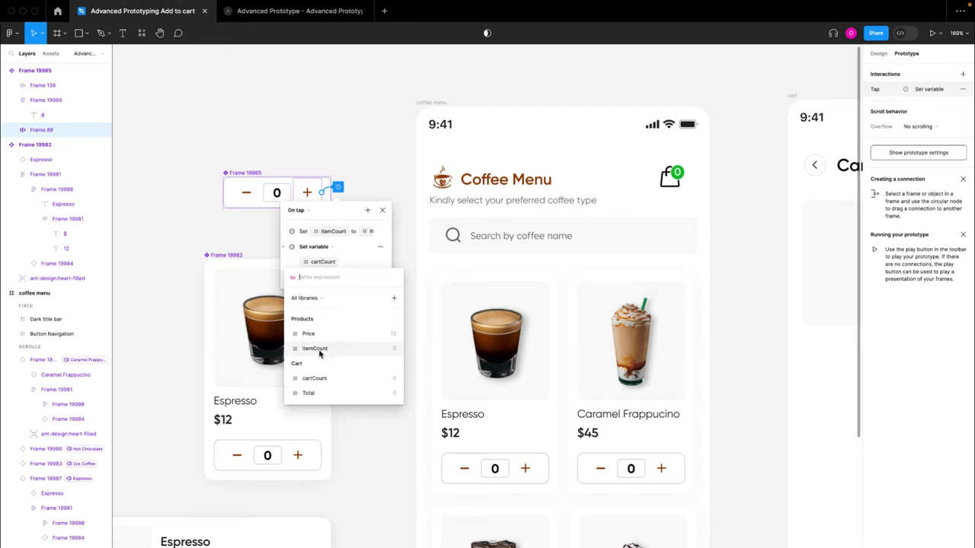
- Set the cartCount expression to the sum of four itemCount terms: itemCount + itemCount + itemCount + itemCount
click(320, 351)
click(321, 323)
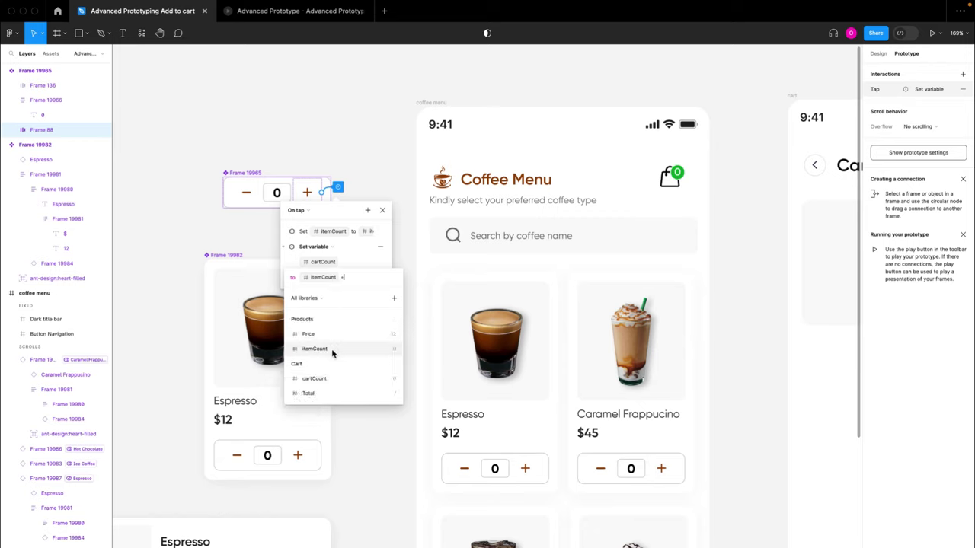
click(332, 350)
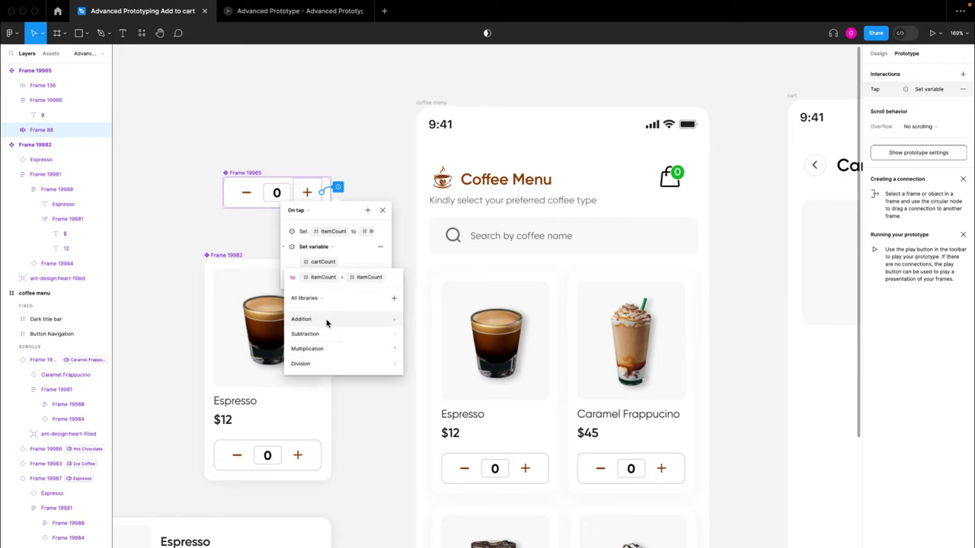
click(326, 323)
click(326, 351)
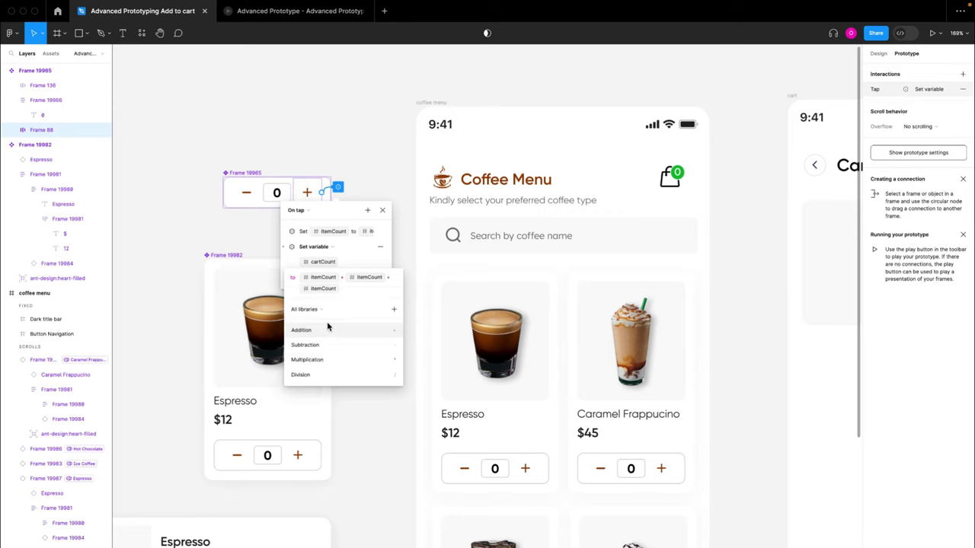
click(326, 329)
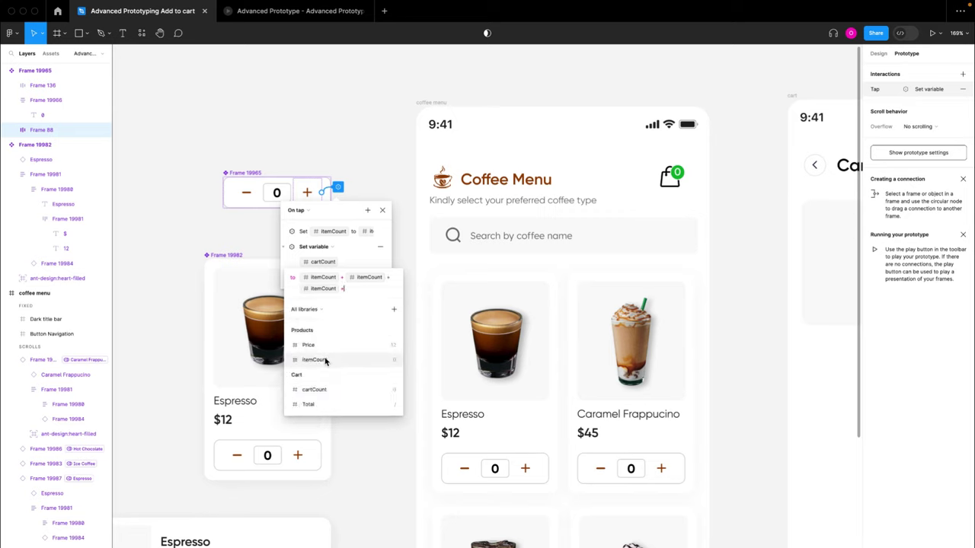
click(326, 361)
click(359, 263)
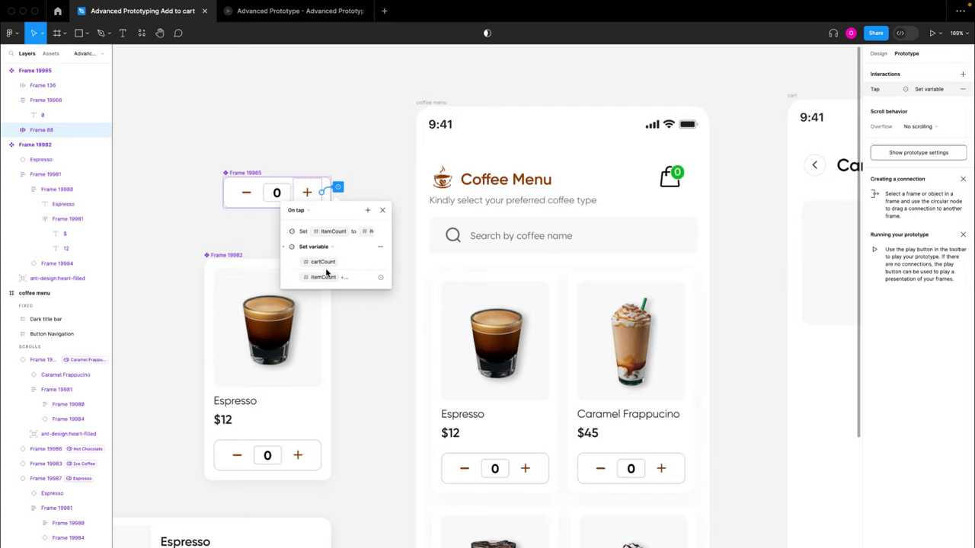
- Assign the Espresso mode to the first itemCount term in the cartCount expression and the Caramel Frappucino mode to the second
click(323, 277)
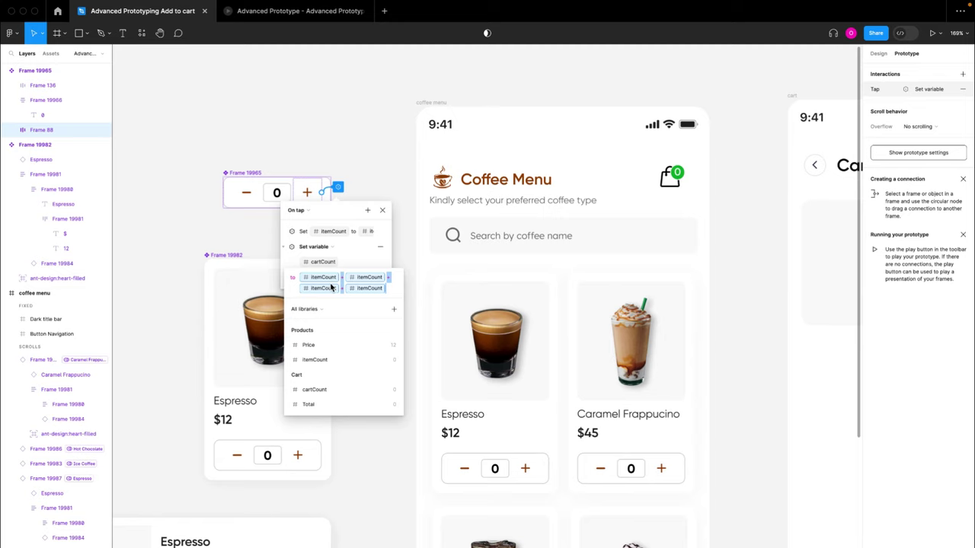
click(322, 278)
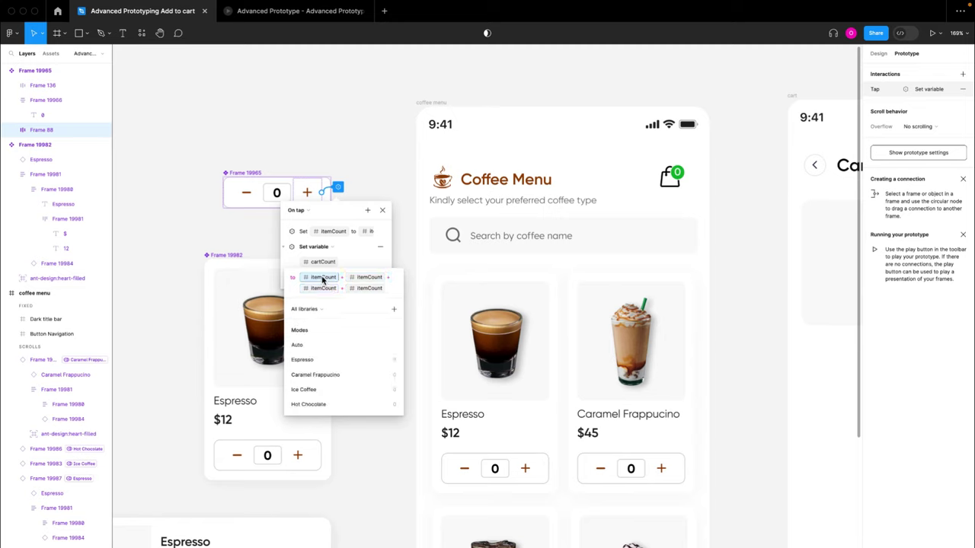
click(365, 266)
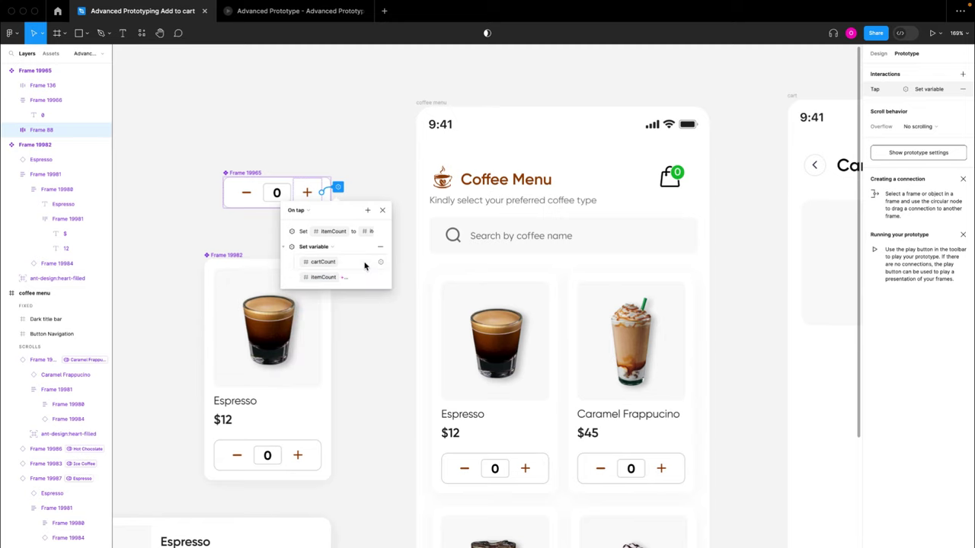
click(326, 278)
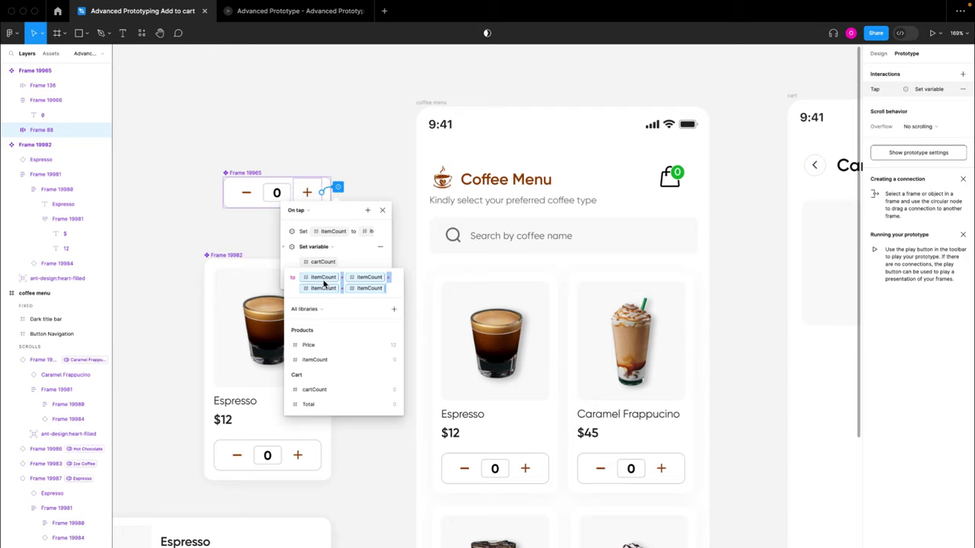
click(365, 259)
click(326, 278)
click(325, 279)
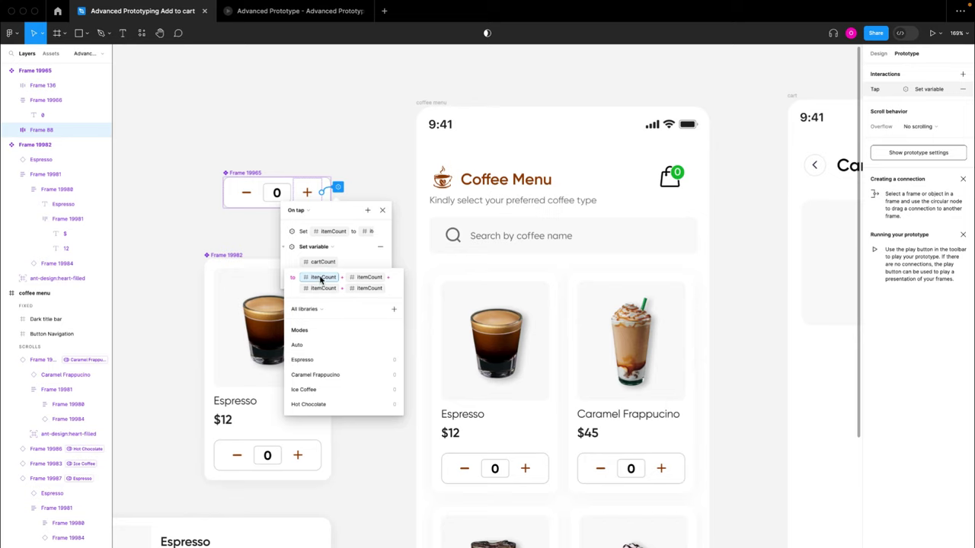
click(321, 360)
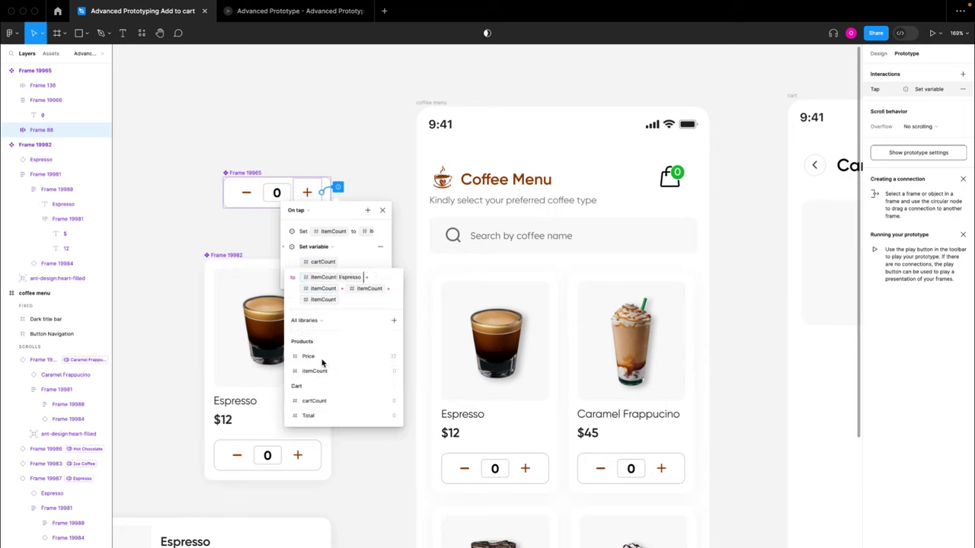
click(322, 289)
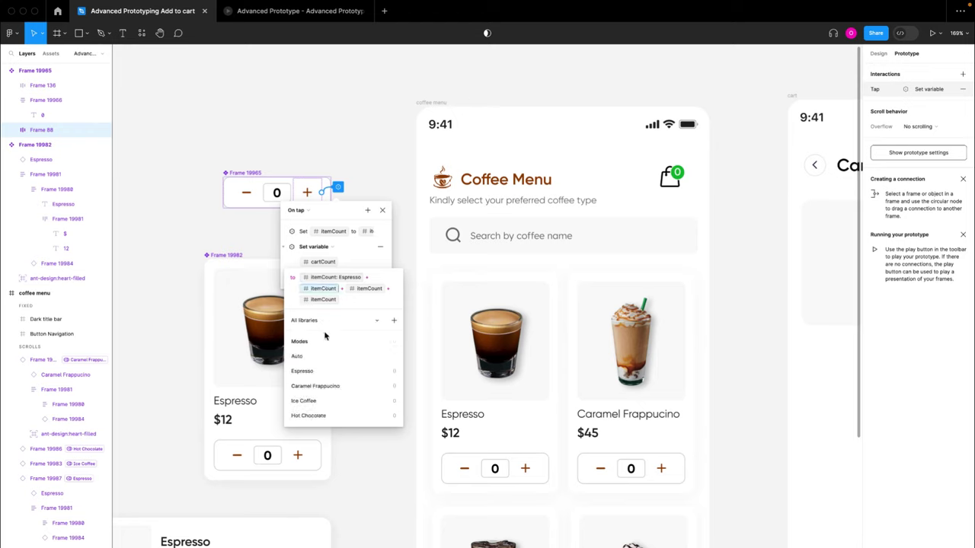
click(320, 386)
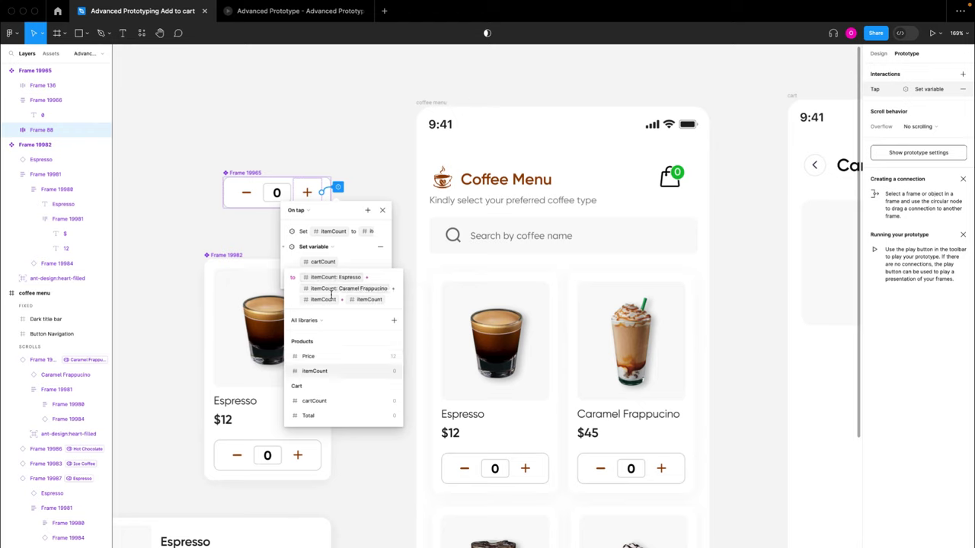
- Assign the Ice Coffee mode to the third itemCount term and Hot Chocolate to the fourth, then confirm the cartCount expression
click(332, 297)
click(321, 402)
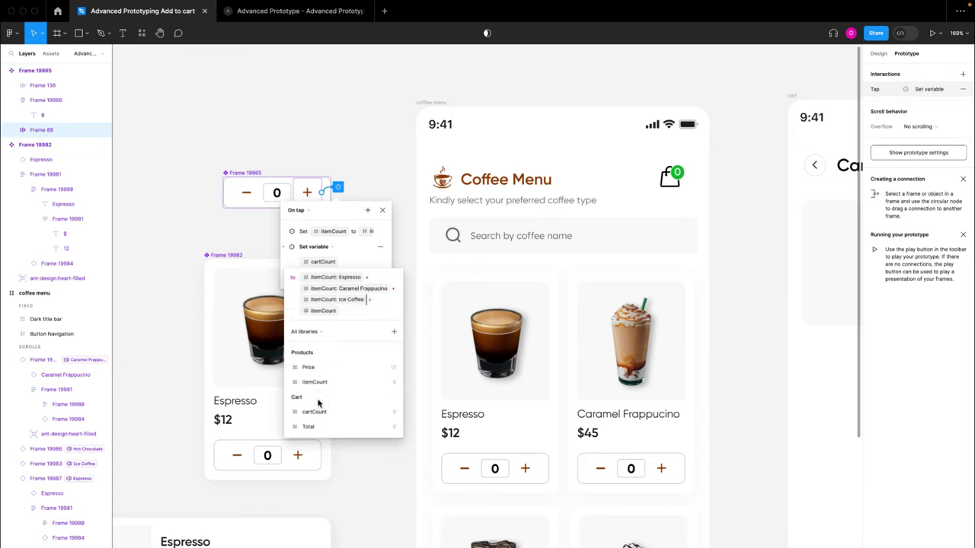
click(323, 311)
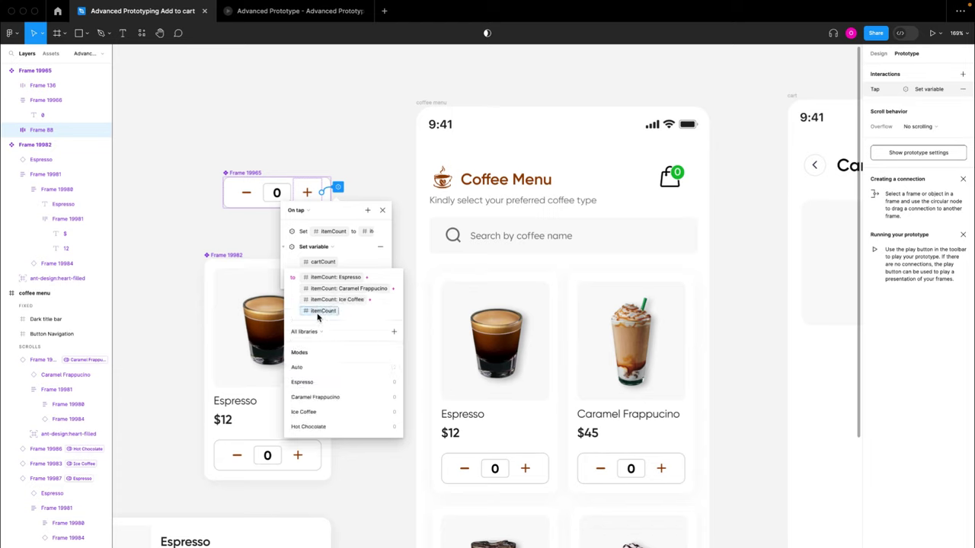
click(318, 427)
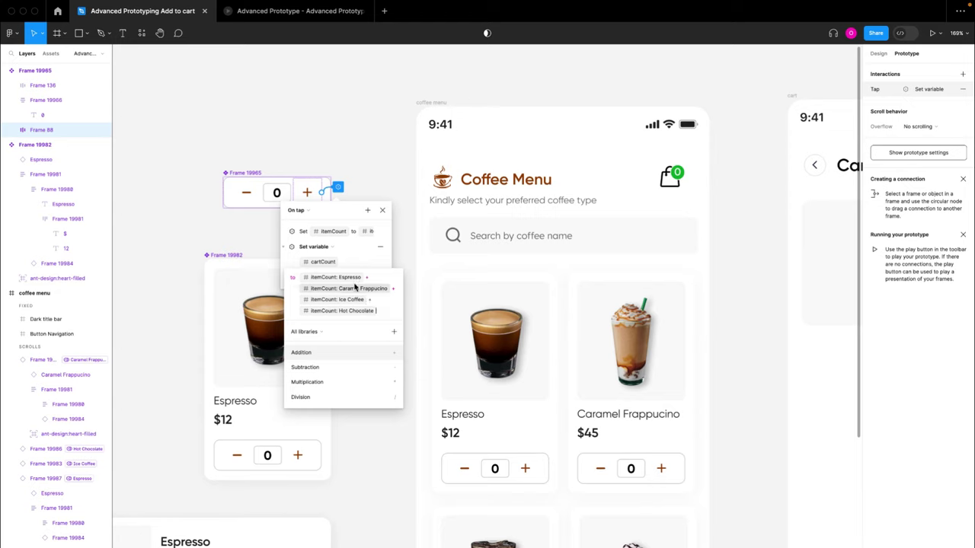
click(364, 260)
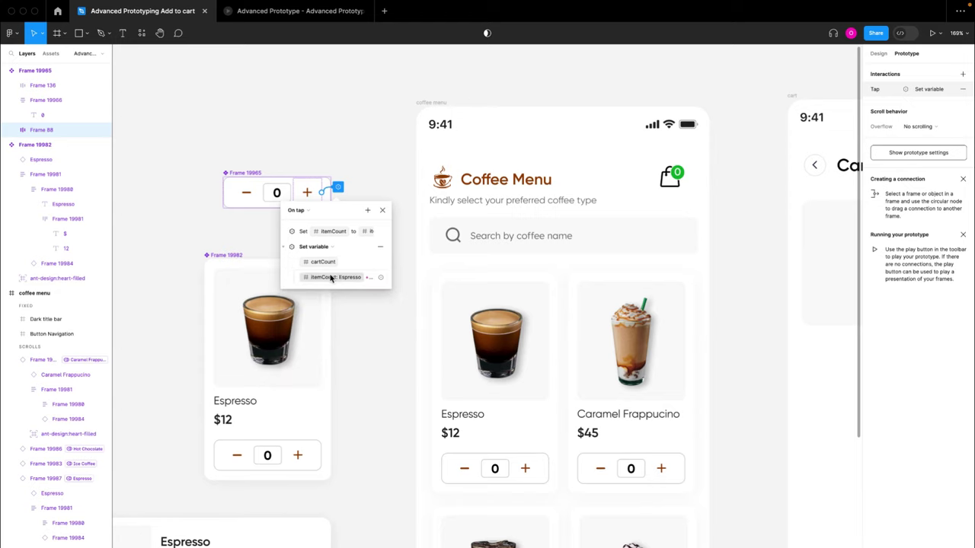
- Expand the plus button's itemCount and cartCount Set variable actions to review their order and expressions
click(286, 251)
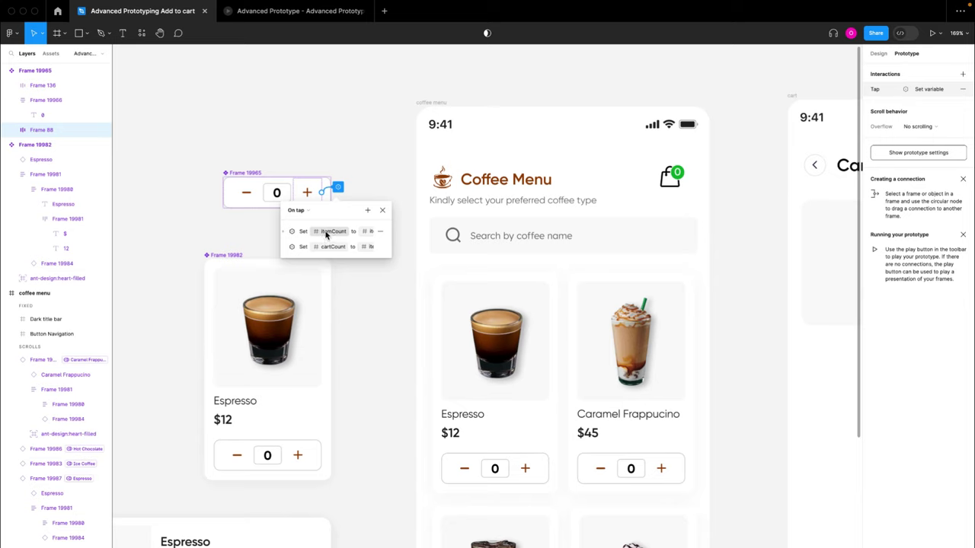
click(288, 232)
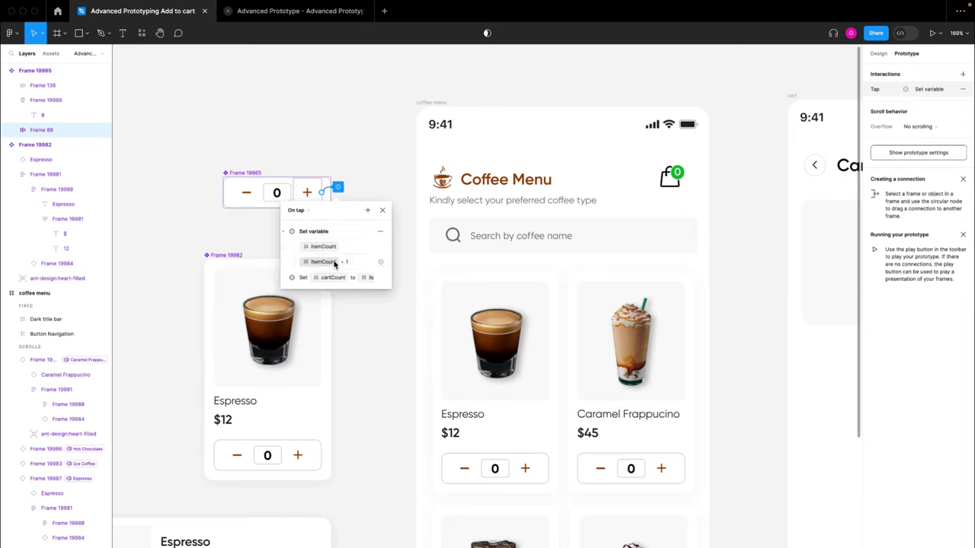
click(284, 279)
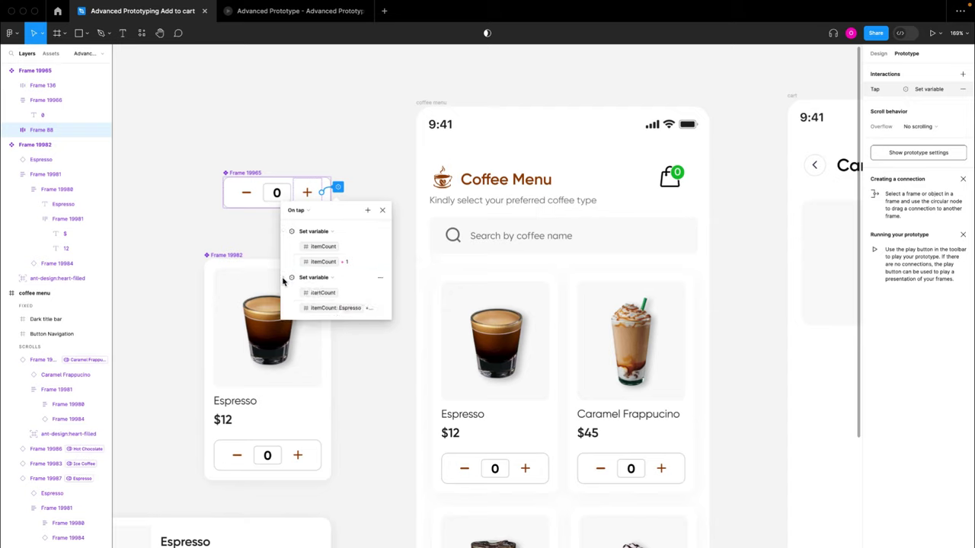
- Review the full cartCount expression in the plus button's tap interaction and close the interaction details
click(319, 309)
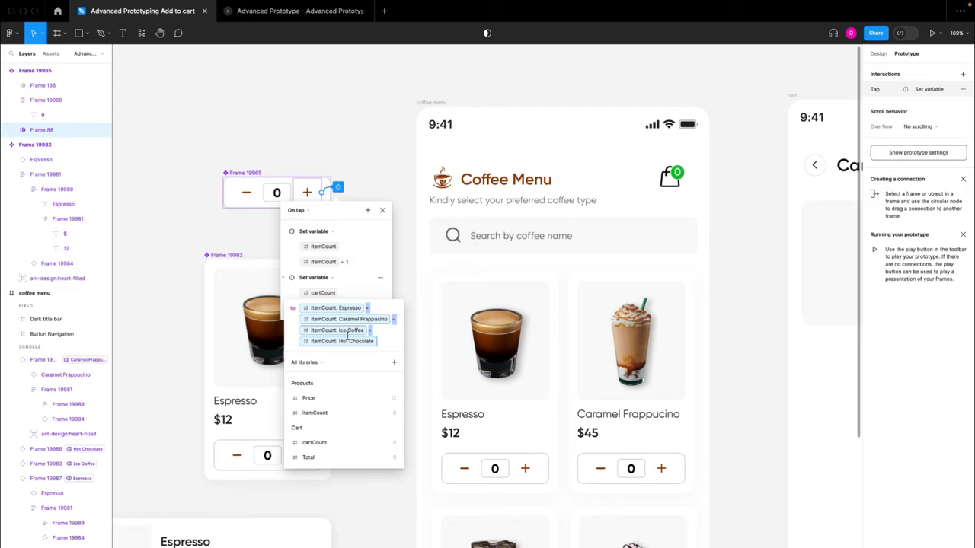
click(286, 282)
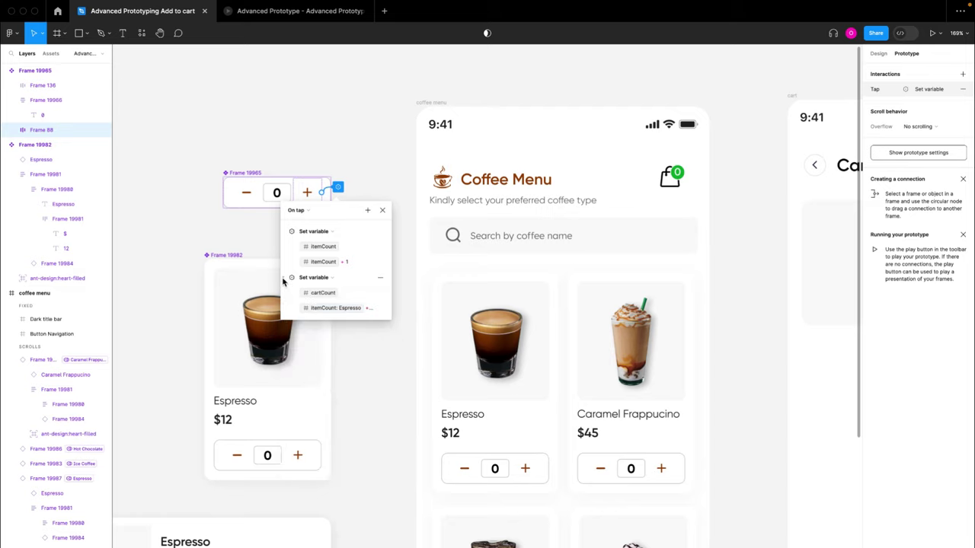
click(382, 211)
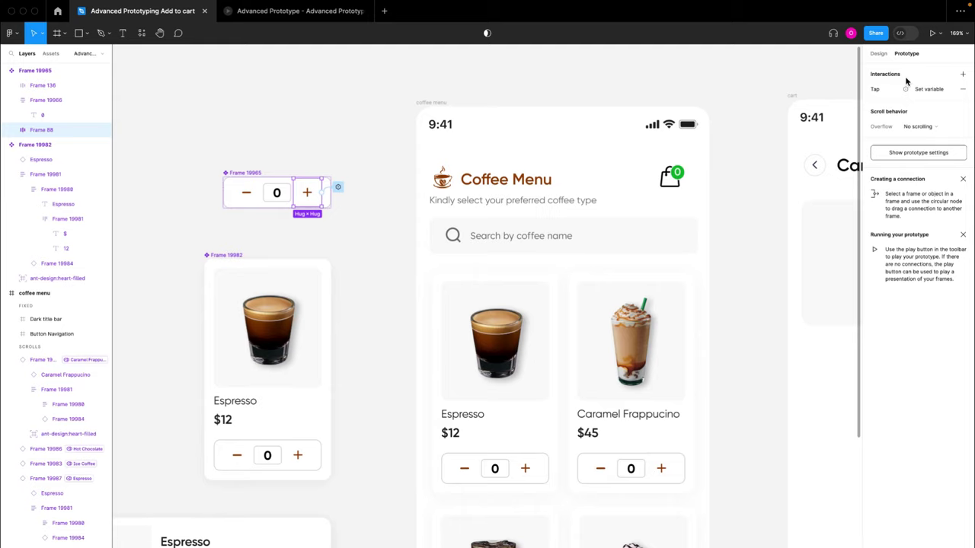
- Preview the prototype, test the plus buttons on the Espresso and Caramel Frappucino cards, and return to the design file
click(932, 34)
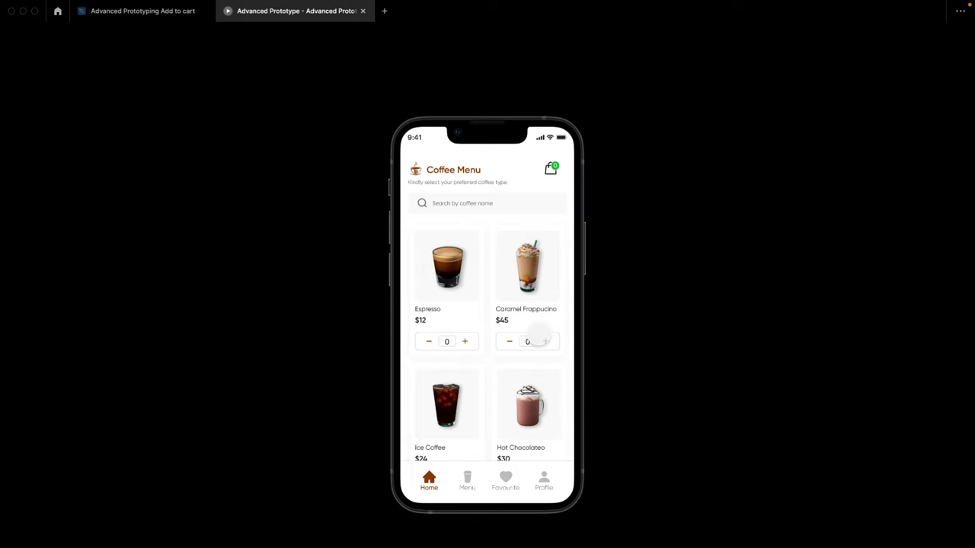
click(465, 342)
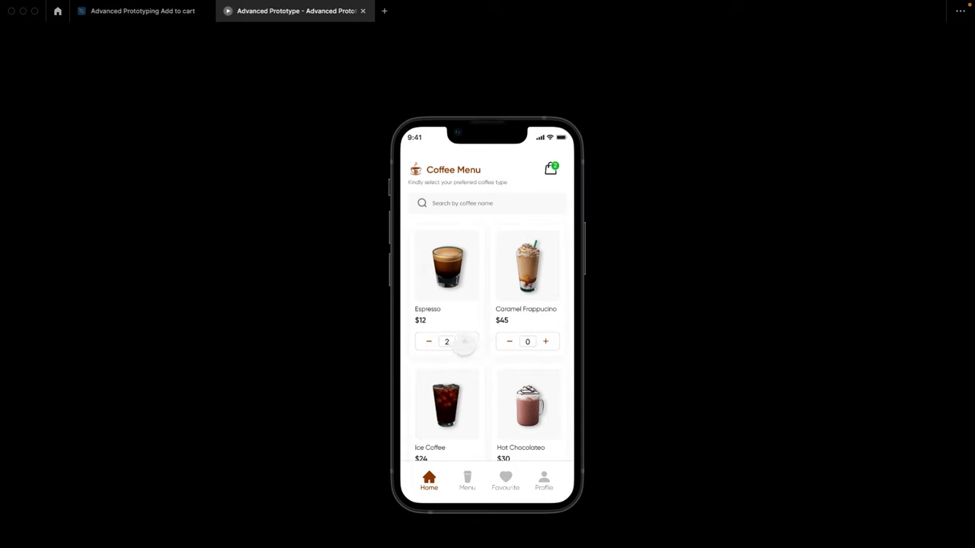
click(465, 342)
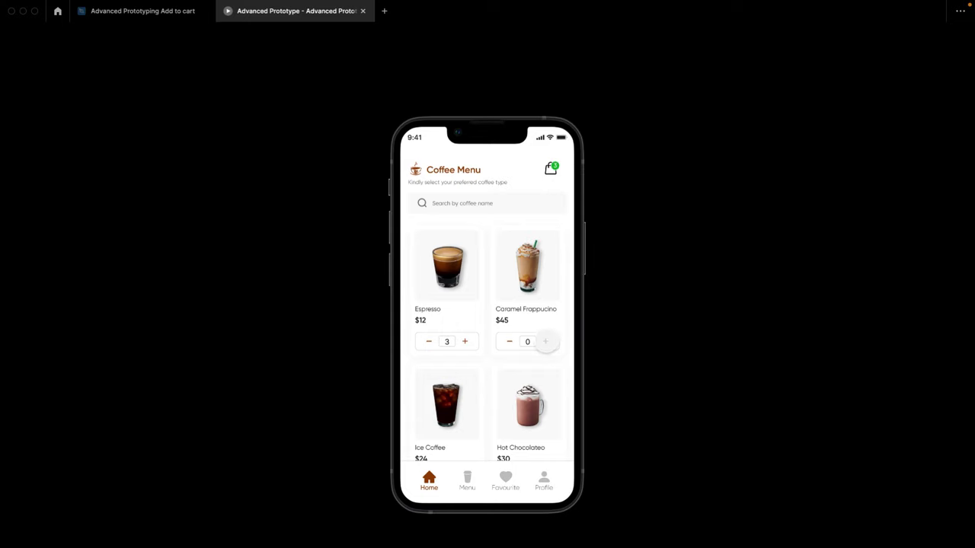
click(545, 341)
click(545, 341)
click(545, 341)
click(149, 12)
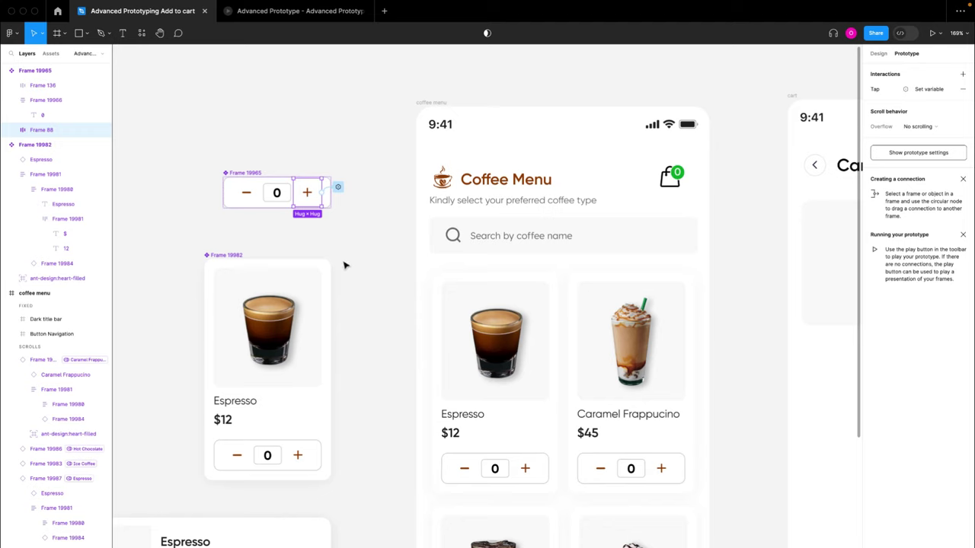
- Add a Set variable action targeting cartCount to the minus button's tap interaction, alongside its itemCount conditional
click(256, 195)
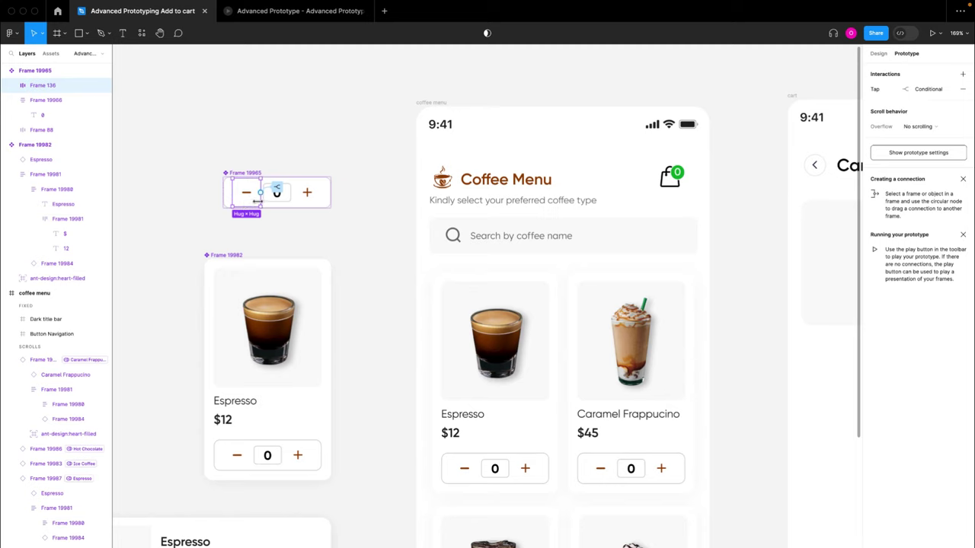
click(275, 188)
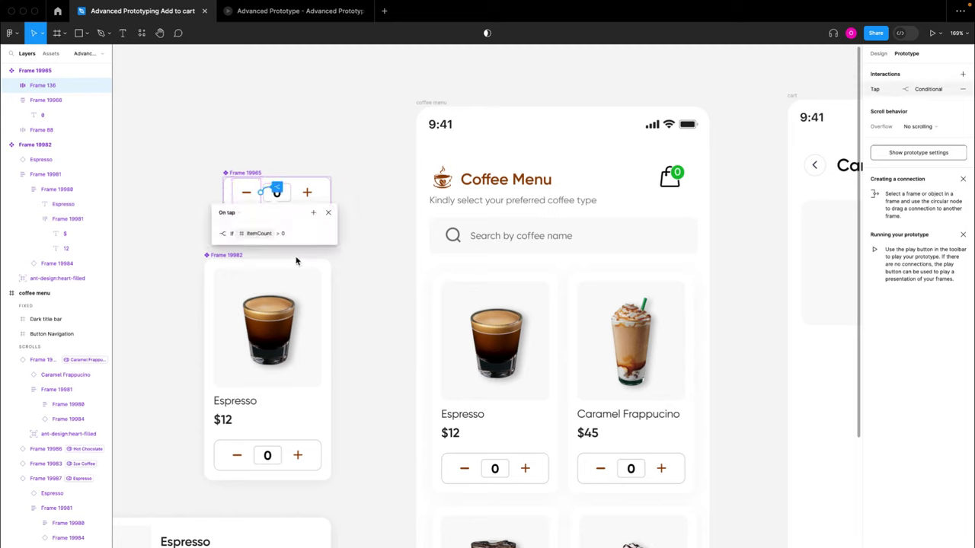
click(313, 212)
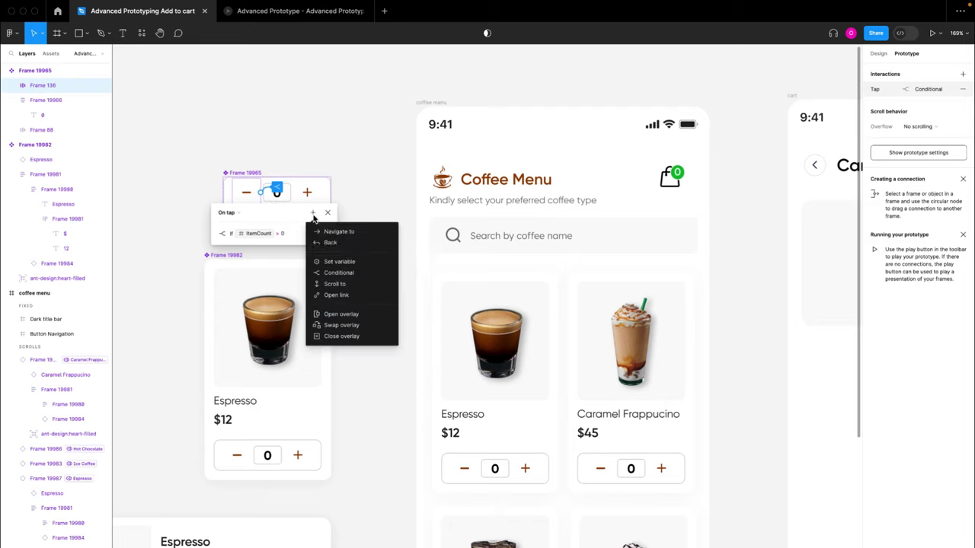
click(338, 263)
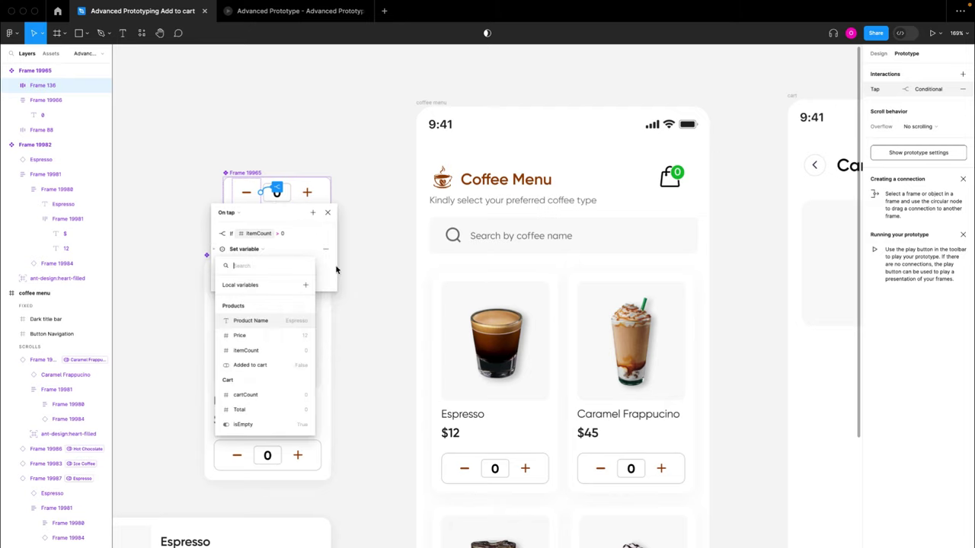
click(250, 400)
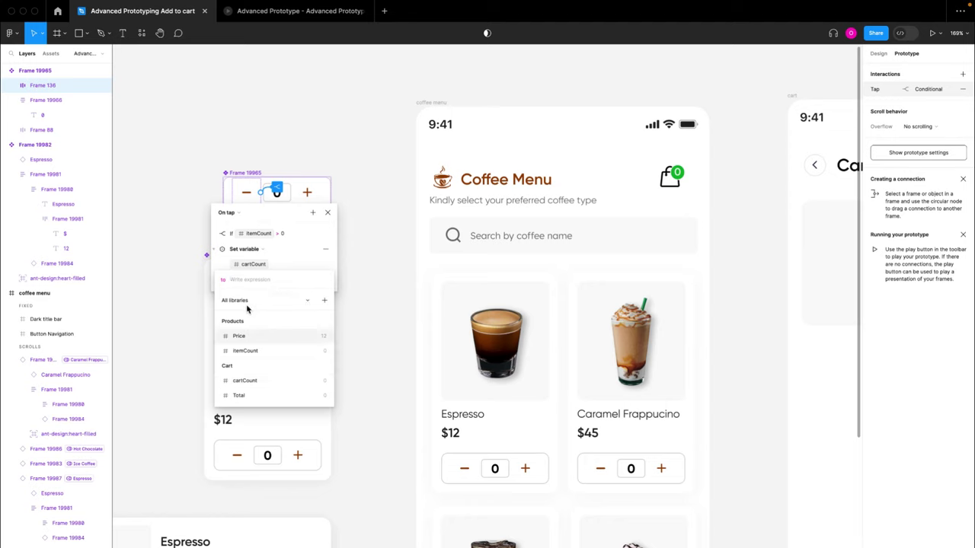
- Set the minus button's cartCount expression to itemCount + itemCount + itemCount + itemCount
click(243, 354)
click(256, 326)
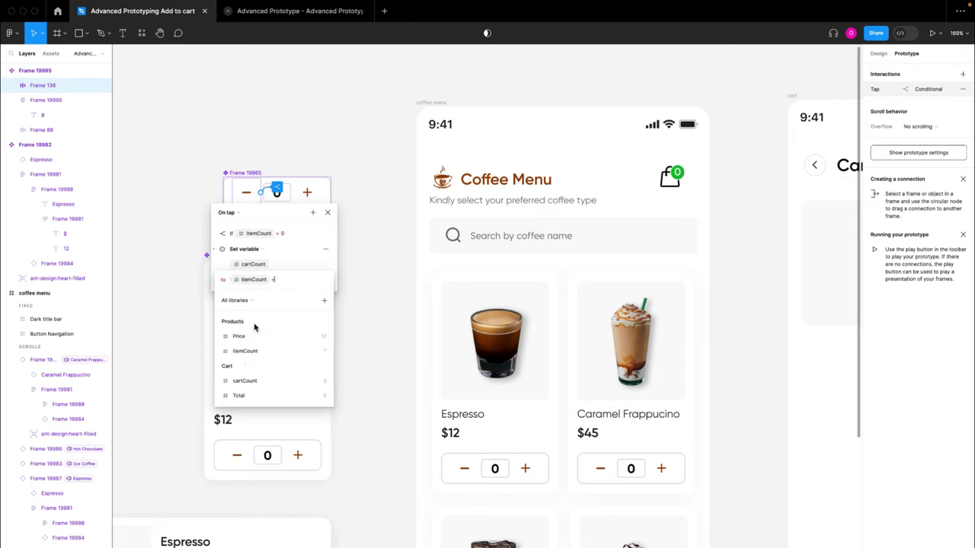
click(261, 353)
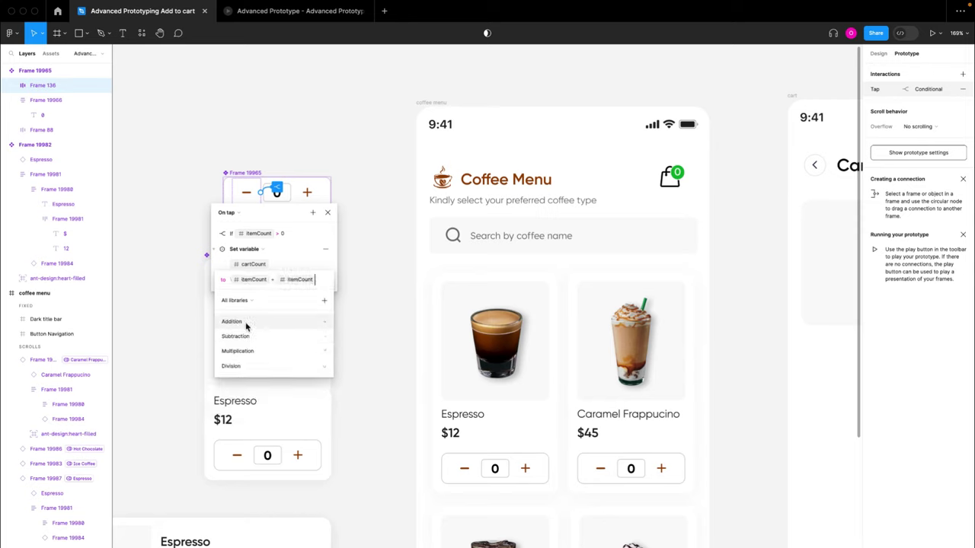
click(246, 326)
click(257, 352)
click(249, 333)
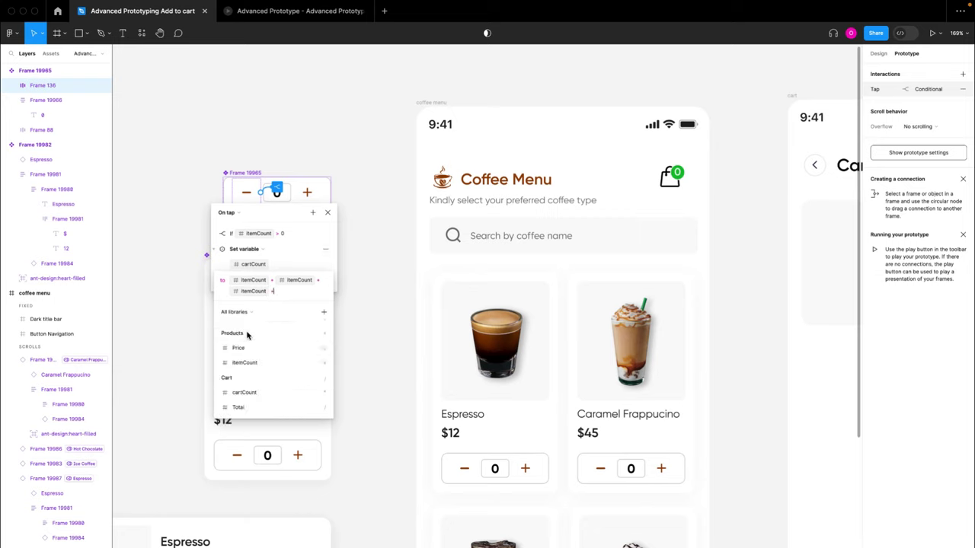
click(255, 363)
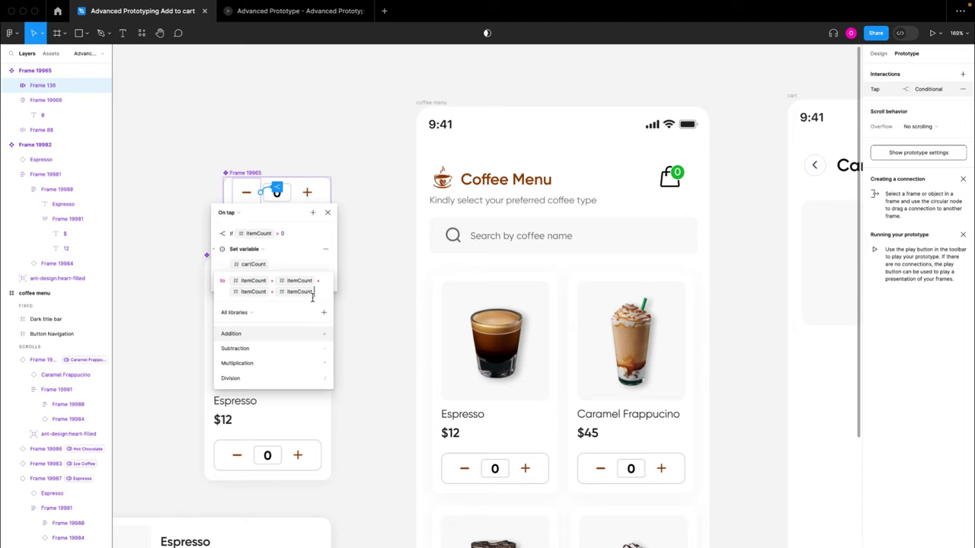
- Assign the Espresso mode to the first itemCount term of the minus button's expression and Caramel Frappucino to the second
click(251, 282)
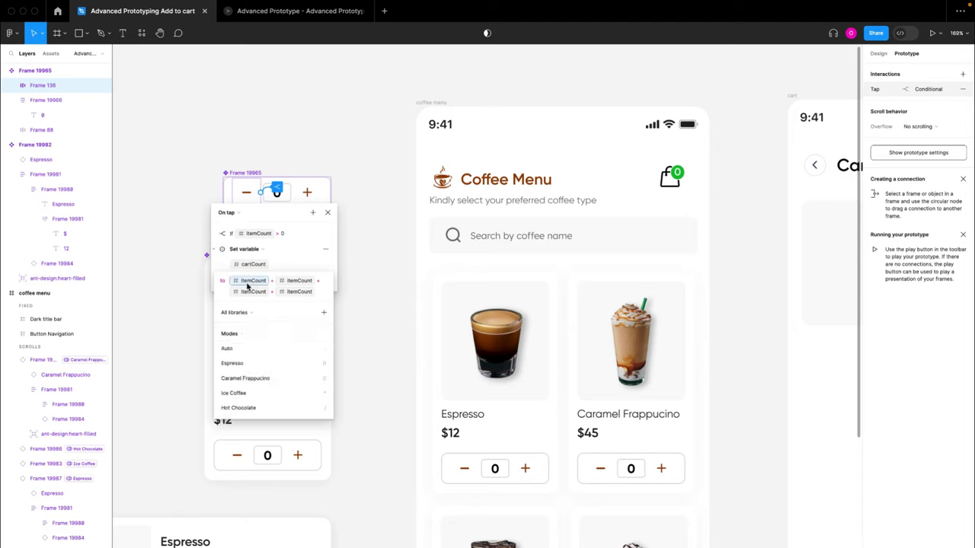
click(256, 363)
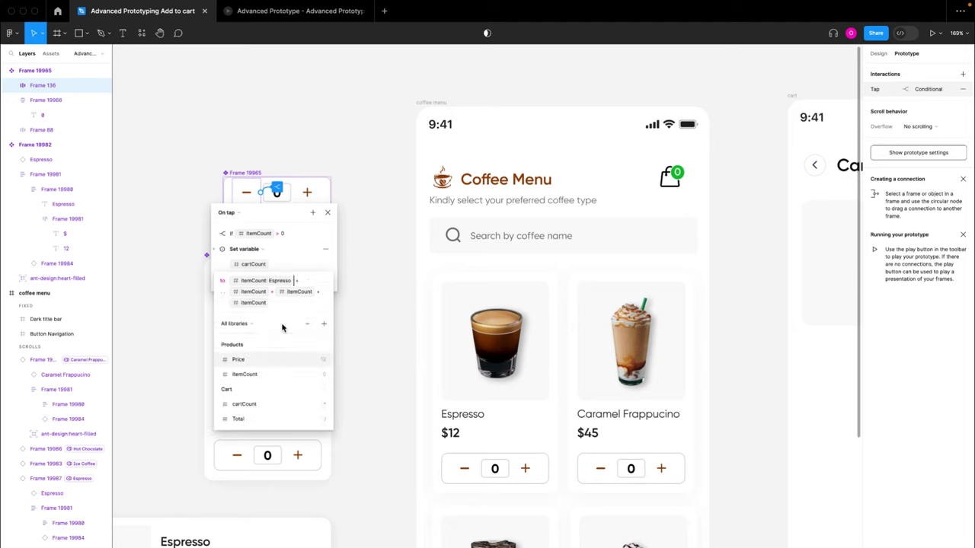
click(253, 294)
click(246, 389)
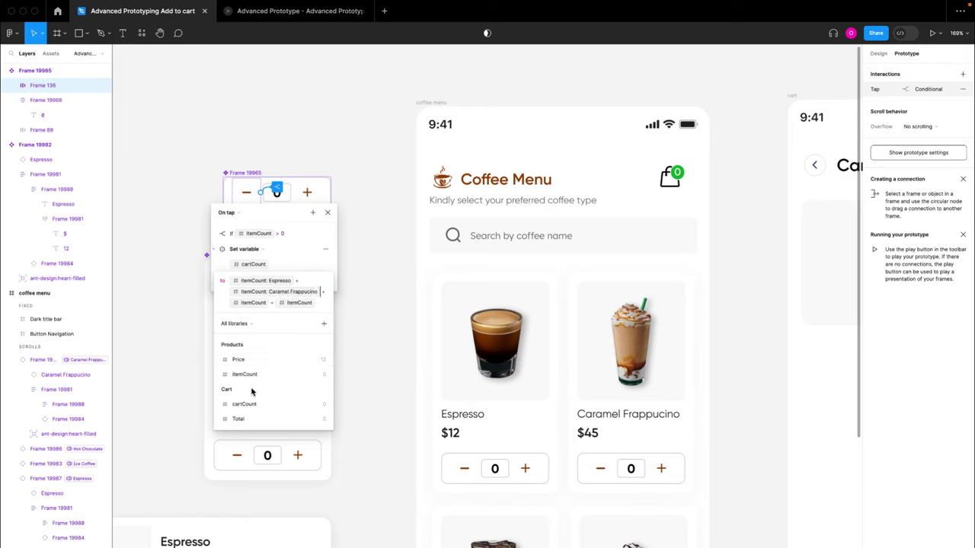
- Assign Ice Coffee to the third itemCount term and Hot Chocolate to the fourth, confirm the expression, and close the minus button's interaction
click(254, 304)
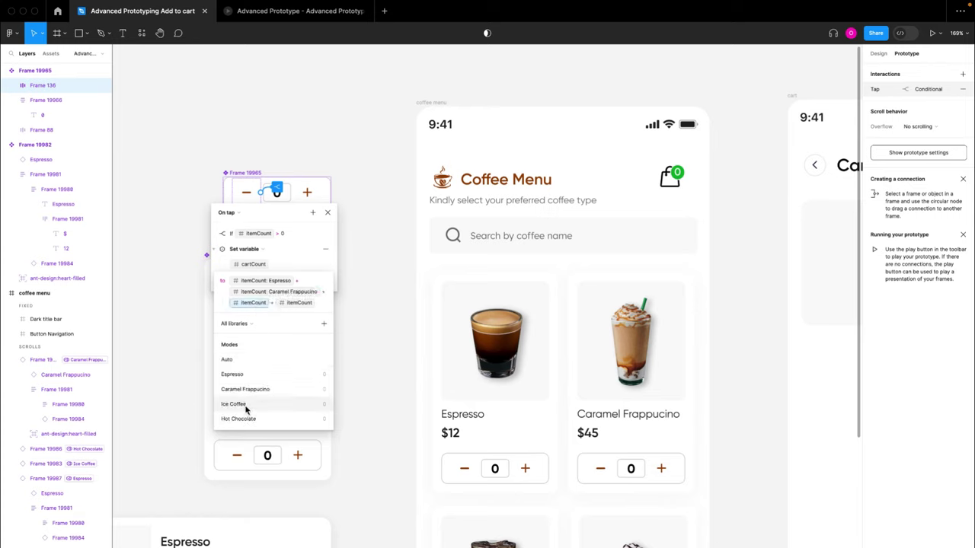
click(246, 404)
click(255, 315)
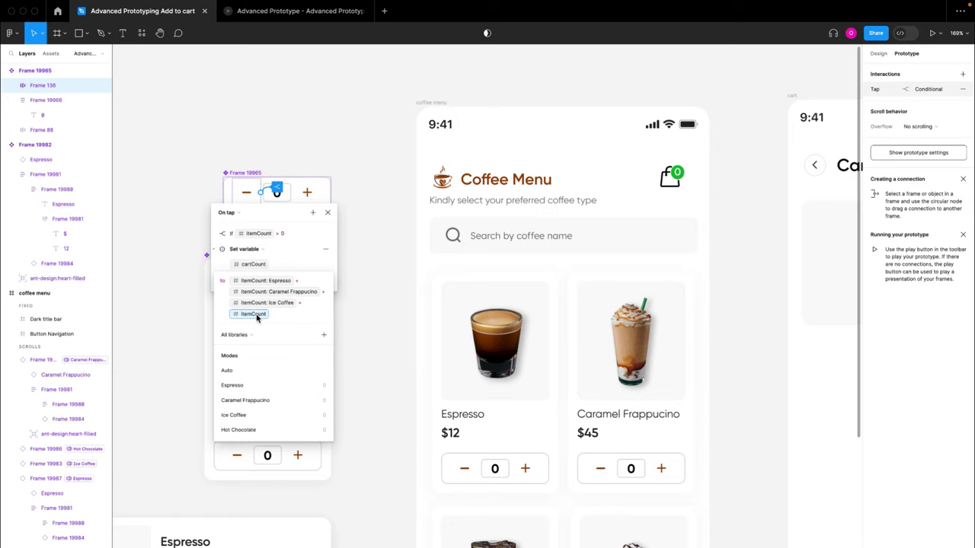
click(261, 429)
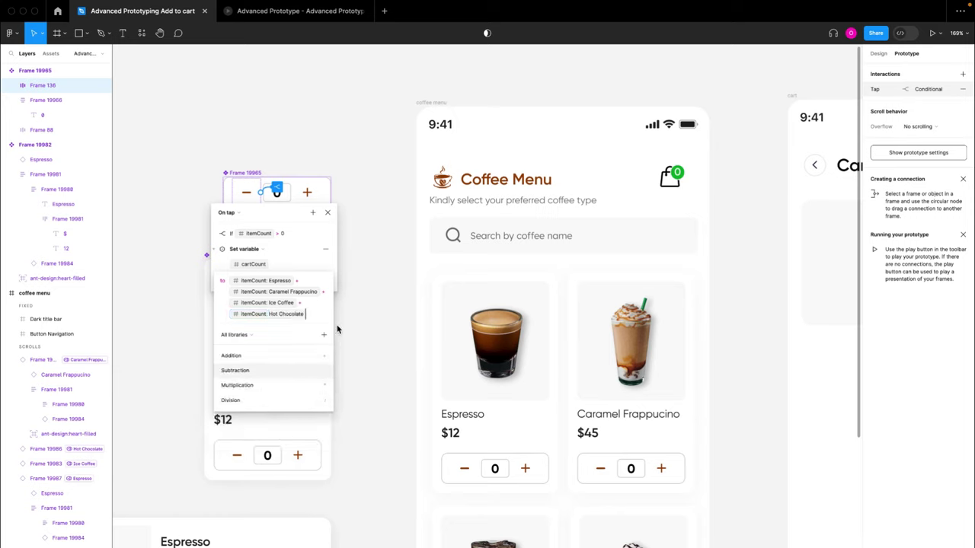
click(330, 262)
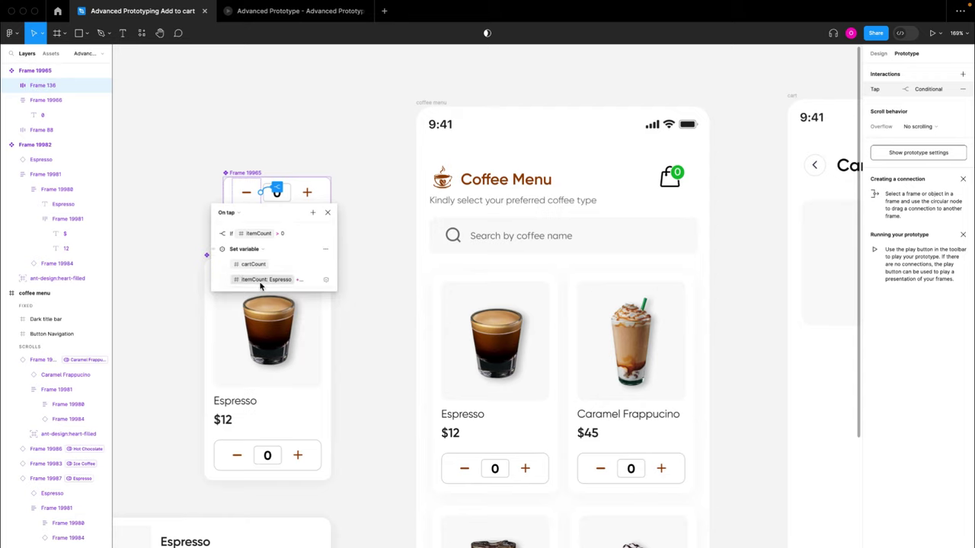
click(385, 238)
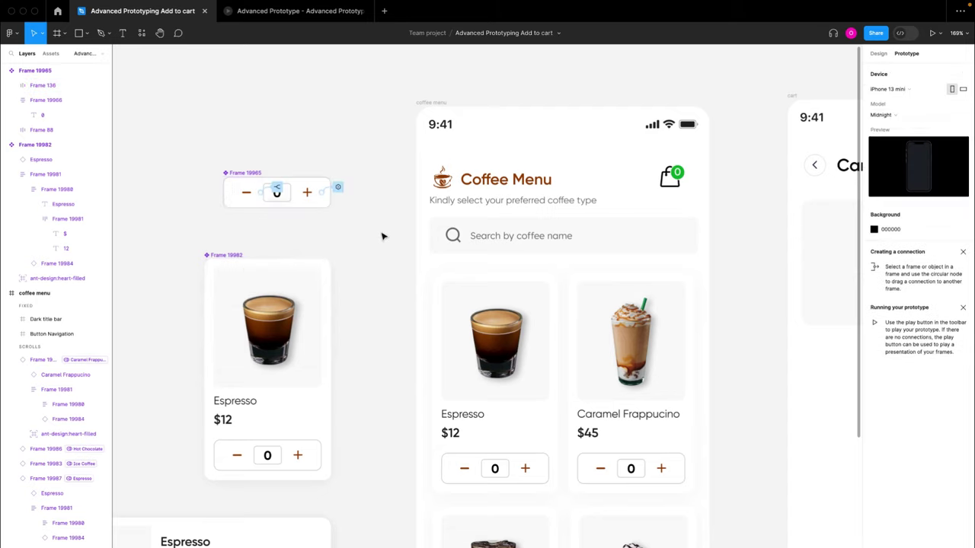
- Preview the prototype and raise both the Espresso and Caramel Frappucino counters to 4 to test the cart badge
click(935, 35)
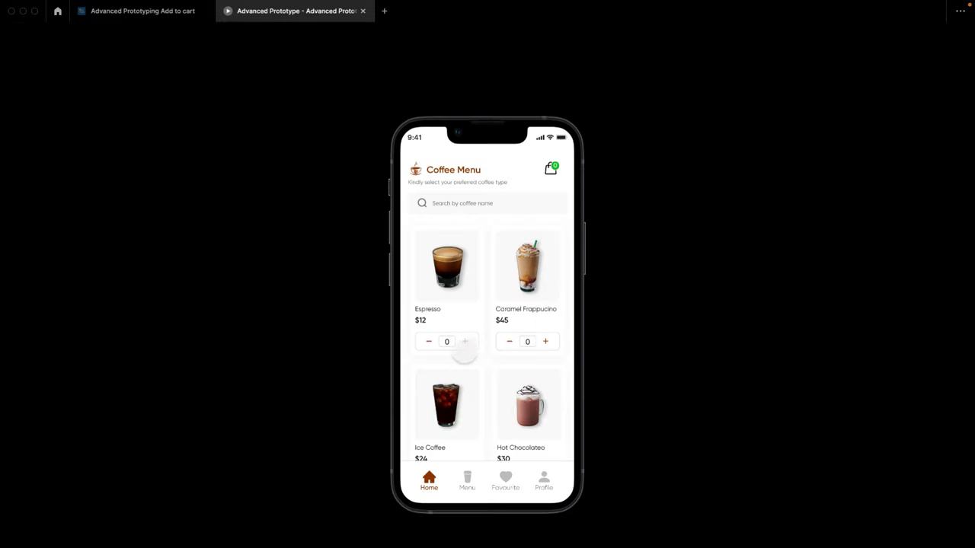
click(465, 341)
click(464, 341)
click(465, 341)
click(464, 341)
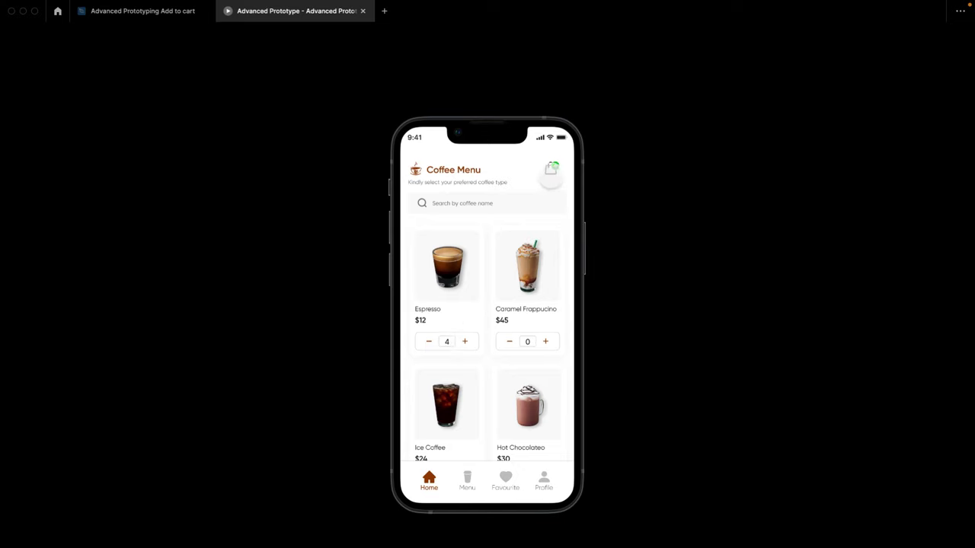
click(545, 341)
click(545, 342)
click(545, 341)
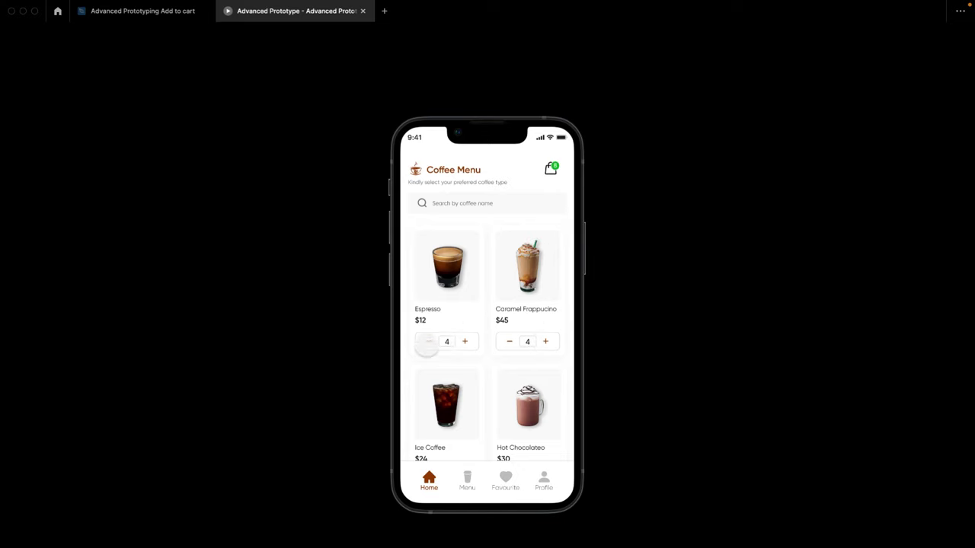
- Test the minus buttons by lowering the Espresso counter to 2 and the Caramel Frappucino counter to 1
click(428, 341)
click(428, 341)
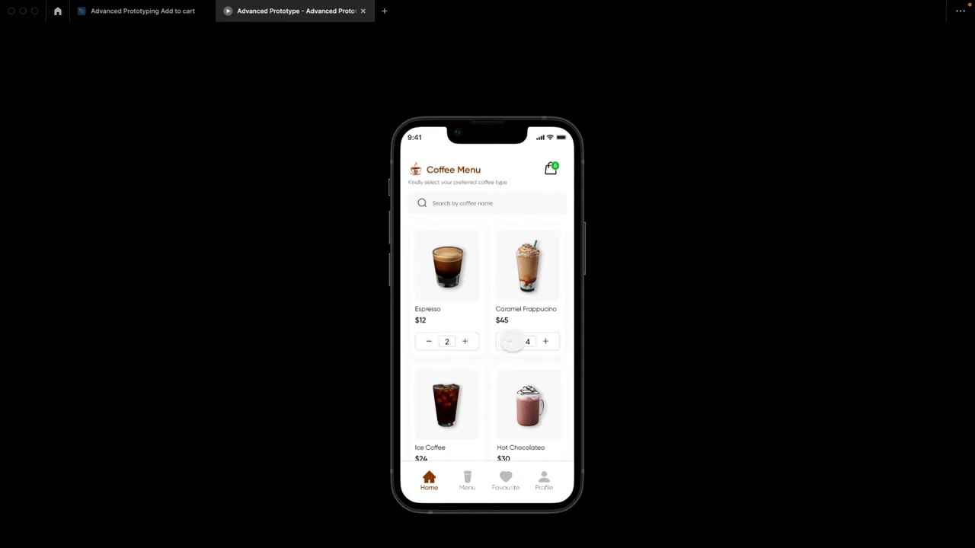
click(509, 341)
click(509, 342)
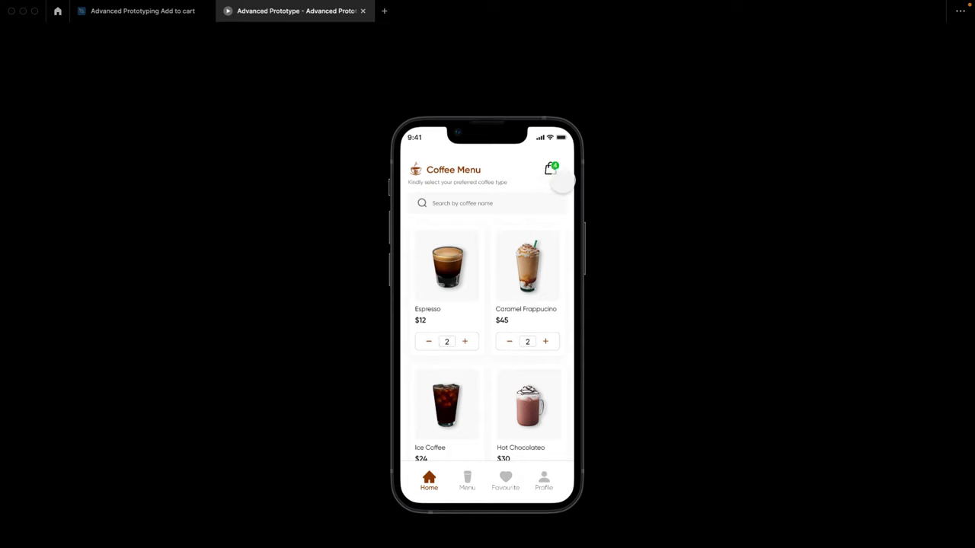
click(508, 341)
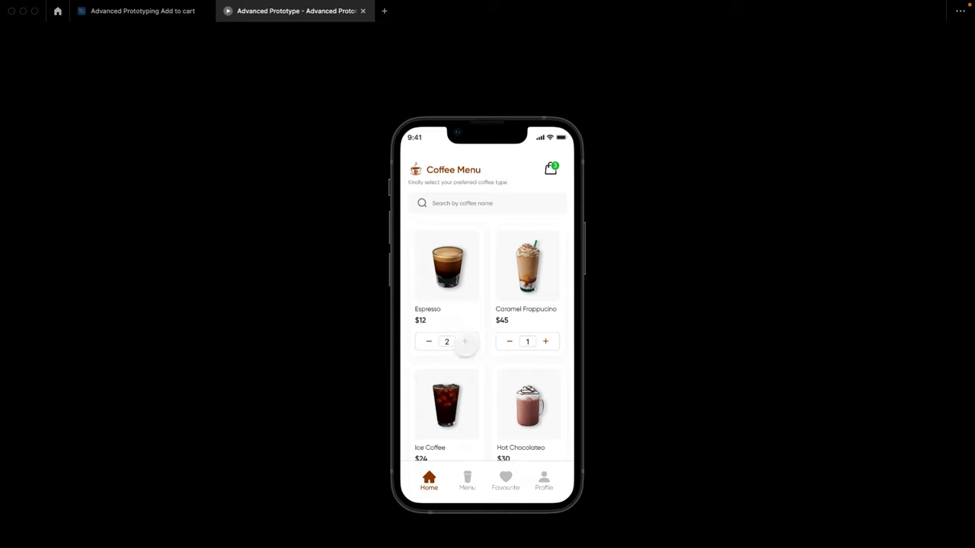
- Alternate the plus and minus buttons on both cards to end at 2 each, try the cart icon, and return to the design file
click(464, 341)
click(464, 342)
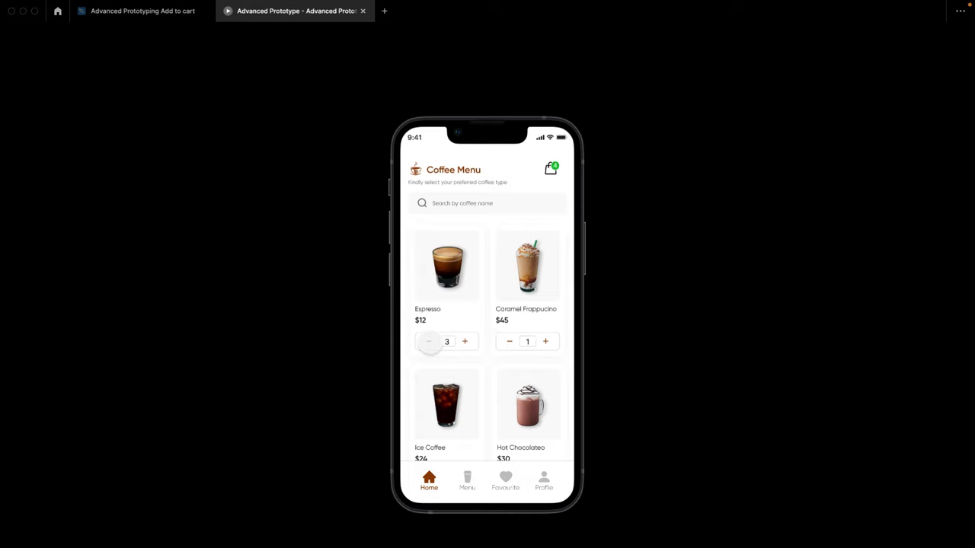
click(464, 342)
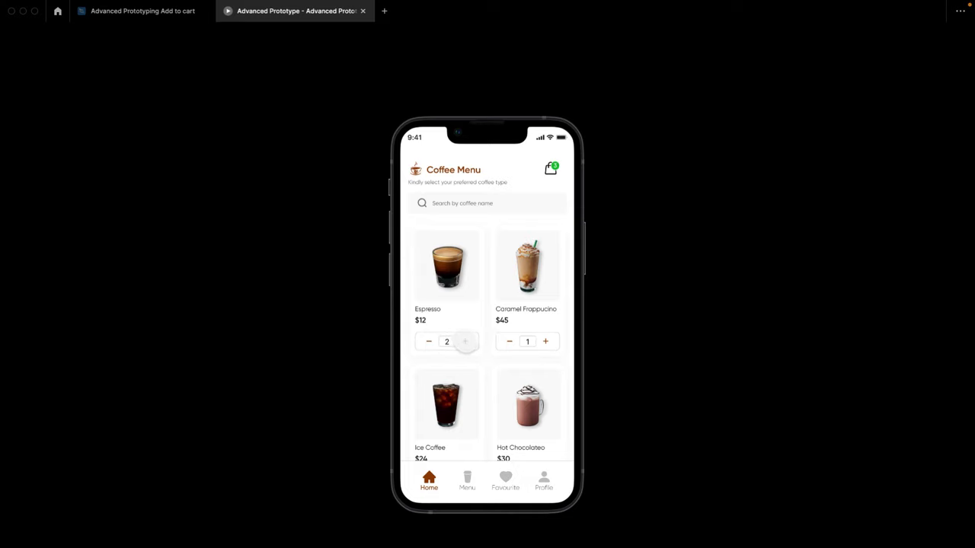
click(546, 341)
click(509, 341)
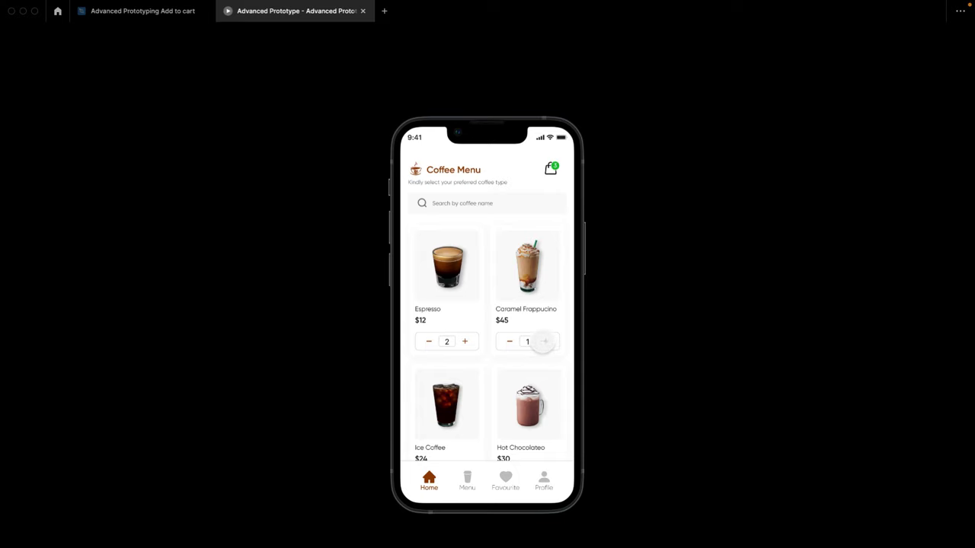
click(546, 342)
click(552, 169)
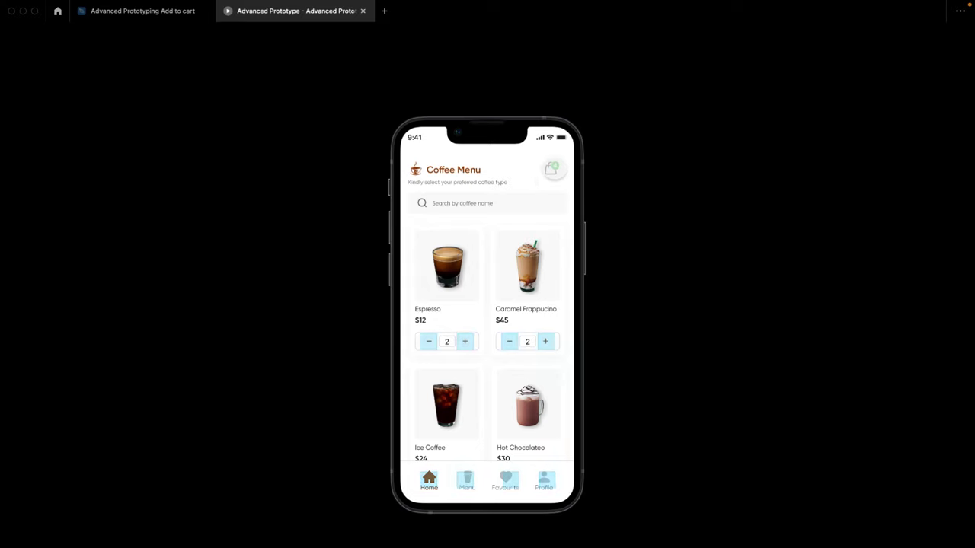
click(158, 15)
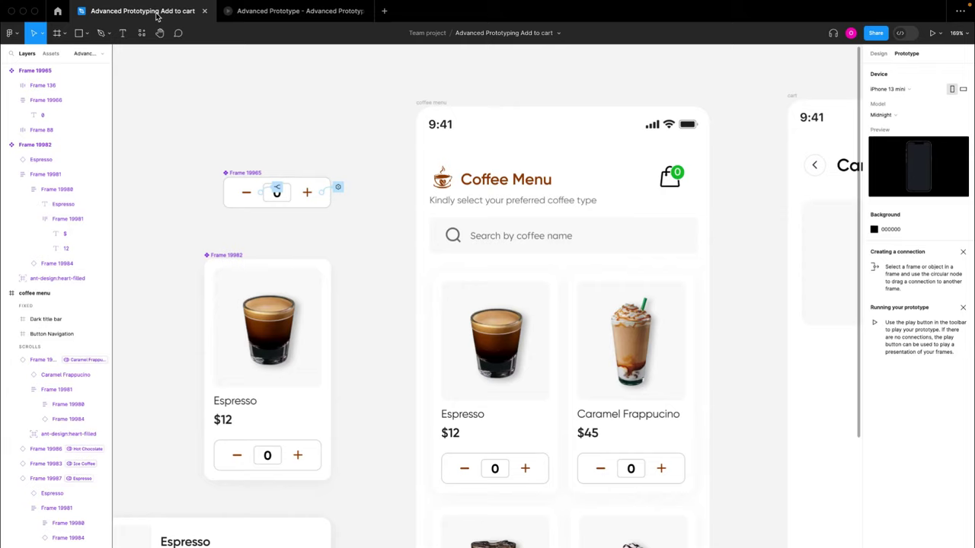
- Connect the cart icon in the coffee menu header to the cart screen with an on-tap Navigate to interaction, keeping the Instant transition
scroll(448, 238, down, 6)
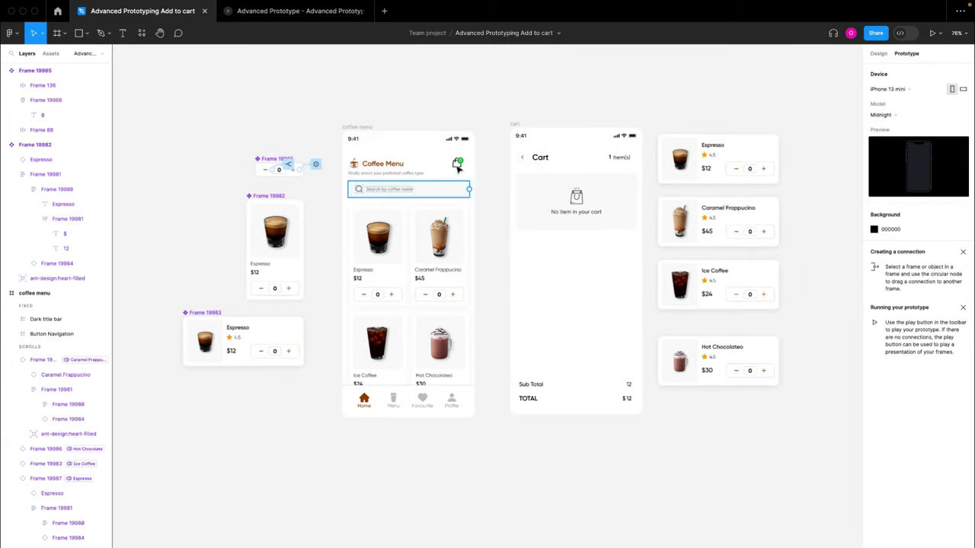
click(458, 164)
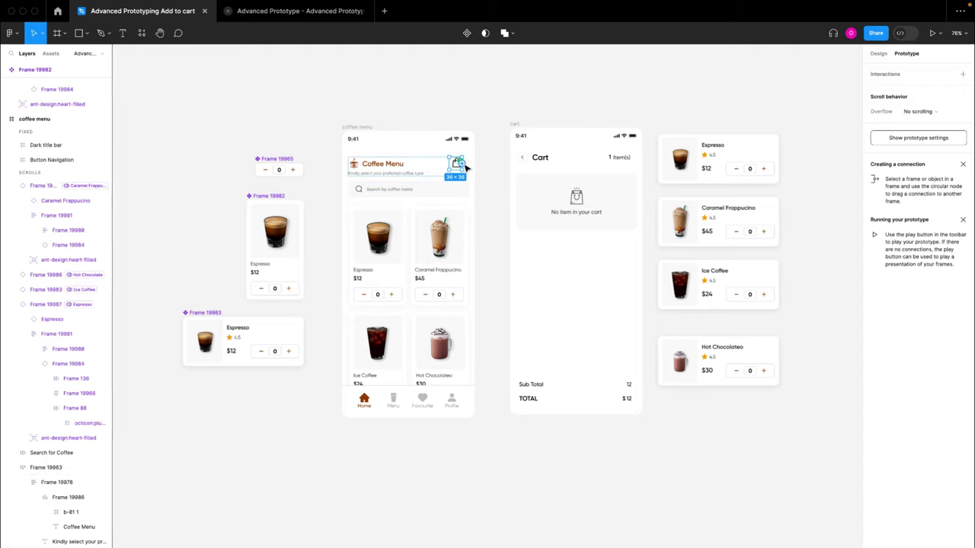
drag(466, 167, 525, 160)
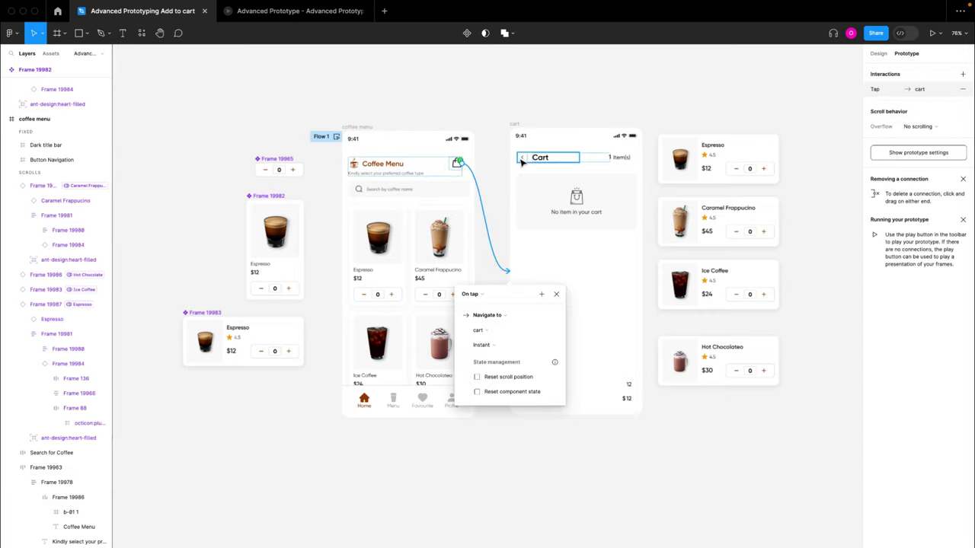
click(486, 318)
click(484, 320)
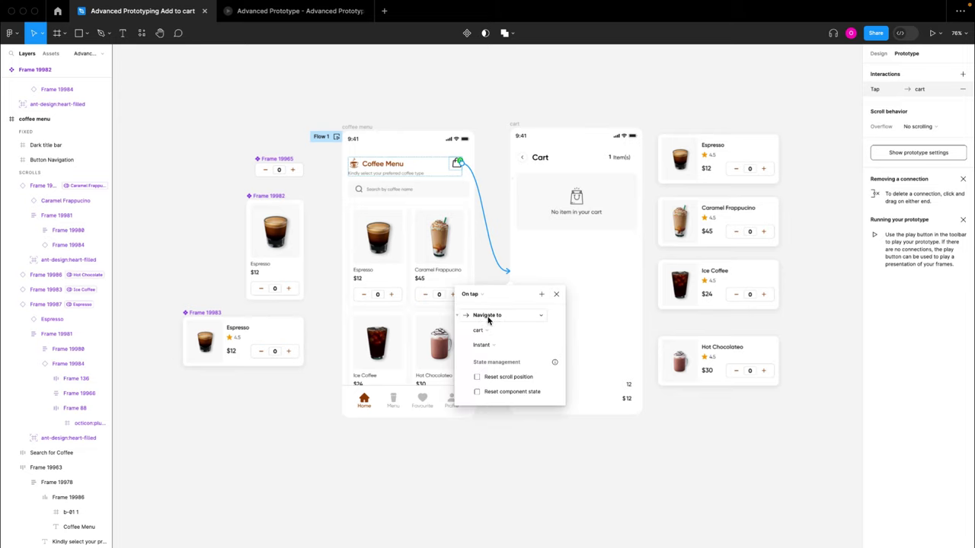
click(485, 333)
click(483, 332)
click(556, 296)
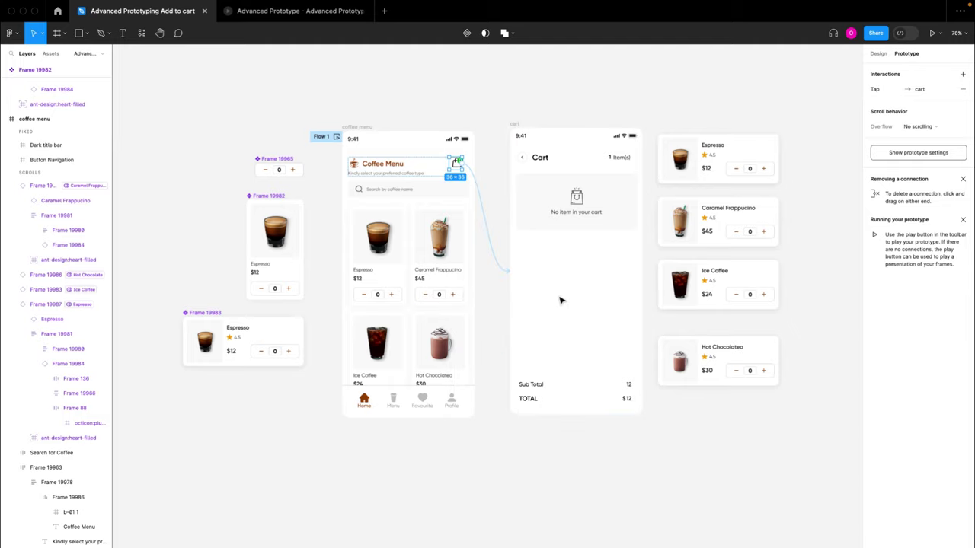
- Link the cart screen's back button to the coffee menu frame with an on-tap Navigate to interaction
click(524, 161)
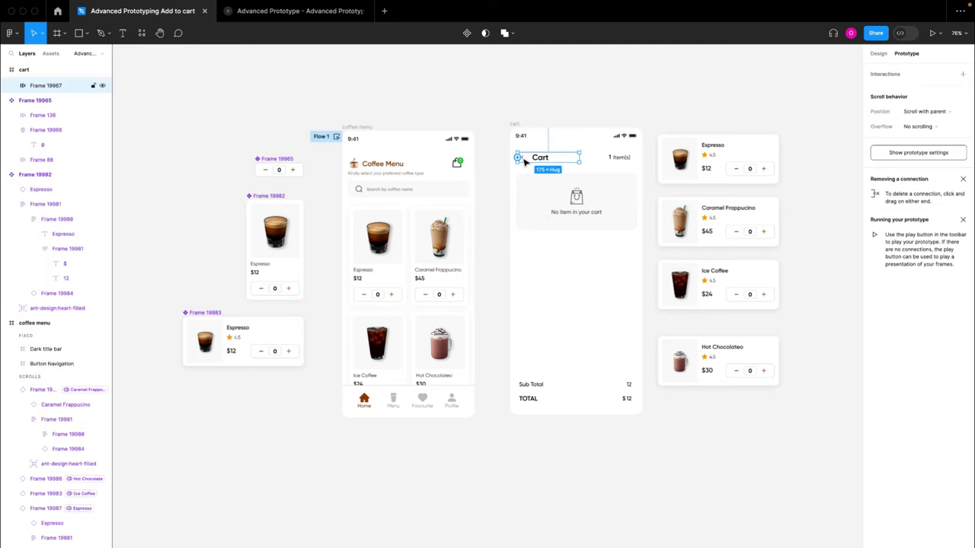
click(530, 161)
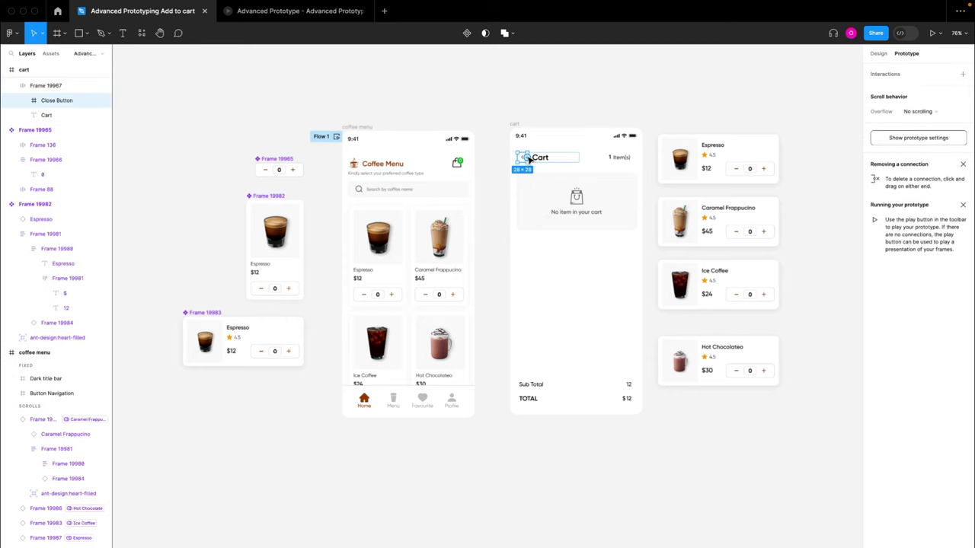
drag(531, 158, 476, 273)
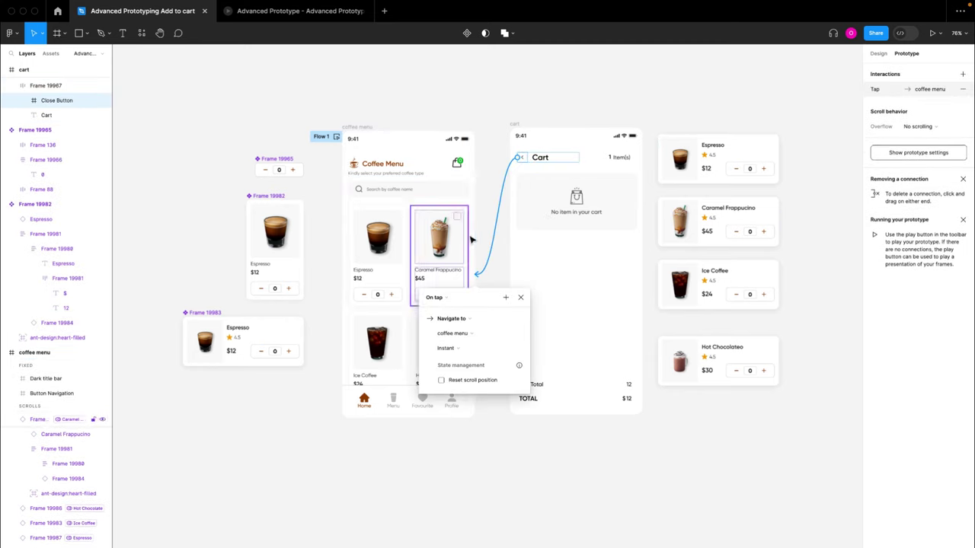
click(521, 298)
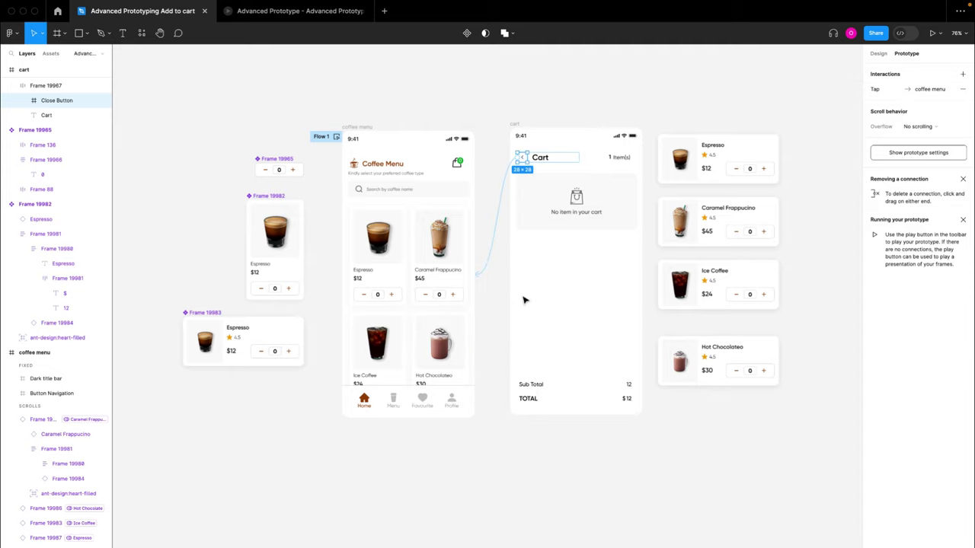
- Preview the prototype, test navigating between the coffee menu and the cart, and return to the design file
click(932, 32)
click(417, 169)
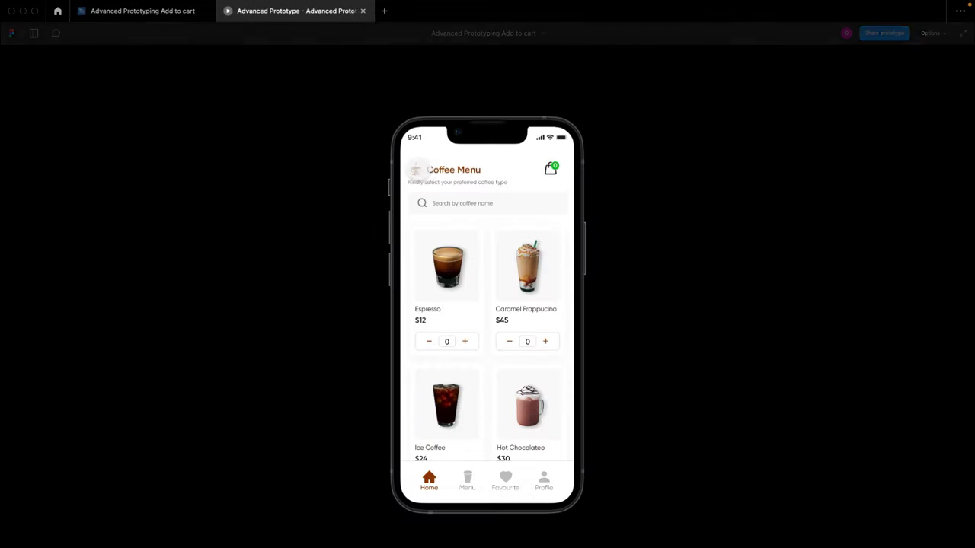
click(550, 168)
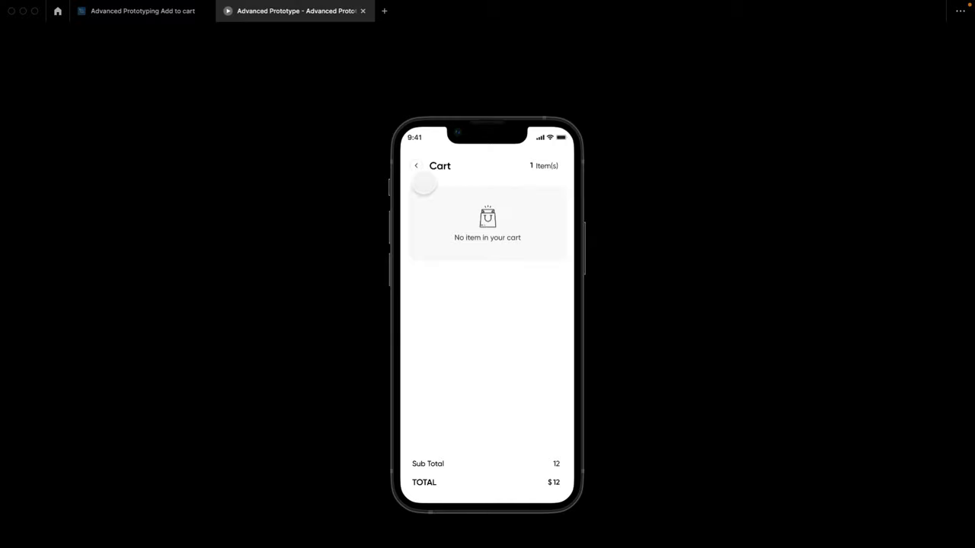
click(416, 168)
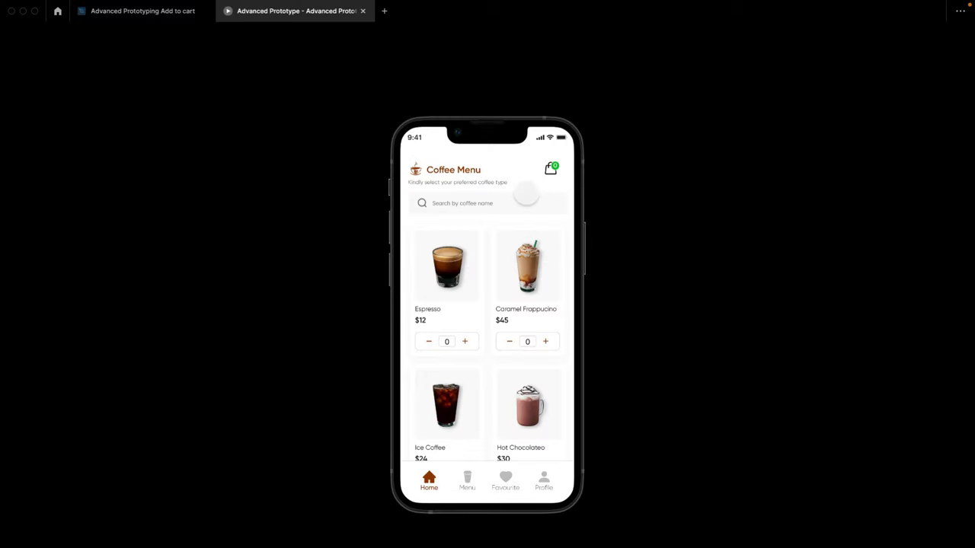
click(548, 169)
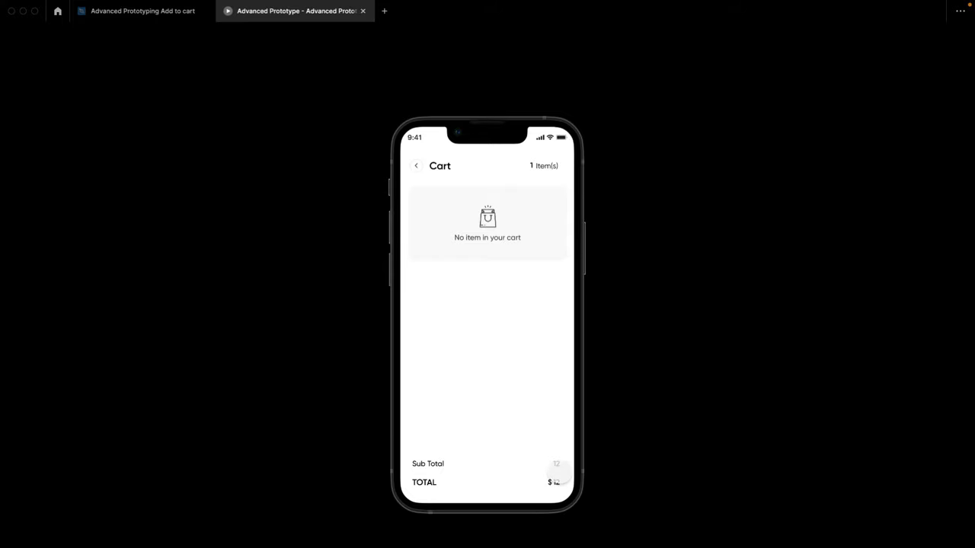
click(143, 16)
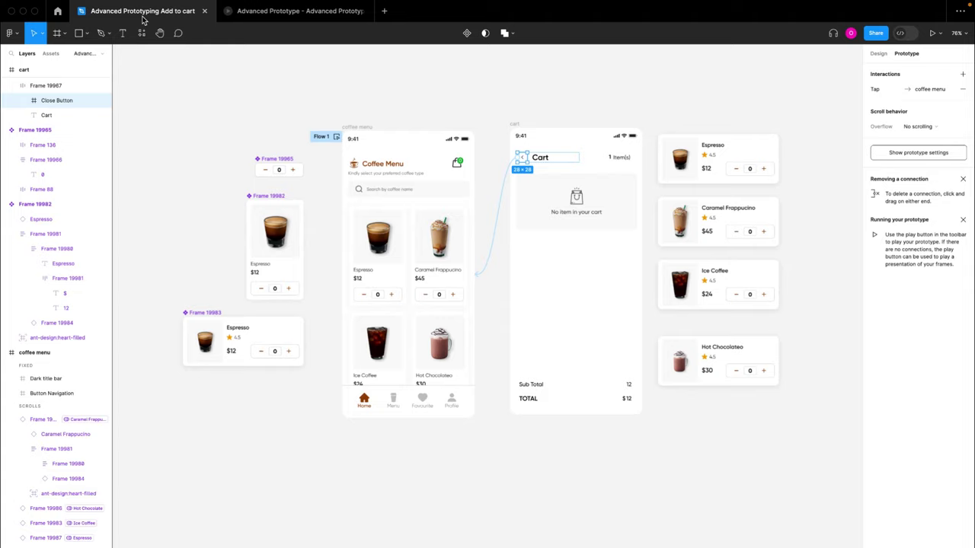
- Bind the visibility of the "No item in your cart" frame to the isEmpty variable
scroll(438, 243, right, 3)
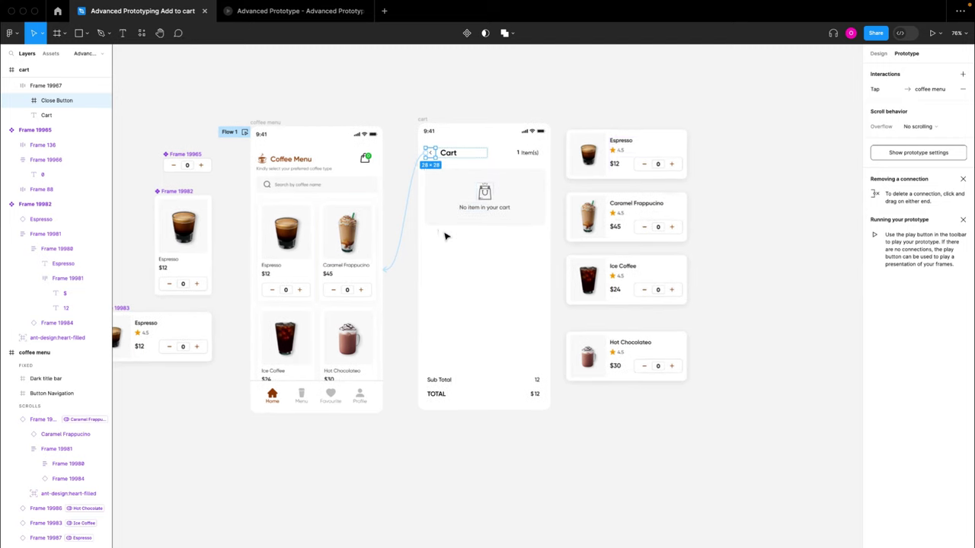
click(522, 191)
mouse_move(509, 191)
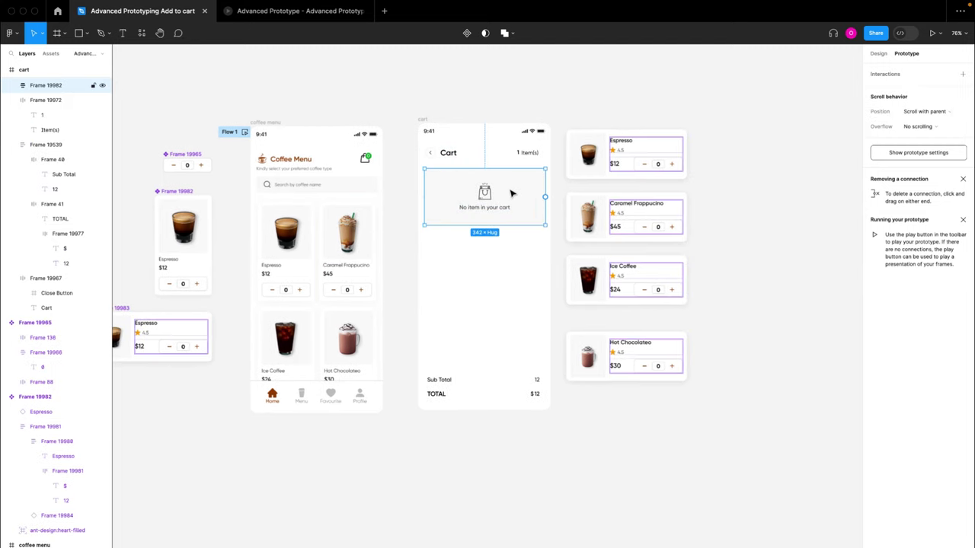
click(880, 55)
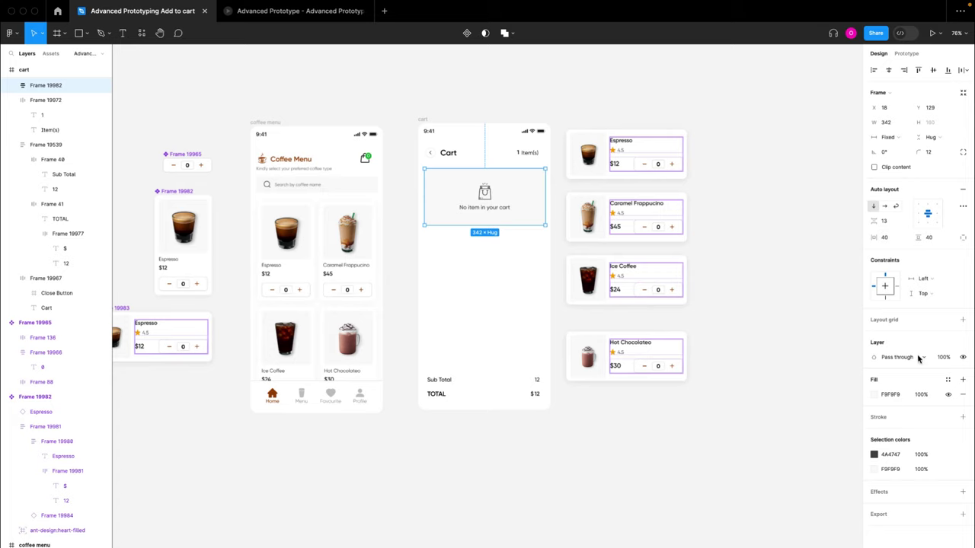
click(962, 358)
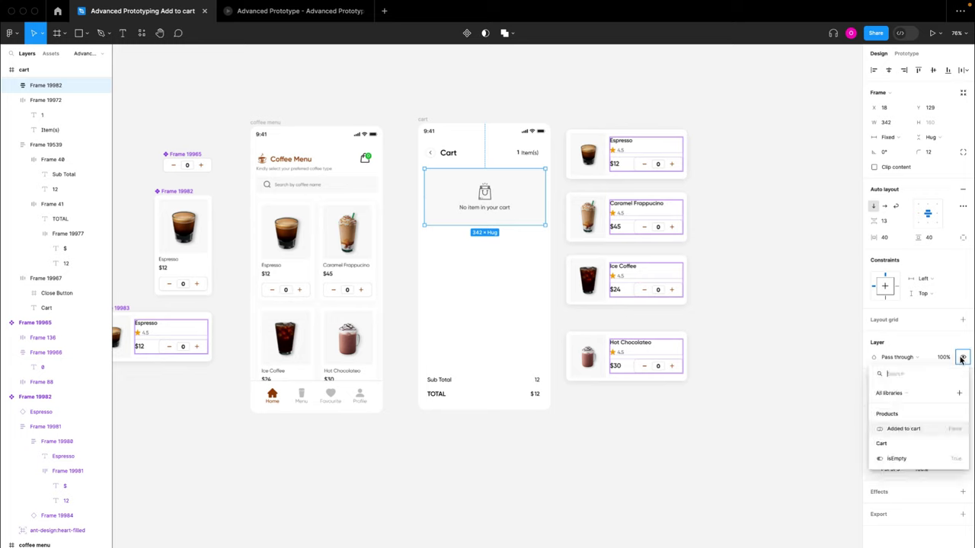
click(897, 459)
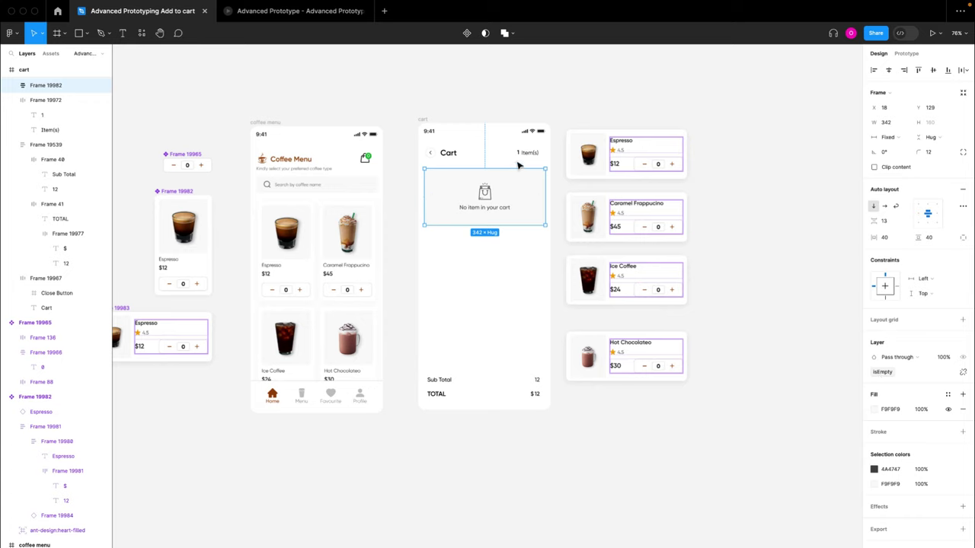
- Bind the number before "Item(s)" in the cart header to the cartCount variable
scroll(527, 153, up, 5)
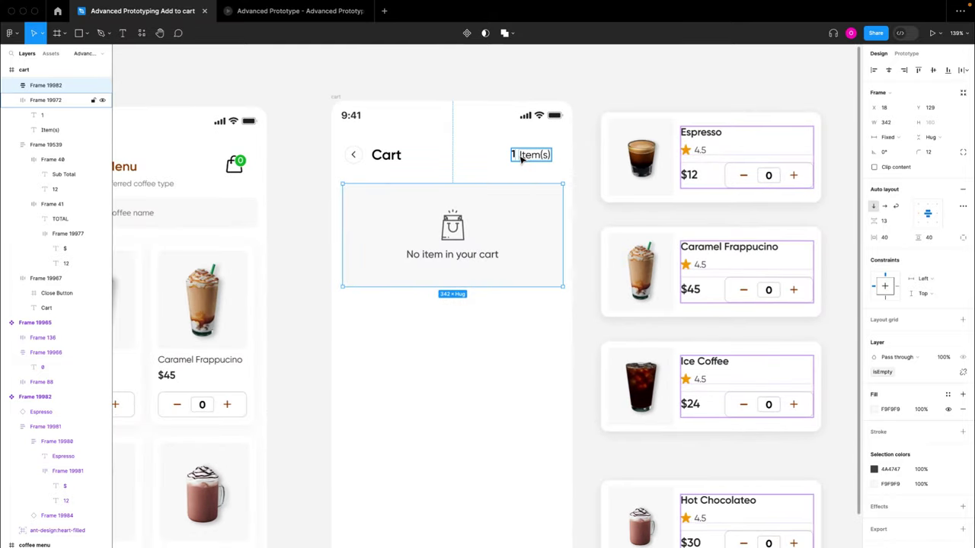
scroll(519, 158, up, 4)
click(511, 155)
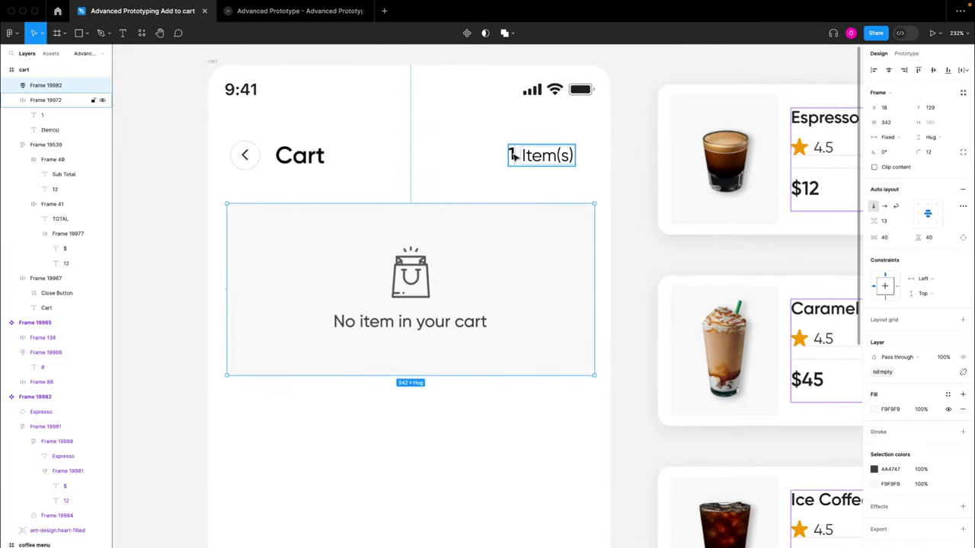
click(515, 156)
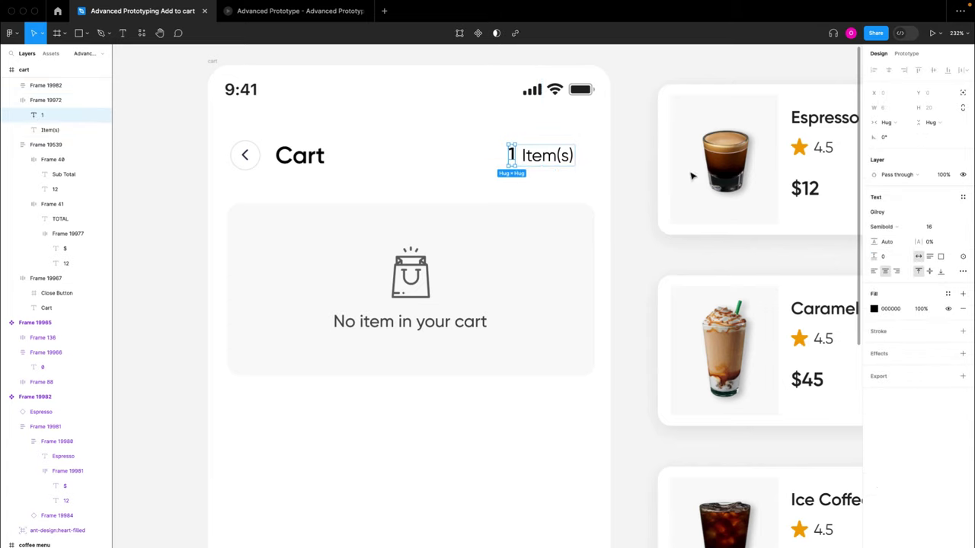
click(962, 256)
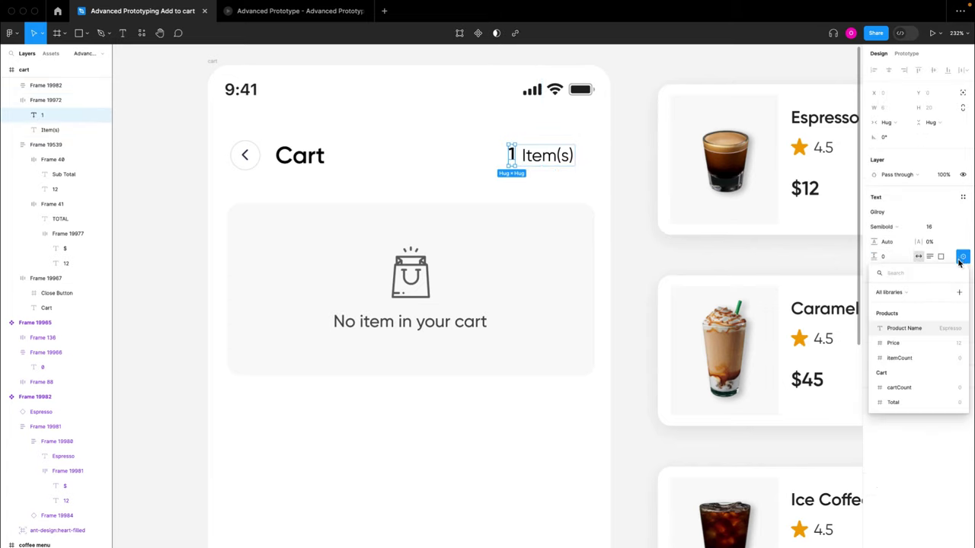
click(913, 389)
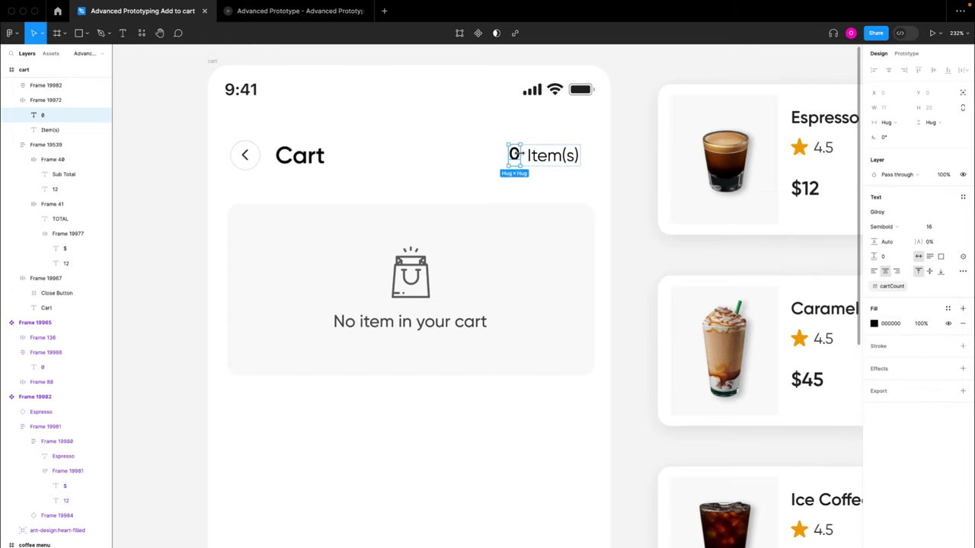
- Bind the Sub Total amount on the cart screen to the Total variable
ctrl+scroll(521, 166, down, 3)
scroll(523, 167, down, 5)
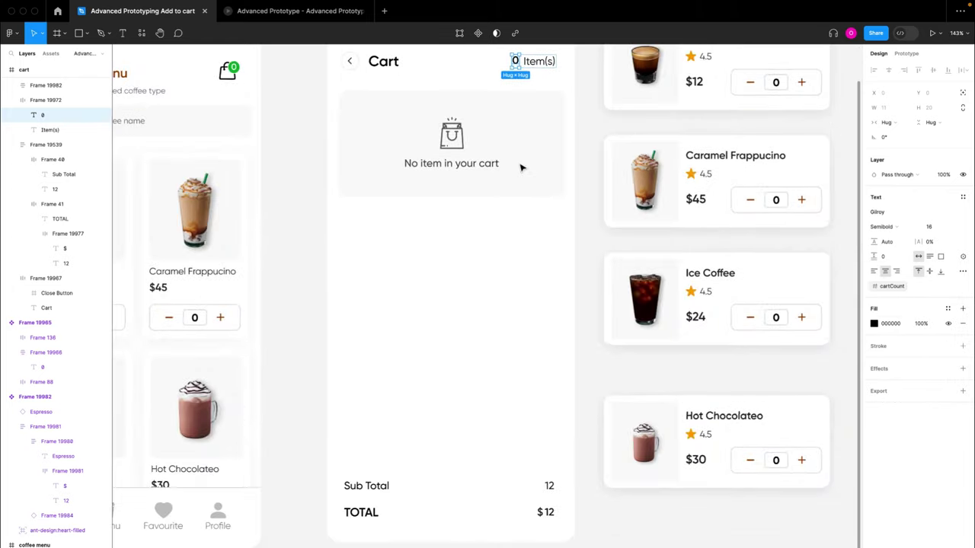
scroll(525, 249, down, 4)
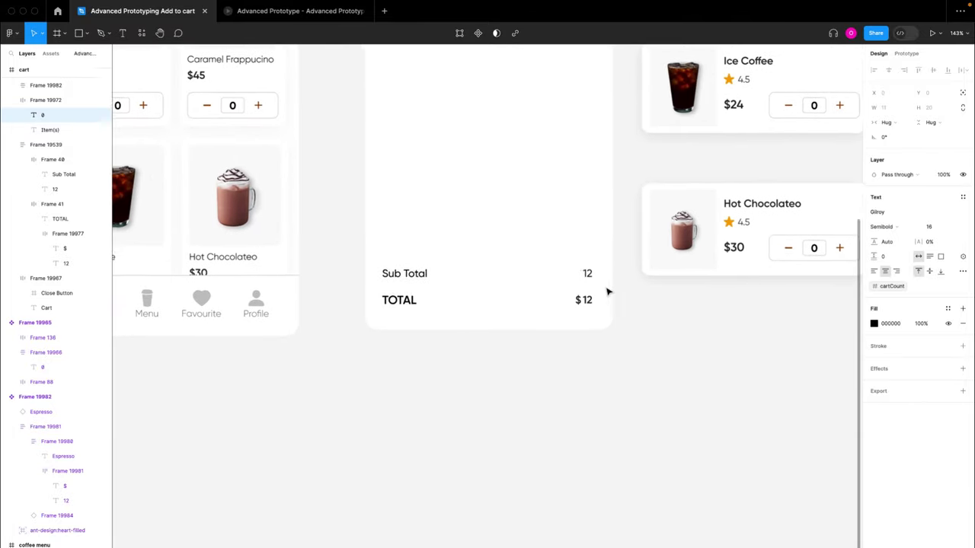
click(601, 242)
double_click(601, 242)
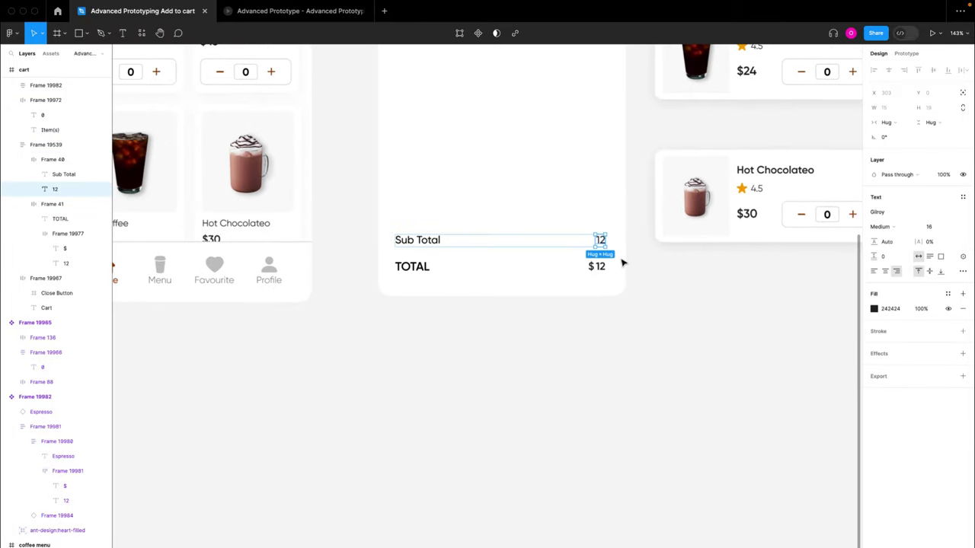
click(962, 258)
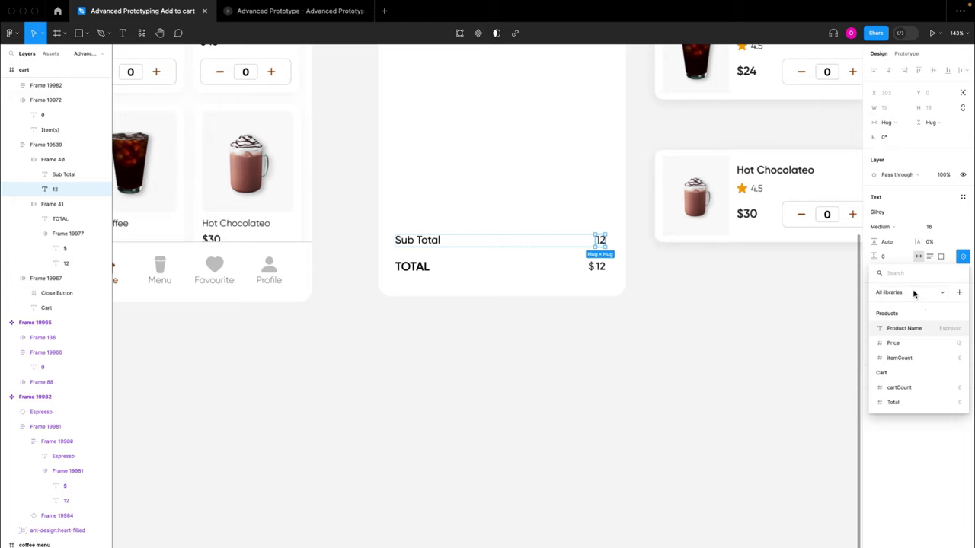
click(917, 402)
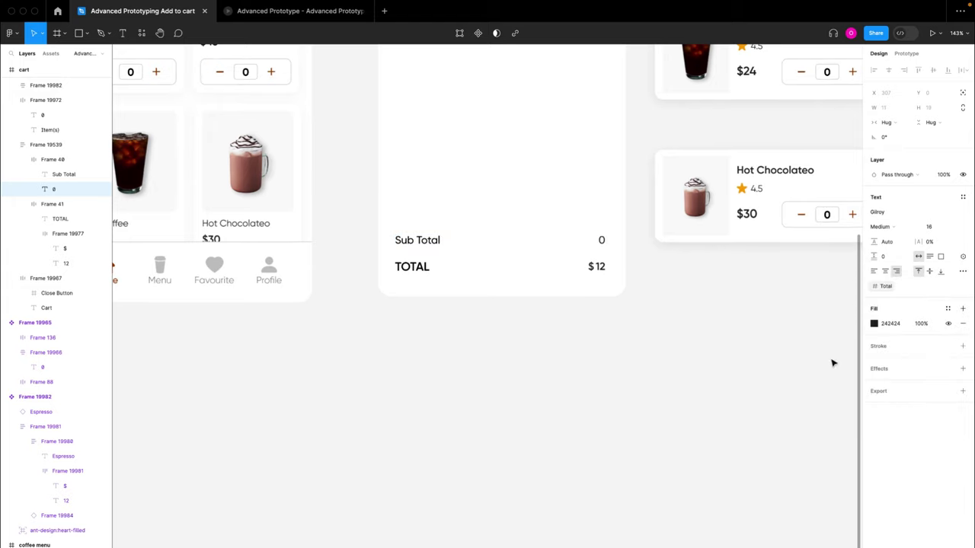
- Bind the TOTAL amount after the dollar sign to the Total variable and clear the selection
click(601, 268)
click(598, 266)
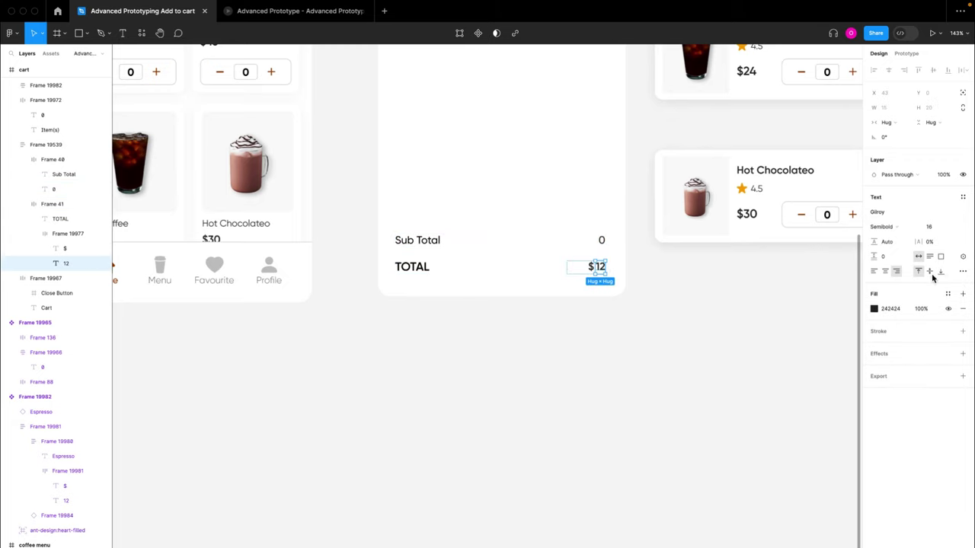
click(962, 259)
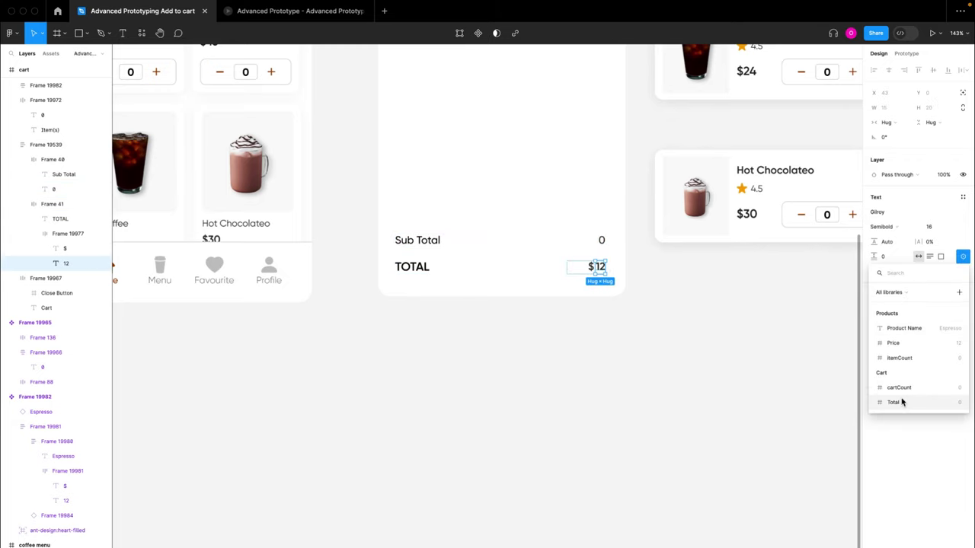
click(897, 402)
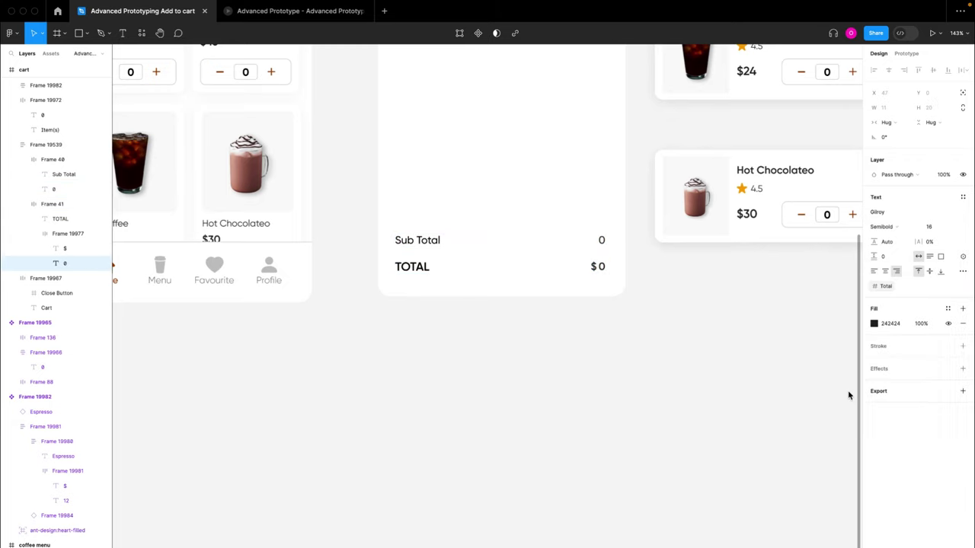
click(656, 317)
- Select the four coffee item cards beside the cart screen, from Espresso to Hot Chocolateo
scroll(656, 317, down, 5)
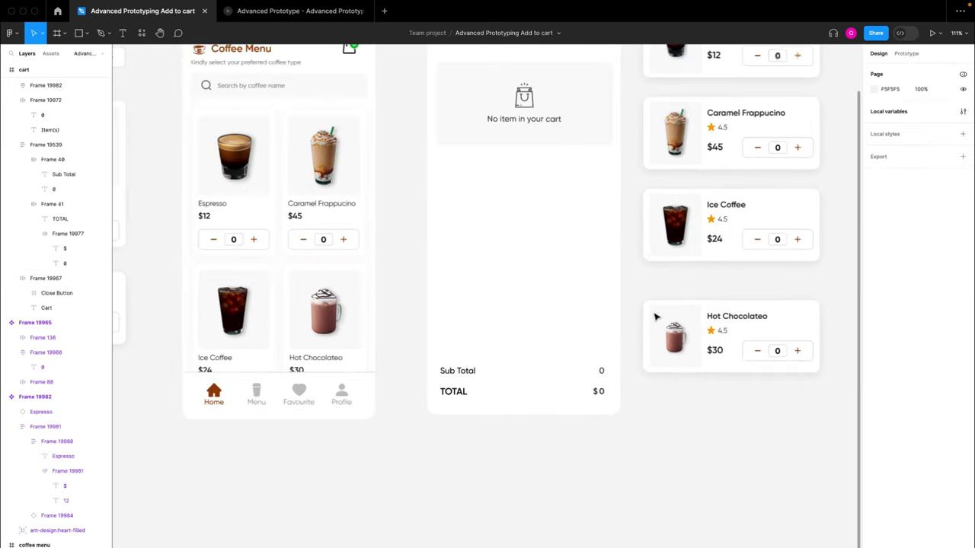
scroll(655, 317, up, 2)
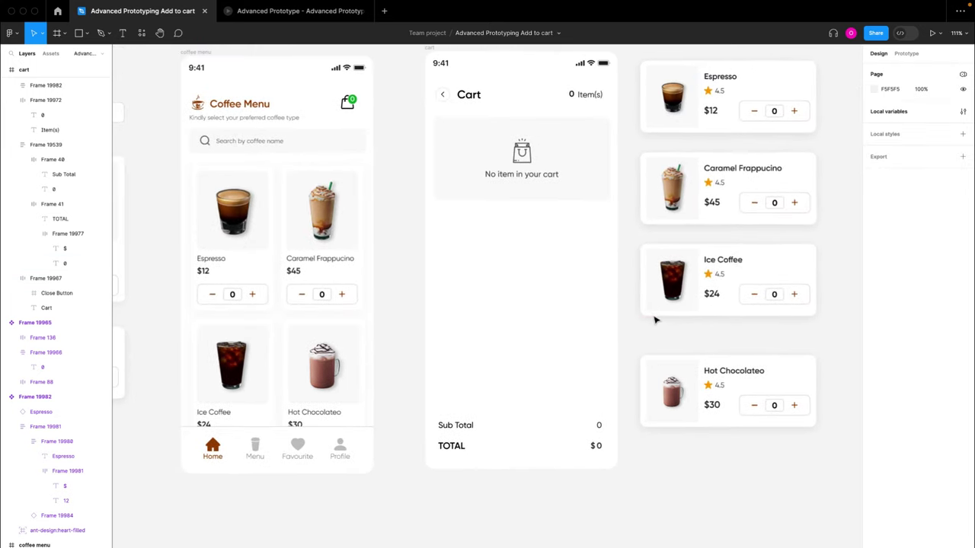
scroll(655, 318, down, 4)
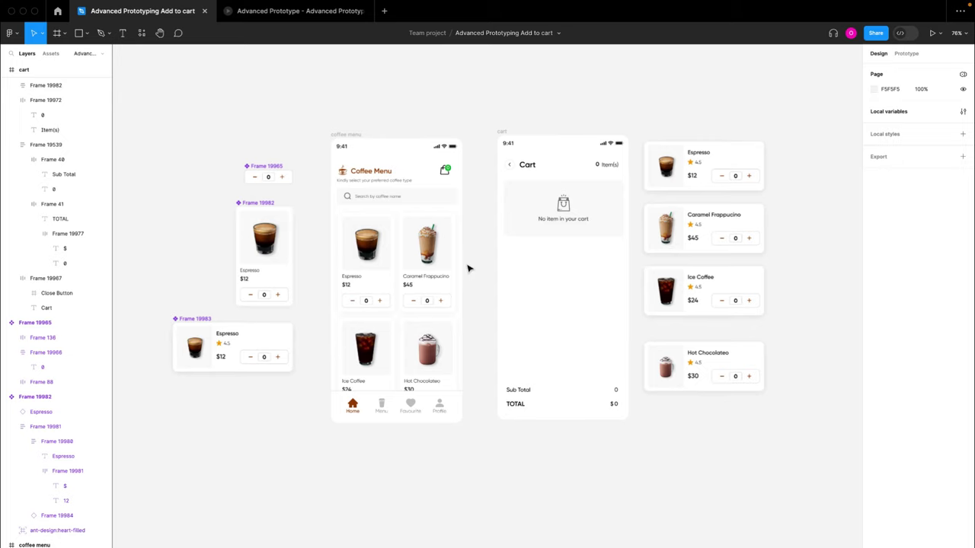
drag(683, 125, 741, 415)
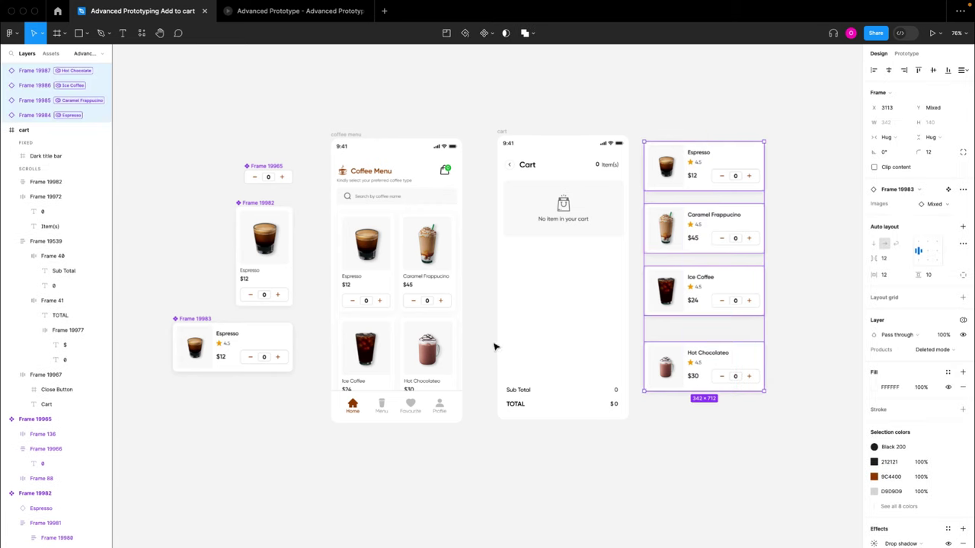
scroll(426, 263, up, 4)
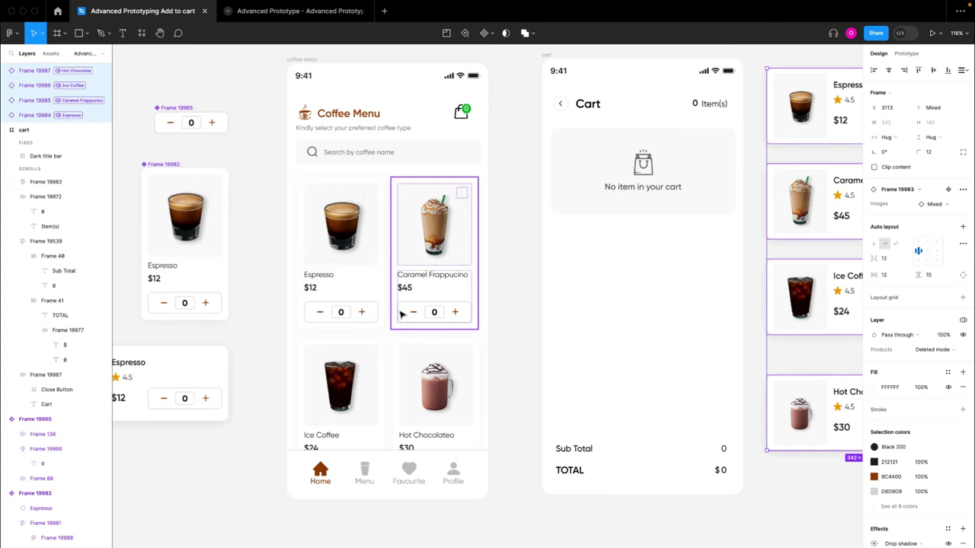
scroll(401, 314, right, 10)
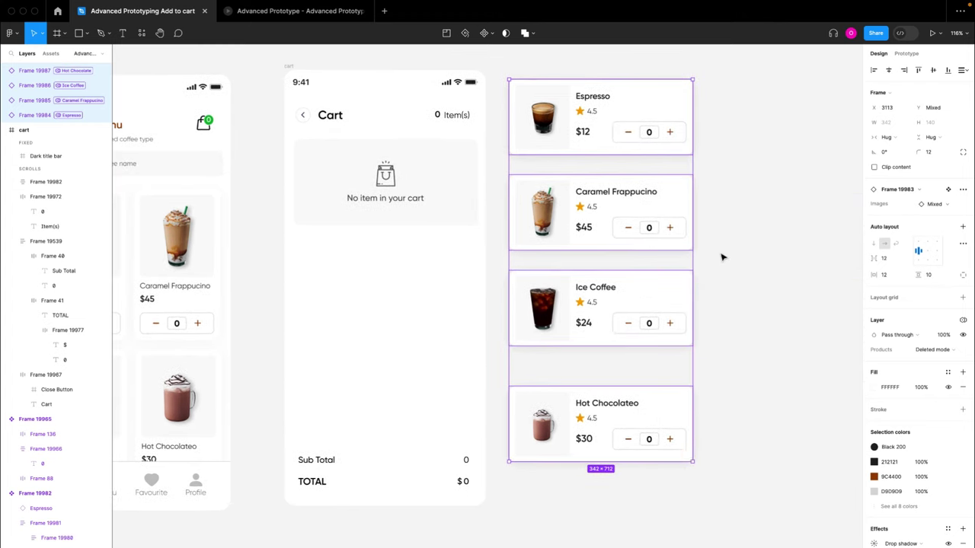
- Stack the four product cards in a vertical auto layout and move the "No item in your cart" box into it as the last item
drag(500, 79, 665, 483)
key(shift+a)
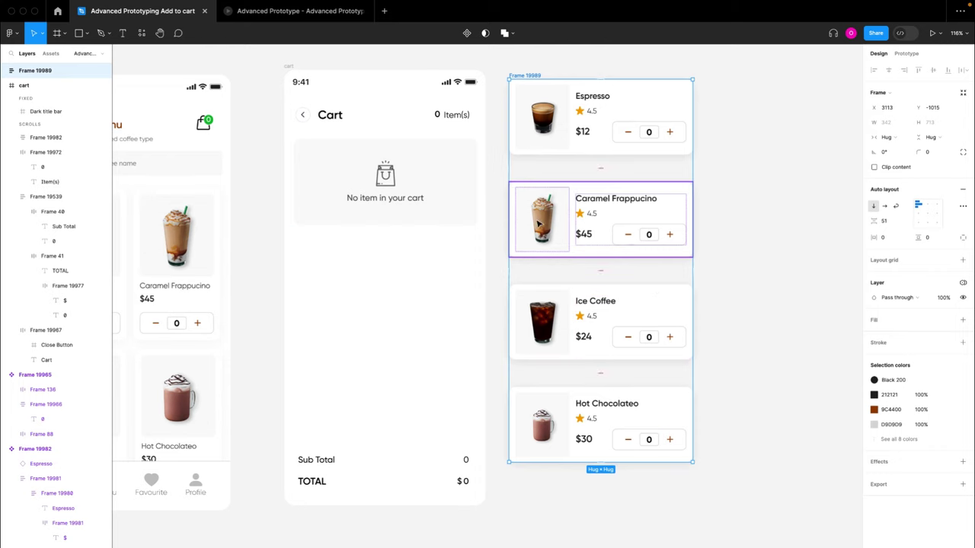
scroll(585, 112, left, 2)
scroll(585, 112, up, 1)
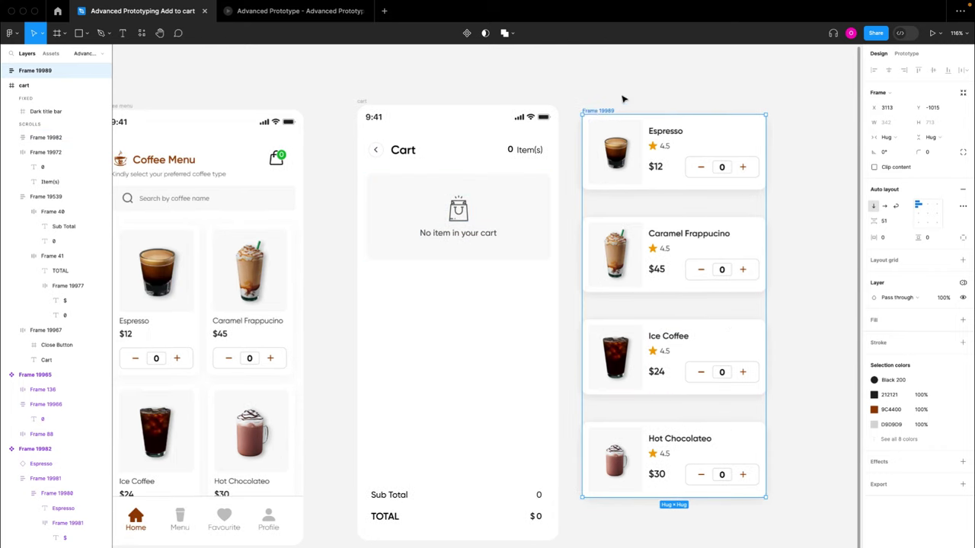
click(505, 232)
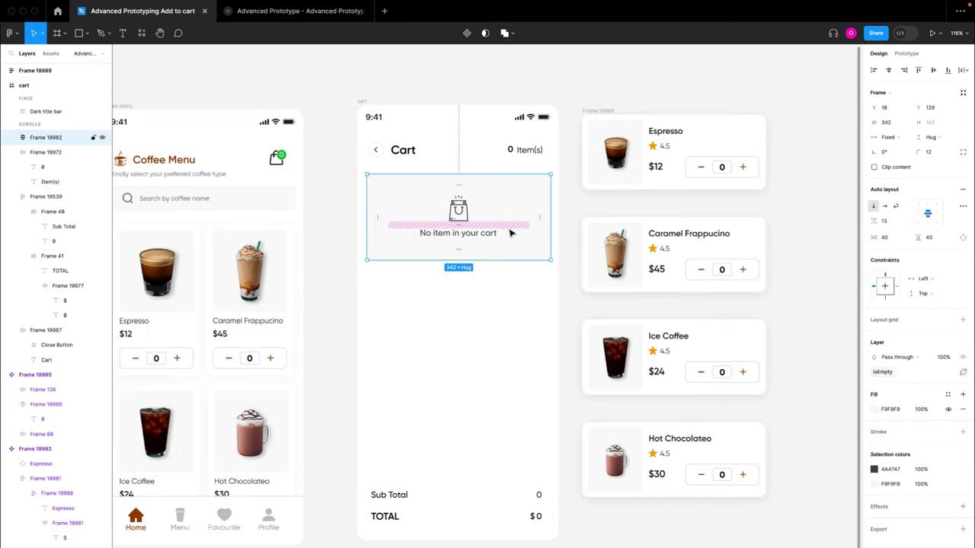
key(Delete)
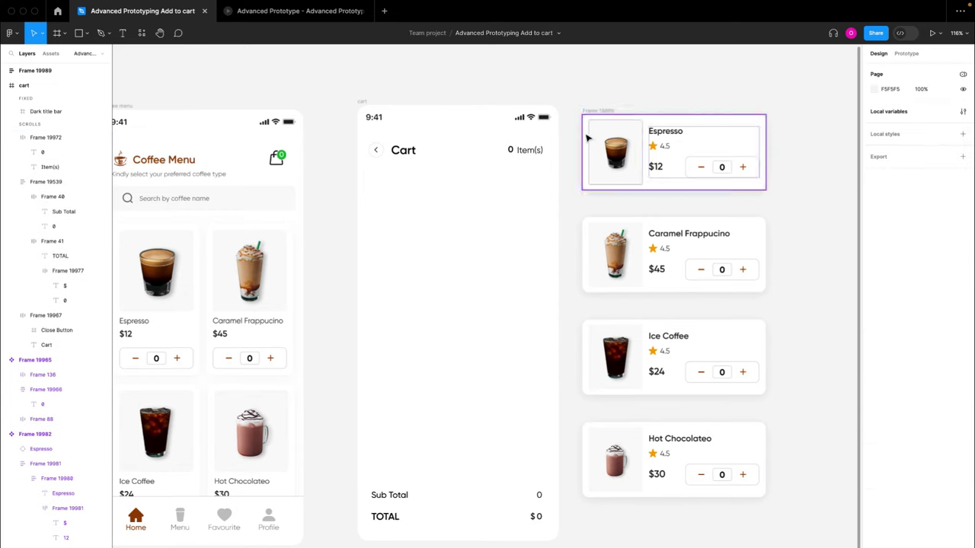
click(588, 135)
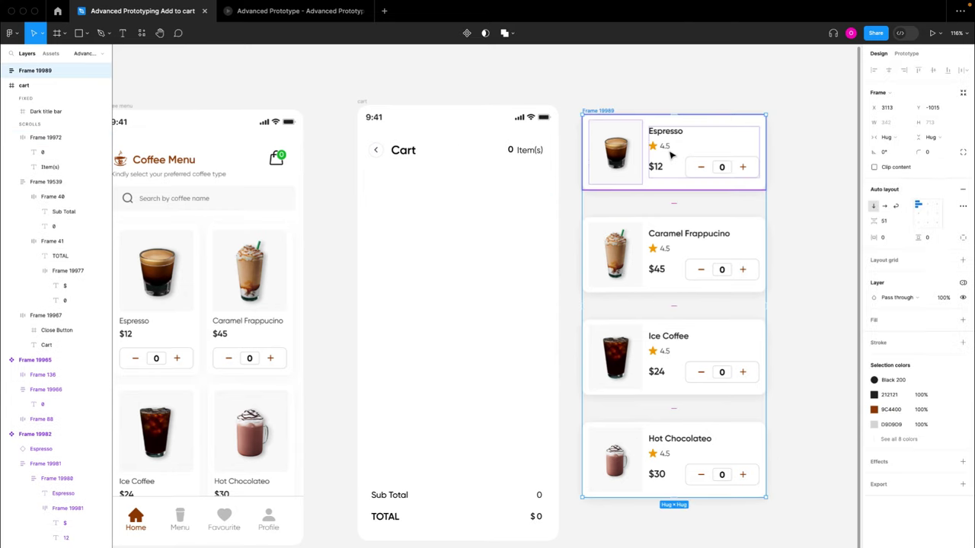
key(ctrl+v)
scroll(713, 345, down, 2)
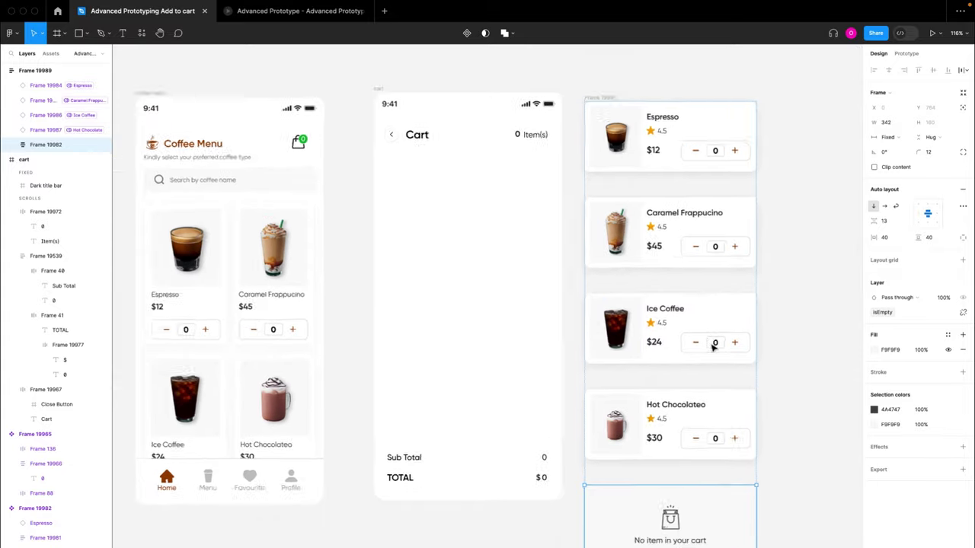
- Set the spacing between items in the product card stack to 16
scroll(714, 345, down, 2)
key(Escape)
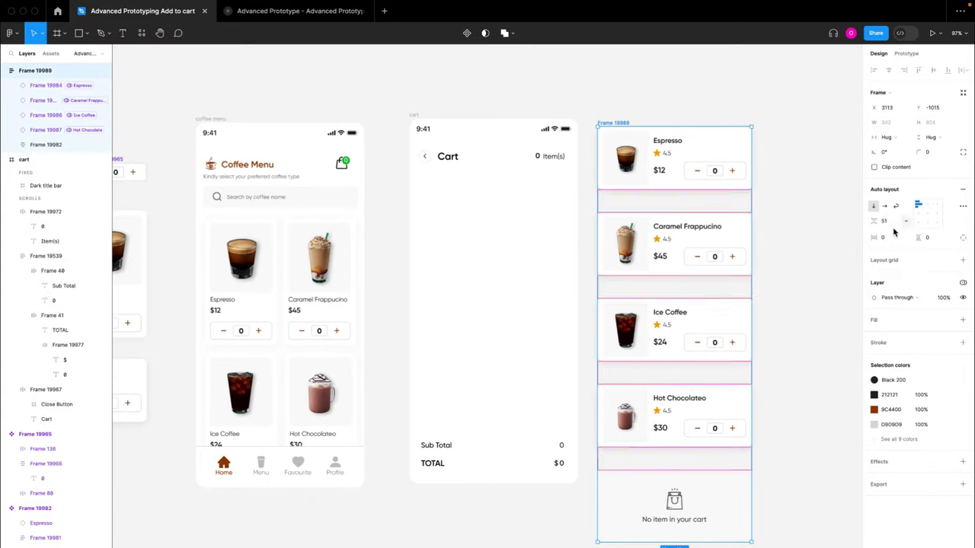
text(16)
key(Return)
click(783, 321)
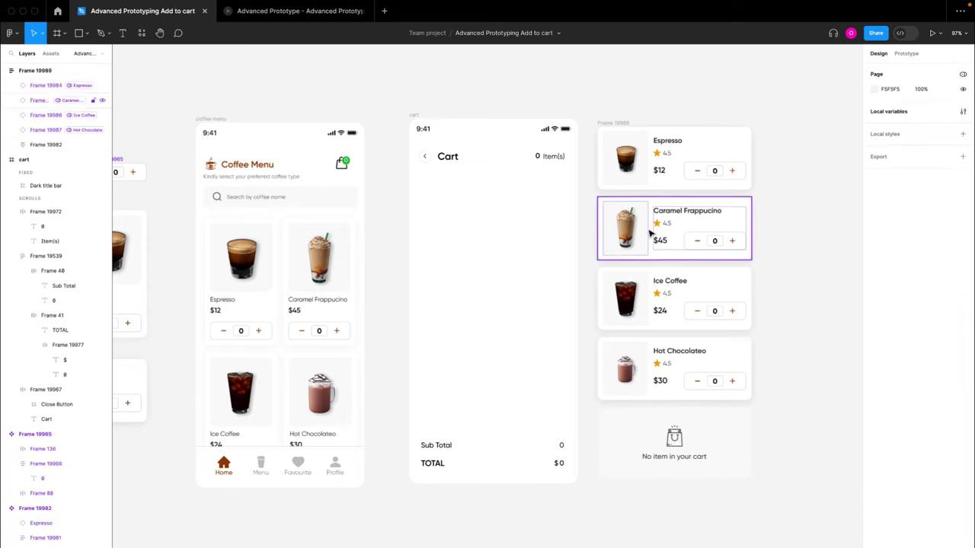
- Reorder the card stack so the "No item in your cart" box comes first, above the Espresso card
click(612, 124)
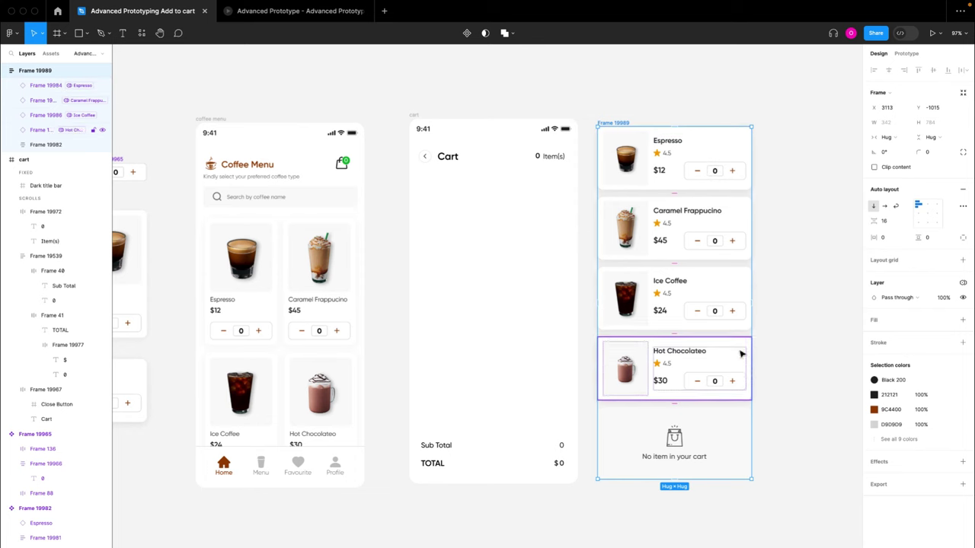
scroll(691, 288, up, 2)
scroll(690, 288, up, 1)
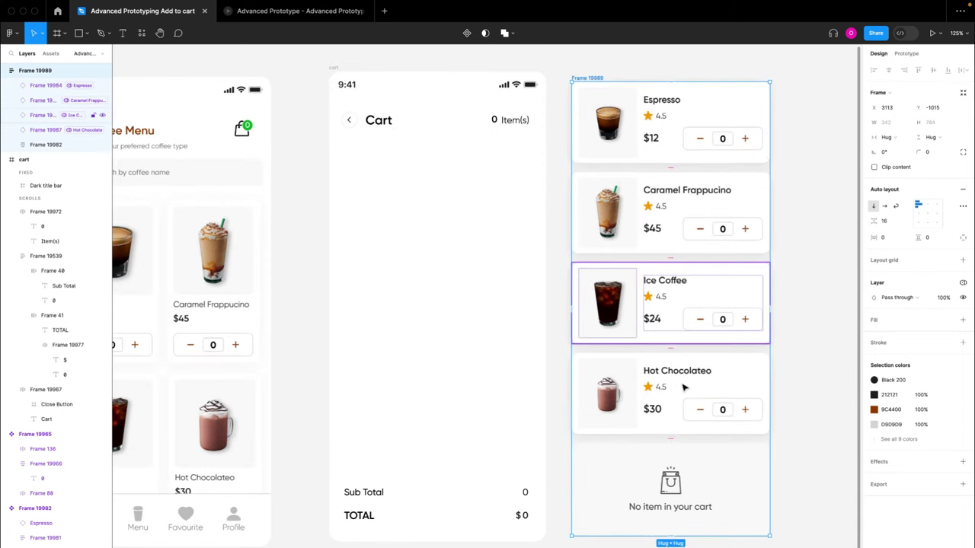
click(701, 448)
key(Up)
key(Up)
key(Up)
key(Up)
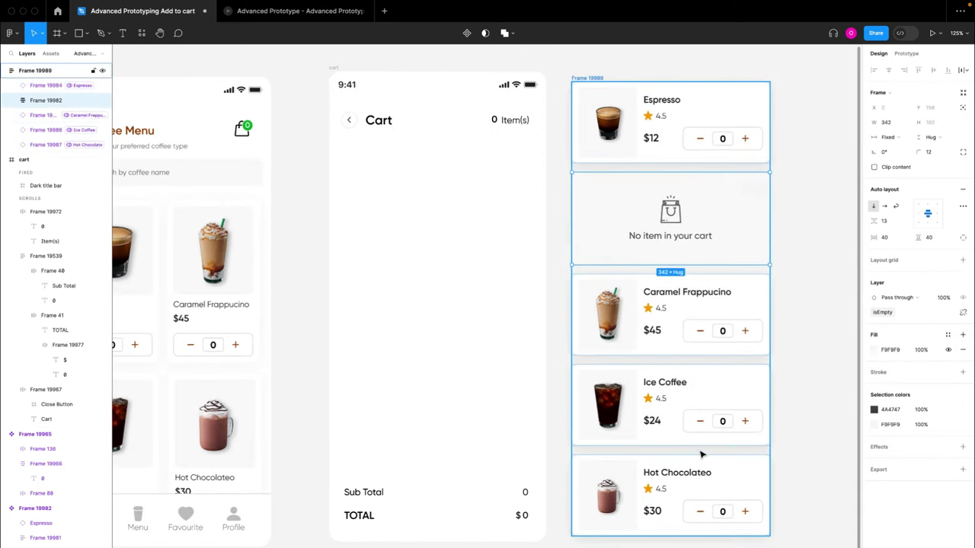
- Ungroup the auto layout stack, wrap it in a plain frame, and shorten that frame to about 342 × 479 with its content clipped
click(591, 77)
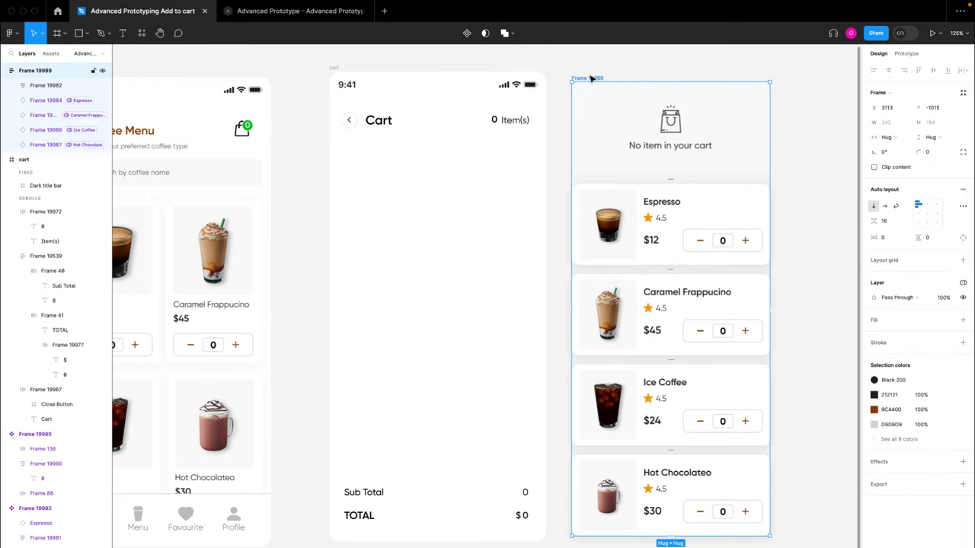
right_click(591, 78)
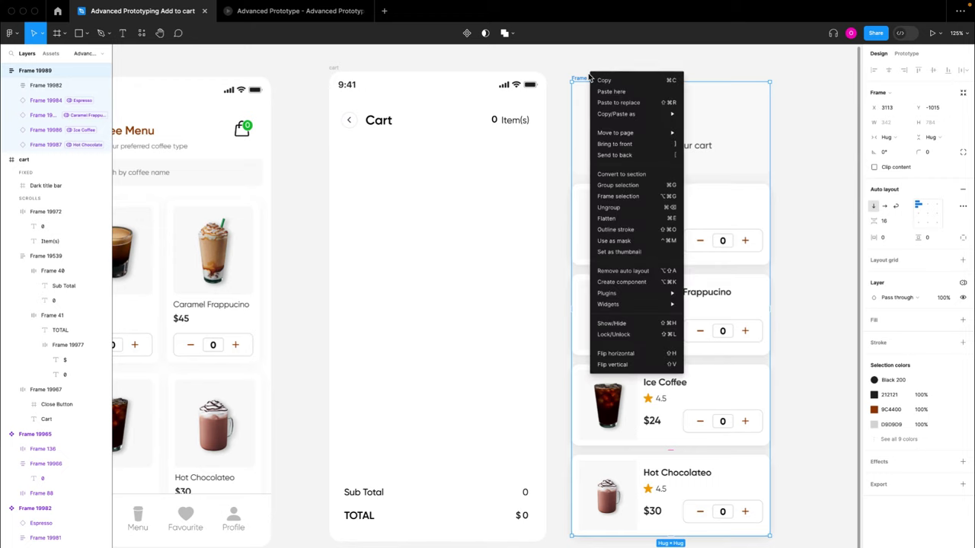
click(603, 208)
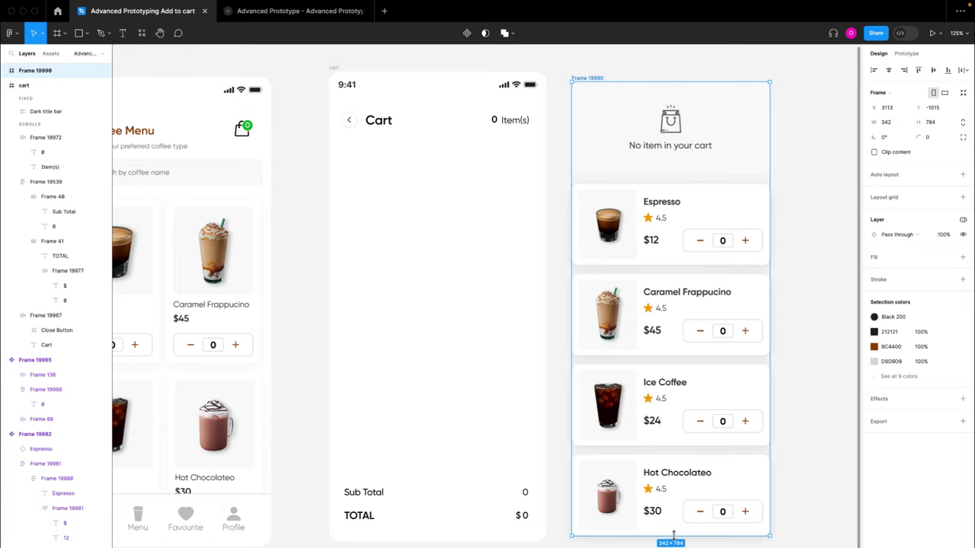
drag(673, 536, 671, 359)
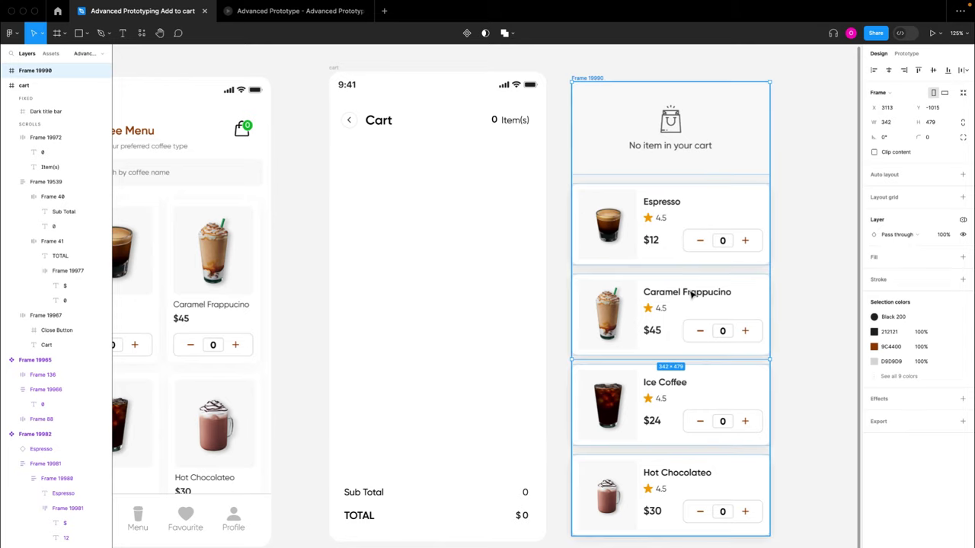
click(874, 153)
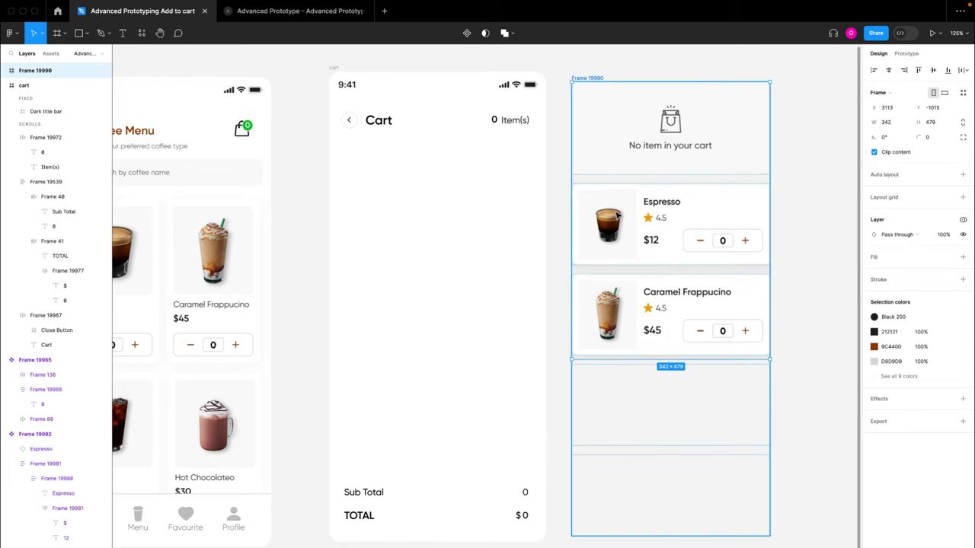
- Set the overflow scrolling of the product card frame to Vertical
click(907, 54)
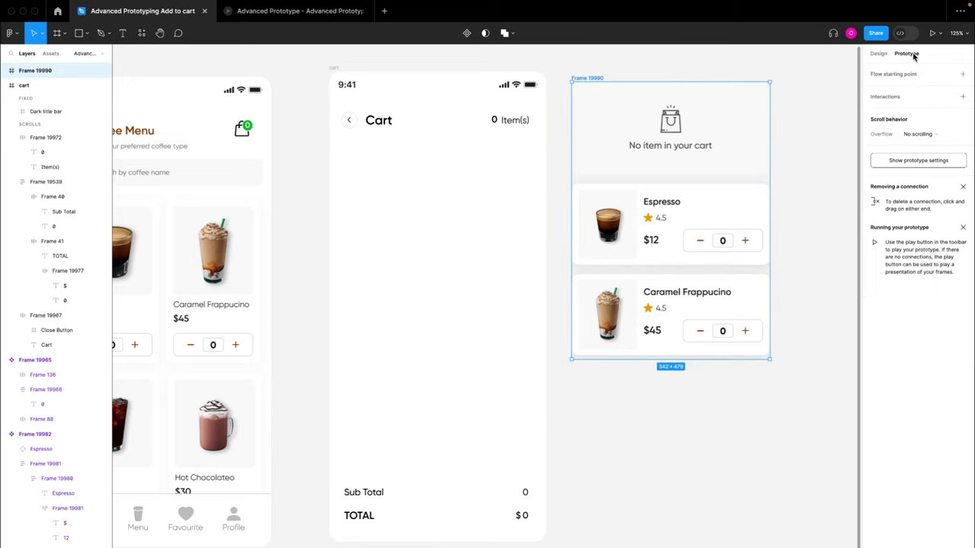
click(920, 134)
click(928, 157)
click(807, 144)
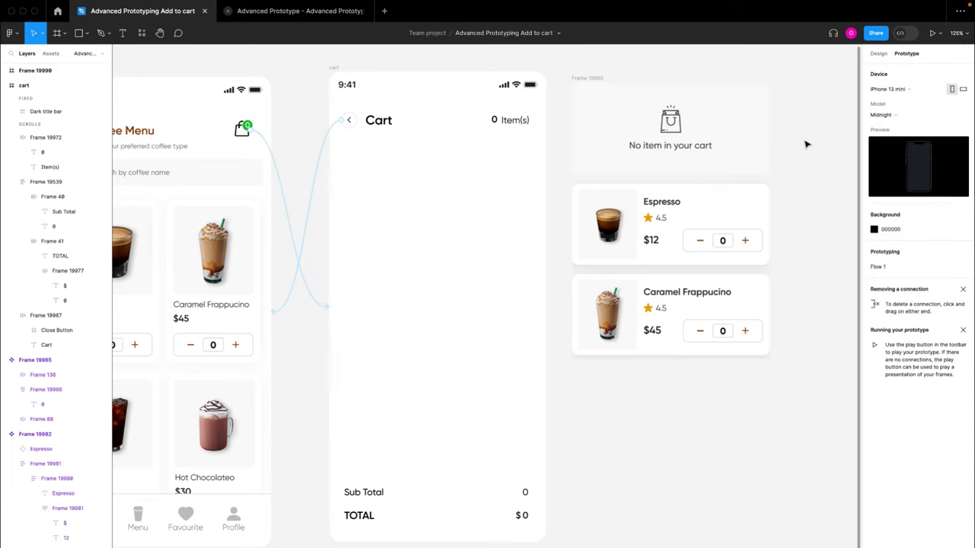
- Move the scrollable card frame into the cart screen, just below the Cart header
click(593, 79)
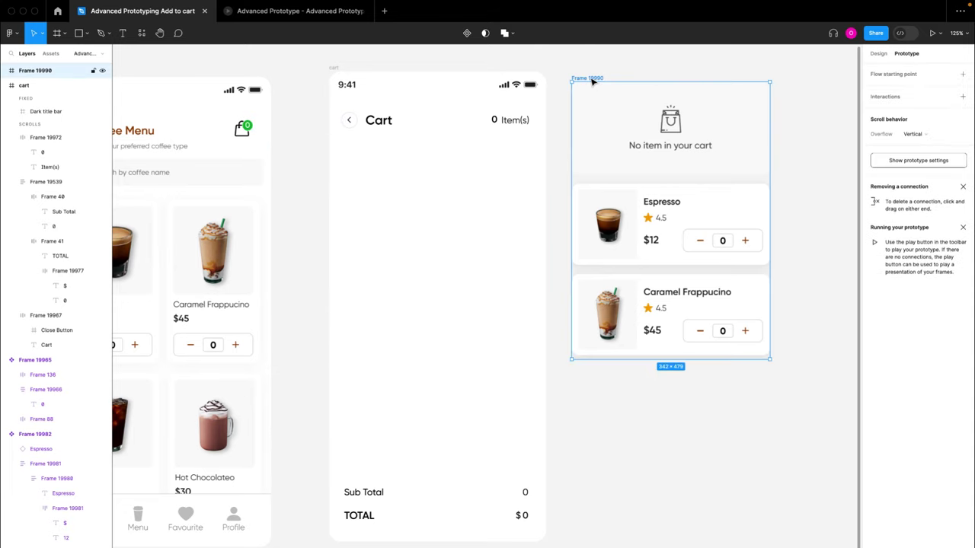
drag(593, 81, 355, 146)
click(328, 149)
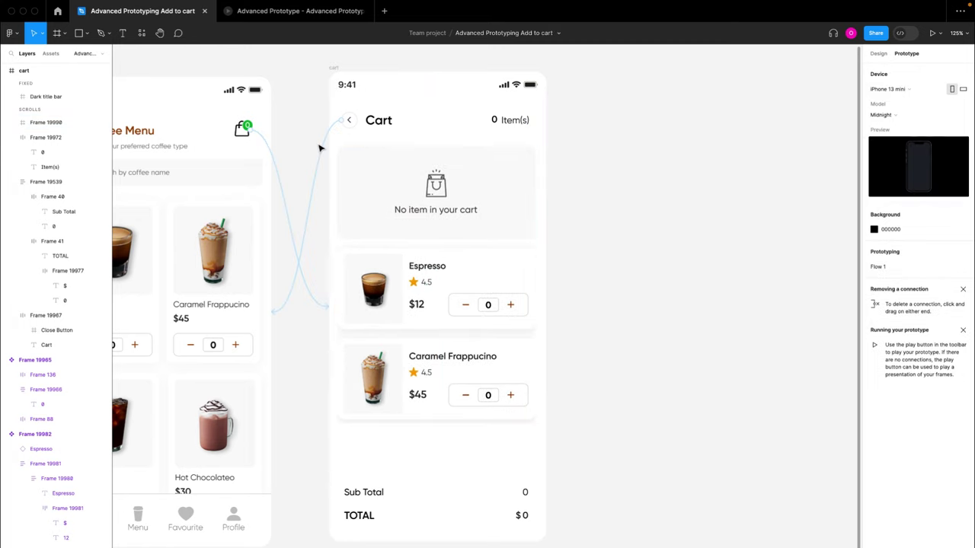
- Preview the prototype, open the cart from the Coffee Menu screen and test the vertical scrolling of its item list
scroll(324, 148, left, 3)
scroll(320, 149, down, 3)
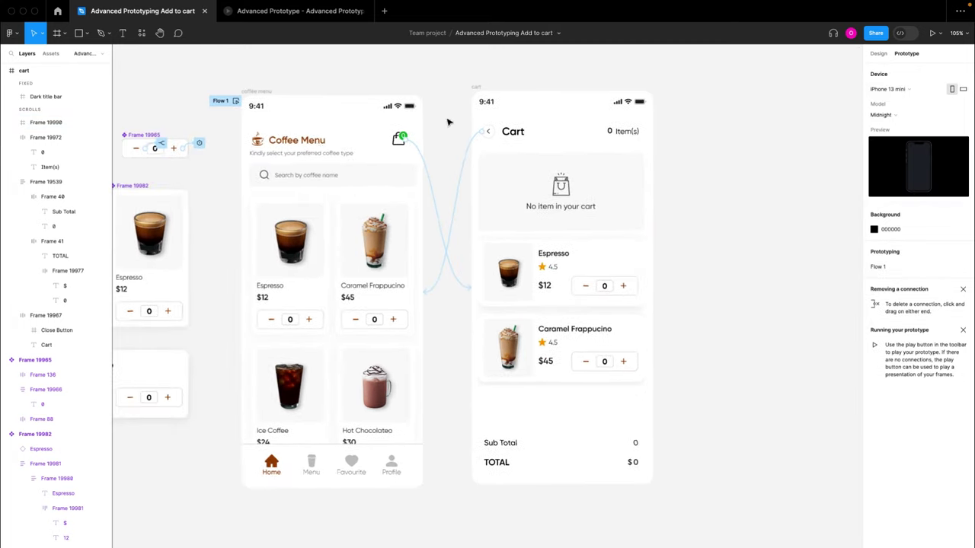
click(932, 34)
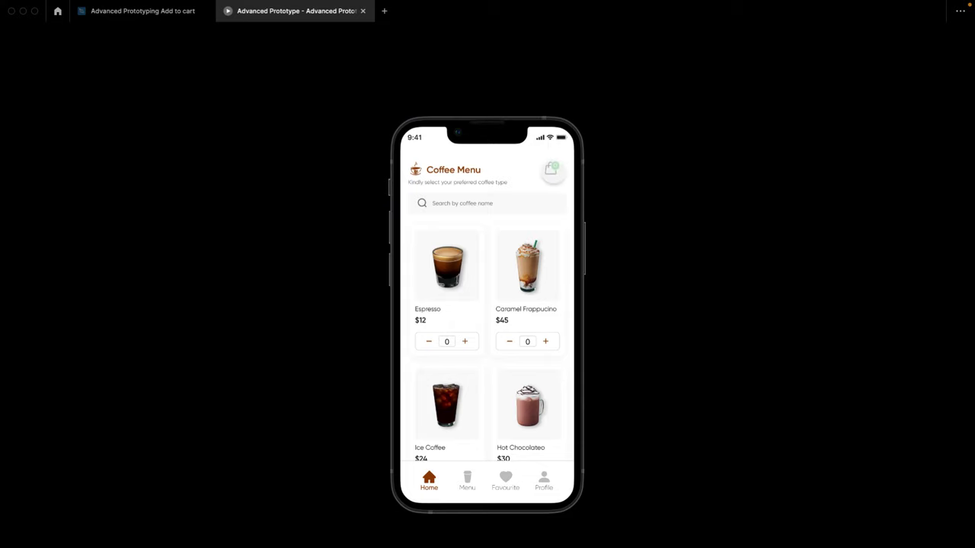
click(550, 169)
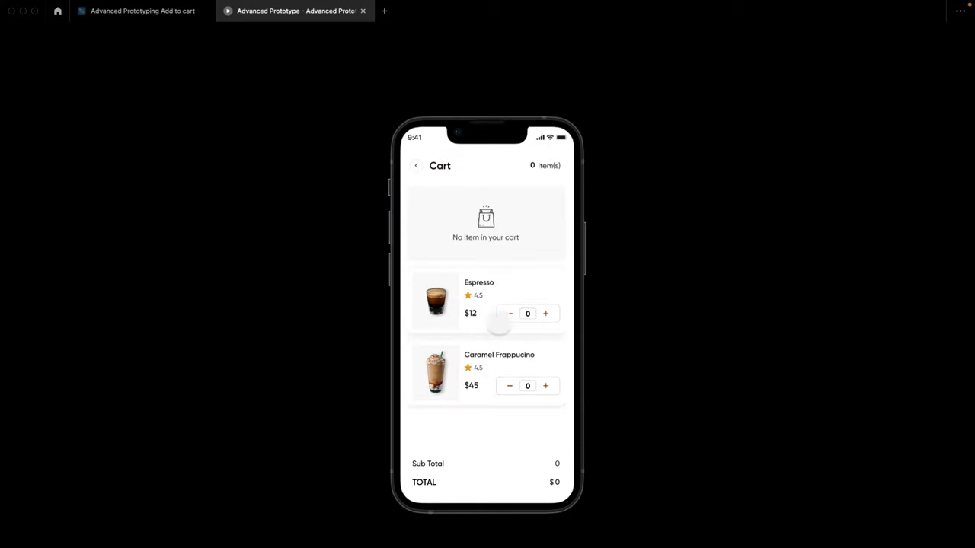
scroll(496, 330, down, 5)
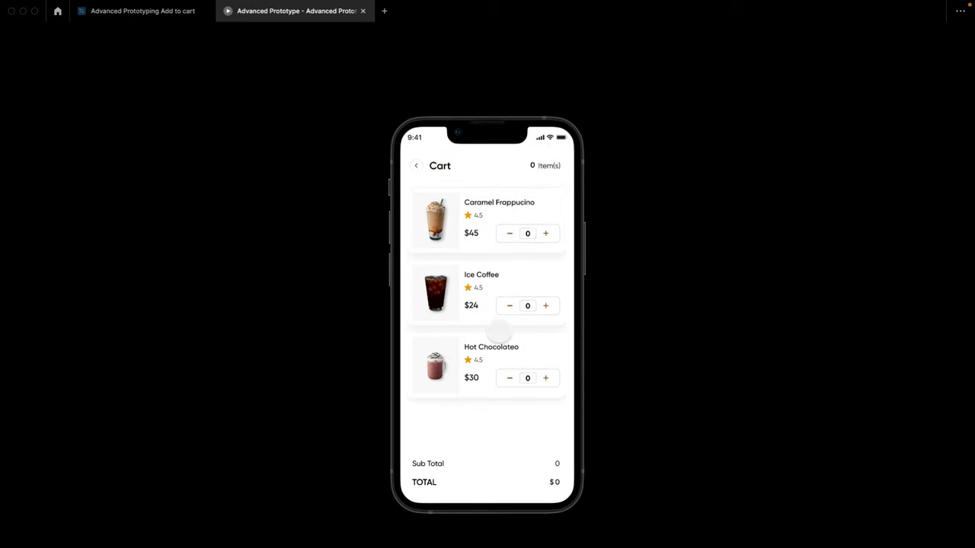
scroll(496, 330, up, 5)
scroll(497, 318, down, 5)
scroll(499, 331, up, 5)
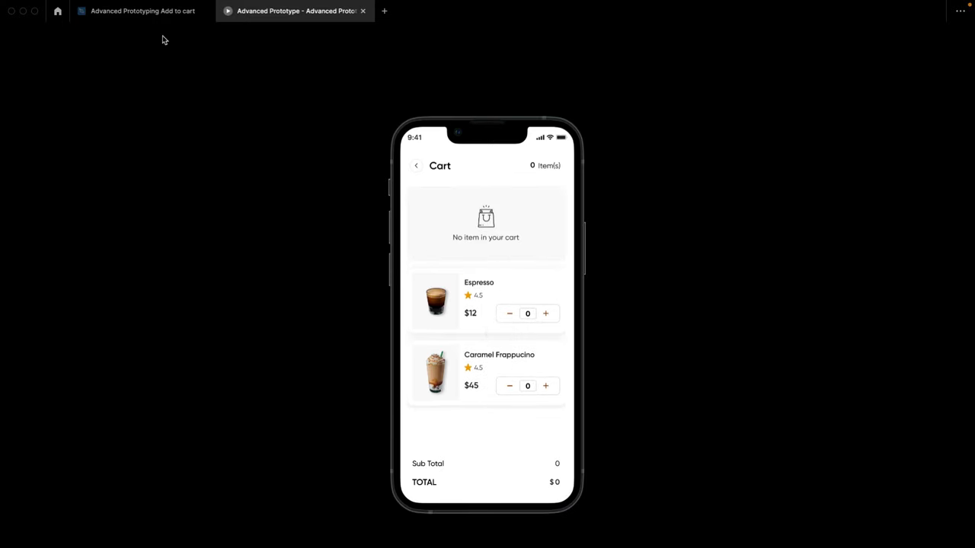
- Back in the design file, extend the cart's scrollable frame down to just above Sub Total, about 568 high
click(139, 13)
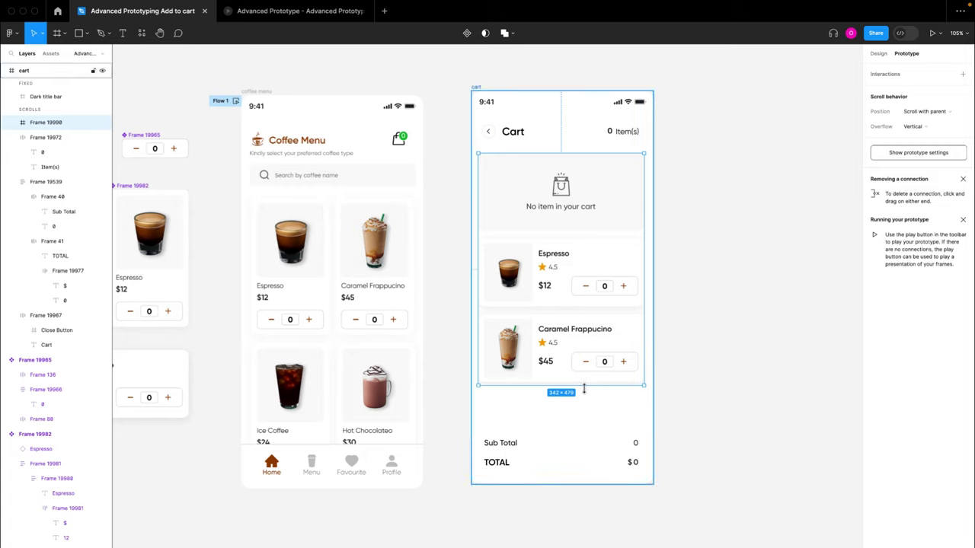
drag(584, 387, 585, 429)
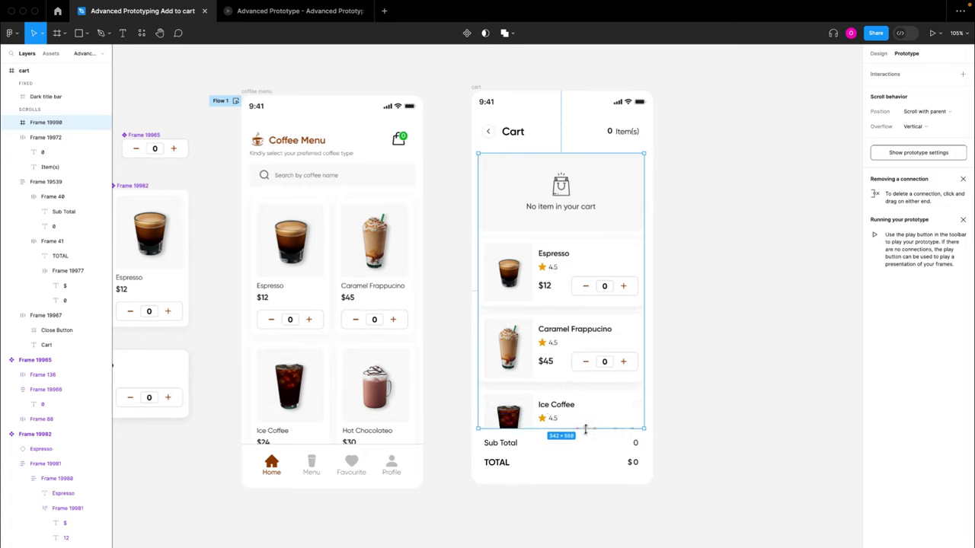
click(505, 451)
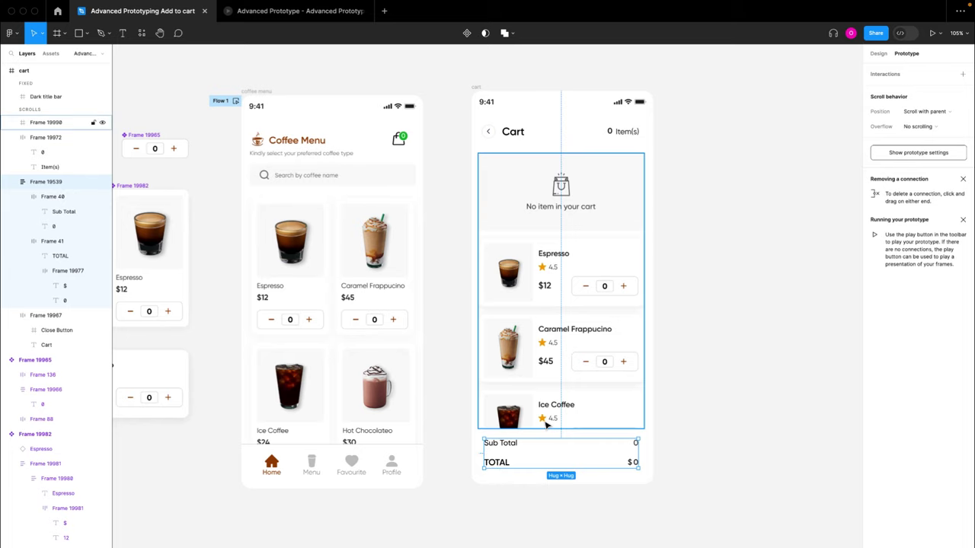
click(477, 88)
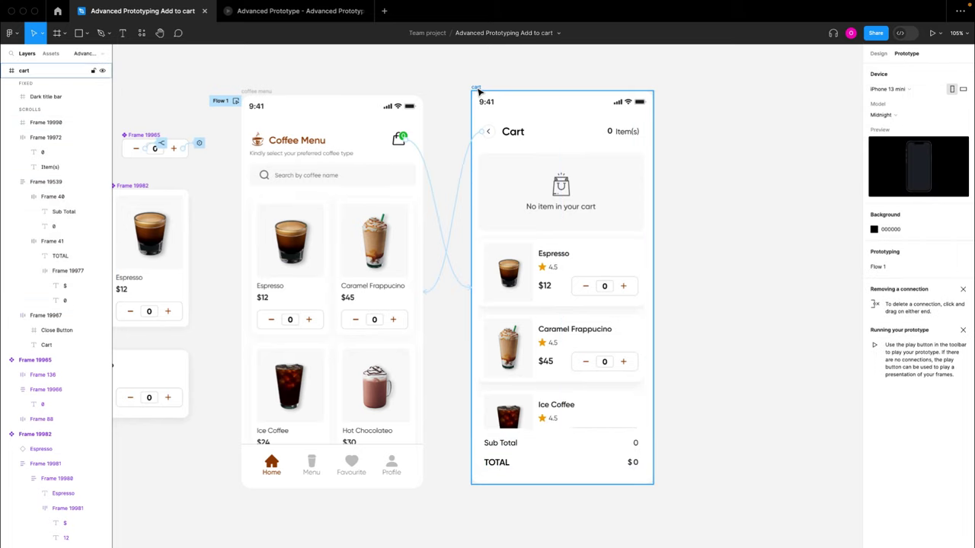
- Check in the prototype preview how the taller cart list scrolls above the Sub Total and TOTAL rows
click(290, 11)
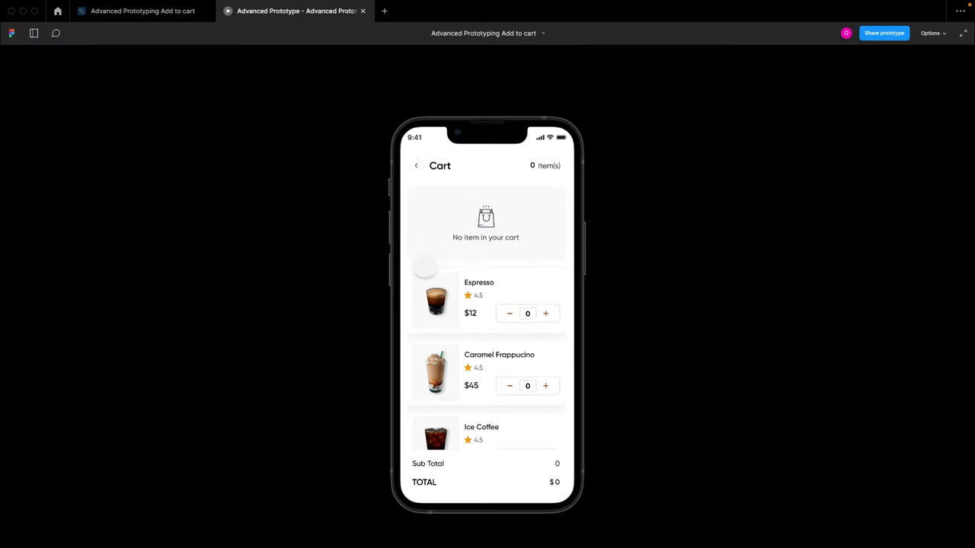
click(551, 168)
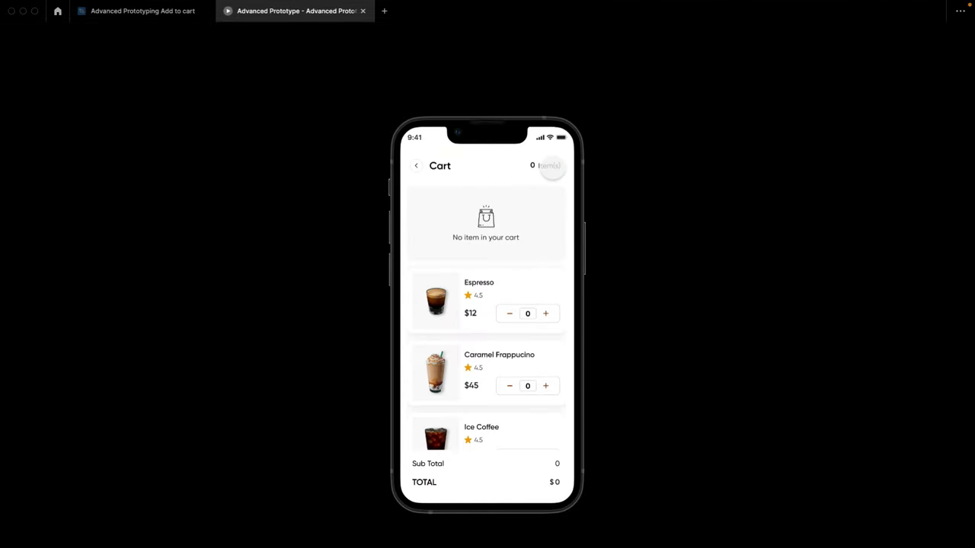
scroll(513, 357, down, 3)
scroll(513, 354, up, 3)
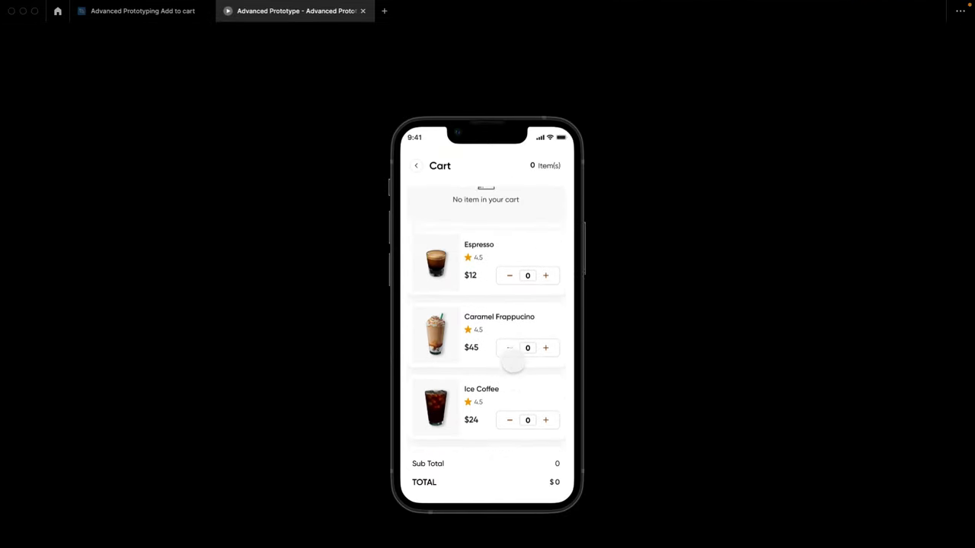
scroll(513, 363, down, 3)
scroll(517, 352, up, 3)
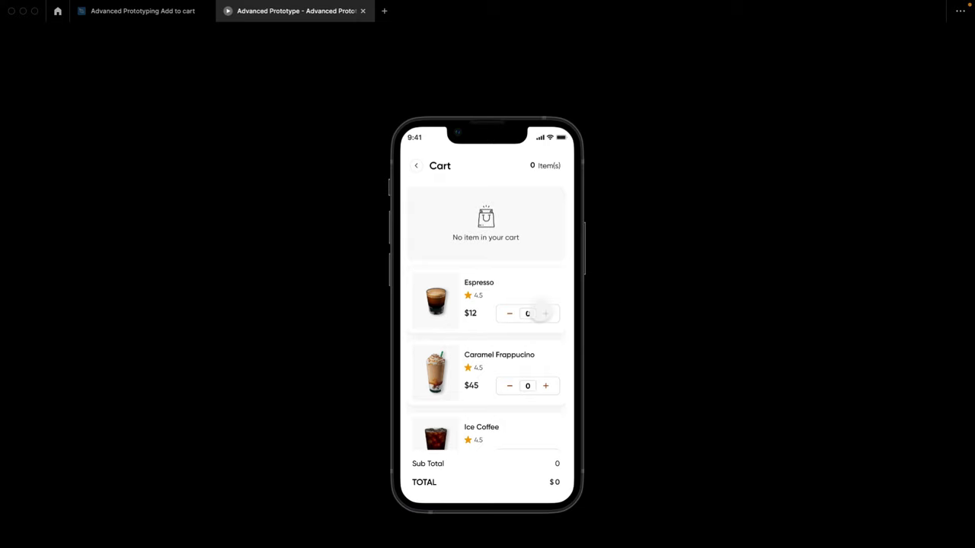
- Return to the design file and switch from the prototype settings to the design properties
click(160, 19)
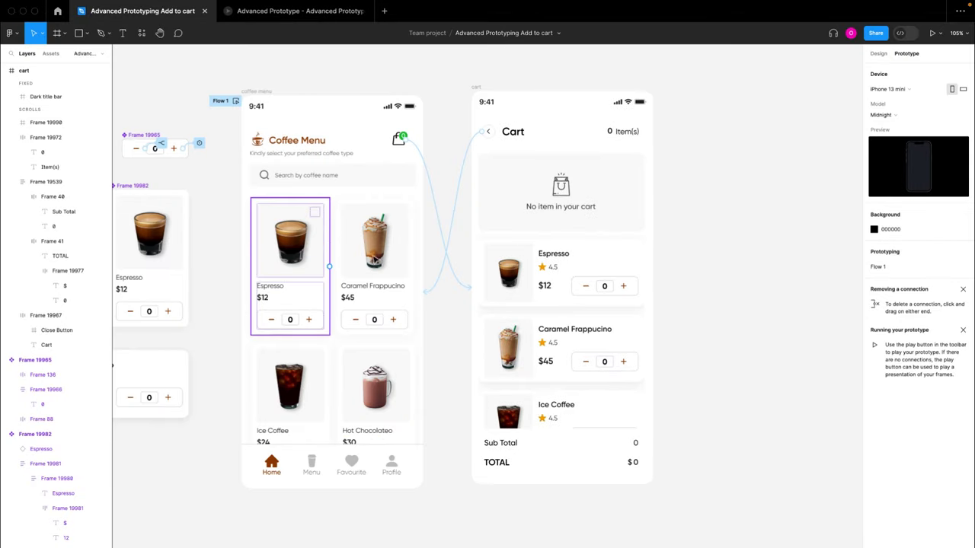
click(879, 54)
scroll(819, 191, left, 5)
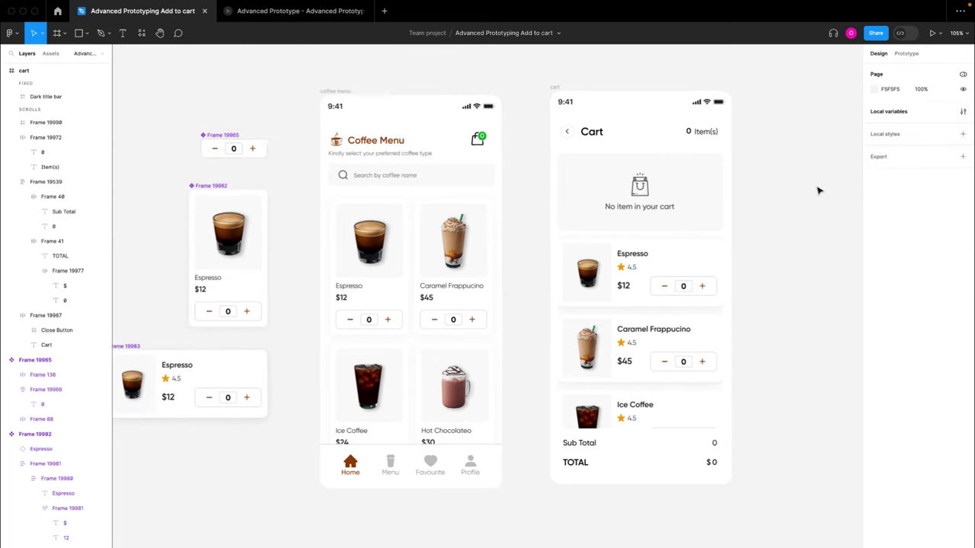
- Look through the Cart and Products collections of the local variables and delete the empty Collection 1
click(963, 111)
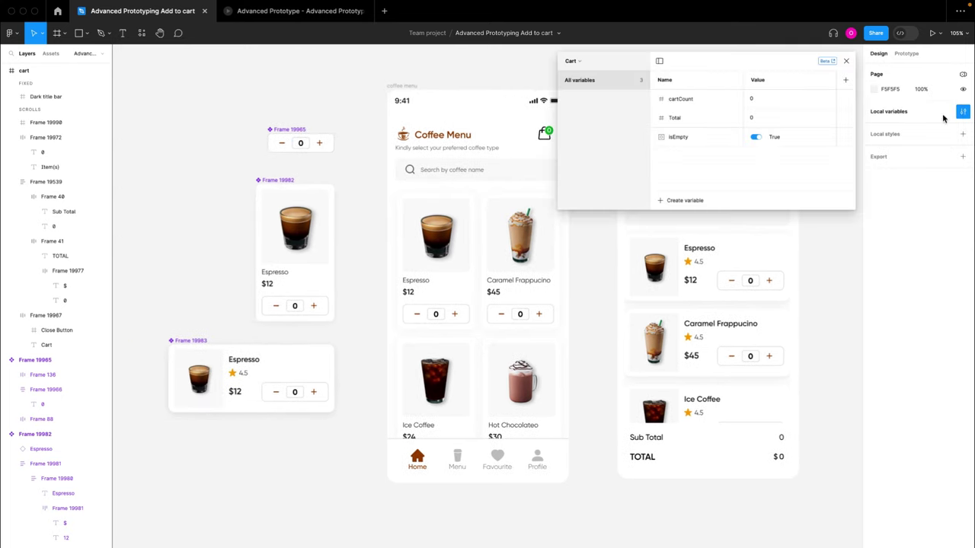
click(577, 63)
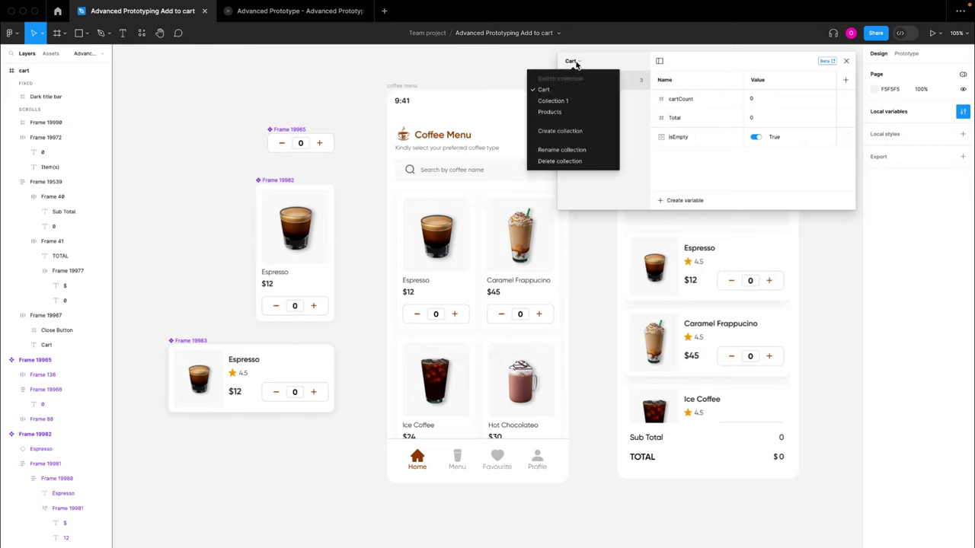
click(556, 112)
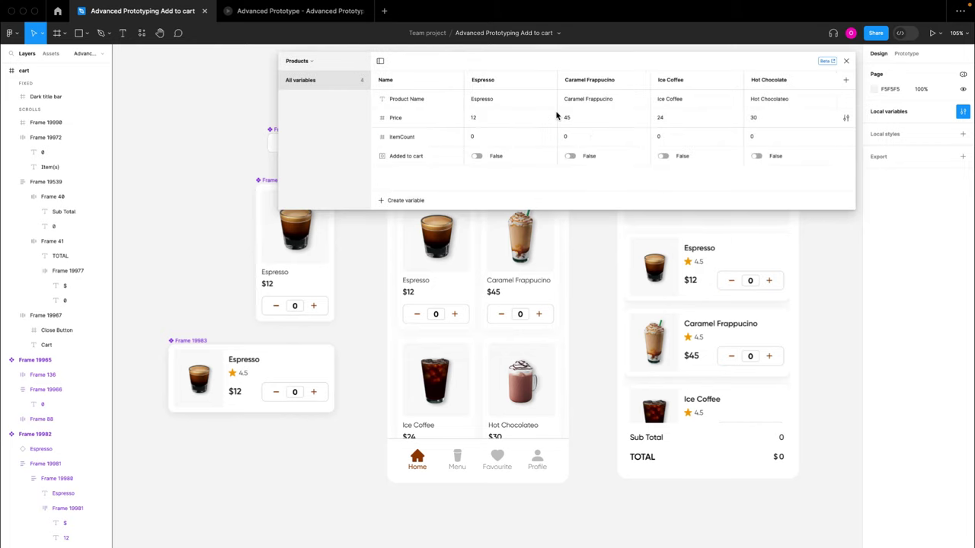
click(297, 61)
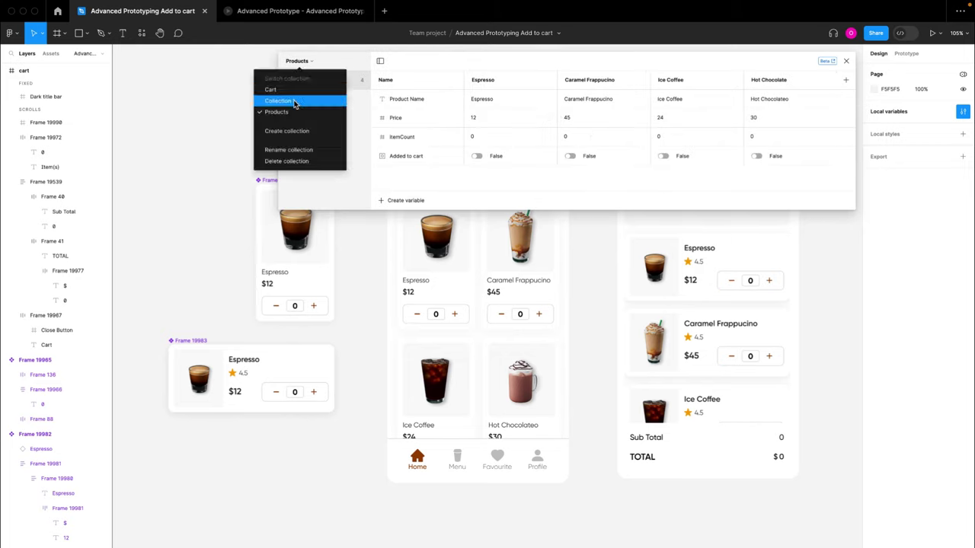
click(299, 101)
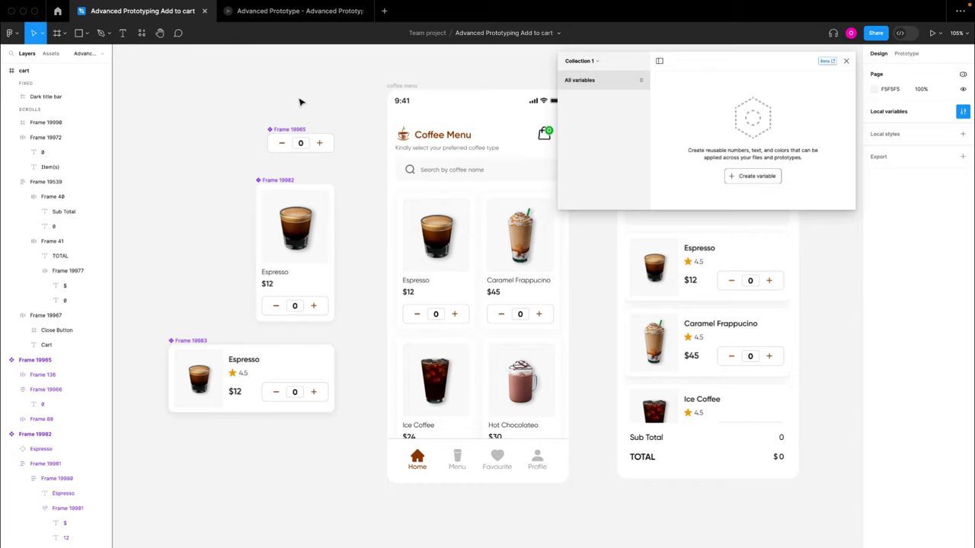
click(599, 61)
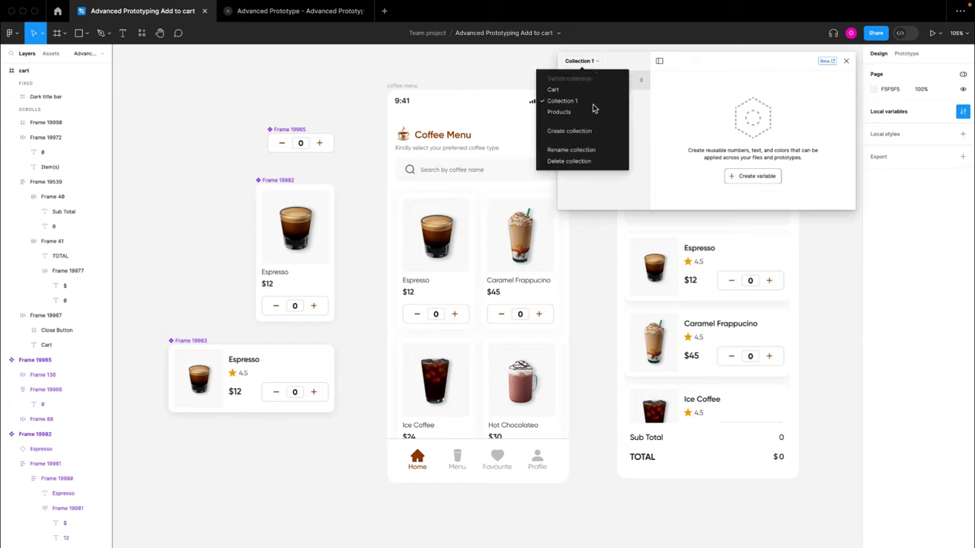
click(584, 160)
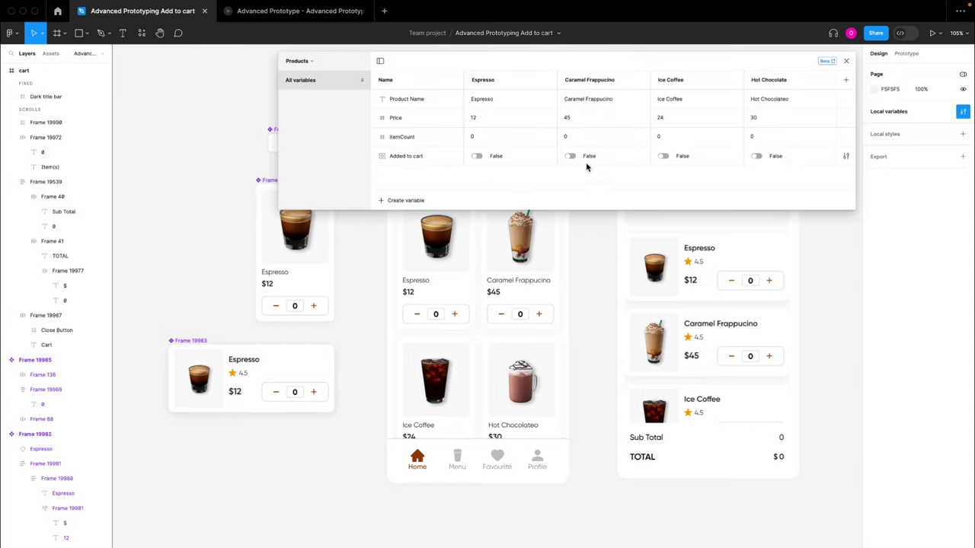
- Review the variables in the Cart and Products collections against the Espresso and Caramel Frappucino cart cards, and close the variables window
click(296, 62)
click(278, 92)
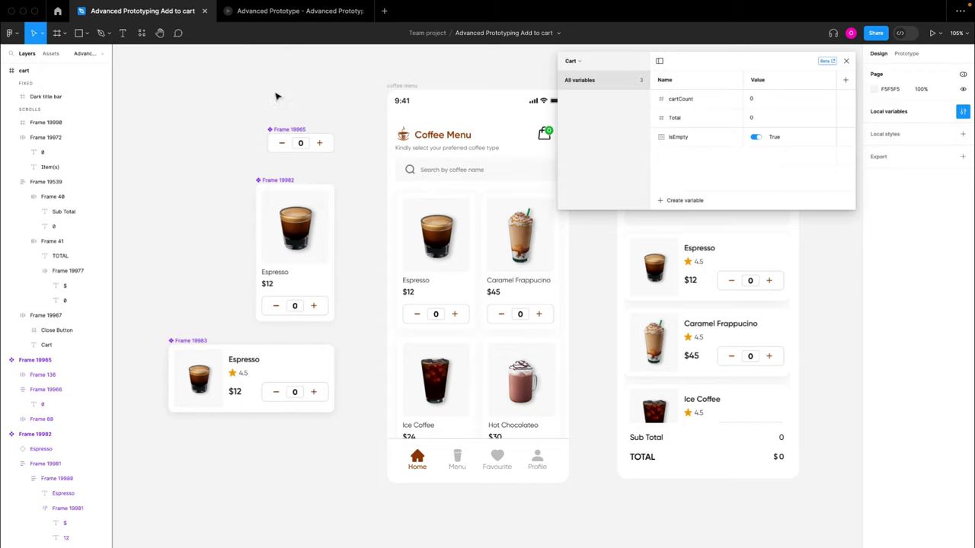
click(573, 64)
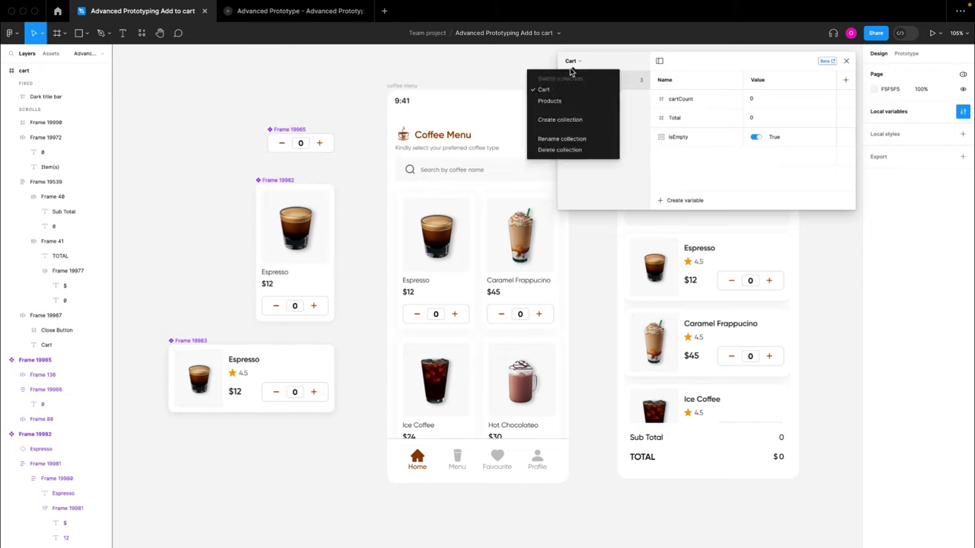
click(603, 176)
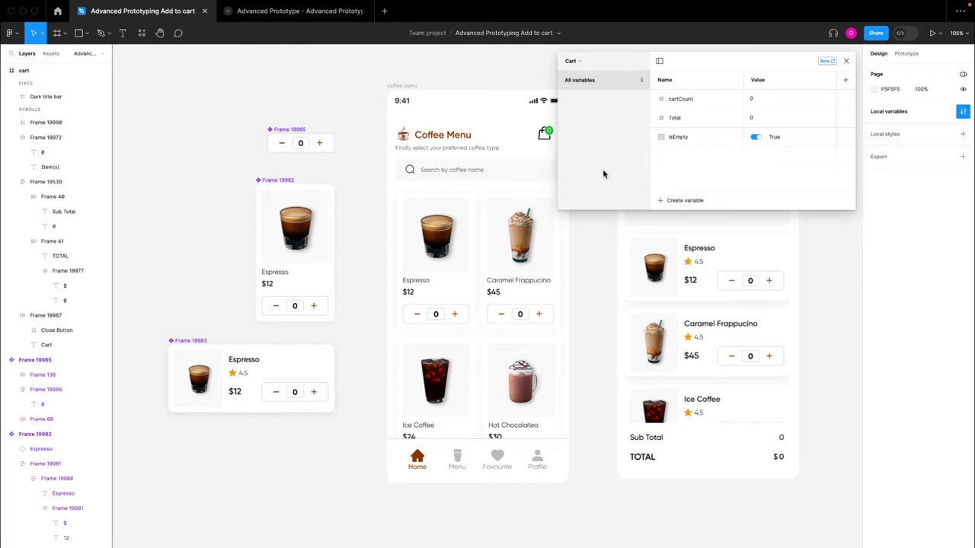
click(578, 64)
click(573, 100)
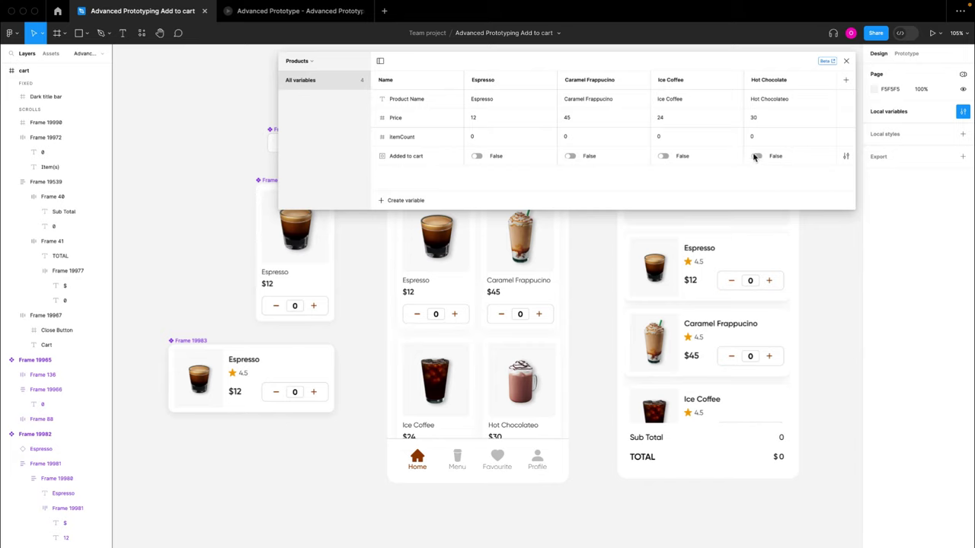
click(678, 279)
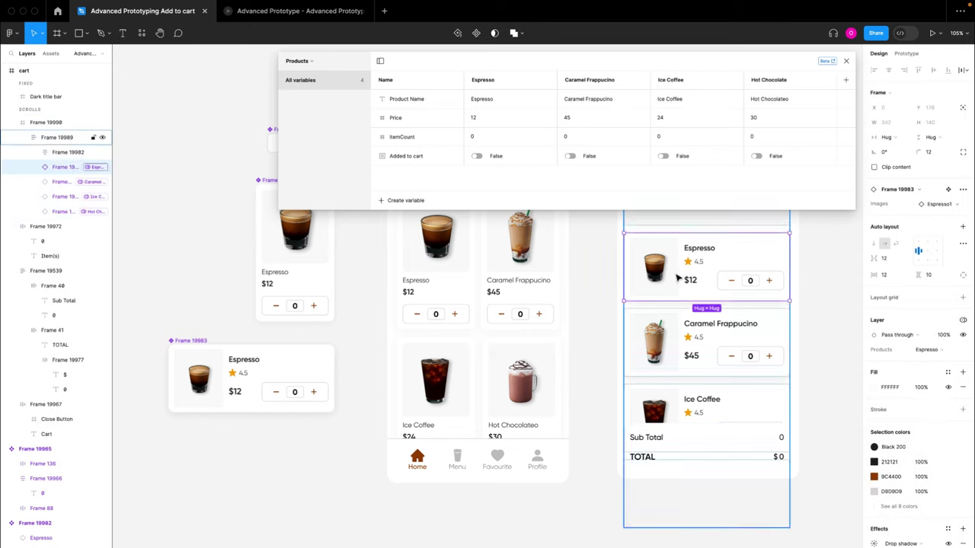
click(708, 326)
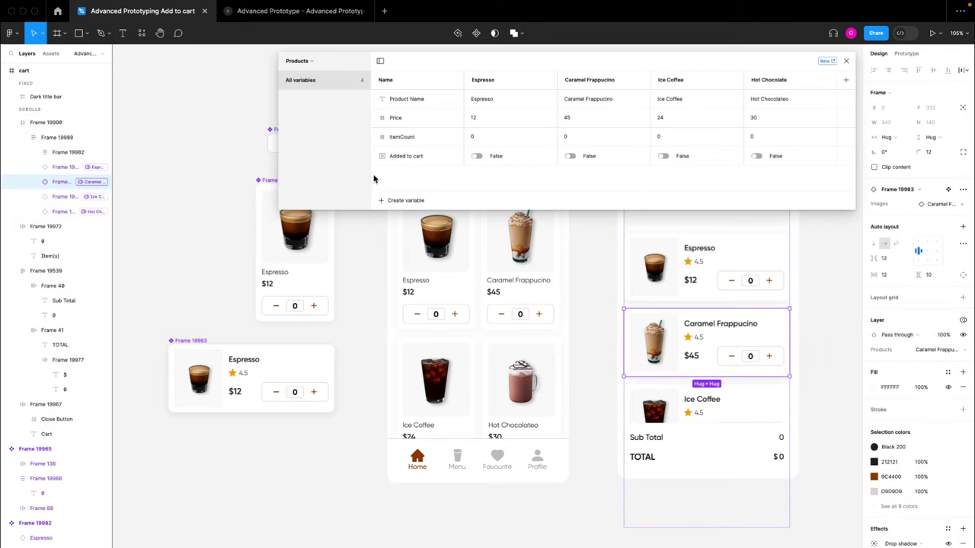
click(847, 61)
click(586, 278)
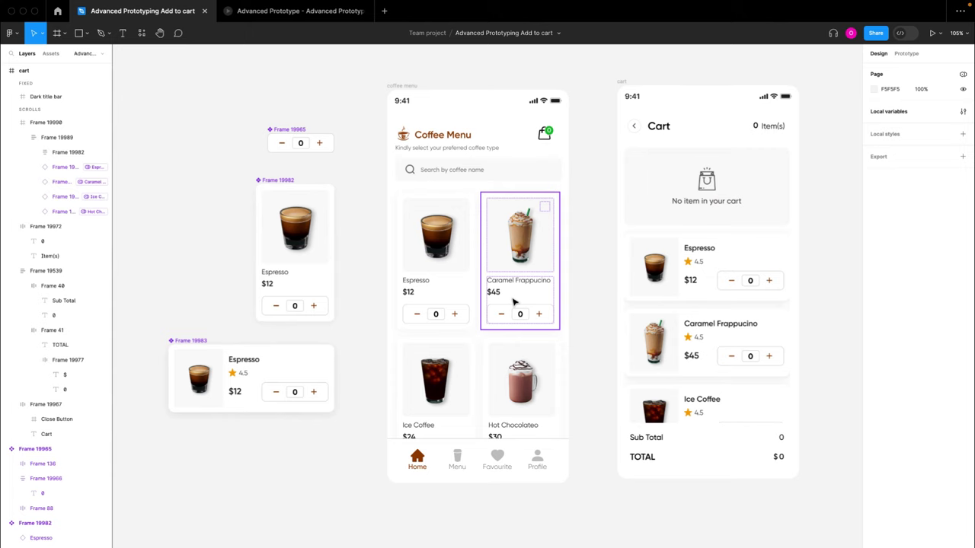
- Bind the layer visibility of the cart's Espresso card to the Added to cart variable from Products
scroll(544, 305, right, 2)
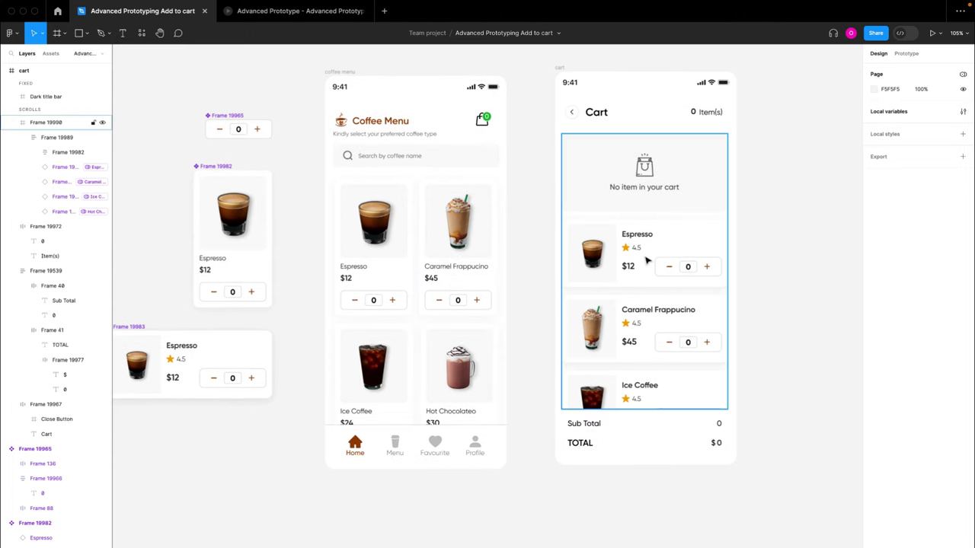
double_click(646, 260)
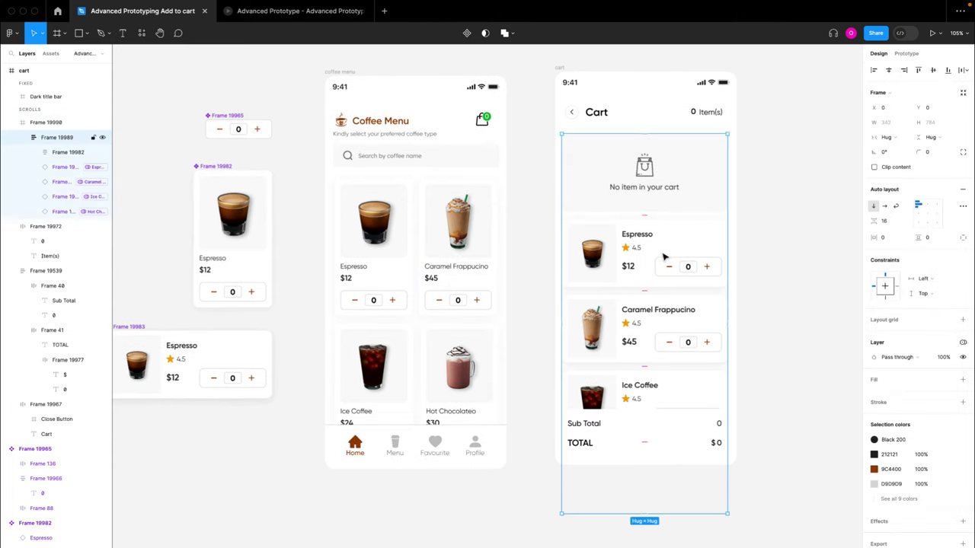
click(664, 257)
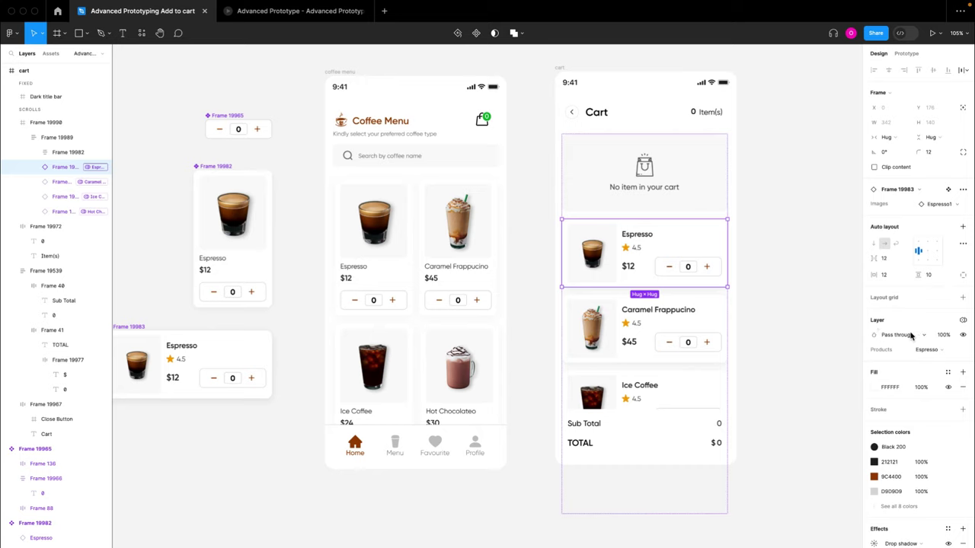
click(963, 336)
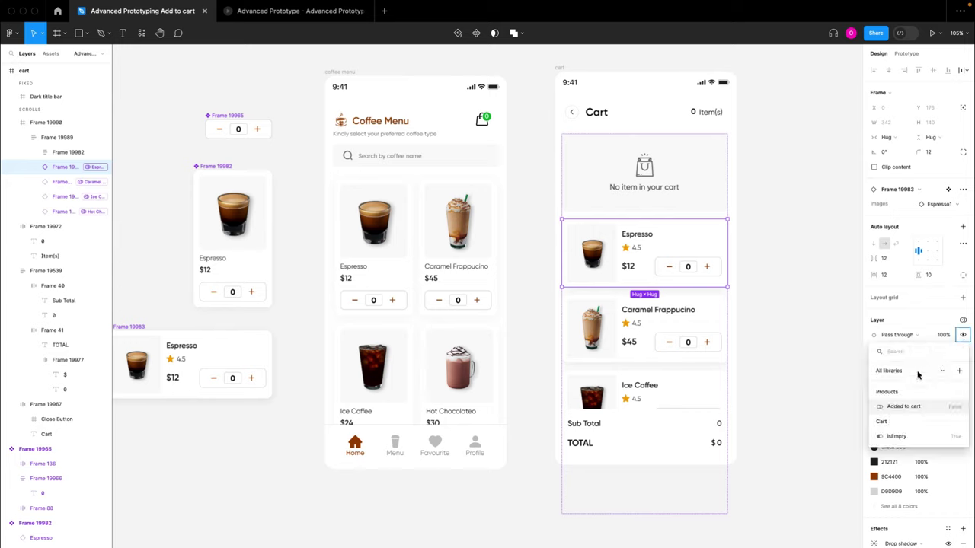
click(903, 409)
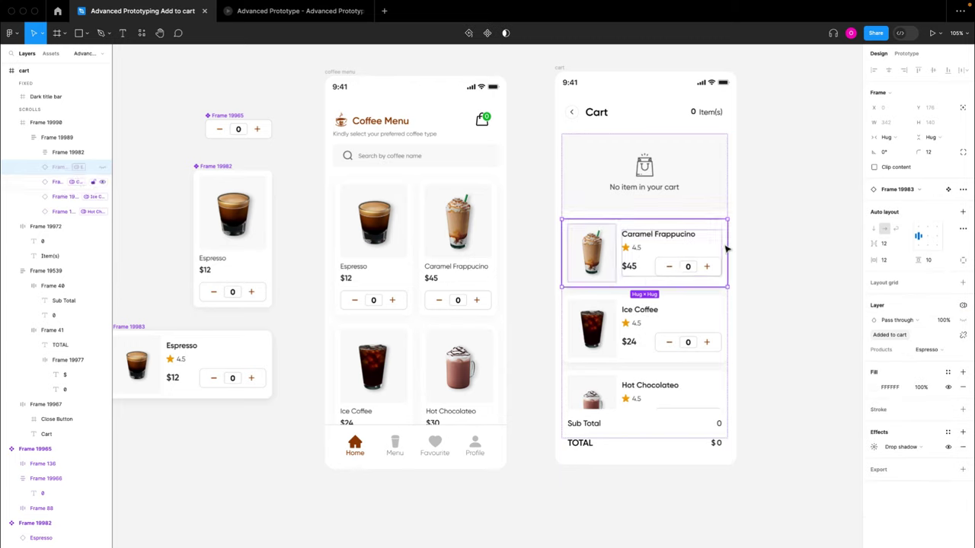
key(Escape)
- Bind the visibility of the cart's Caramel Frappucino card to the Added to cart variable
double_click(668, 252)
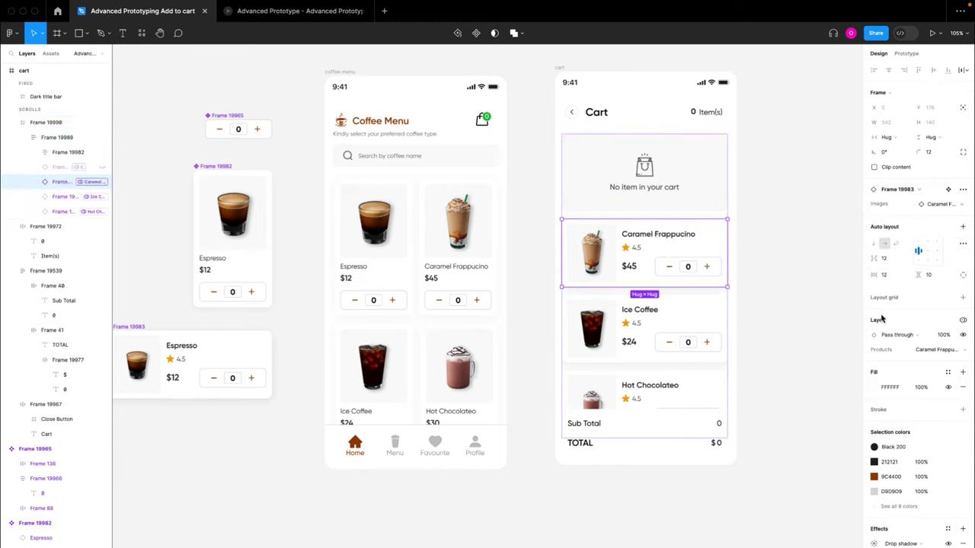
click(963, 336)
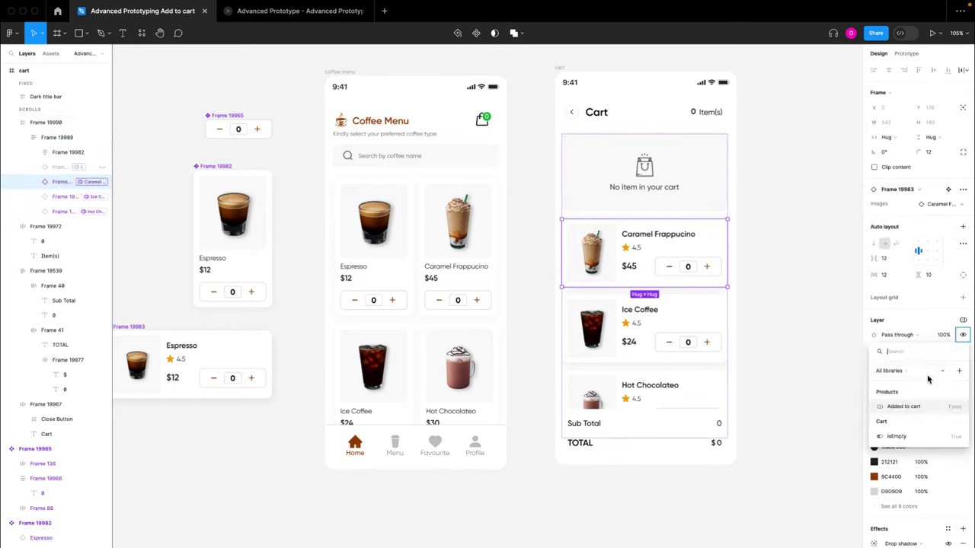
click(912, 408)
click(729, 268)
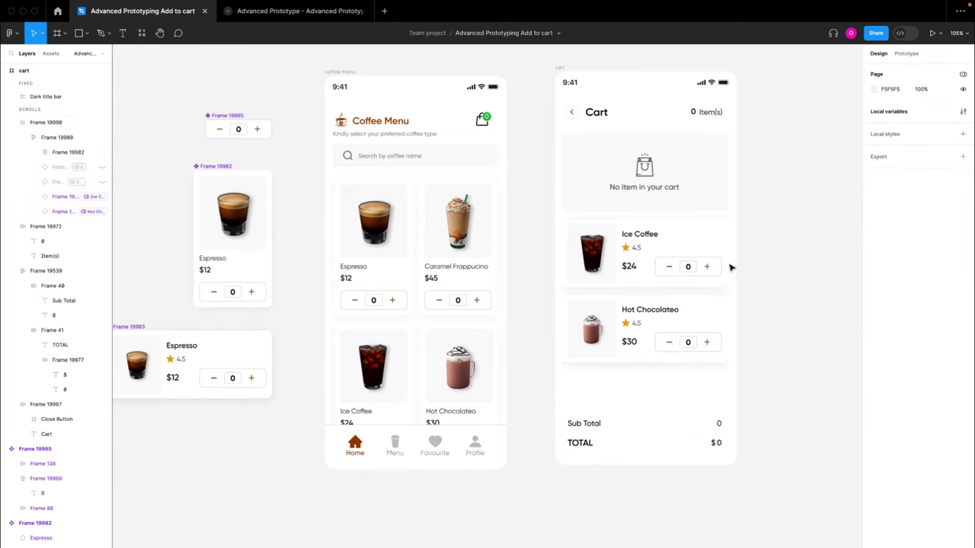
- Bind the visibility of the cart's Ice Coffee card to the Added to cart variable
click(684, 267)
click(684, 267)
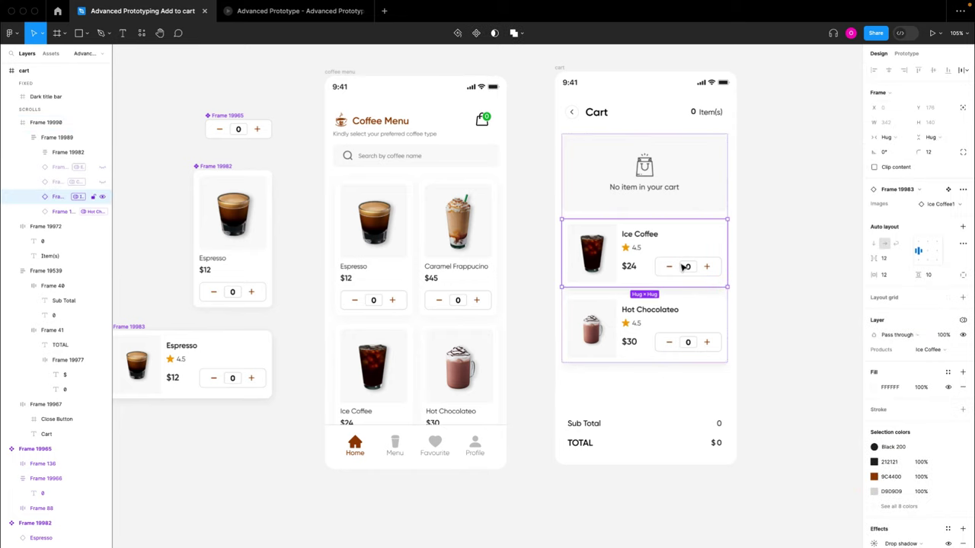
click(964, 338)
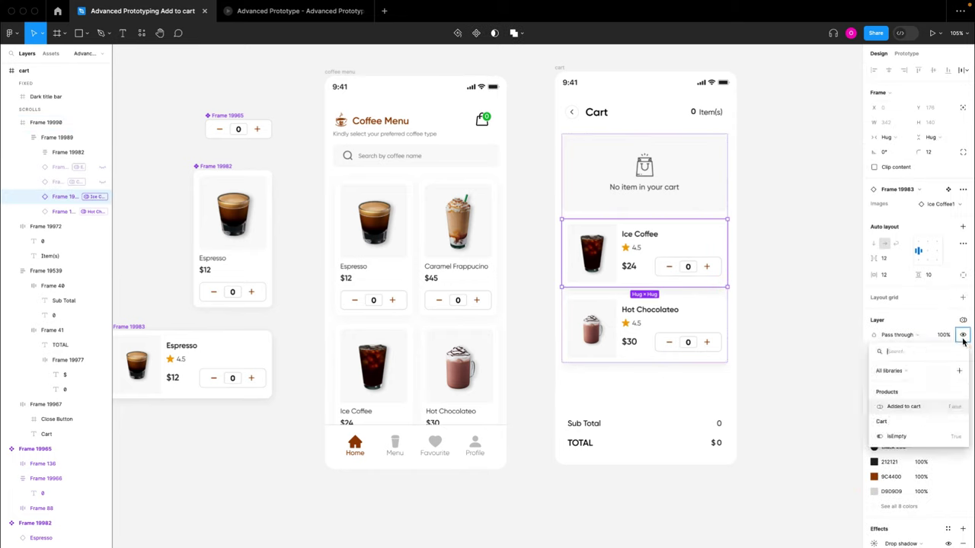
click(906, 409)
click(792, 350)
- Bind the visibility of the cart's Hot Chocolateo card to the Added to cart variable
click(686, 242)
click(687, 243)
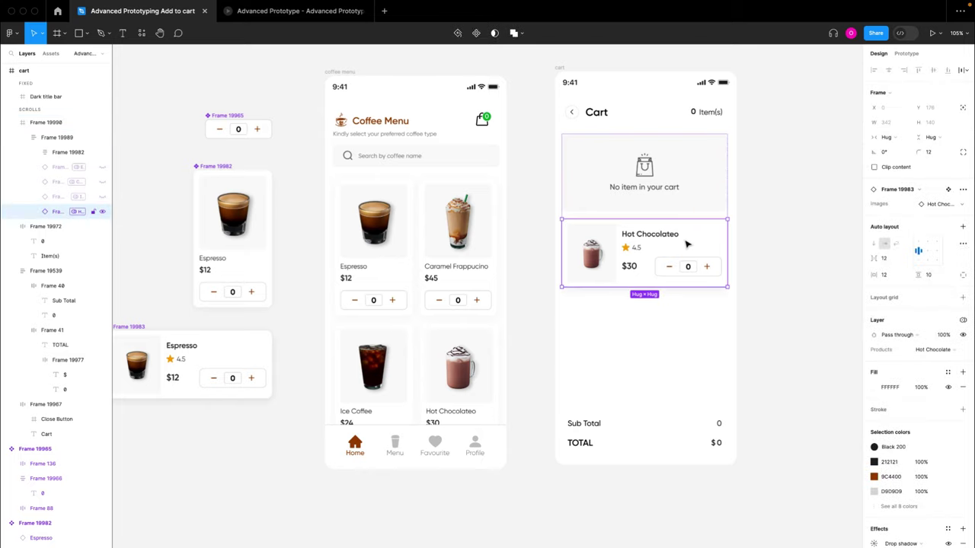
right_click(686, 242)
click(824, 321)
click(965, 339)
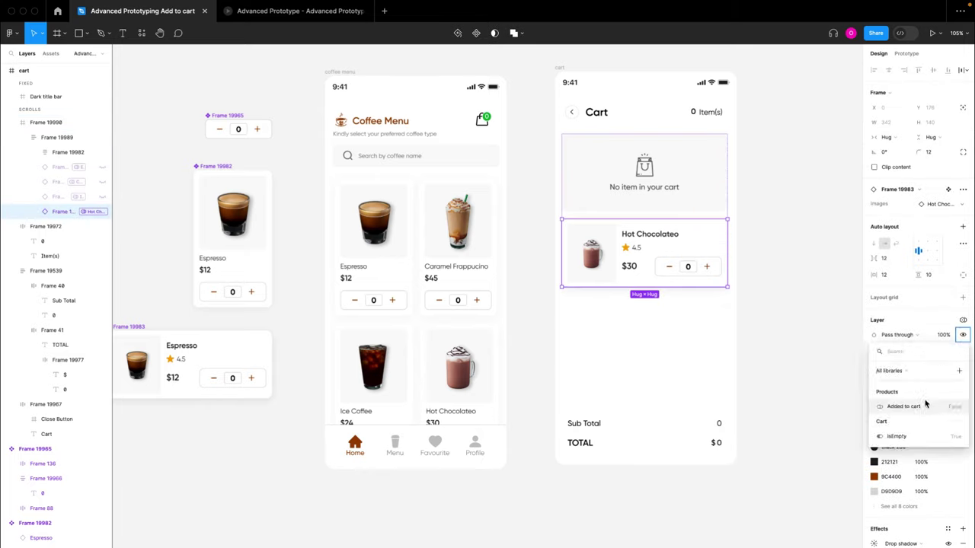
click(903, 408)
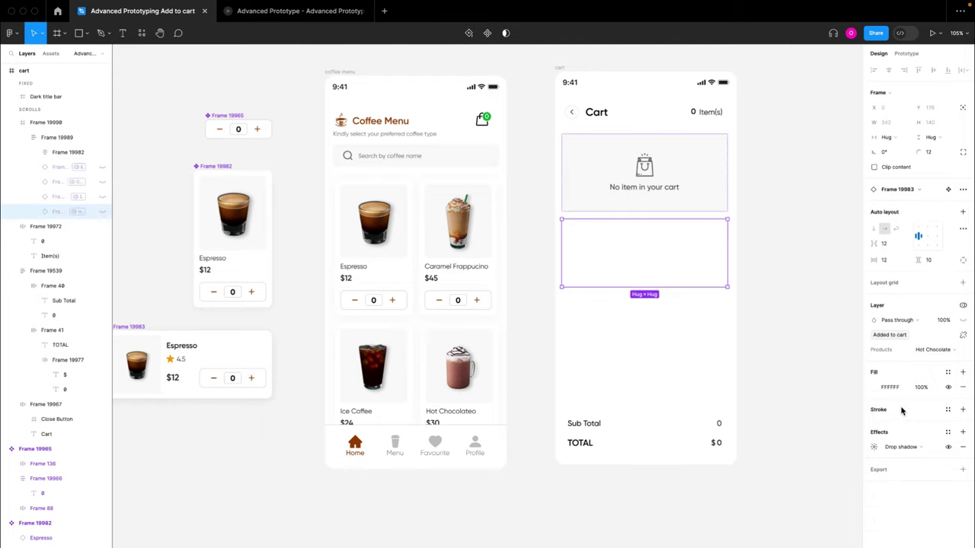
click(744, 353)
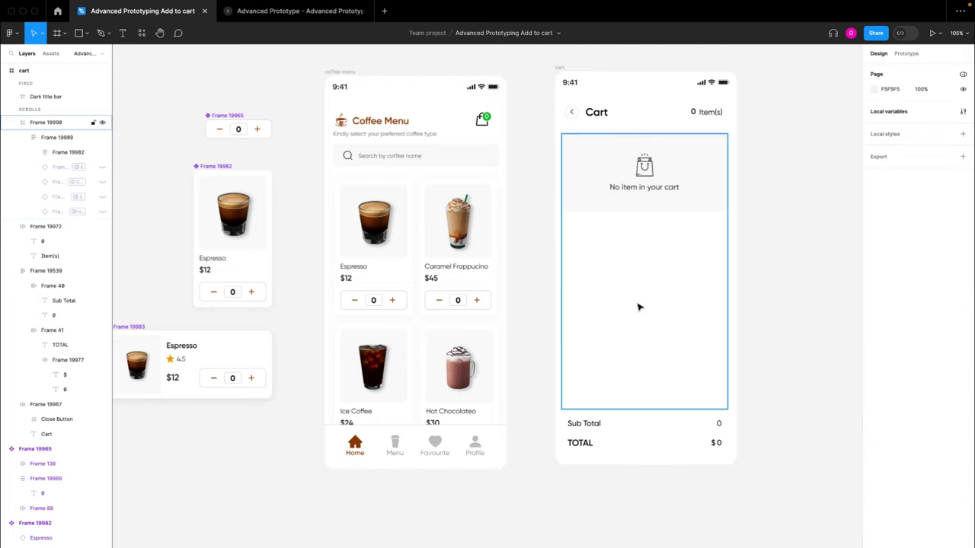
- Bind the visibility of Frame 19989, which holds the empty-cart notice and product cards, to the isEmpty variable and recheck the binding
scroll(638, 307, up, 1)
click(670, 220)
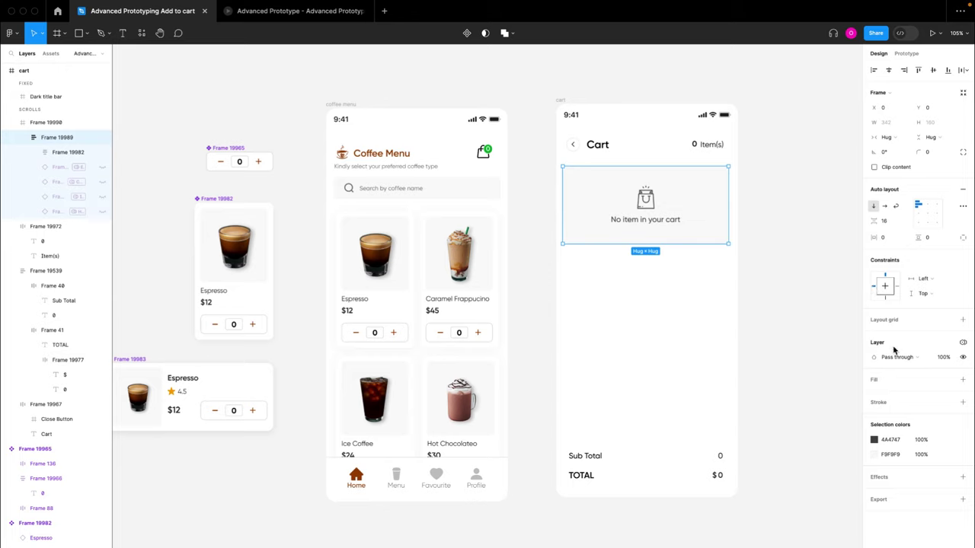
click(964, 358)
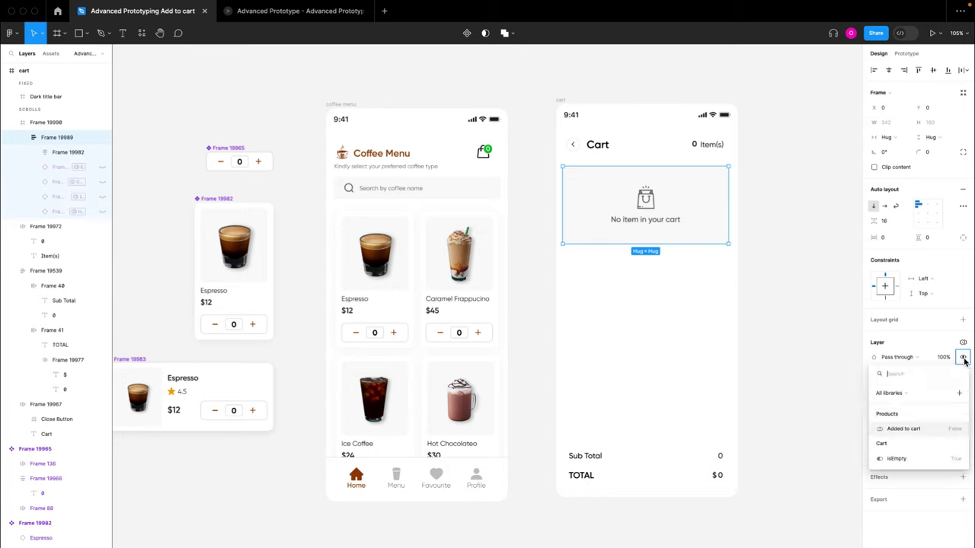
click(913, 462)
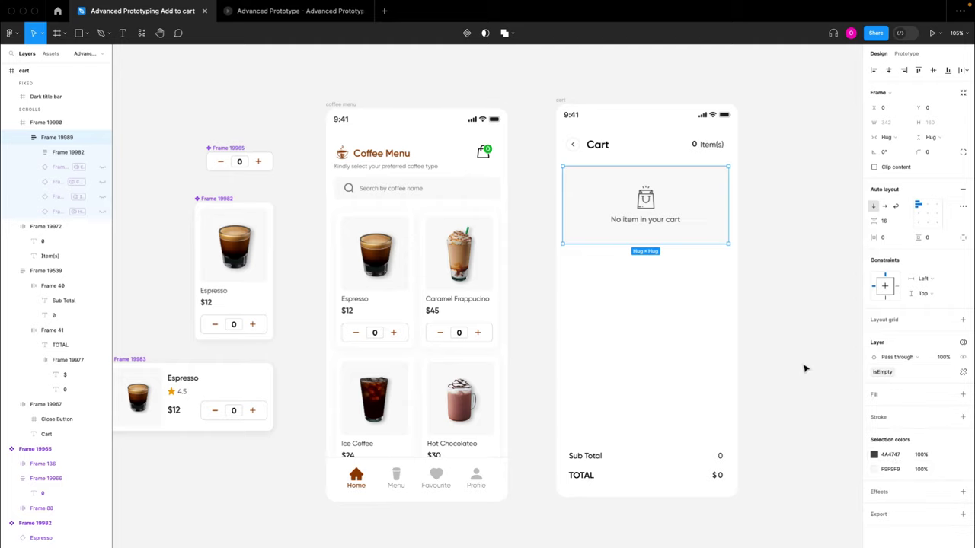
key(Escape)
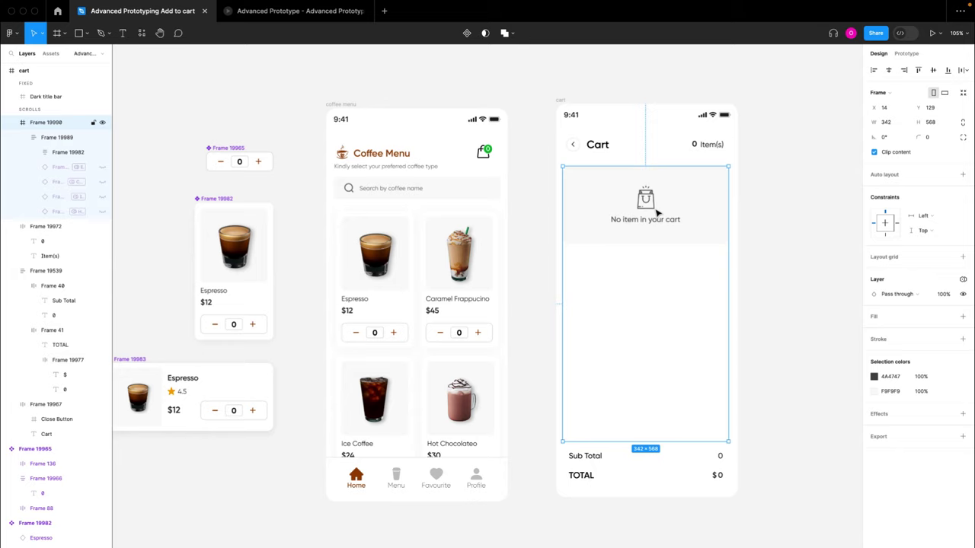
click(657, 213)
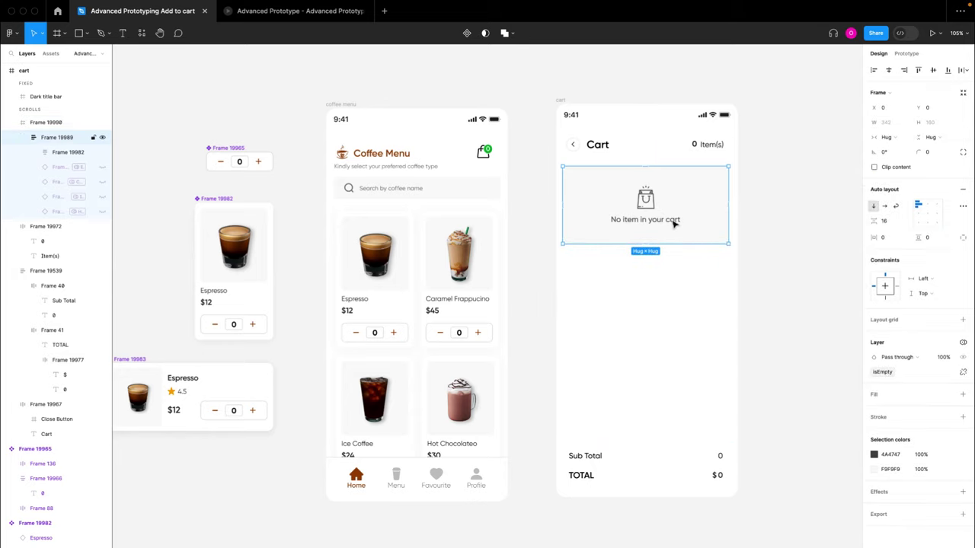
click(771, 254)
scroll(706, 235, down, 1)
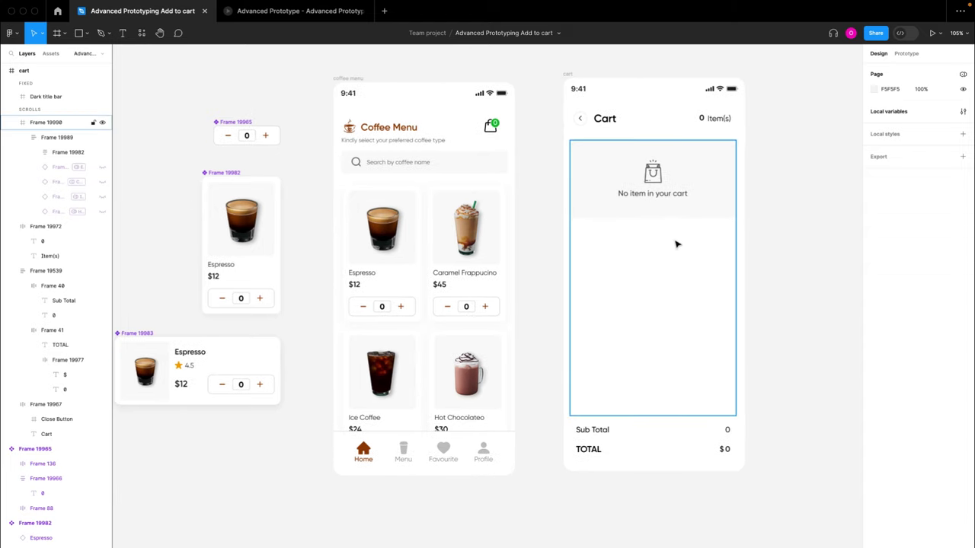
scroll(677, 243, up, 1)
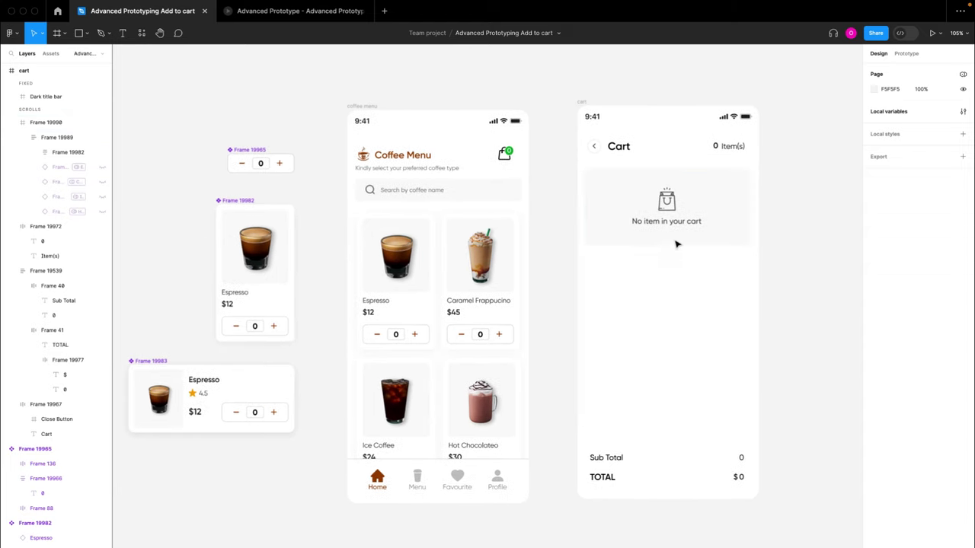
- Add a conditional action to the plus button's tap interaction in Frame 19965, with the condition itemCount > 0
click(281, 169)
scroll(282, 169, up, 5)
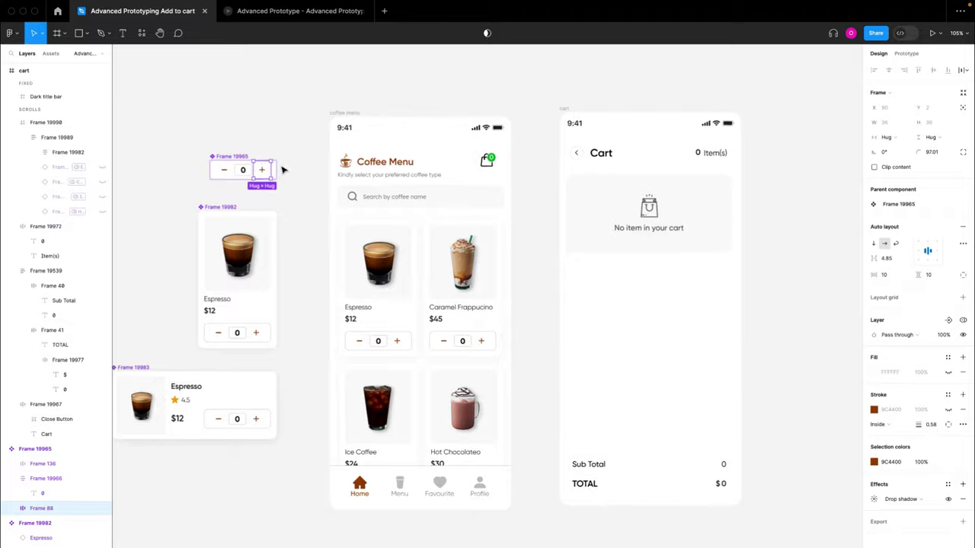
scroll(325, 196, down, 5)
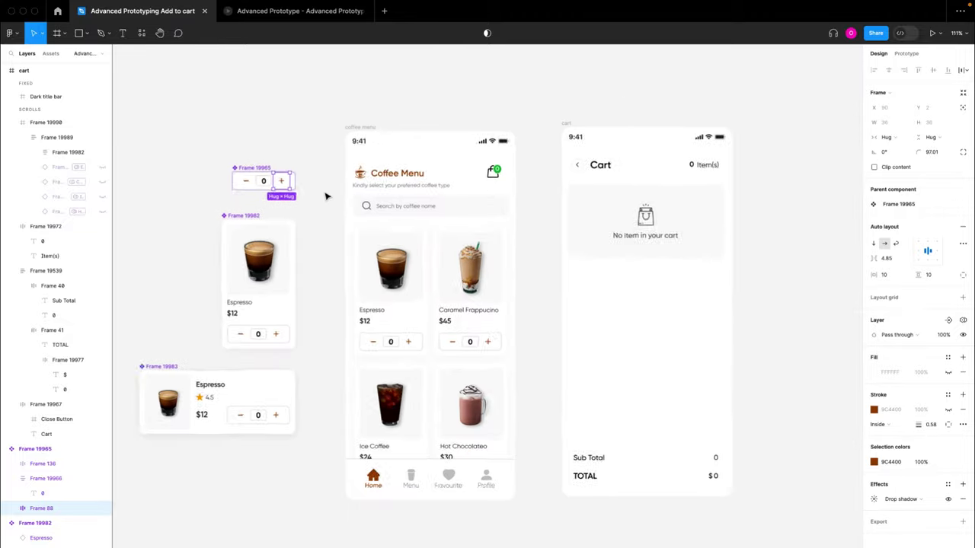
scroll(325, 197, up, 2)
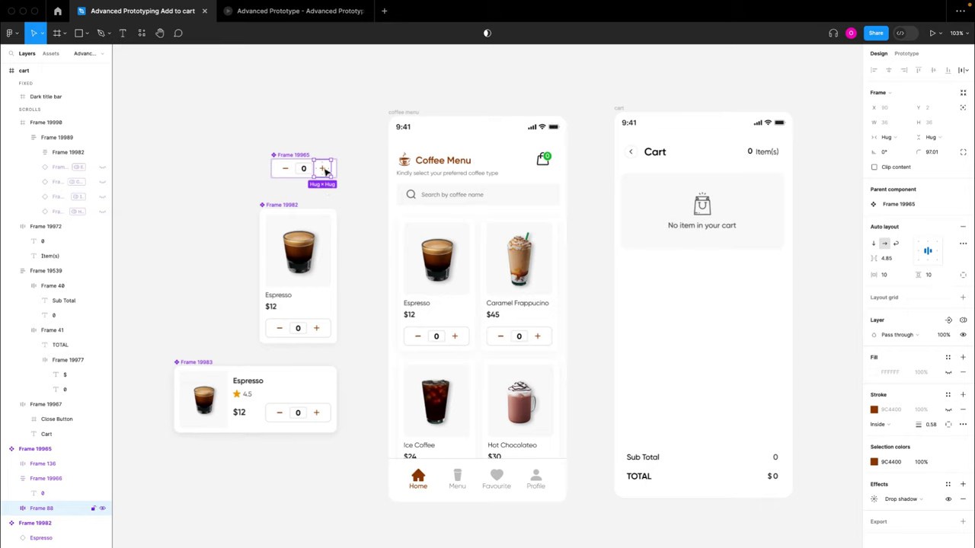
click(907, 54)
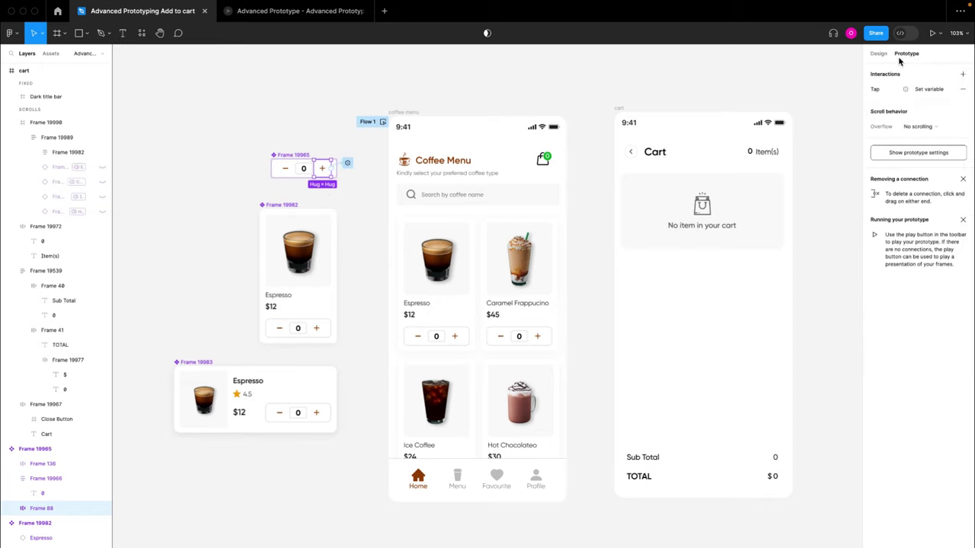
click(927, 91)
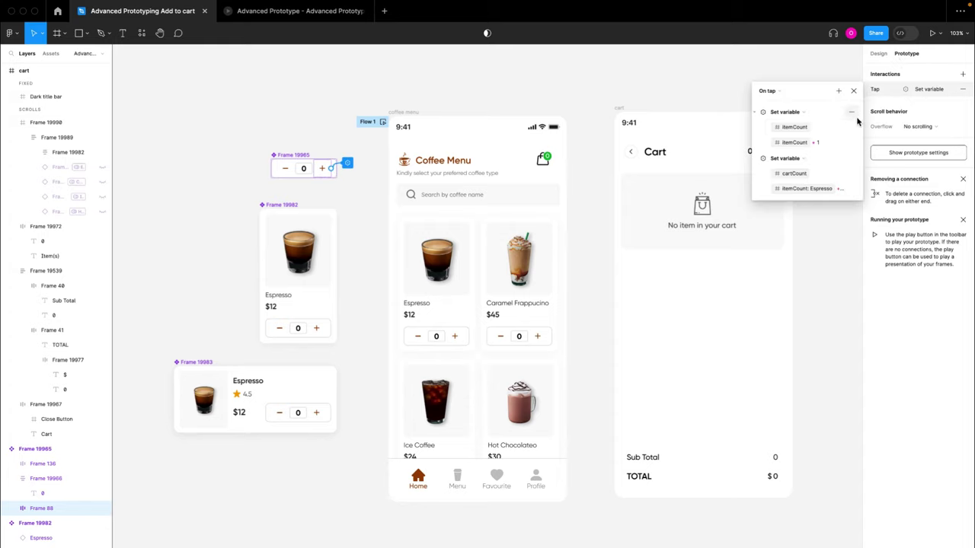
click(756, 160)
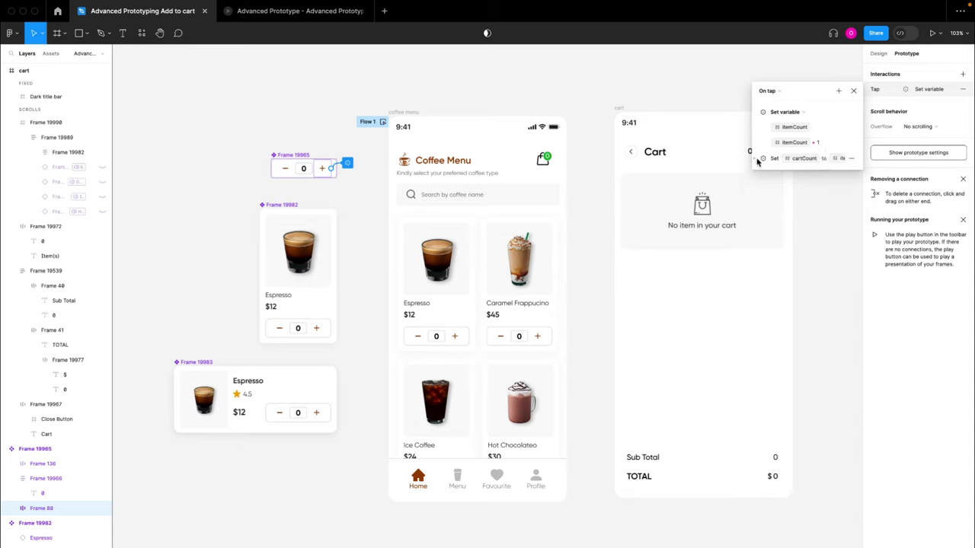
click(838, 92)
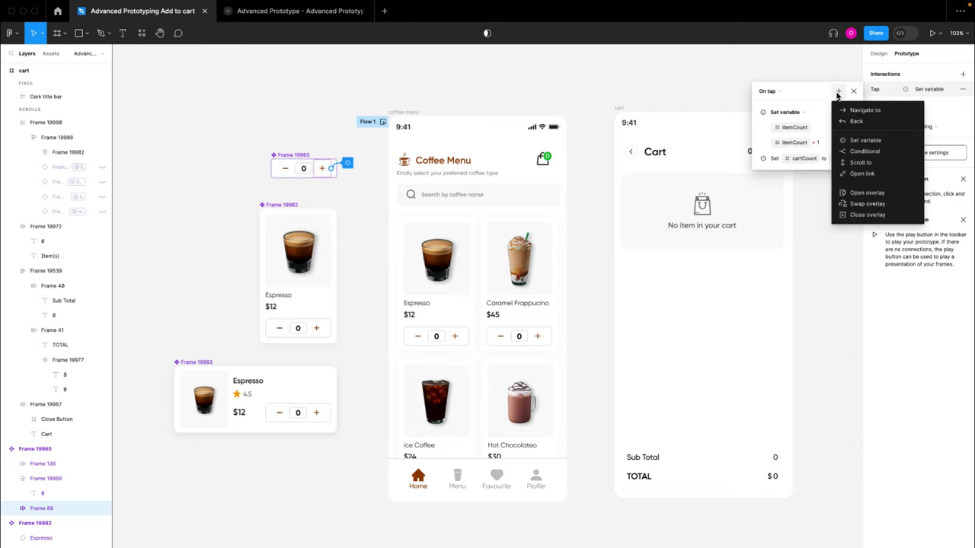
click(862, 151)
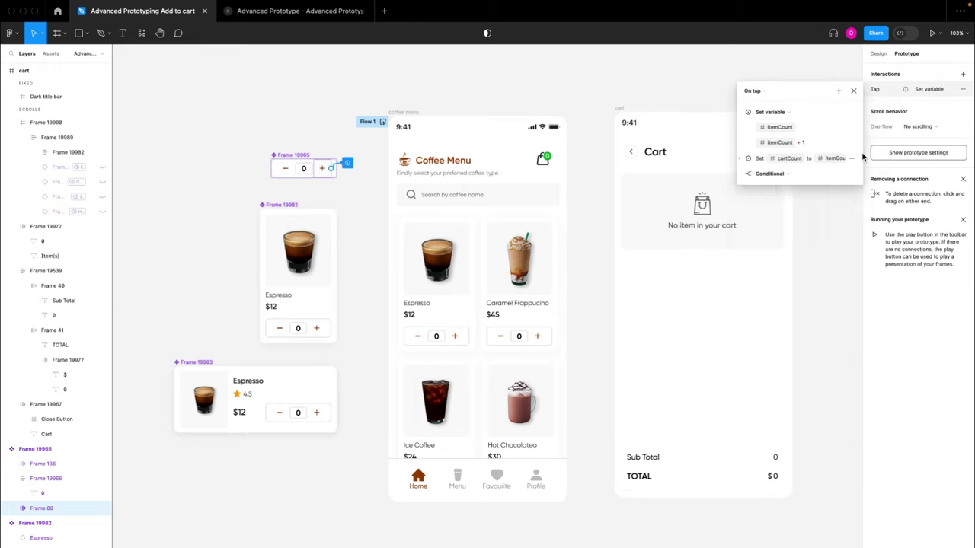
click(775, 192)
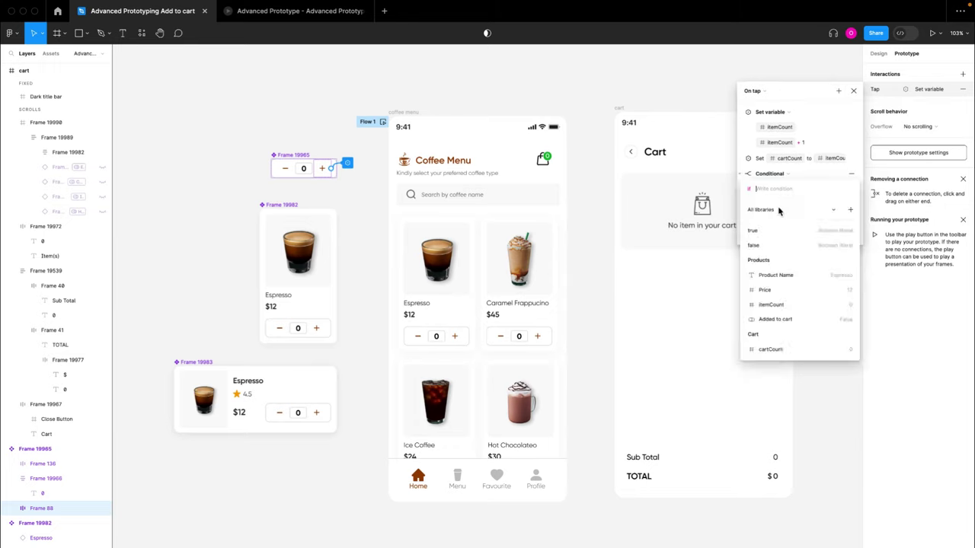
click(778, 309)
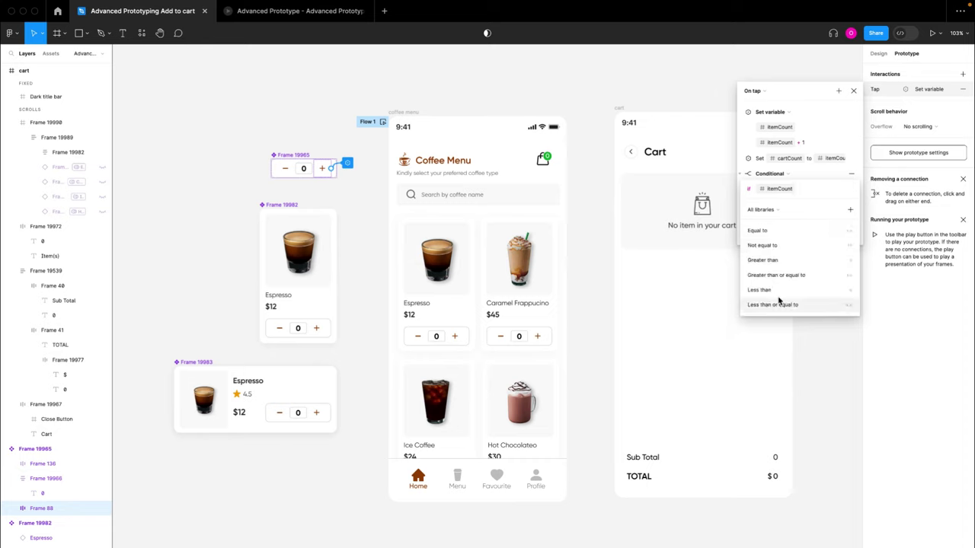
click(773, 261)
text(0)
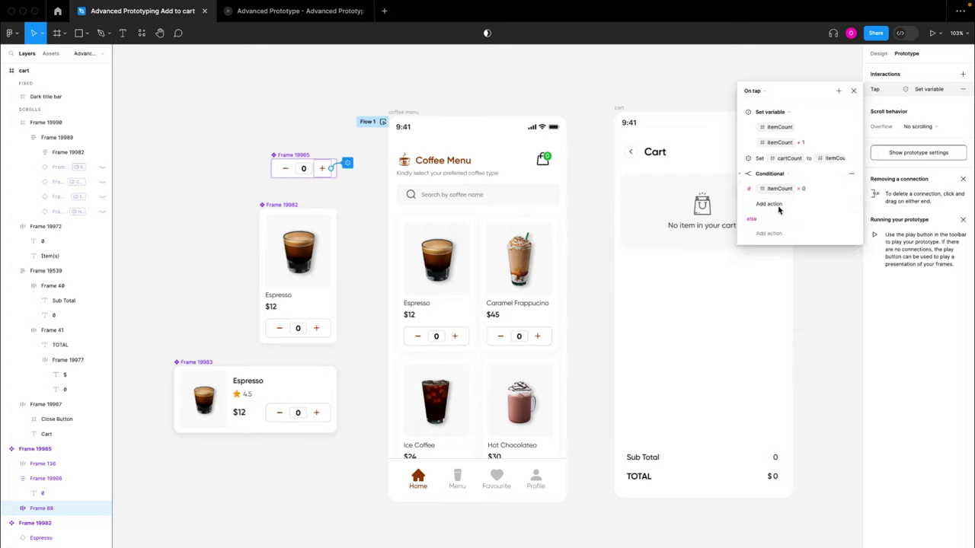
- Make the plus button's itemCount > 0 condition set the Added to cart variable to true, and close the interaction settings
click(769, 204)
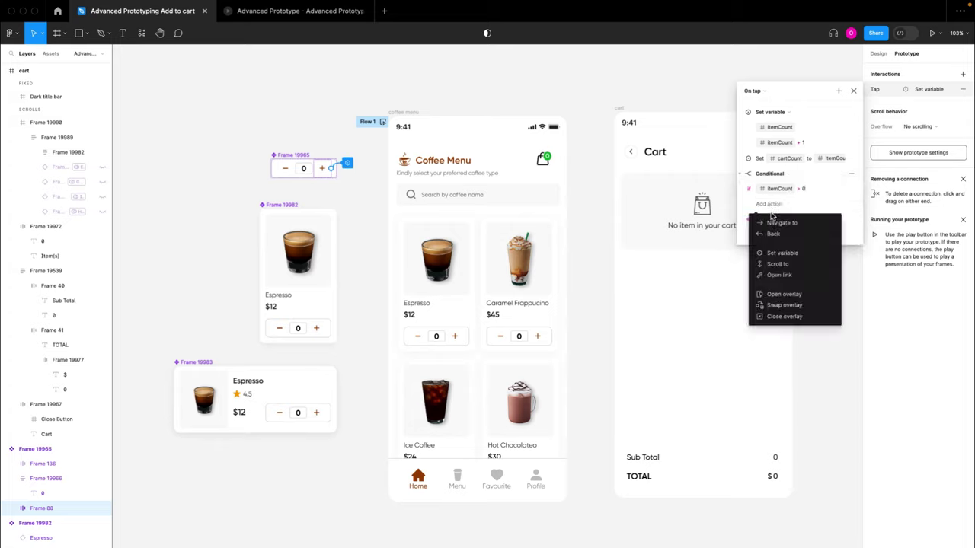
click(780, 256)
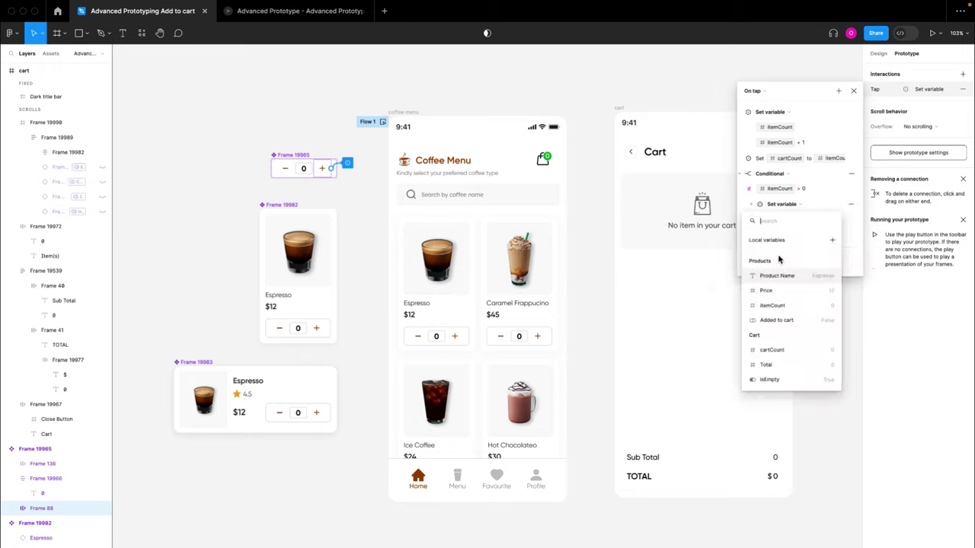
click(777, 322)
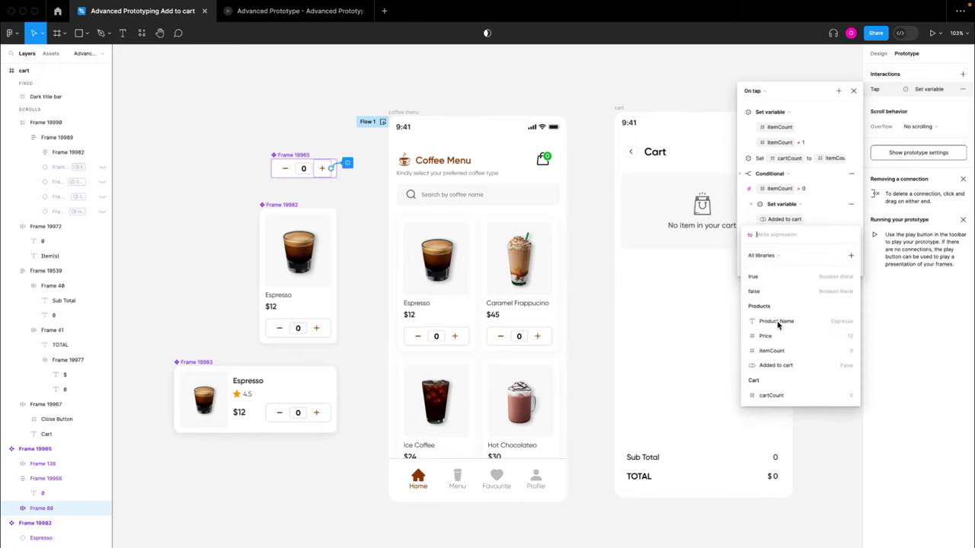
click(754, 277)
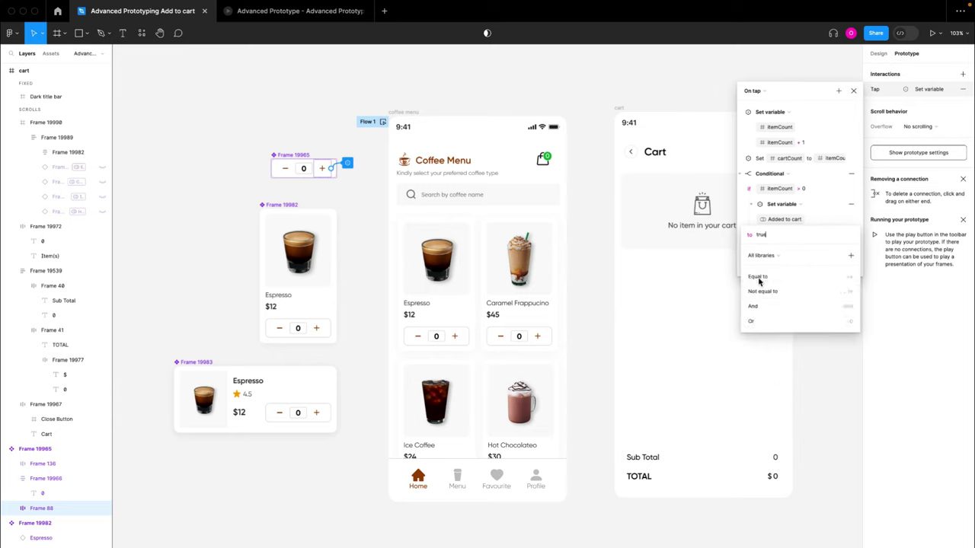
click(824, 192)
click(748, 175)
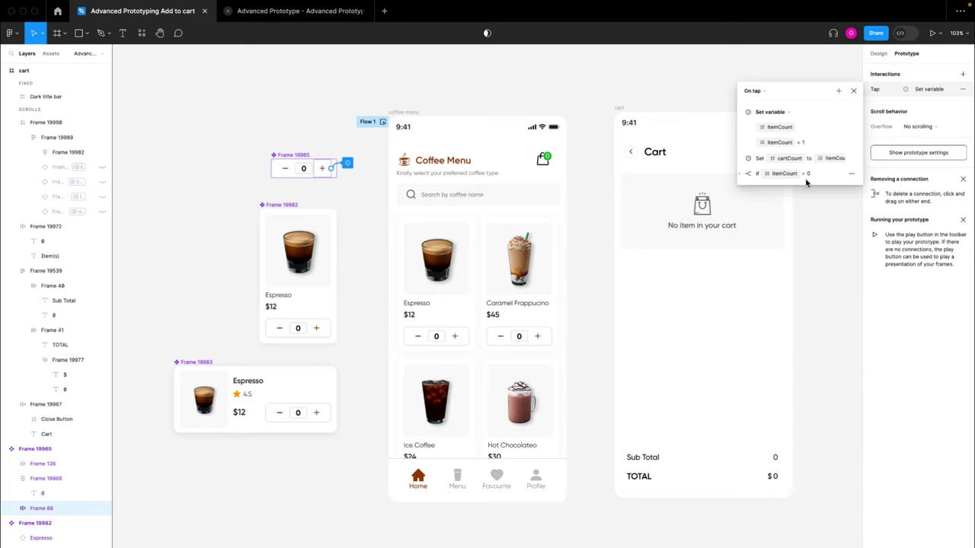
click(747, 174)
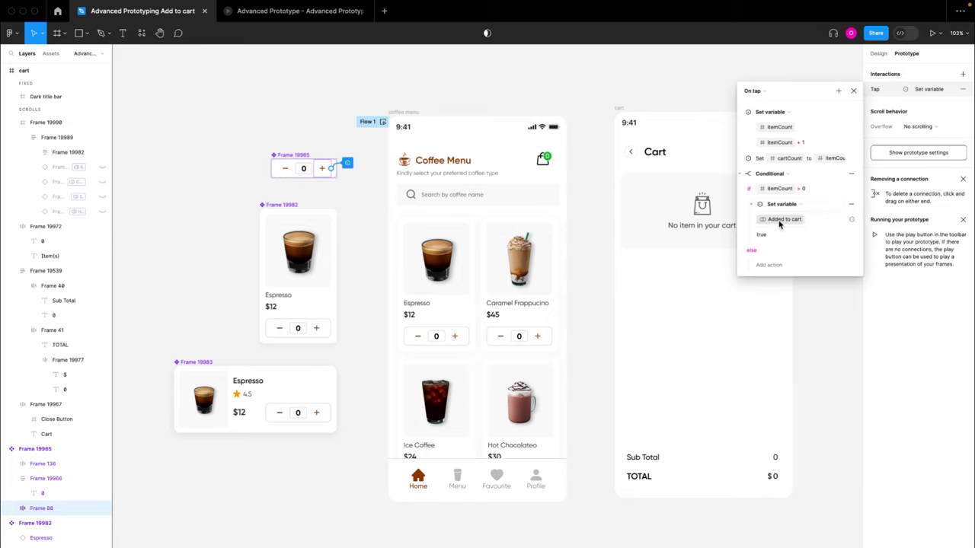
click(853, 91)
click(705, 105)
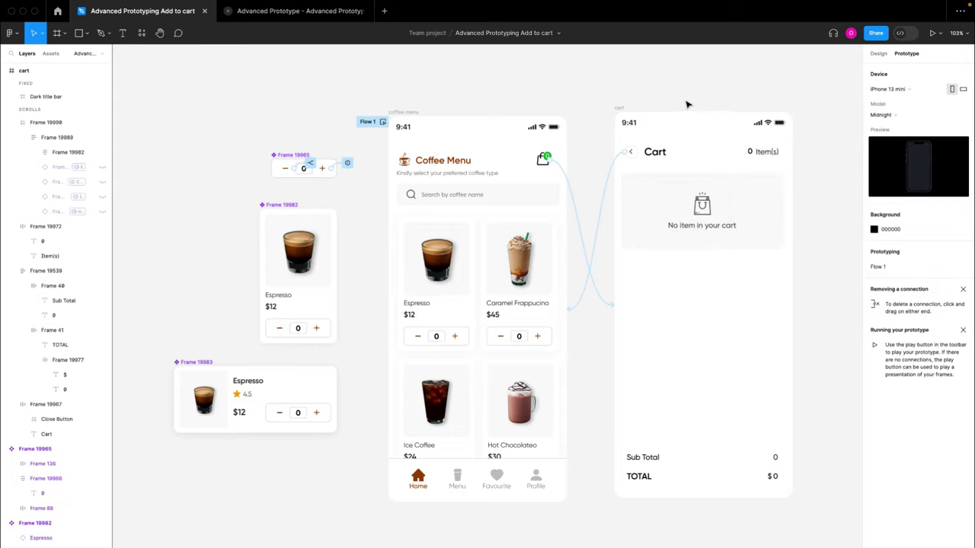
- Preview the prototype and compare the cart screen before and after adding one Espresso from the coffee menu
click(932, 32)
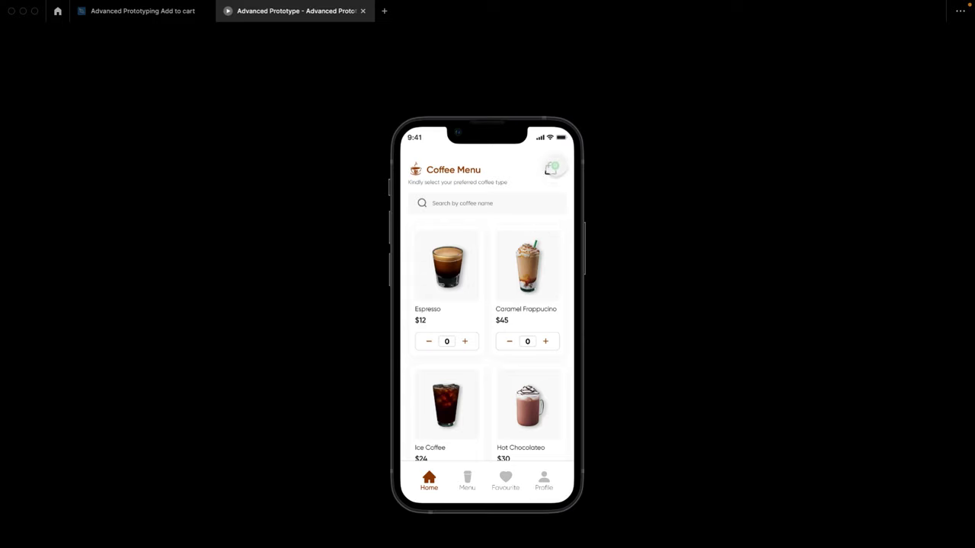
click(552, 168)
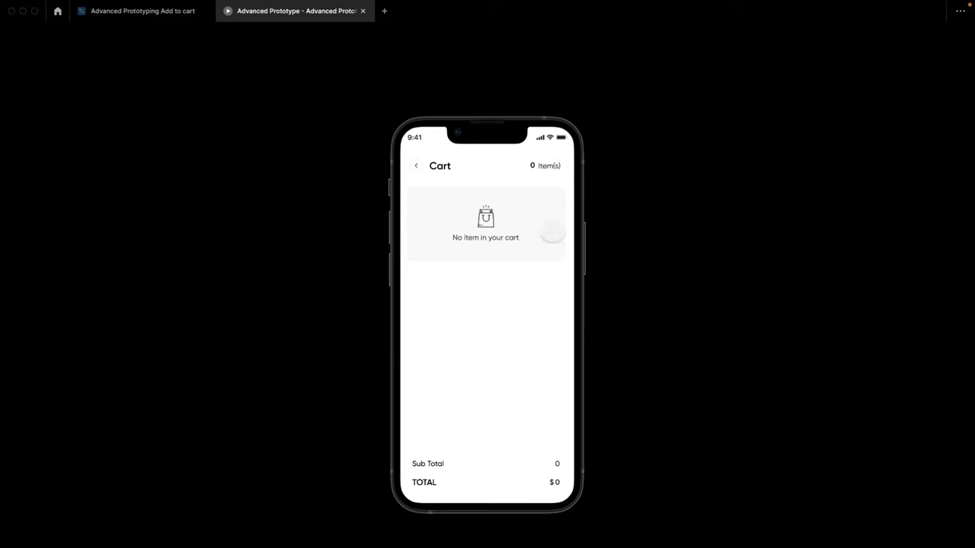
click(415, 165)
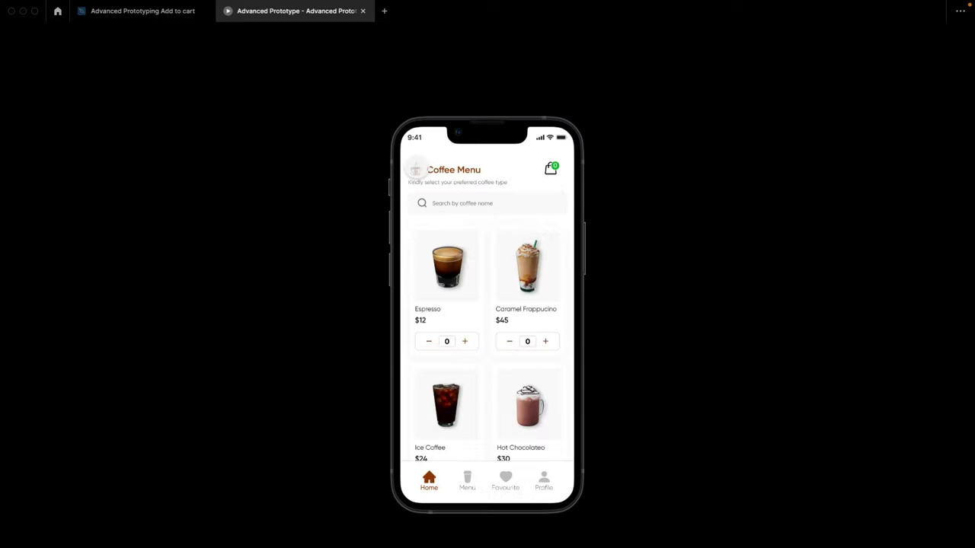
click(464, 342)
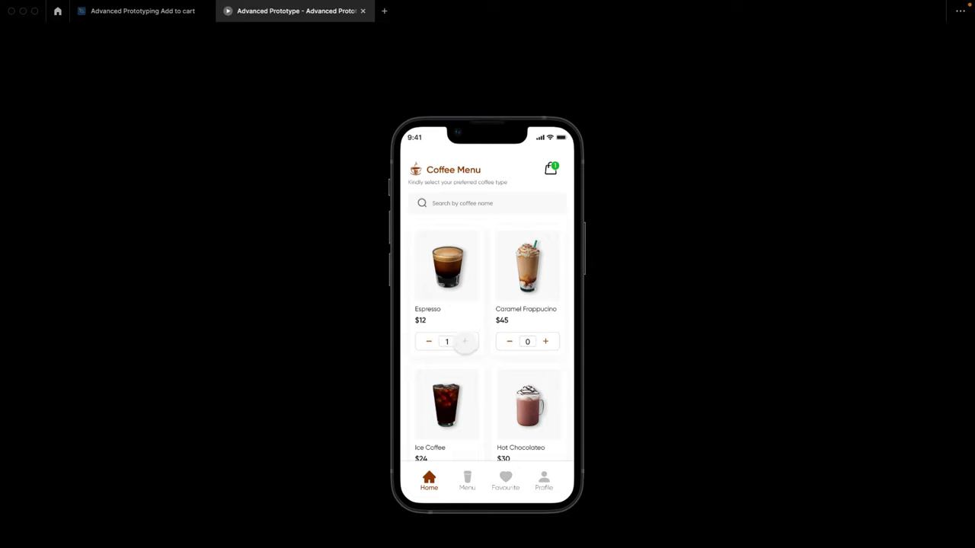
click(550, 169)
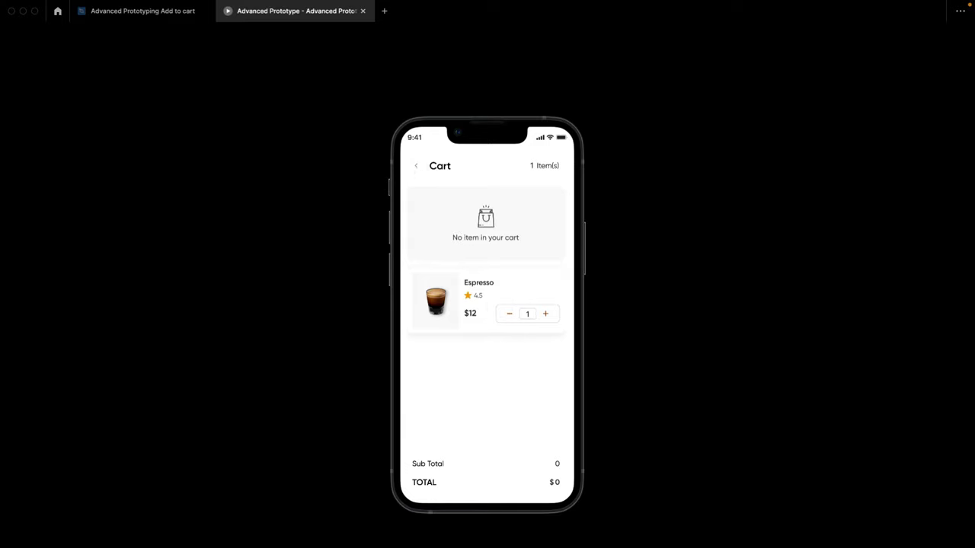
- Test the preview by adding one Caramel Frappucino and reducing both the Espresso and Caramel Frappucino quantities to 0 in the cart
click(418, 166)
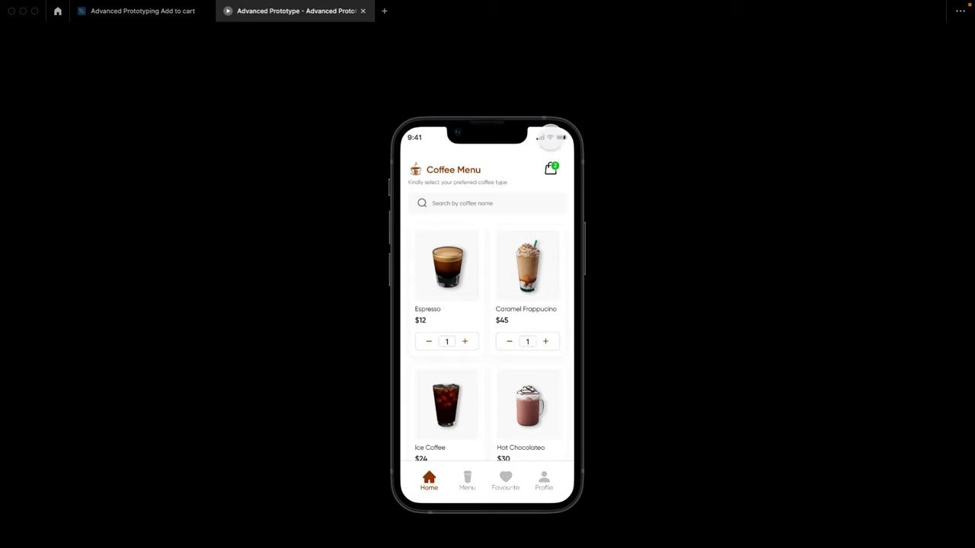
click(551, 169)
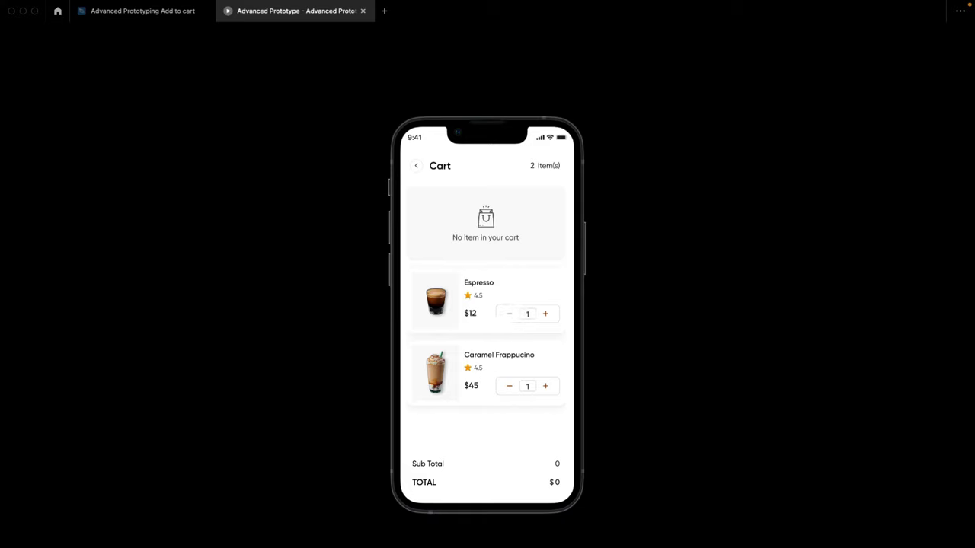
click(509, 314)
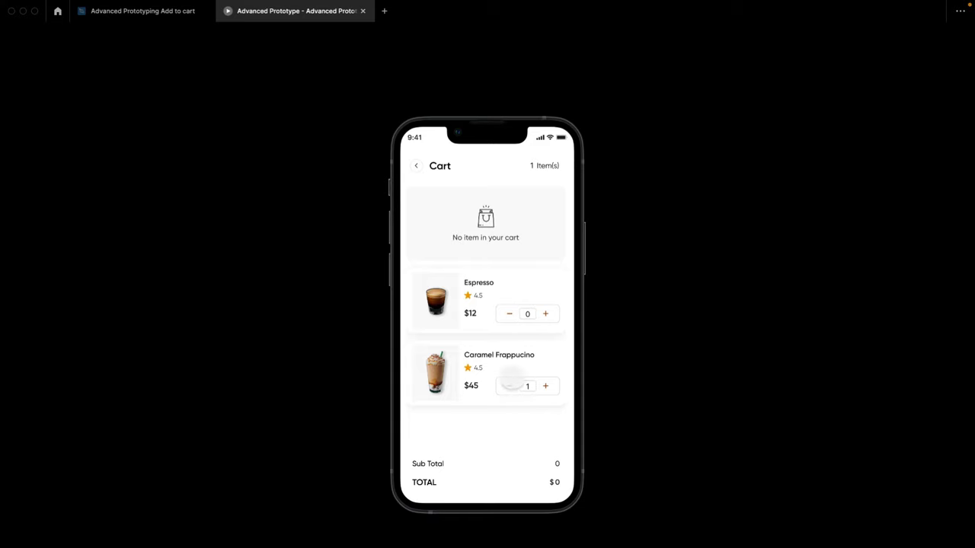
click(509, 386)
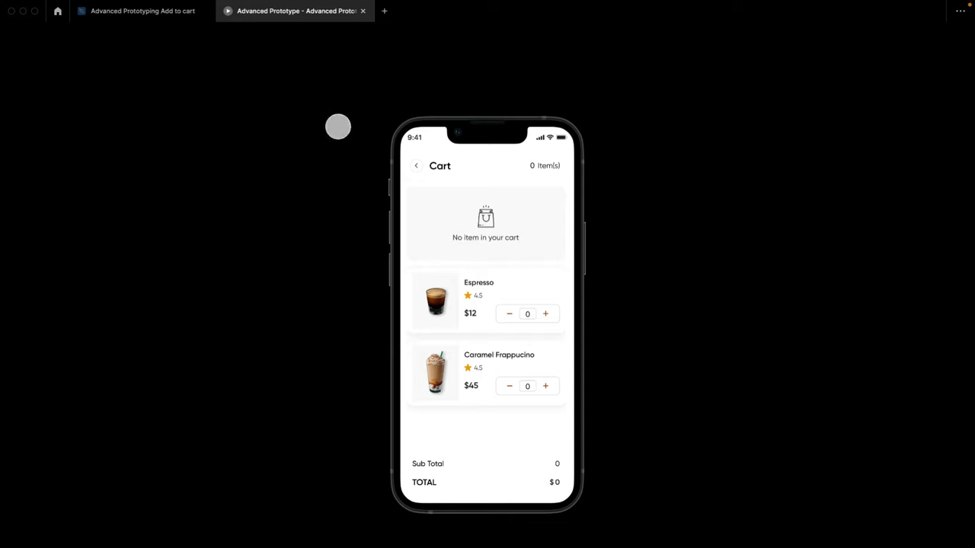
- Add a conditional action to the minus button's tap interaction in Frame 19965, with the condition itemCount == 0
click(158, 18)
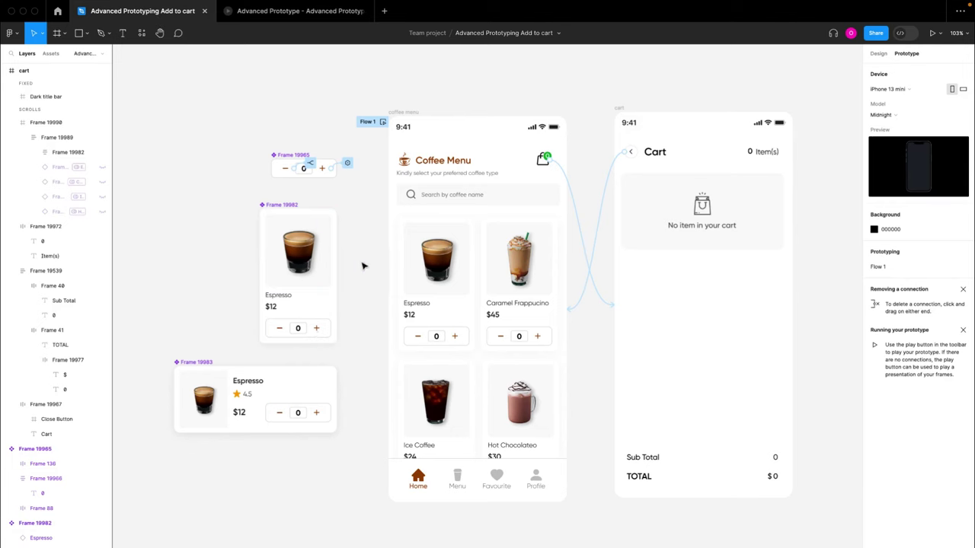
scroll(293, 168, up, 5)
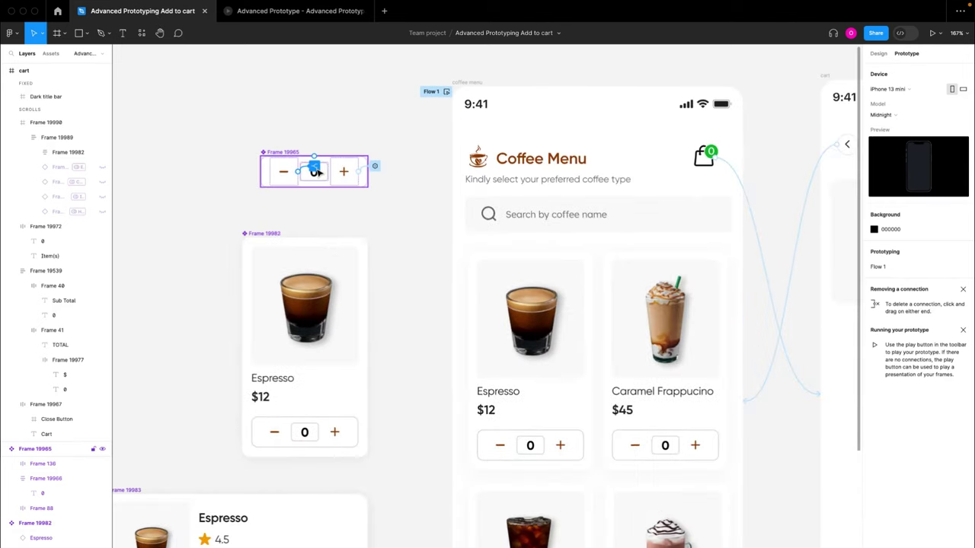
click(314, 169)
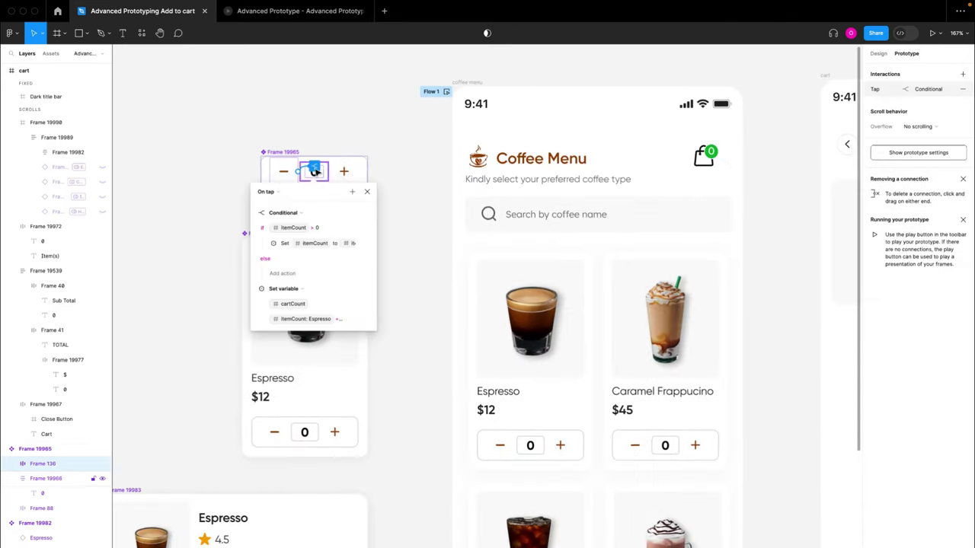
click(254, 215)
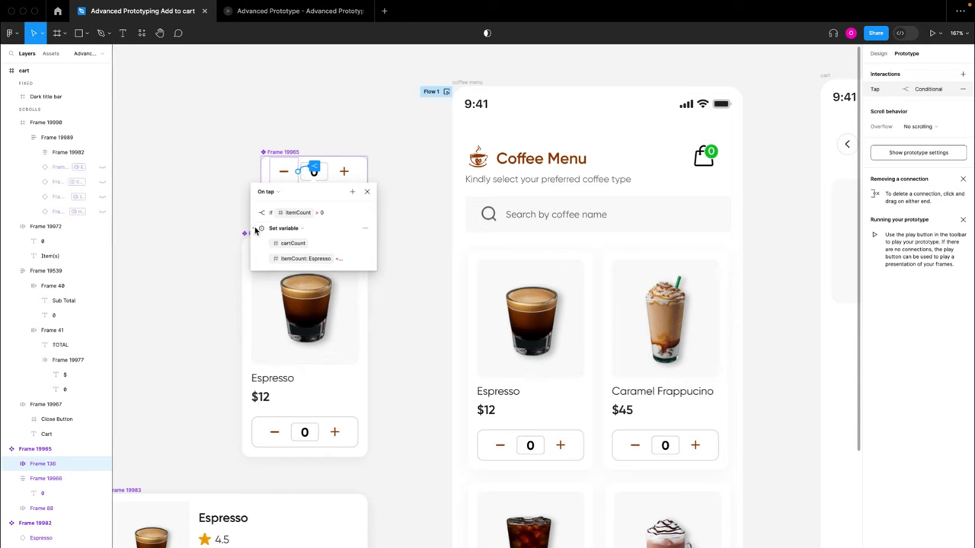
click(255, 232)
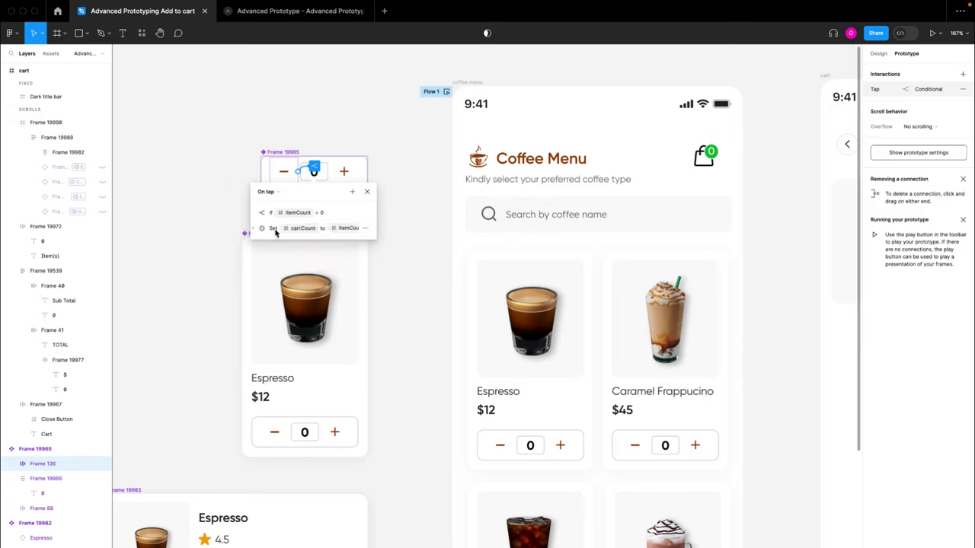
click(352, 193)
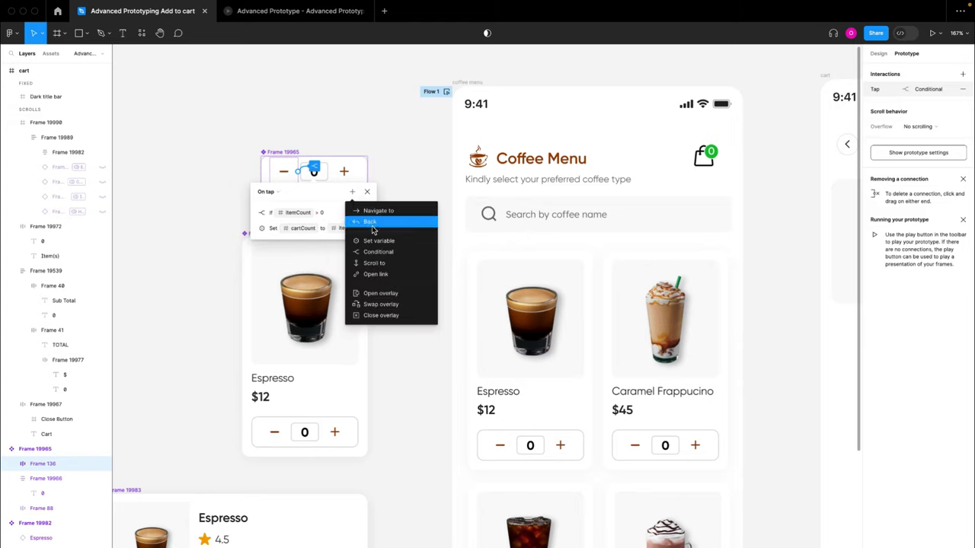
click(379, 252)
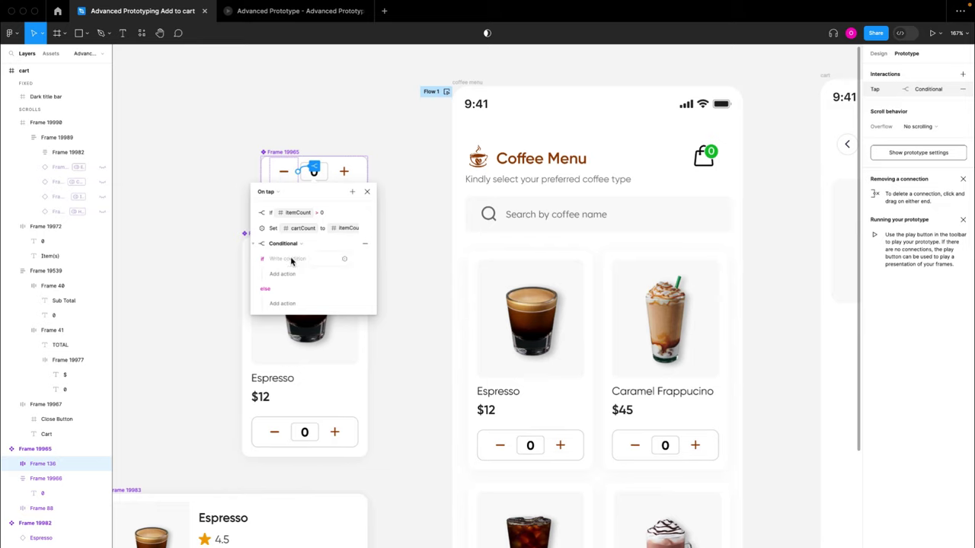
click(290, 258)
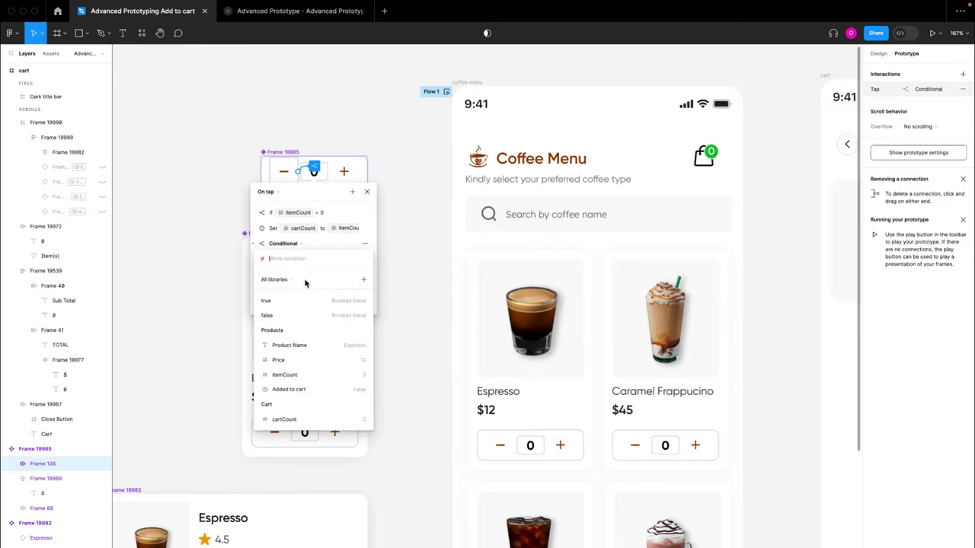
click(299, 375)
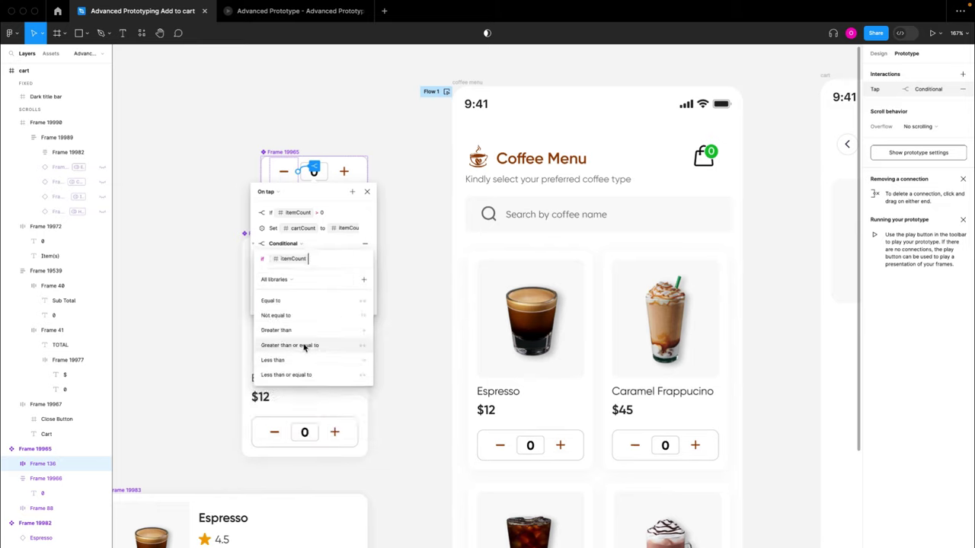
click(295, 303)
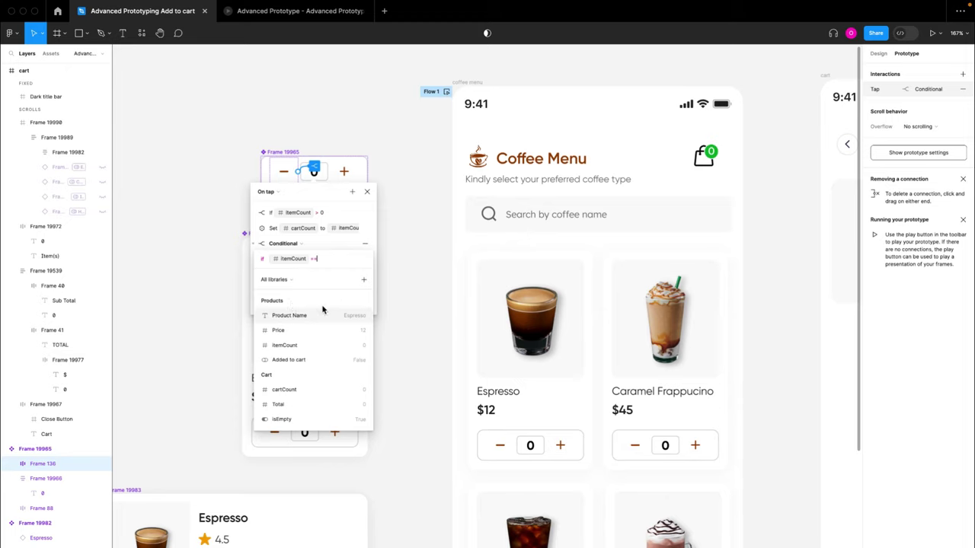
text(0)
key(Return)
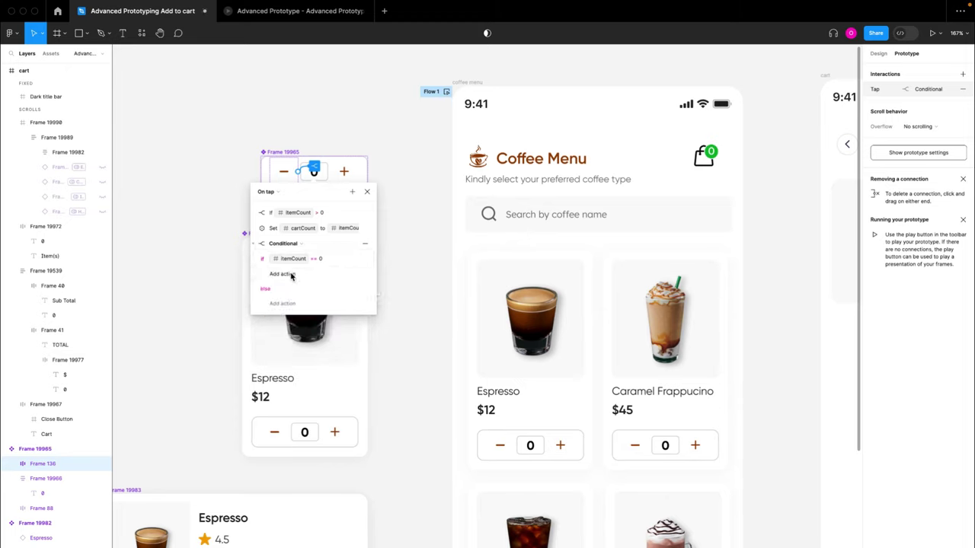
- Make the minus button's itemCount == 0 condition set the Added to cart variable to false, and close the interaction settings
click(291, 276)
click(299, 325)
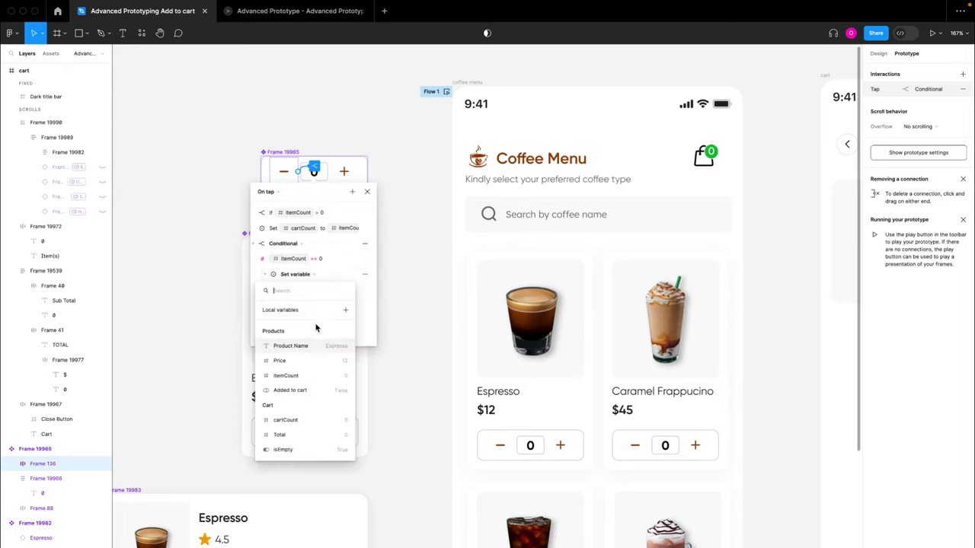
click(297, 391)
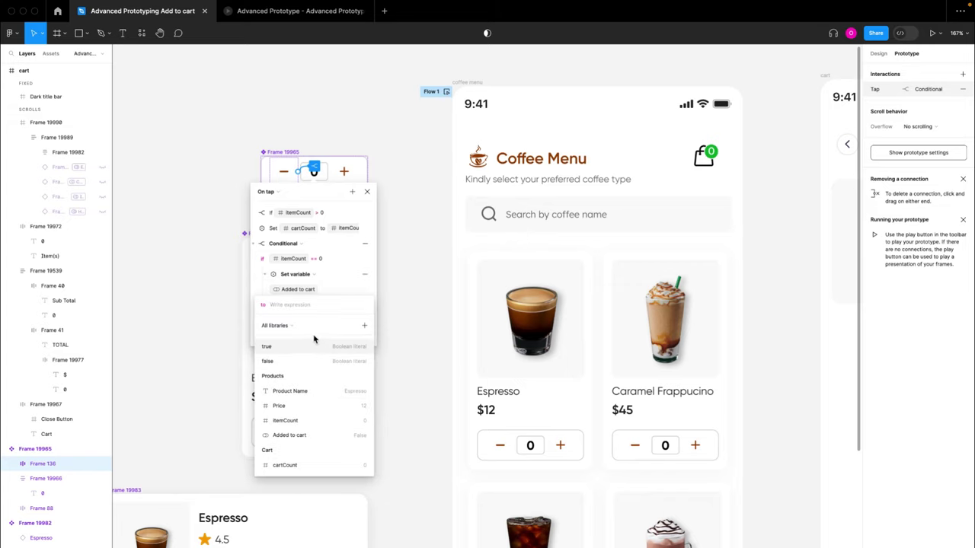
click(276, 362)
key(Return)
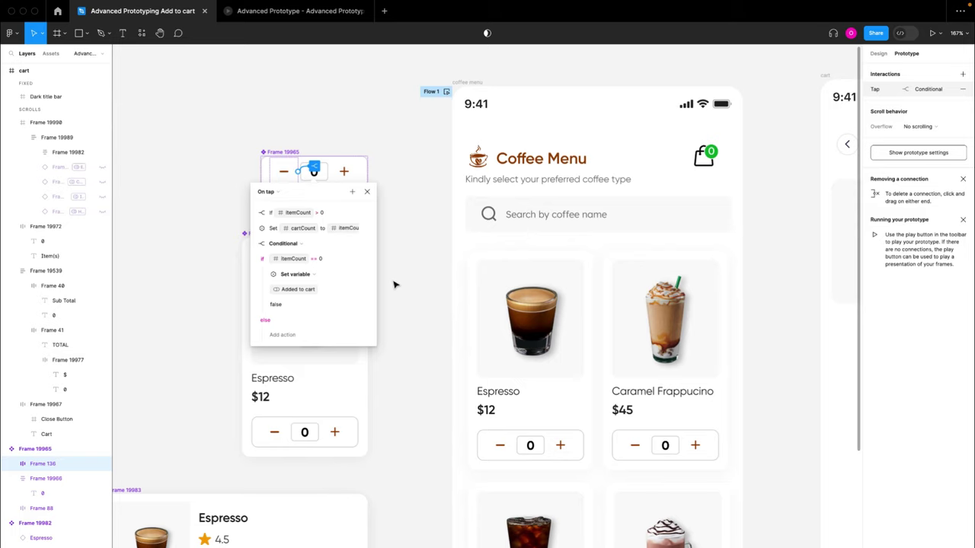
click(367, 191)
click(389, 190)
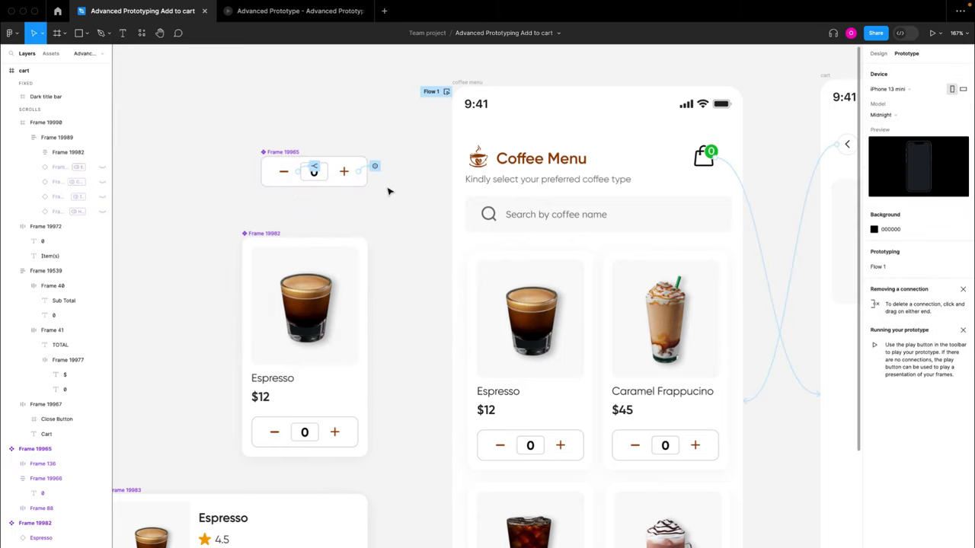
- Preview the prototype, add three Espressos and one Caramel Frappucino from the coffee menu, and open the cart
click(297, 11)
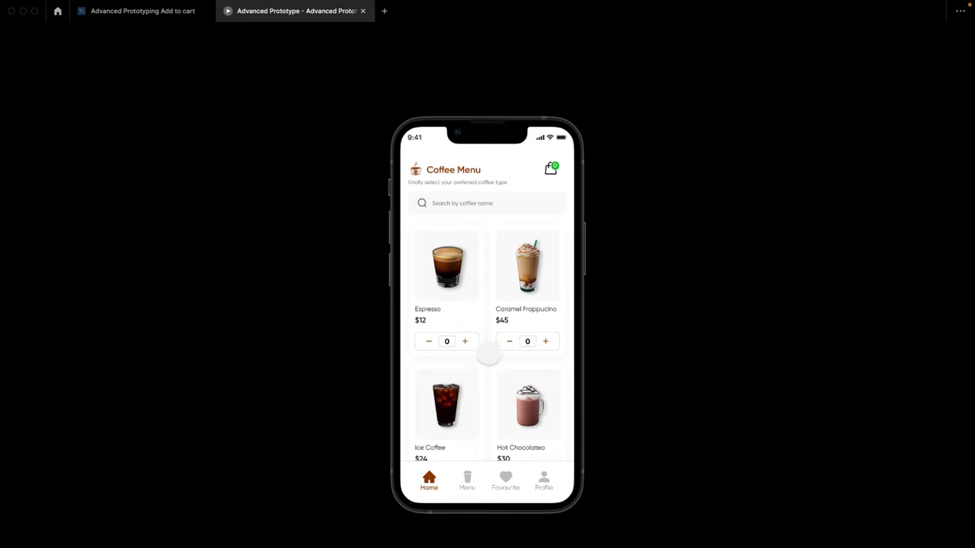
click(464, 341)
click(545, 342)
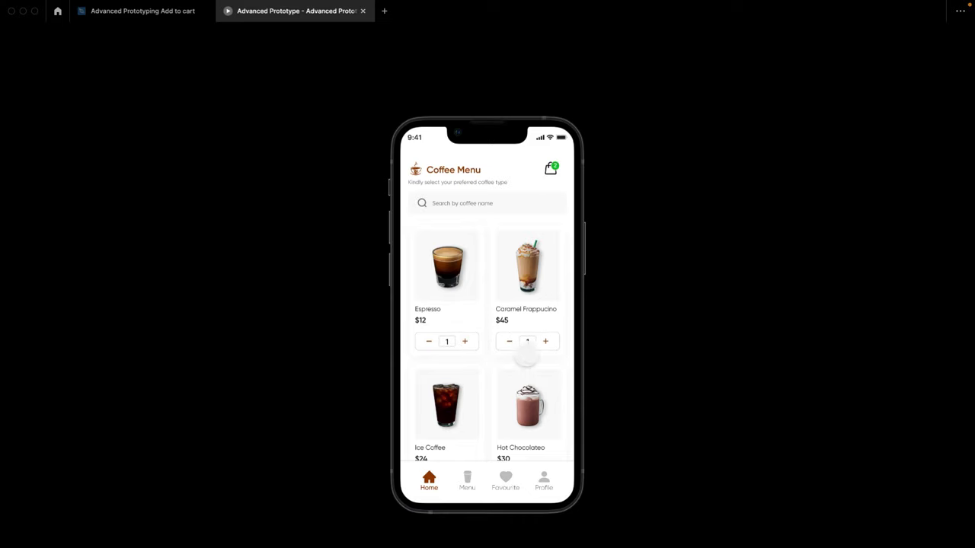
click(464, 341)
click(464, 341)
click(550, 170)
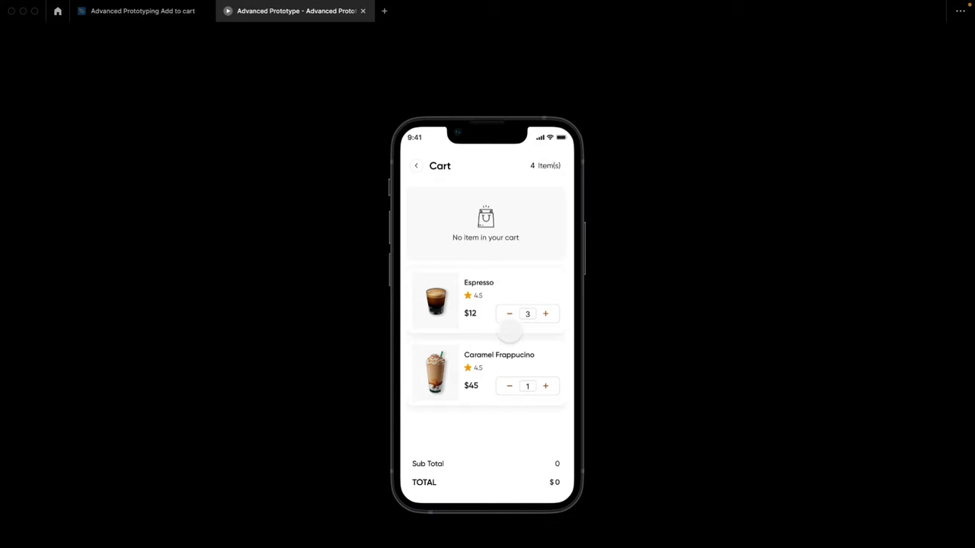
- Test the minus buttons in the cart preview by reducing the Espresso and Caramel Frappucino quantities to 0
click(509, 313)
click(509, 313)
click(509, 313)
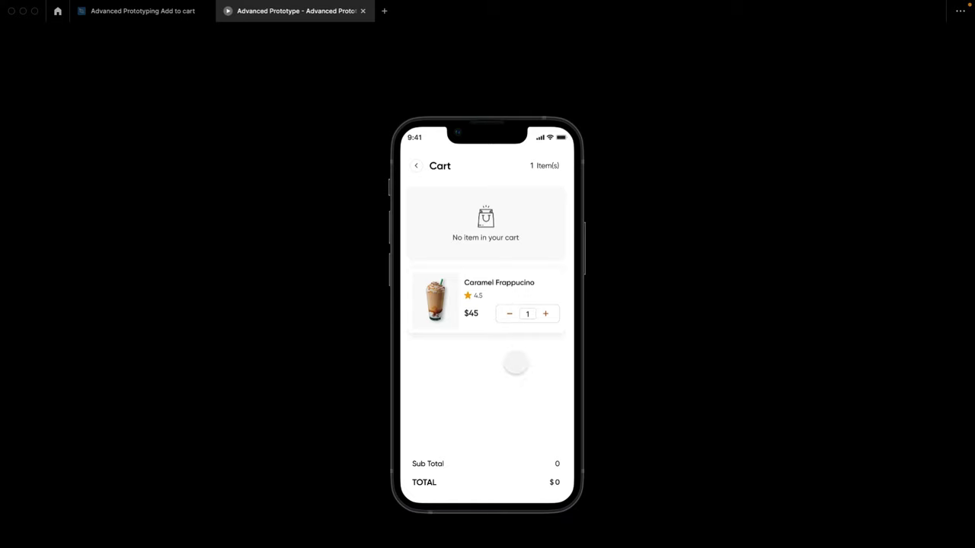
click(509, 314)
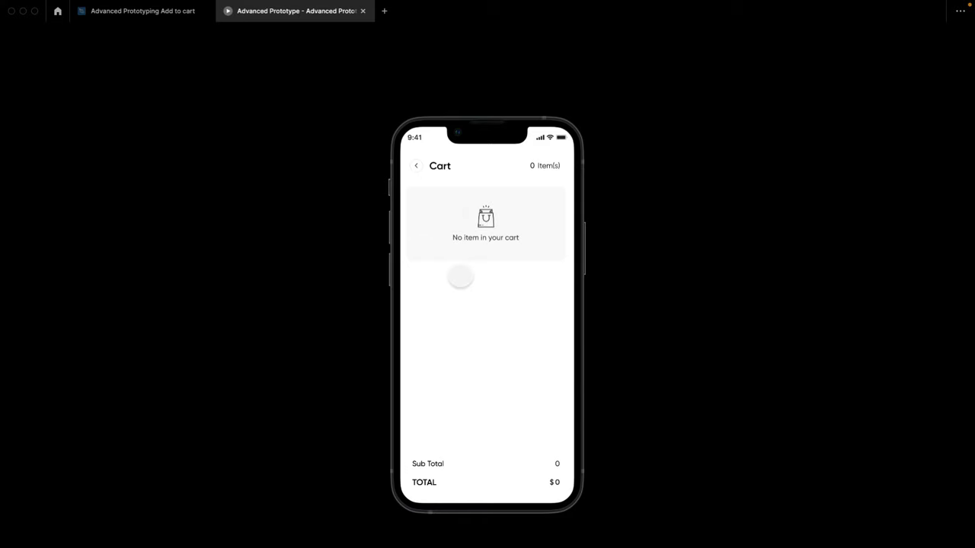
- Make the plus button's itemCount > 0 condition in Frame 19965 also set isEmpty to false, and close the interaction settings
click(148, 14)
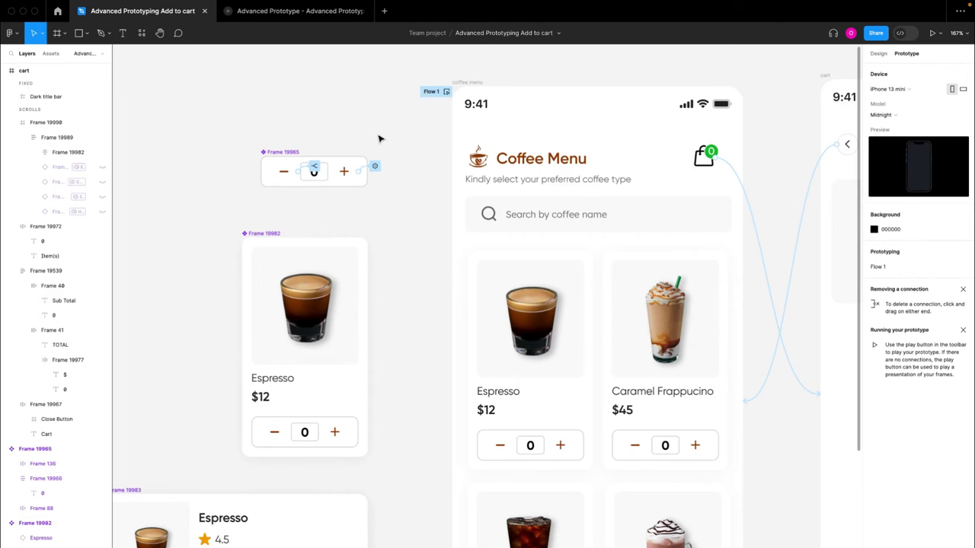
click(374, 167)
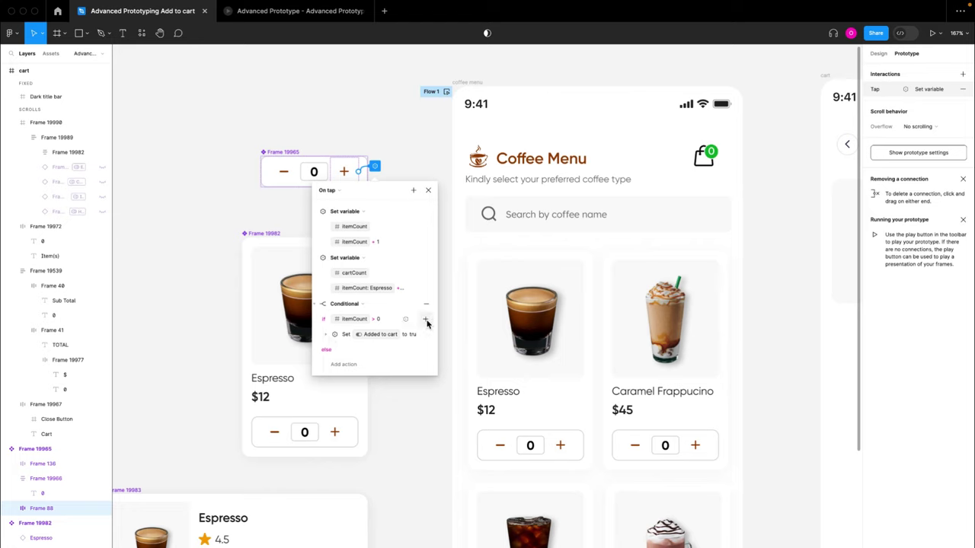
click(427, 323)
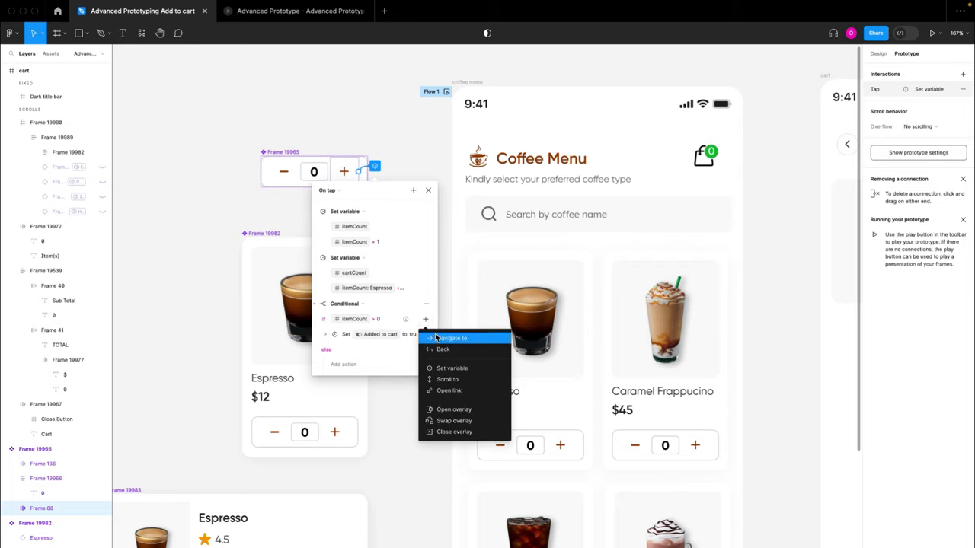
click(445, 370)
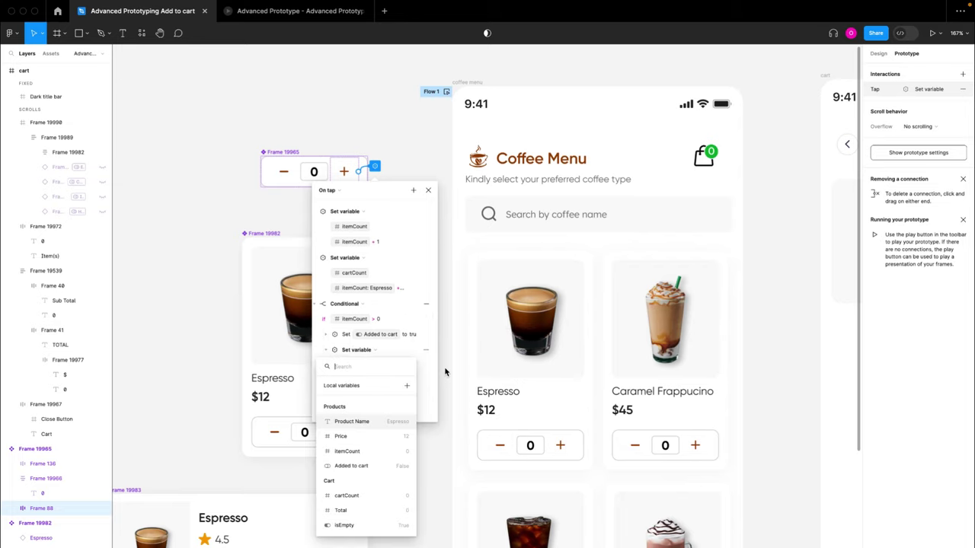
click(355, 525)
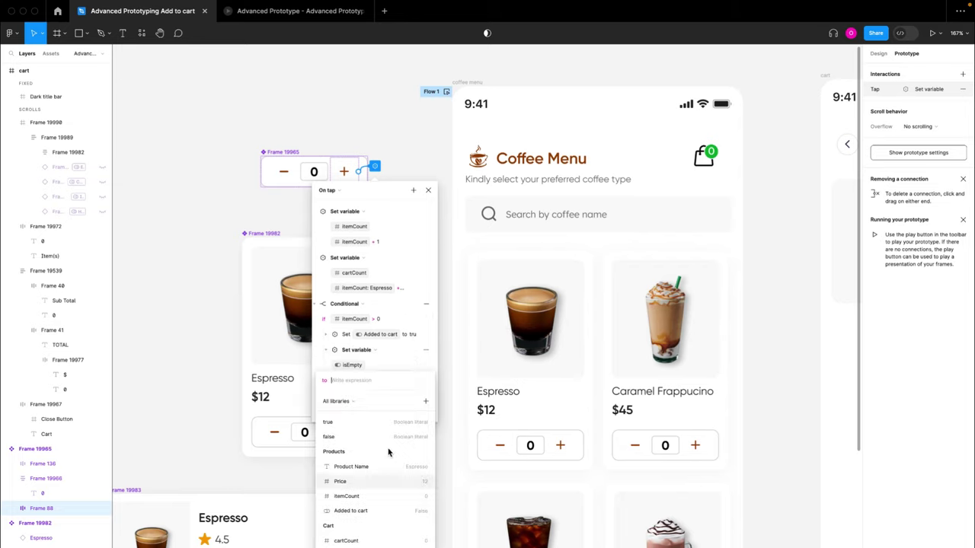
click(340, 440)
click(390, 366)
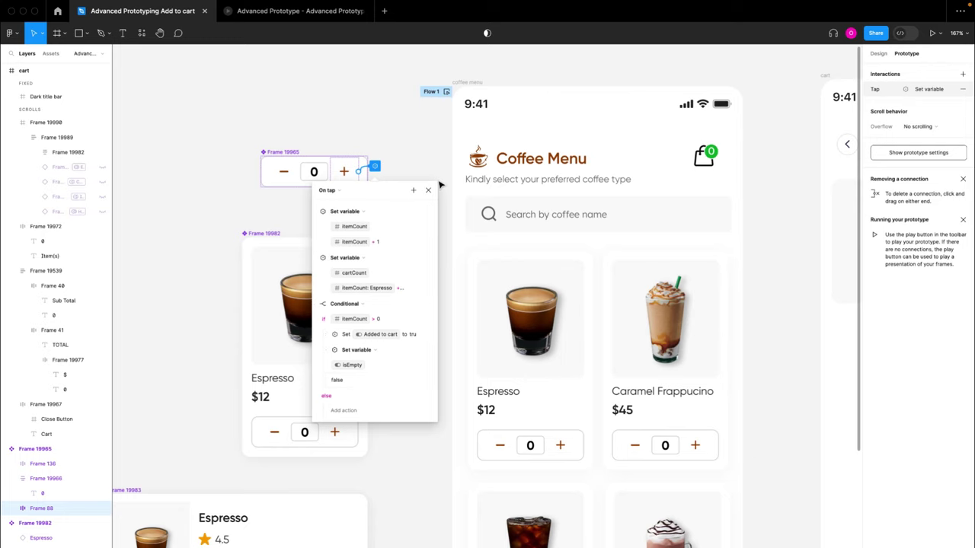
scroll(439, 185, right, 5)
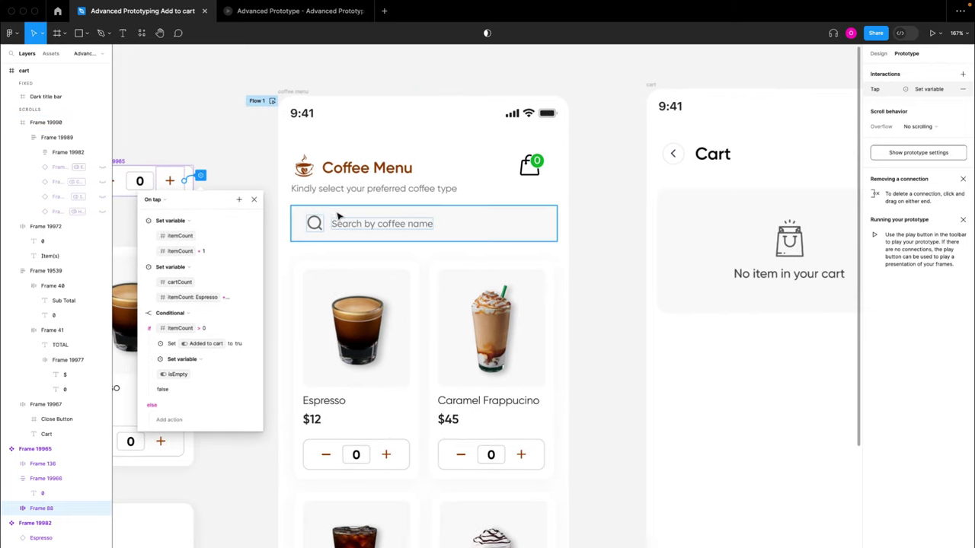
click(254, 199)
- Restart the preview and compare the empty cart with the cart after adding two Espressos and three Caramel Frappucinos
click(272, 22)
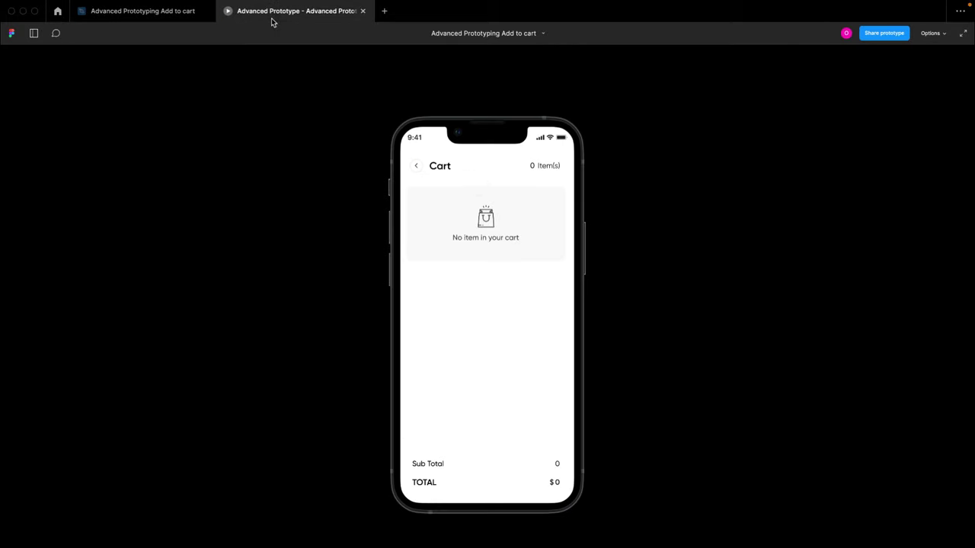
key(r)
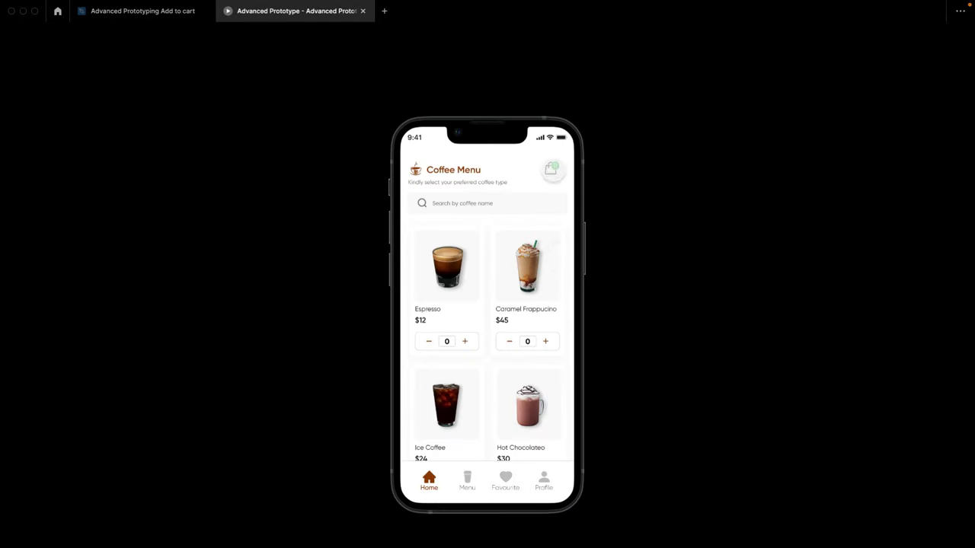
click(551, 168)
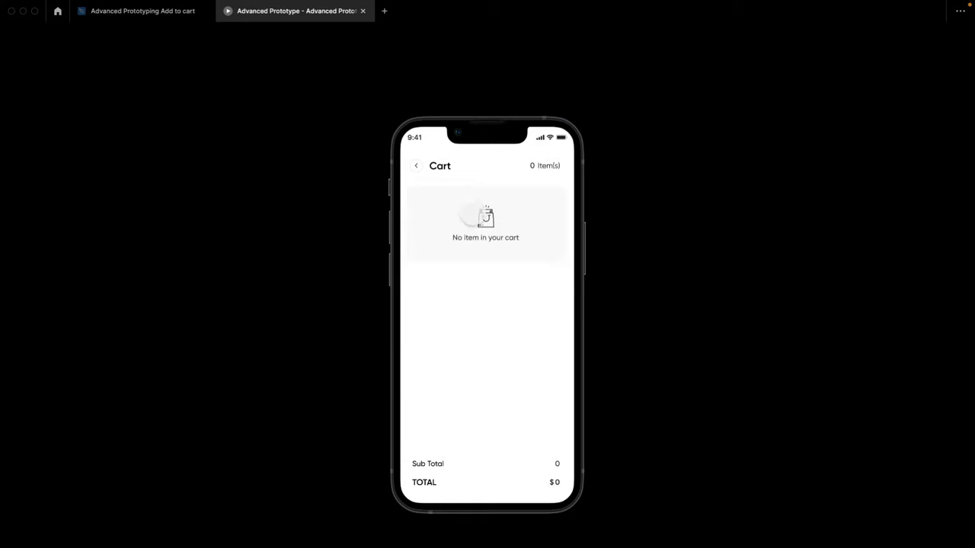
click(417, 166)
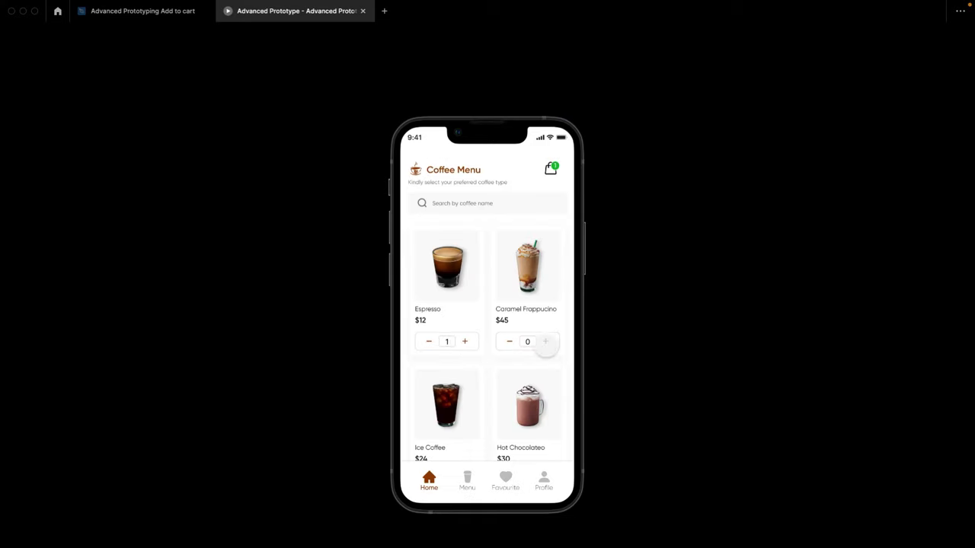
click(545, 341)
click(465, 342)
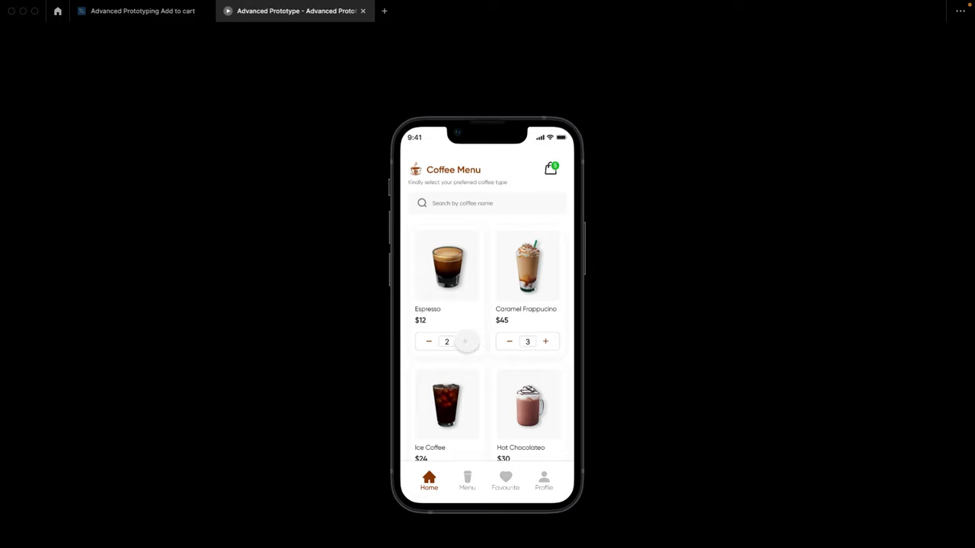
click(550, 168)
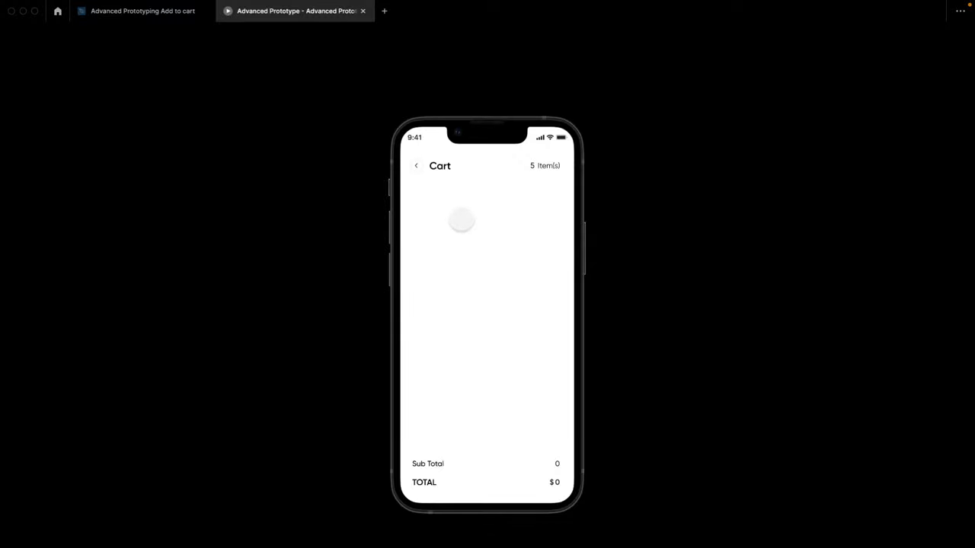
- Return to the design file and review the On tap actions of the plus button in Frame 19965
click(145, 10)
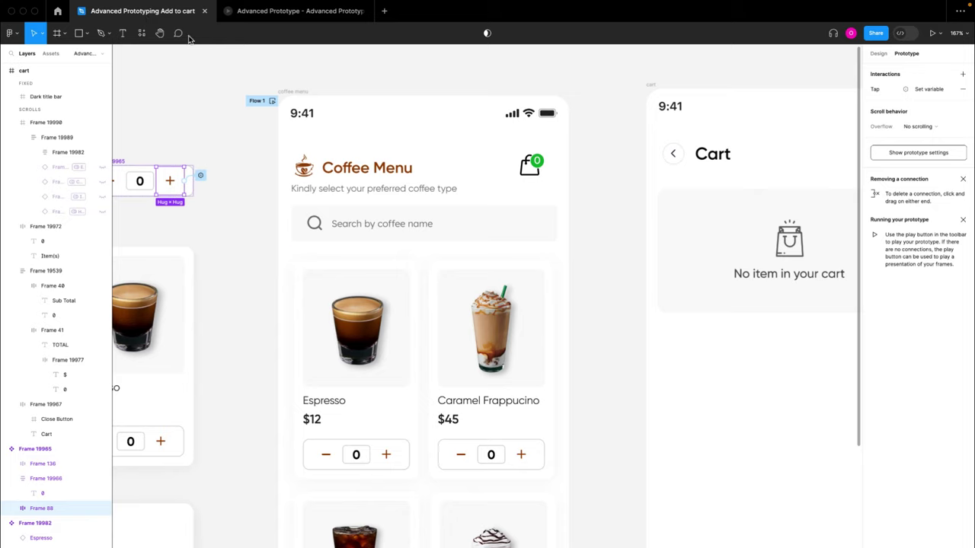
click(200, 176)
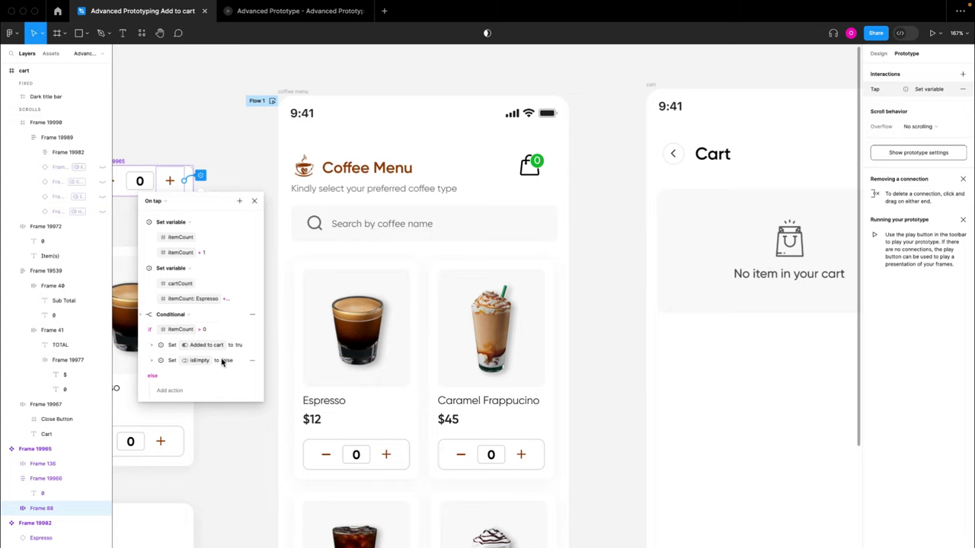
click(254, 200)
- Detach the isEmpty variable from the layer visibility of Frame 19989 in the cart frame
scroll(616, 224, right, 4)
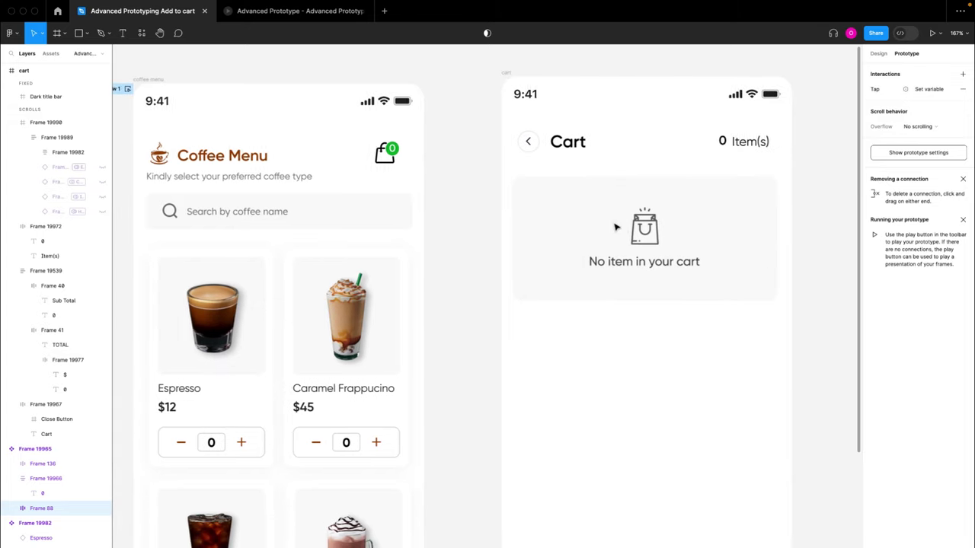
scroll(616, 227, right, 1)
click(633, 242)
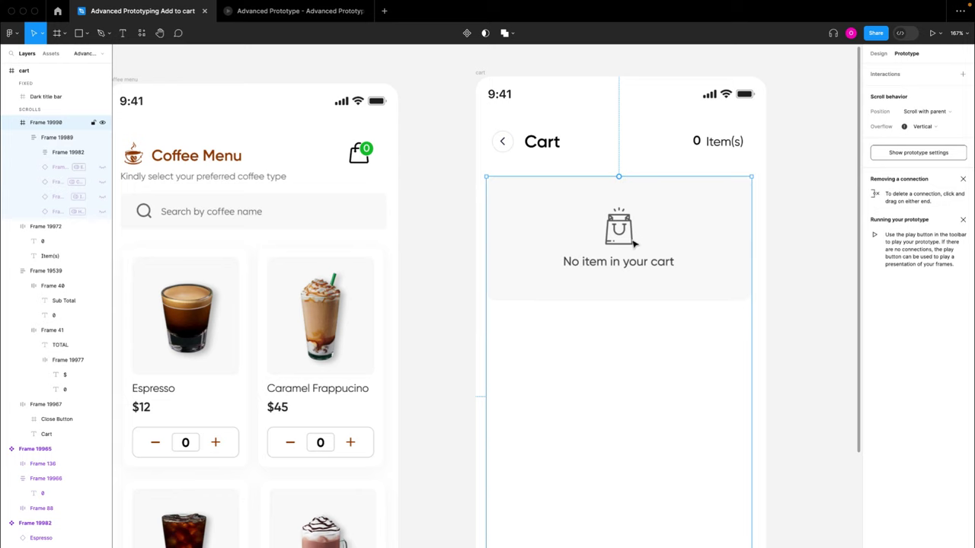
scroll(634, 243, down, 4)
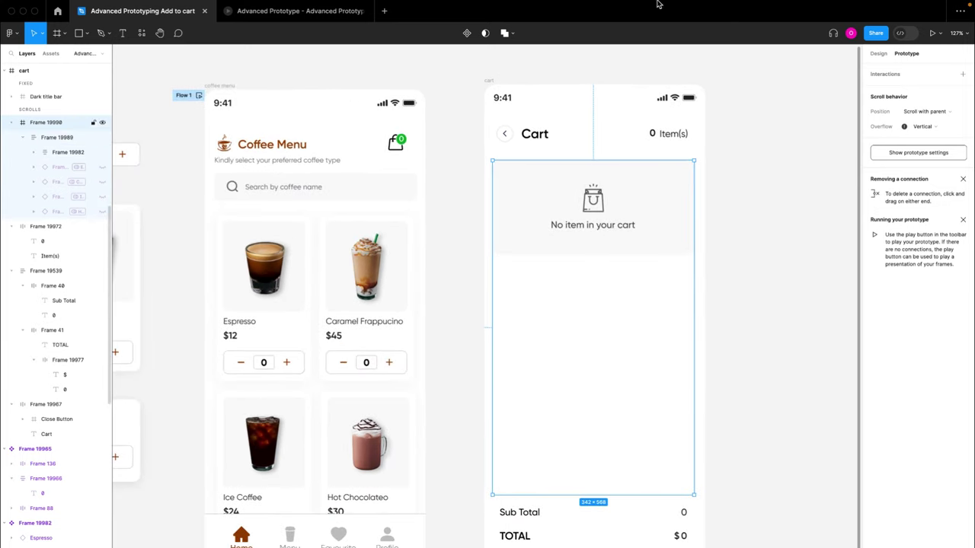
click(877, 53)
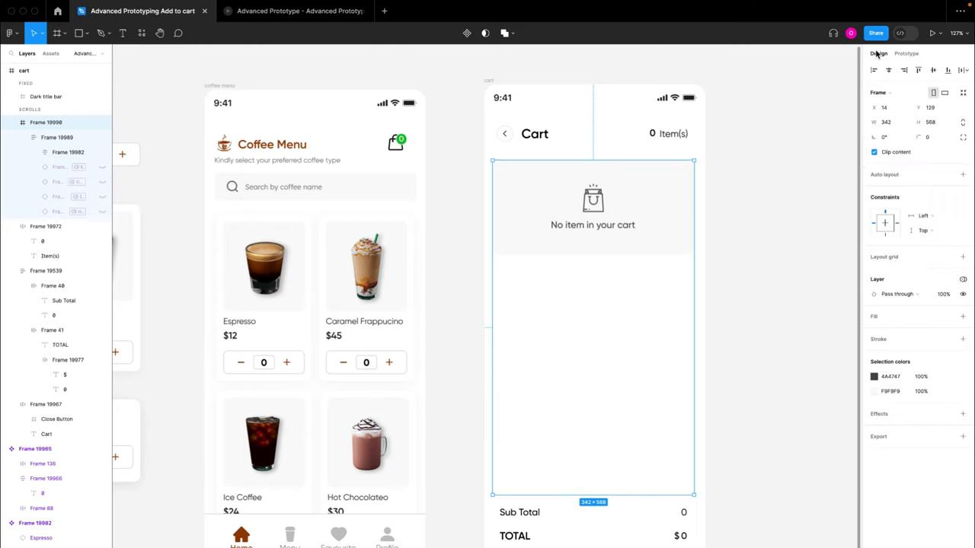
click(906, 55)
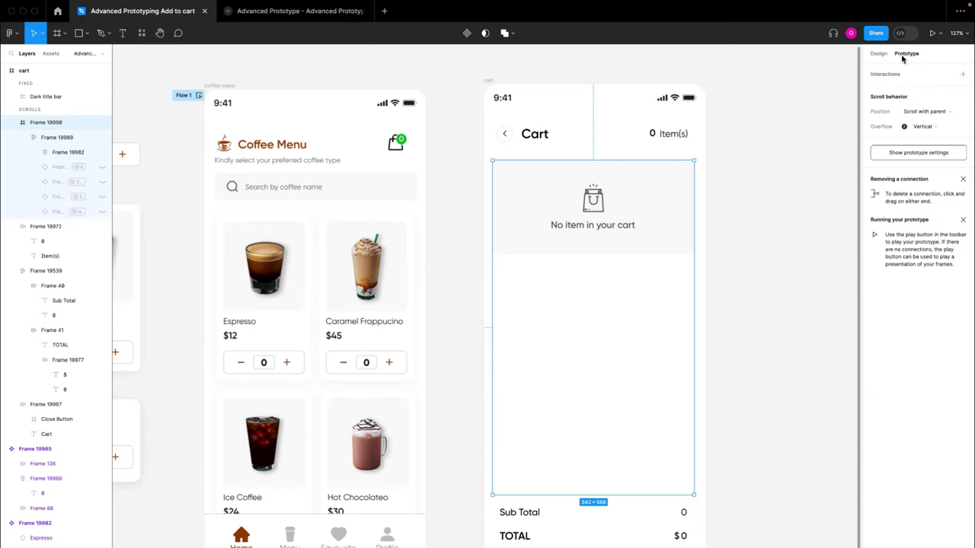
click(878, 53)
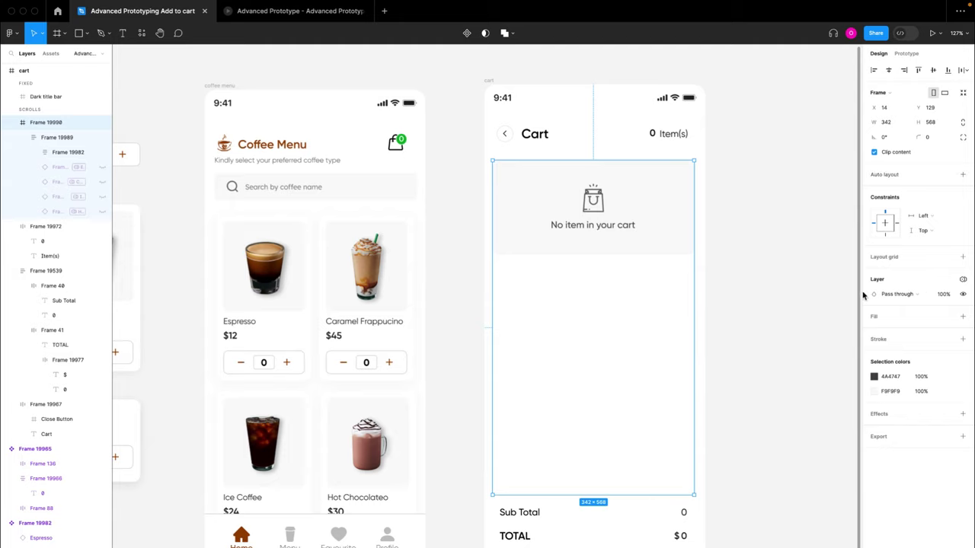
click(34, 138)
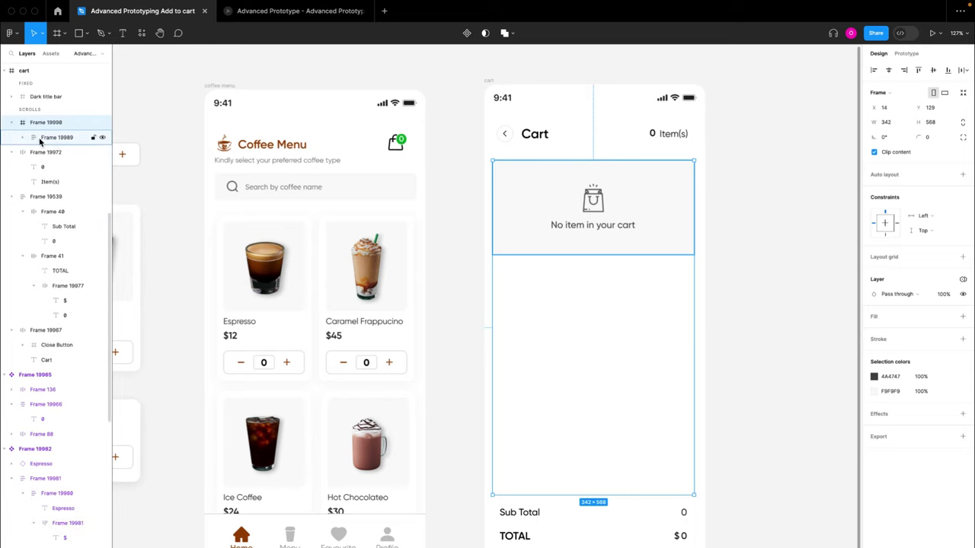
click(55, 141)
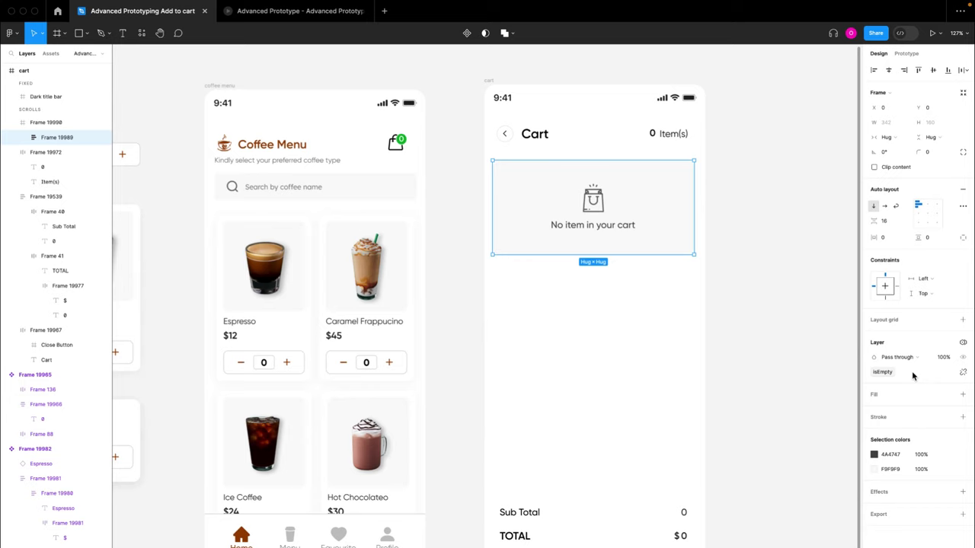
click(962, 372)
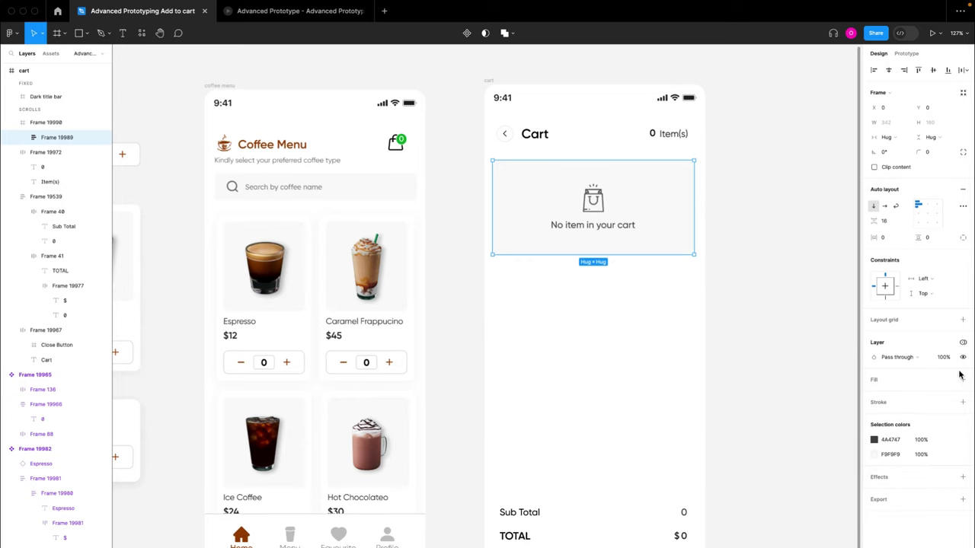
- Rename the "No item in your cart" frame as isempty and check the layer settings of its parent, Frame 19989
double_click(573, 209)
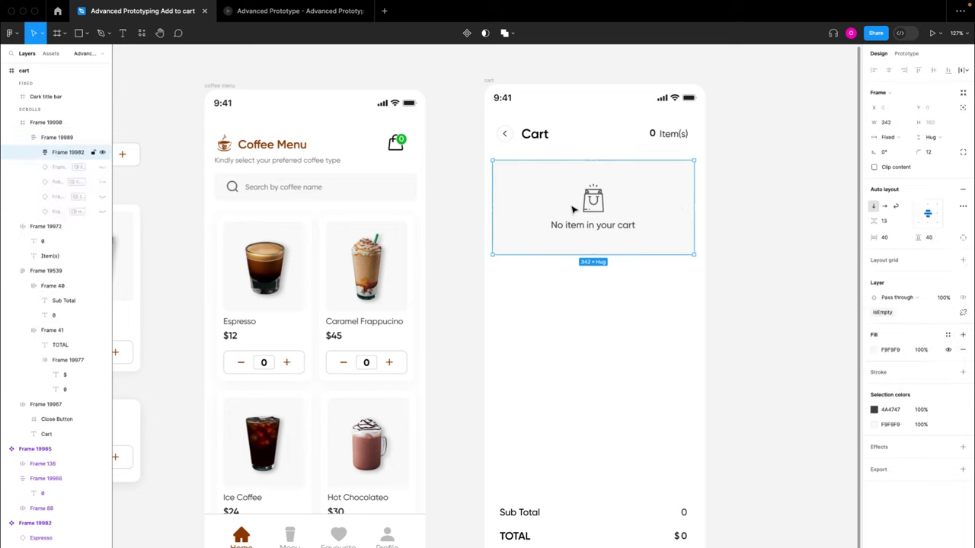
right_click(66, 158)
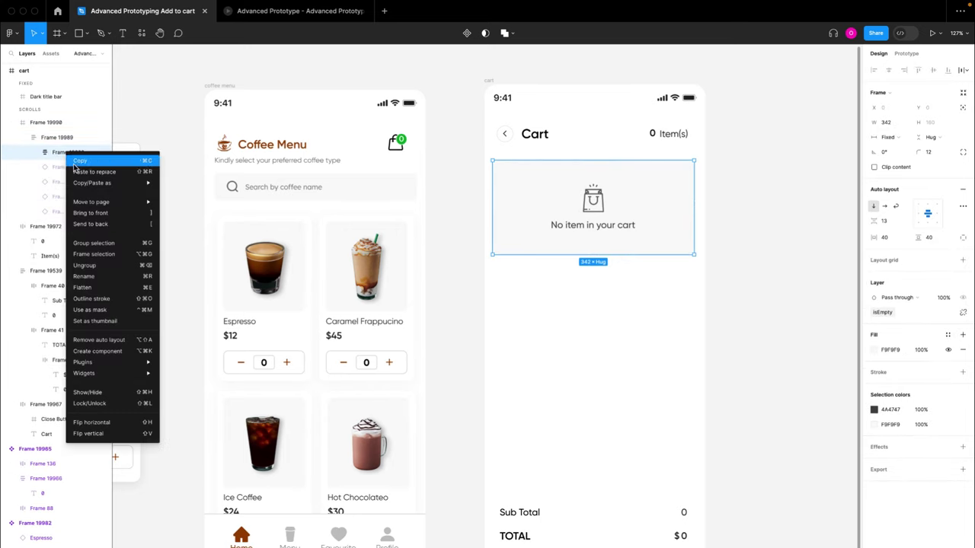
click(98, 276)
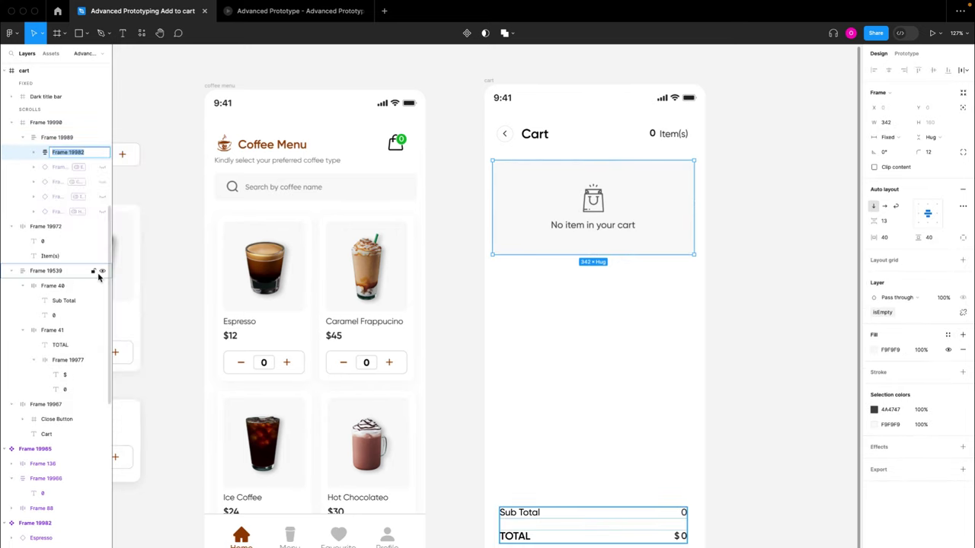
text(isempty)
key(Return)
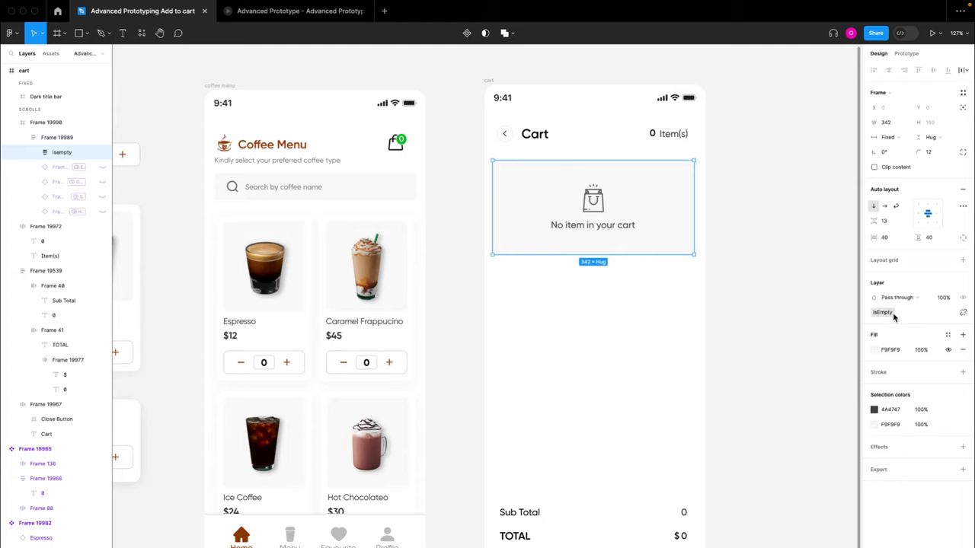
click(796, 298)
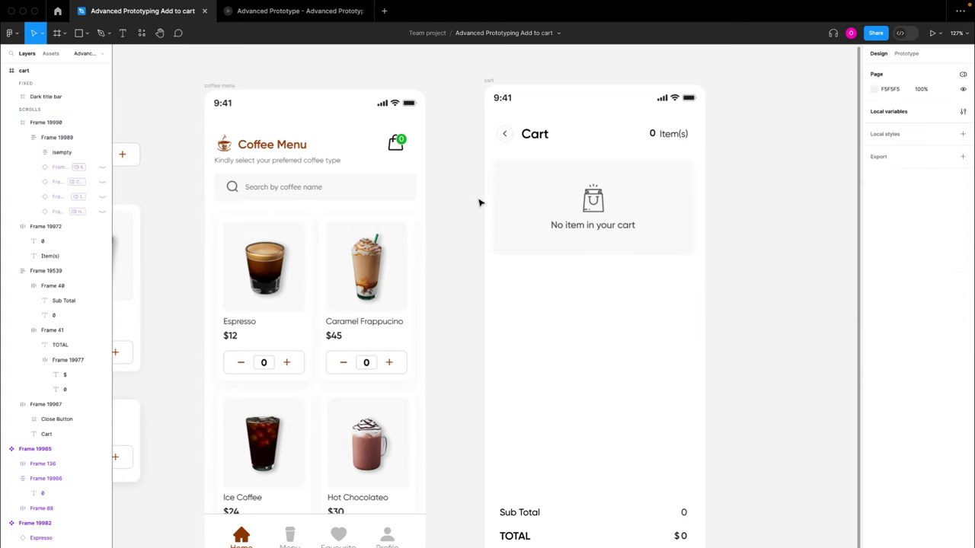
scroll(479, 202, left, 2)
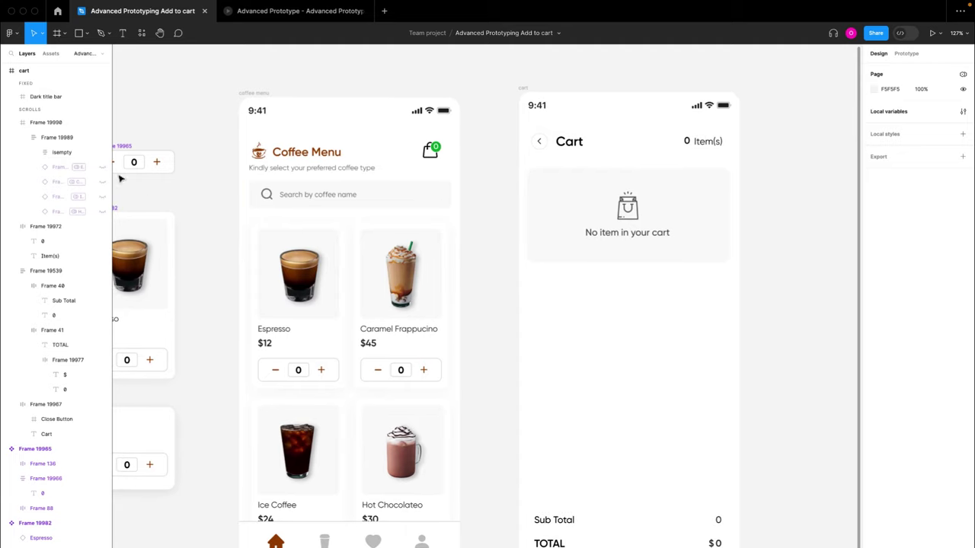
click(66, 137)
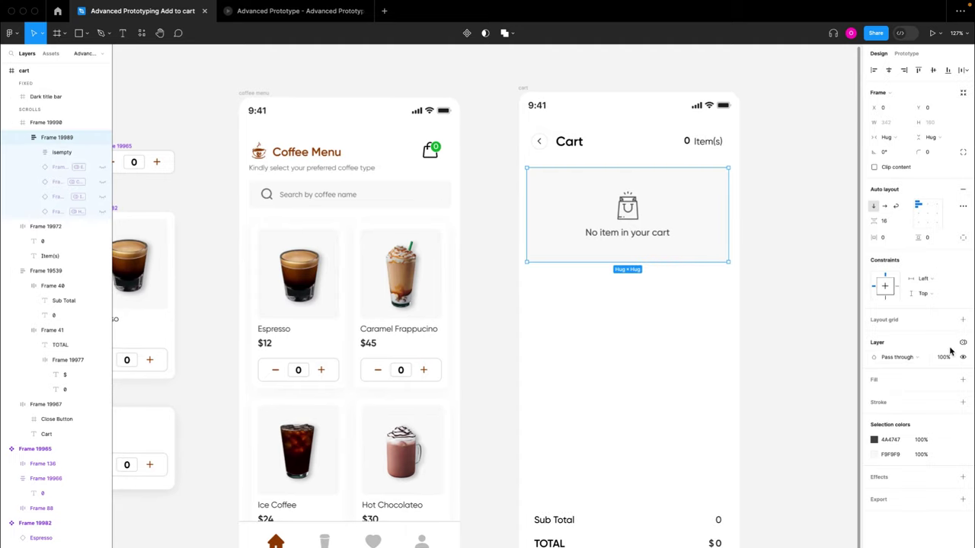
click(803, 296)
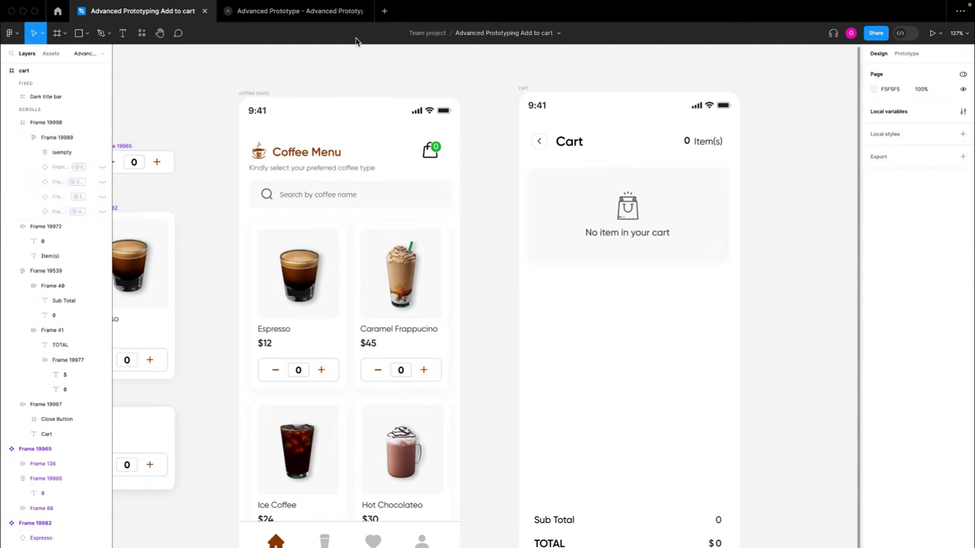
- Test the cart in the preview with one Espresso and one Caramel Frappucino, and again after restarting with no items
click(313, 12)
click(434, 176)
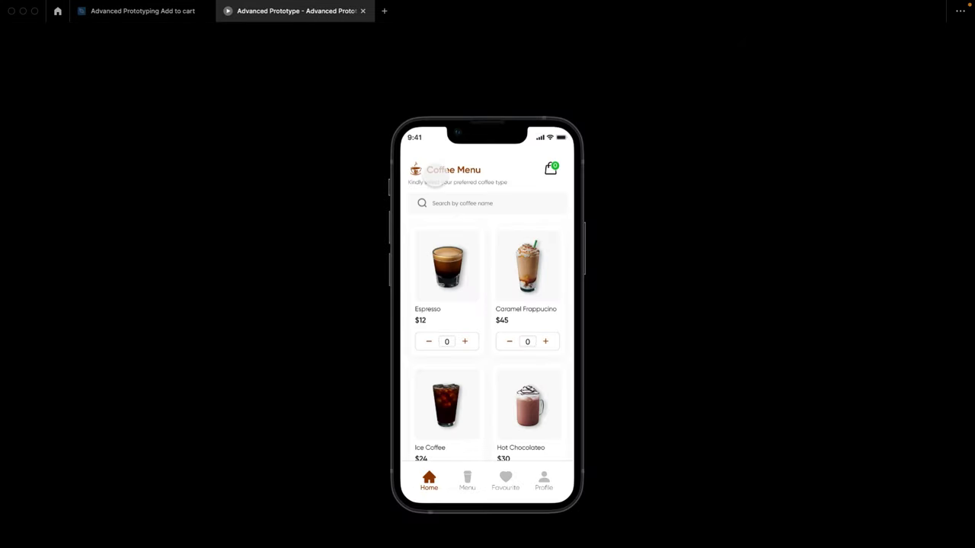
click(465, 341)
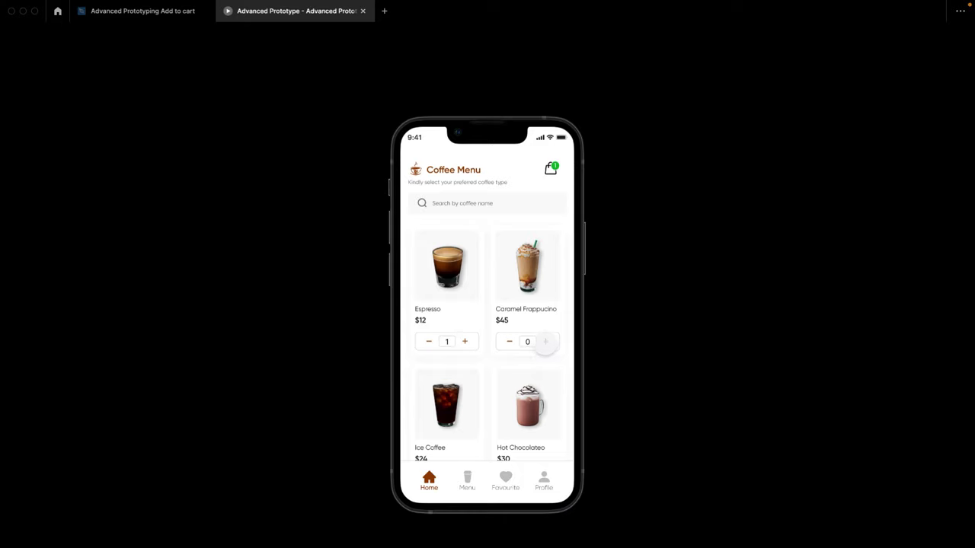
click(544, 341)
click(551, 169)
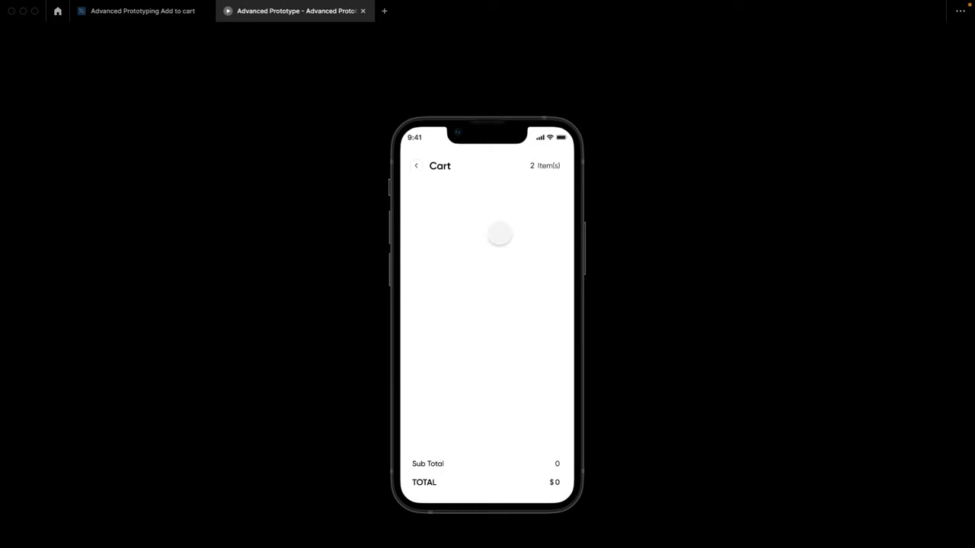
key(r)
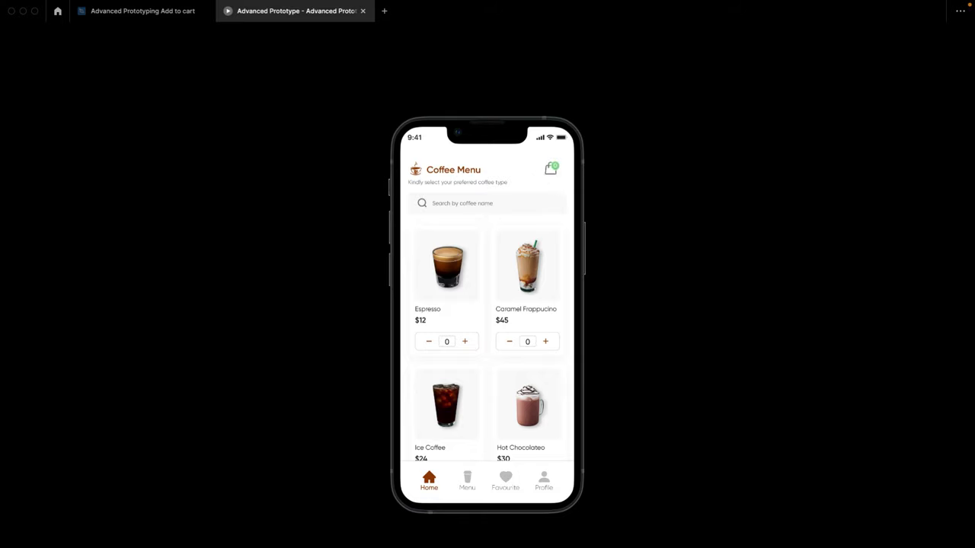
click(550, 169)
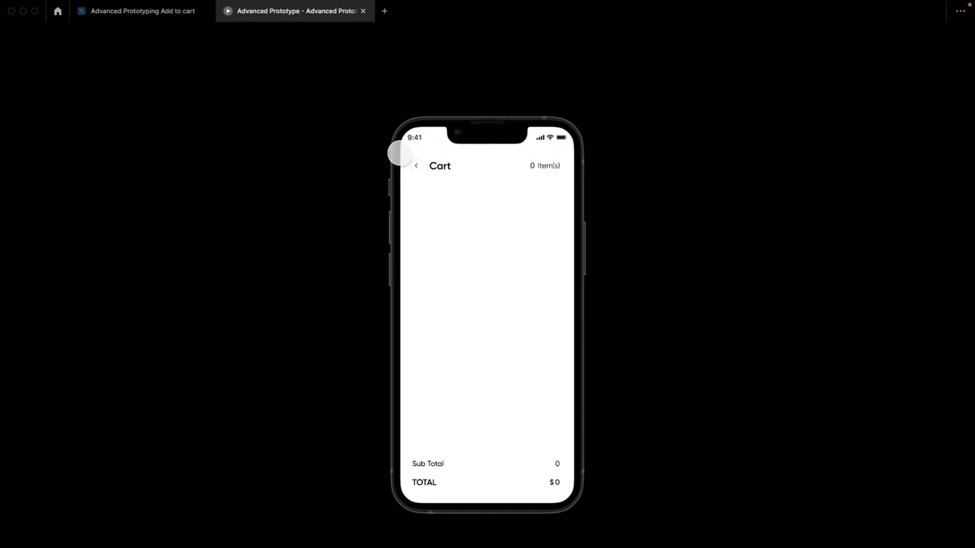
- Close the old preview, launch a fresh one from the design file and open the cart without any items
click(362, 11)
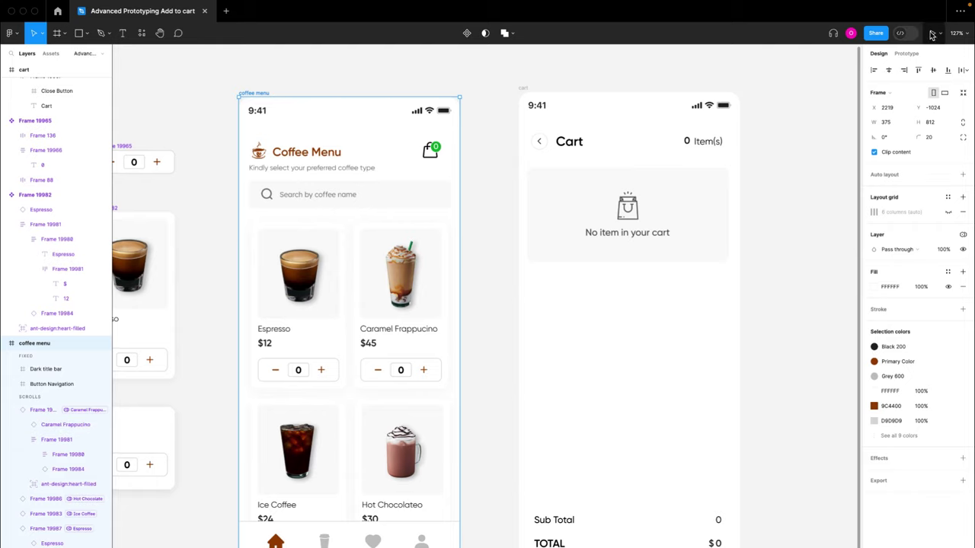
click(727, 171)
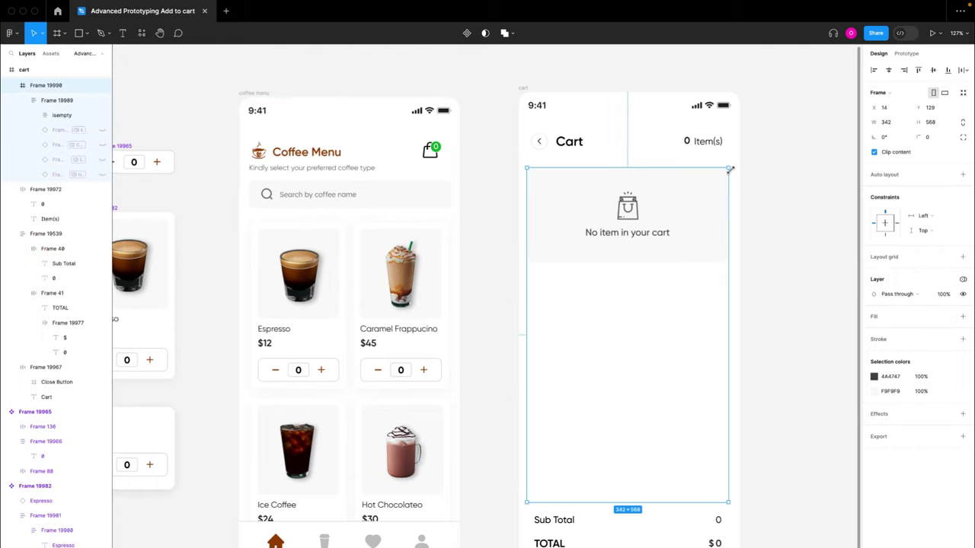
click(752, 162)
click(933, 33)
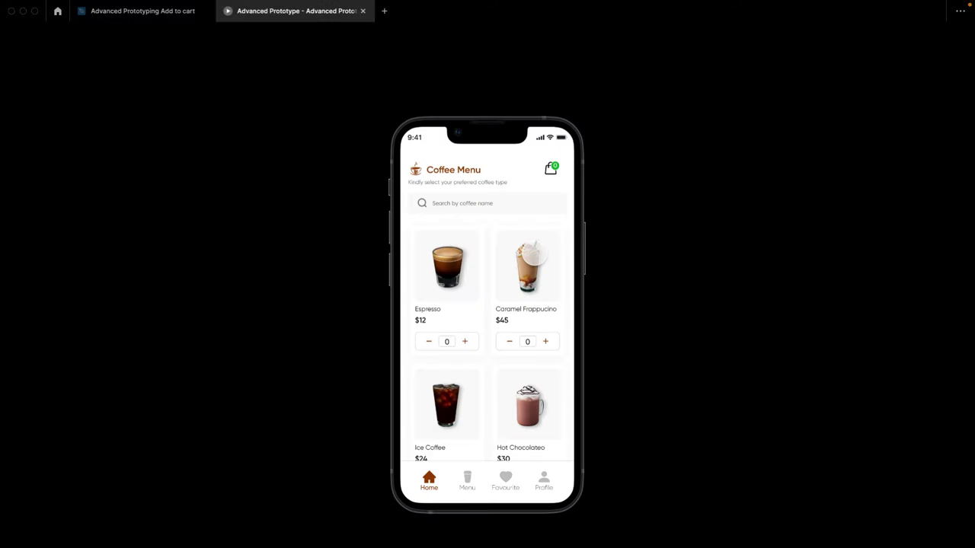
click(552, 171)
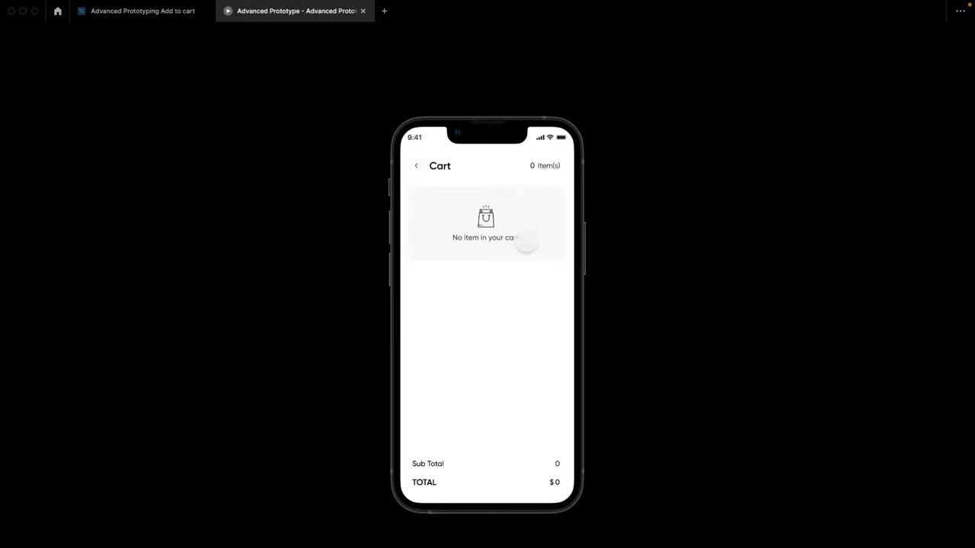
- Return to the coffee menu in the preview, add one Espresso and one Caramel Frappucino, and open the cart
click(418, 167)
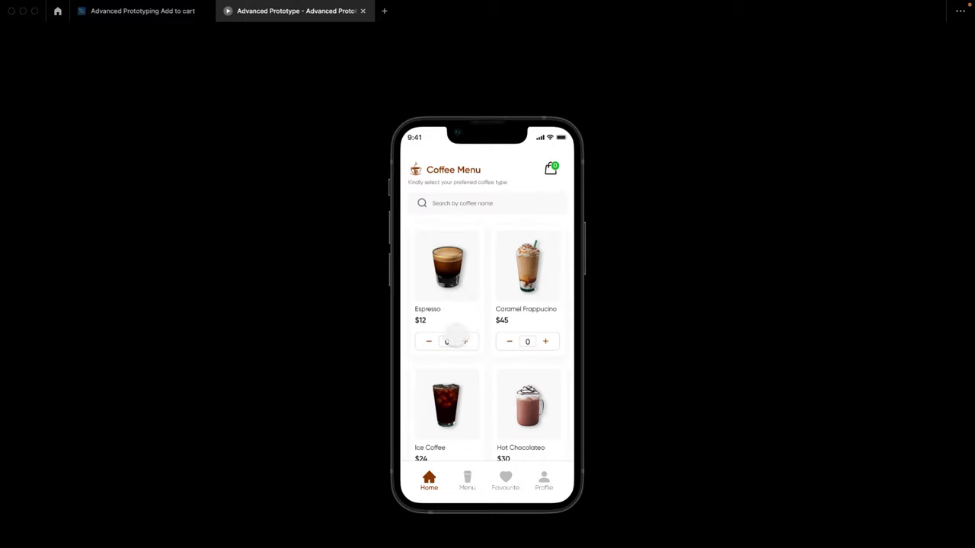
click(465, 342)
click(546, 341)
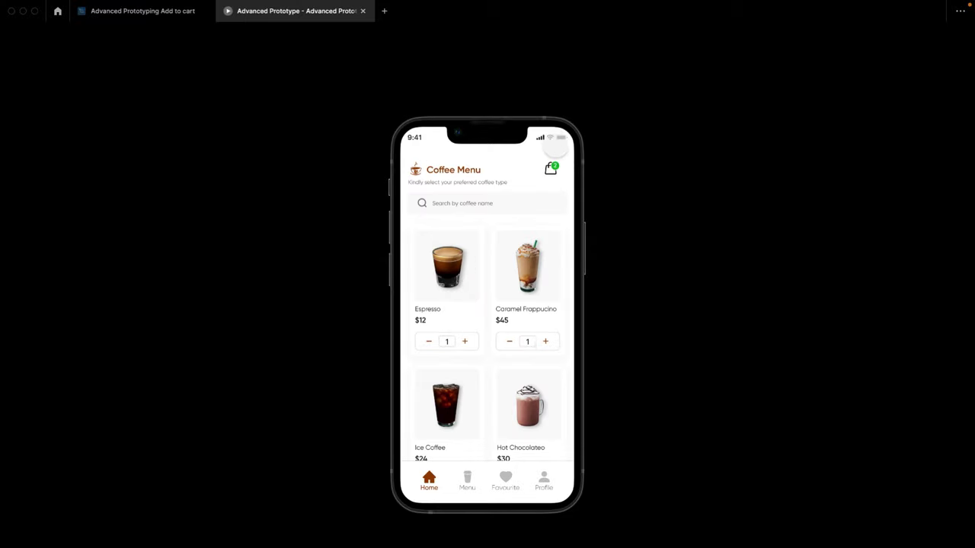
click(551, 168)
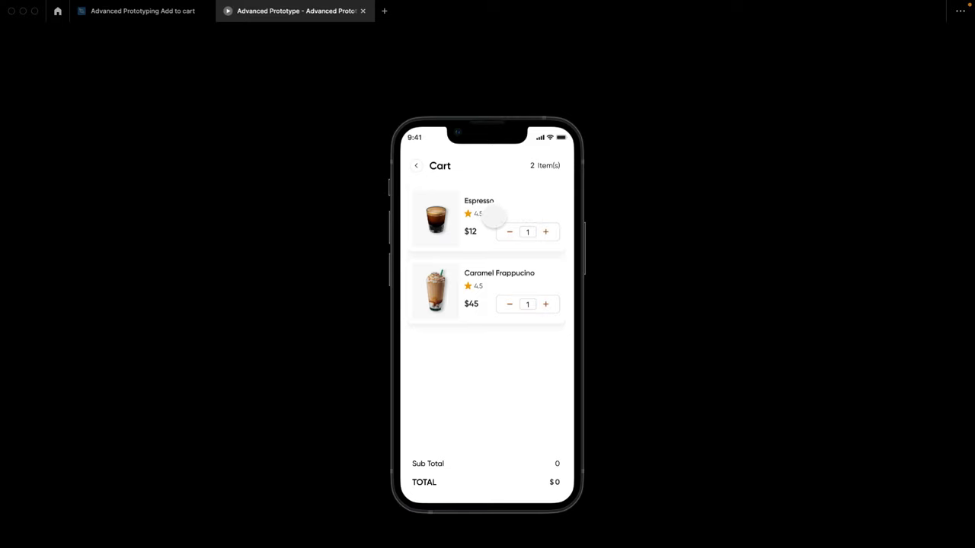
- Return to the design file and compare the layer visibility settings of the isempty frame and its parent, Frame 19989
click(152, 16)
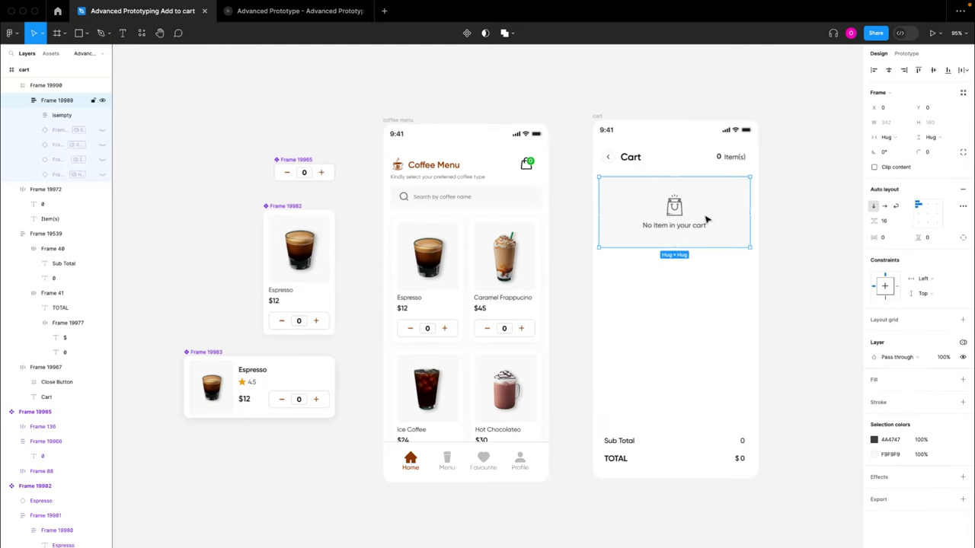
click(706, 221)
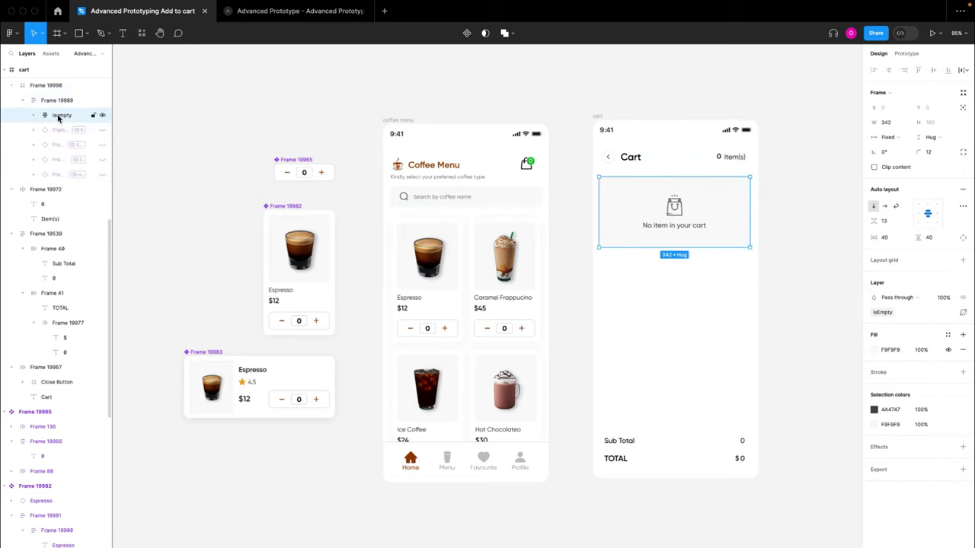
click(53, 88)
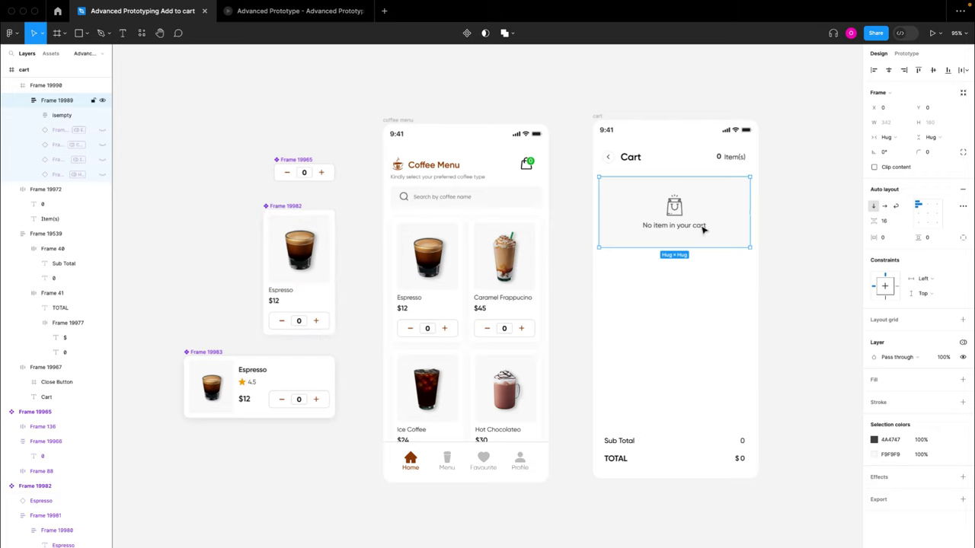
click(776, 241)
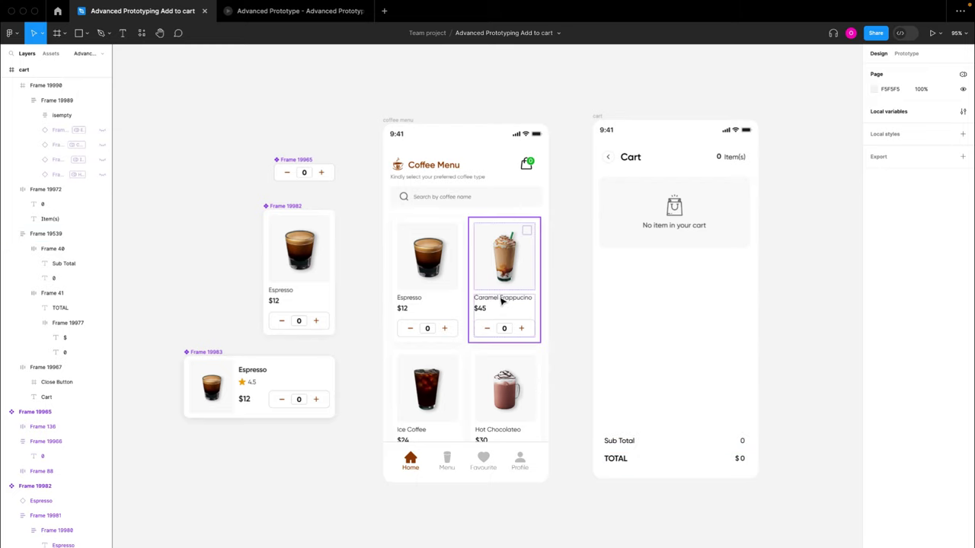
- Open the tap interaction of the plus button in the Frame 19965 component and collapse its conditional action
scroll(502, 299, right, 2)
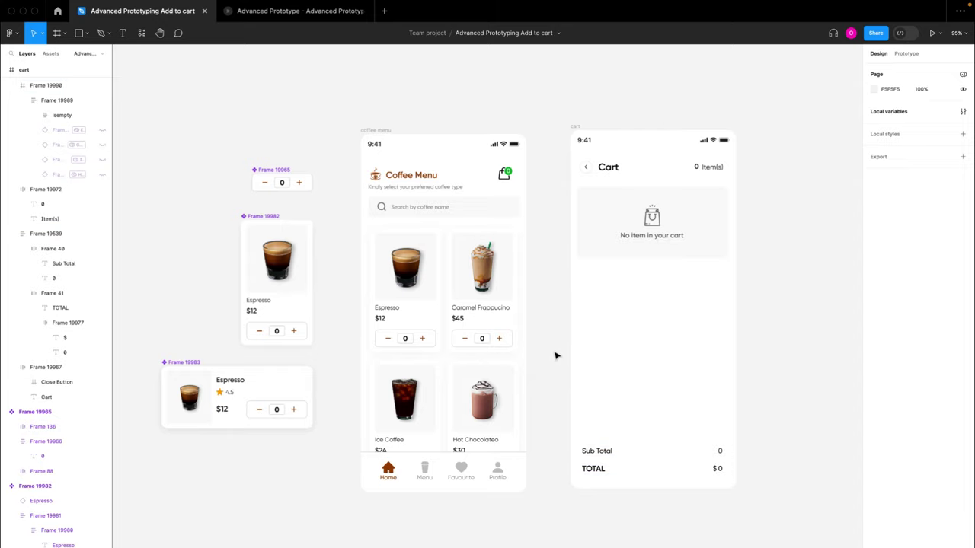
key(shift+e)
scroll(777, 164, down, 1)
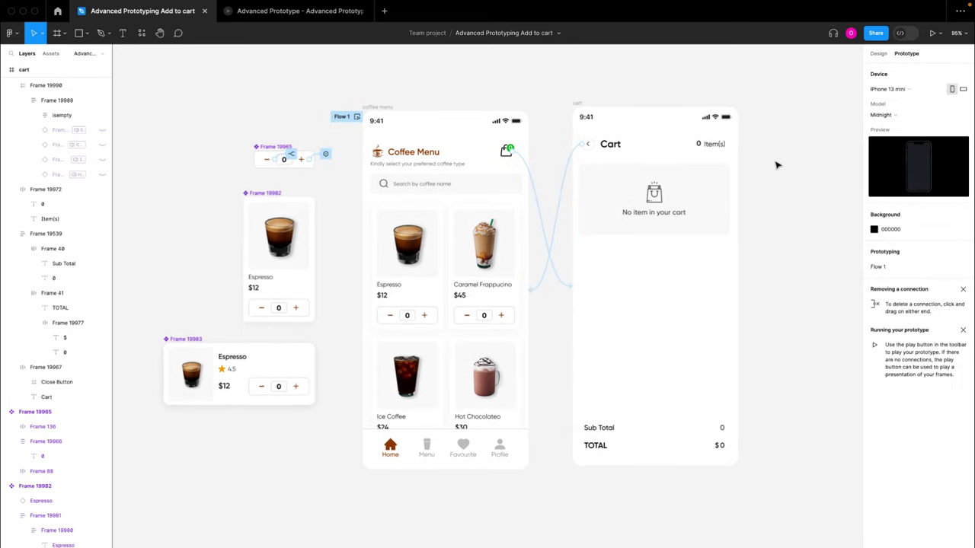
click(301, 163)
scroll(303, 166, up, 5)
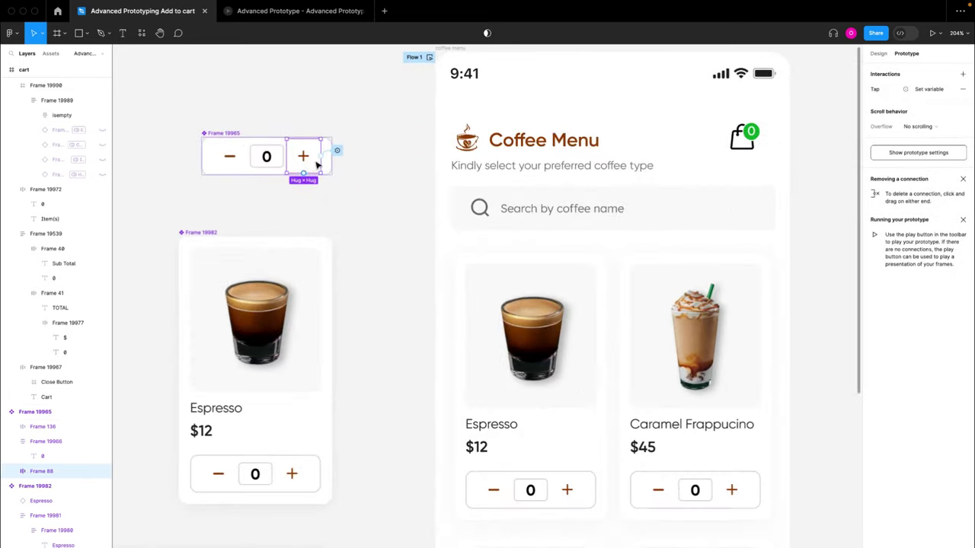
scroll(383, 175, down, 5)
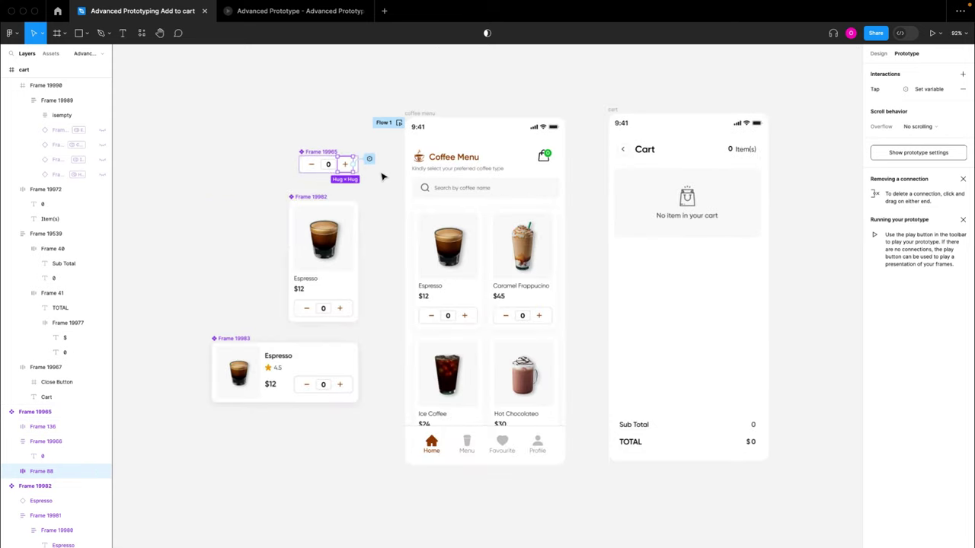
scroll(326, 167, up, 2)
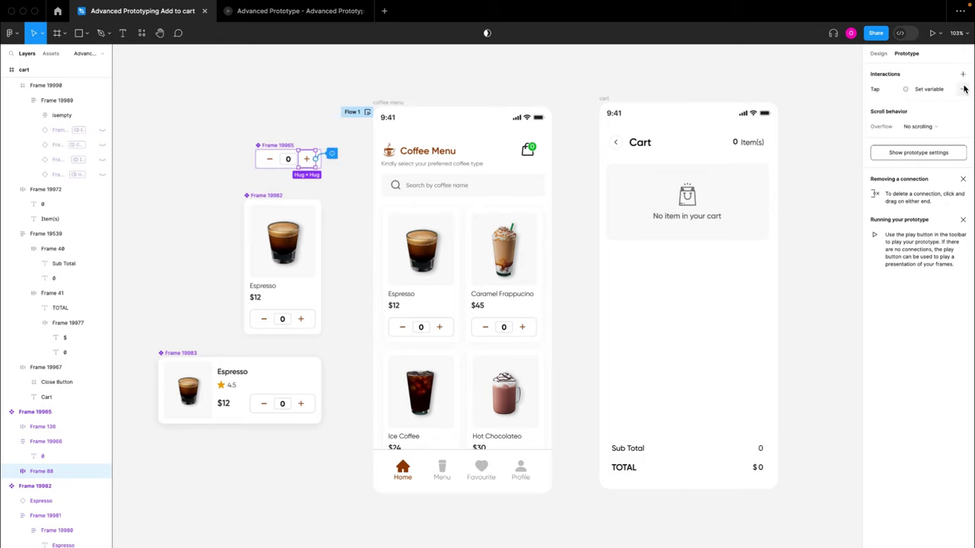
click(930, 89)
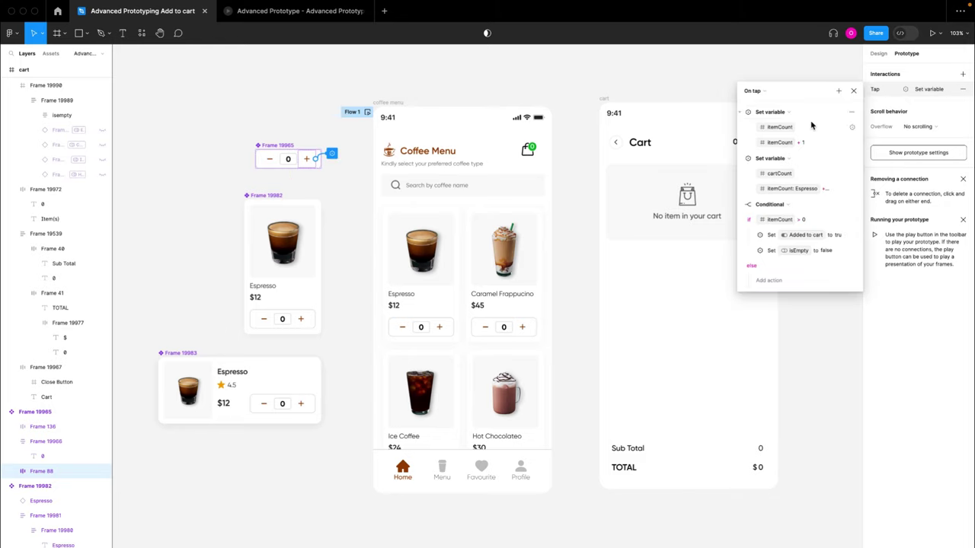
click(748, 206)
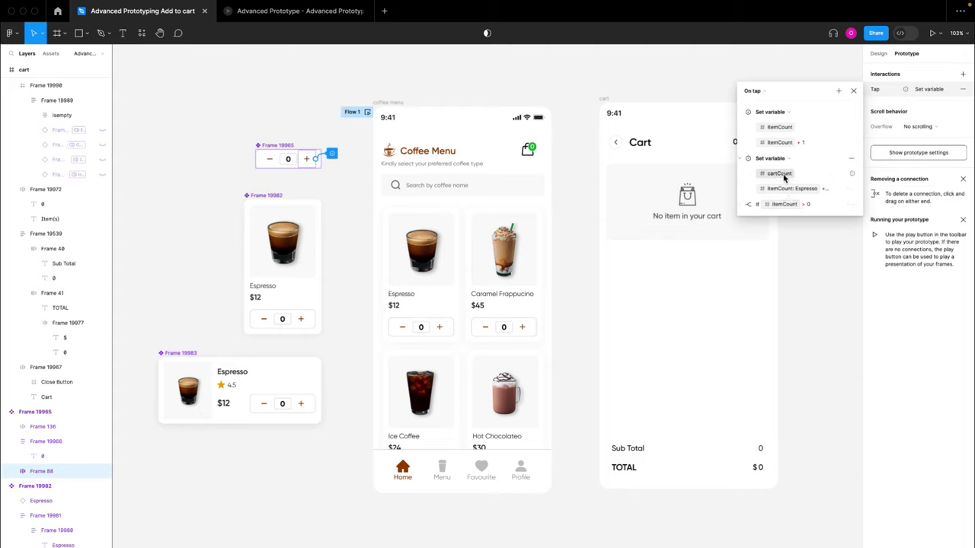
- Review the cartCount expression and add a Set variable action for Total to the same tap interaction
click(812, 190)
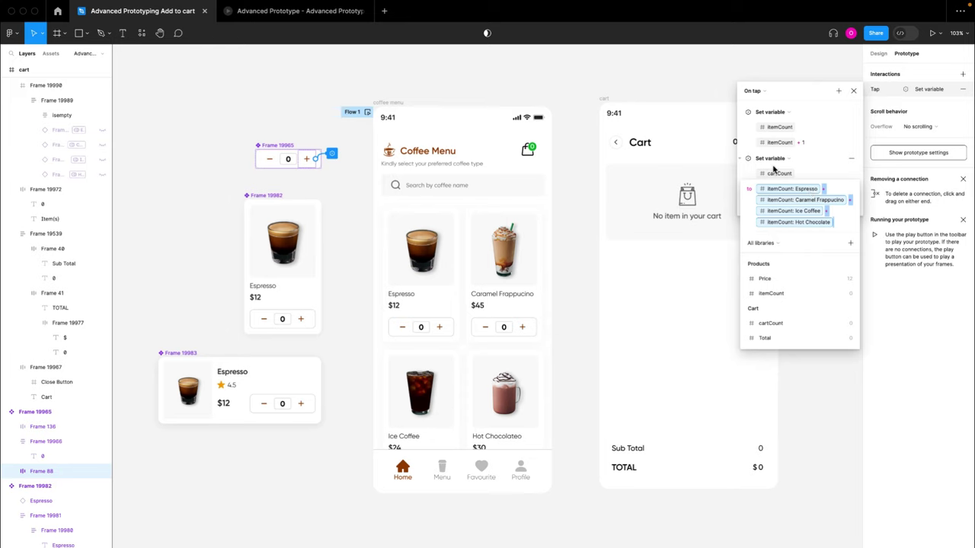
click(742, 163)
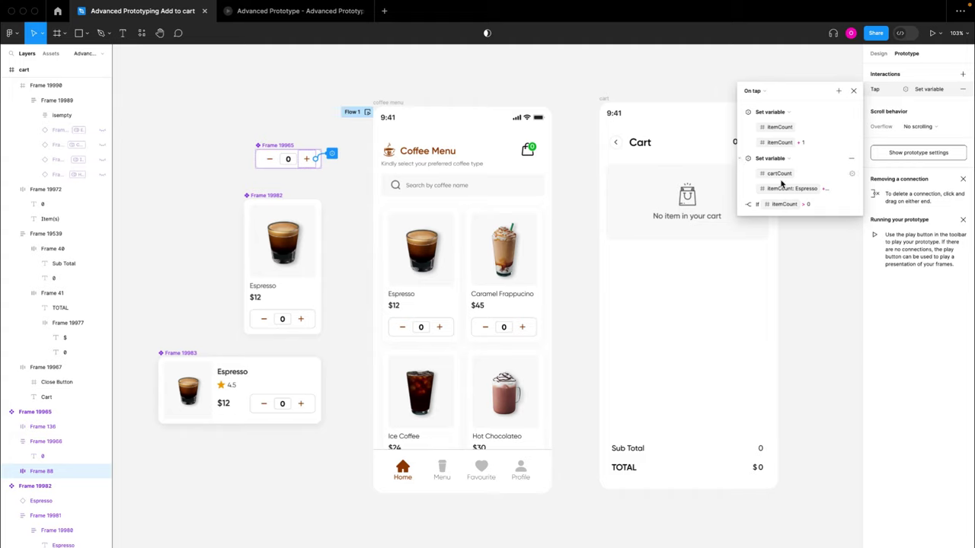
click(838, 92)
click(853, 141)
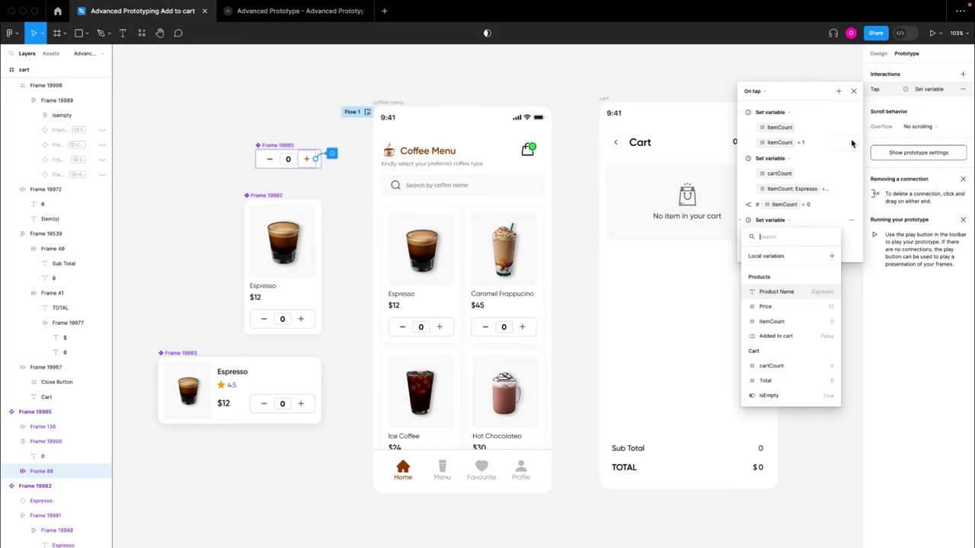
click(768, 380)
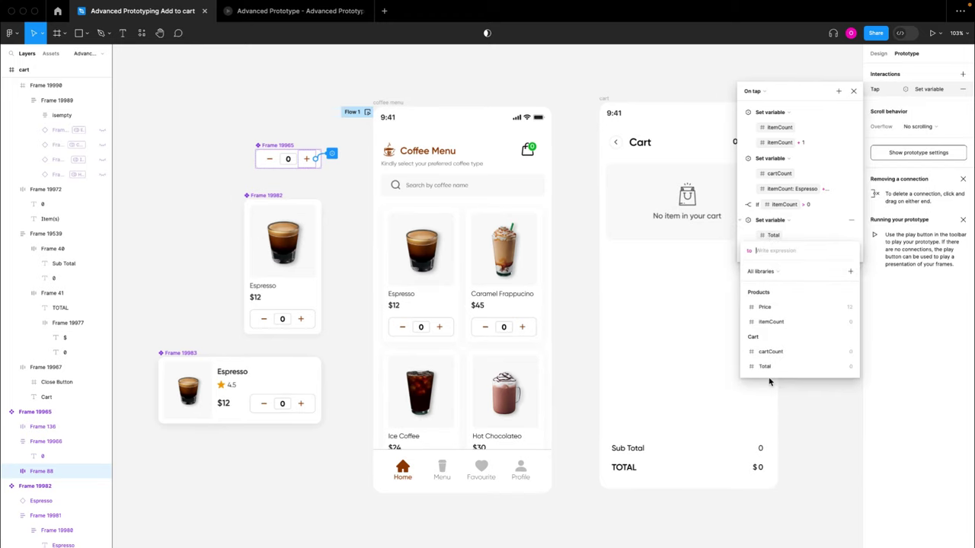
- Start the Total expression with two products: itemCount * Price + itemCount * Price
click(771, 323)
click(778, 322)
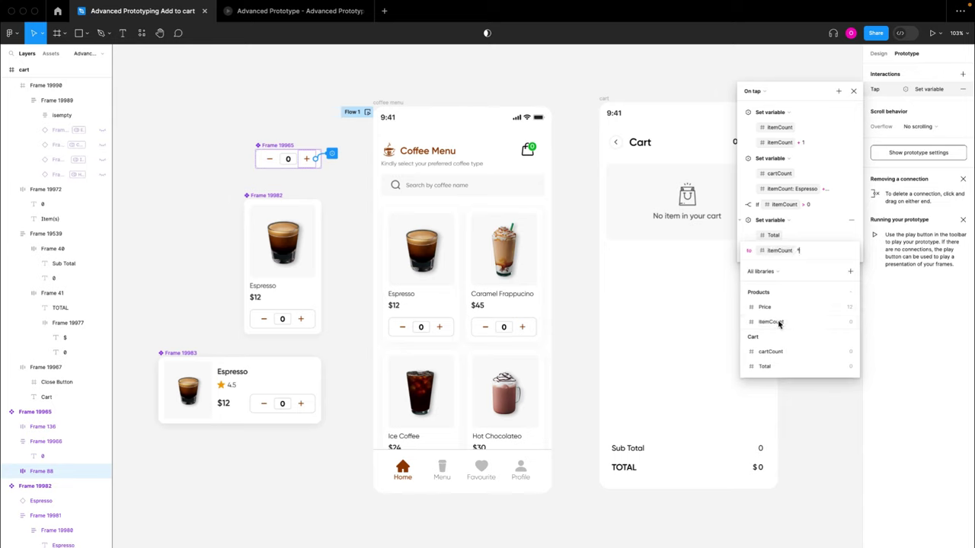
click(787, 311)
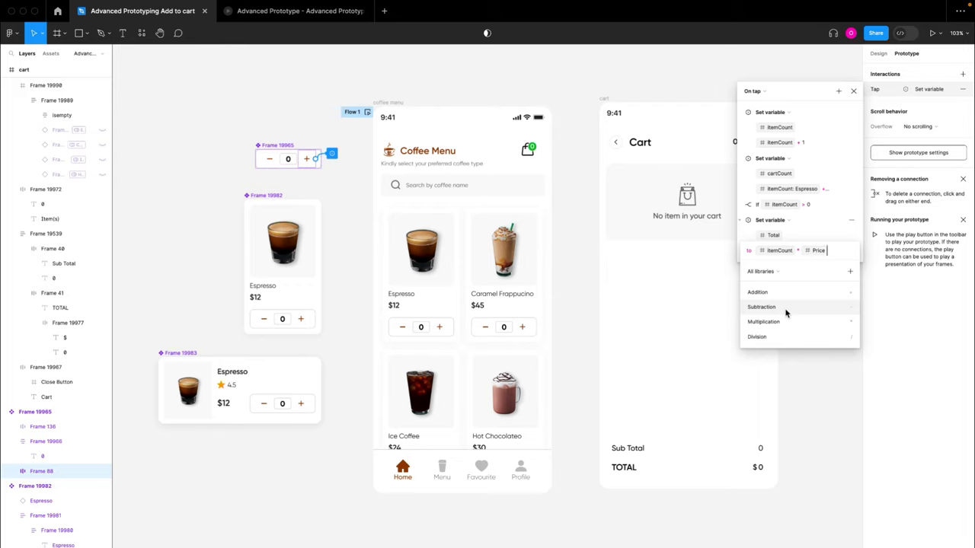
click(766, 296)
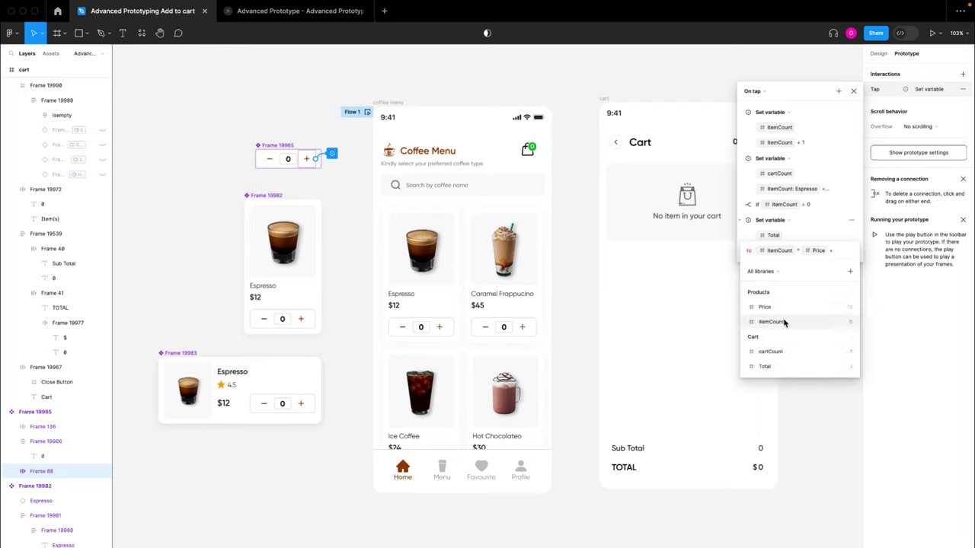
click(785, 323)
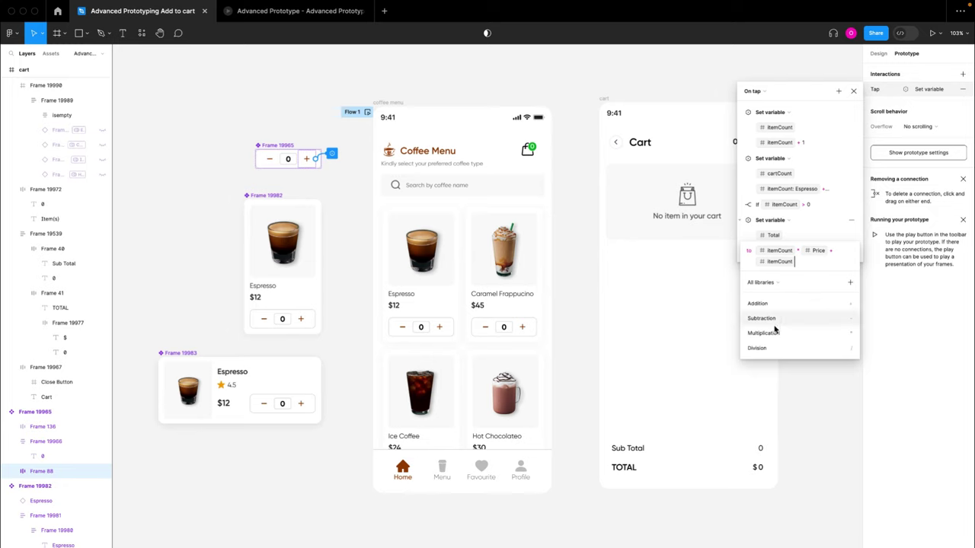
click(775, 332)
click(776, 320)
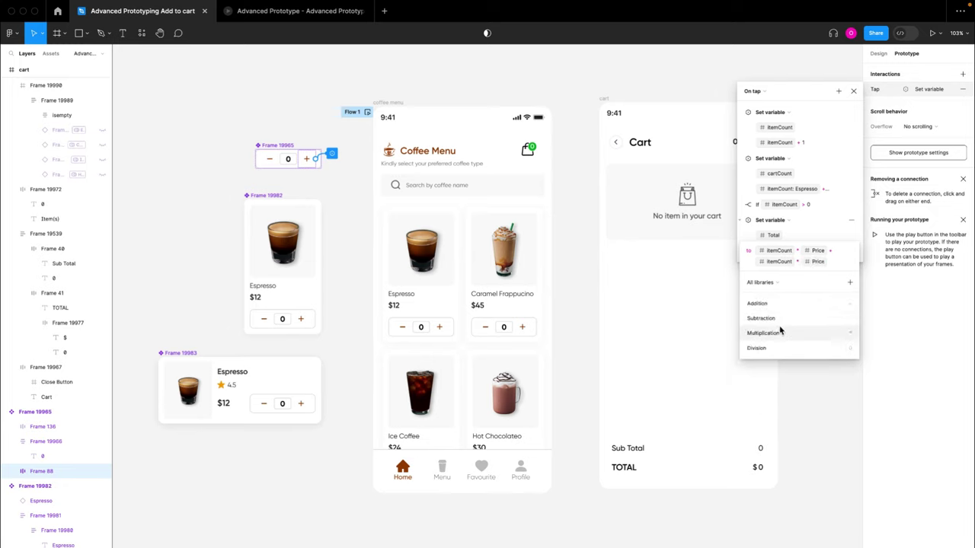
- Extend the Total expression with two more + itemCount * Price terms, making four products in all
click(776, 305)
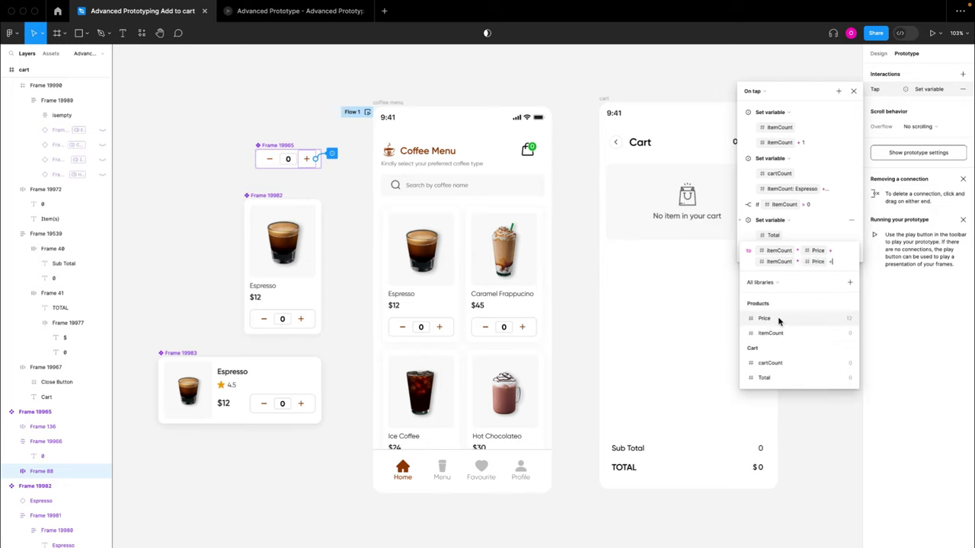
click(772, 333)
click(777, 332)
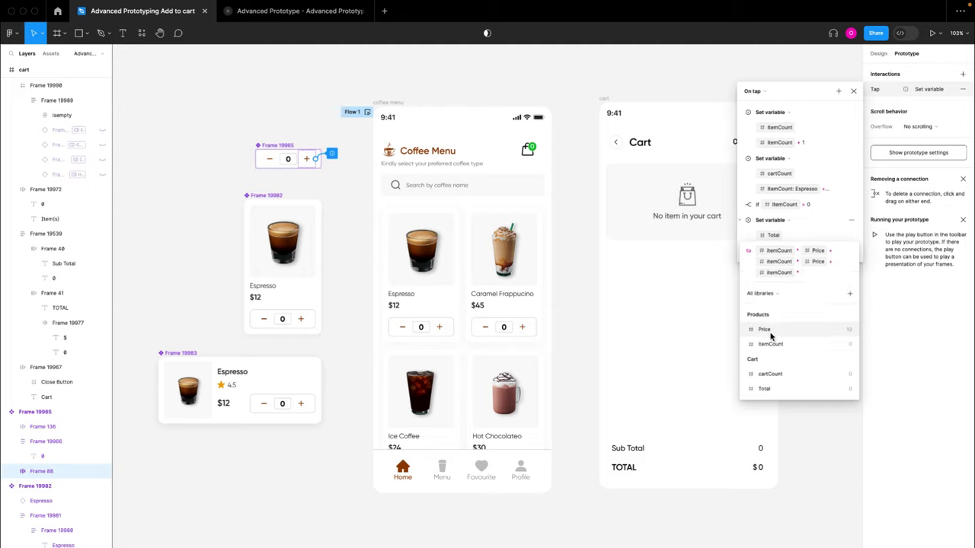
click(771, 333)
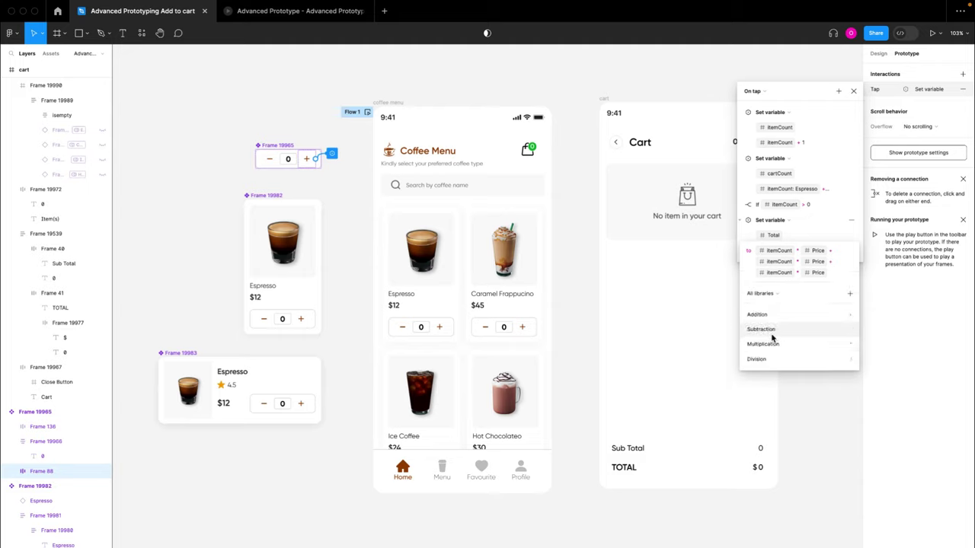
click(767, 315)
click(772, 347)
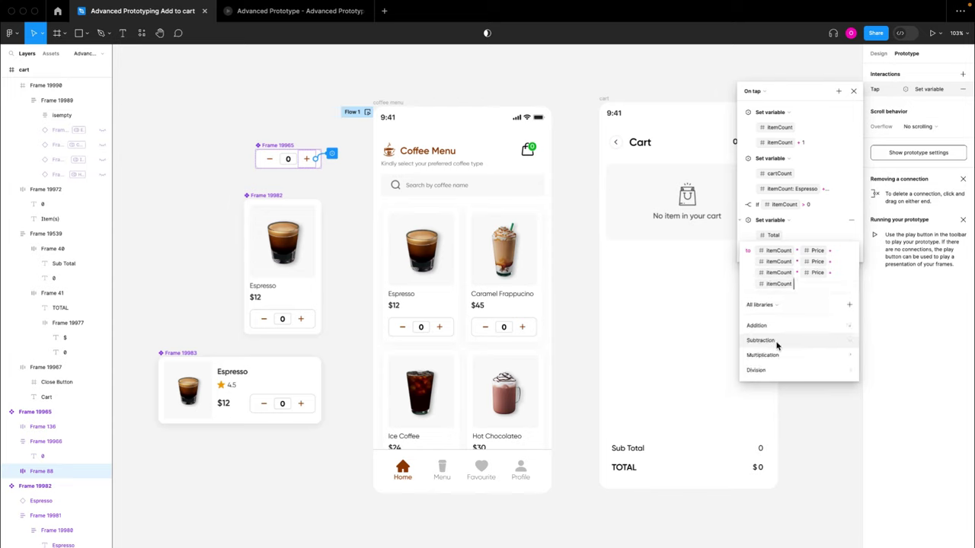
click(765, 354)
click(775, 342)
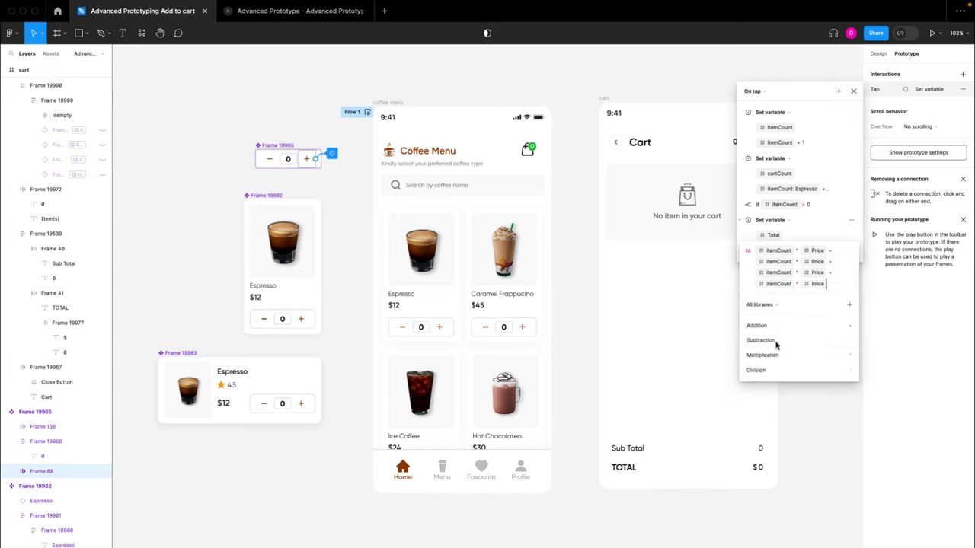
- Assign the Espresso mode to the first itemCount and Price pair and the Caramel Frappucino mode to the second
click(778, 255)
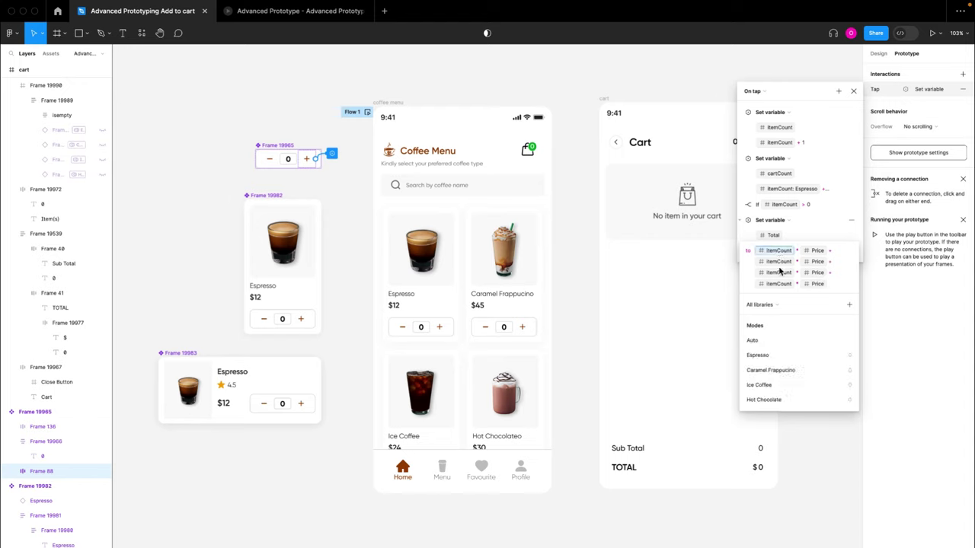
click(770, 354)
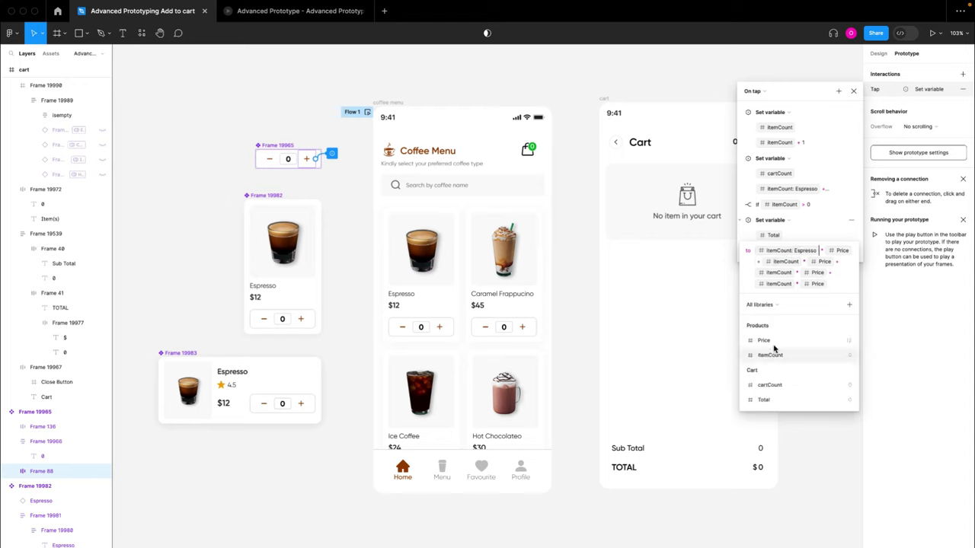
click(835, 253)
click(764, 357)
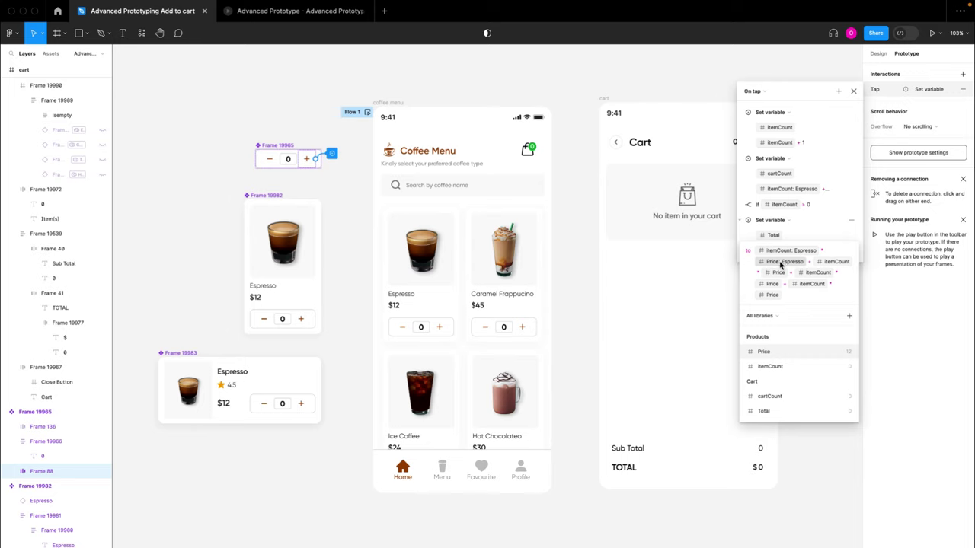
click(836, 261)
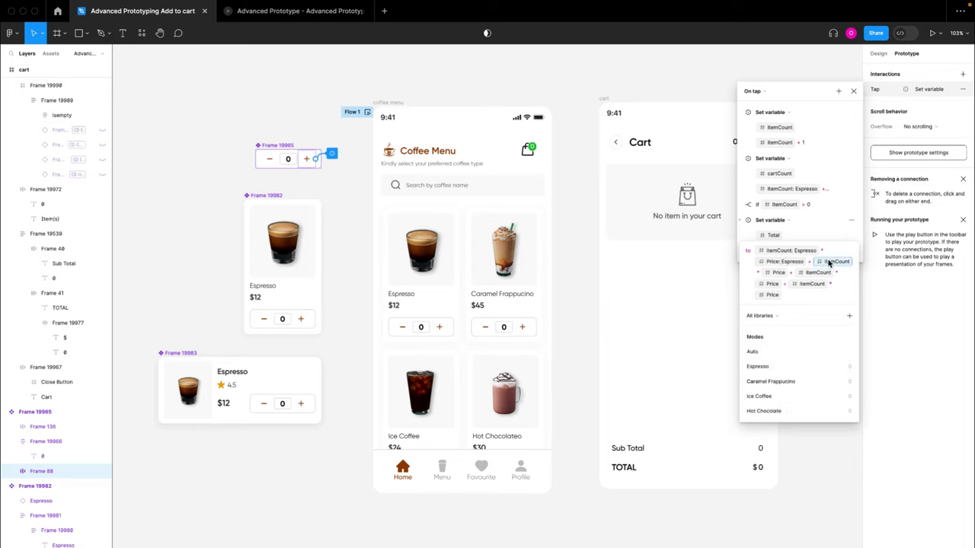
click(767, 383)
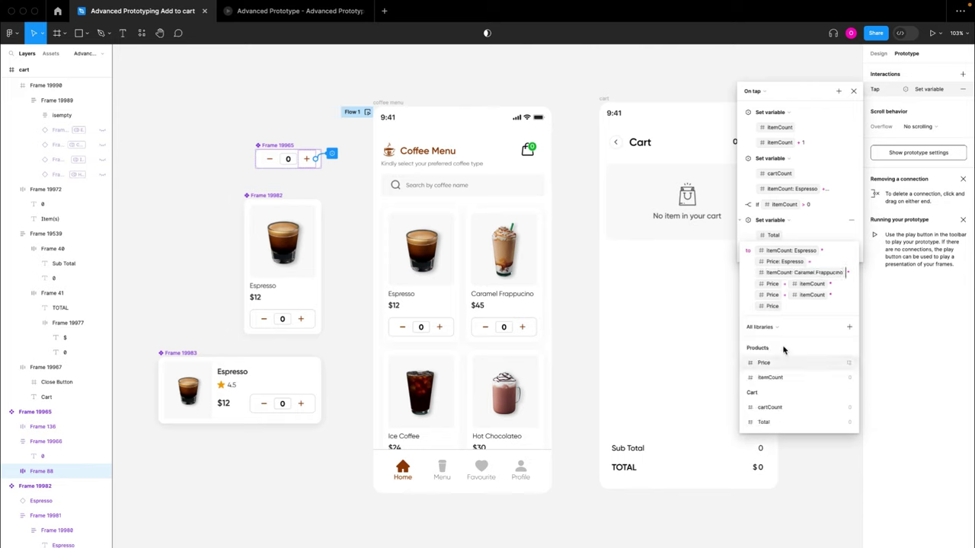
click(771, 284)
click(773, 392)
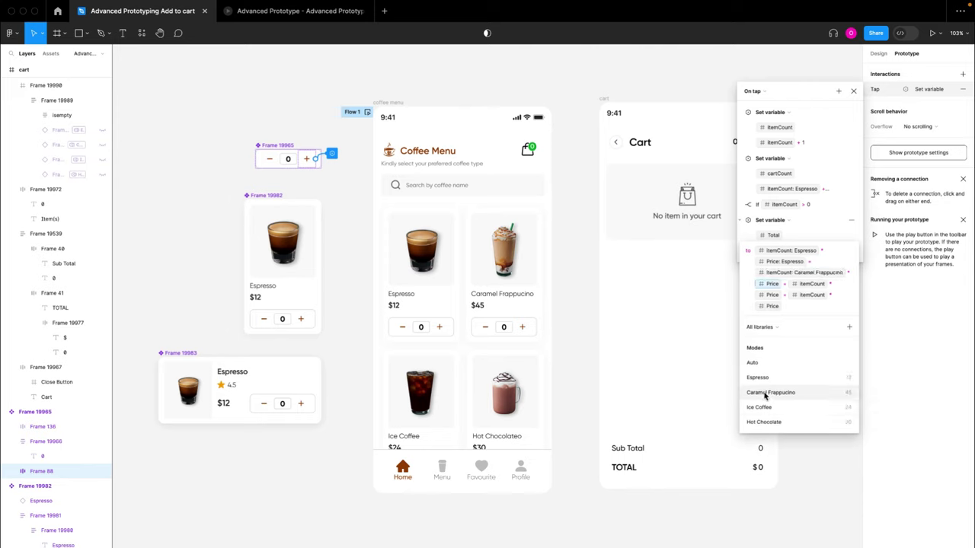
- Assign the Ice Coffee mode to the third itemCount and Price pair and Hot Chocolate to the fourth, and review the completed Total expression
click(780, 295)
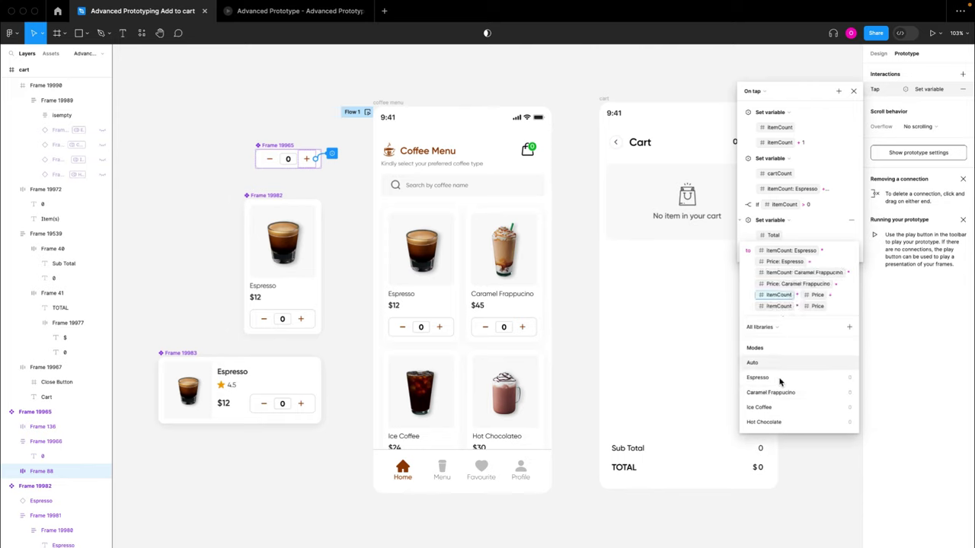
click(771, 407)
click(842, 295)
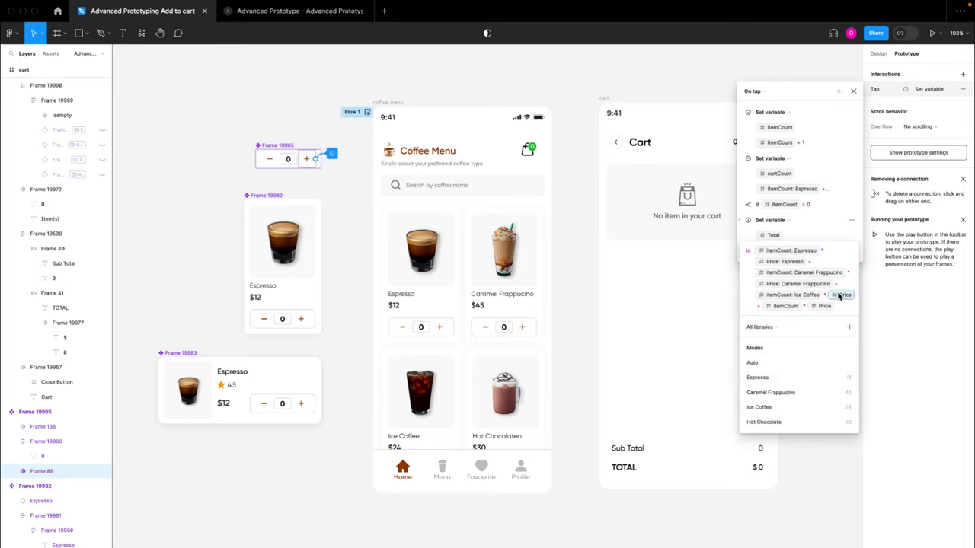
click(777, 407)
click(836, 307)
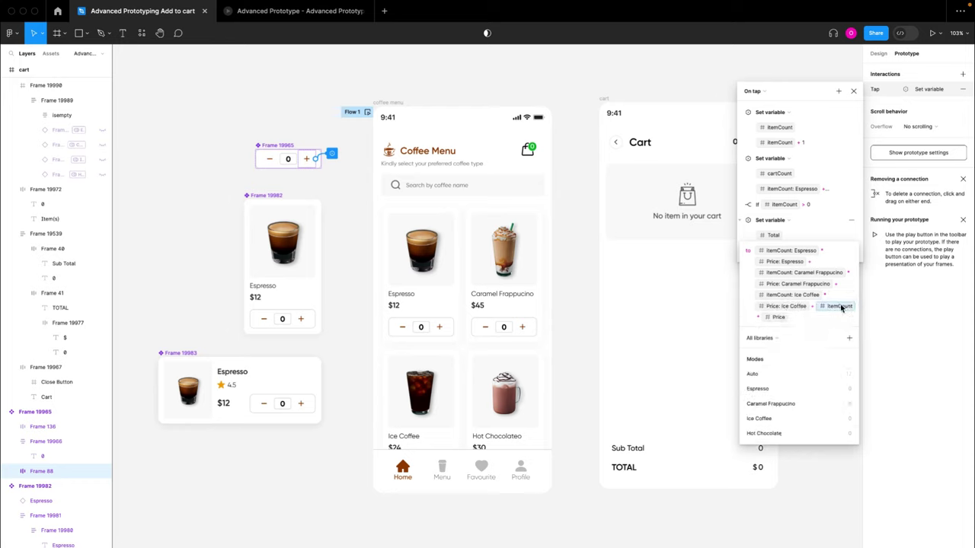
click(765, 434)
click(772, 328)
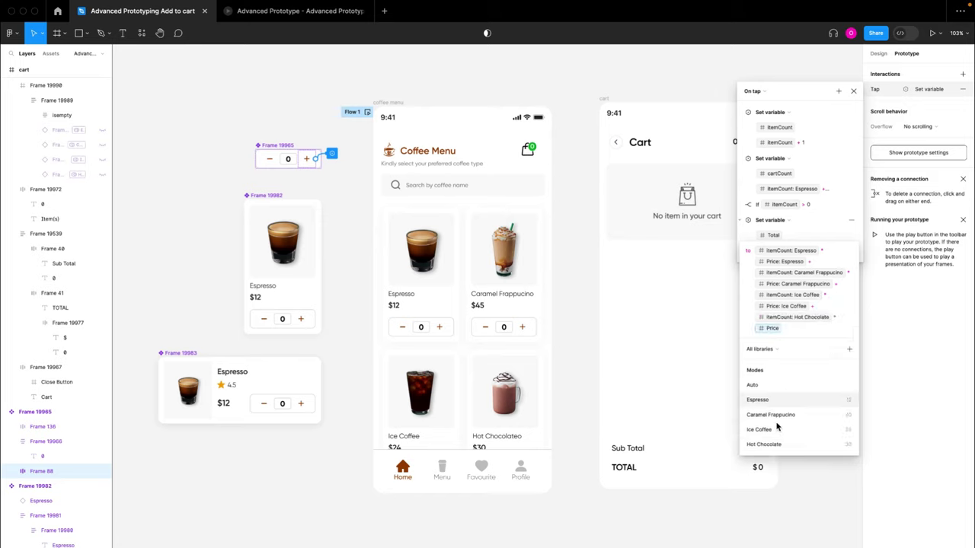
click(770, 444)
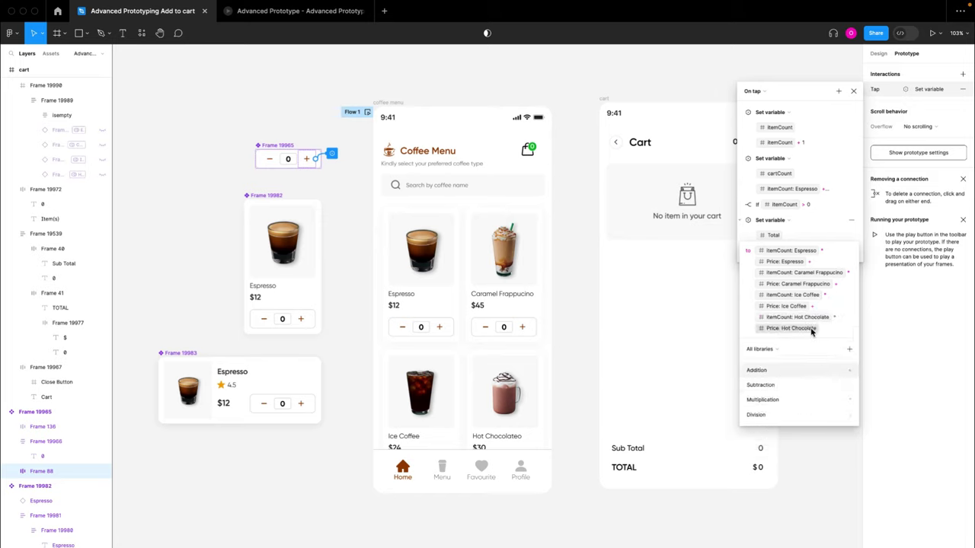
key(Escape)
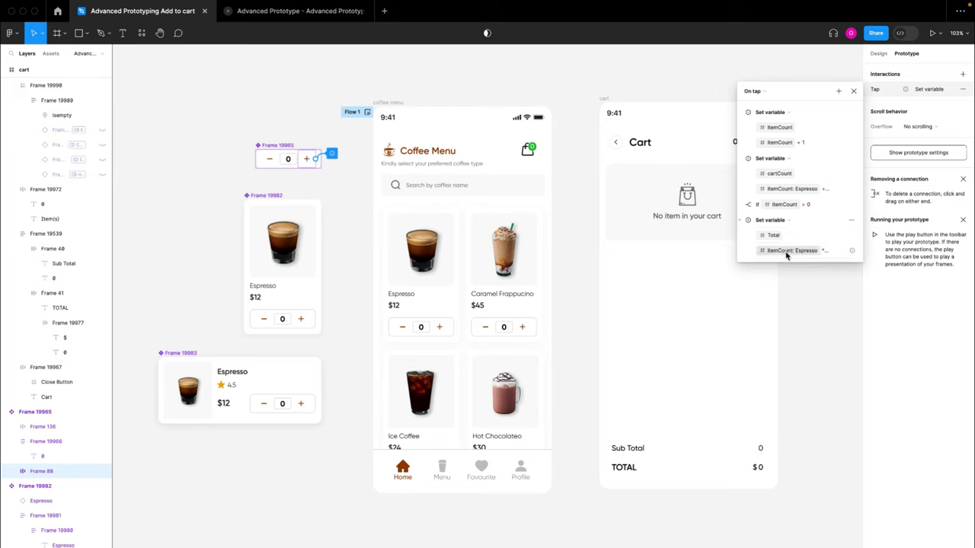
click(792, 254)
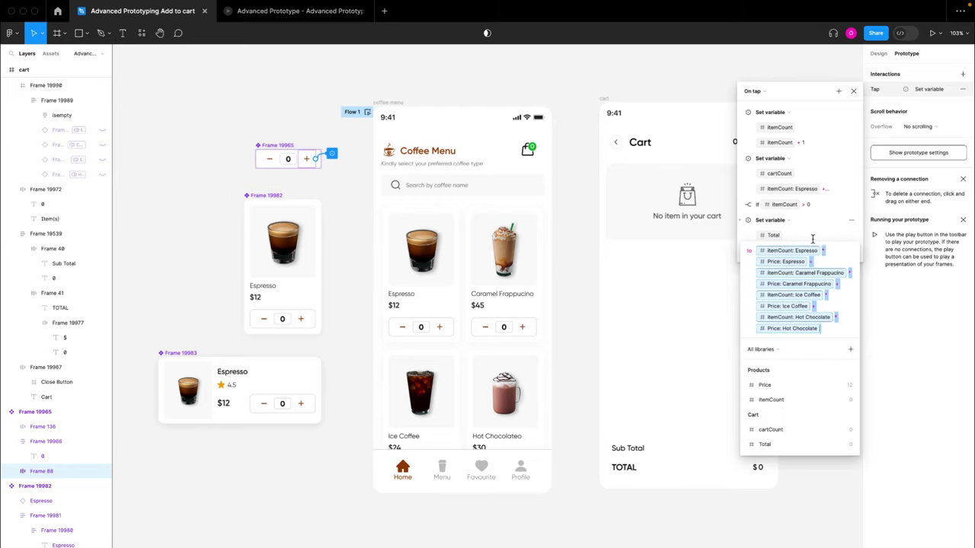
click(820, 235)
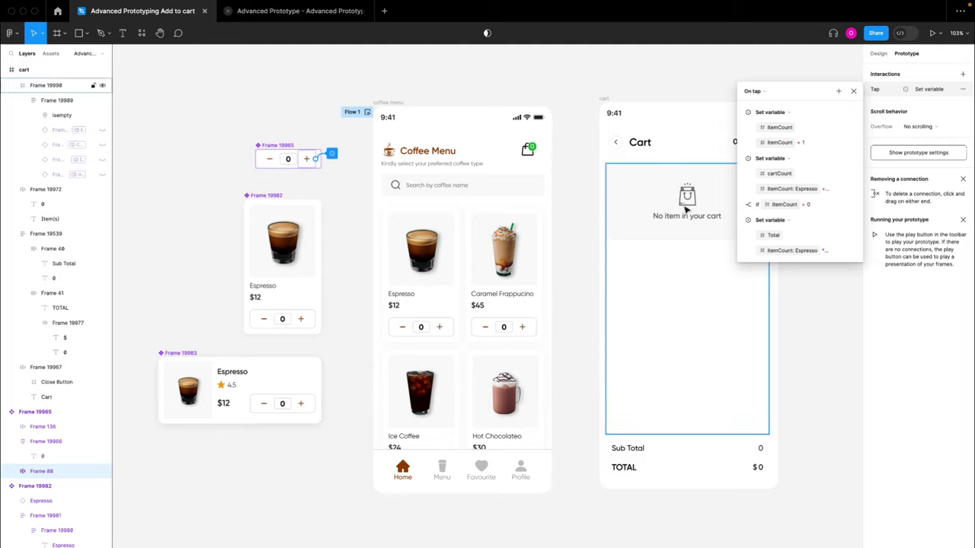
- Run the prototype, view the empty cart screen and return to the coffee menu
click(854, 92)
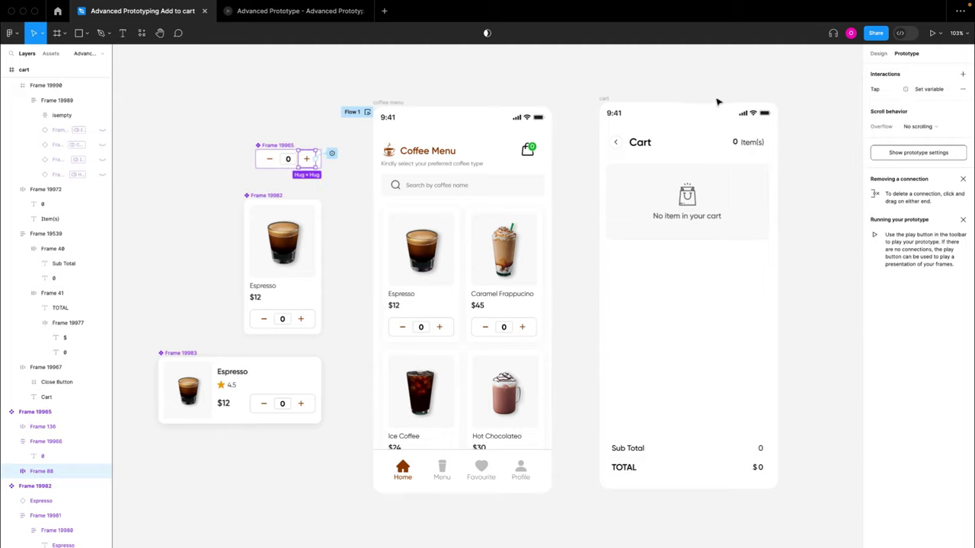
click(712, 99)
click(932, 33)
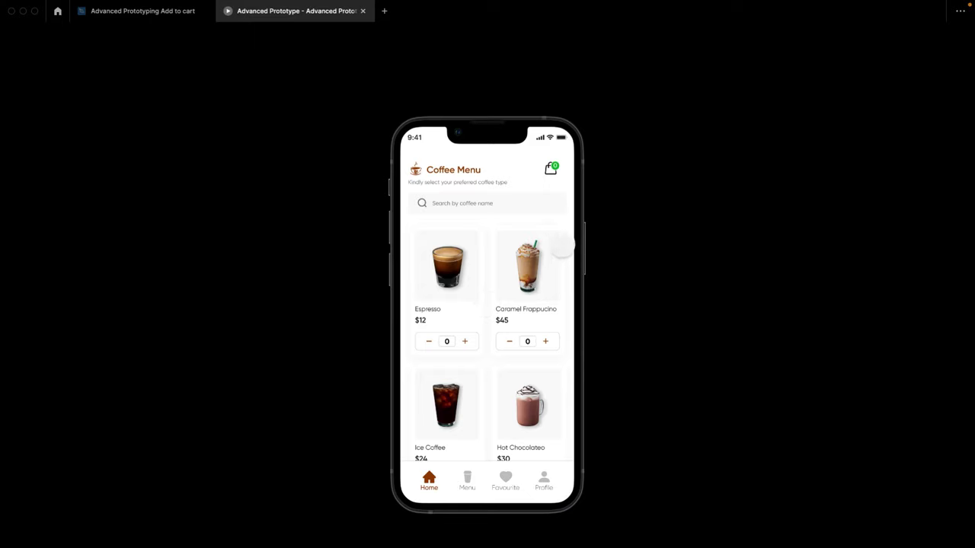
click(550, 169)
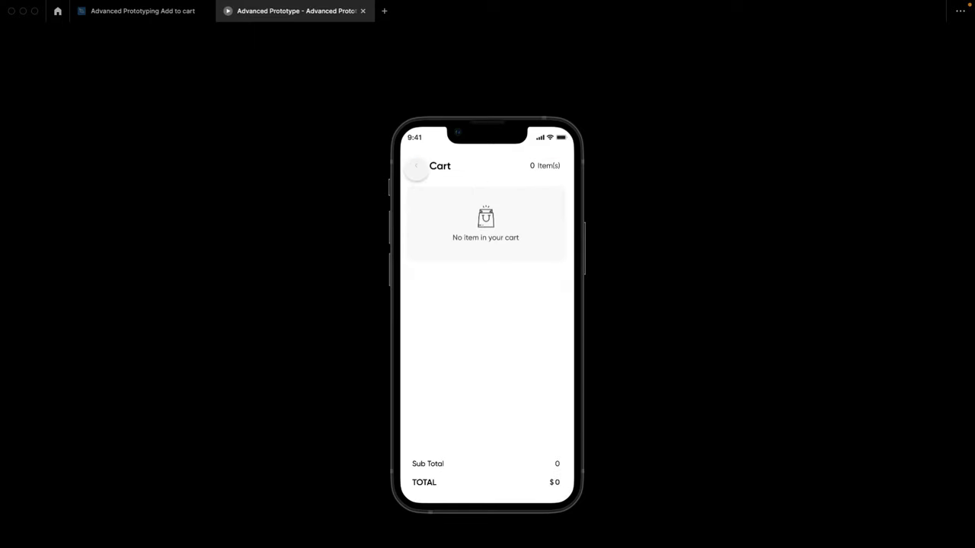
click(415, 166)
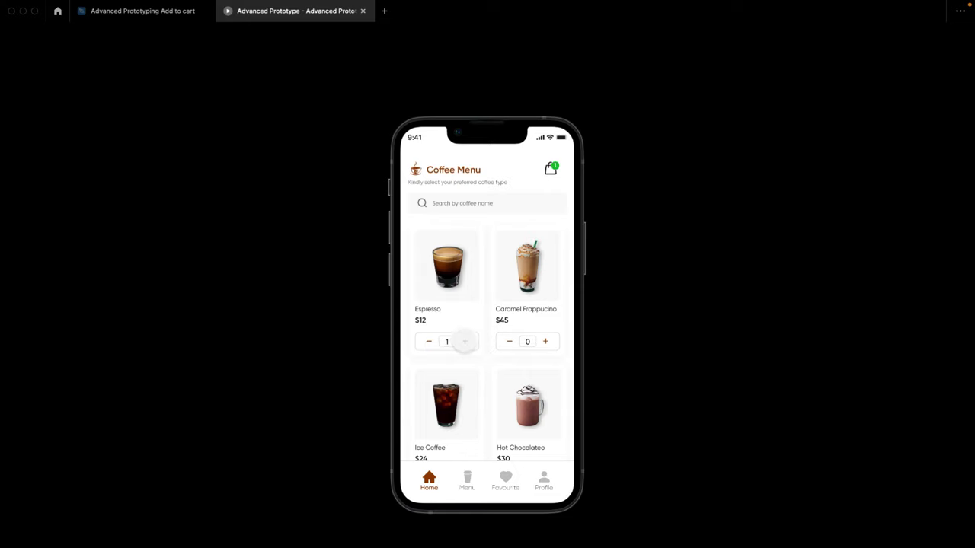
- Test the running prototype by adding two Espressos and two Caramel Frappucinos, then raise the Caramel Frappucino quantity to 6 in the cart
click(464, 341)
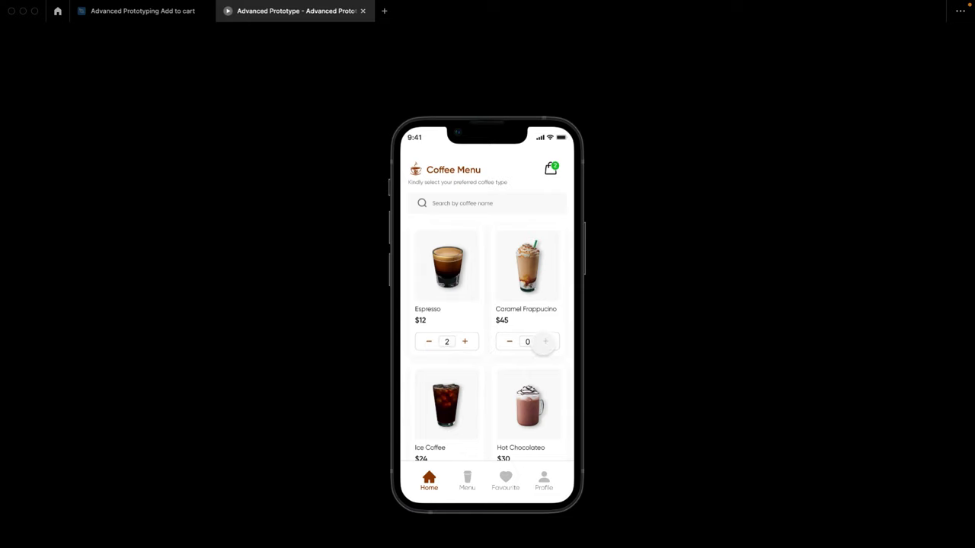
click(545, 341)
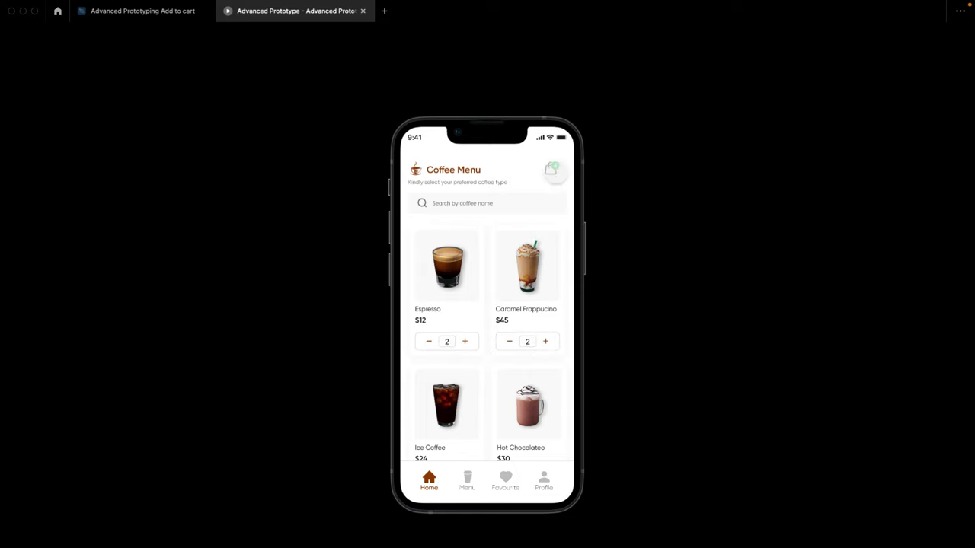
click(551, 169)
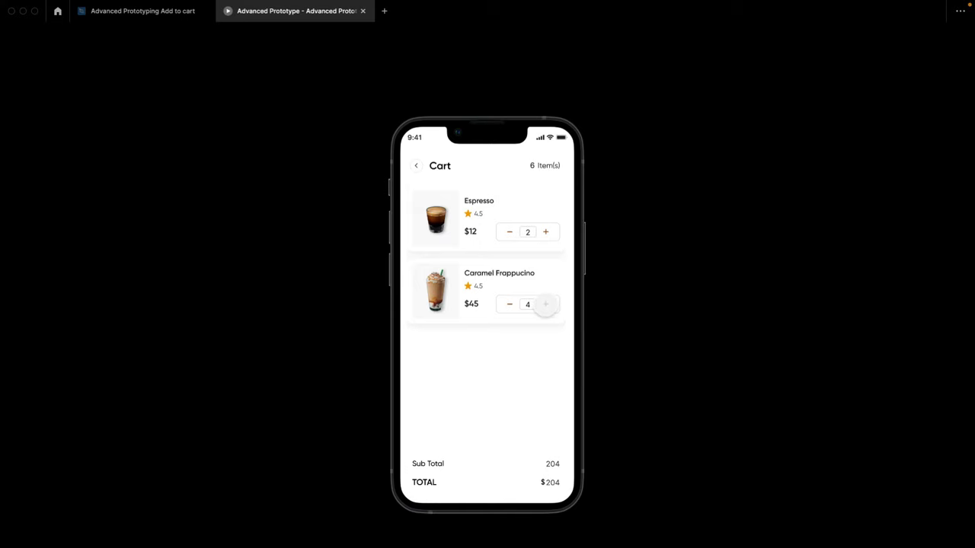
click(546, 303)
click(510, 304)
click(545, 304)
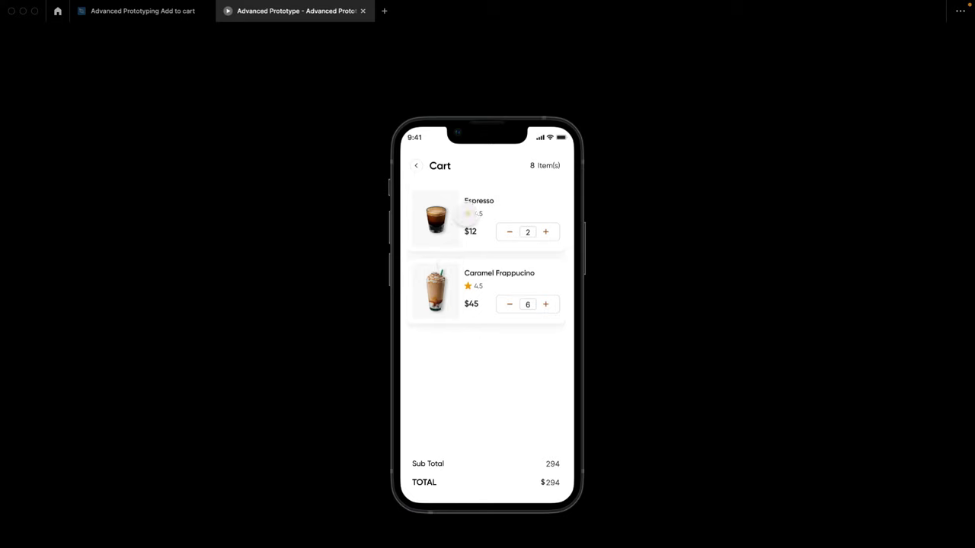
- Reduce the Caramel Frappucino quantity to zero in the running cart to check how the total responds to the minus button
click(174, 15)
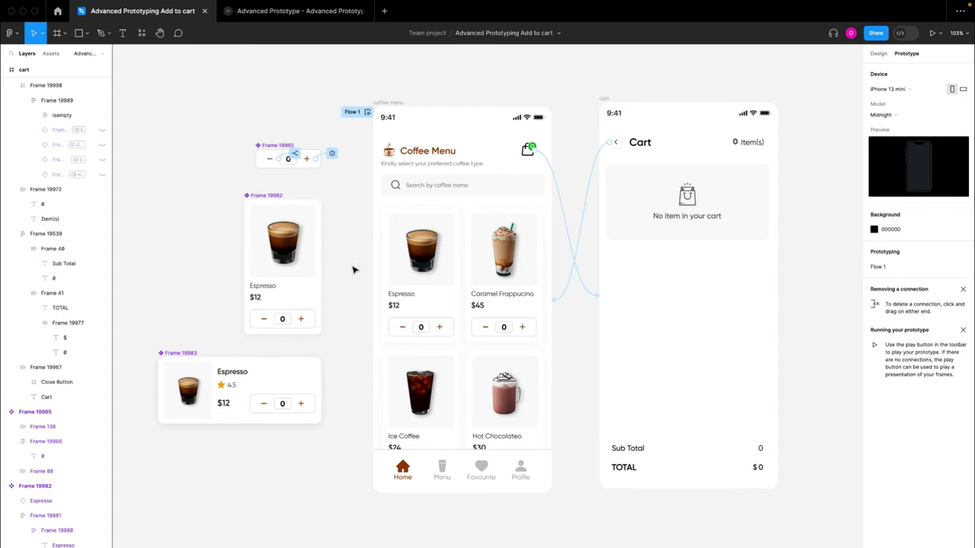
click(286, 11)
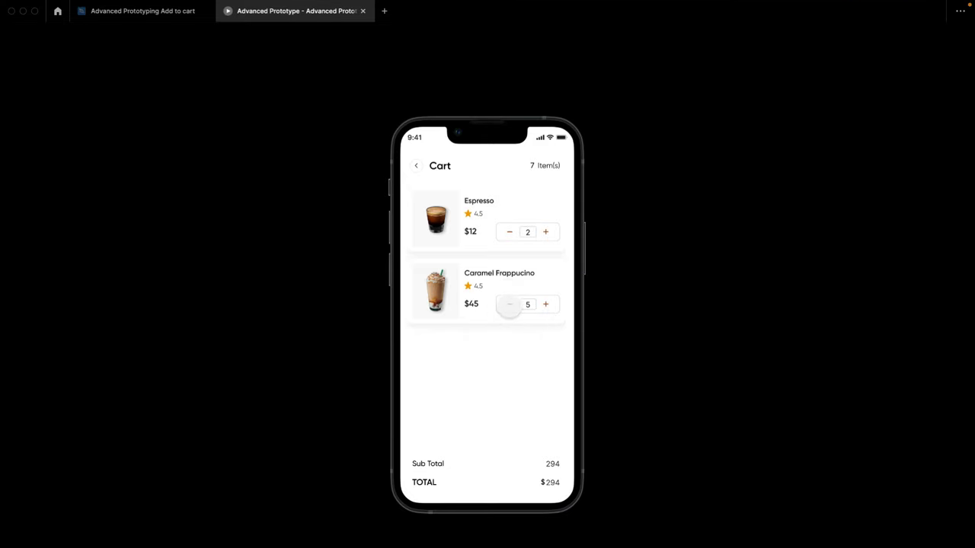
click(509, 304)
click(508, 304)
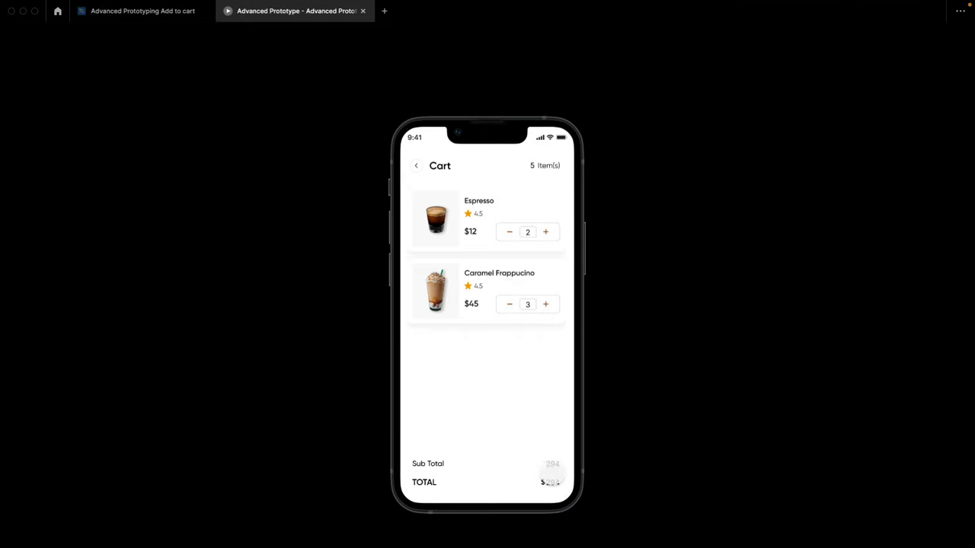
click(509, 304)
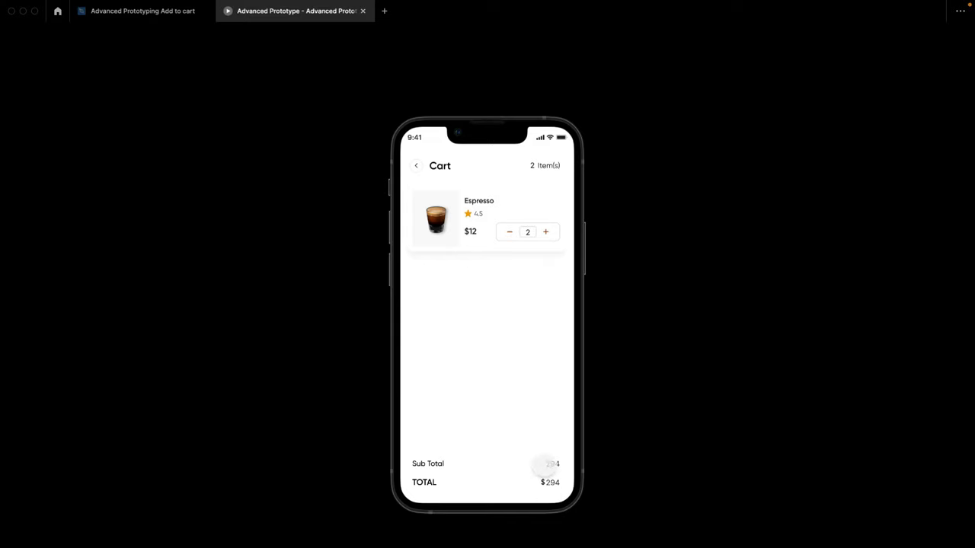
- Return to the design file and compare the tap actions of the counter component's plus and minus buttons
click(169, 12)
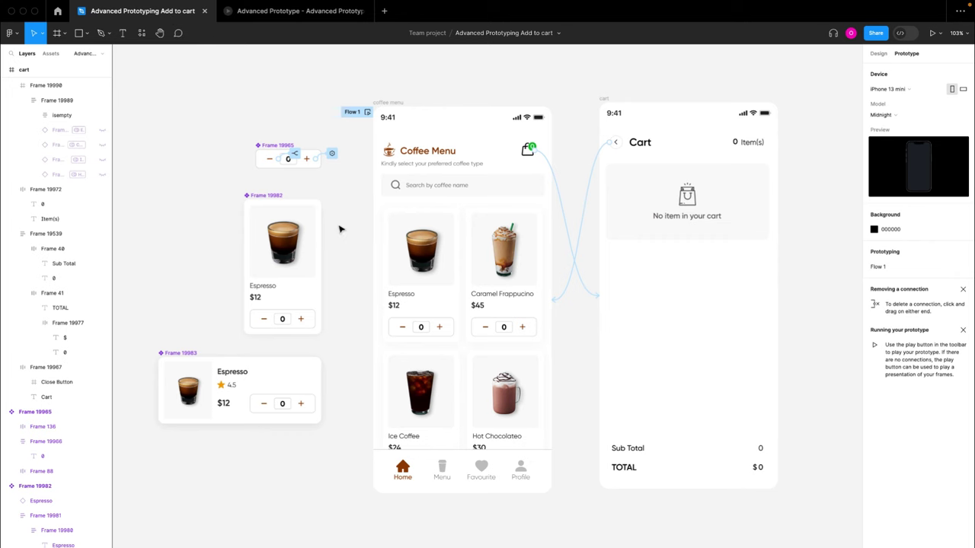
scroll(321, 159, up, 5)
click(326, 157)
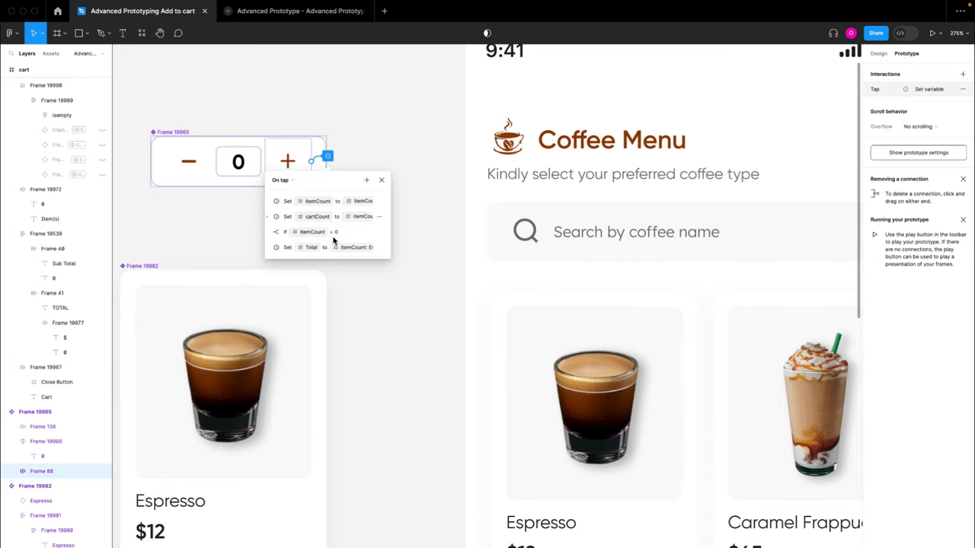
click(204, 164)
click(227, 159)
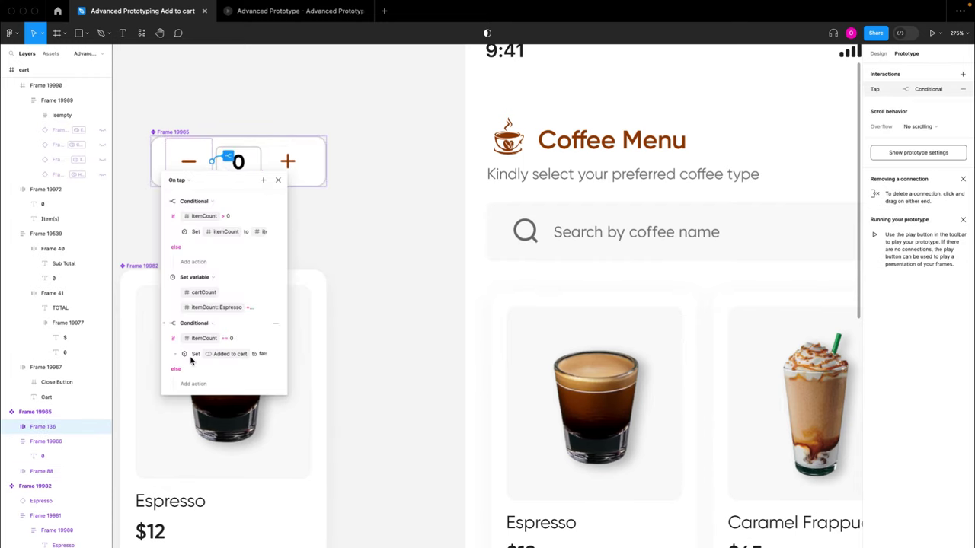
click(221, 130)
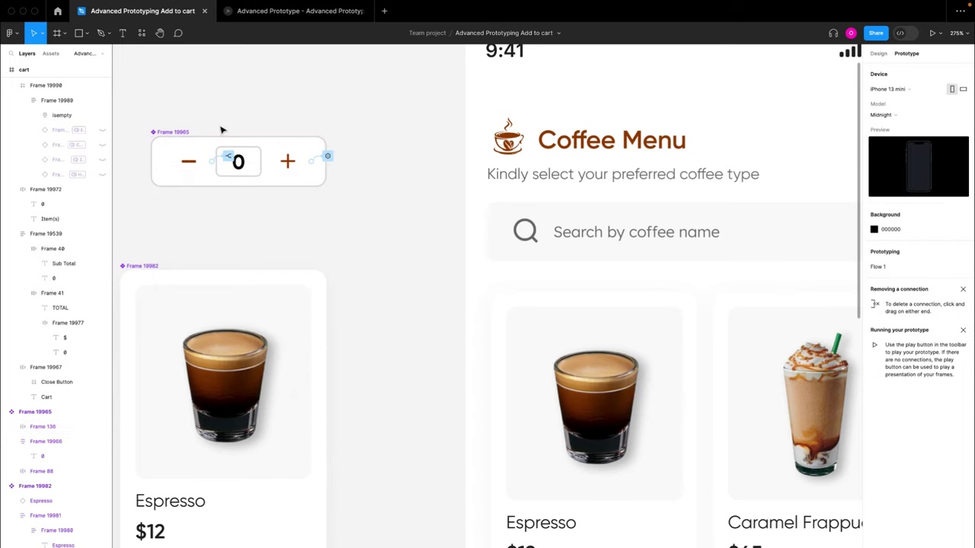
- Add a Set variable action targeting Total to the minus button's tap interaction, after its itemCount == 0 conditional
click(190, 162)
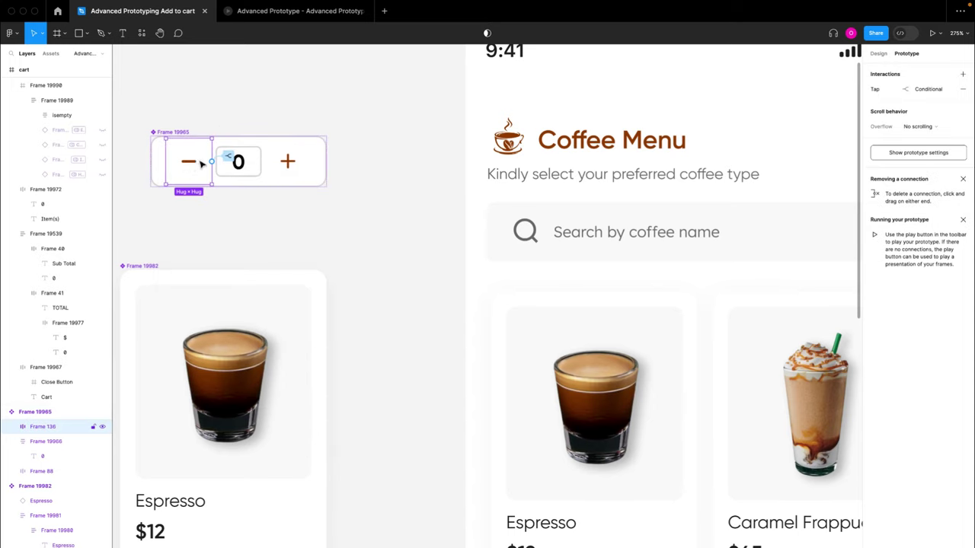
click(887, 90)
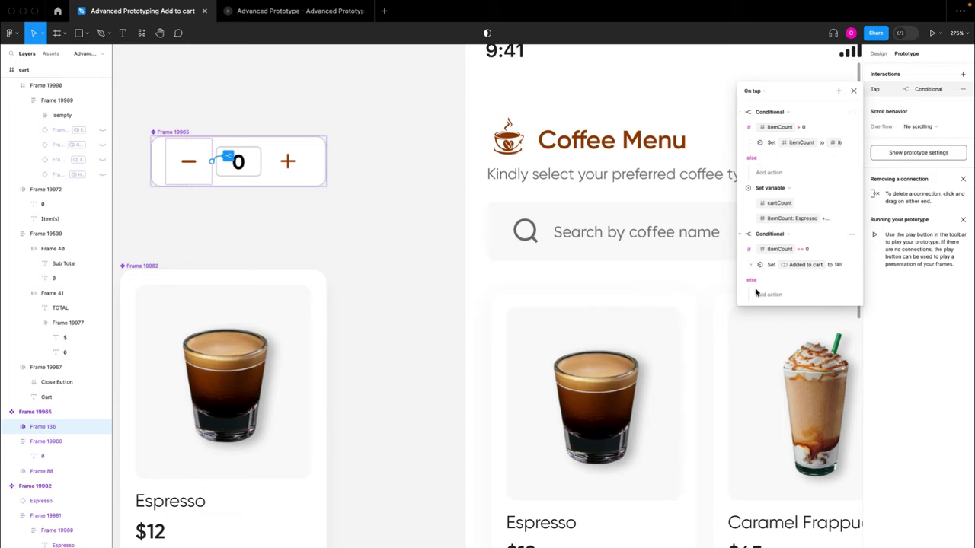
click(741, 236)
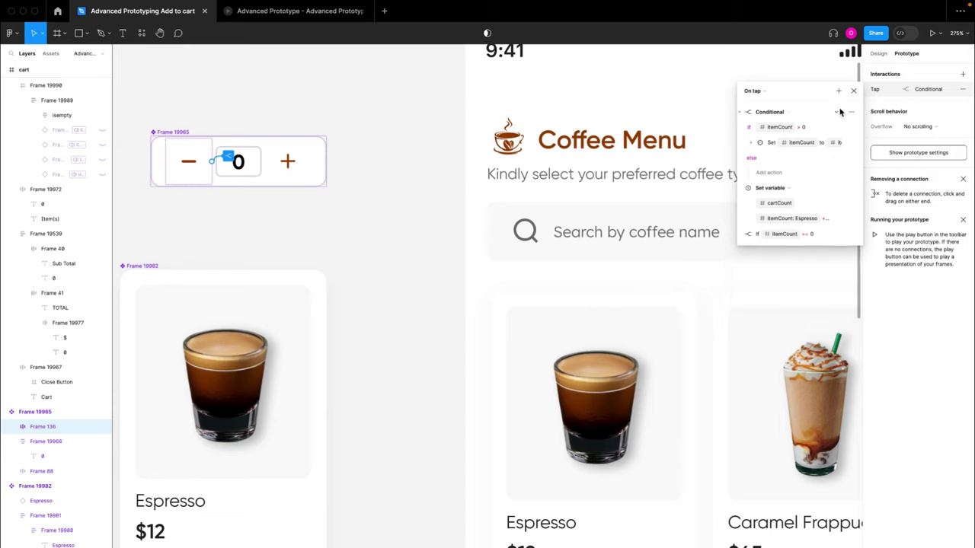
click(839, 92)
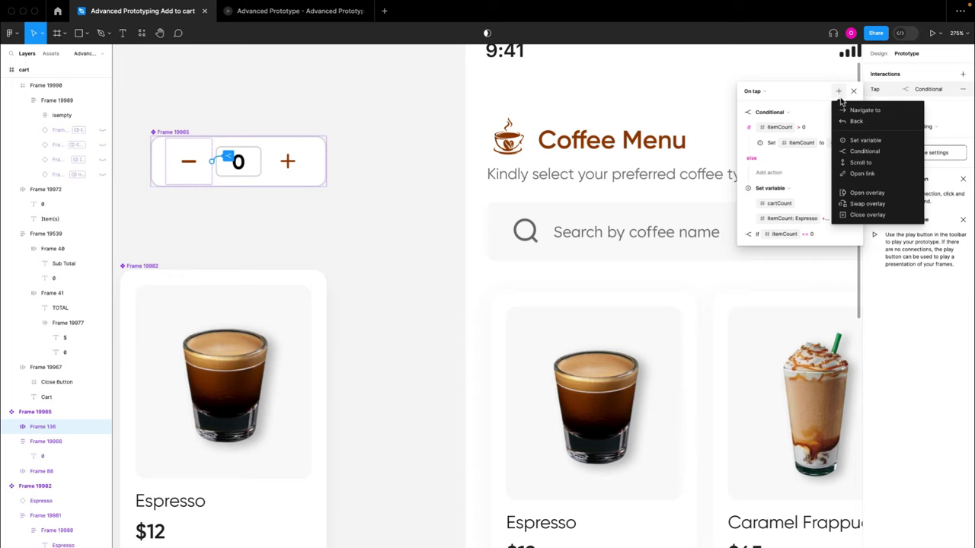
click(860, 147)
click(774, 411)
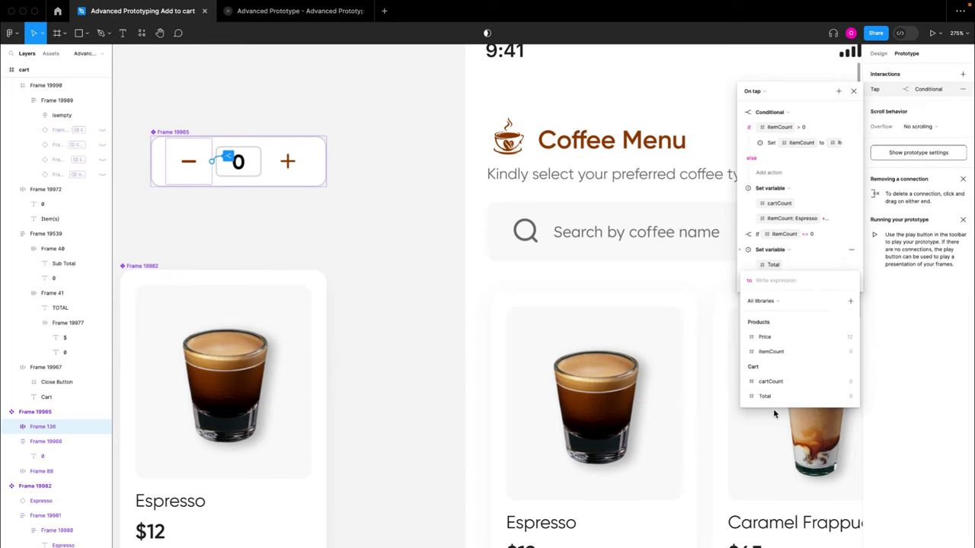
- Start the minus button's Total expression with itemCount * Price + itemCount * Price
click(775, 352)
click(777, 352)
click(764, 342)
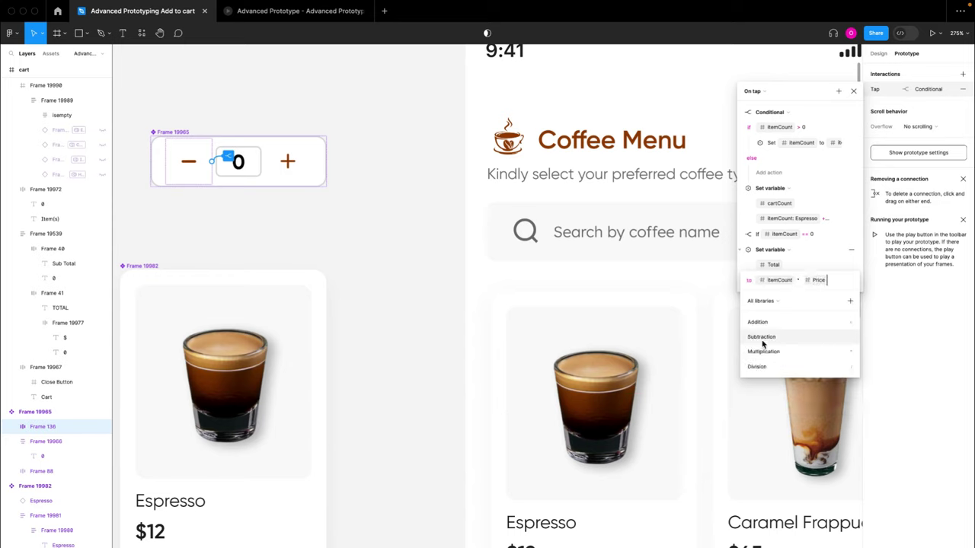
click(774, 322)
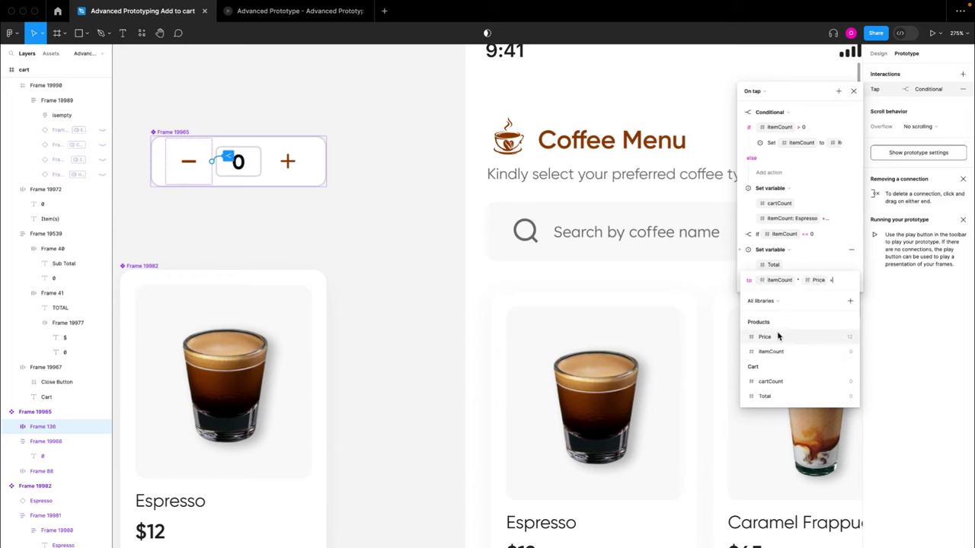
click(774, 335)
click(775, 363)
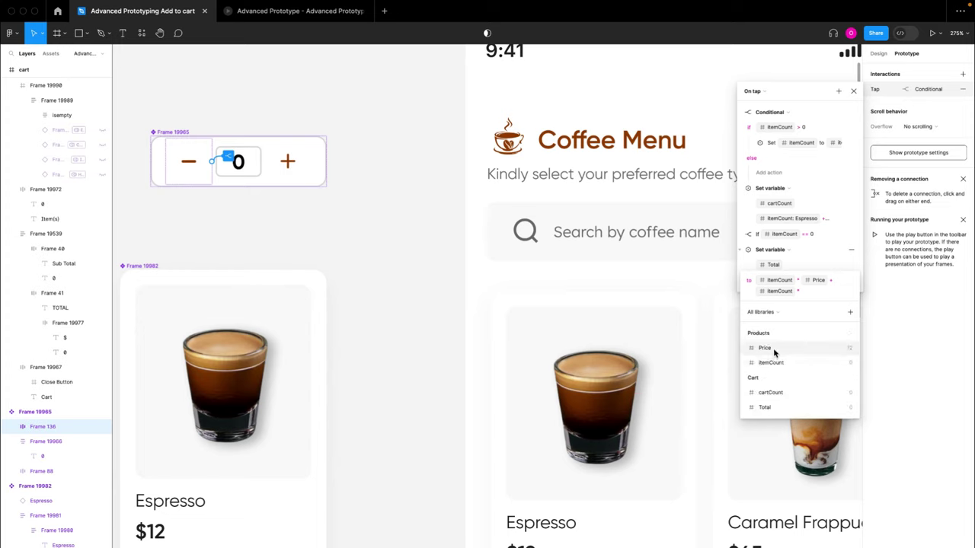
click(766, 347)
- Extend the minus button's Total expression with + itemCount * Price * itemCount * Price
click(775, 335)
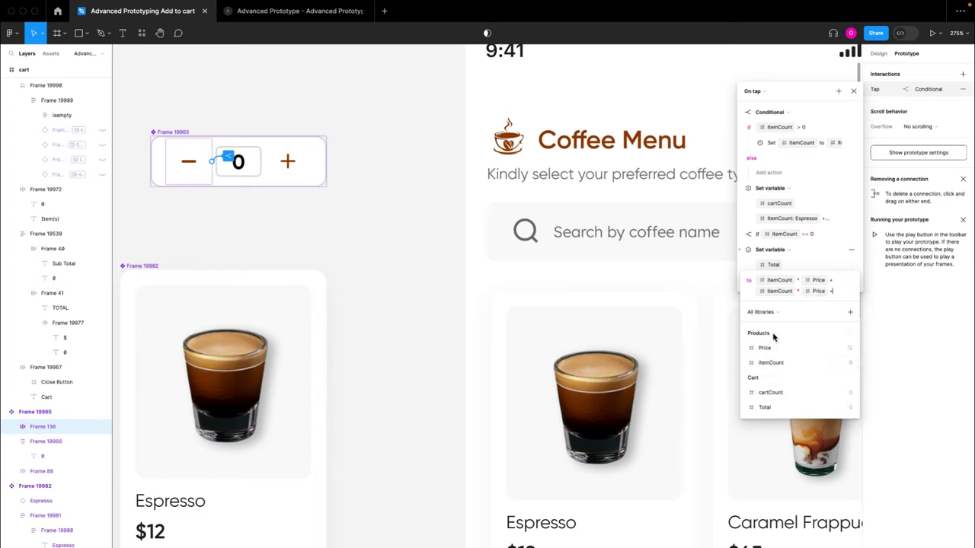
click(767, 361)
click(782, 372)
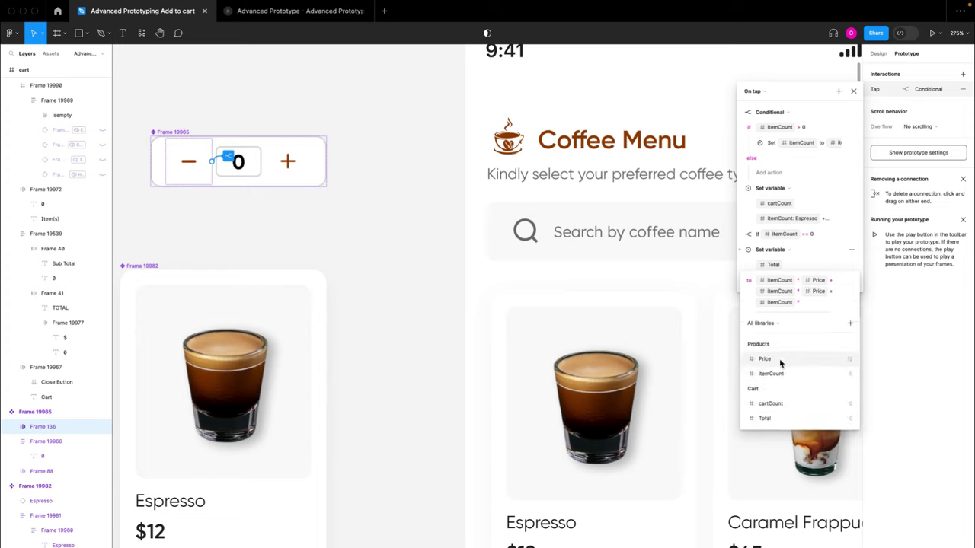
click(782, 361)
click(785, 374)
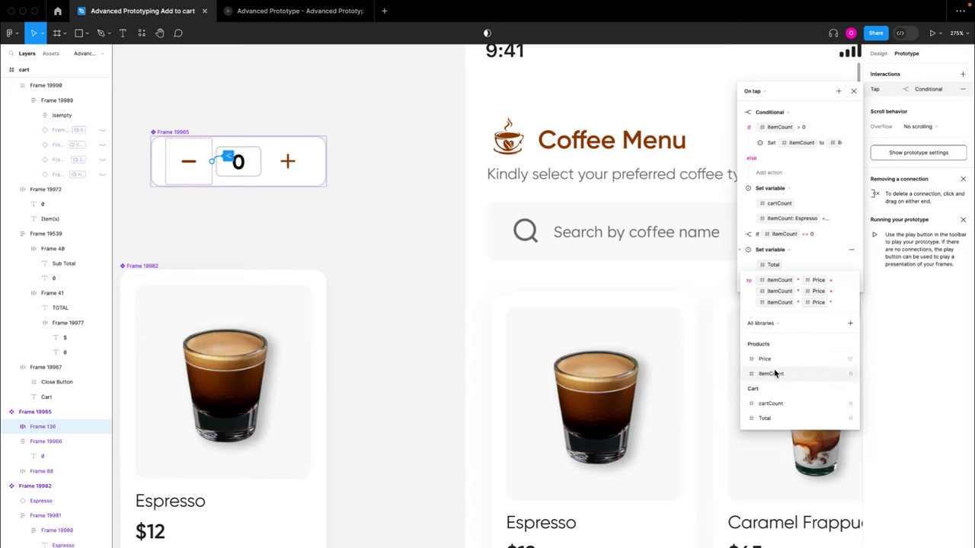
click(775, 372)
click(777, 385)
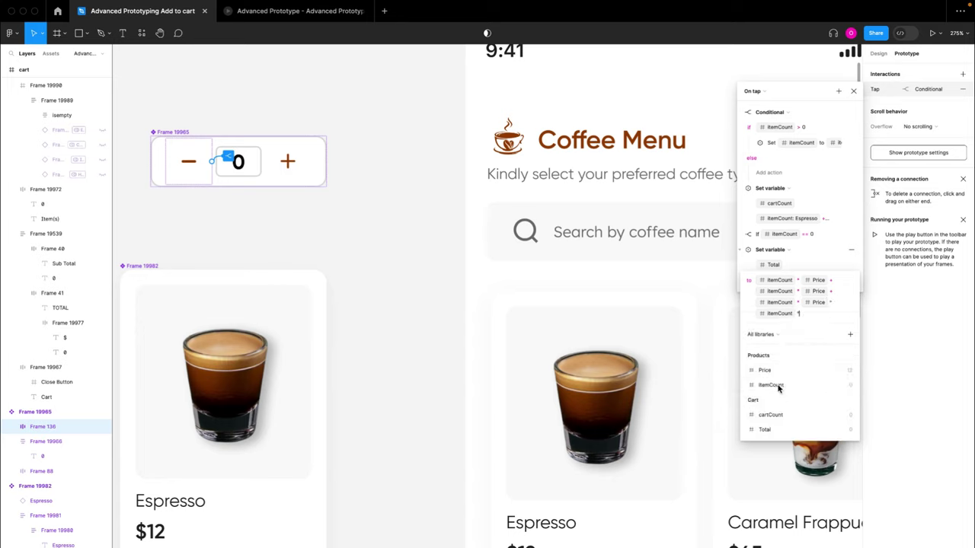
click(773, 371)
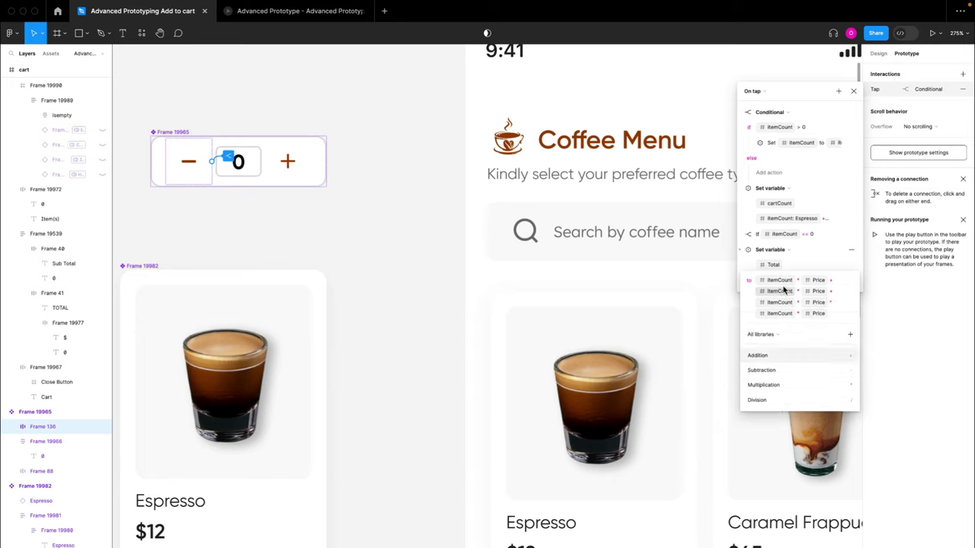
- In the minus button's Total expression, assign Espresso mode to the first itemCount and Price pair and Caramel Frappucino to the second
click(778, 280)
click(771, 385)
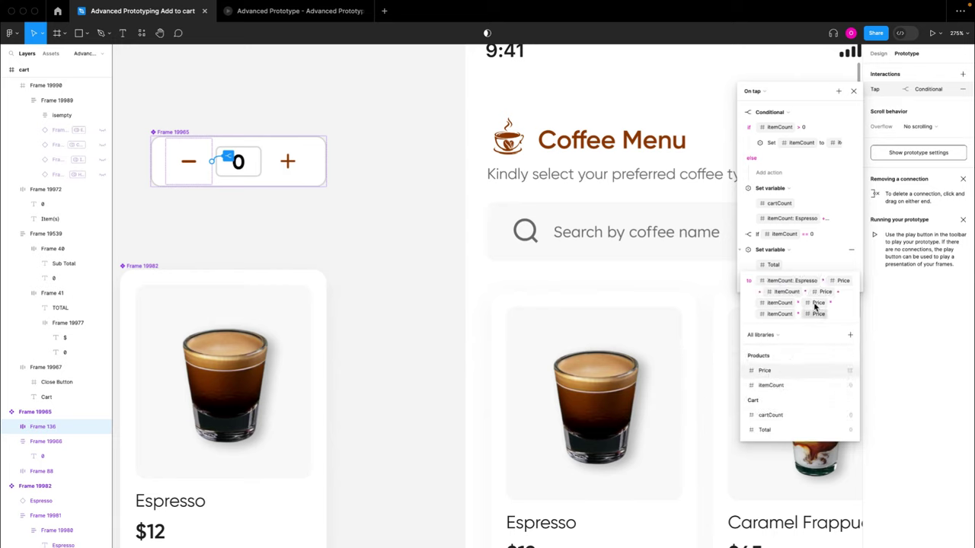
click(838, 281)
click(785, 385)
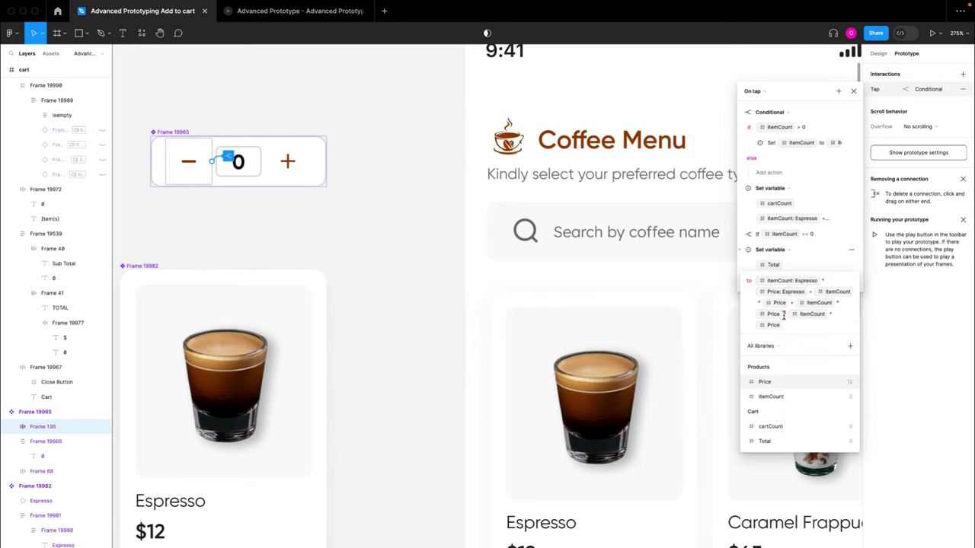
click(837, 293)
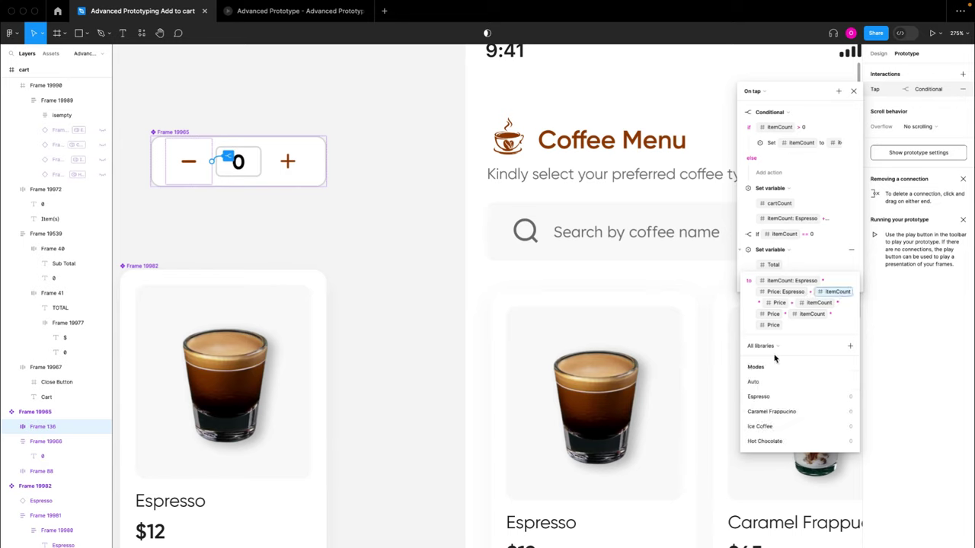
click(760, 410)
click(773, 317)
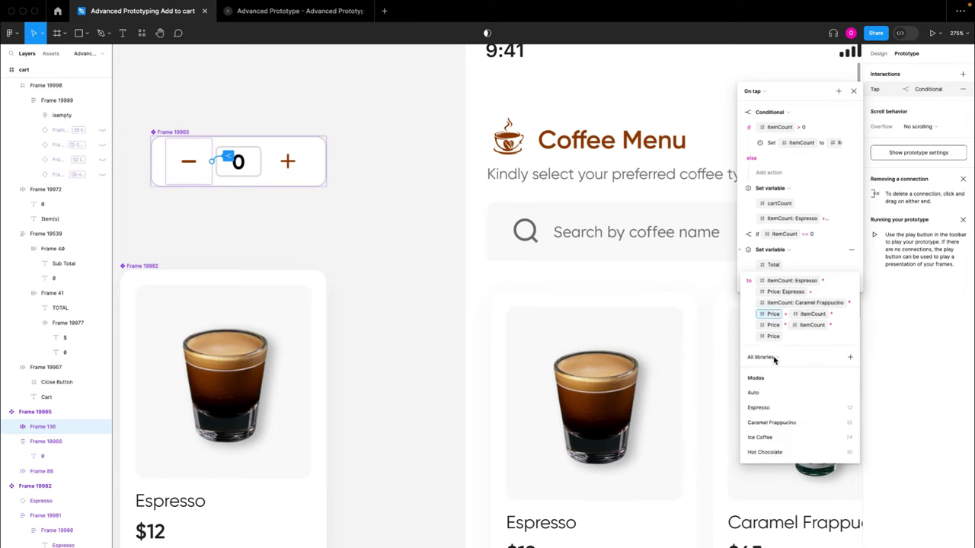
click(767, 420)
- In the minus button's Total expression, assign Ice Coffee mode to the third itemCount and Price pair and Hot Chocolate to the fourth
click(780, 326)
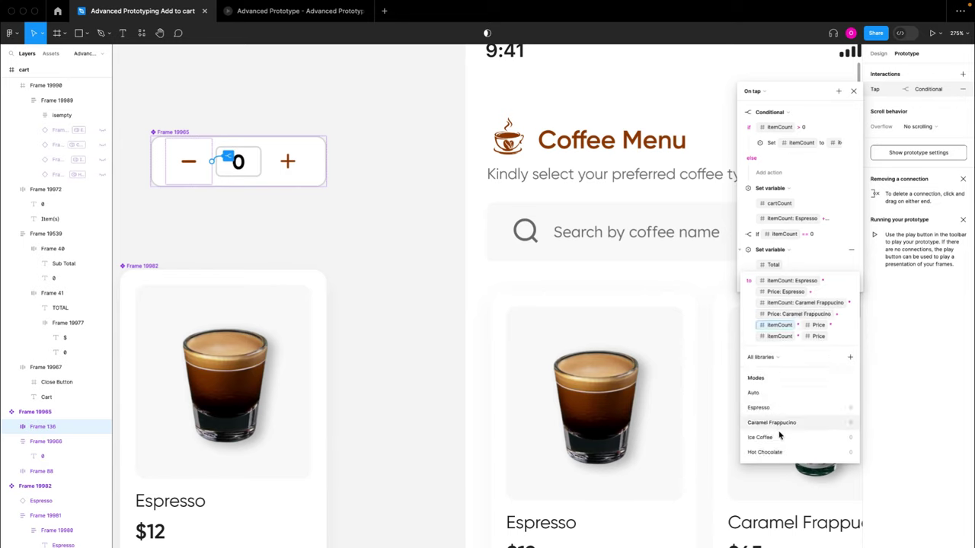
click(771, 437)
click(840, 326)
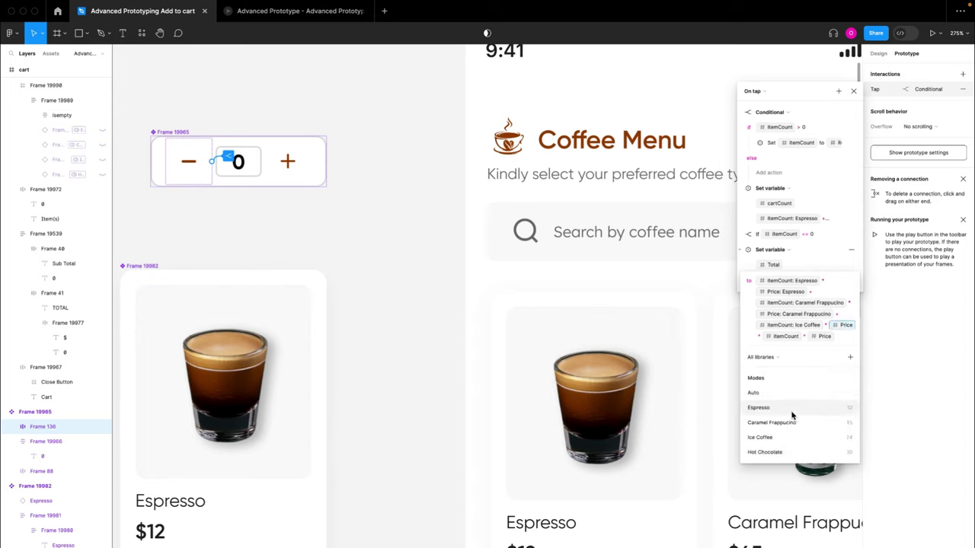
click(765, 437)
click(836, 336)
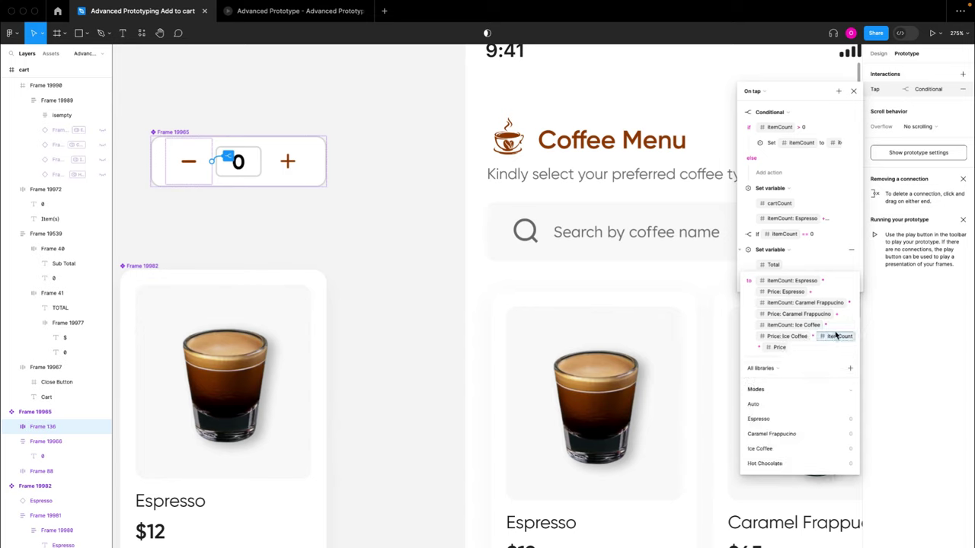
click(771, 463)
click(775, 359)
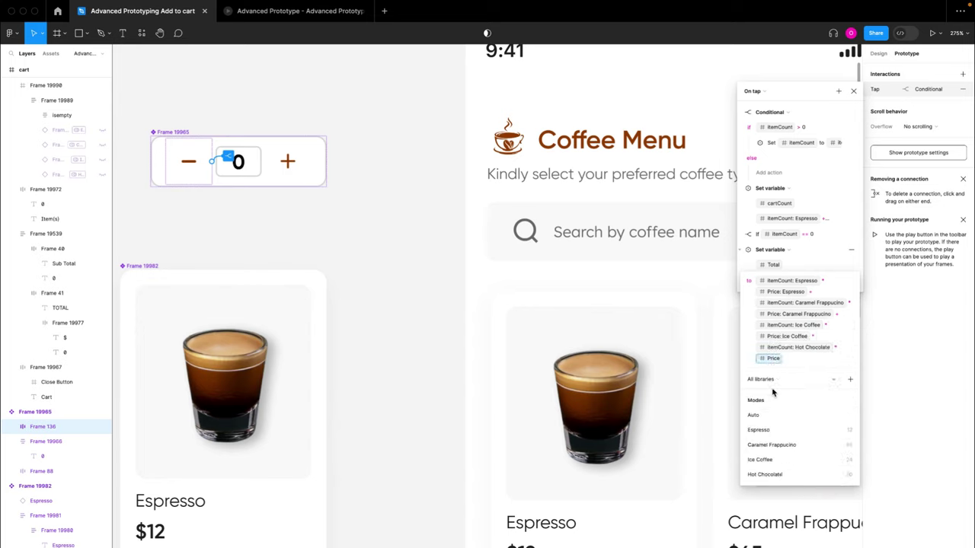
click(767, 474)
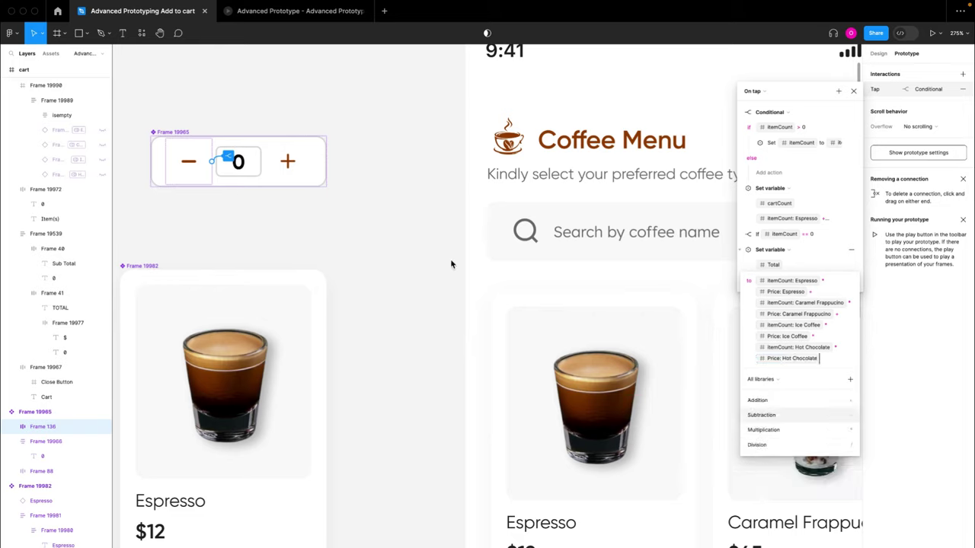
key(Escape)
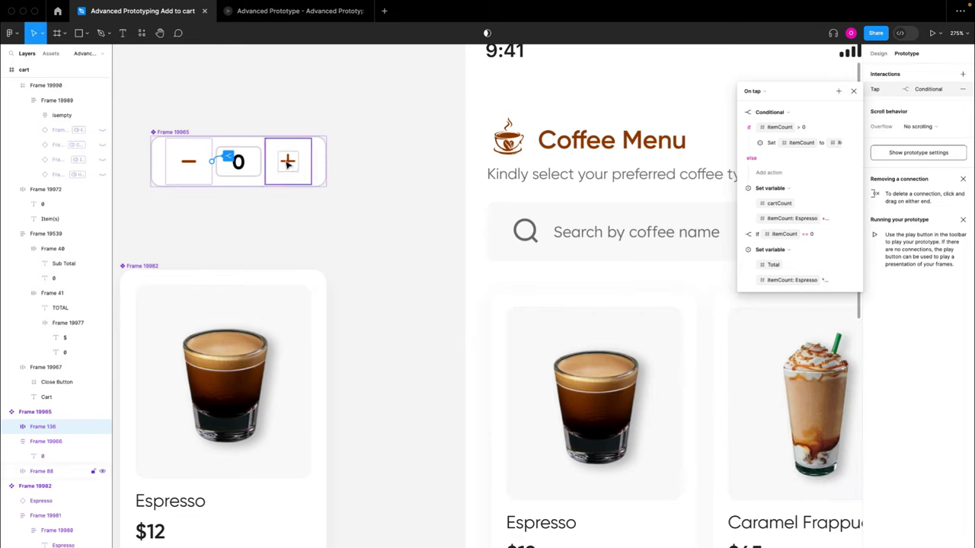
click(394, 209)
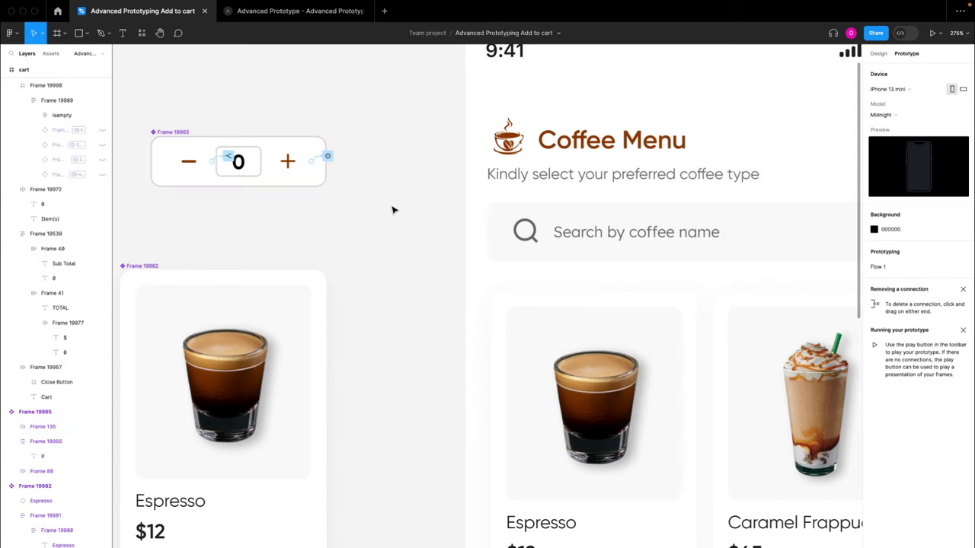
- Switch to the prototype preview, add three Espressos and two Caramel Frappucinos from the coffee menu, and open the cart
key(shift+1)
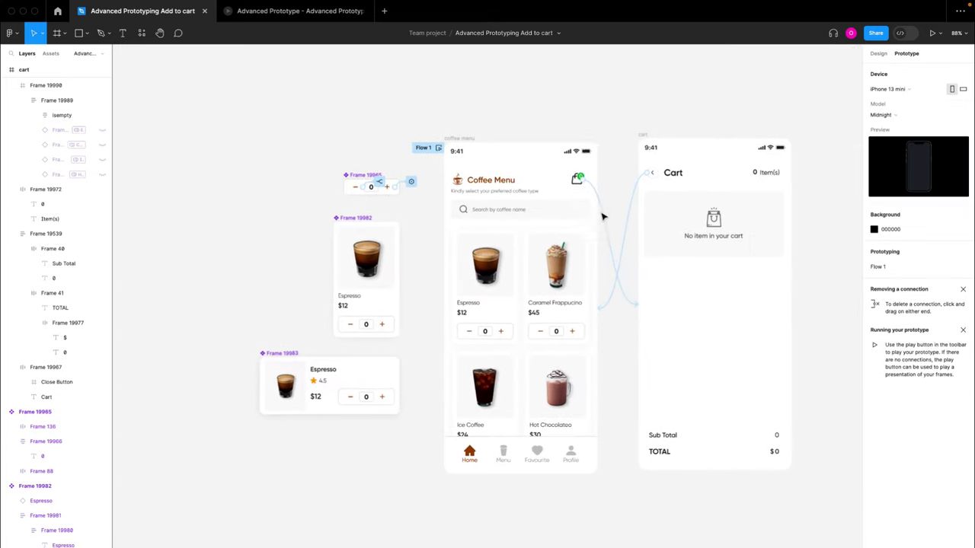
click(309, 19)
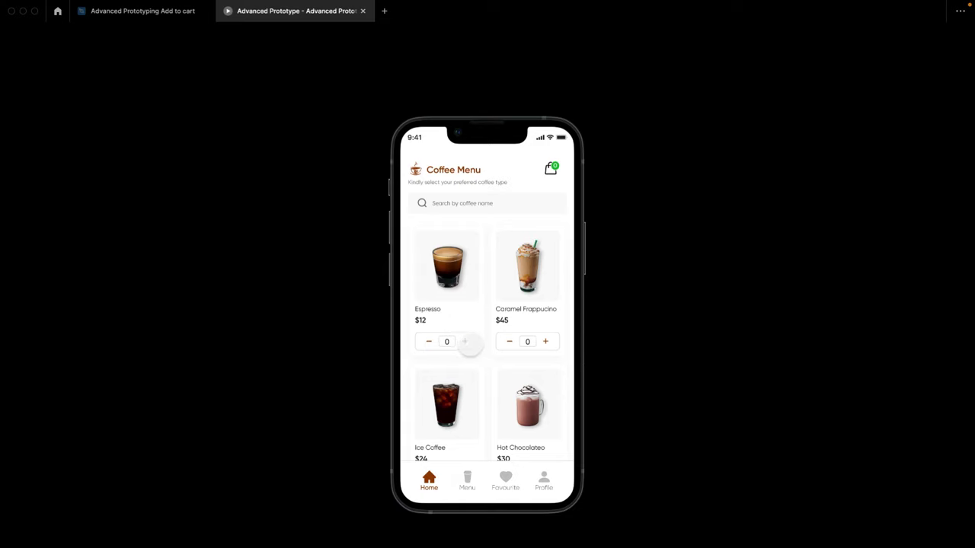
click(464, 341)
click(546, 342)
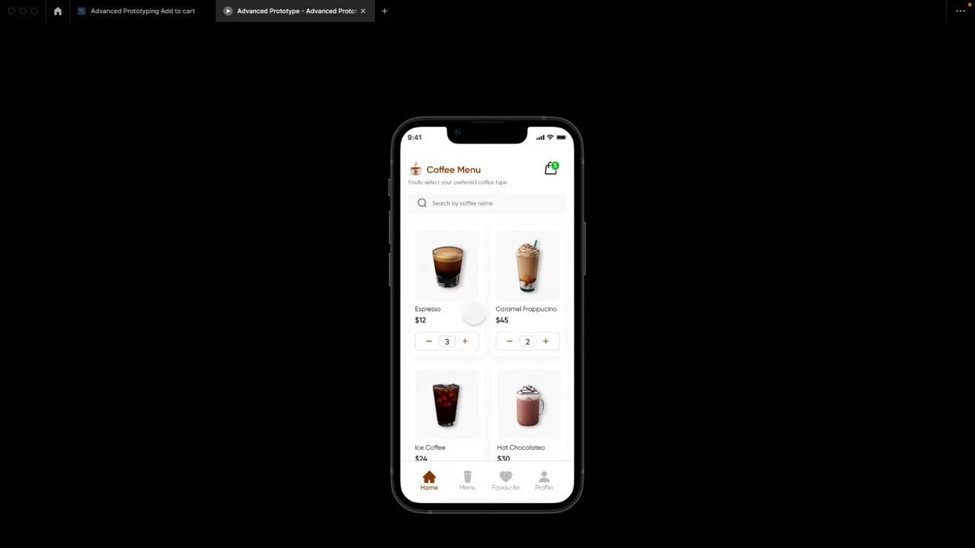
click(552, 171)
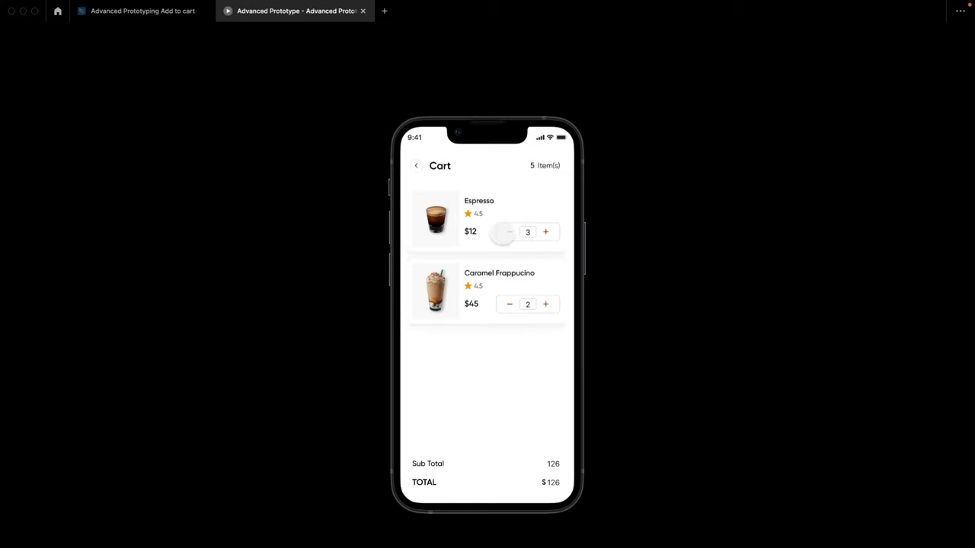
- Test the cart's minus buttons by reducing Espresso to 2 and Caramel Frappucino to 0, and return to the coffee menu
click(509, 232)
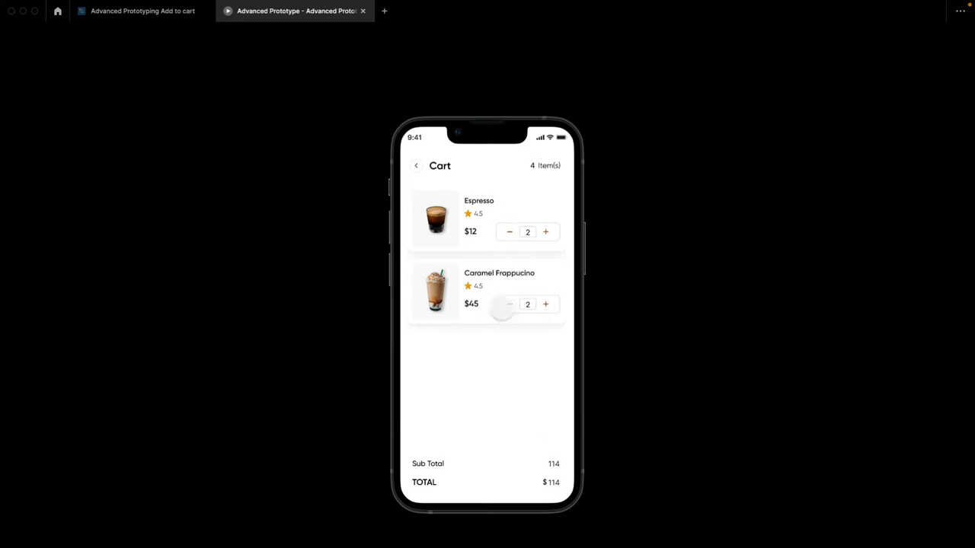
click(509, 305)
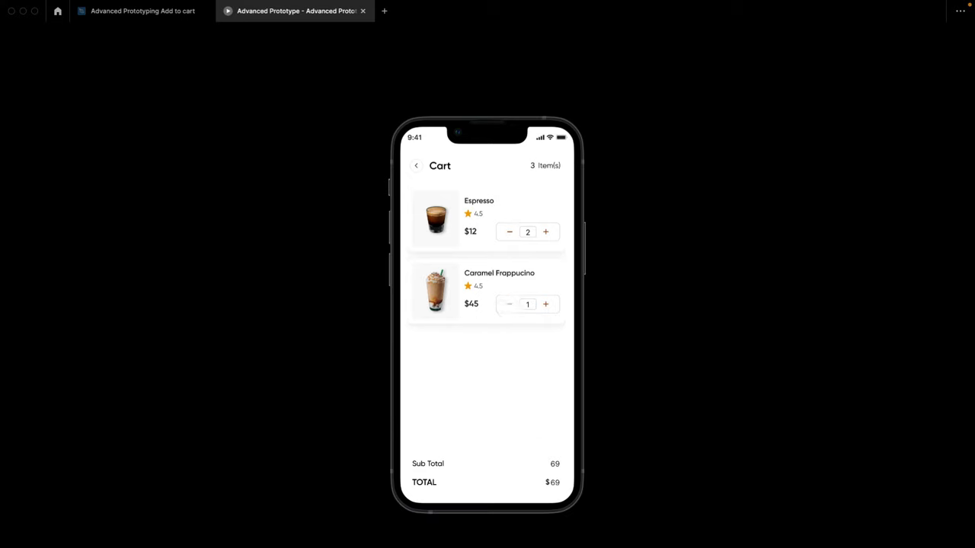
click(509, 305)
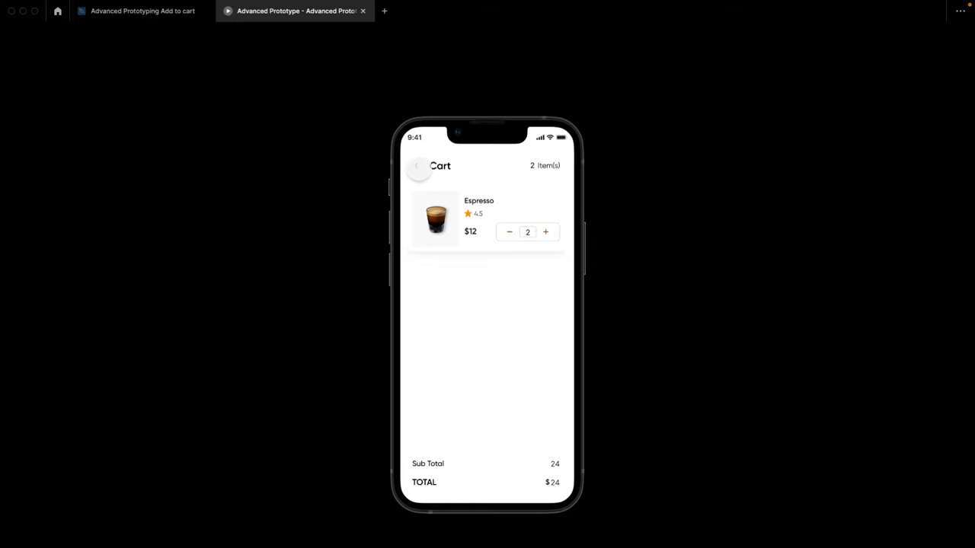
click(418, 167)
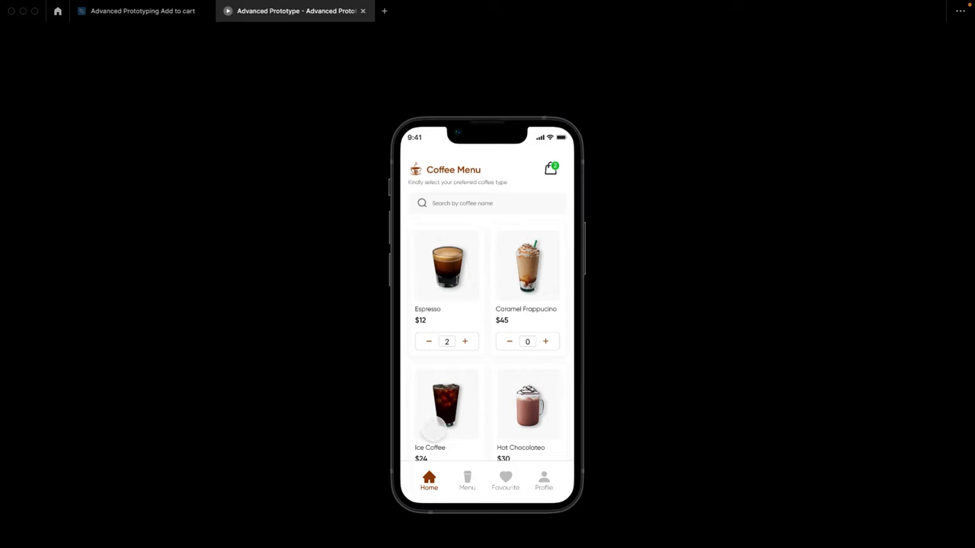
scroll(457, 415, down, 1)
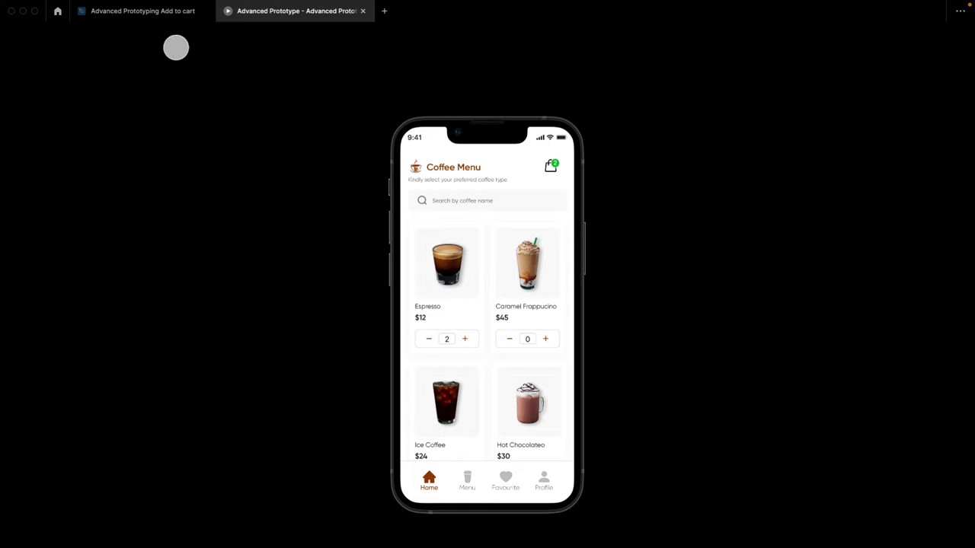
- Back in the design file, wrap the Espresso and Caramel Frappucino cards in one auto layout row and Ice Coffee and Hot Chocolate in another
click(152, 12)
scroll(508, 259, right, 2)
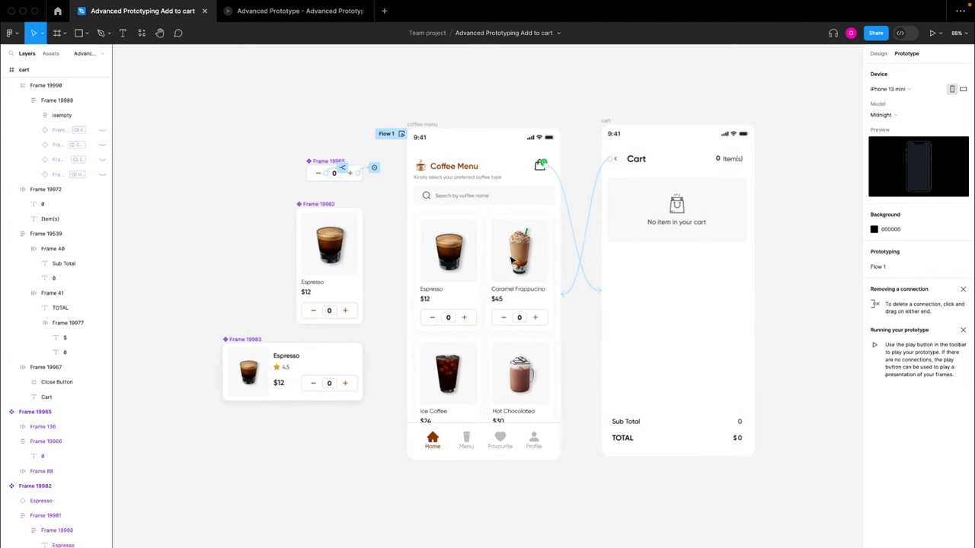
click(879, 55)
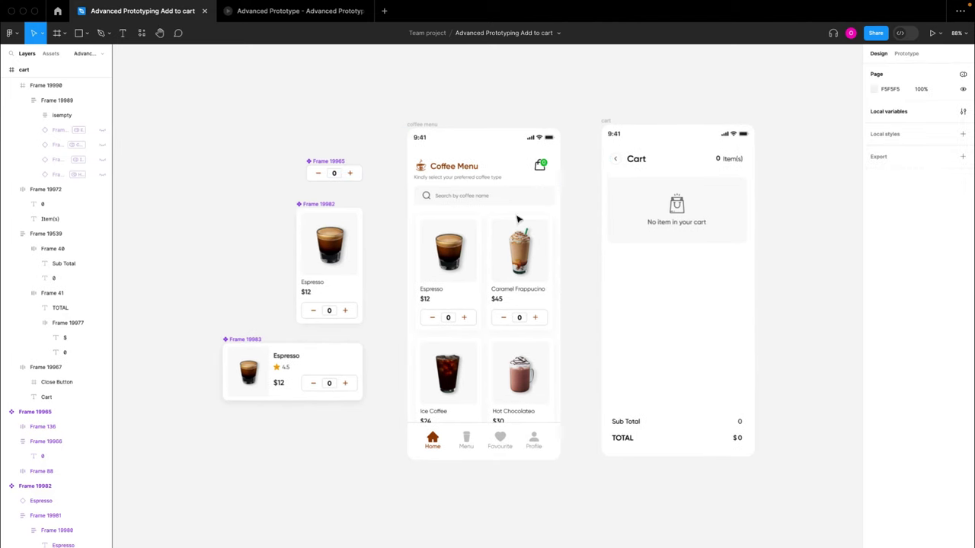
click(458, 265)
shift+click(522, 268)
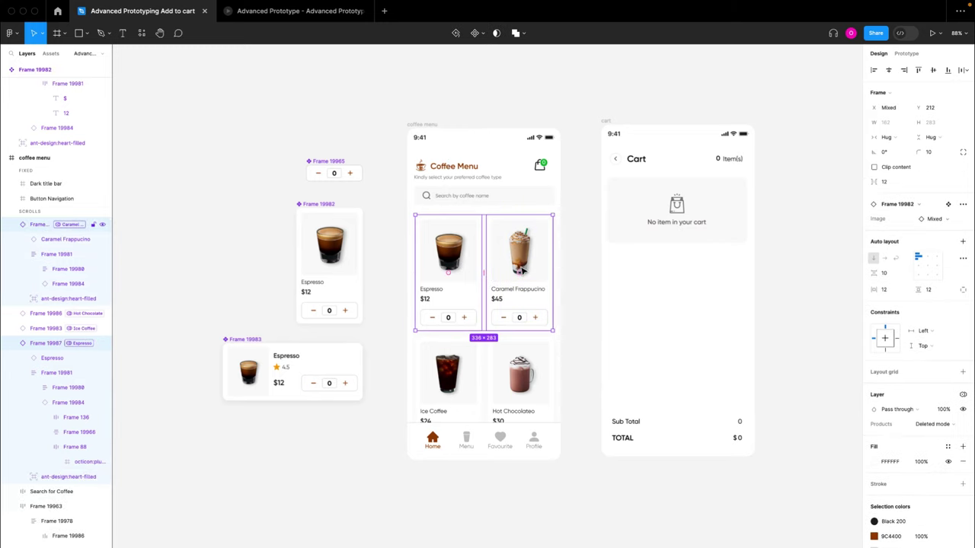
key(shift+a)
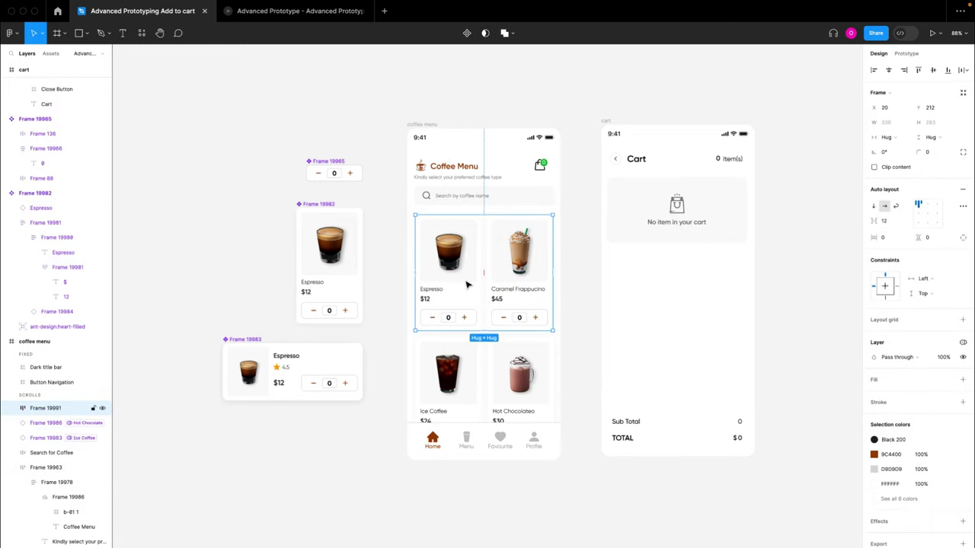
click(509, 385)
shift+click(464, 393)
key(shift+a)
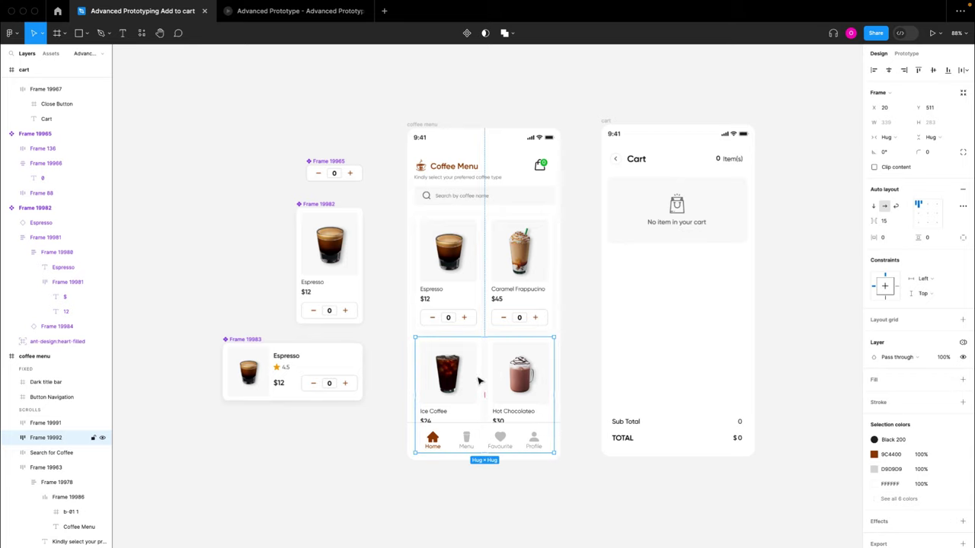
- Combine the two coffee card rows into one vertical auto layout
click(509, 267)
shift+click(522, 339)
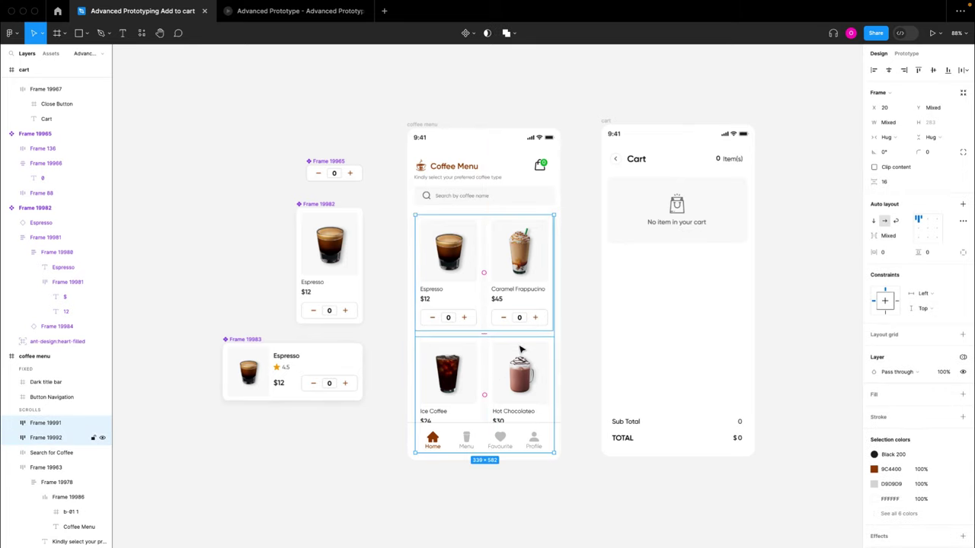
key(shift+a)
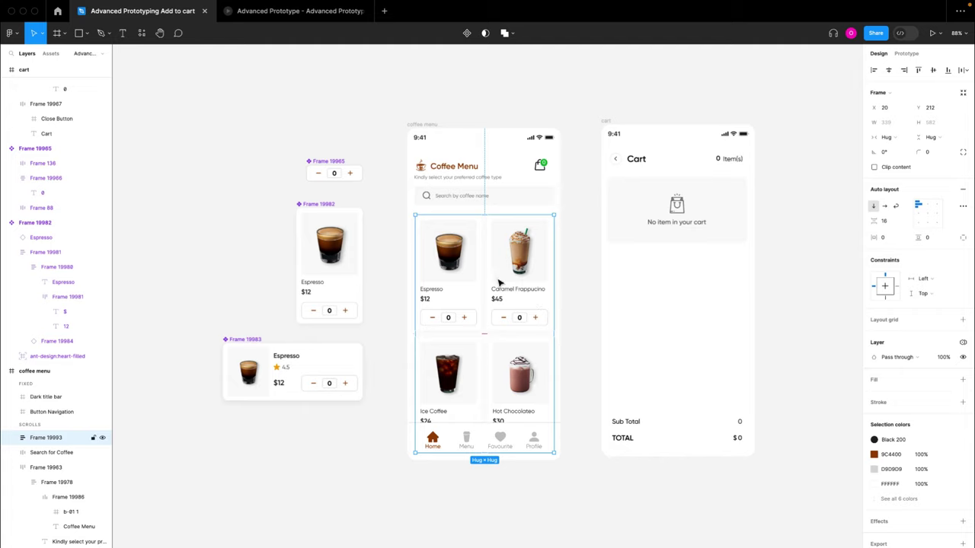
- Wrap the card grid in a plain frame with clipped content, shortened to a height of 508 so it ends at the bottom navigation
right_click(508, 398)
click(552, 421)
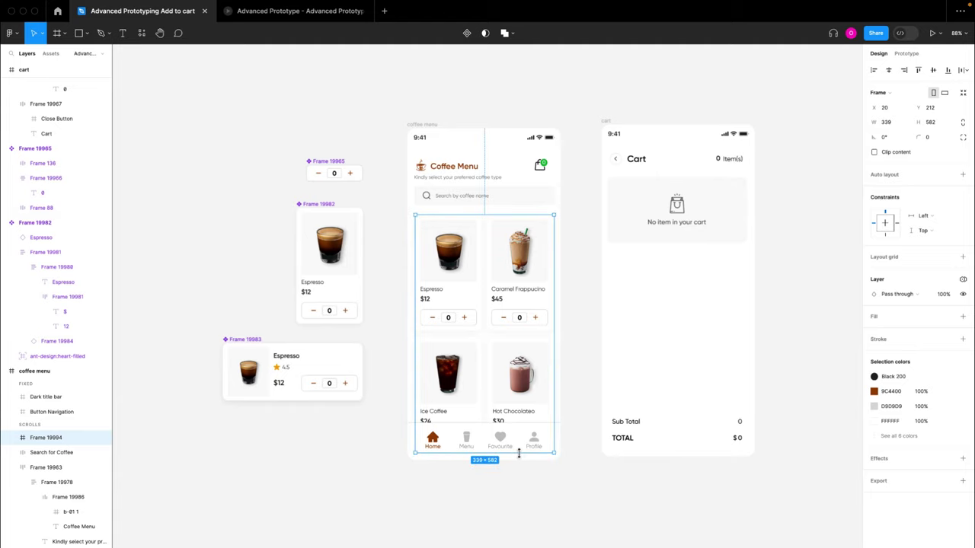
drag(519, 453, 520, 418)
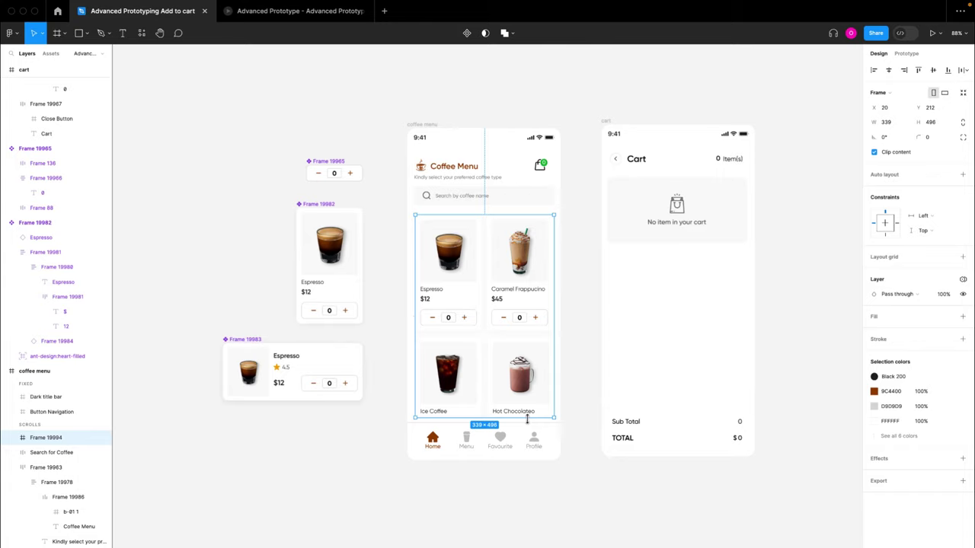
scroll(522, 418, up, 5)
drag(523, 421, 523, 428)
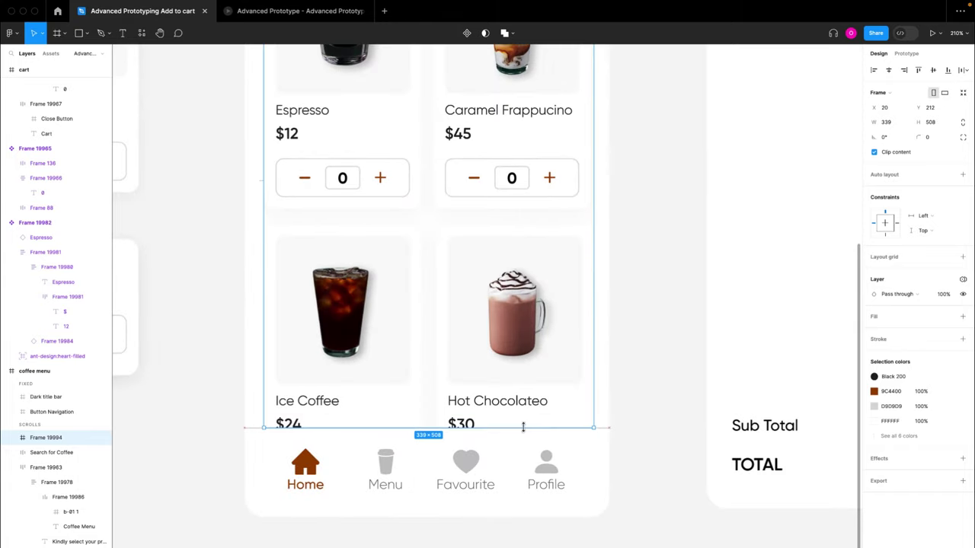
key(shift+1)
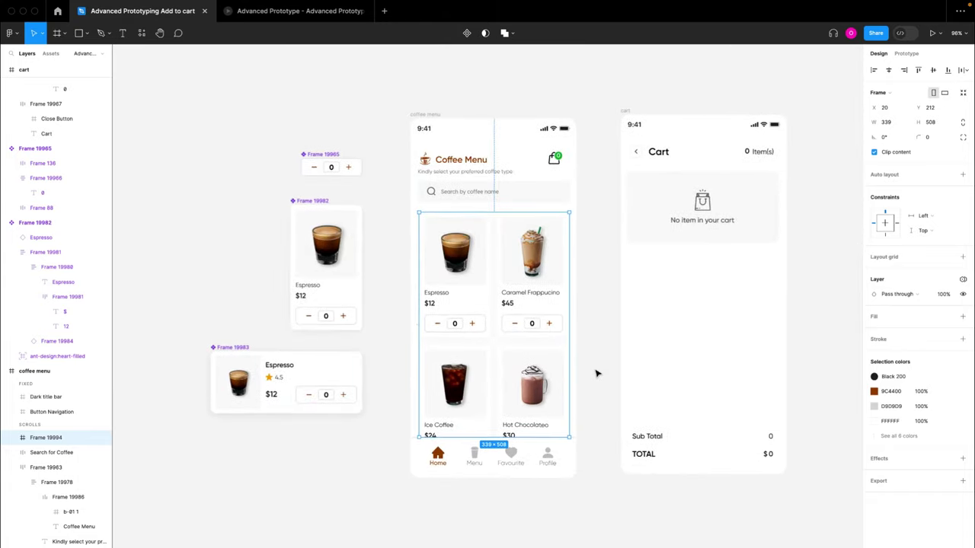
- Set the card grid frame's scroll overflow to Vertical
click(913, 57)
click(915, 130)
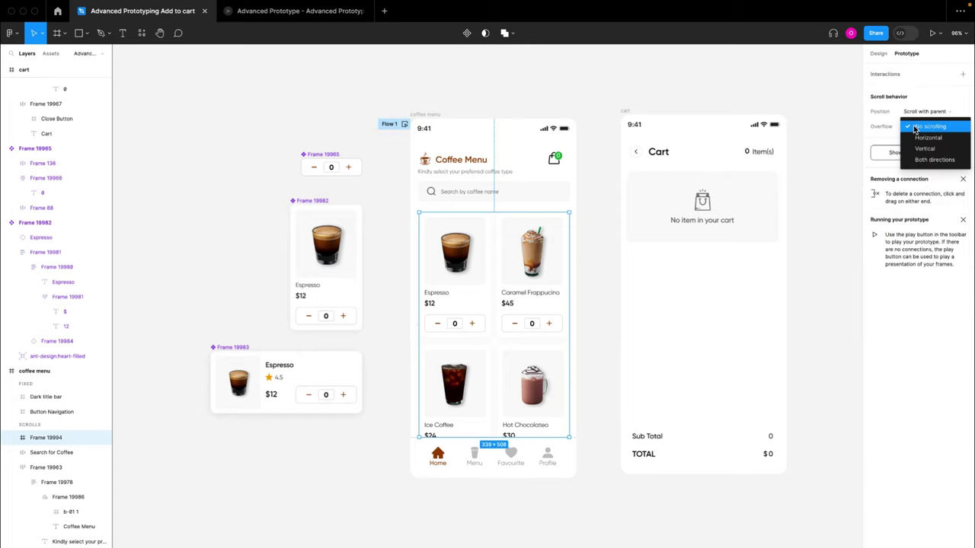
click(924, 149)
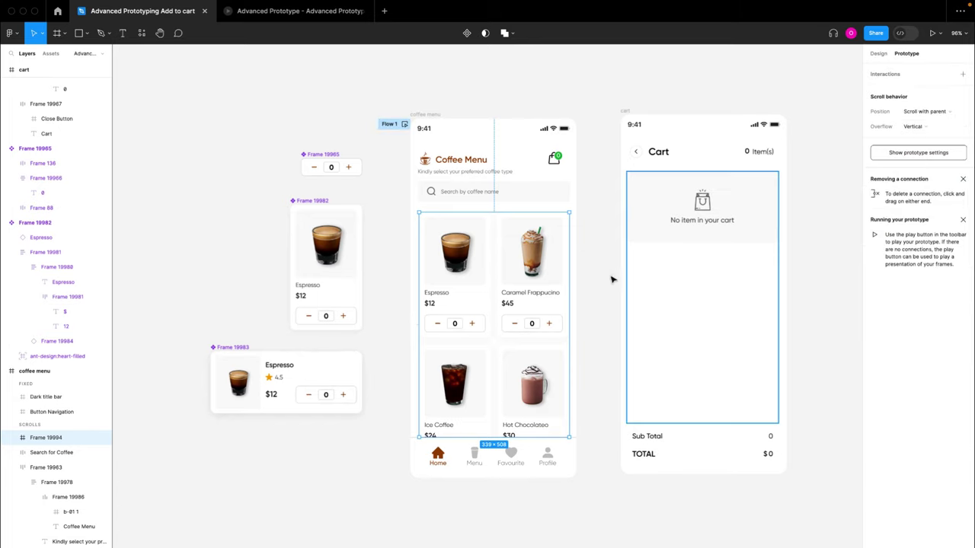
click(585, 285)
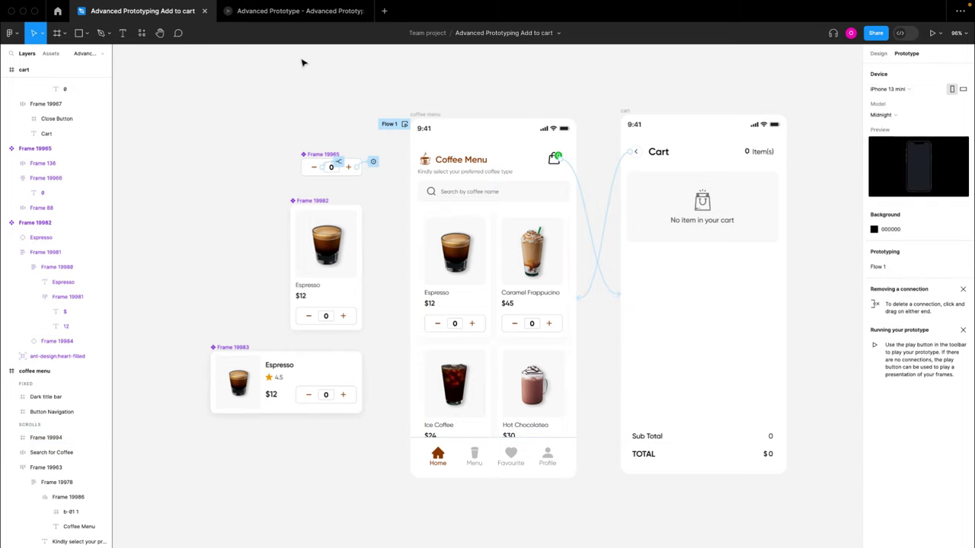
- Switch to the prototype preview and test vertical scrolling of the coffee cards
click(323, 12)
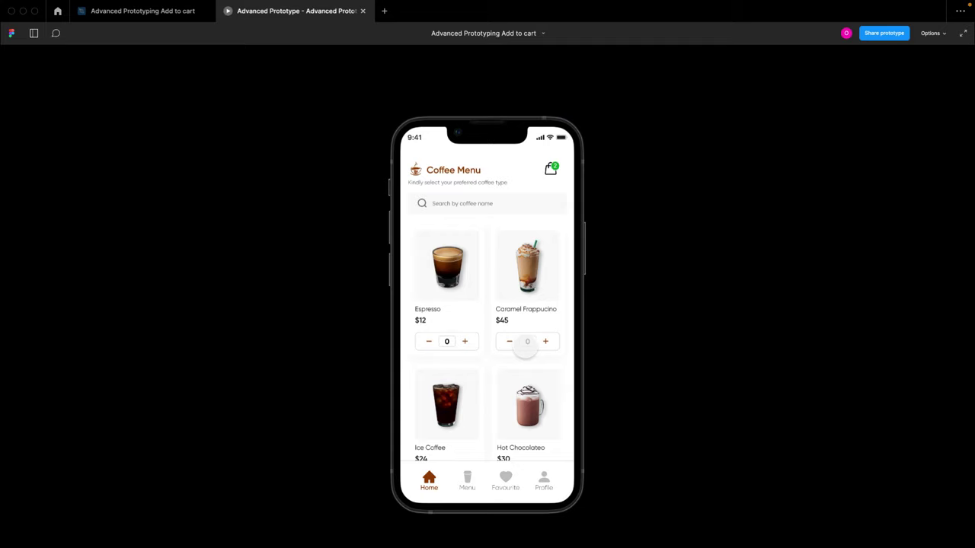
scroll(527, 342, down, 1)
scroll(525, 348, up, 1)
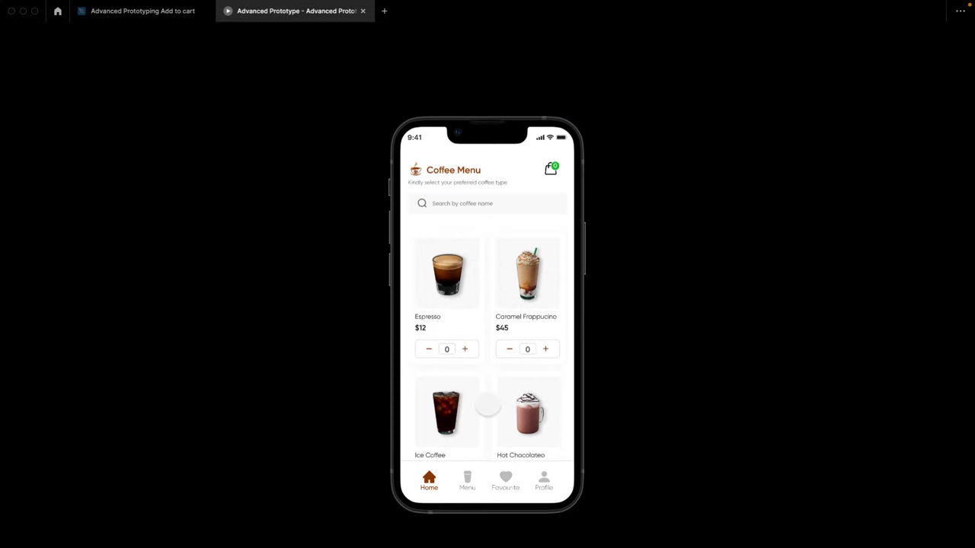
scroll(487, 406, down, 1)
scroll(487, 406, up, 1)
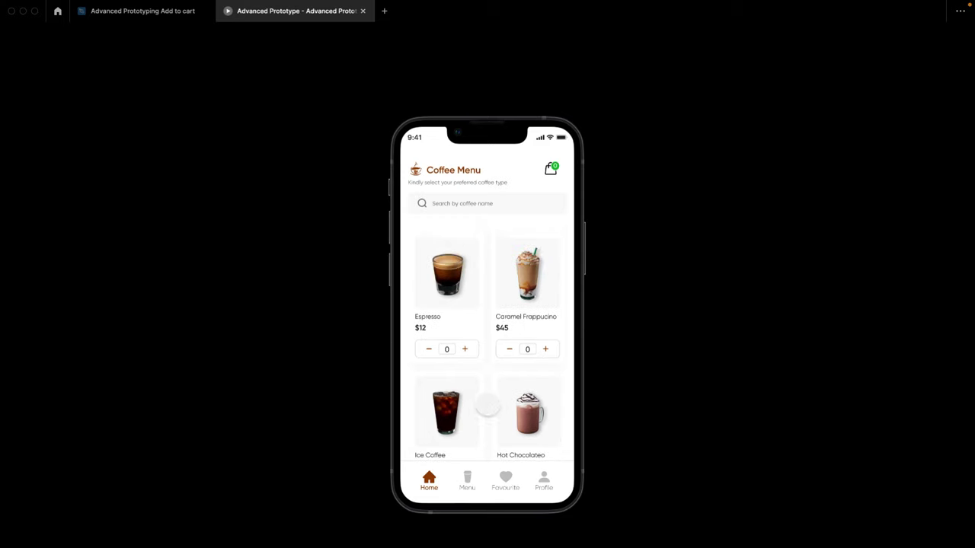
- Test adding to the cart from the scrolling list with one each of Espresso, Ice Coffee, Hot Chocolate and Caramel Frappucino
click(464, 349)
scroll(465, 350, down, 1)
click(465, 434)
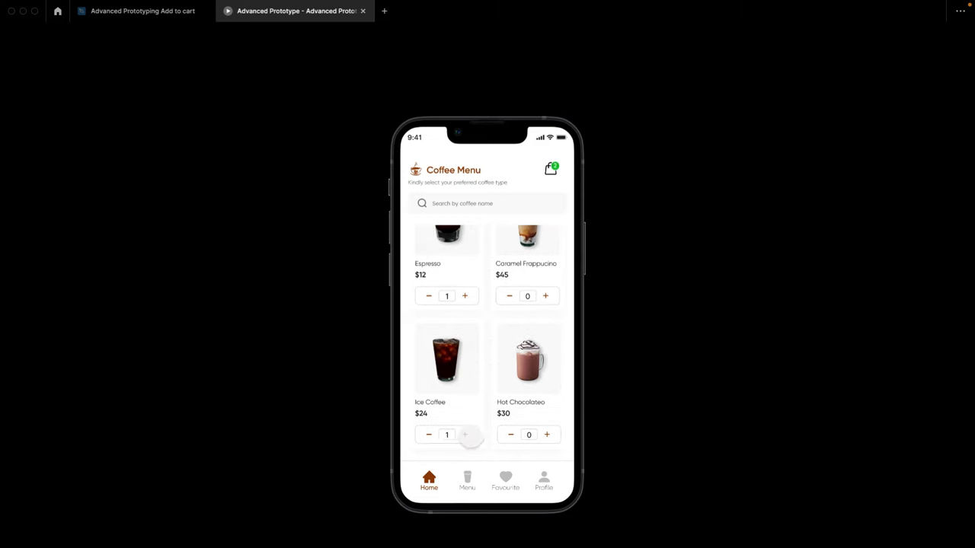
click(546, 434)
click(545, 296)
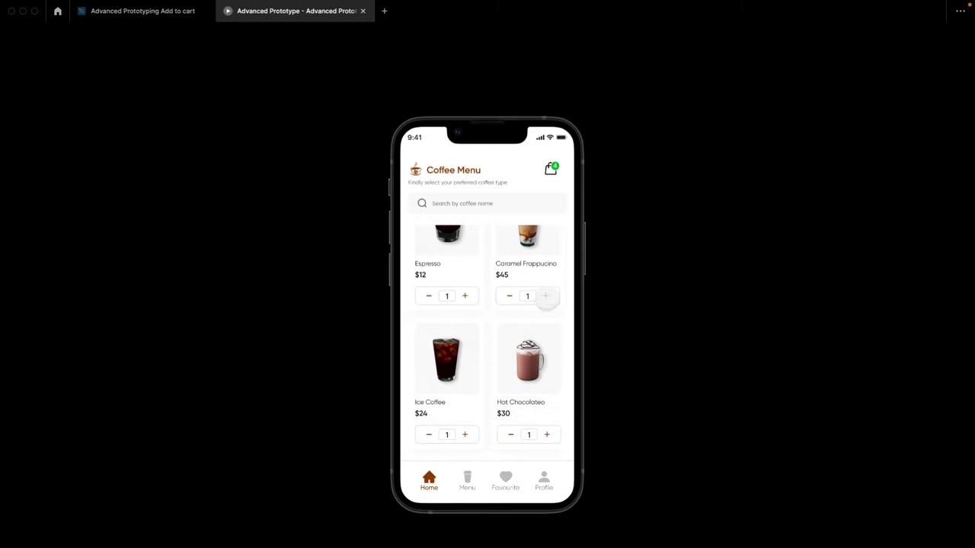
- Open the cart in the preview and test vertical scrolling of its four coffee cards
click(551, 169)
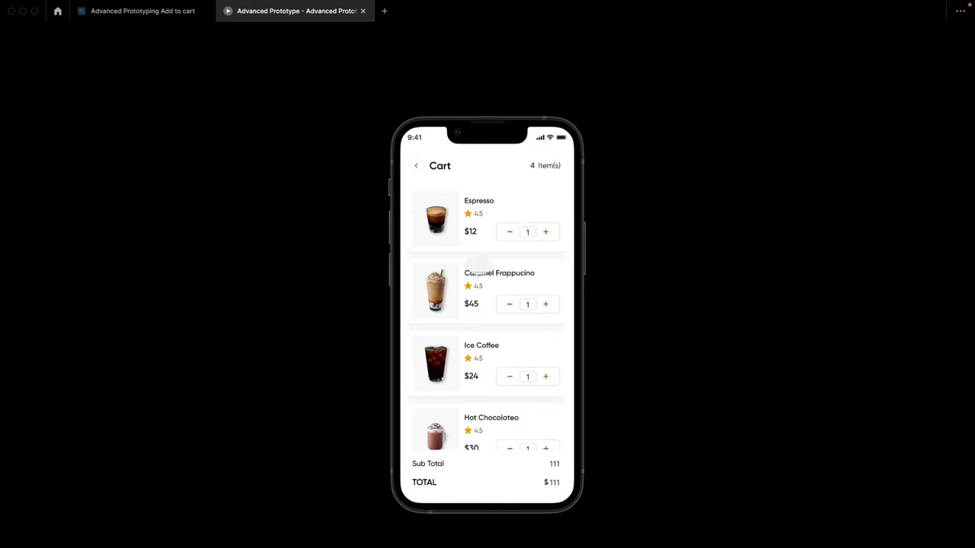
scroll(492, 337, up, 1)
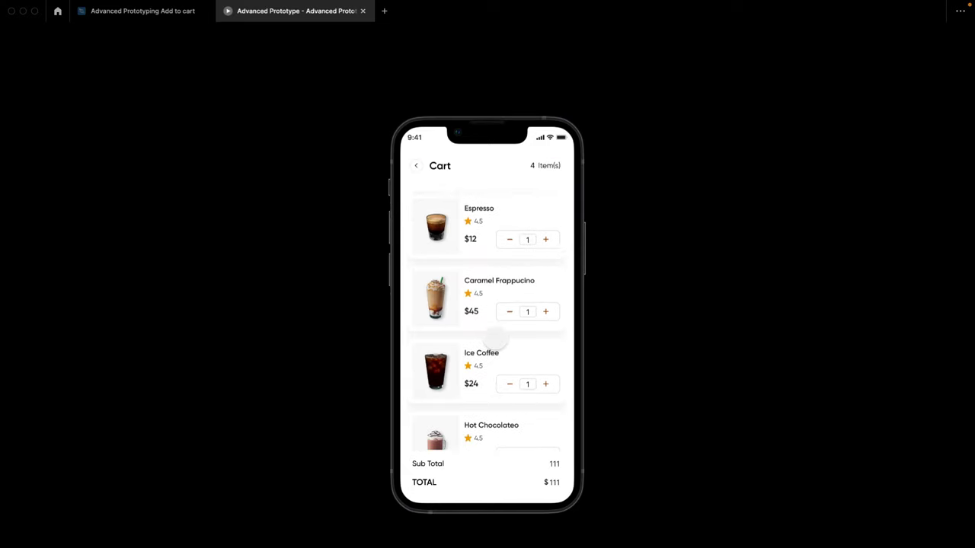
scroll(496, 341, down, 2)
scroll(494, 343, up, 2)
scroll(495, 336, down, 2)
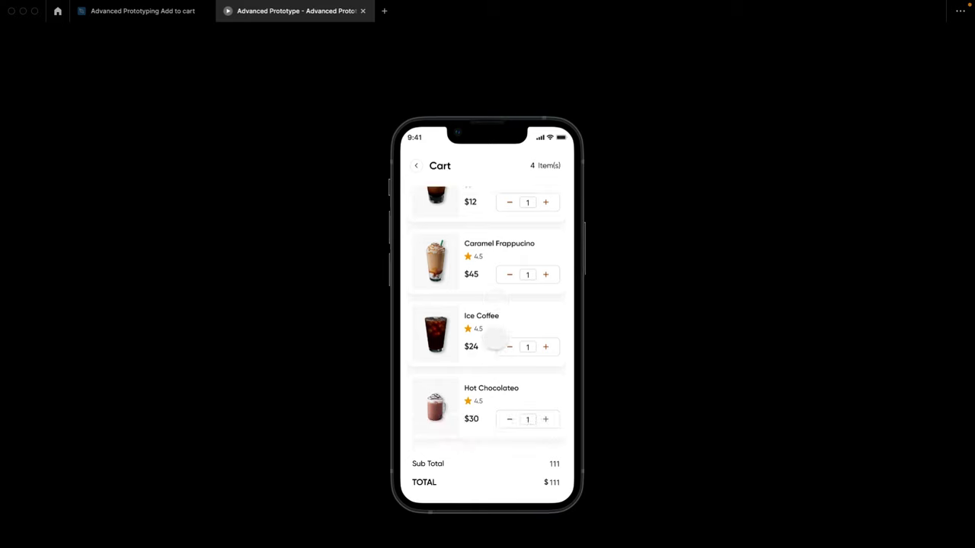
scroll(496, 336, up, 2)
scroll(495, 336, down, 2)
scroll(495, 336, up, 2)
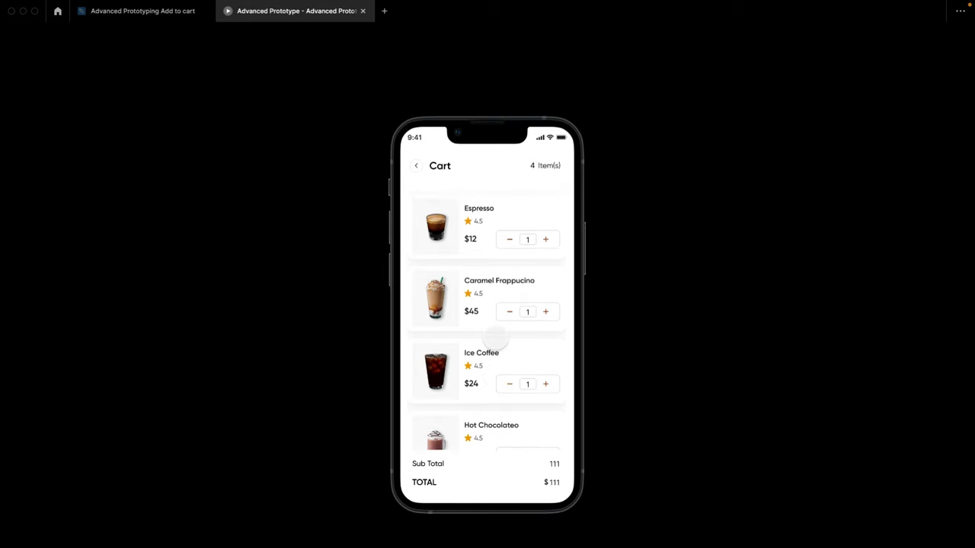
scroll(495, 339, down, 2)
scroll(495, 339, up, 2)
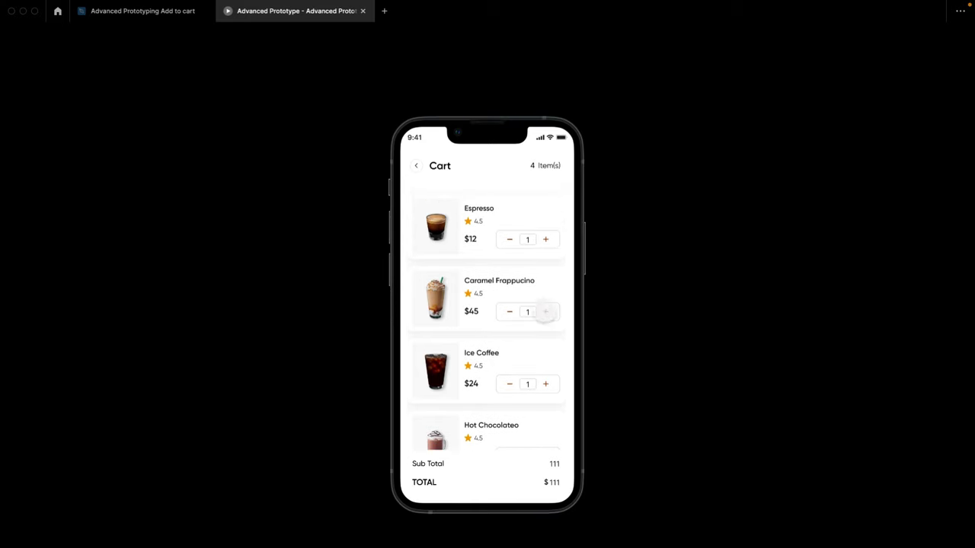
- Test the cart's plus control by raising the Caramel Frappucino quantity to 5
click(545, 312)
click(545, 312)
click(546, 311)
click(546, 312)
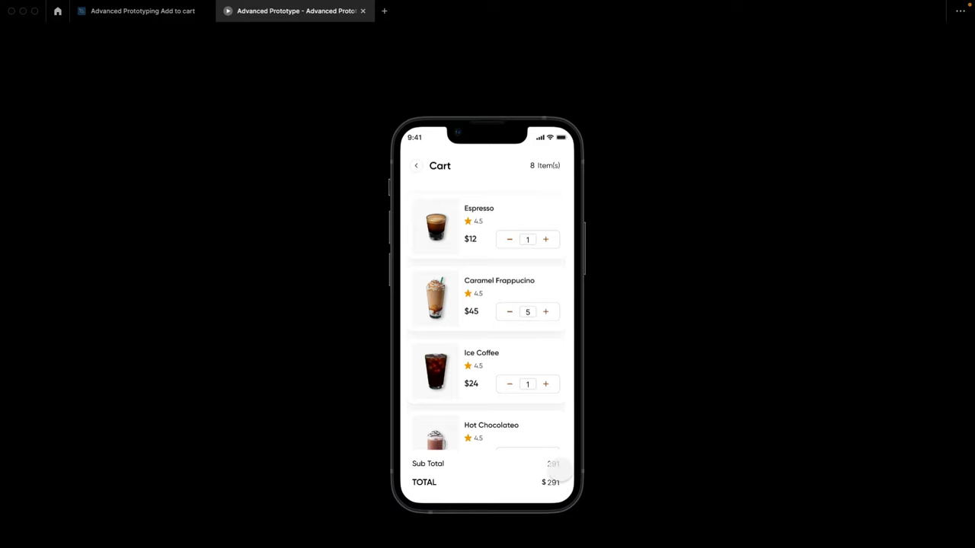
- Test the cart's minus controls by removing Ice Coffee and lowering Caramel Frappucino to 3, and return to the coffee menu
scroll(546, 340, down, 1)
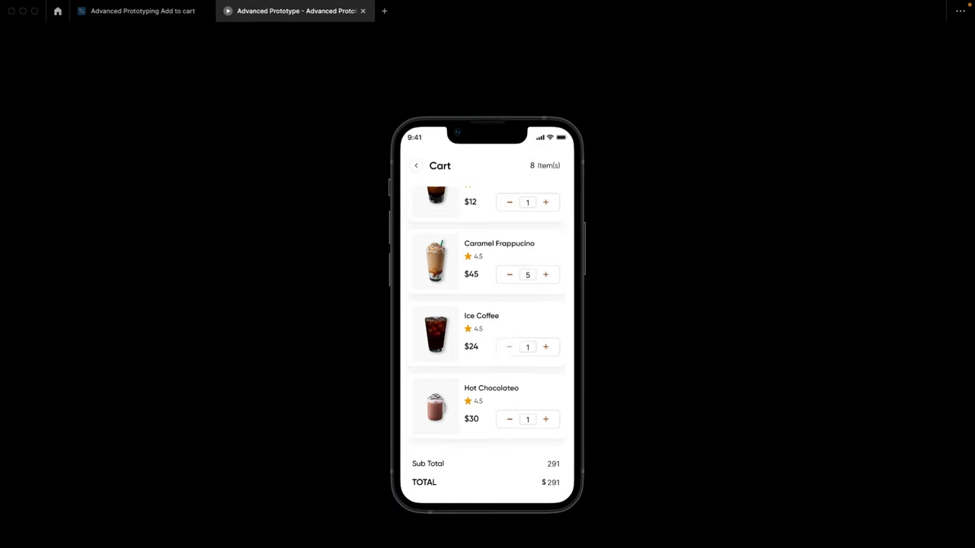
click(509, 347)
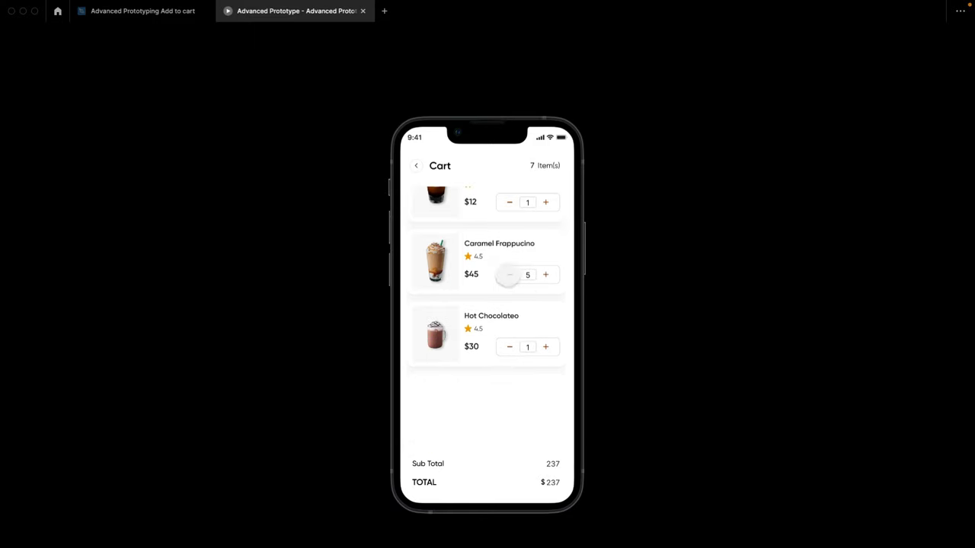
click(509, 274)
click(509, 275)
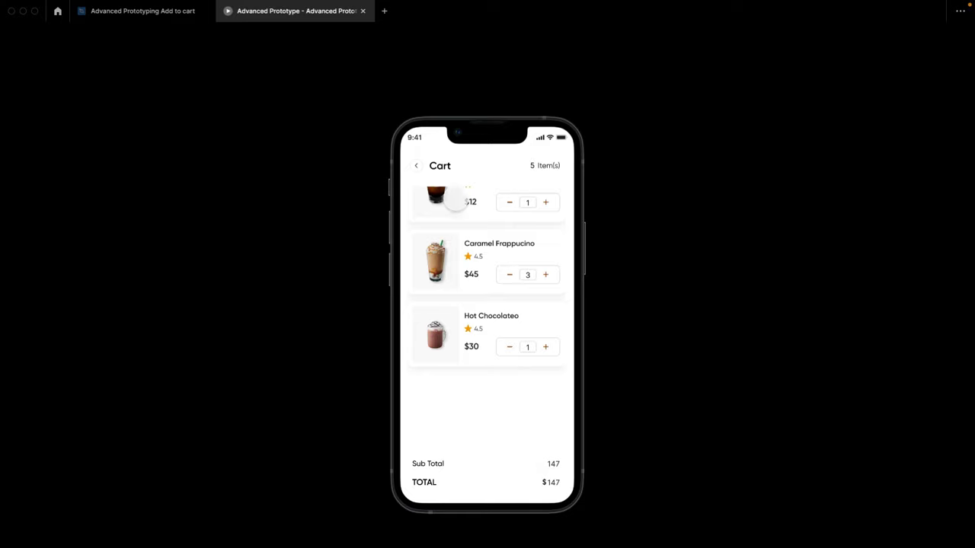
click(416, 165)
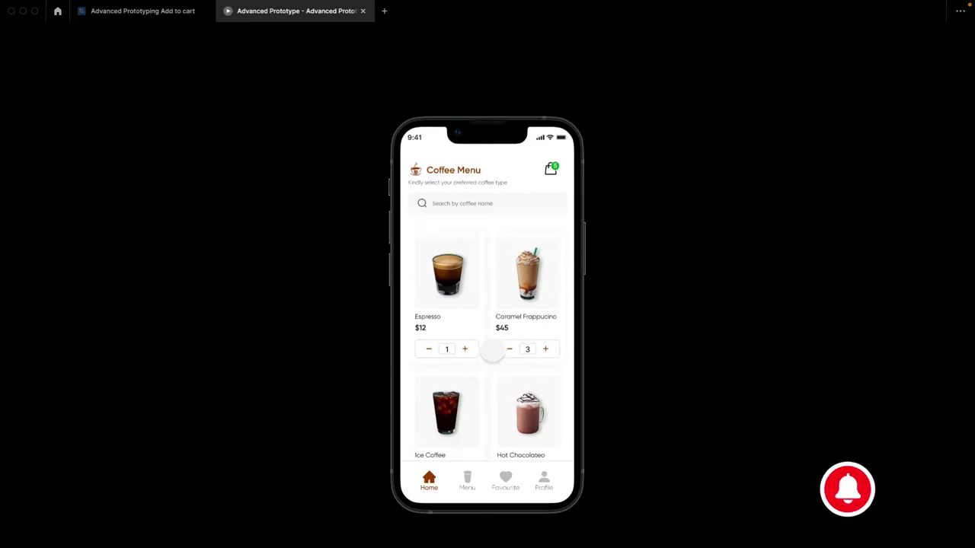